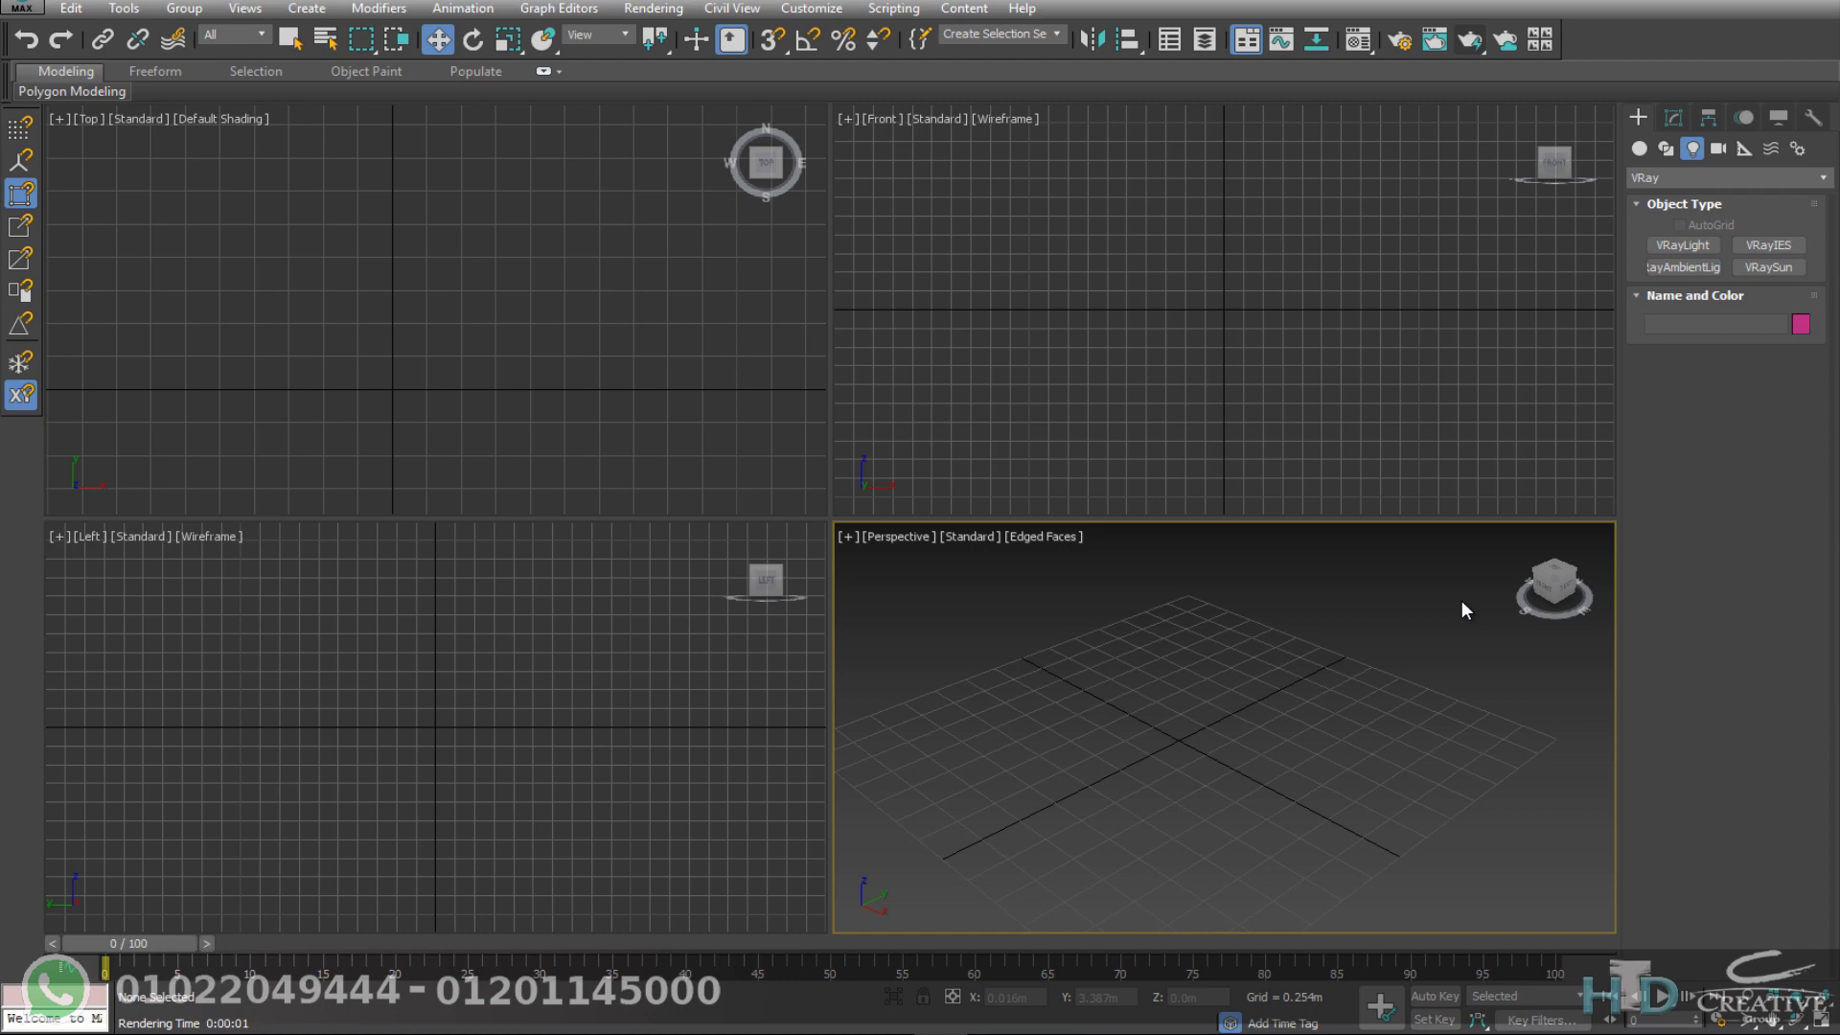
Step: Review and confirm the scene's system unit scale in Units Setup
{"action": "left_click", "coordinate": [810, 8]}
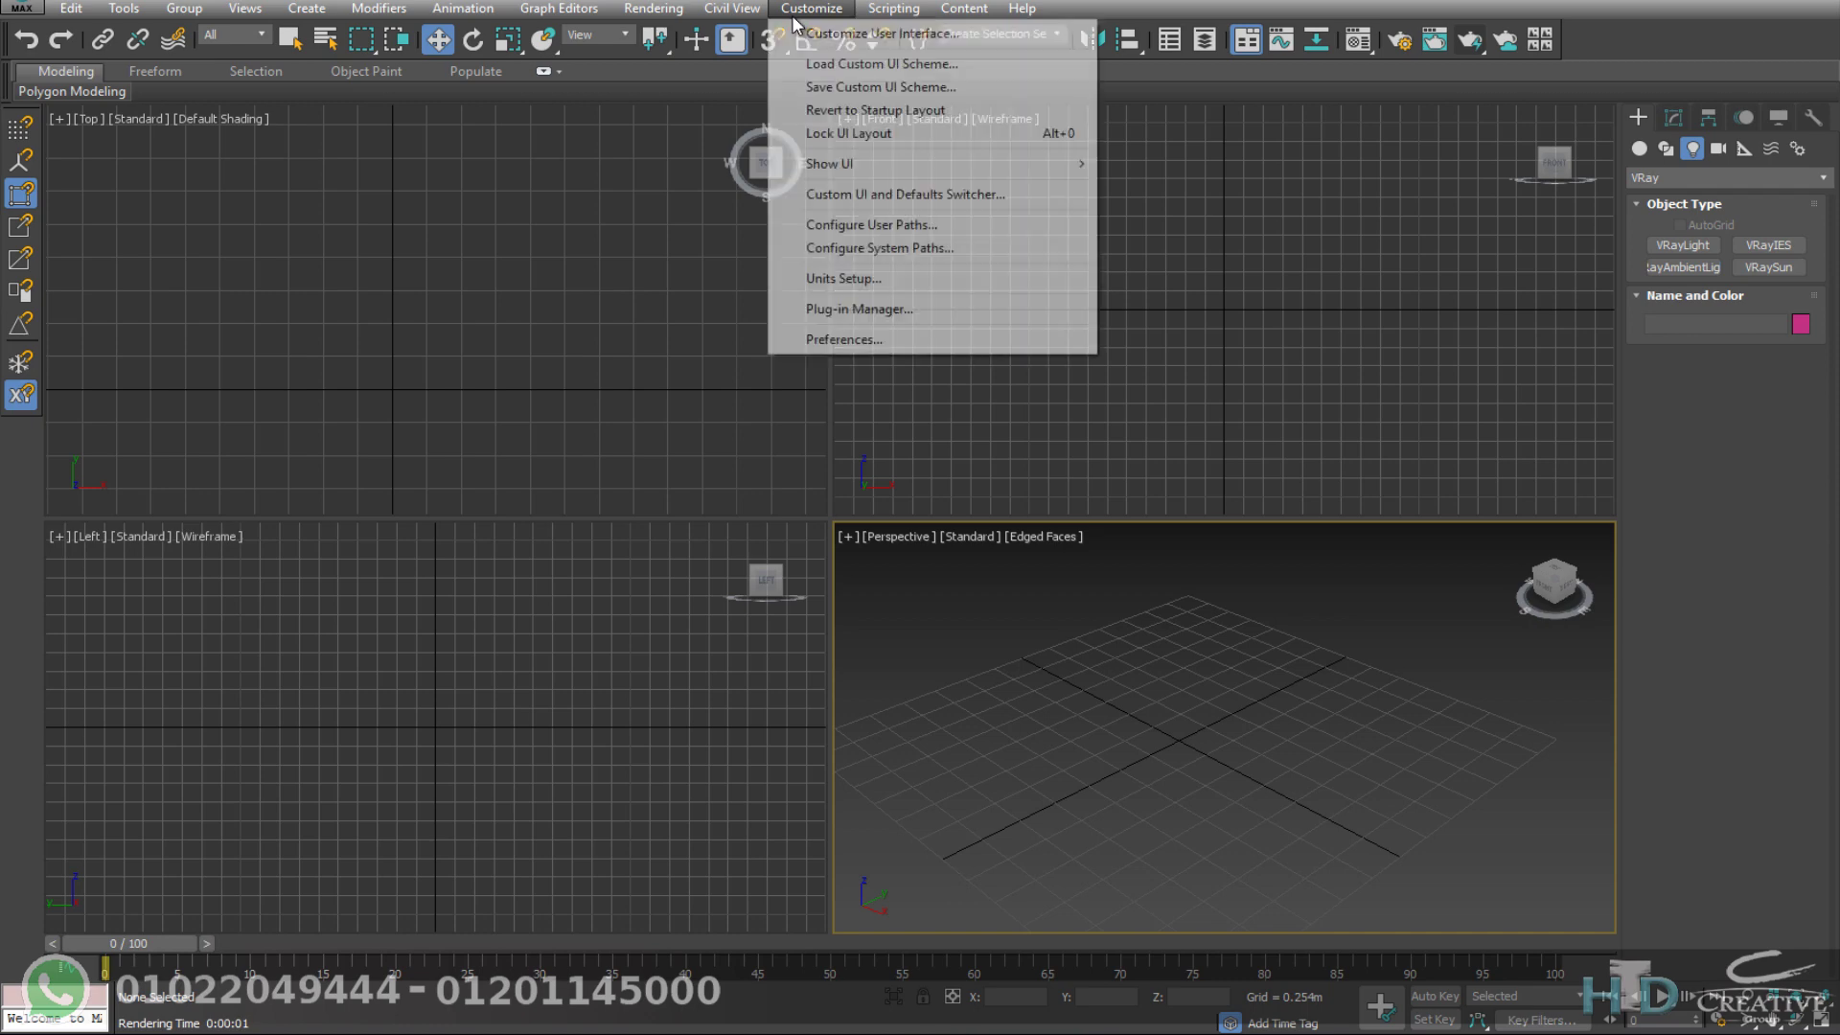
{"action": "left_click", "coordinate": [862, 278]}
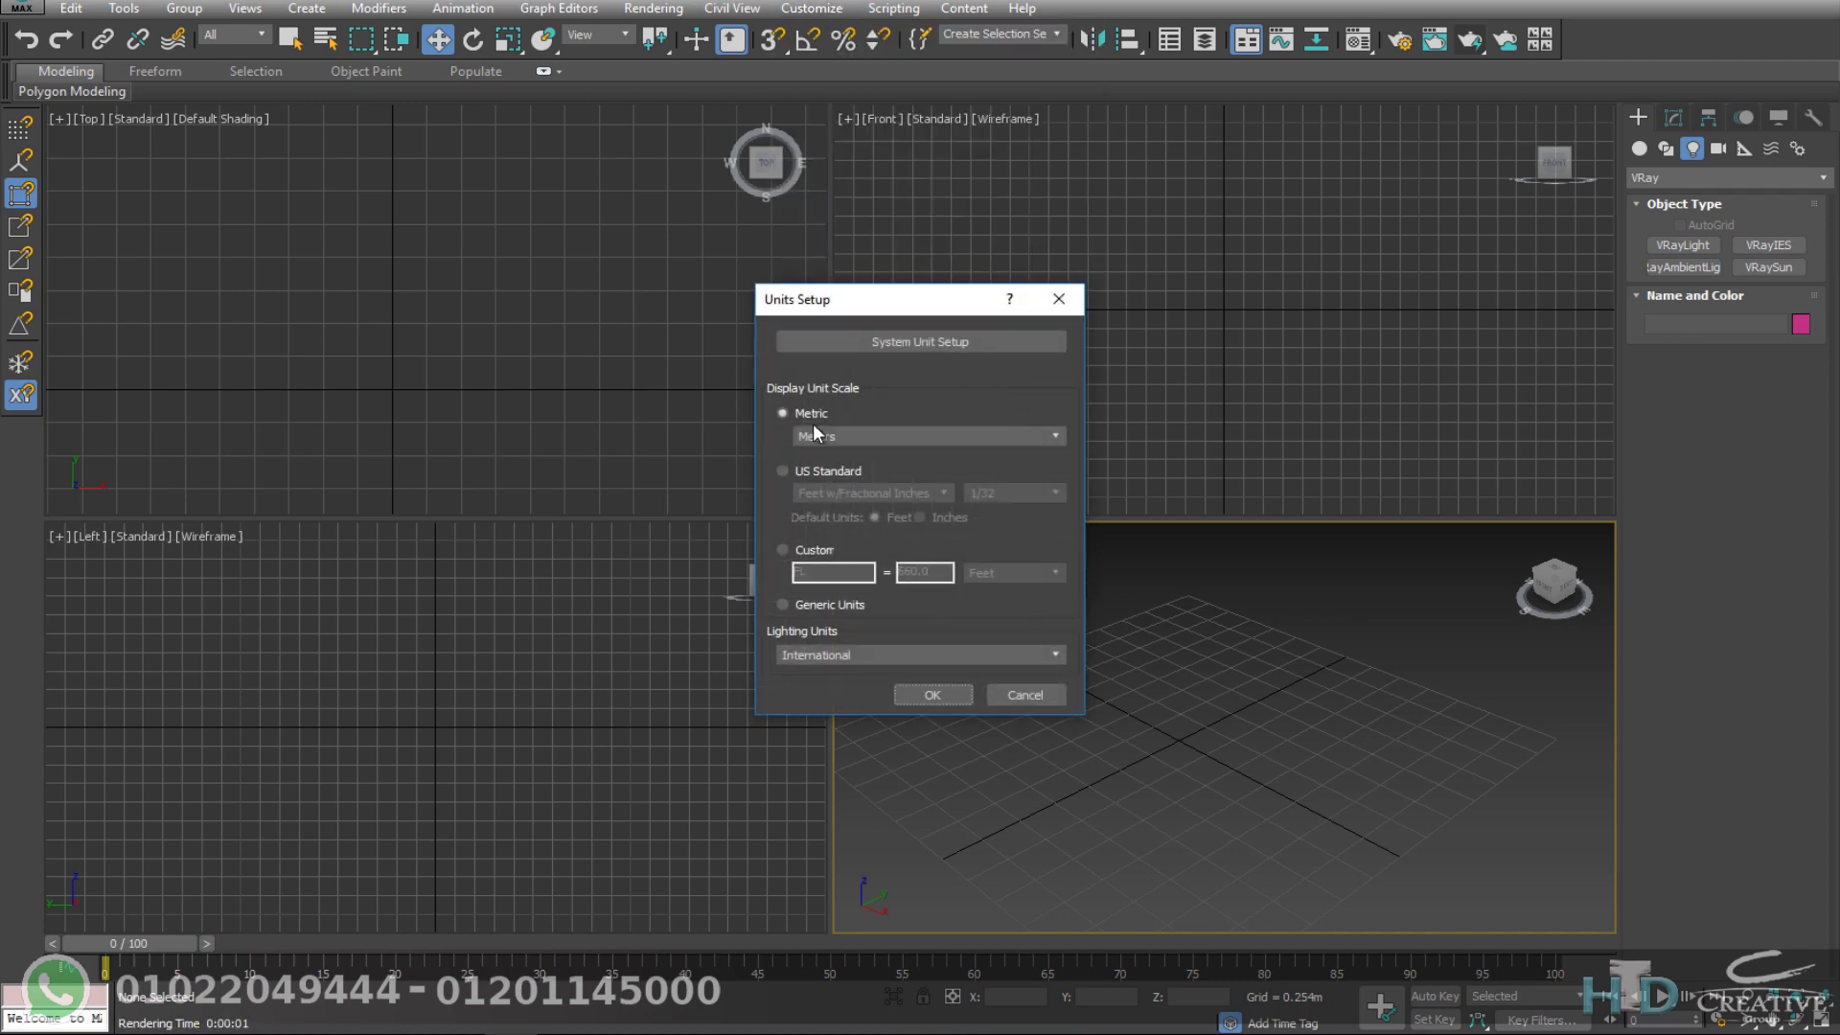
{"action": "left_click", "coordinate": [912, 337]}
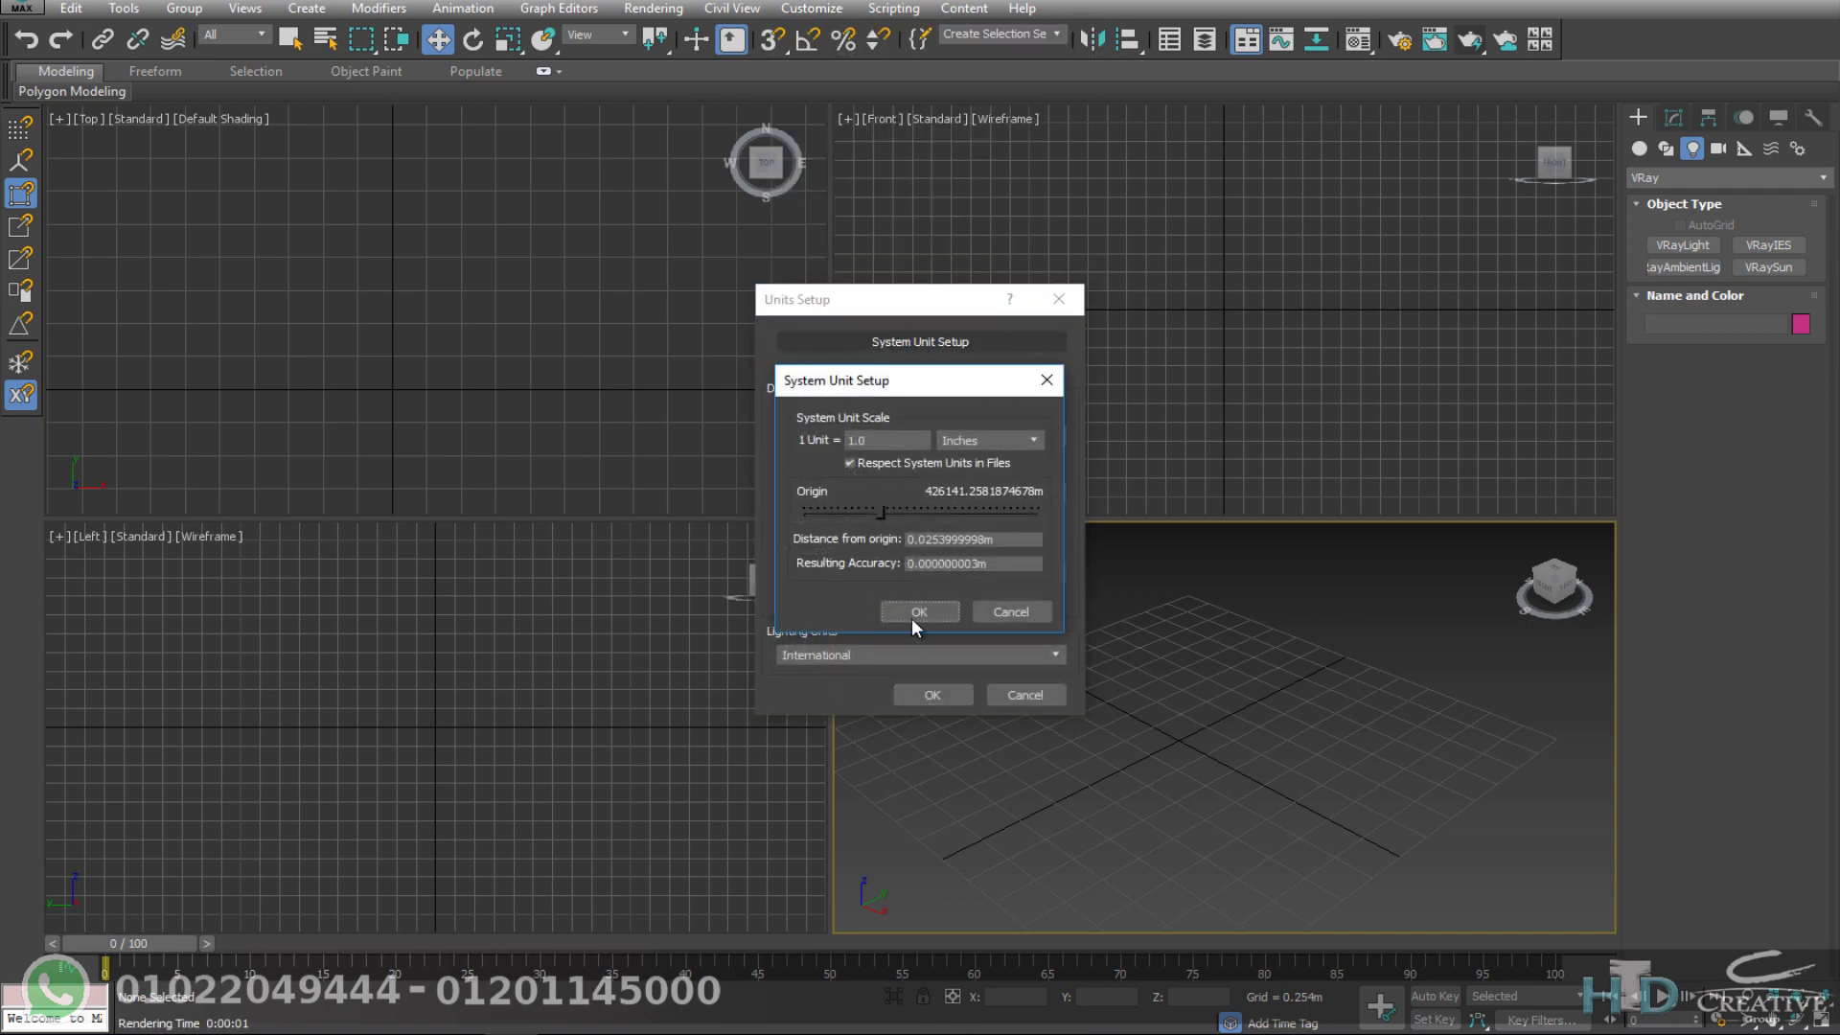
{"action": "left_click", "coordinate": [915, 613]}
{"action": "left_click", "coordinate": [933, 693]}
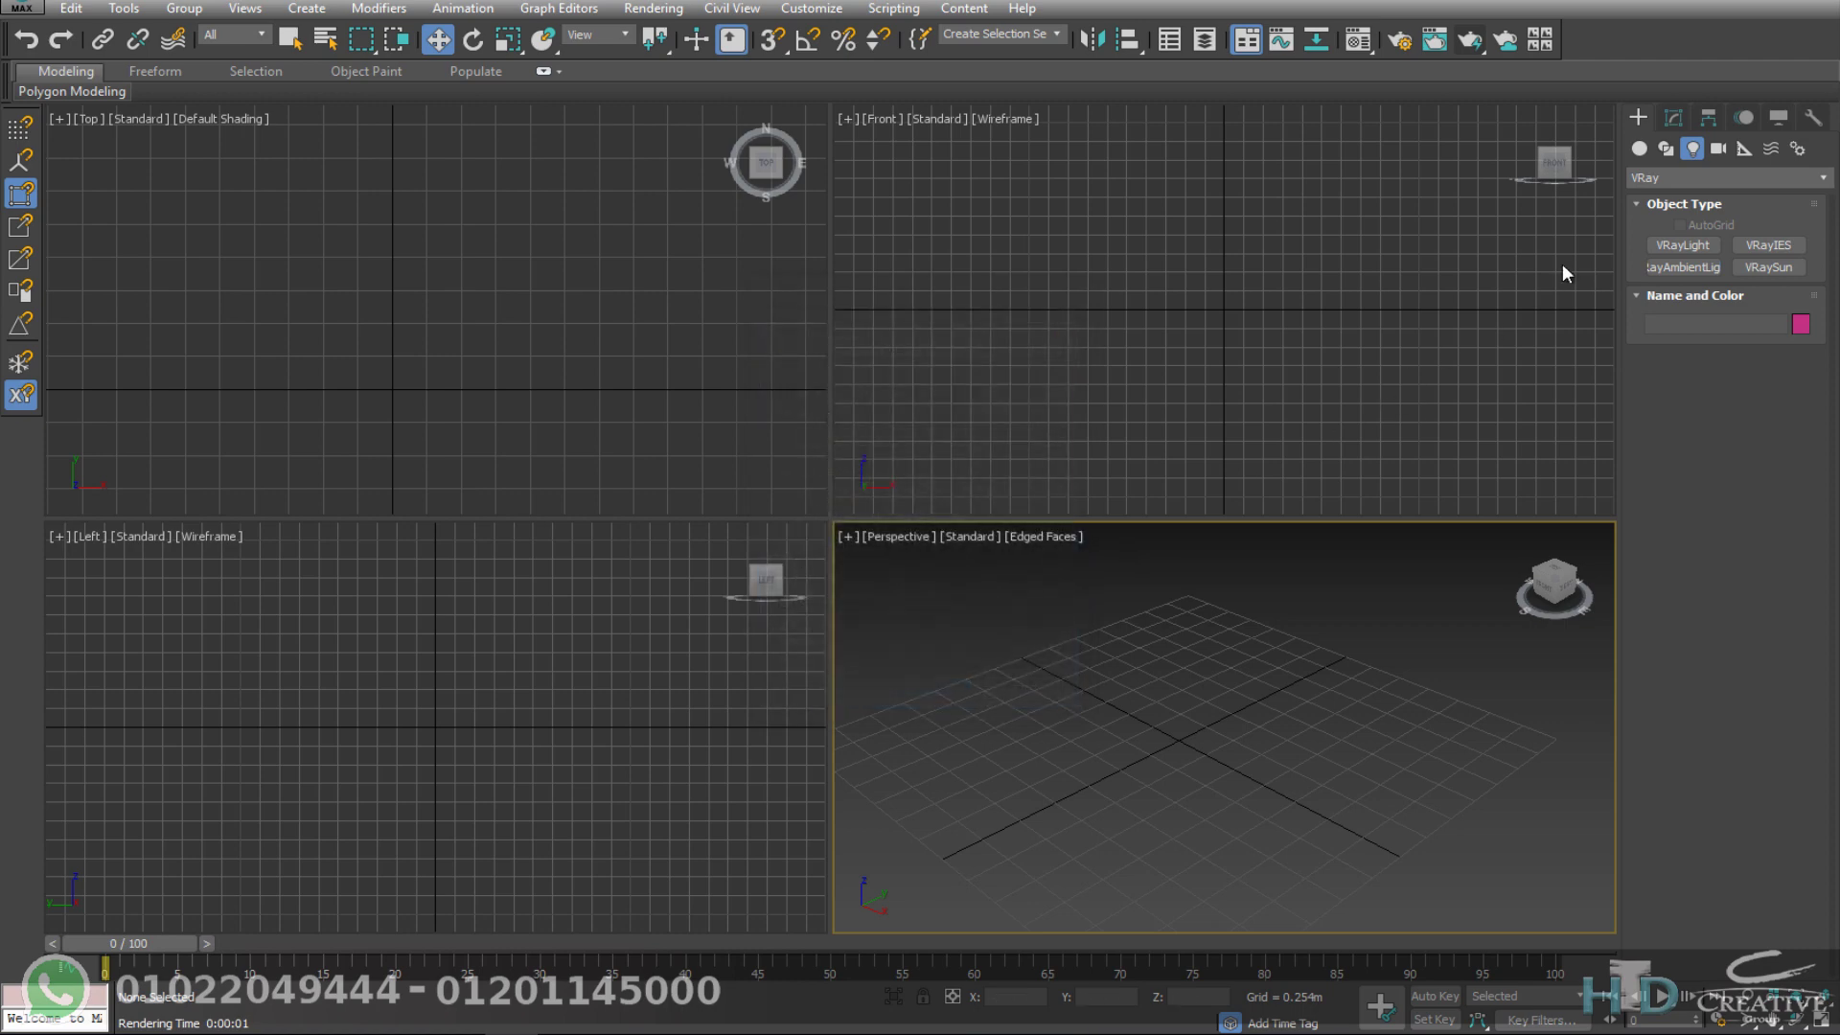
Step: Create a box slab 5 m long, 7 m wide and 0.1 m high
{"action": "left_click", "coordinate": [1642, 149]}
{"action": "left_click", "coordinate": [1690, 248]}
{"action": "left_click_drag", "start_coordinate": [1214, 687], "coordinate": [1087, 880]}
{"action": "left_click", "coordinate": [1088, 835]}
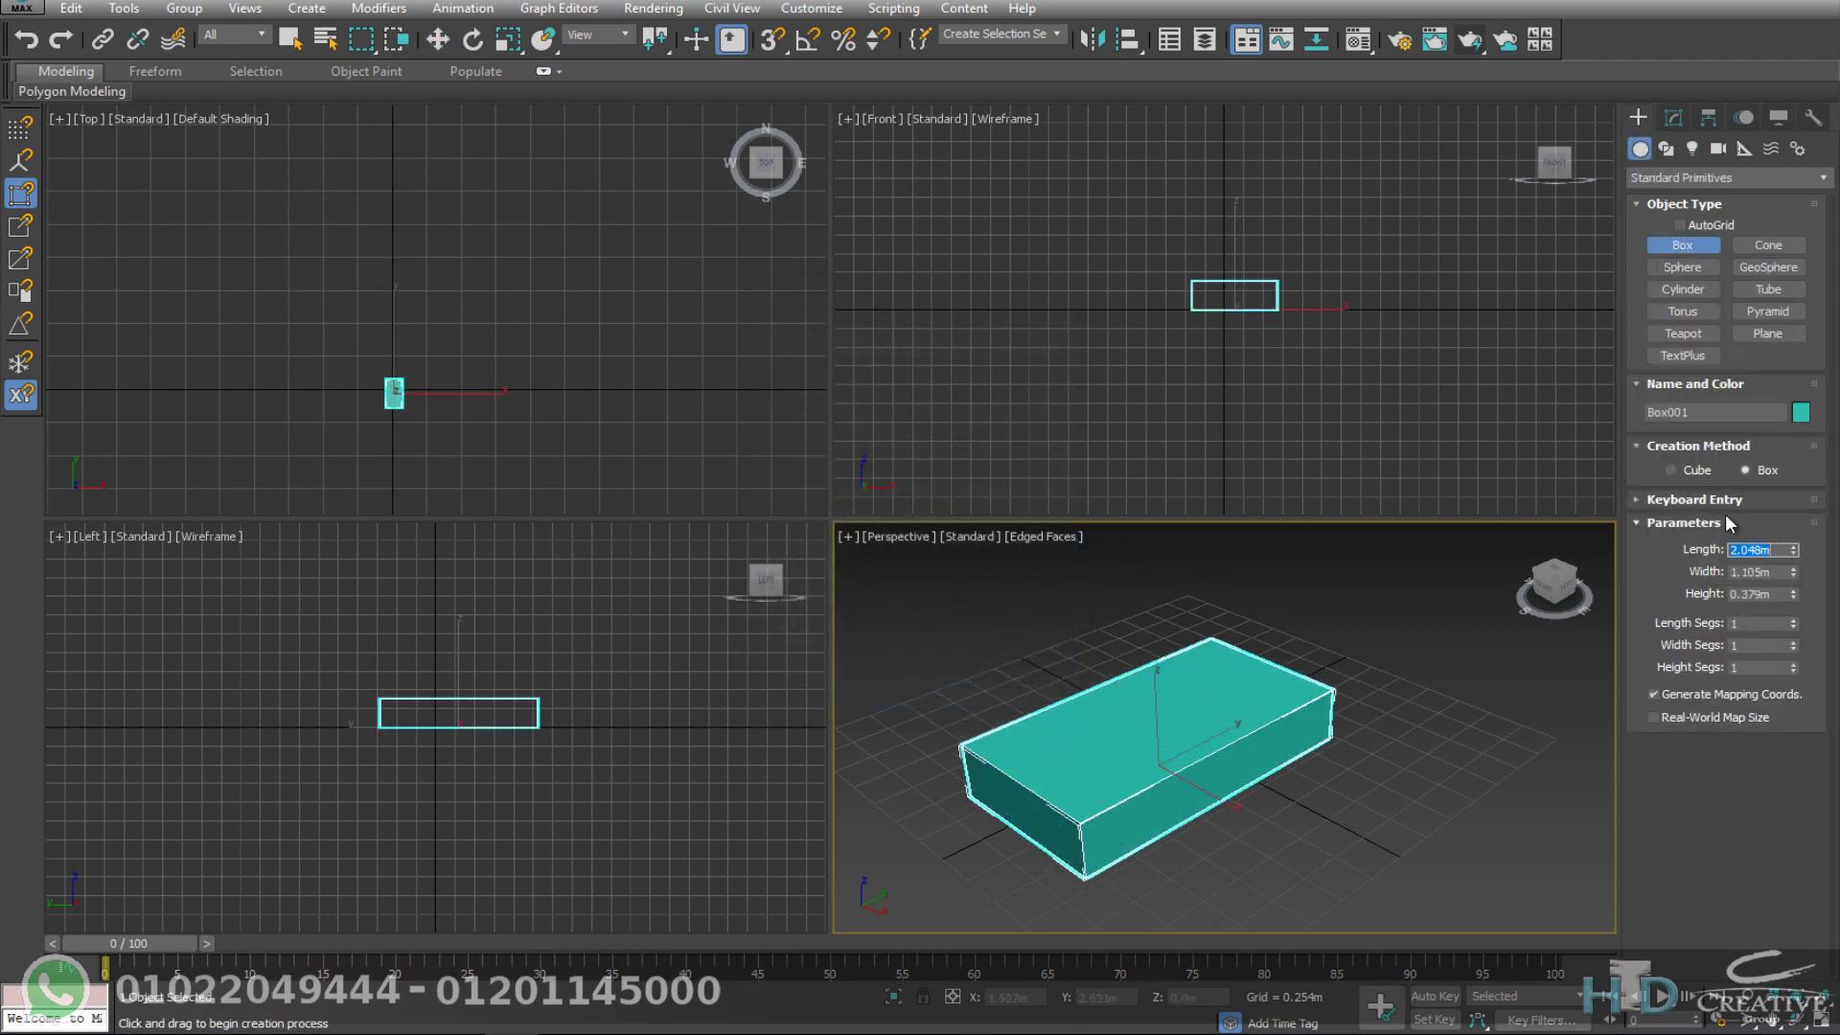
{"action": "type", "text": "5"}
{"action": "key", "text": "Tab"}
{"action": "type", "text": "7"}
{"action": "key", "text": "Tab"}
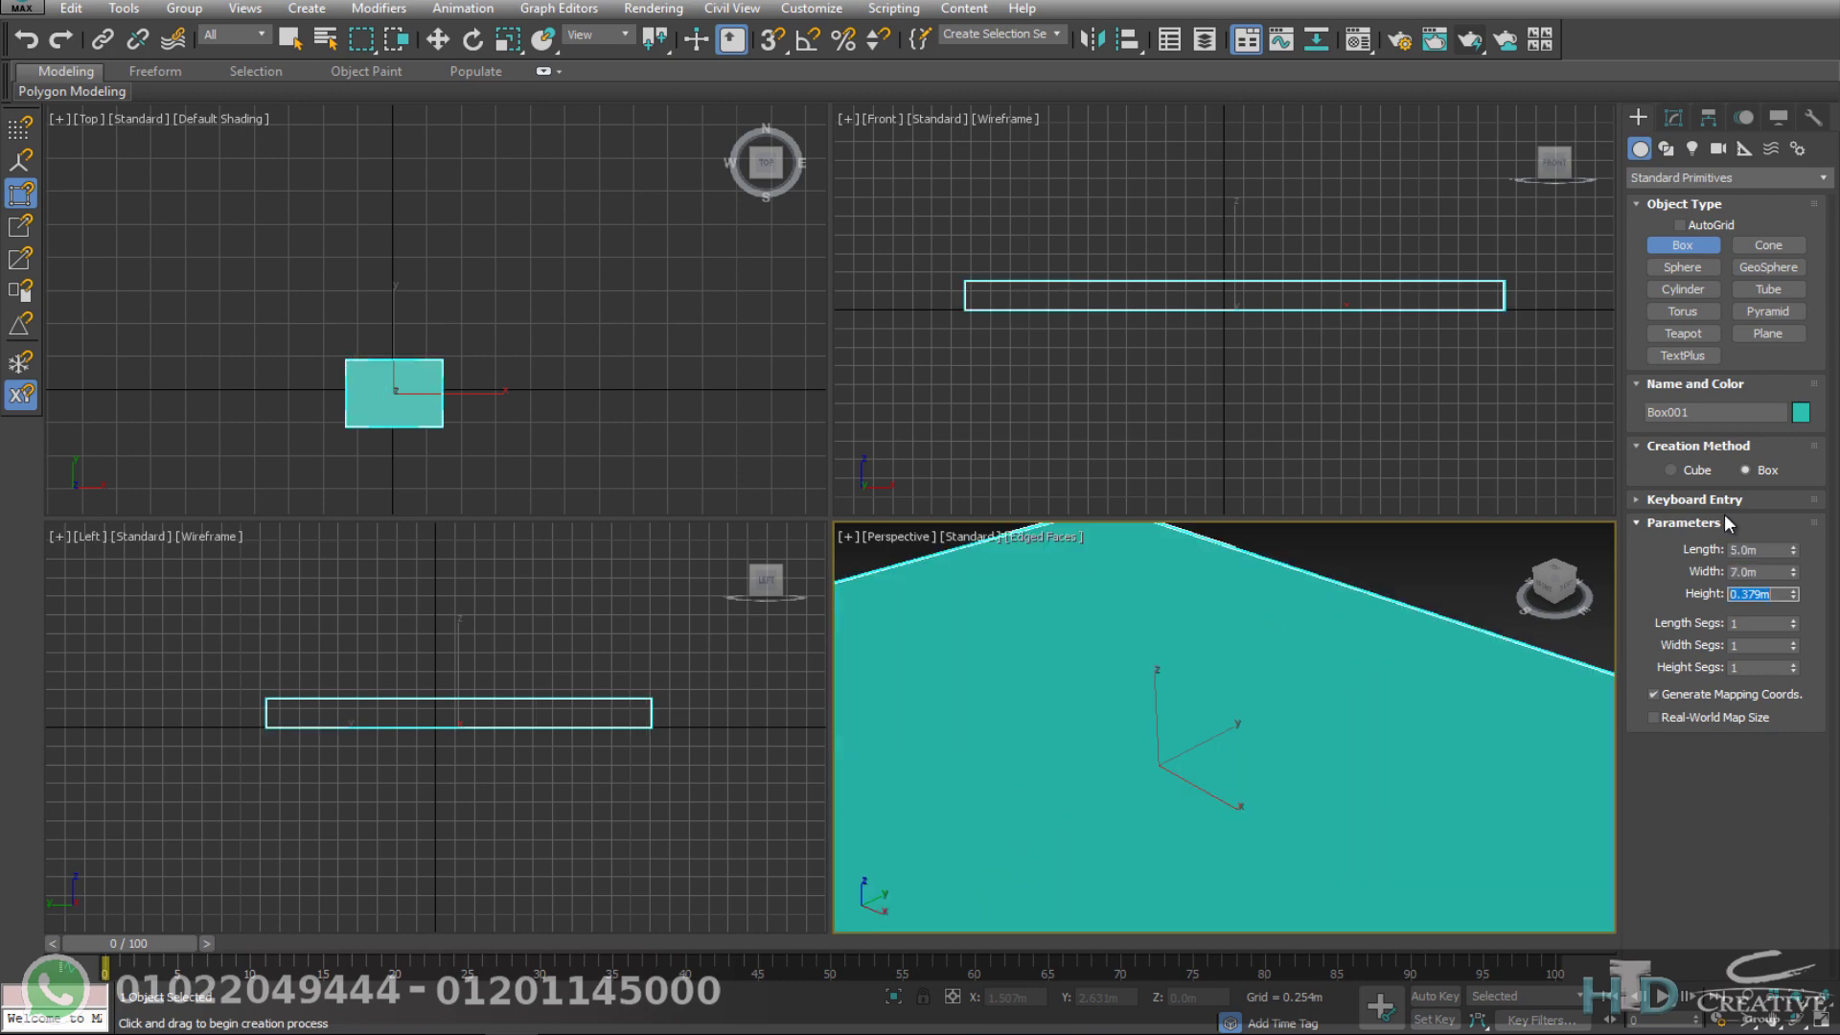
{"action": "type", "text": "0.1"}
{"action": "key", "text": "Return"}
Step: Maximize the Perspective view and convert the slab to an Editable Poly
{"action": "scroll", "coordinate": [1189, 707], "scroll_direction": "down", "scroll_amount": 5}
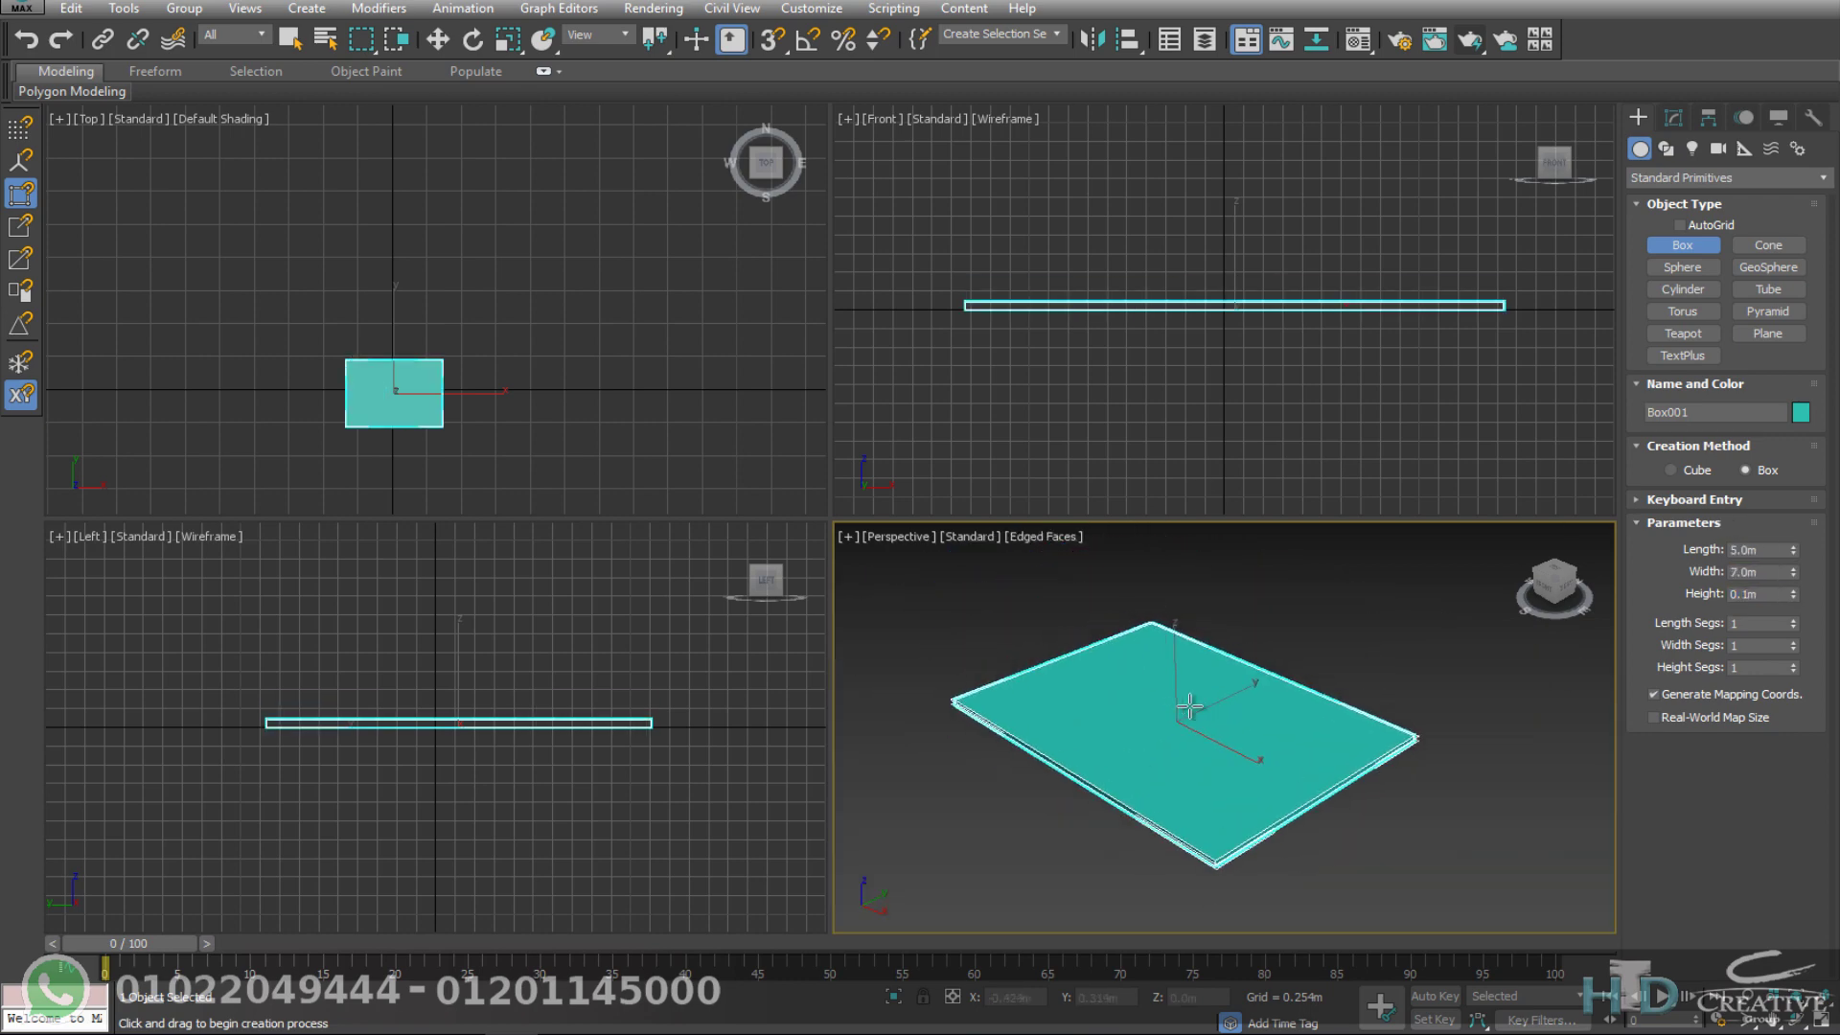
{"action": "key", "text": "alt+w"}
{"action": "scroll", "coordinate": [1128, 704], "scroll_direction": "up", "scroll_amount": 2}
{"action": "key", "text": "w"}
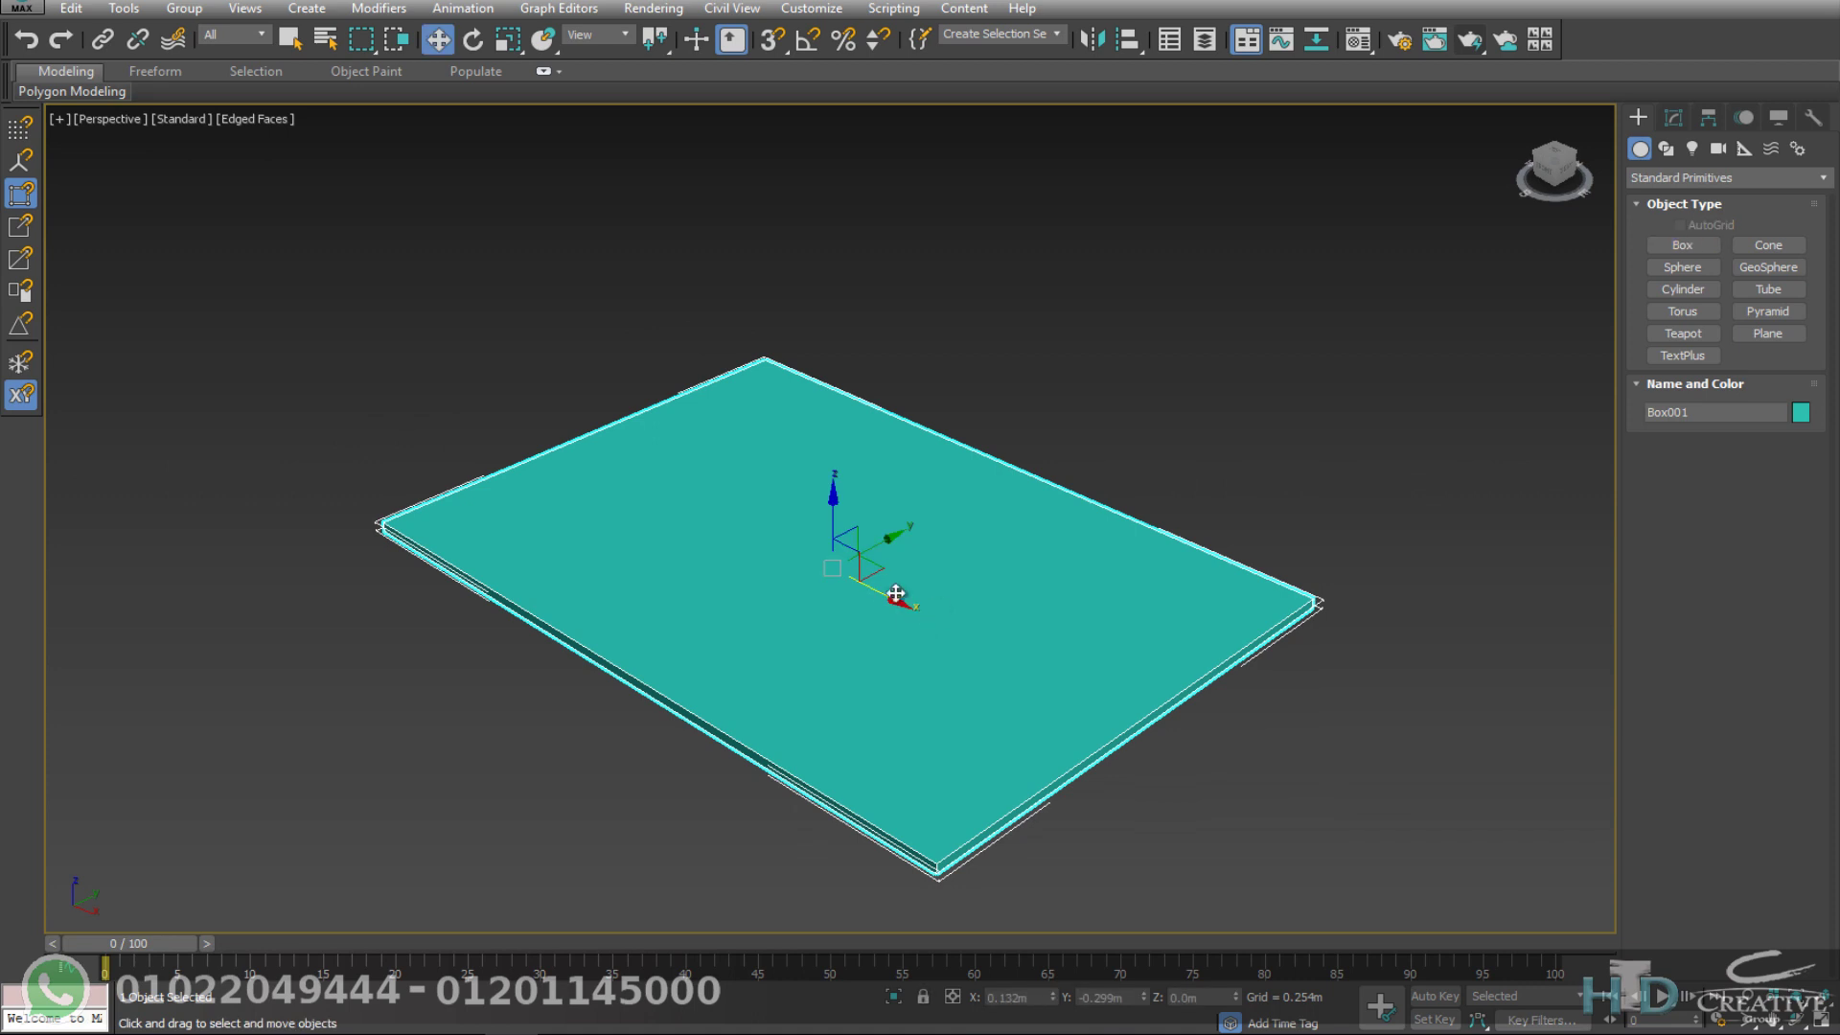
{"action": "right_click", "coordinate": [896, 594]}
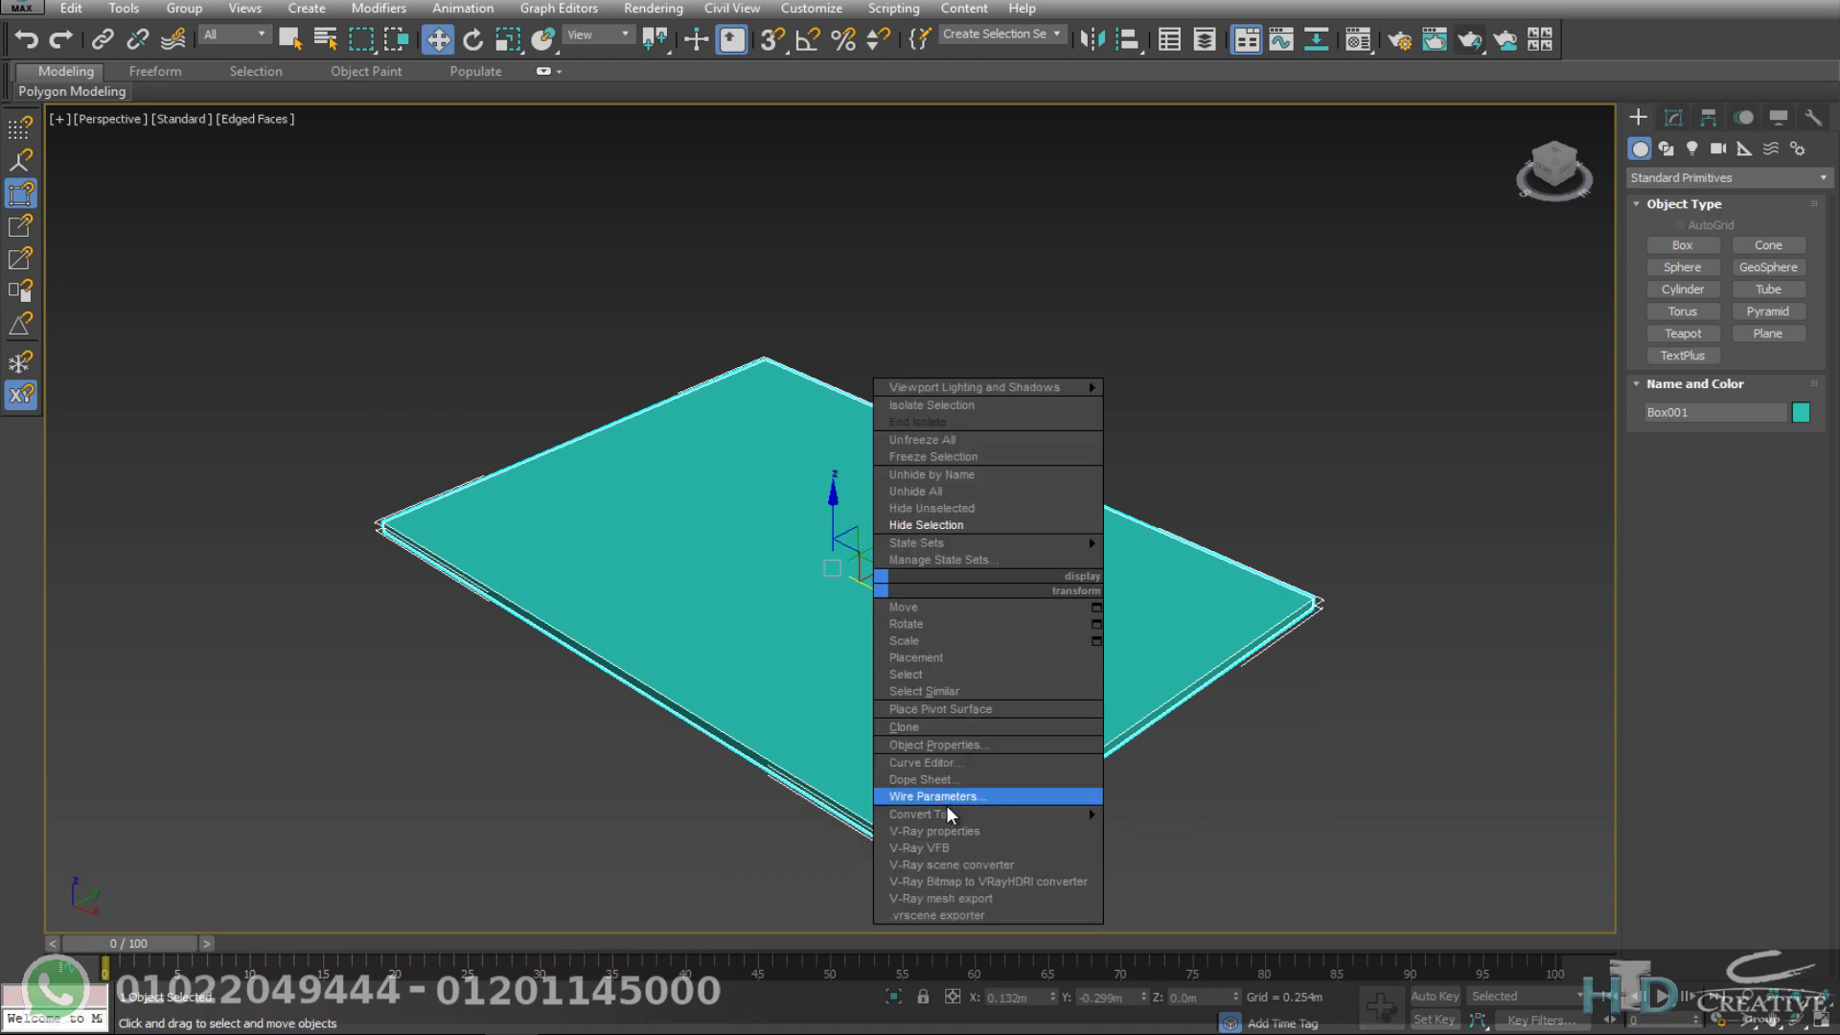
{"action": "mouse_move", "coordinate": [928, 814]}
{"action": "left_click", "coordinate": [834, 838]}
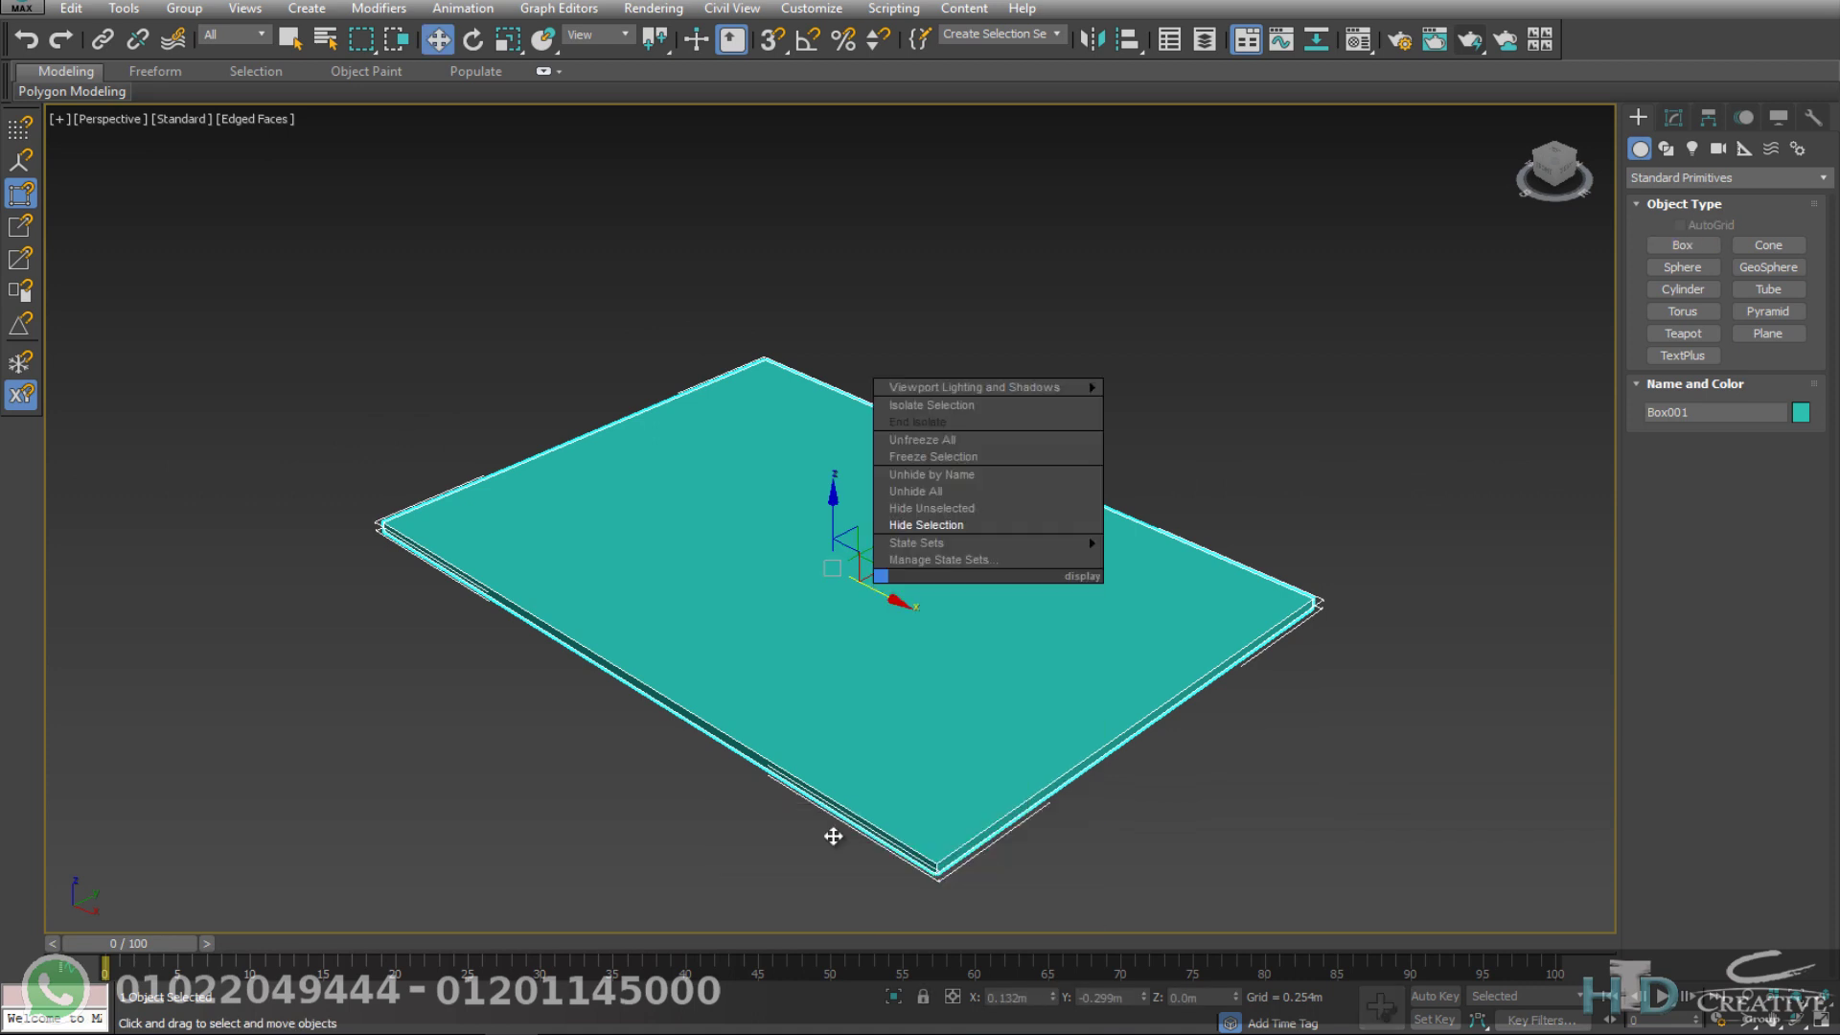
Step: Inset the slab's top face by about 0.11 m
{"action": "key", "text": "4"}
{"action": "left_click", "coordinate": [870, 612]}
{"action": "left_click", "coordinate": [1797, 747]}
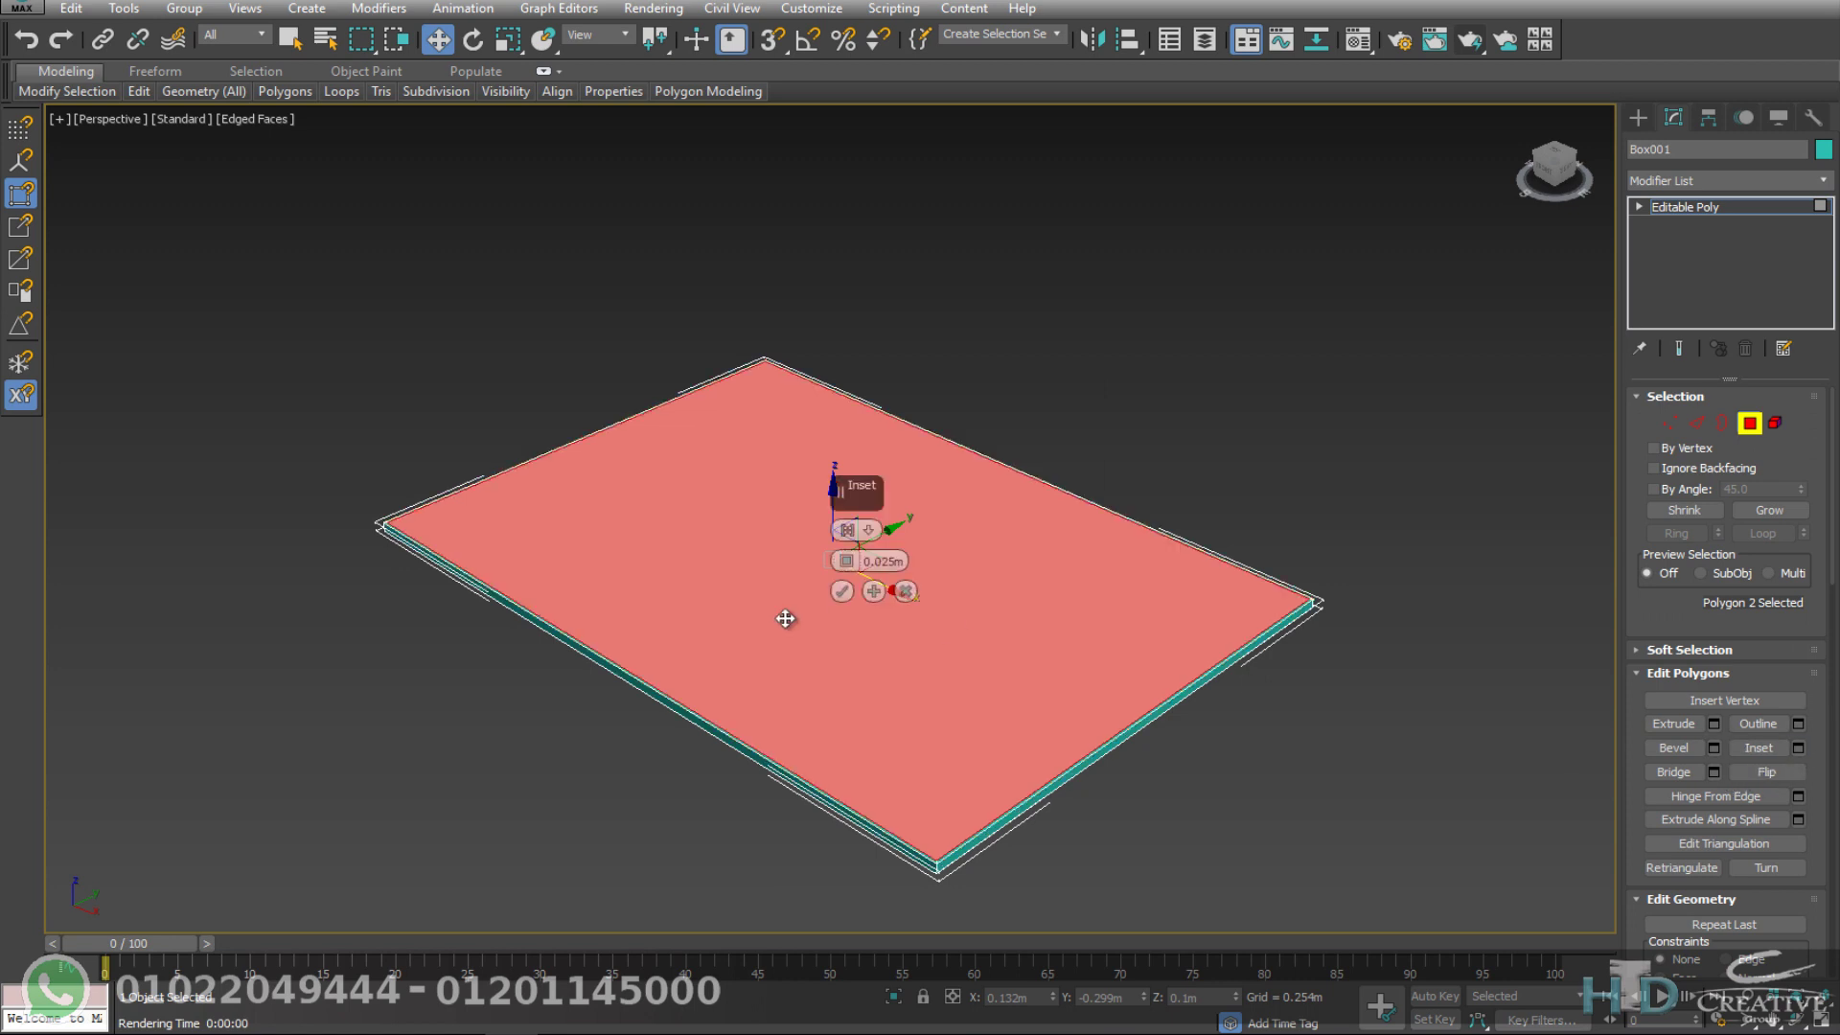
{"action": "left_click_drag", "start_coordinate": [846, 561], "coordinate": [846, 556]}
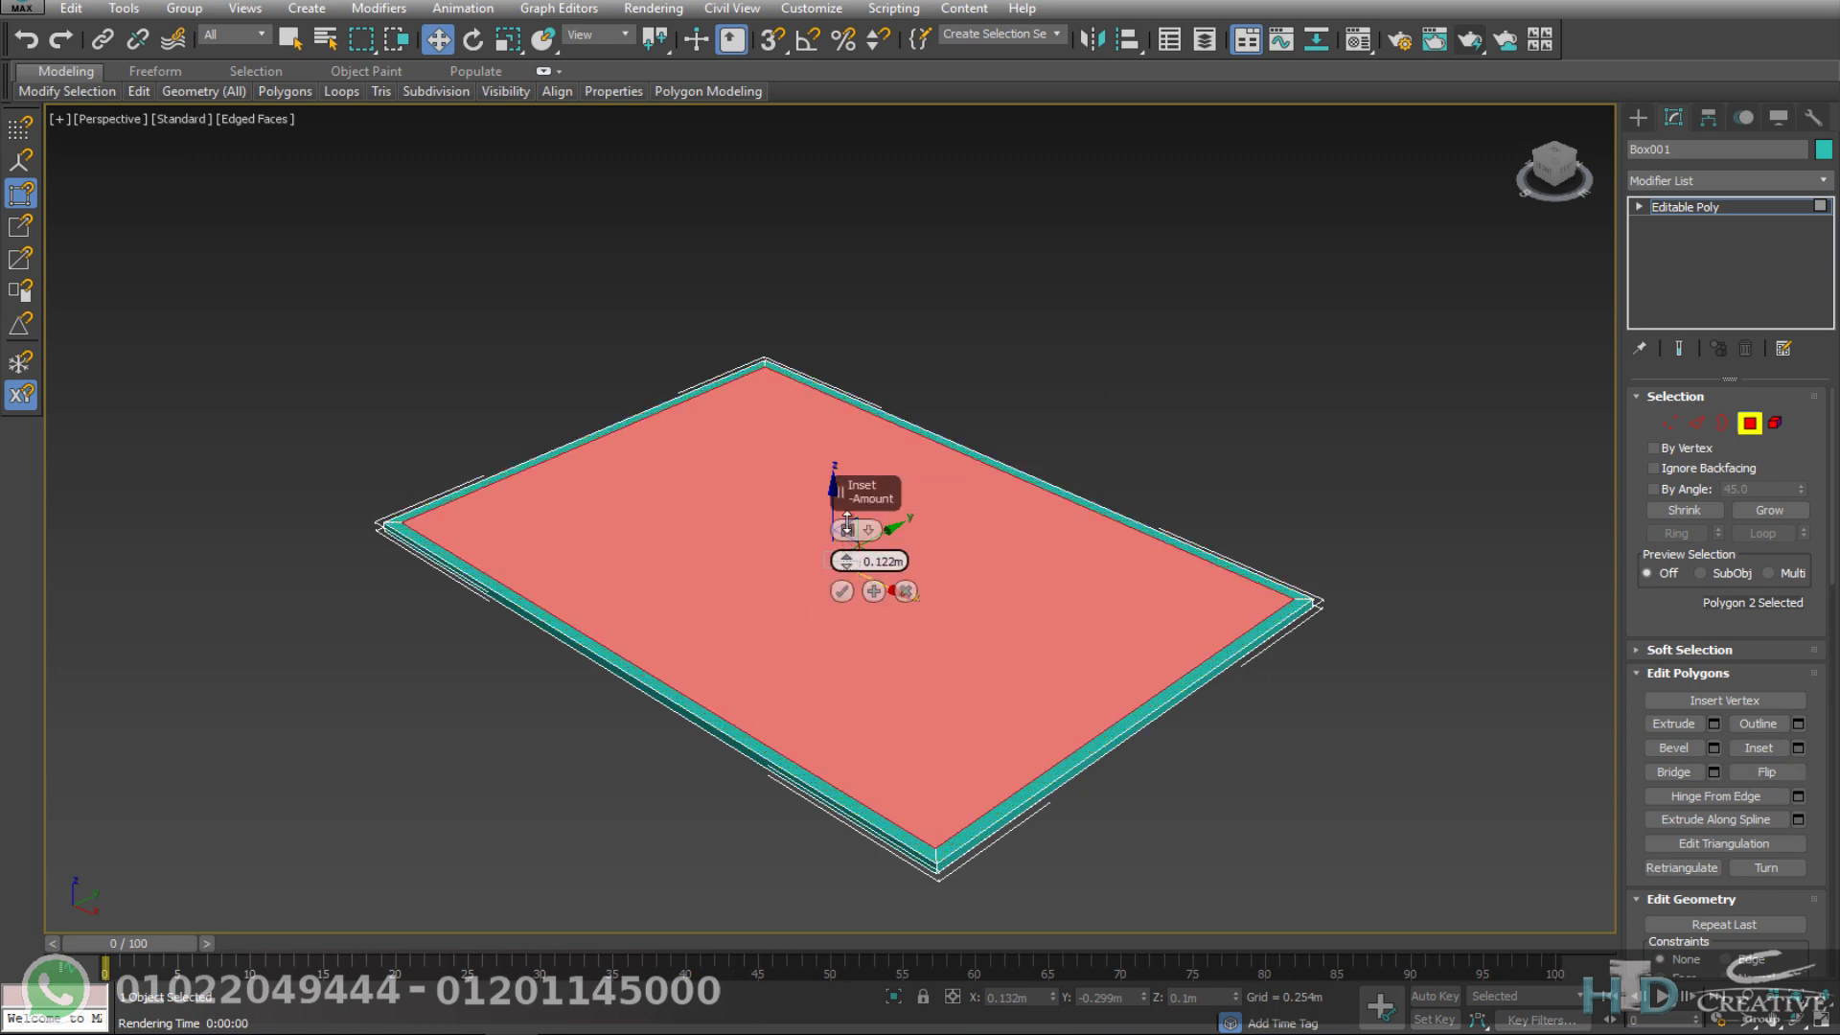
{"action": "left_click", "coordinate": [841, 588]}
Step: Extrude the four thin rim polygons 2.7 m upward to form the walls
{"action": "middle_click_drag", "start_coordinate": [849, 575], "coordinate": [1173, 699], "text": "alt"}
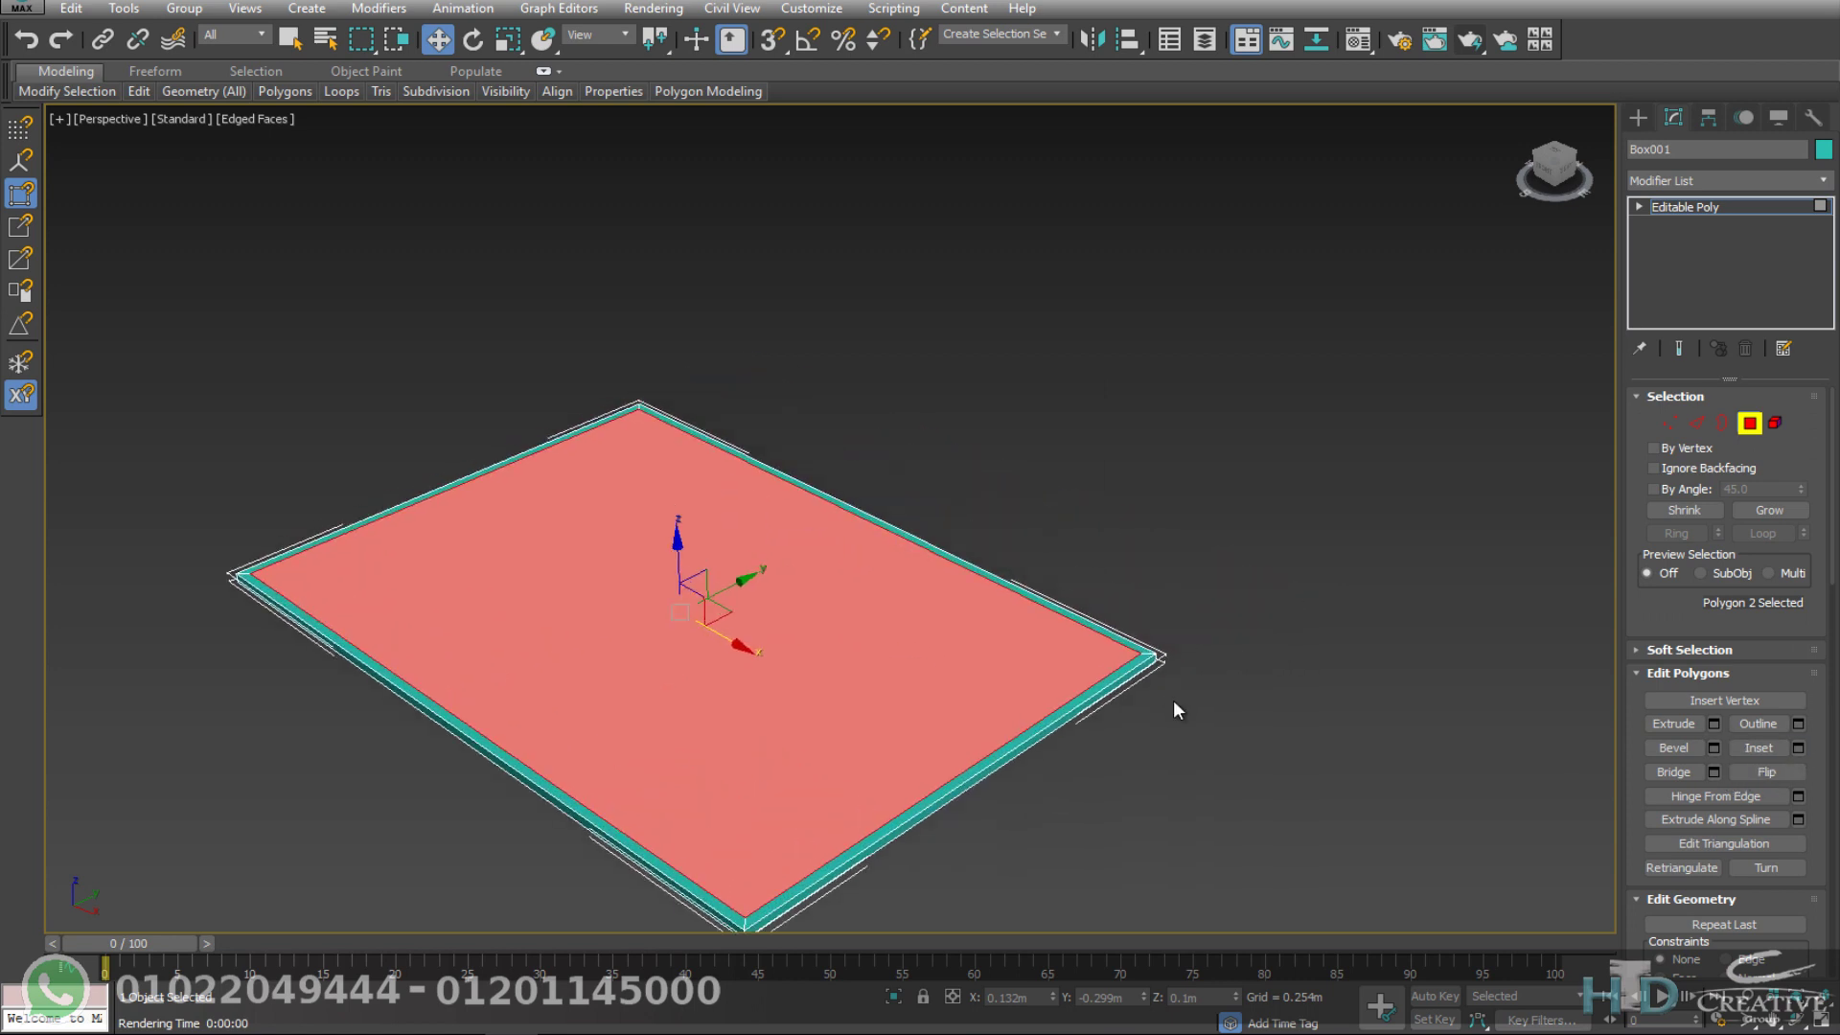
{"action": "left_click", "coordinate": [1131, 662]}
{"action": "left_click", "coordinate": [1132, 653], "text": "shift"}
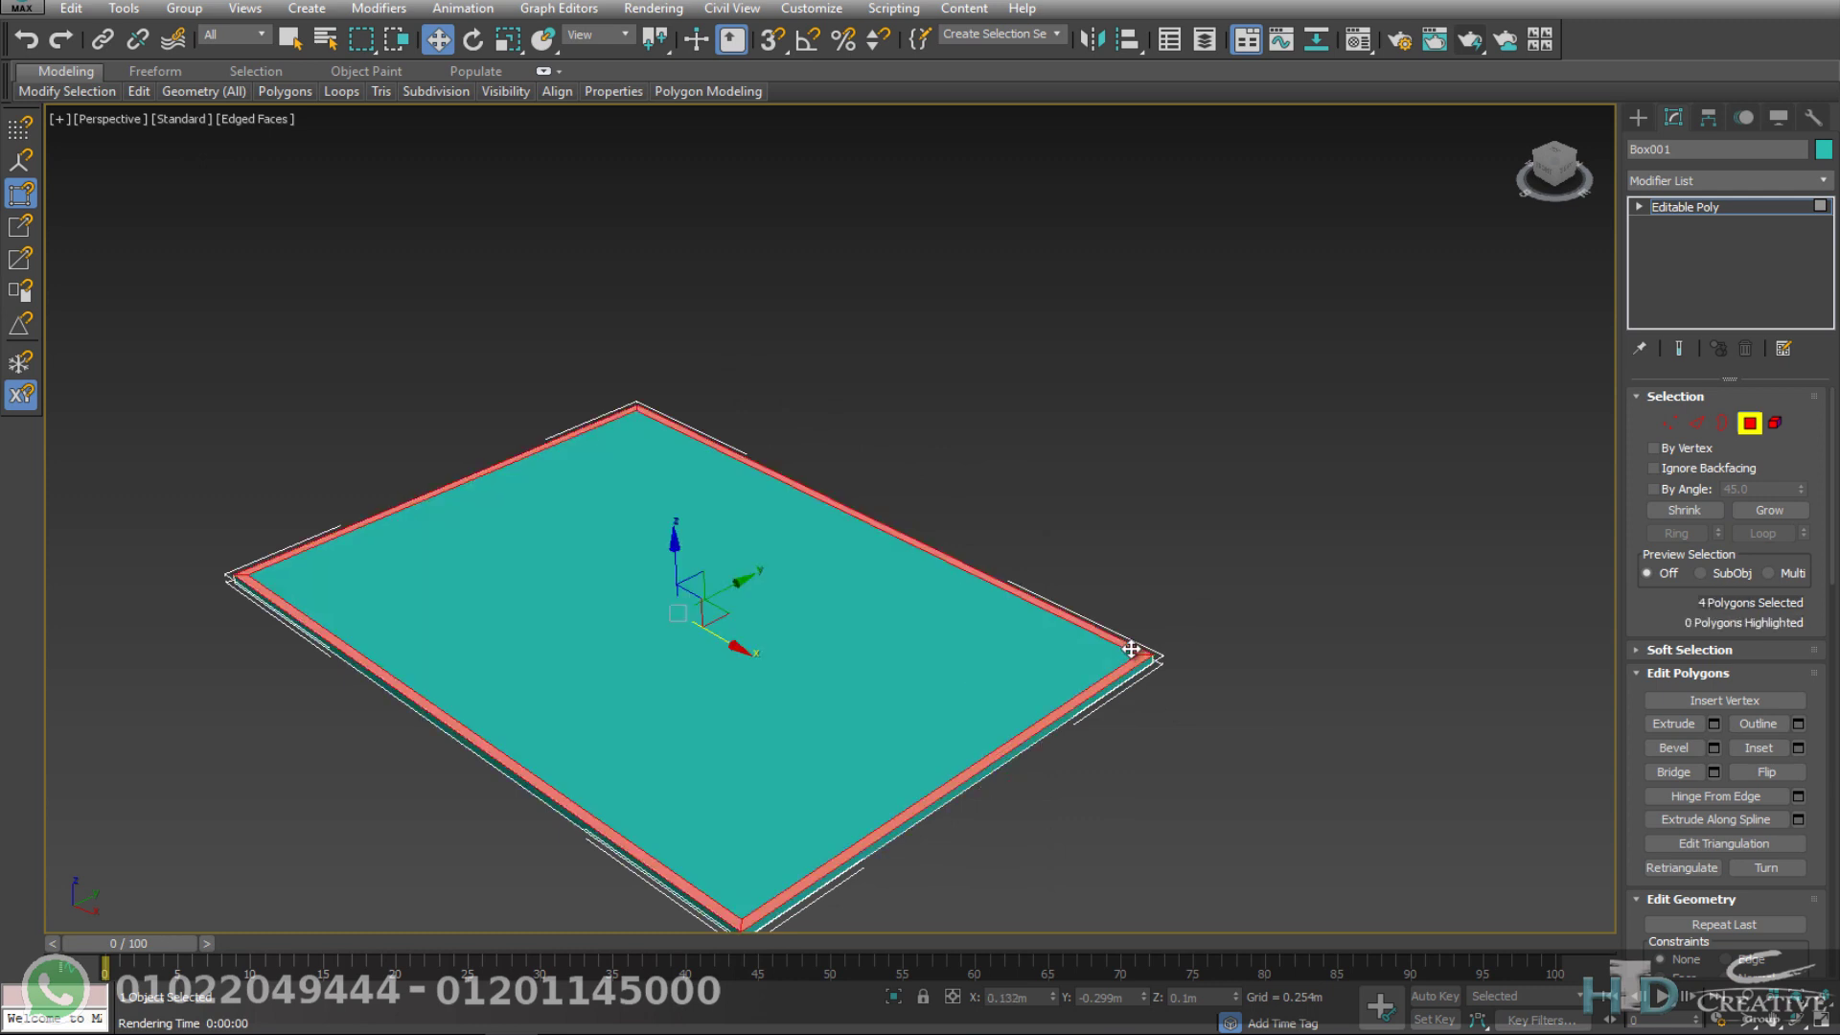
{"action": "left_click", "coordinate": [1713, 724]}
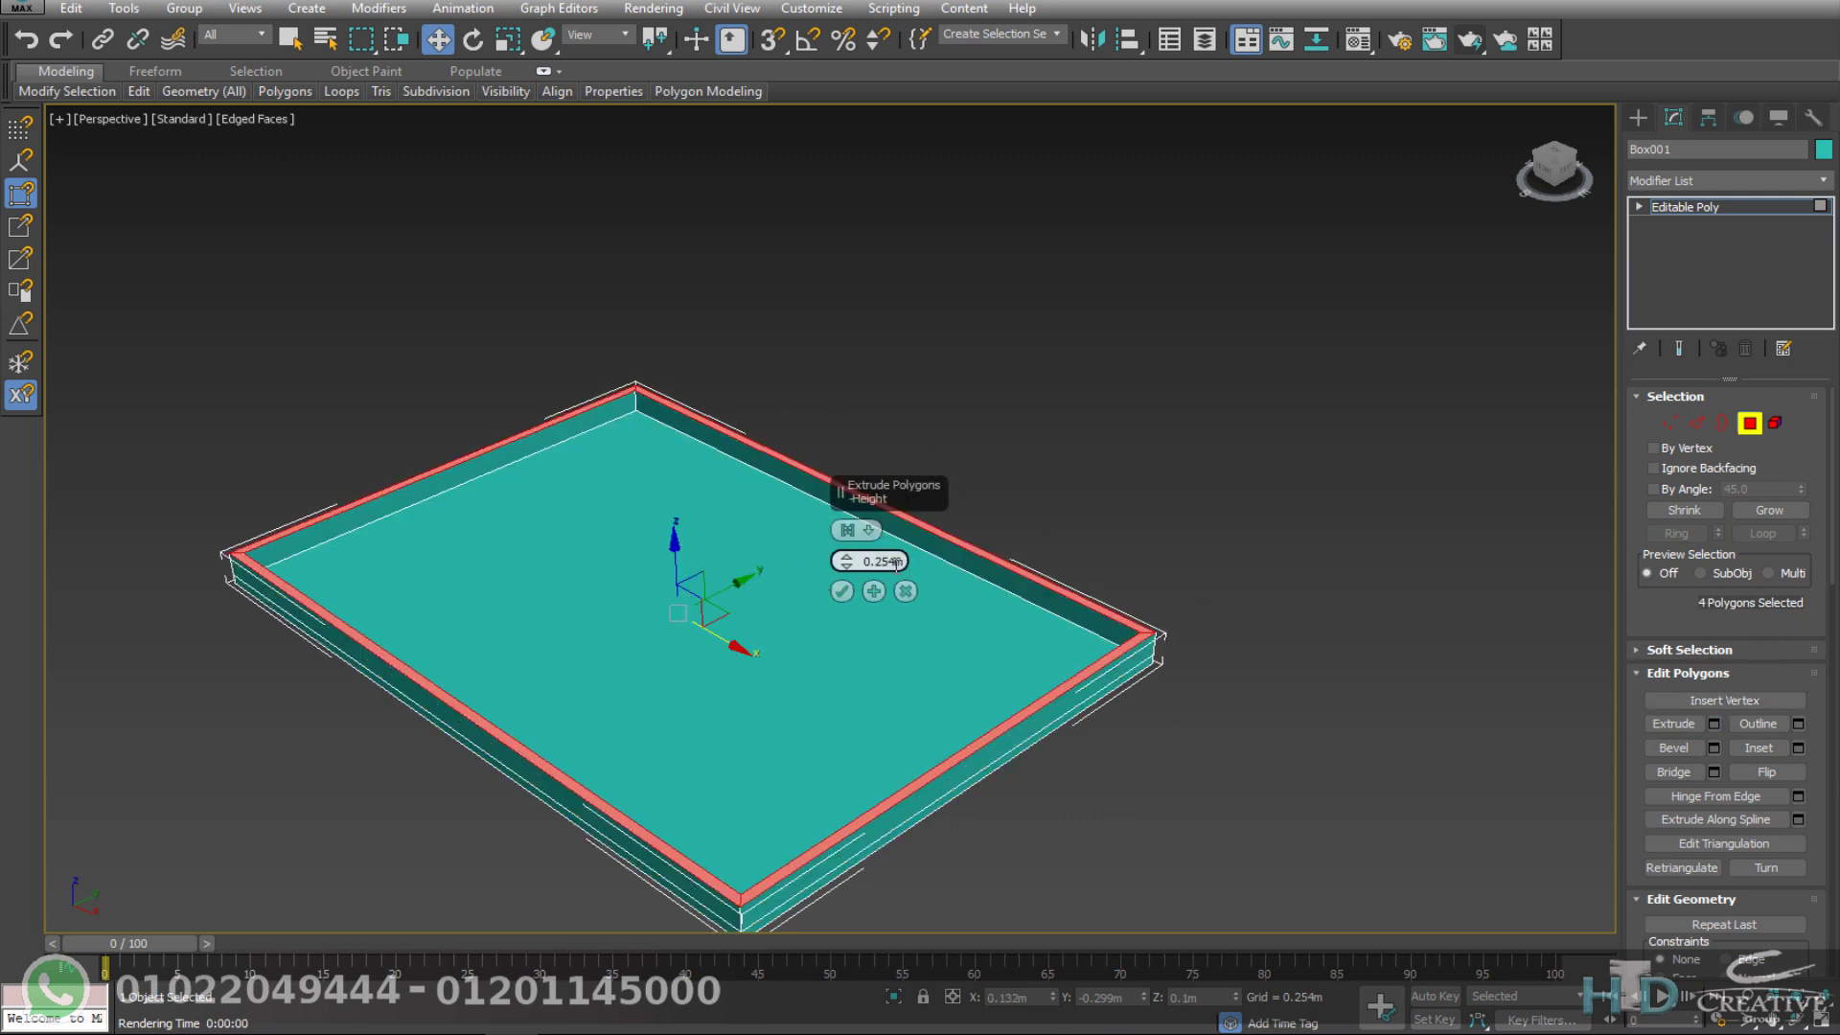
{"action": "type", "text": "2.7"}
{"action": "key", "text": "Return"}
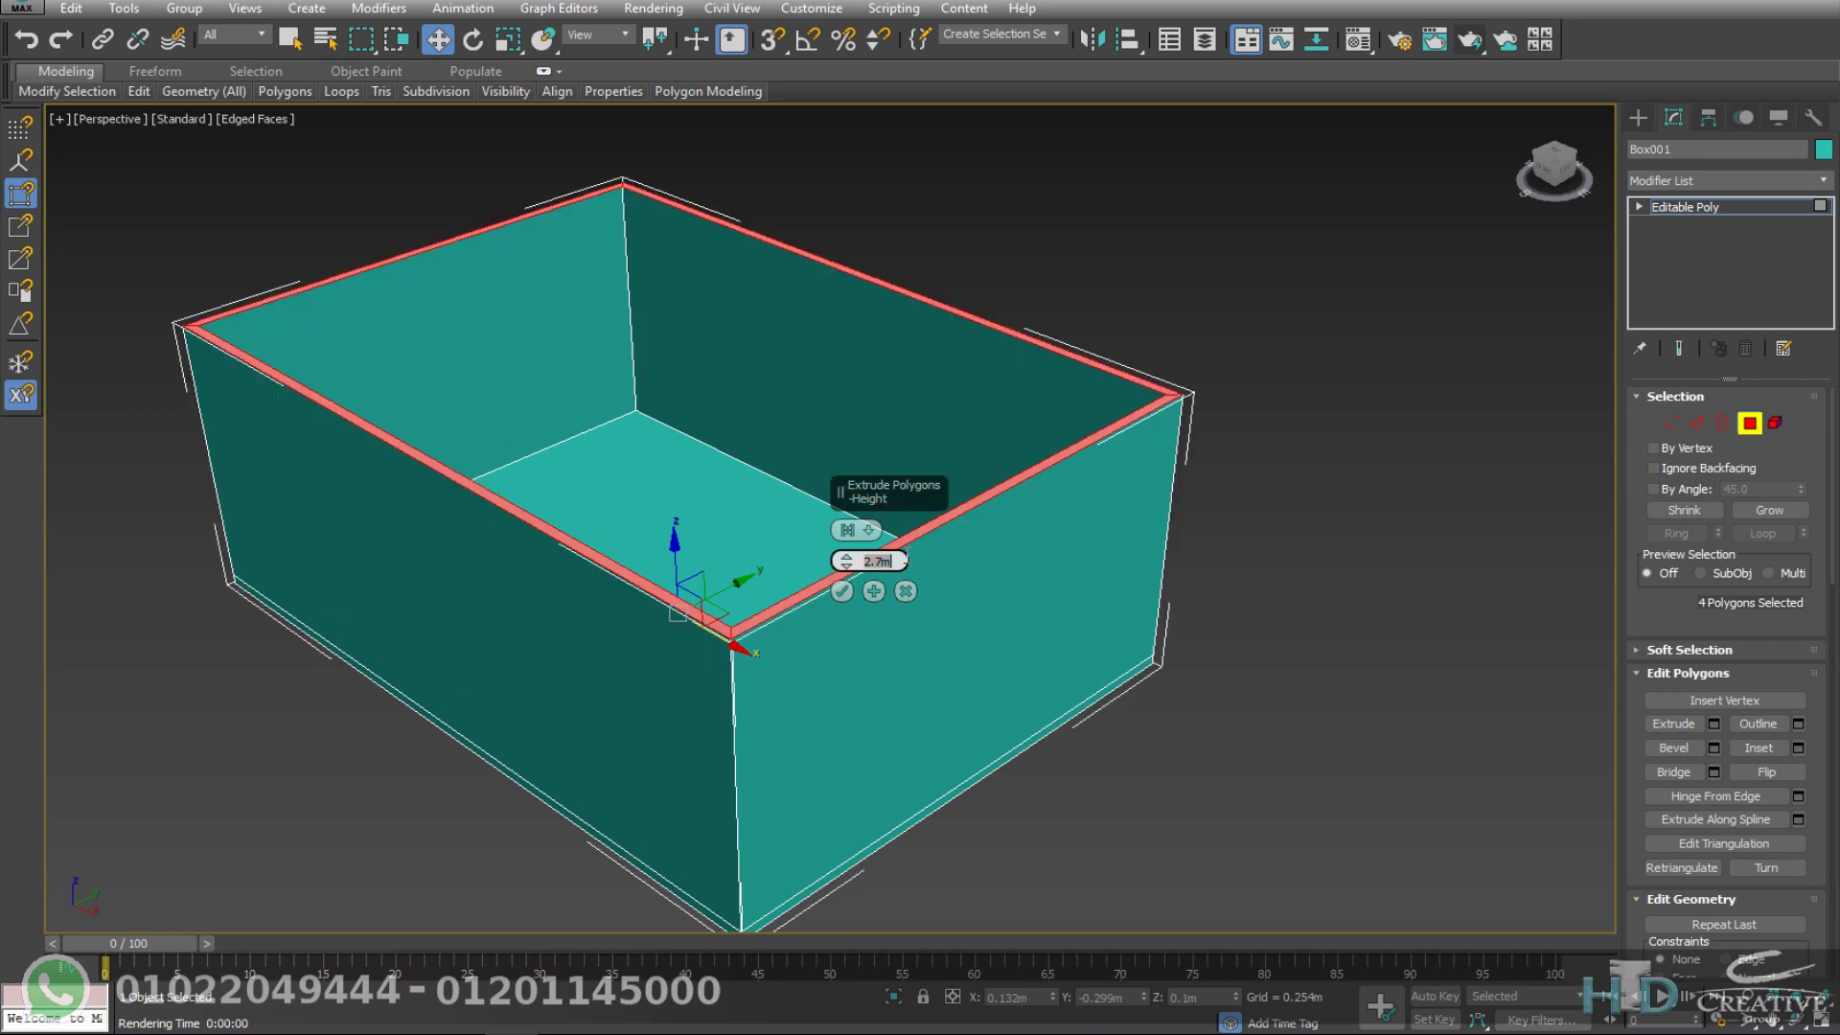
{"action": "left_click", "coordinate": [840, 593]}
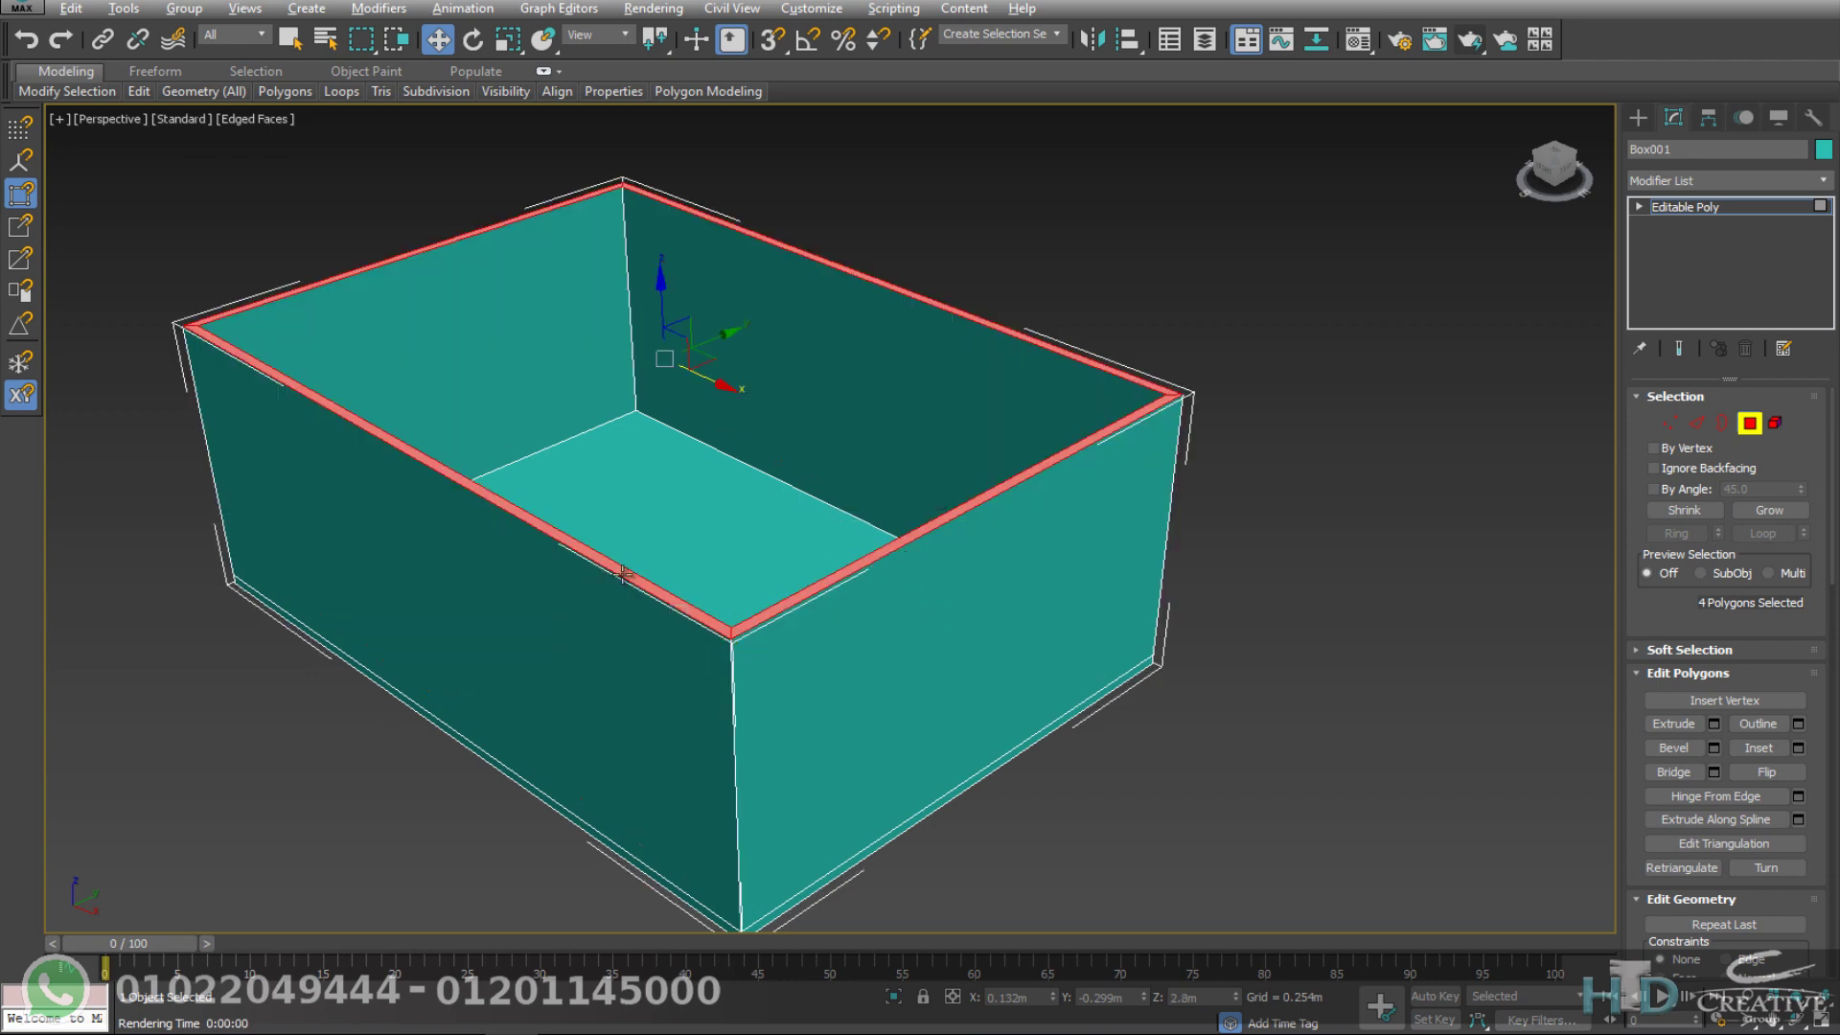
{"action": "mouse_move", "coordinate": [841, 595]}
{"action": "middle_mouse_down", "text": "alt"}
{"action": "mouse_move", "coordinate": [719, 582]}
{"action": "mouse_move", "coordinate": [747, 762]}
{"action": "middle_mouse_up", "text": "alt"}
Step: Connect the back wall's edges with four vertical divisions
{"action": "key", "text": "2"}
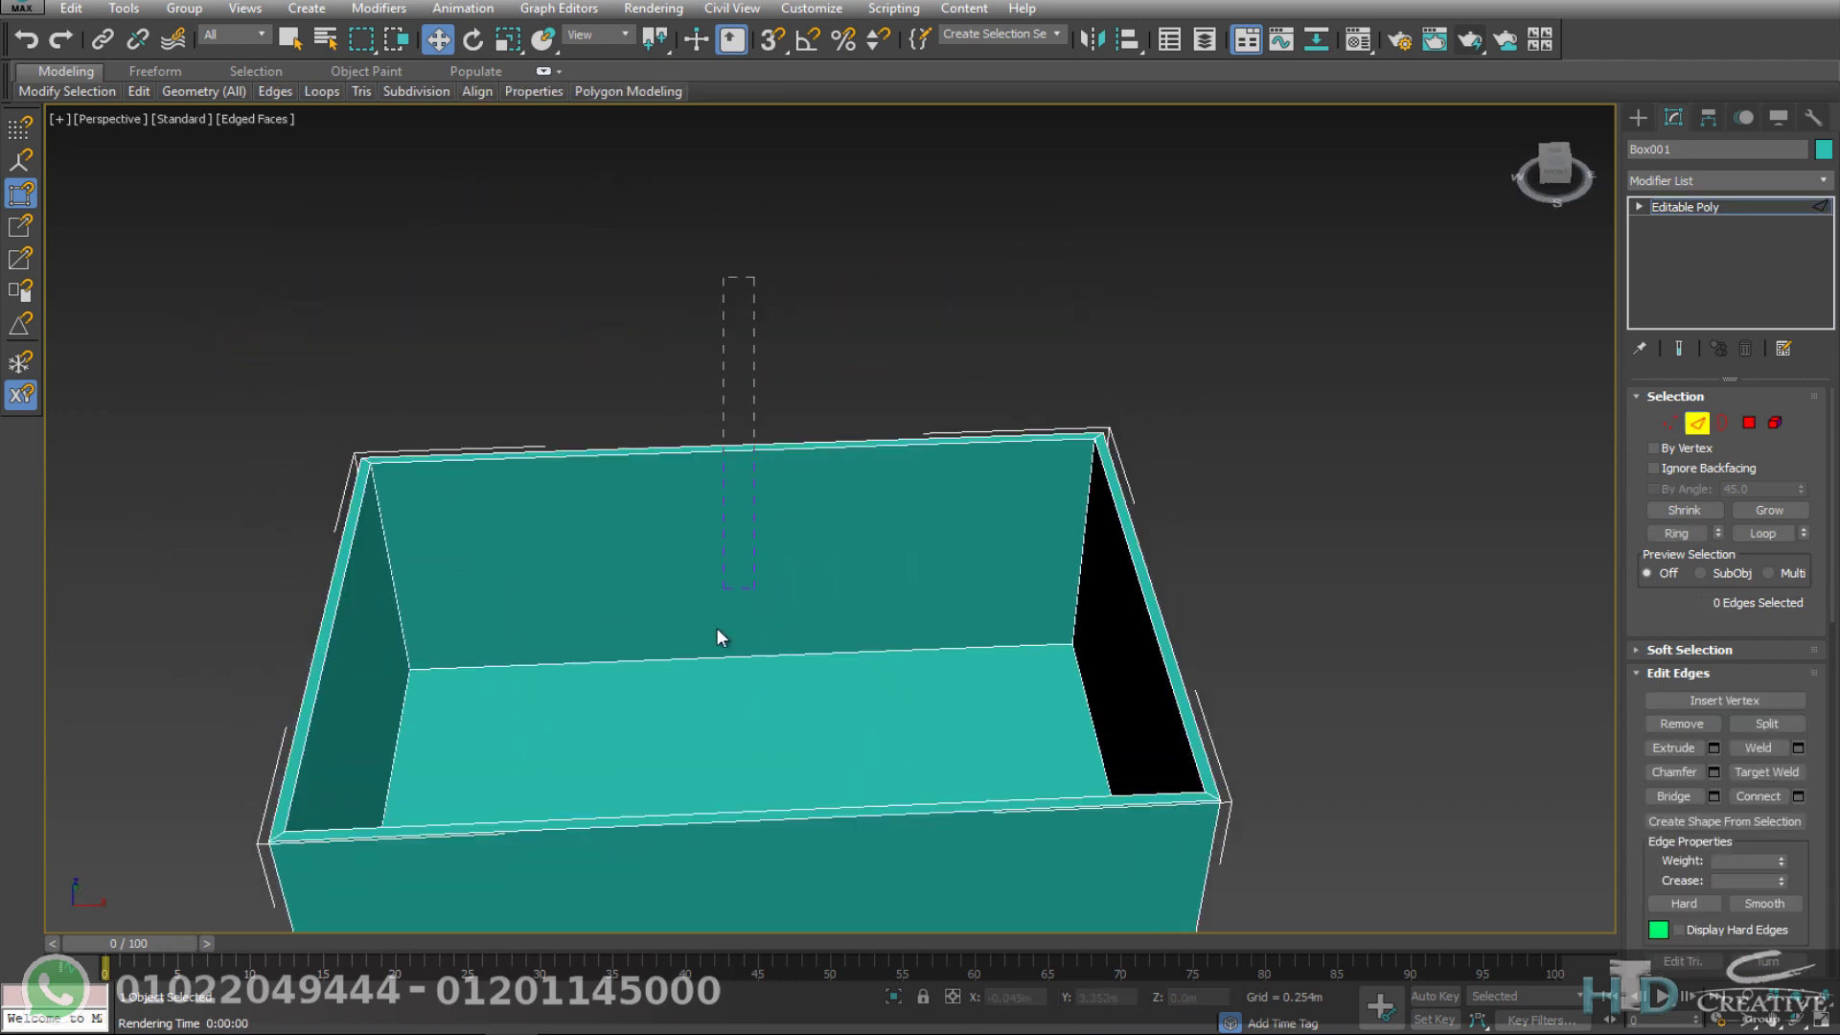
{"action": "left_click_drag", "start_coordinate": [717, 629], "coordinate": [675, 706]}
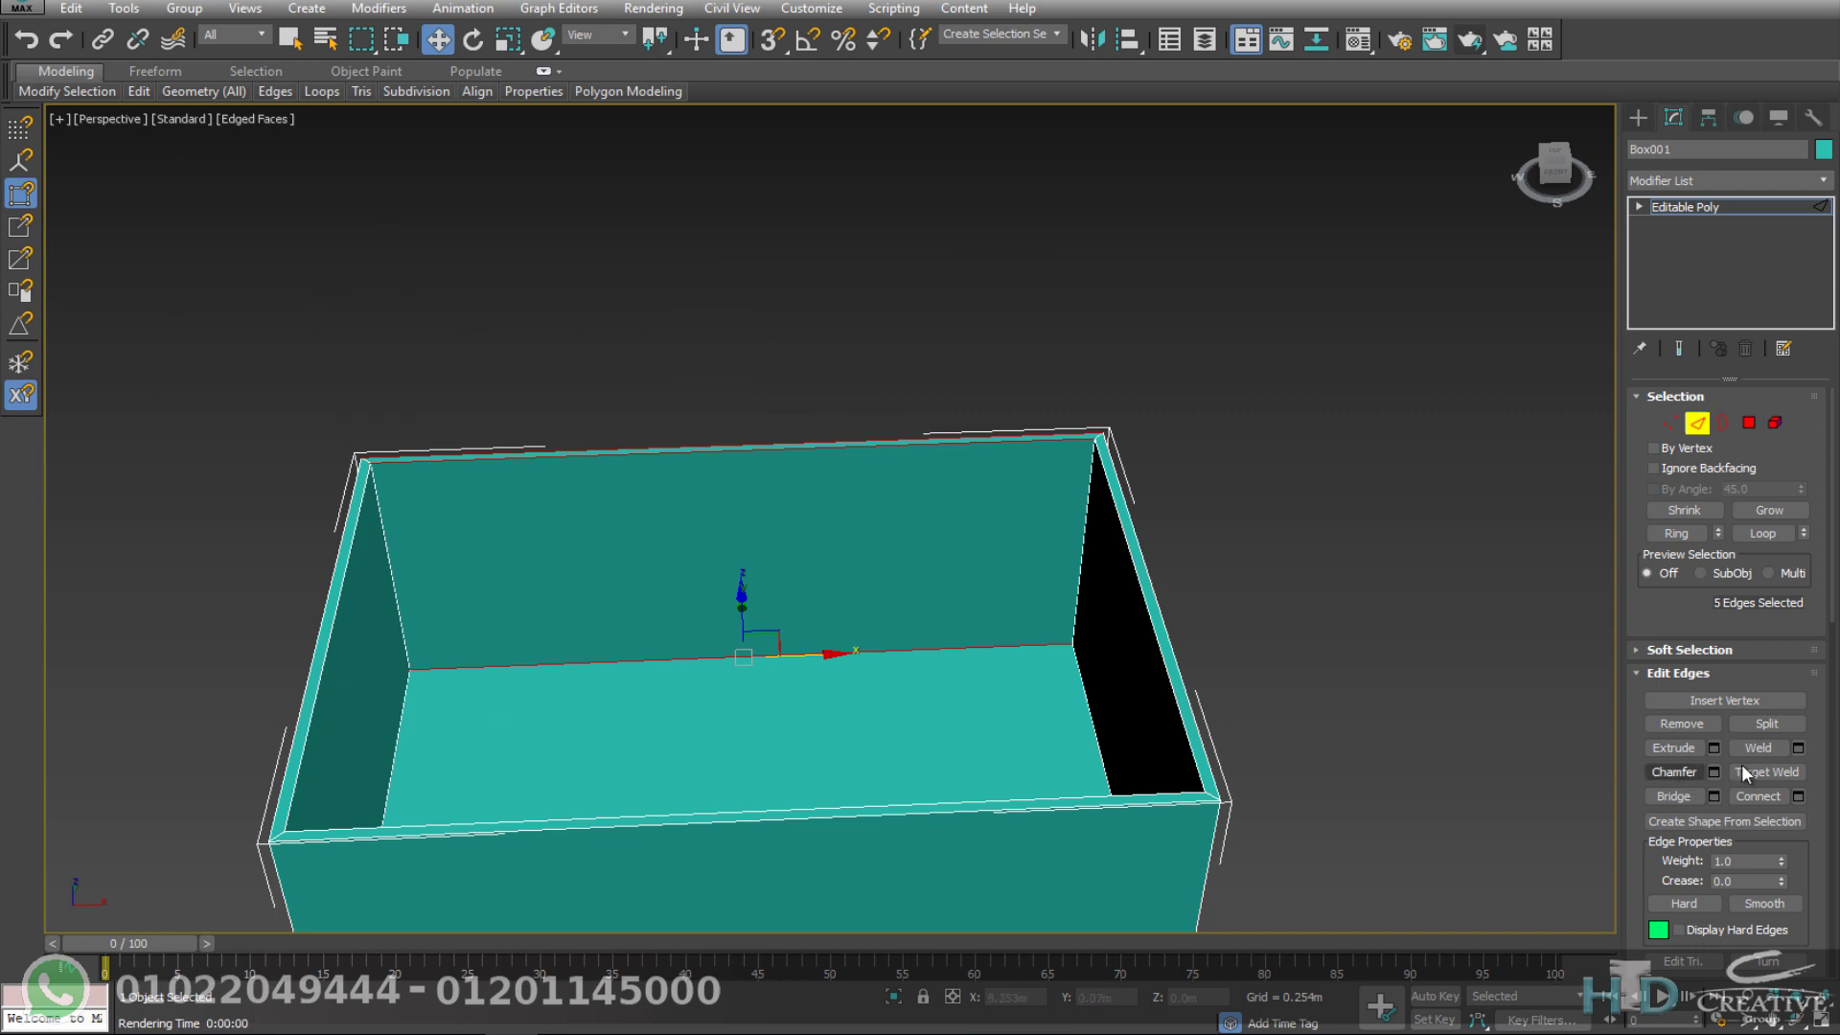
{"action": "left_click", "coordinate": [1799, 803]}
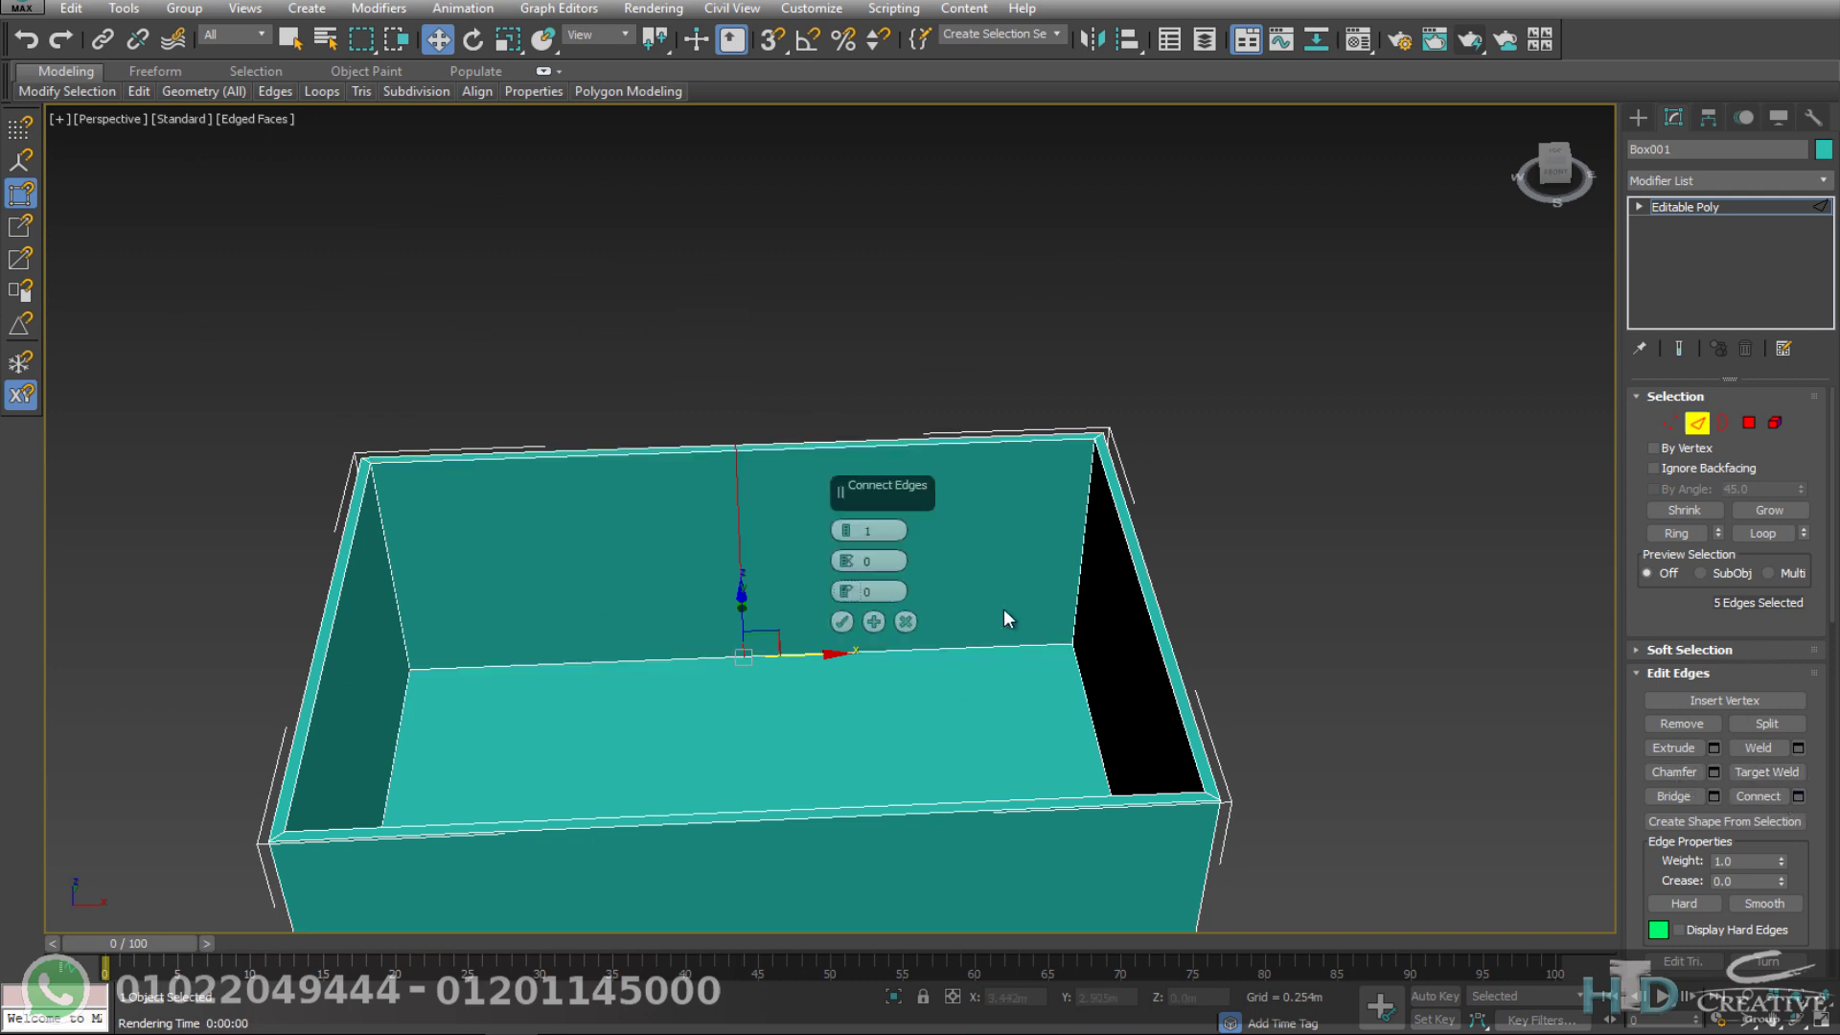
{"action": "left_click_drag", "start_coordinate": [847, 530], "coordinate": [851, 511]}
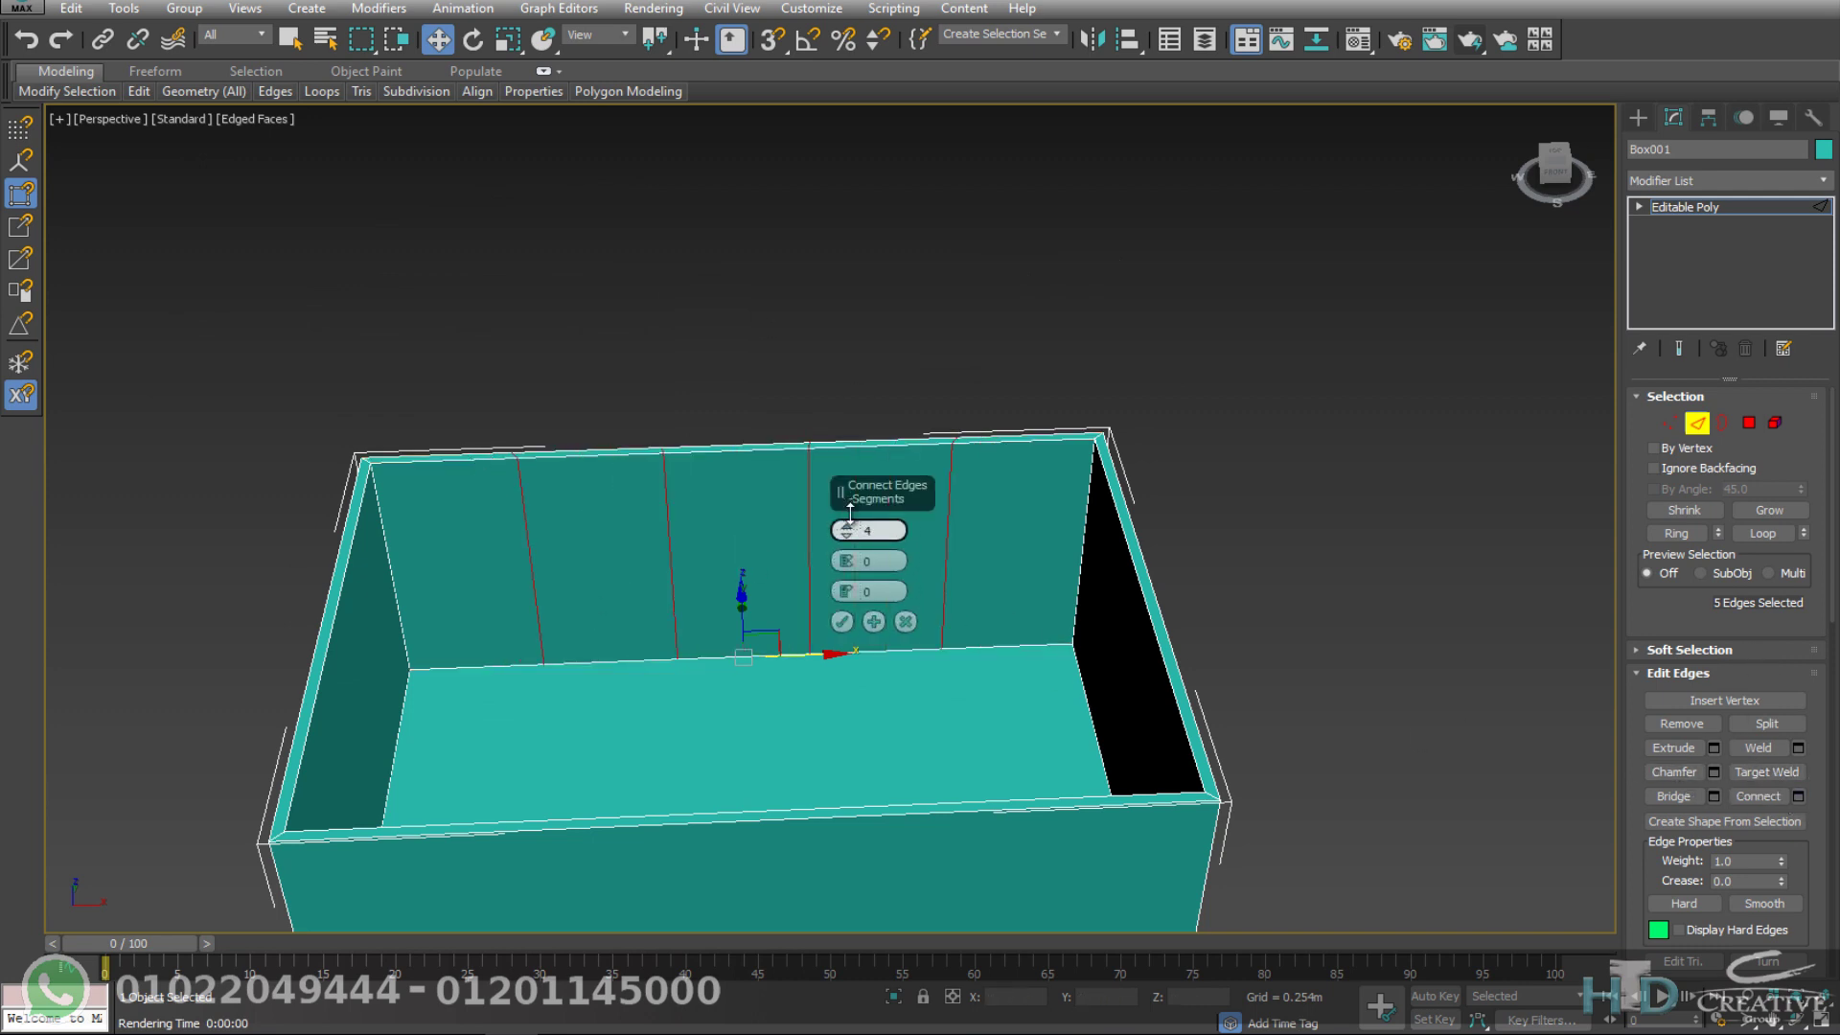
{"action": "left_click", "coordinate": [842, 620]}
Step: Add two horizontal edge loops across the back wall's new vertical edges
{"action": "middle_click_drag", "start_coordinate": [967, 566], "coordinate": [956, 543], "text": "alt"}
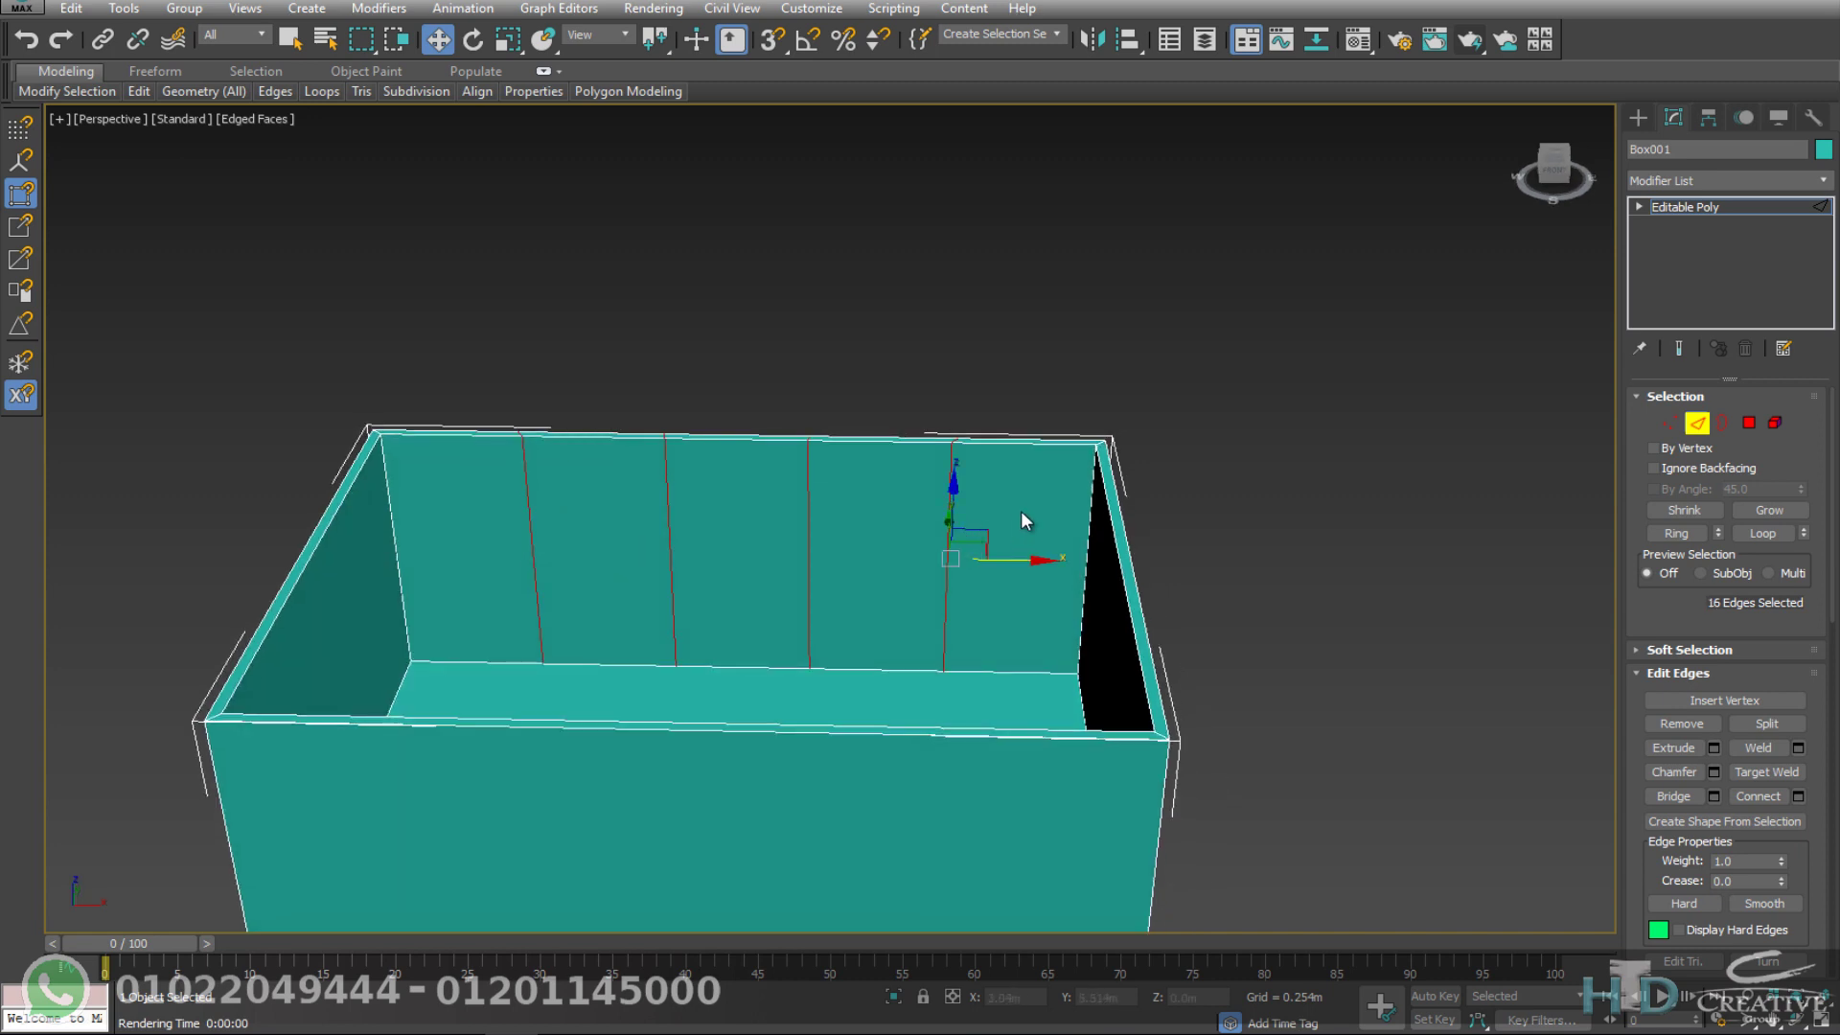
{"action": "left_click_drag", "start_coordinate": [558, 548], "coordinate": [448, 550]}
{"action": "middle_click_drag", "start_coordinate": [744, 579], "coordinate": [863, 575], "text": "alt"}
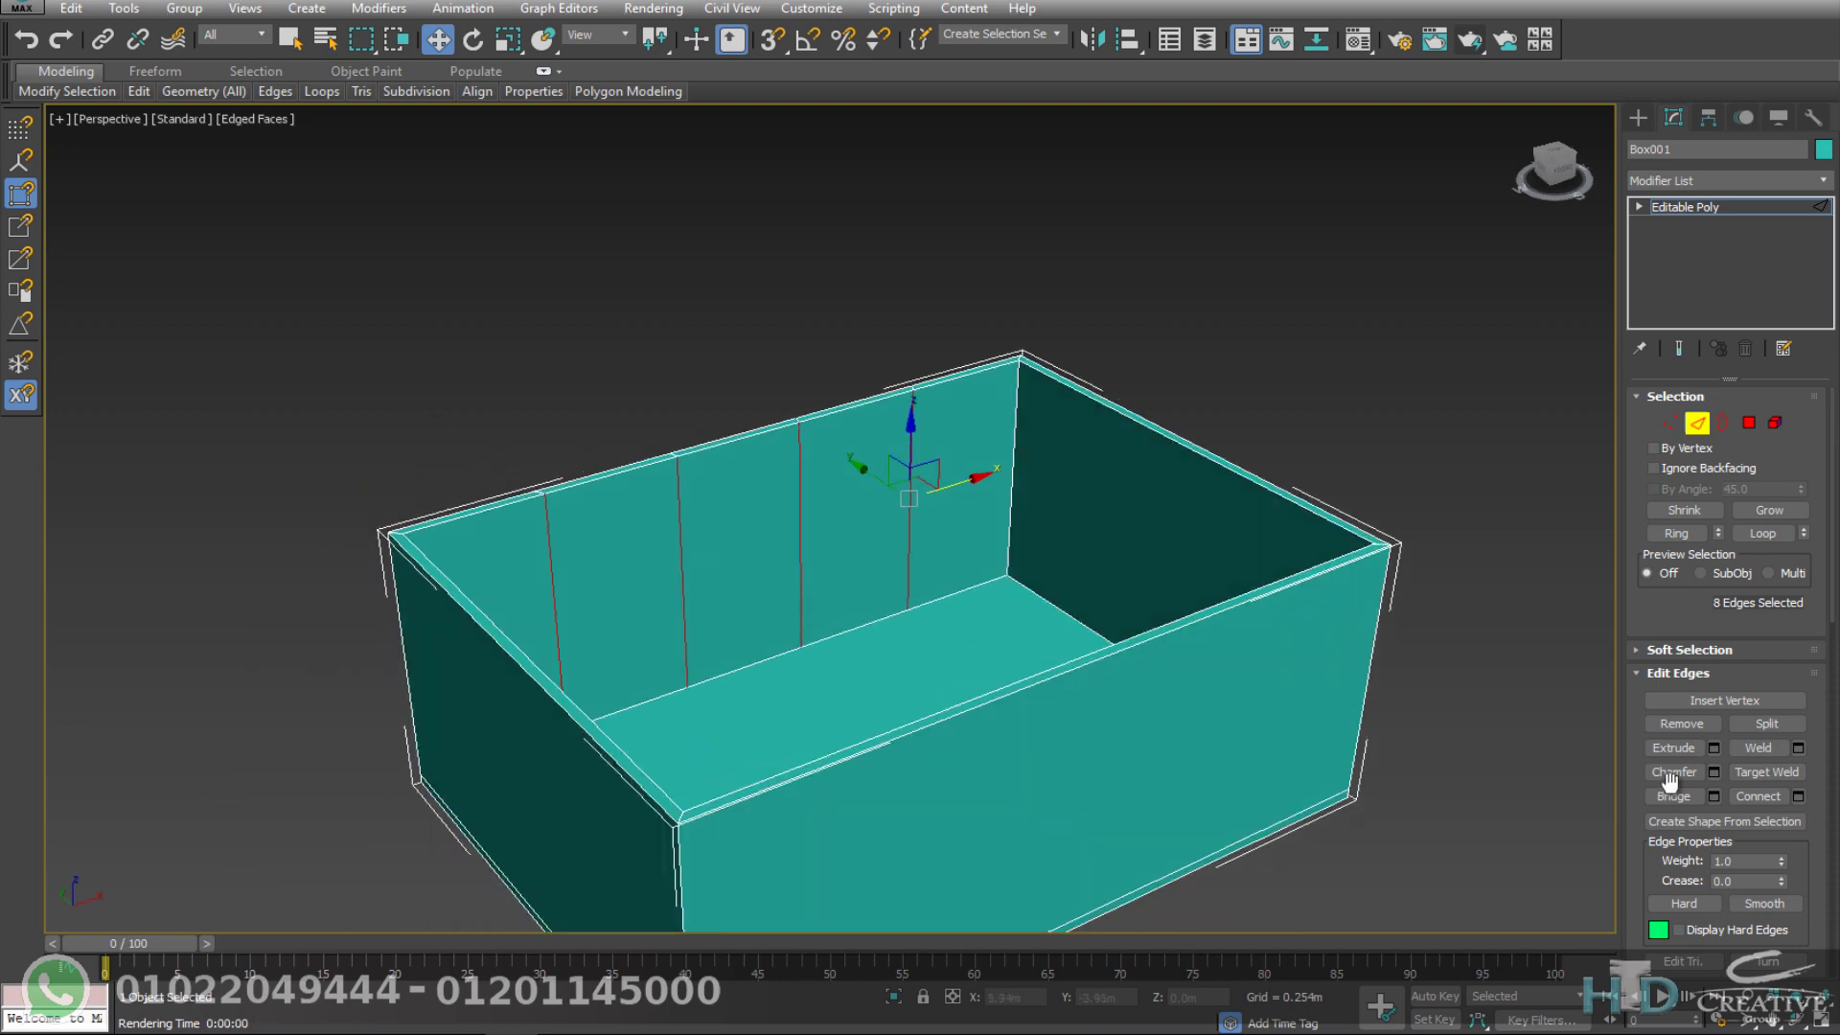
{"action": "left_click", "coordinate": [1809, 797]}
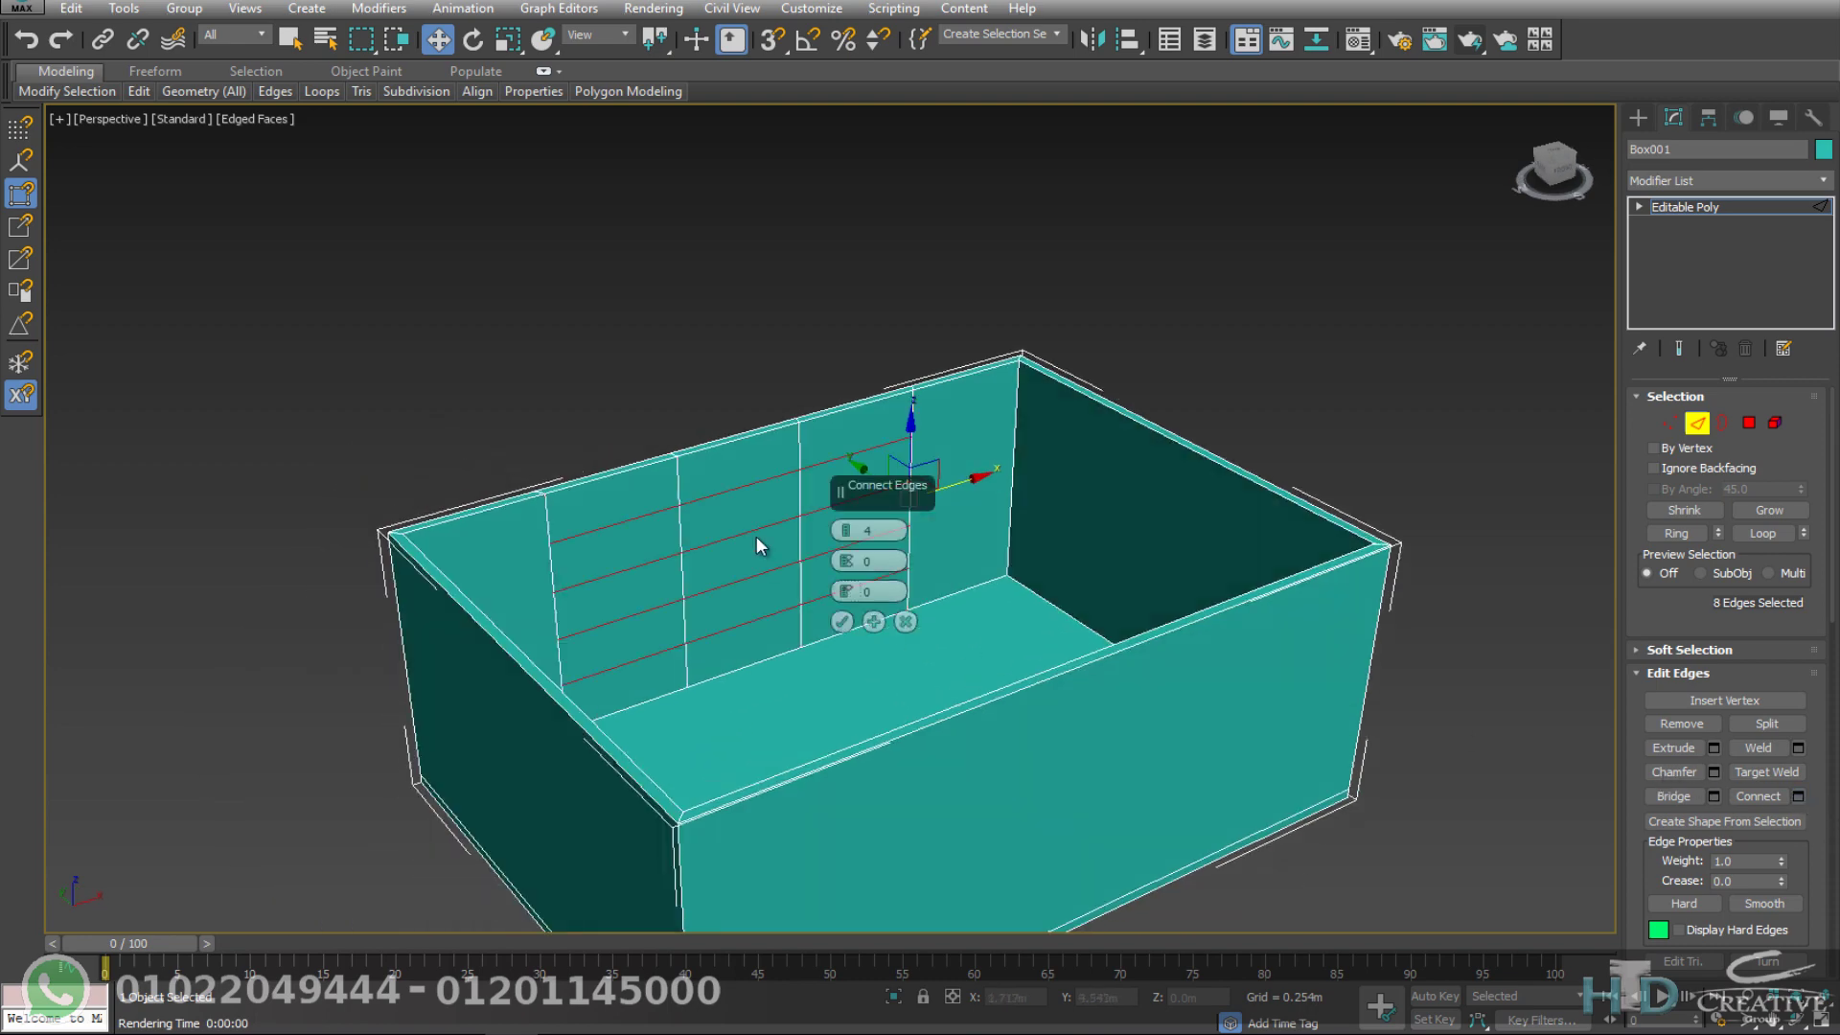
{"action": "left_click_drag", "start_coordinate": [845, 530], "coordinate": [845, 551]}
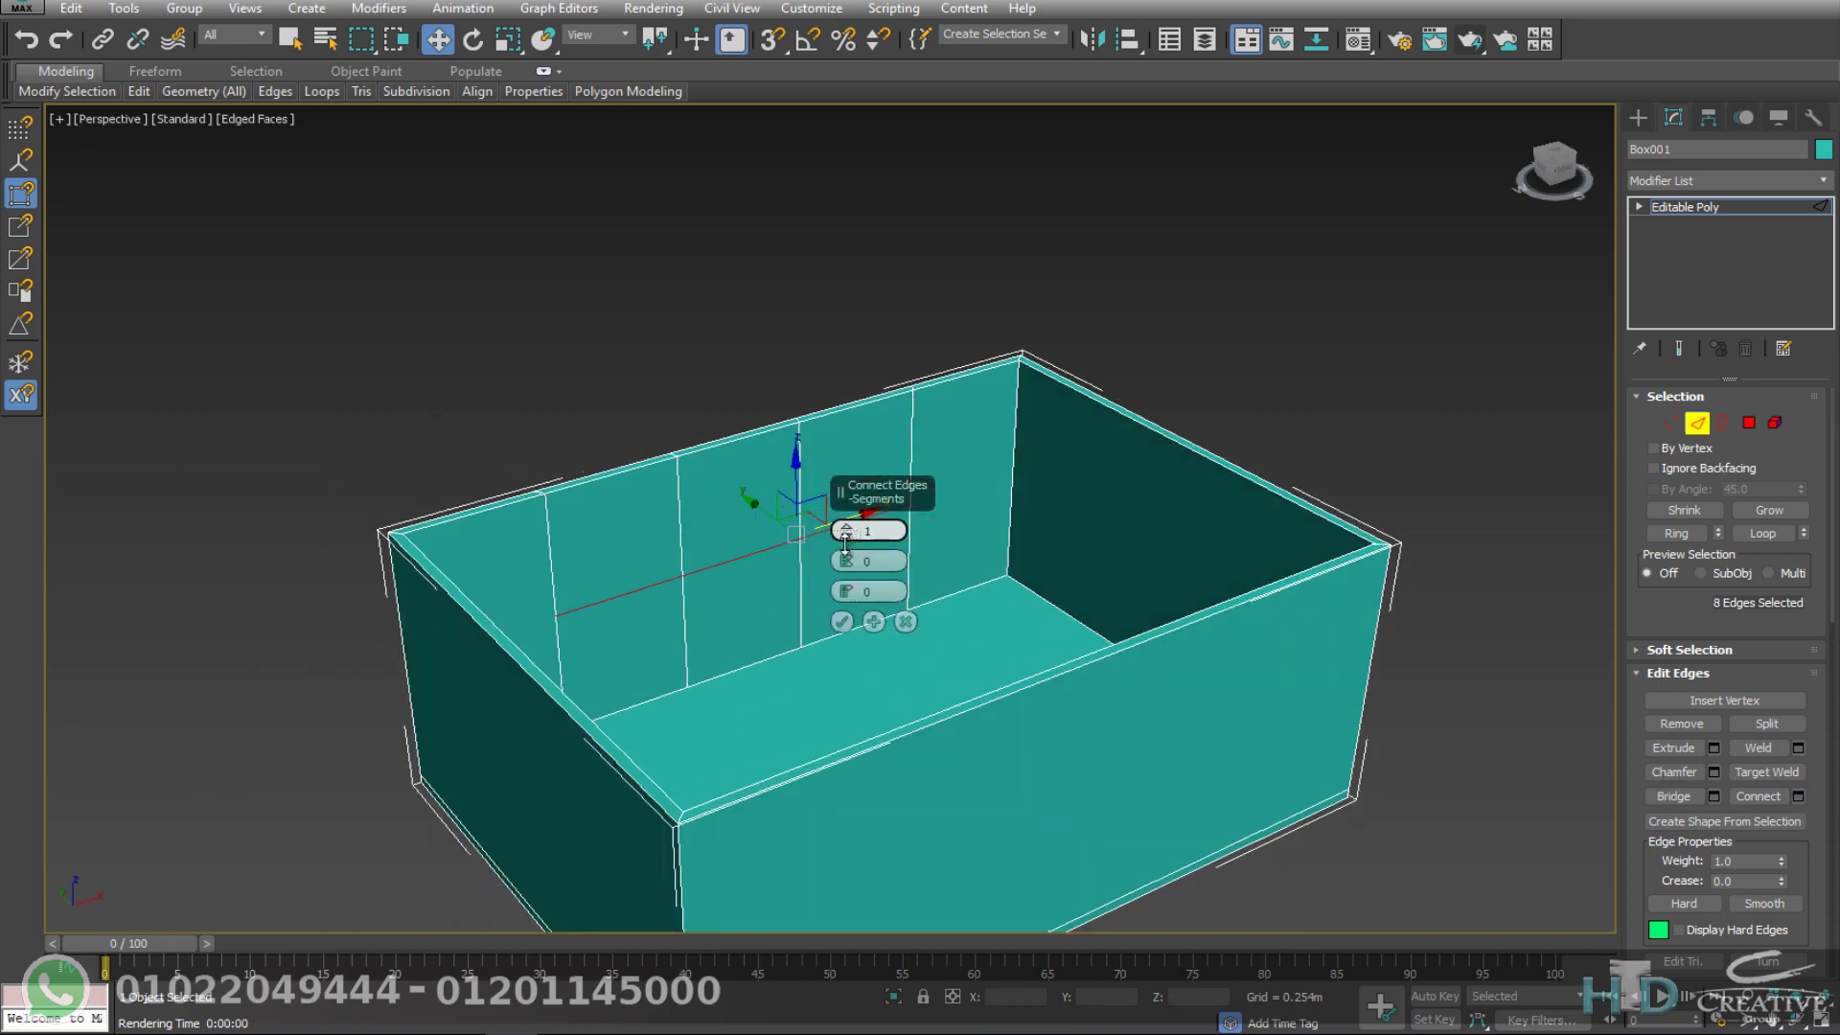
{"action": "left_click", "coordinate": [841, 622]}
Step: Add two vertical divisions across the far wall
{"action": "middle_click_drag", "start_coordinate": [734, 618], "coordinate": [874, 535], "text": "alt"}
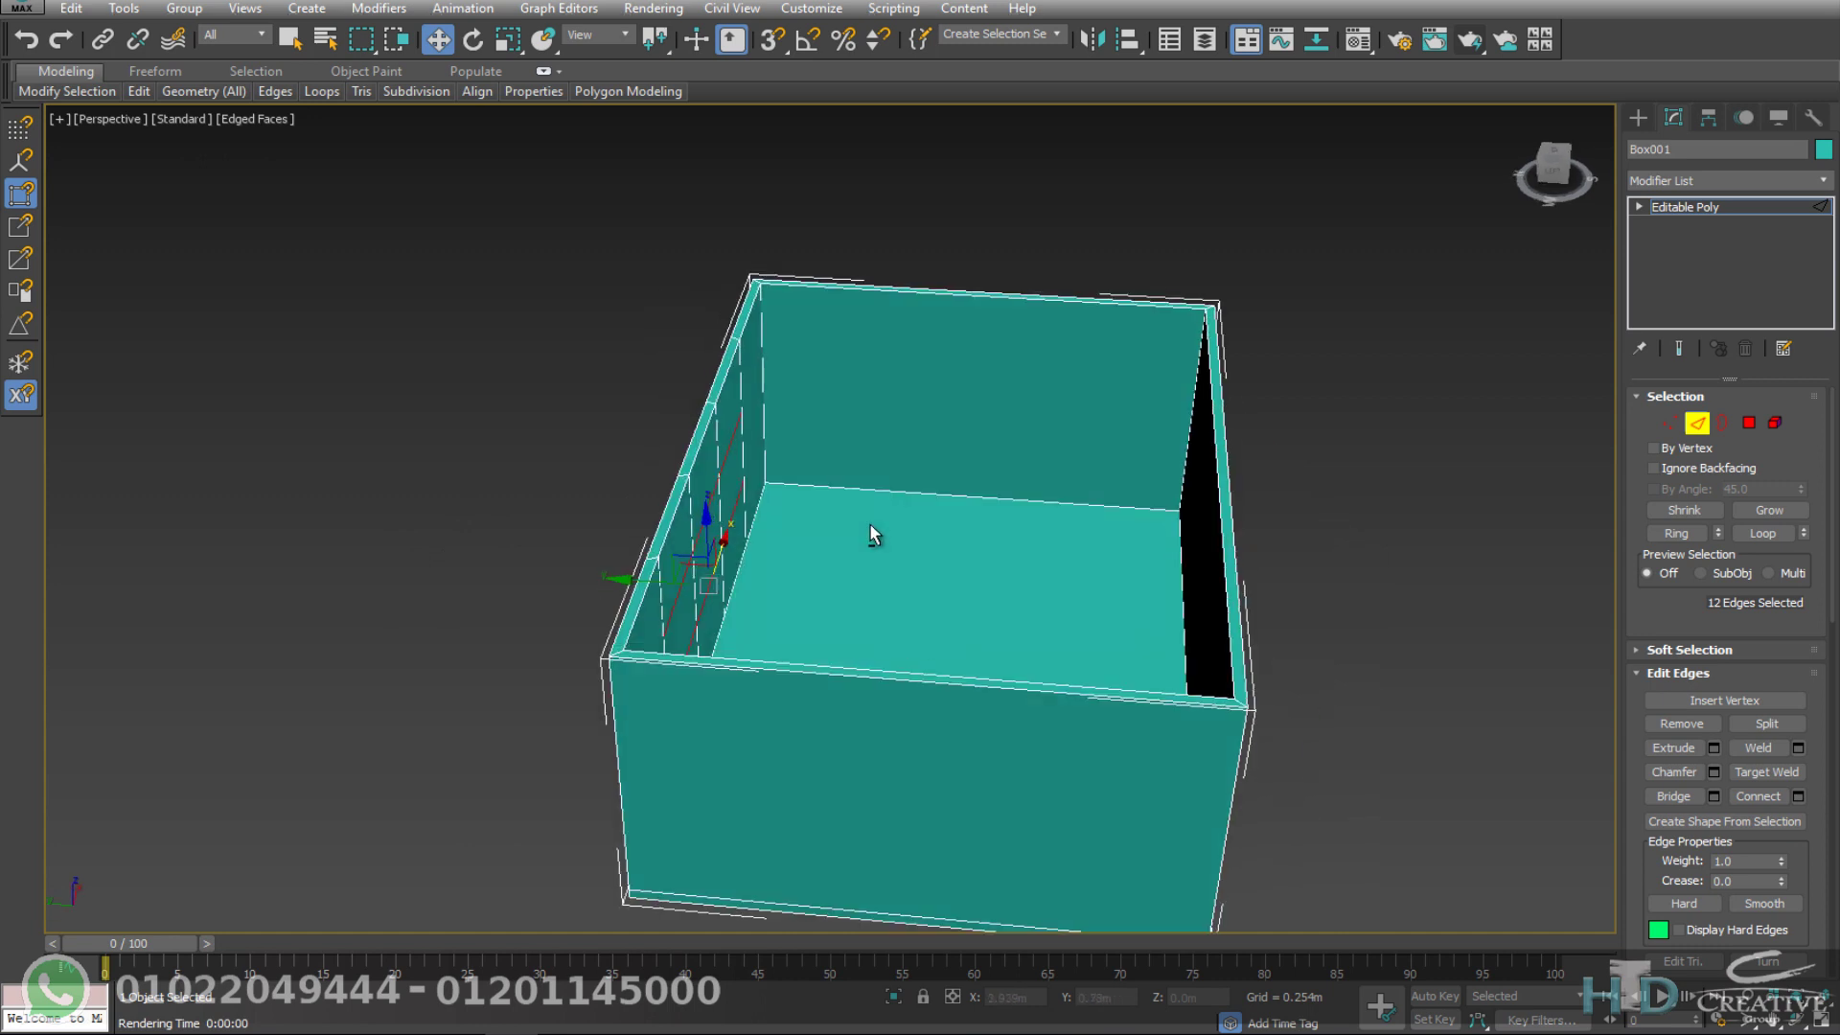
{"action": "left_click_drag", "start_coordinate": [928, 569], "coordinate": [929, 565]}
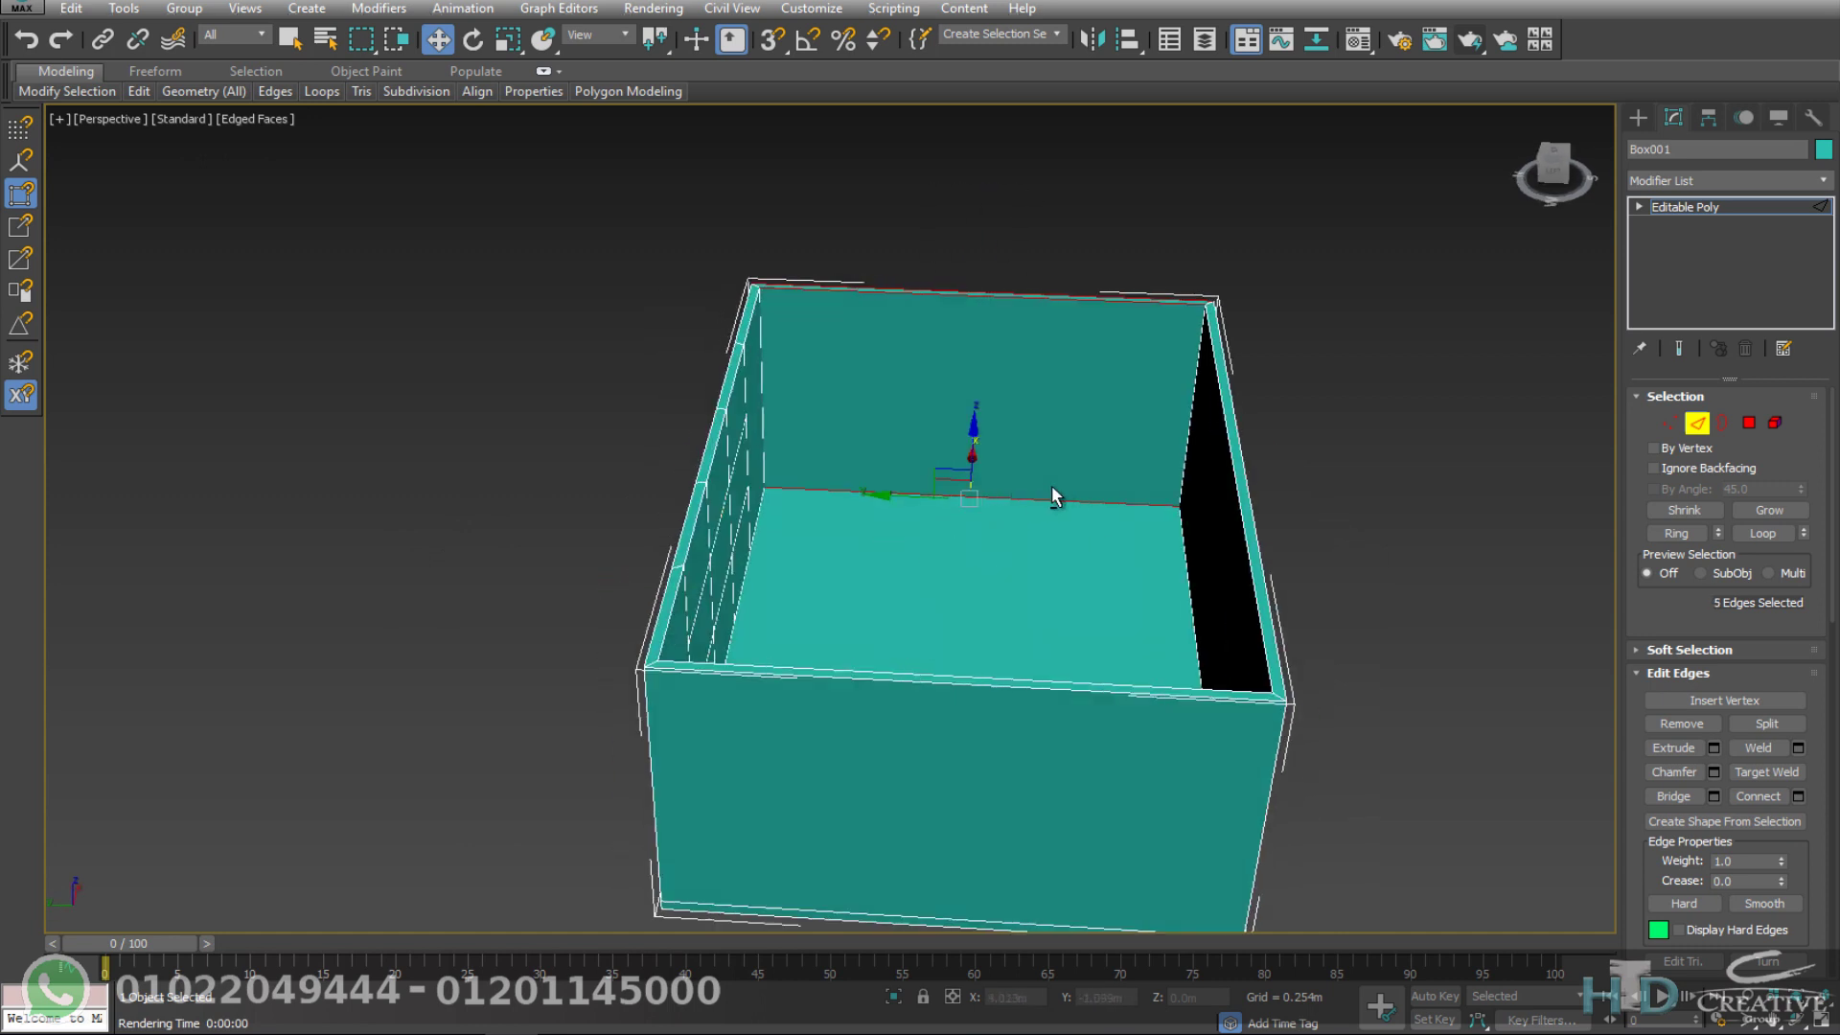
{"action": "middle_click_drag", "start_coordinate": [1051, 489], "coordinate": [1294, 517], "text": "alt"}
{"action": "left_click", "coordinate": [1798, 796]}
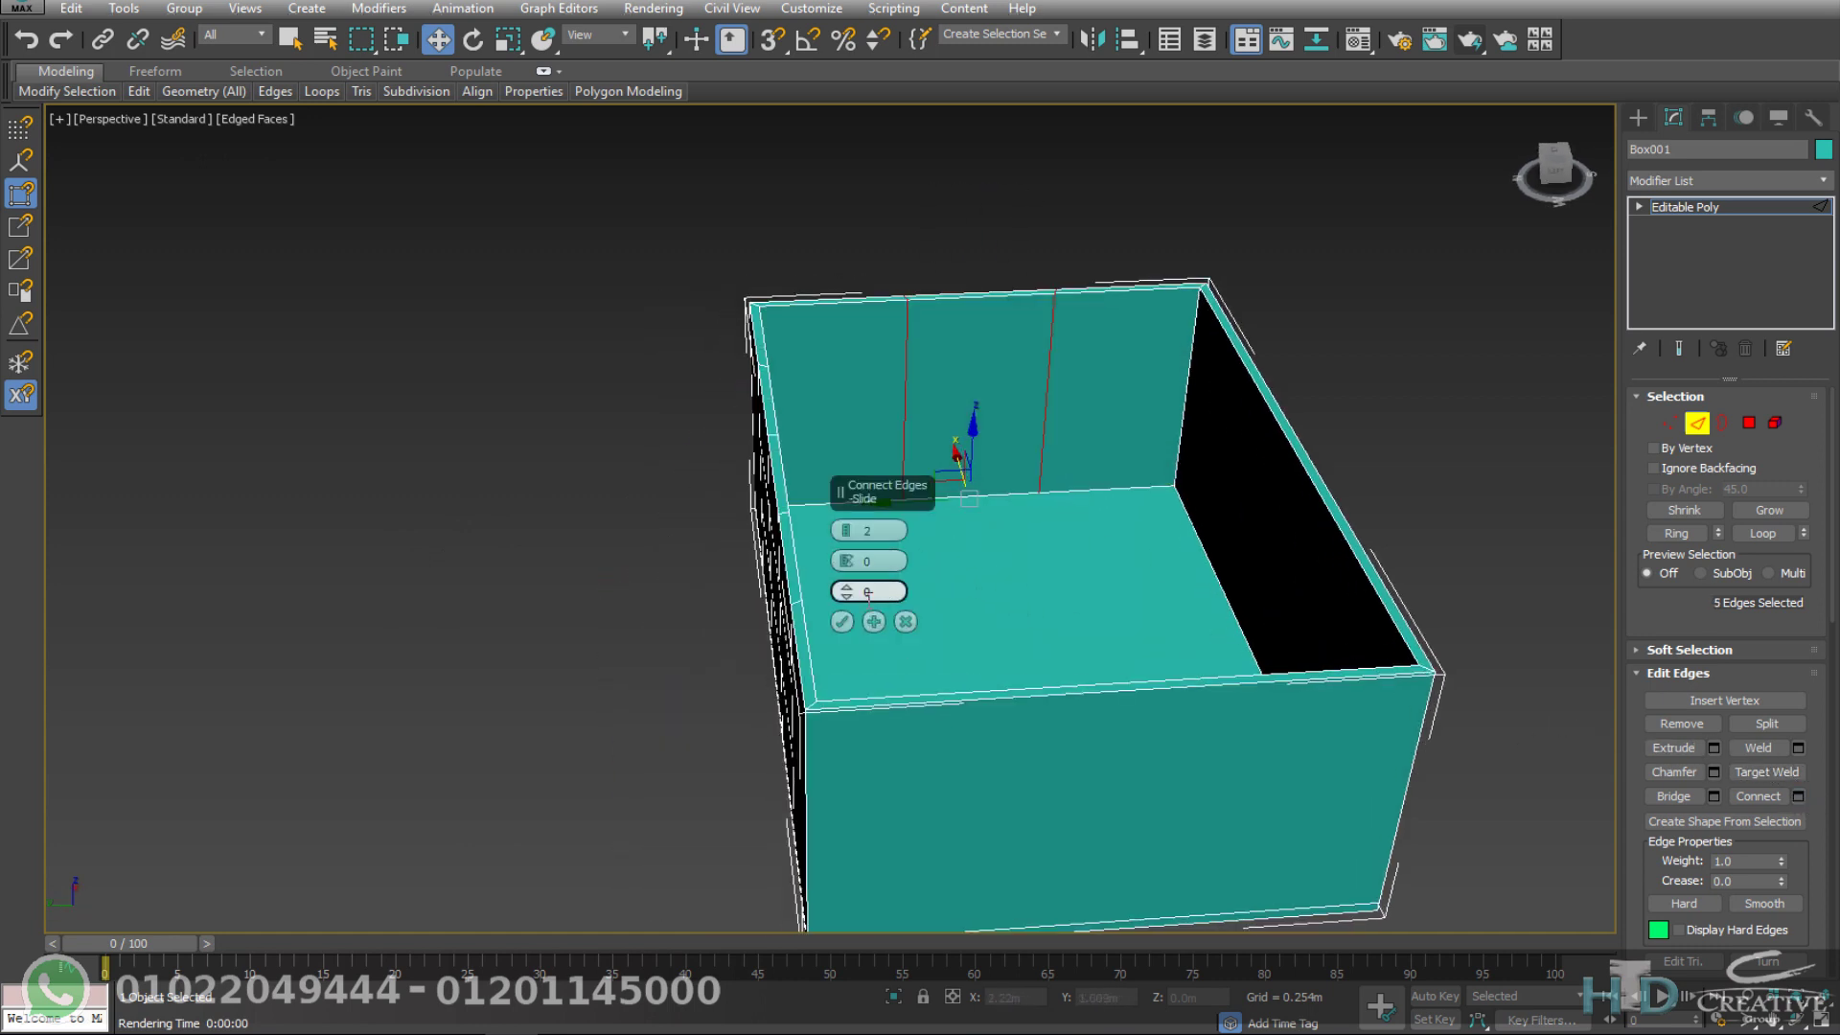
{"action": "left_click", "coordinate": [841, 622]}
Step: Add two horizontal divisions on the far wall, then select a back-wall panel as a polygon
{"action": "middle_click_drag", "start_coordinate": [1035, 509], "coordinate": [1129, 337], "text": "alt"}
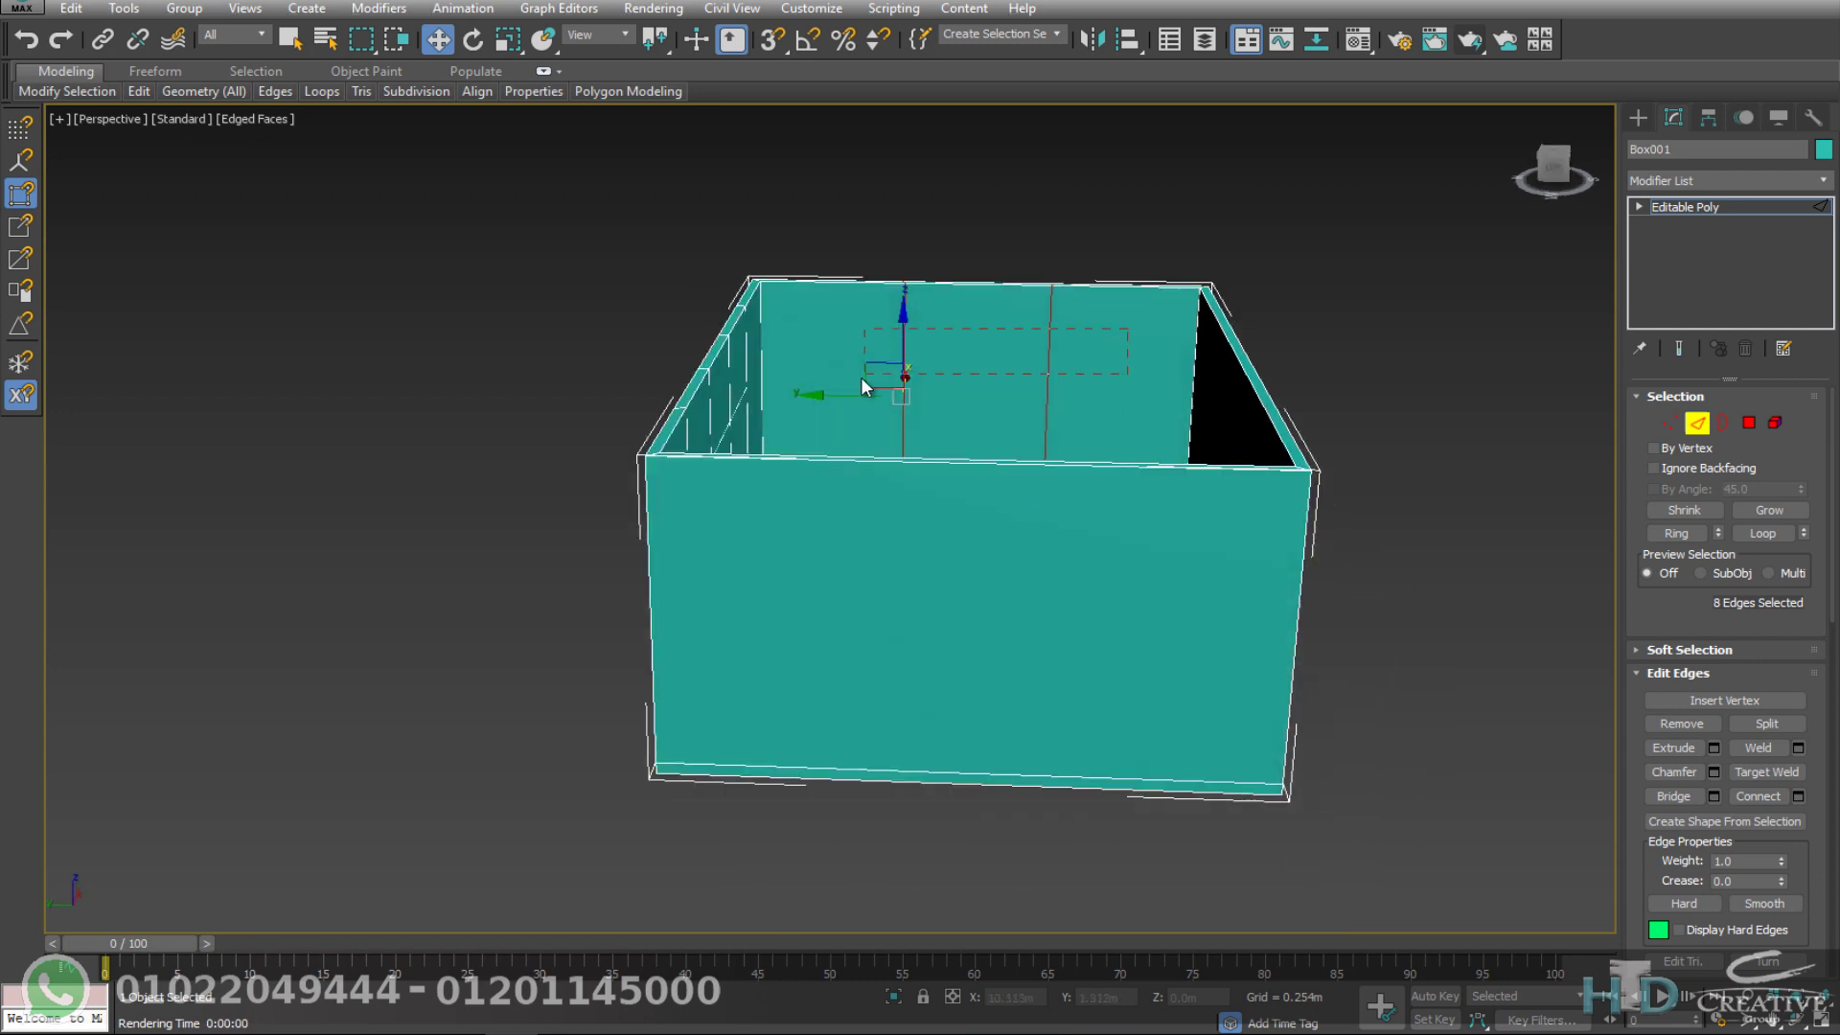
{"action": "left_click", "coordinate": [1798, 796]}
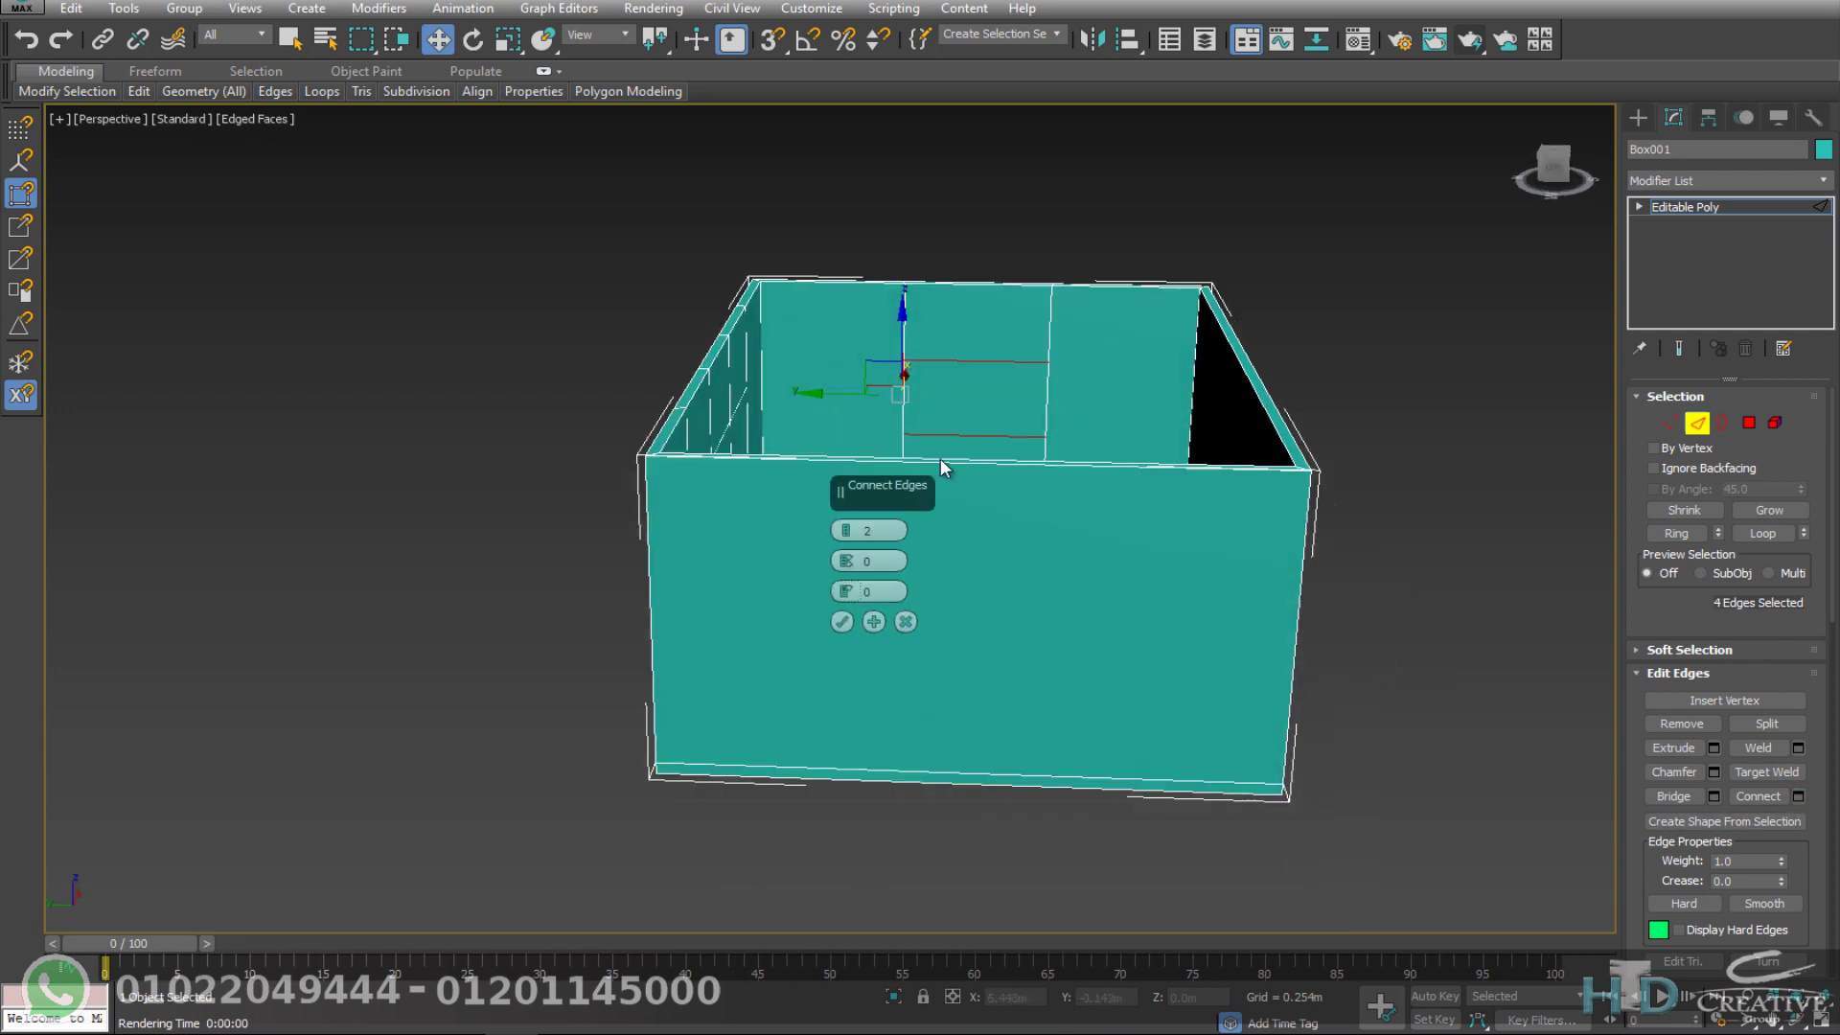
{"action": "left_click", "coordinate": [841, 622]}
{"action": "key", "text": "4"}
{"action": "left_click", "coordinate": [951, 370]}
{"action": "mouse_move", "coordinate": [937, 410]}
{"action": "middle_mouse_down", "text": "alt"}
{"action": "mouse_move", "coordinate": [824, 445]}
{"action": "mouse_move", "coordinate": [920, 403]}
{"action": "mouse_move", "coordinate": [803, 362]}
{"action": "mouse_move", "coordinate": [689, 570]}
{"action": "mouse_move", "coordinate": [777, 773]}
{"action": "middle_mouse_up", "text": "alt"}
Step: Select the matching window panels on the front and back walls and Bridge them into openings
{"action": "left_click", "coordinate": [972, 404]}
{"action": "left_click", "coordinate": [666, 628], "text": "ctrl"}
{"action": "left_click", "coordinate": [498, 594], "text": "ctrl"}
{"action": "left_click", "coordinate": [777, 772], "text": "ctrl"}
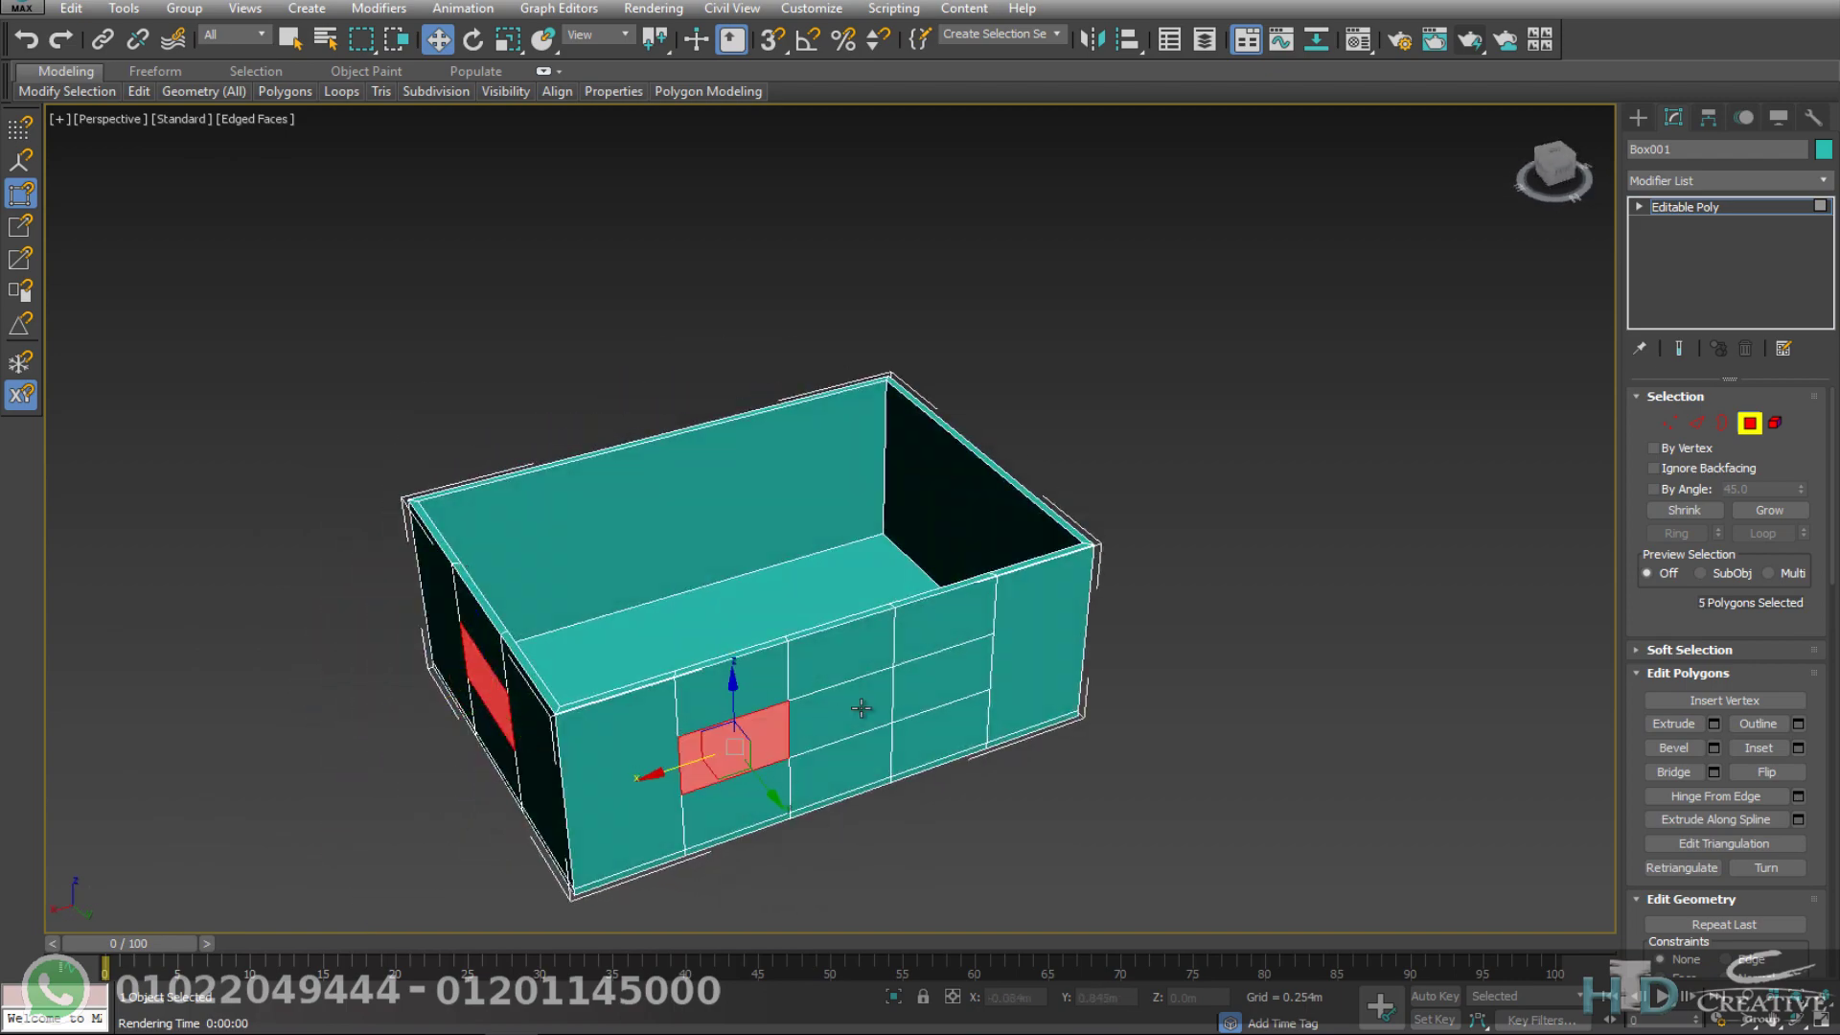
{"action": "left_click", "coordinate": [902, 699], "text": "ctrl"}
{"action": "left_click", "coordinate": [1694, 774]}
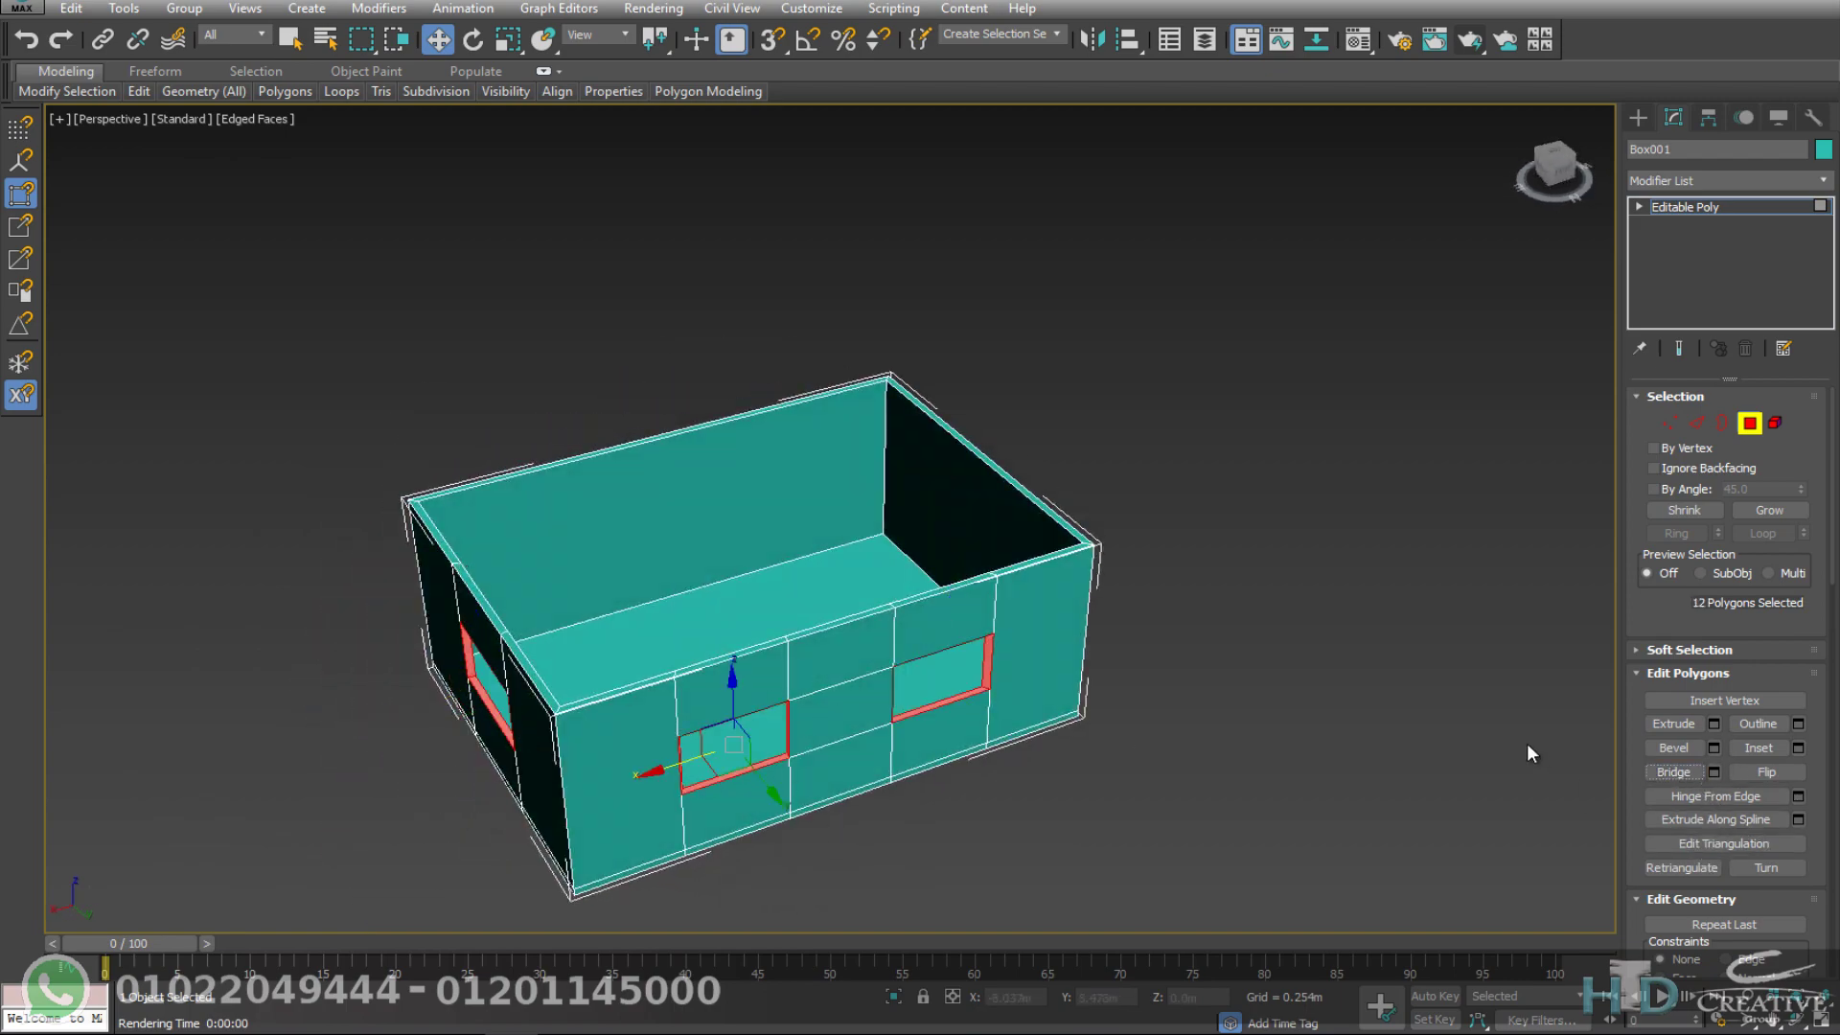
Step: In a wireframe Top view, vertex-snap the first slanted opening edge square to the wall
{"action": "key", "text": "t"}
{"action": "key", "text": "F3"}
{"action": "key", "text": "z"}
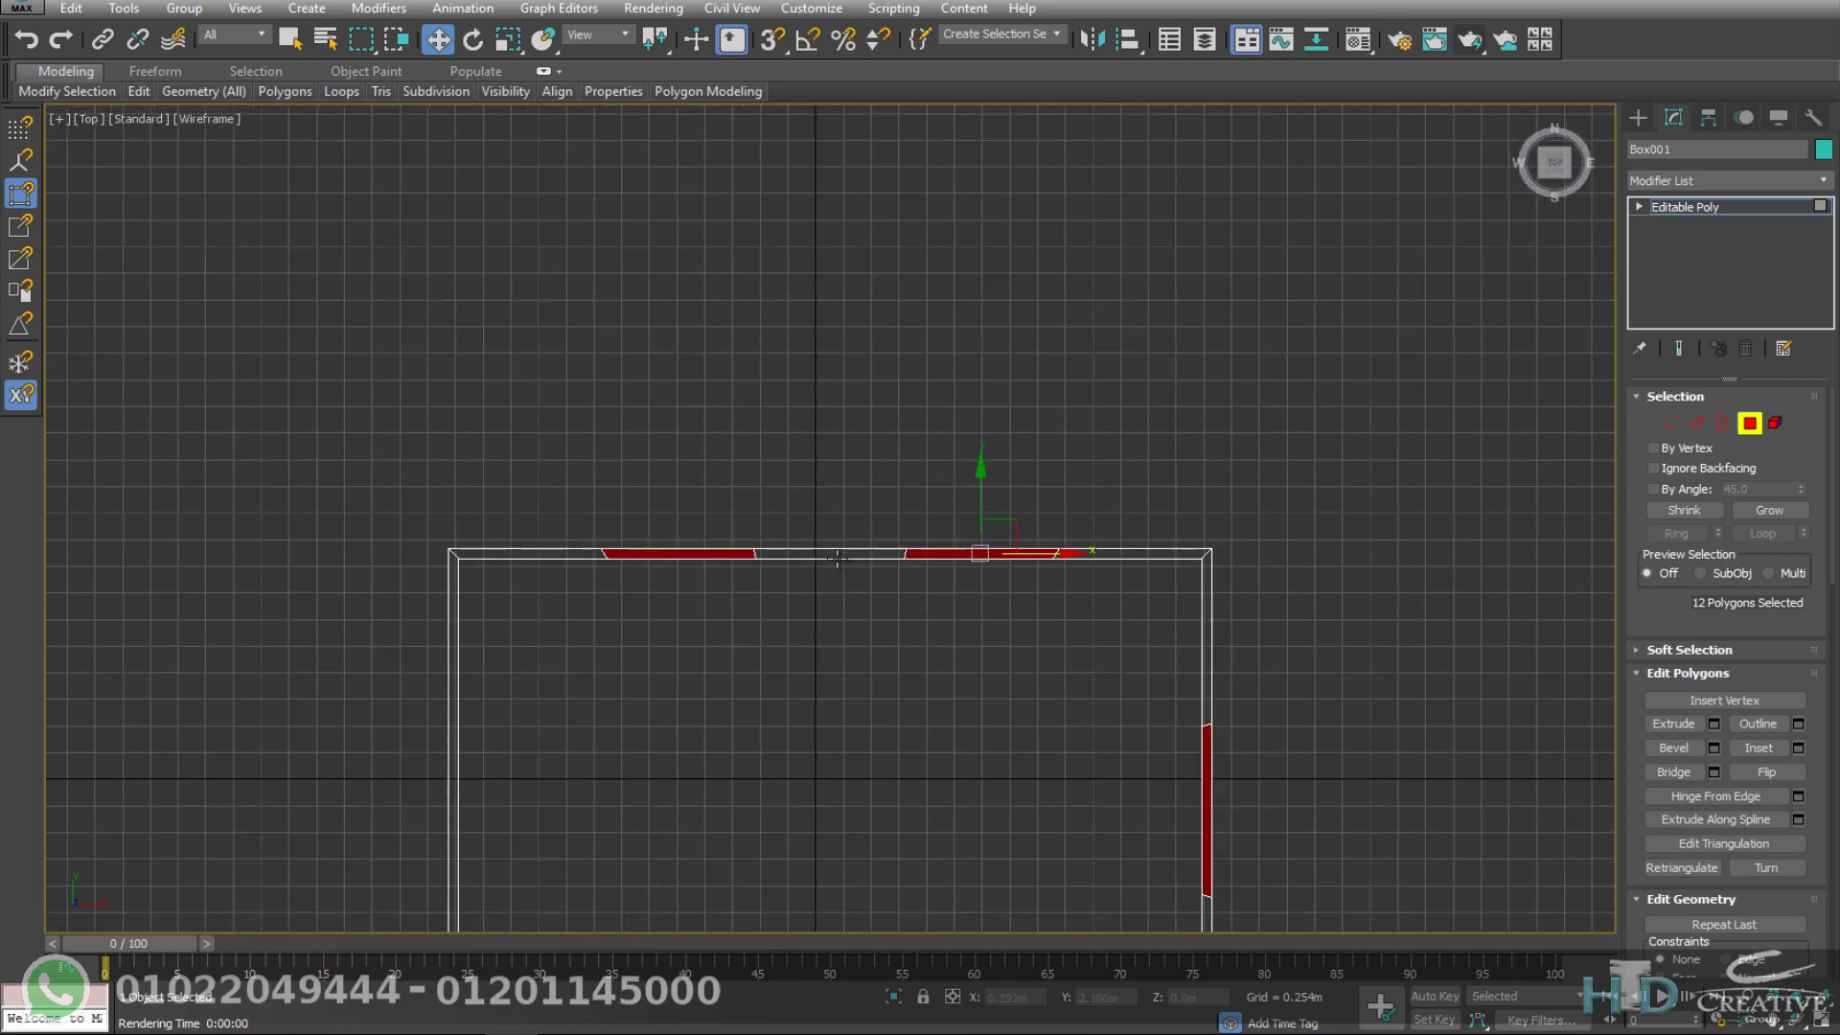
{"action": "middle_click_drag", "start_coordinate": [731, 600], "coordinate": [1159, 690]}
{"action": "key", "text": "1"}
{"action": "middle_click_drag", "start_coordinate": [1231, 792], "coordinate": [960, 745]}
{"action": "scroll", "coordinate": [902, 669], "scroll_direction": "up", "scroll_amount": 4}
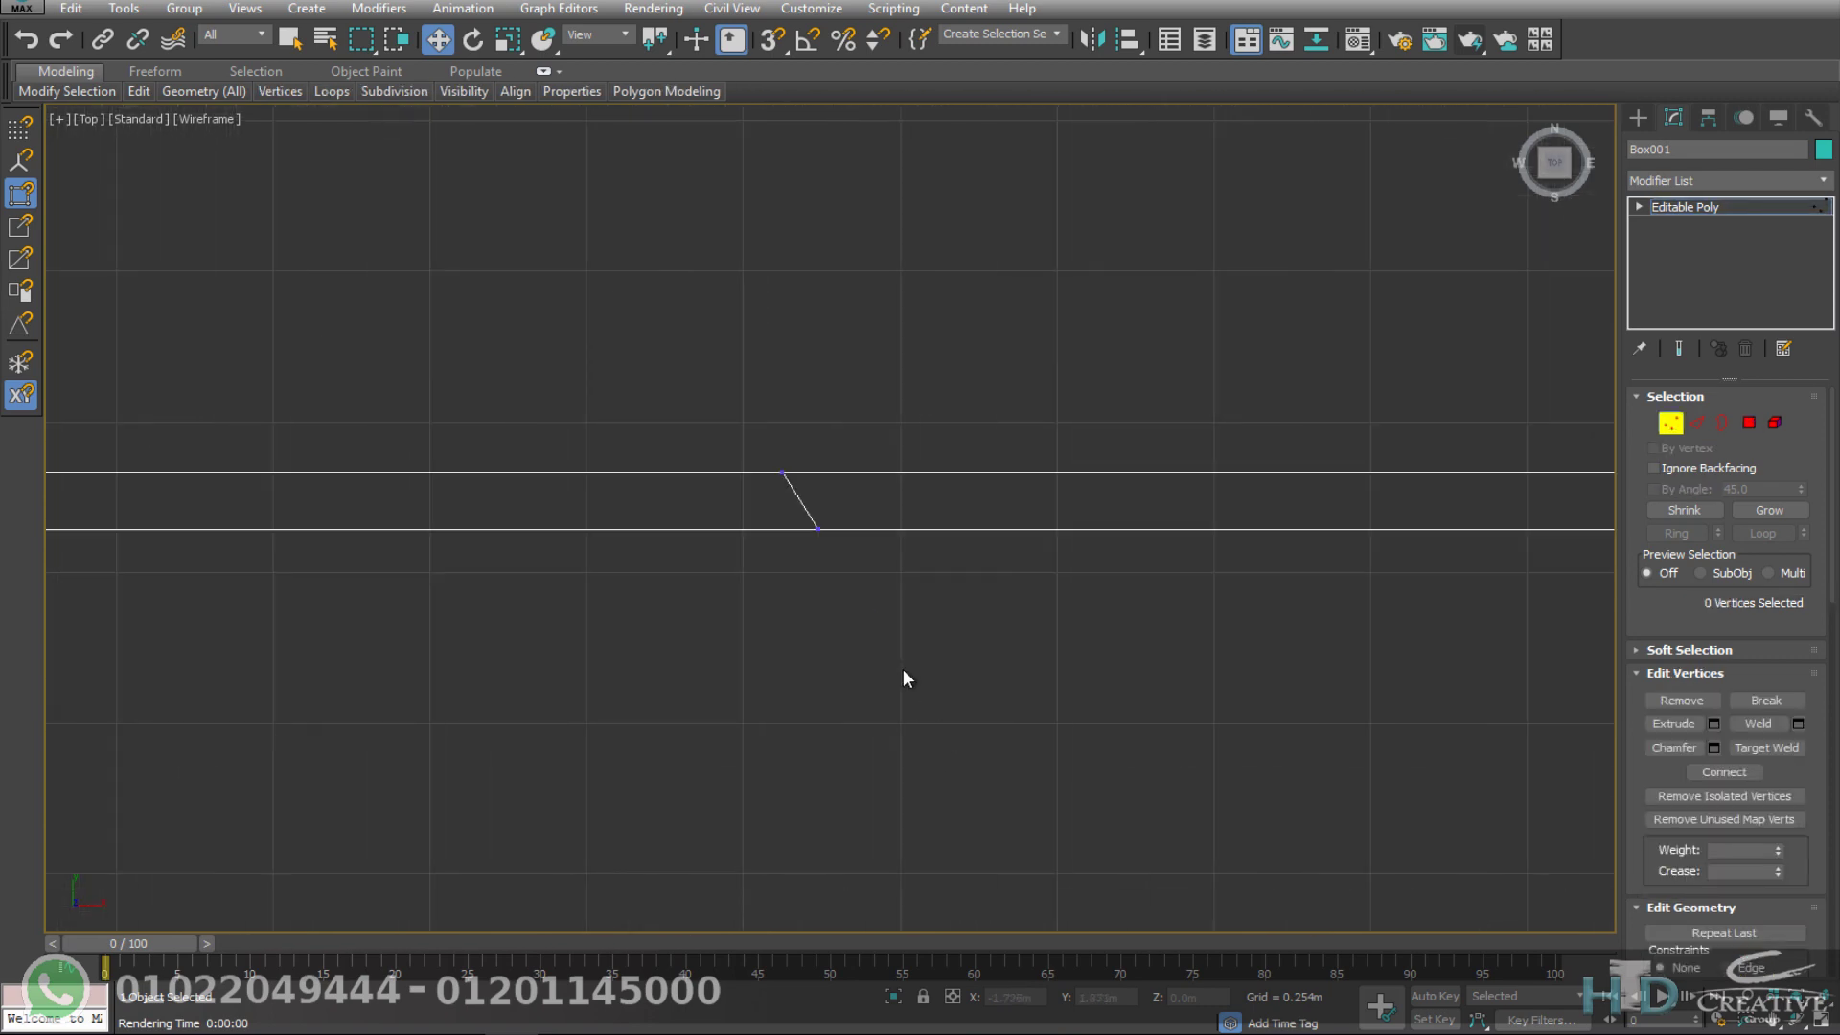
{"action": "middle_click_drag", "start_coordinate": [903, 669], "coordinate": [1010, 770]}
{"action": "left_click_drag", "start_coordinate": [1010, 771], "coordinate": [860, 672]}
{"action": "key", "text": "s"}
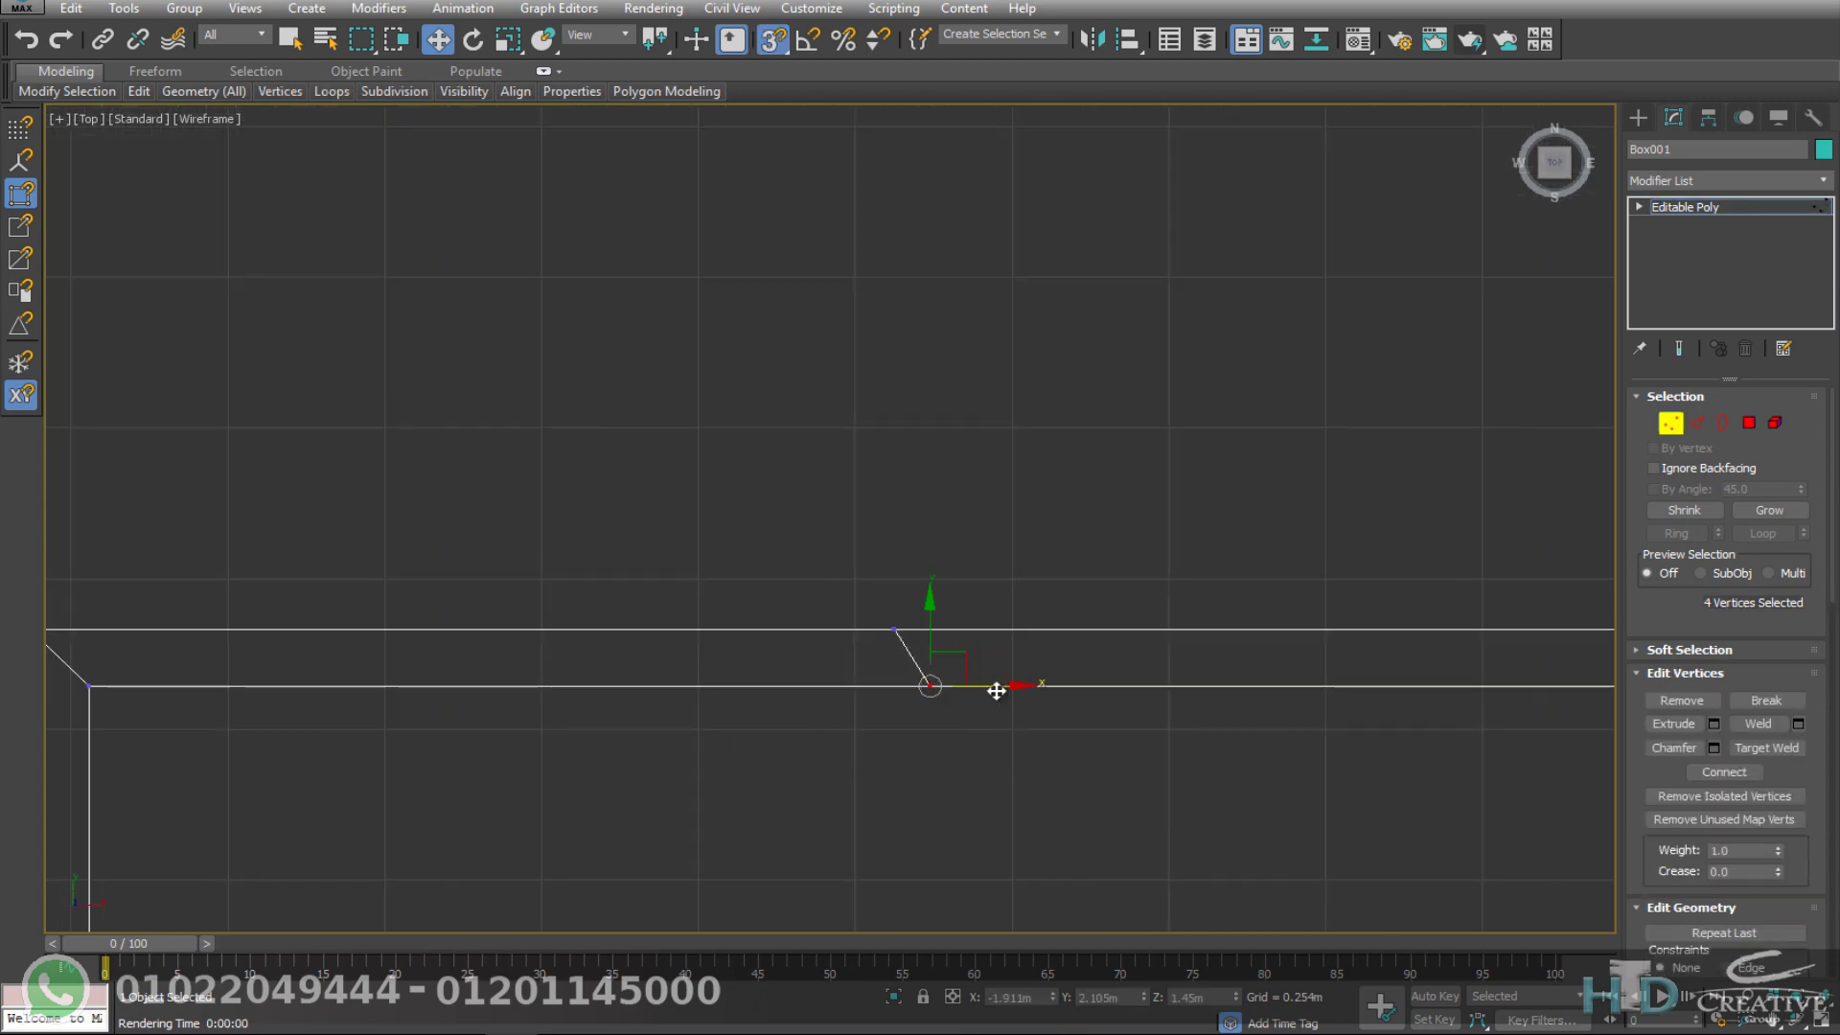
{"action": "left_click_drag", "start_coordinate": [993, 686], "coordinate": [891, 629]}
Step: Straighten the next two slanted edges by snapping their vertices under the top vertices
{"action": "middle_click_drag", "start_coordinate": [1404, 710], "coordinate": [600, 712]}
{"action": "scroll", "coordinate": [613, 709], "scroll_direction": "up", "scroll_amount": 2}
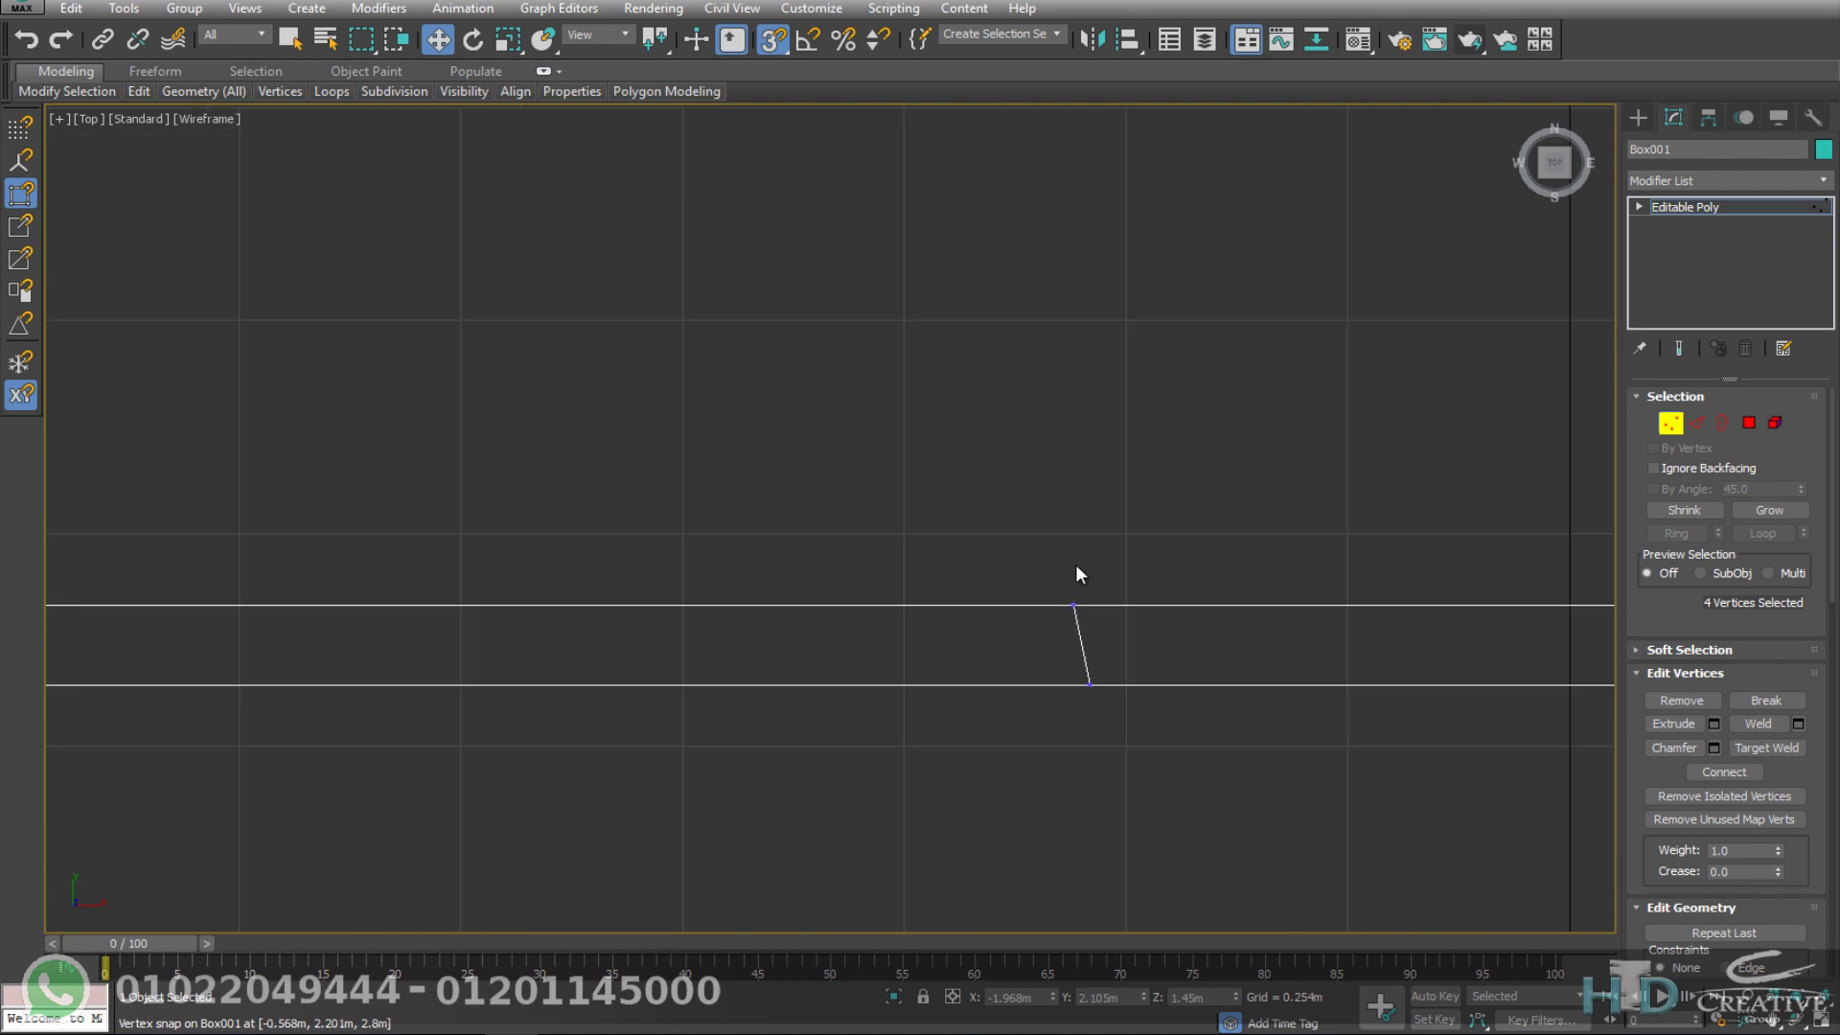
{"action": "left_click", "coordinate": [1073, 605], "text": "ctrl"}
{"action": "mouse_move", "coordinate": [1148, 610]}
{"action": "left_mouse_down"}
{"action": "mouse_move", "coordinate": [1076, 669]}
{"action": "mouse_move", "coordinate": [1089, 685]}
{"action": "left_mouse_up"}
{"action": "mouse_move", "coordinate": [1429, 703]}
{"action": "middle_mouse_down"}
{"action": "mouse_move", "coordinate": [1416, 681]}
{"action": "mouse_move", "coordinate": [1111, 709]}
{"action": "middle_mouse_up"}
{"action": "left_click_drag", "start_coordinate": [1080, 766], "coordinate": [857, 677]}
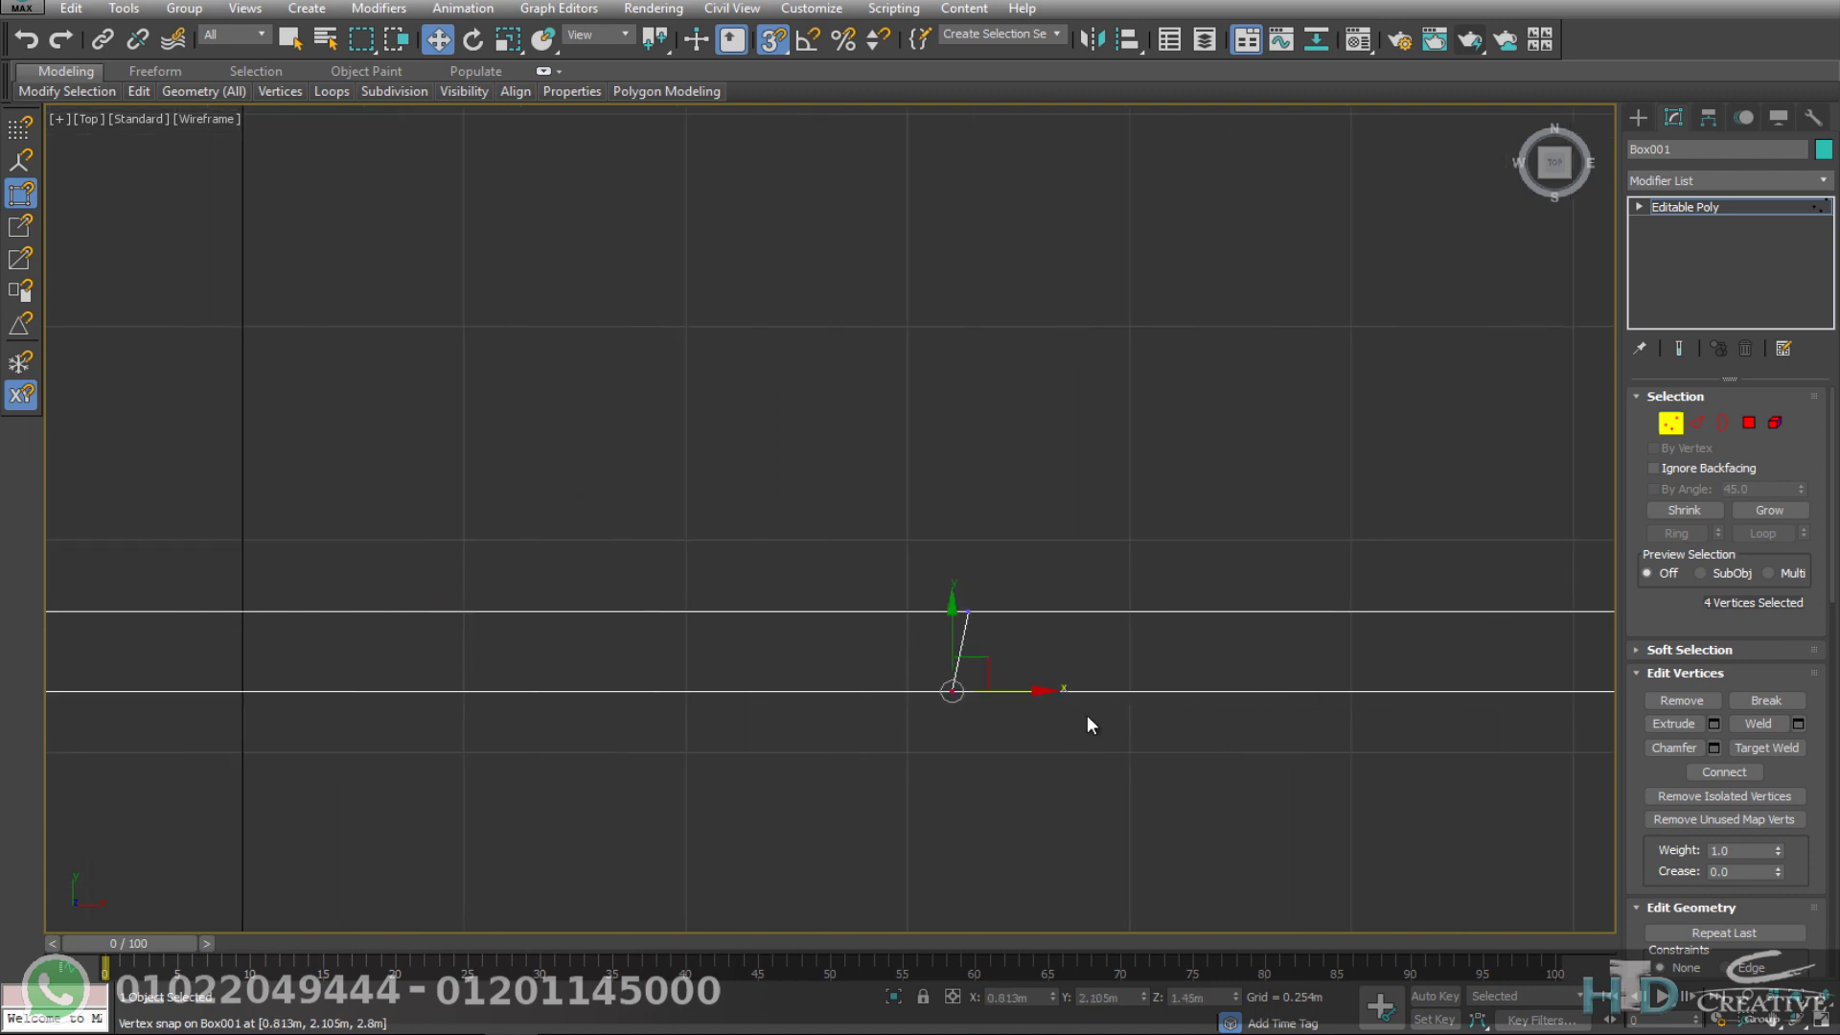
{"action": "left_click", "coordinate": [968, 611], "text": "ctrl"}
{"action": "mouse_move", "coordinate": [1051, 611]}
{"action": "left_mouse_down"}
{"action": "mouse_move", "coordinate": [929, 665]}
{"action": "mouse_move", "coordinate": [947, 682]}
{"action": "left_mouse_up"}
Step: Select the last slanted edge's vertices and zoom out to the whole room outline
{"action": "mouse_move", "coordinate": [947, 682]}
{"action": "middle_mouse_down"}
{"action": "mouse_move", "coordinate": [1293, 801]}
{"action": "mouse_move", "coordinate": [917, 722]}
{"action": "middle_mouse_up"}
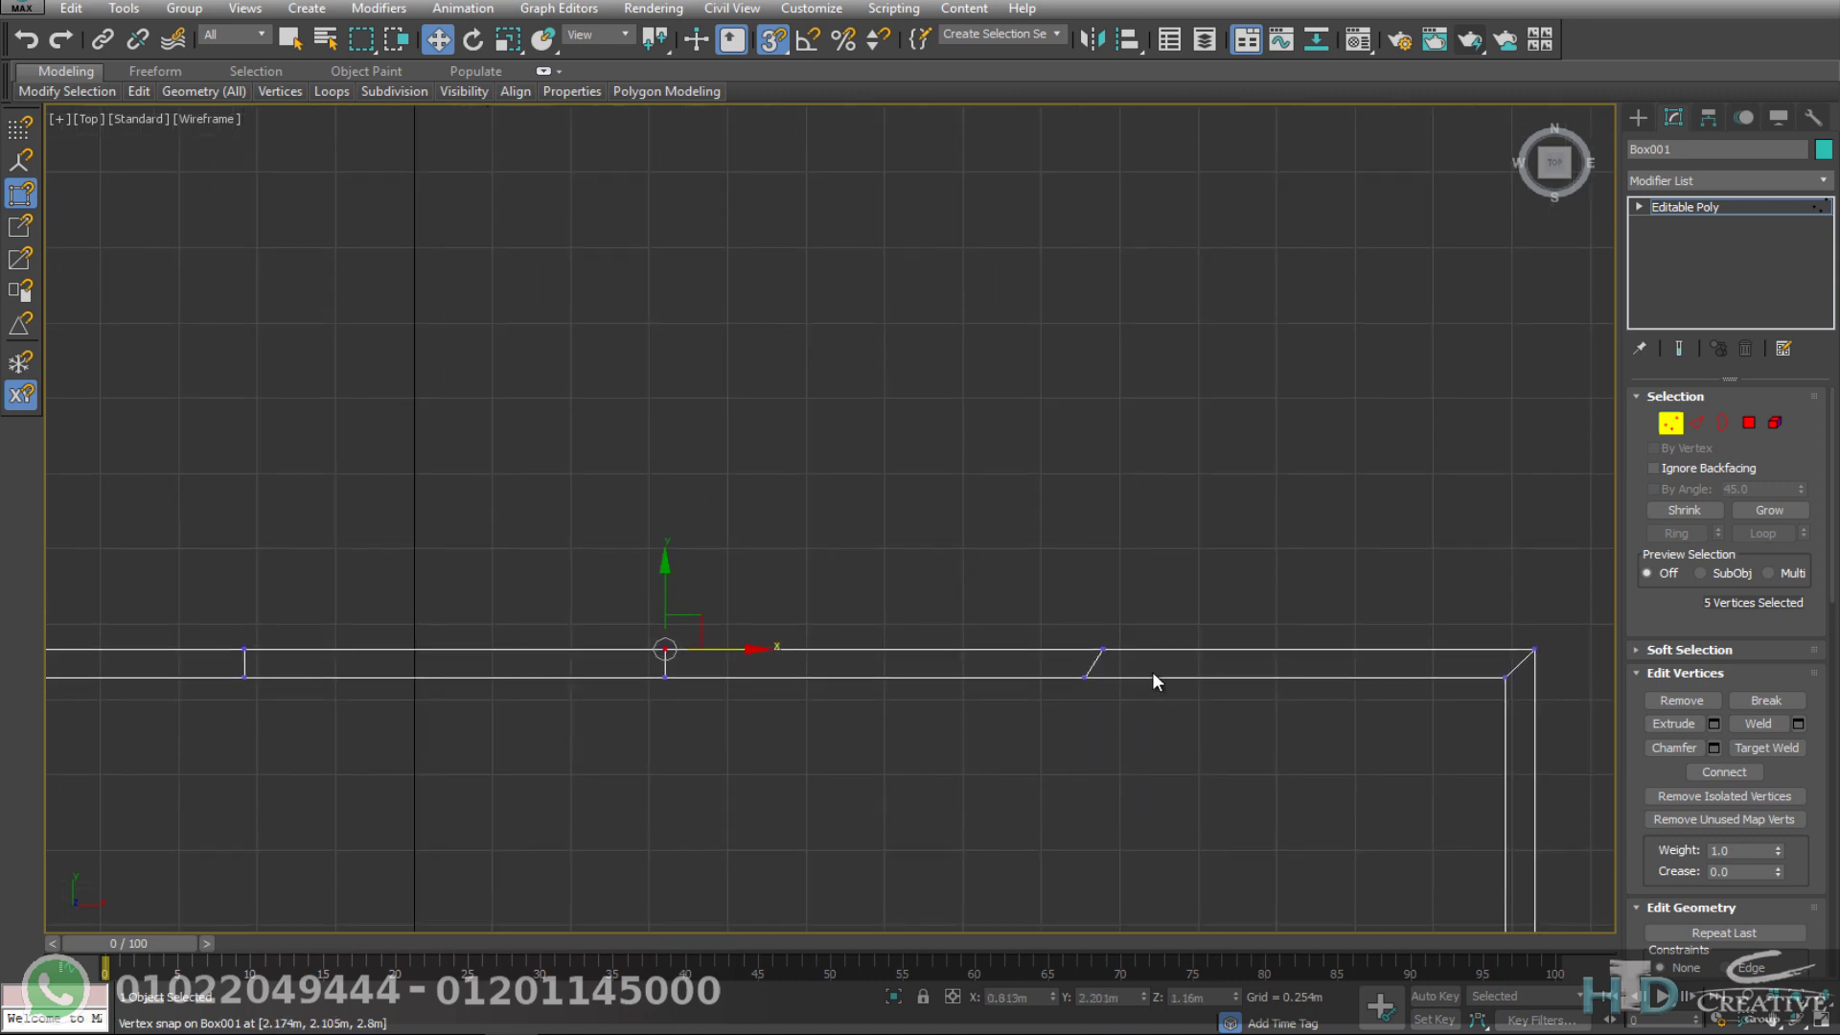
{"action": "left_click_drag", "start_coordinate": [991, 743], "coordinate": [992, 744]}
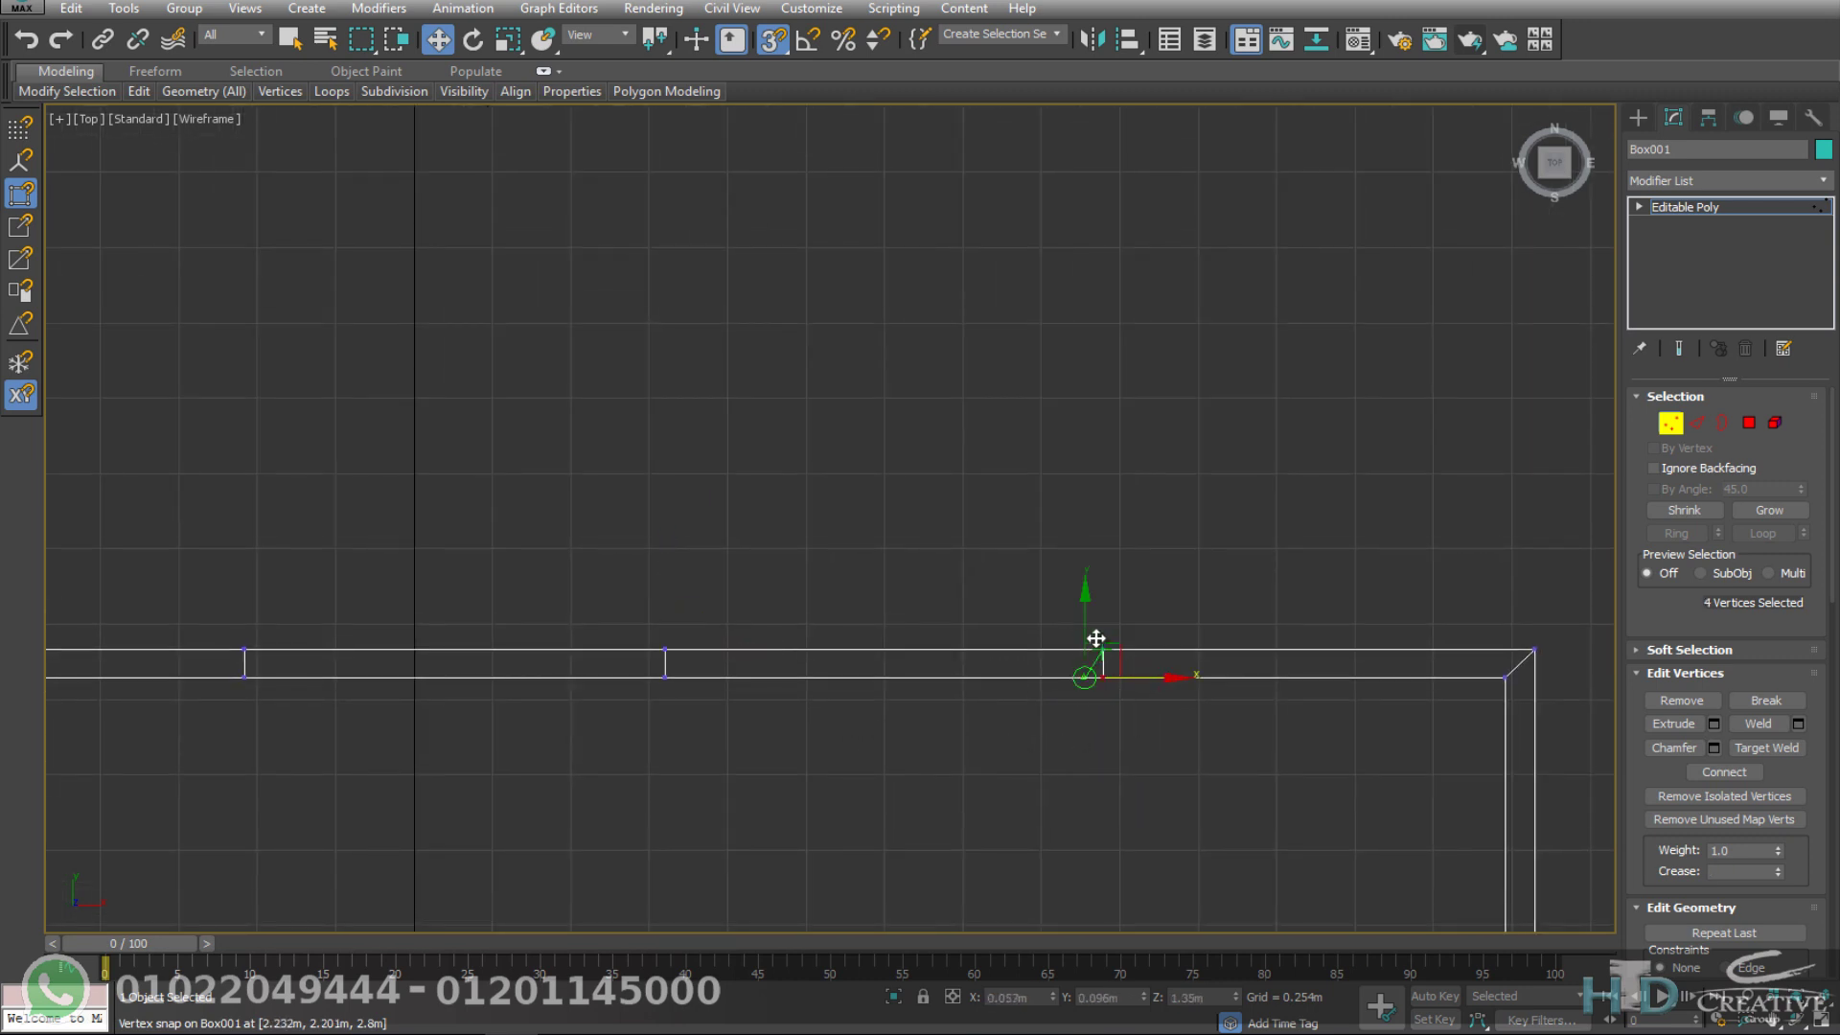
{"action": "scroll", "coordinate": [1043, 778], "scroll_direction": "down", "scroll_amount": 3}
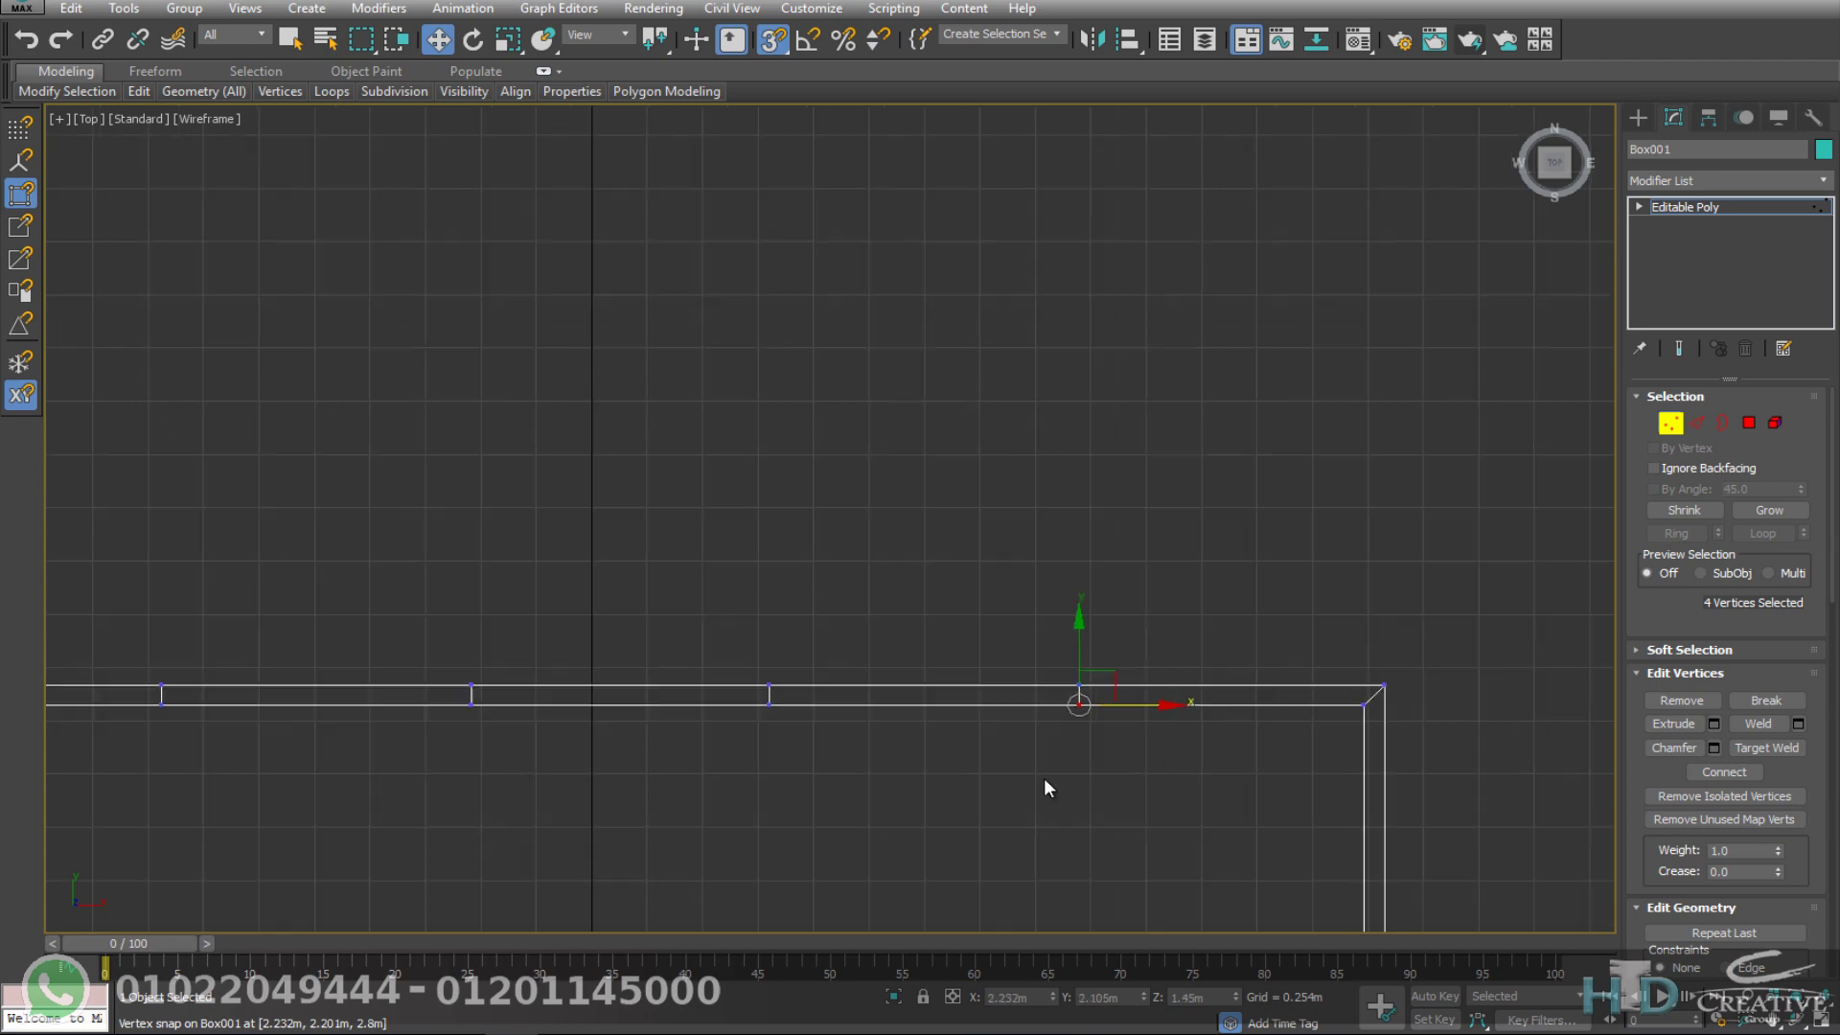
{"action": "scroll", "coordinate": [1146, 798], "scroll_direction": "down", "scroll_amount": 4}
{"action": "middle_click_drag", "start_coordinate": [1146, 797], "coordinate": [1179, 519]}
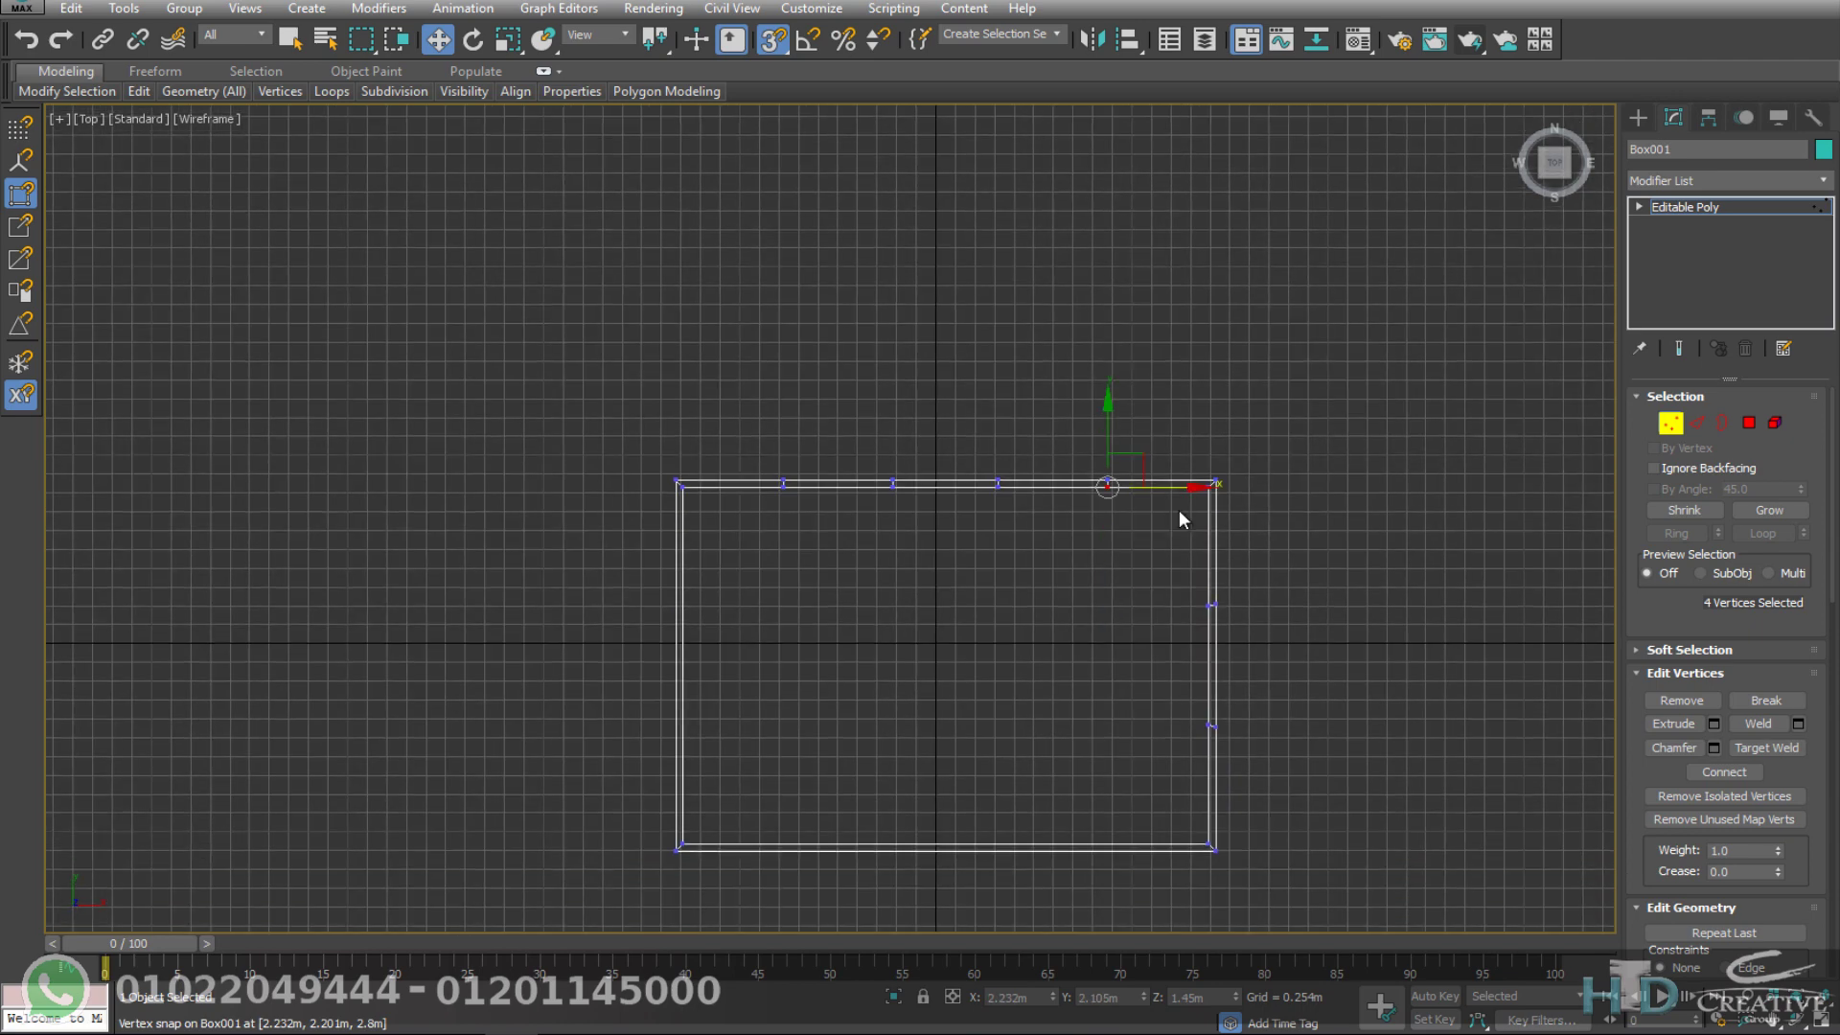
Step: Draw a thin box over the whole room outline as the ceiling slab
{"action": "left_click", "coordinate": [1637, 117]}
{"action": "left_click", "coordinate": [1682, 244]}
{"action": "left_click_drag", "start_coordinate": [1213, 481], "coordinate": [675, 850]}
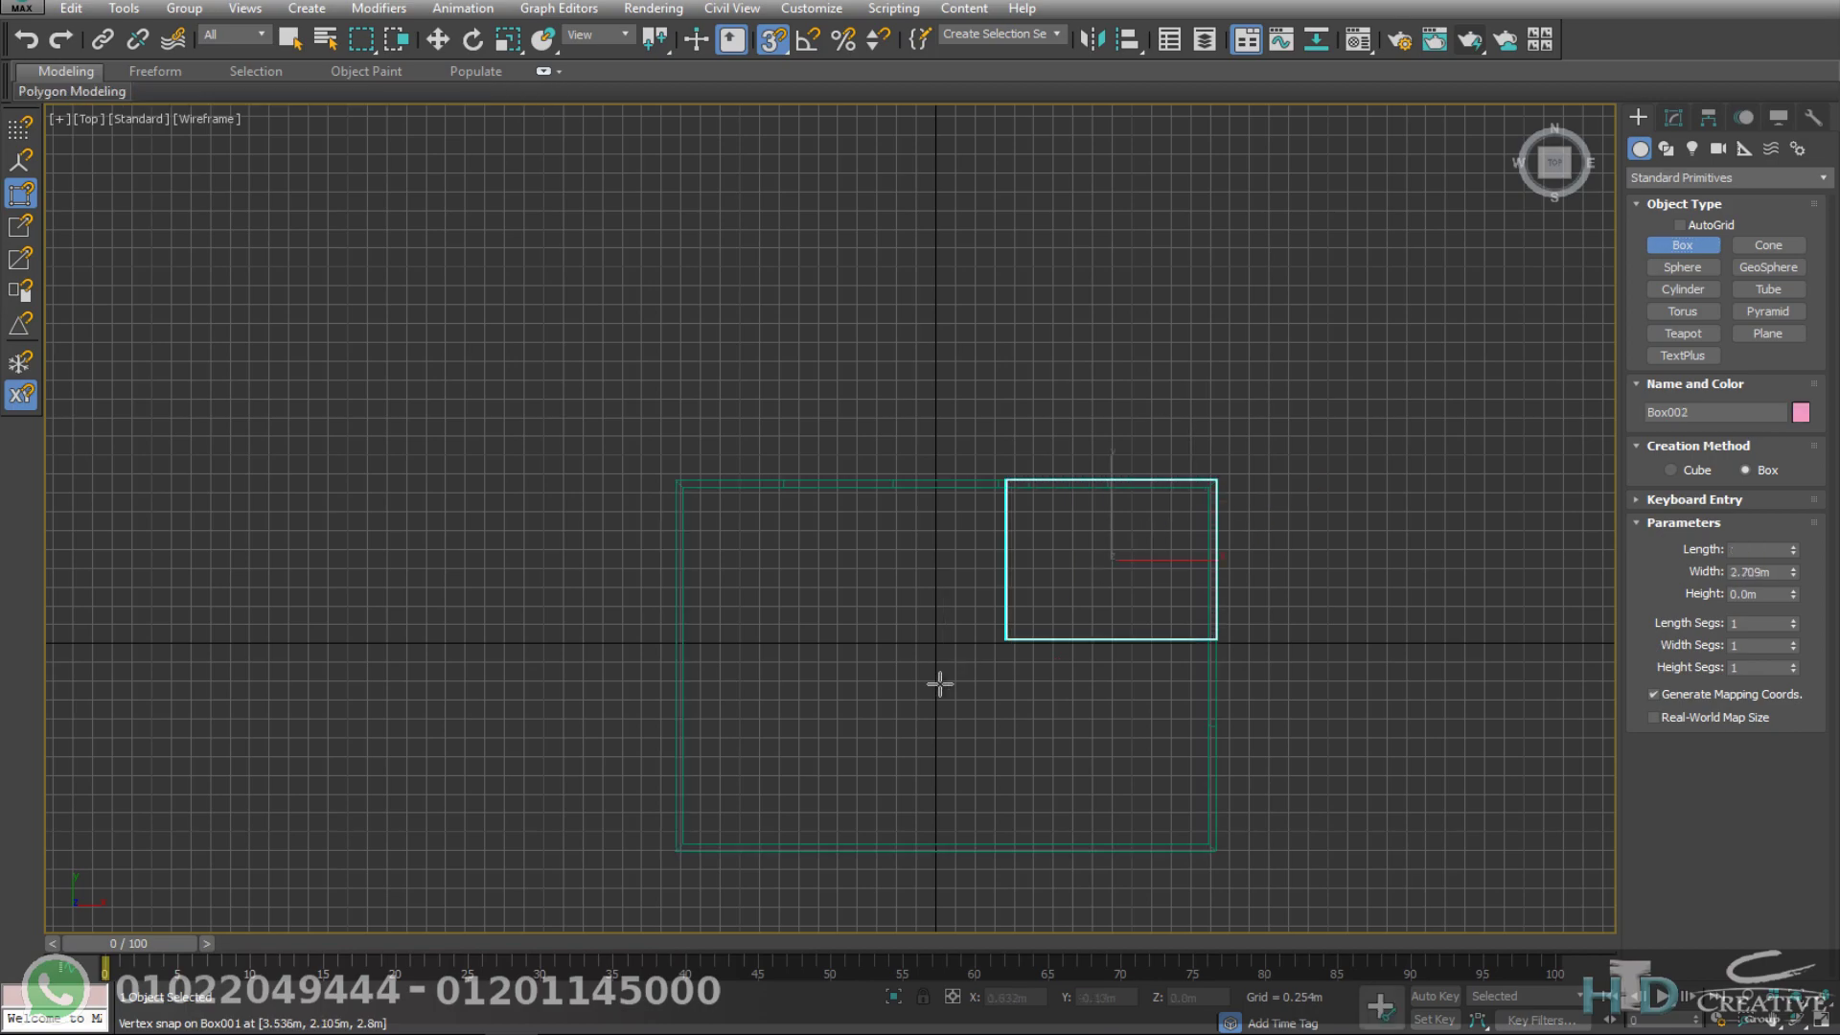
{"action": "middle_click_drag", "start_coordinate": [833, 757], "coordinate": [994, 711], "text": "alt"}
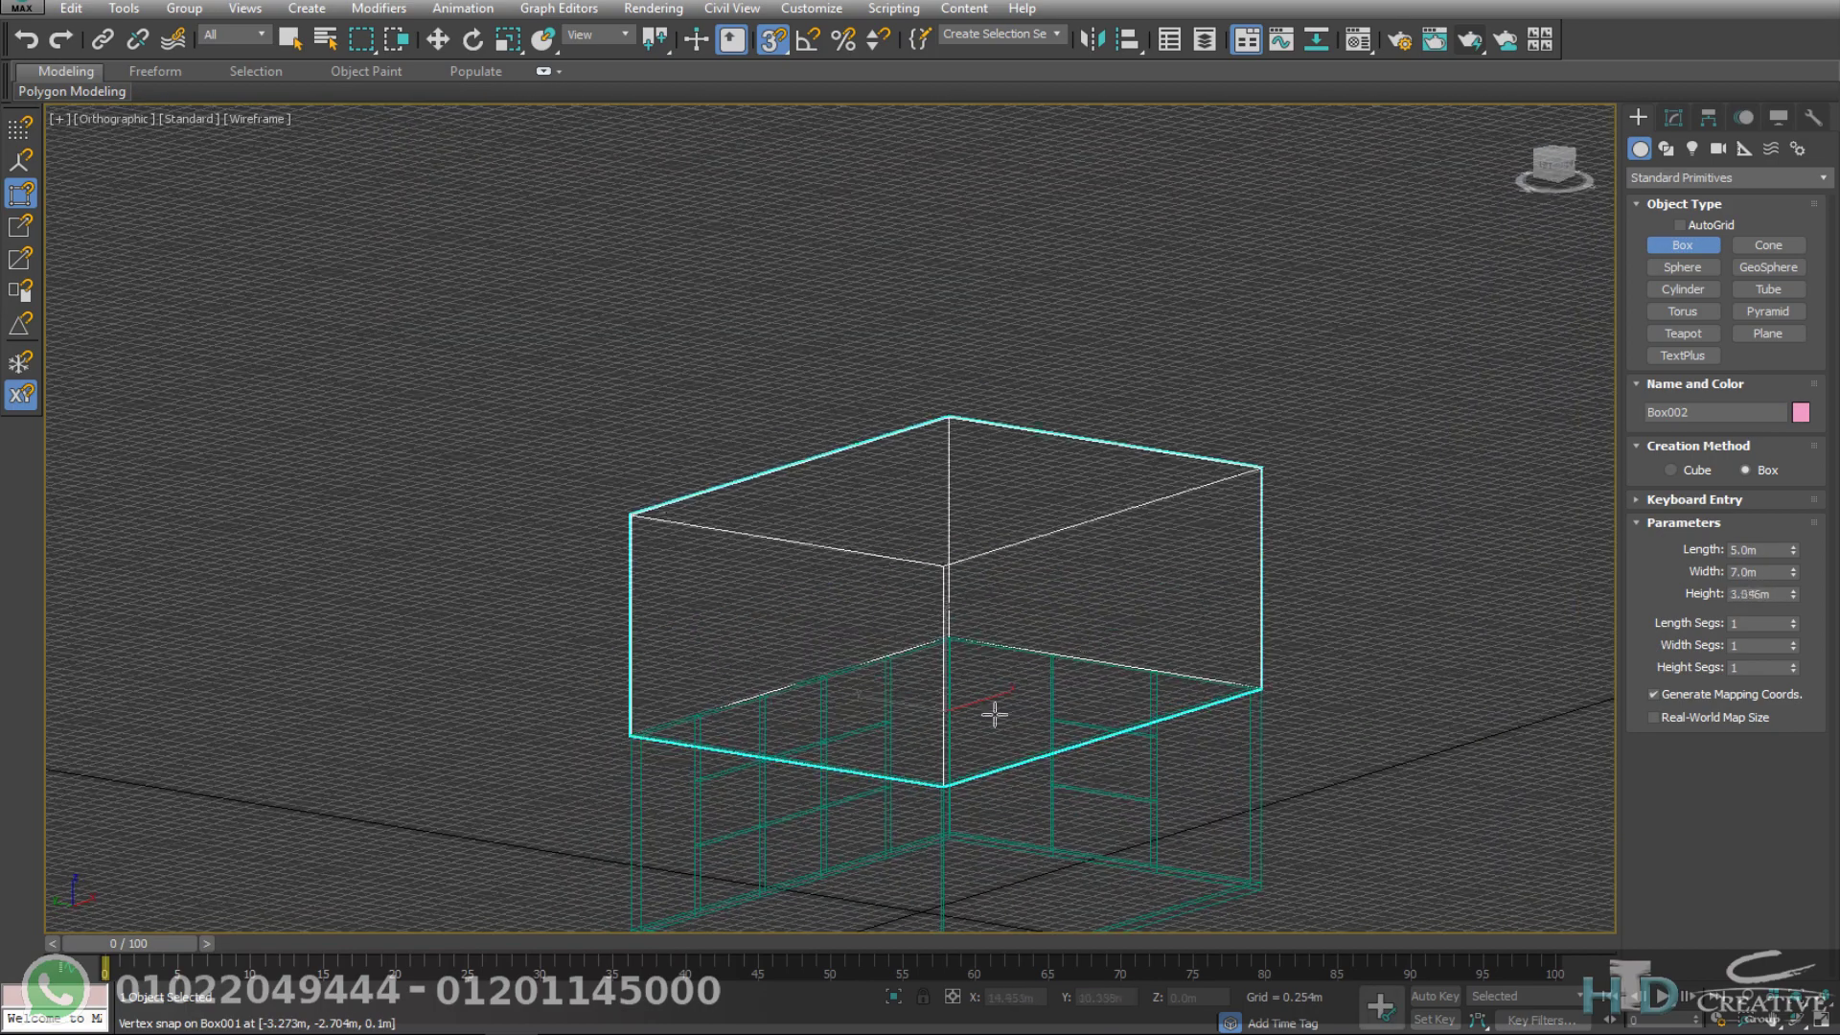
{"action": "left_click", "coordinate": [965, 850]}
Step: Switch to a shaded 3D view and select both the room and the ceiling slab
{"action": "middle_click_drag", "start_coordinate": [1111, 610], "coordinate": [1081, 530]}
{"action": "key", "text": "F3"}
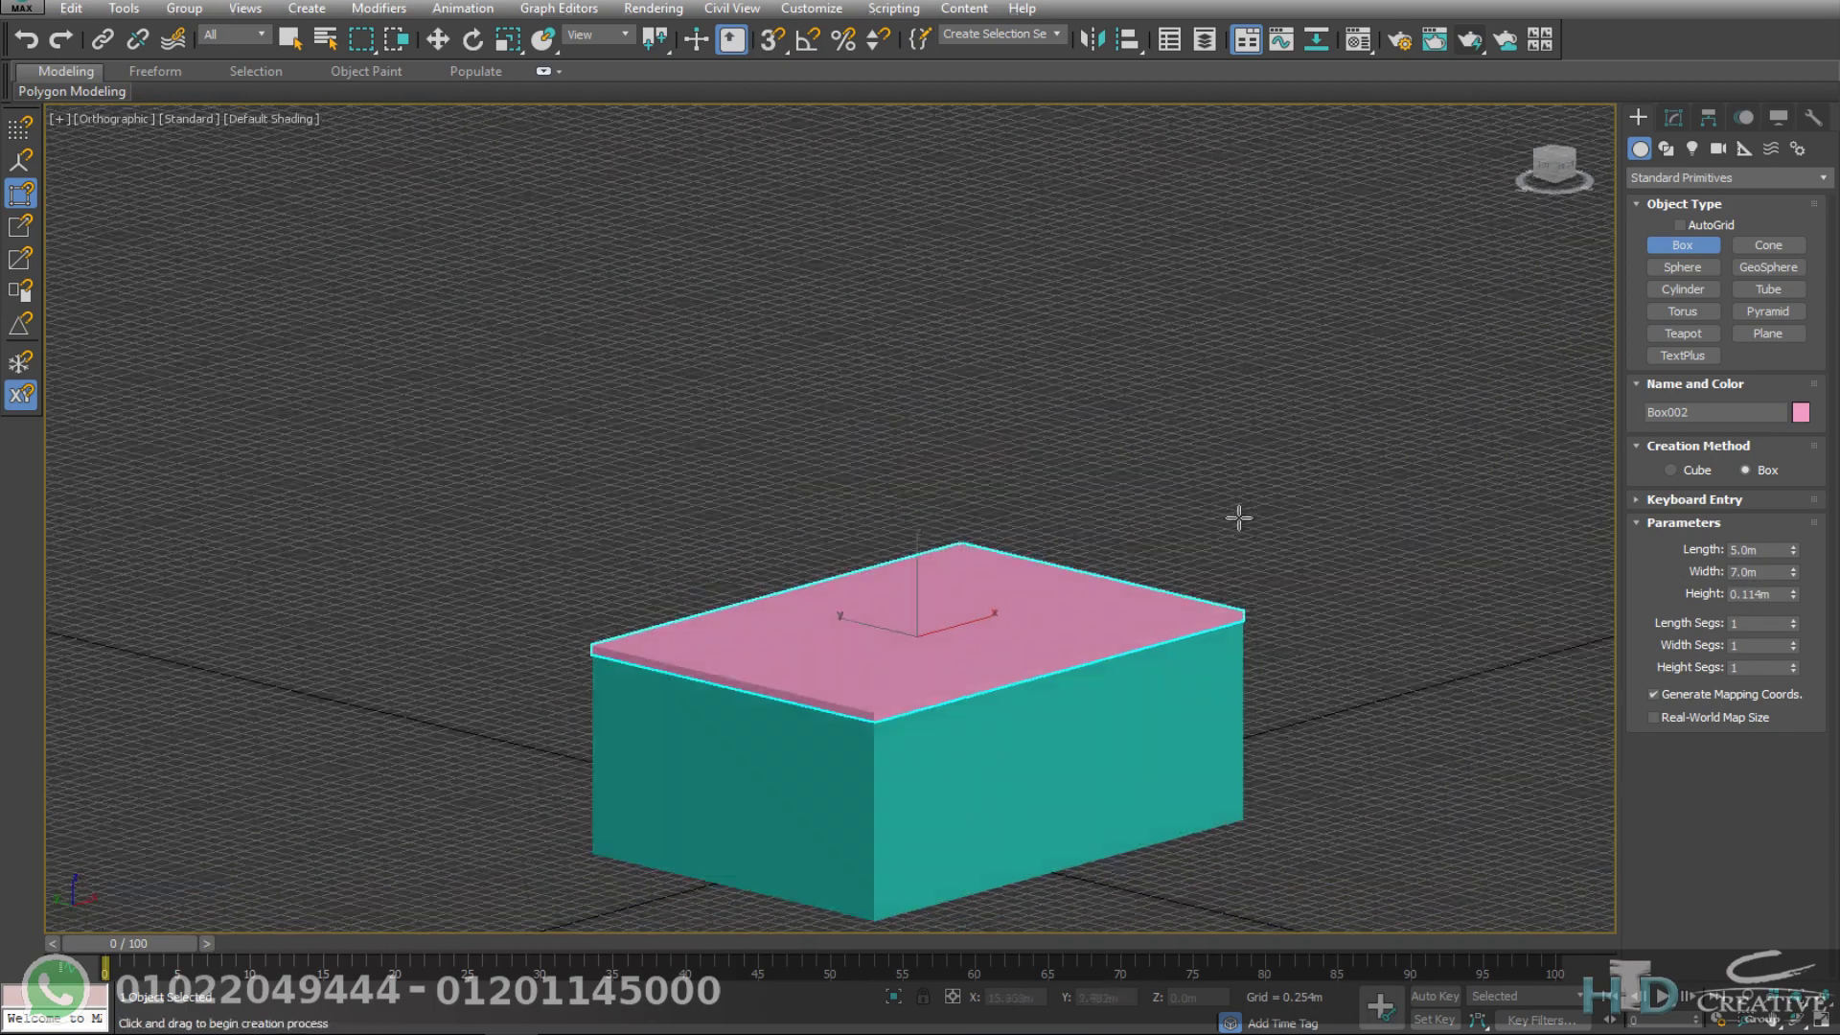
{"action": "middle_click_drag", "start_coordinate": [1236, 517], "coordinate": [1195, 399], "text": "alt"}
{"action": "key", "text": "w"}
{"action": "left_click_drag", "start_coordinate": [659, 1004], "coordinate": [661, 1001]}
{"action": "key", "text": "m"}
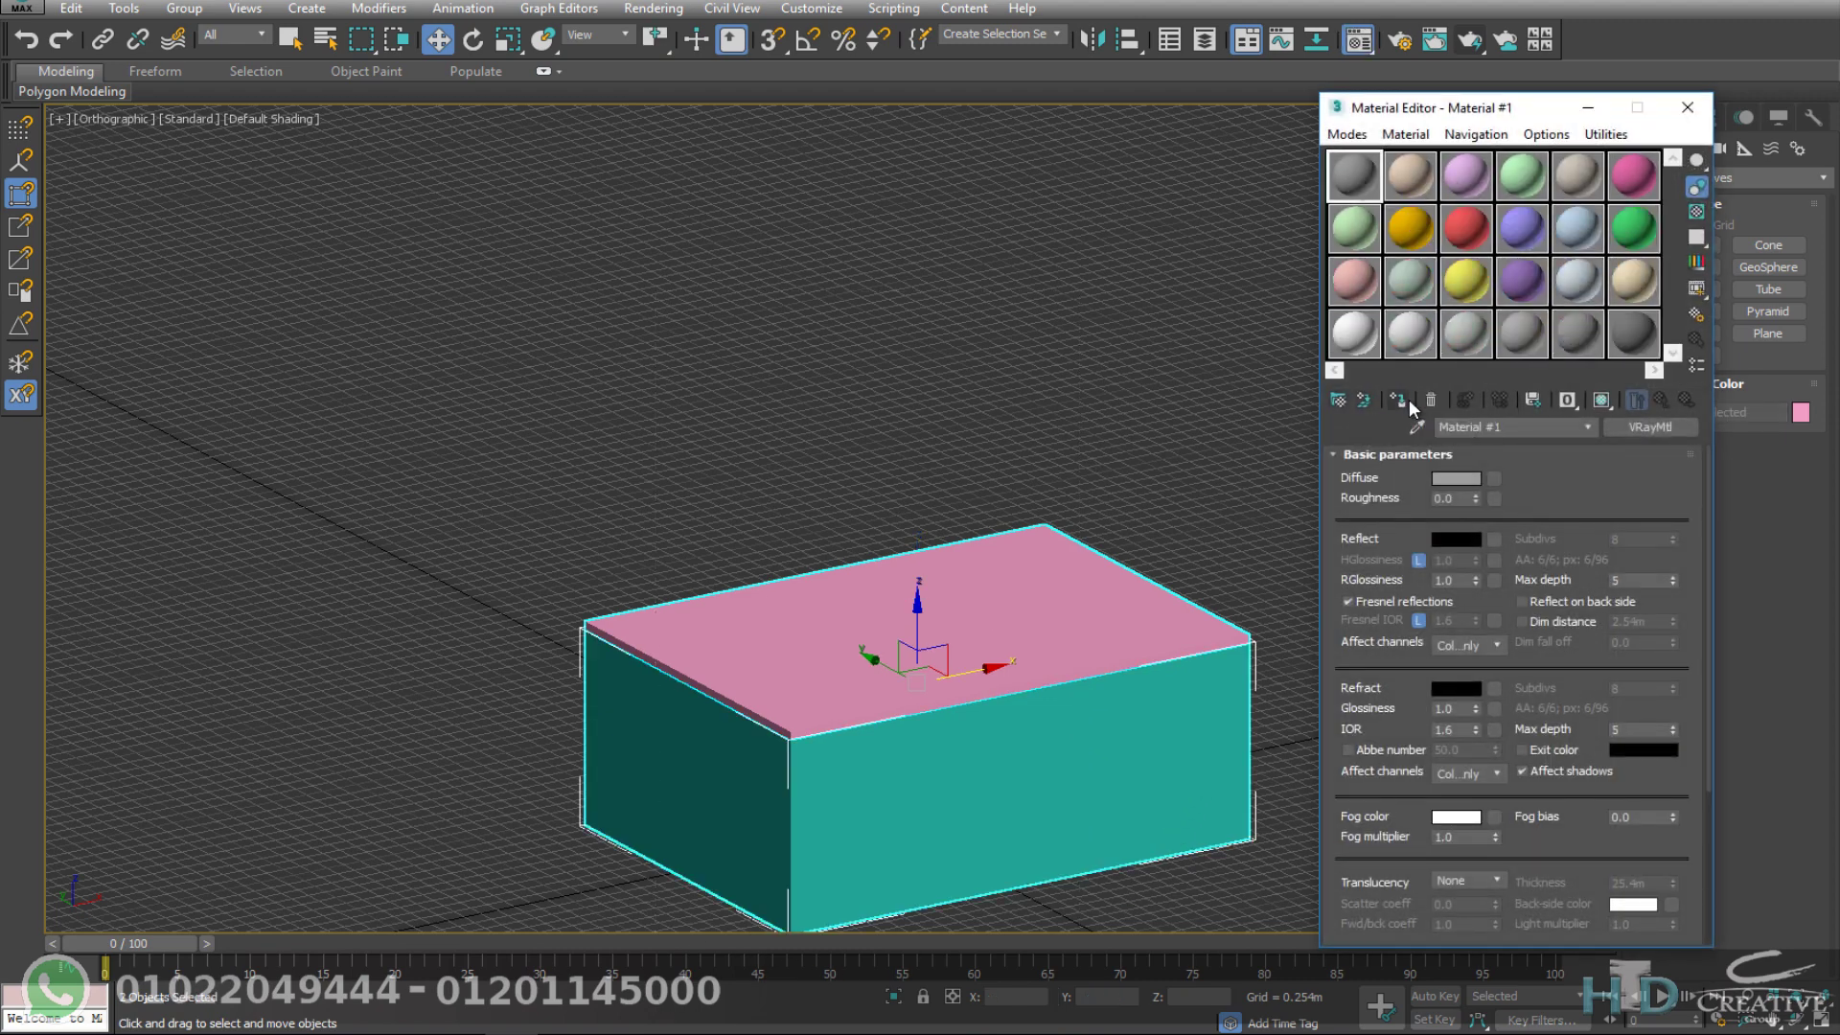
Step: Assign the grey VRayMtl to both boxes and return to a wireframe Top view
{"action": "left_click", "coordinate": [1397, 400]}
{"action": "left_click", "coordinate": [1687, 107]}
{"action": "key", "text": "t"}
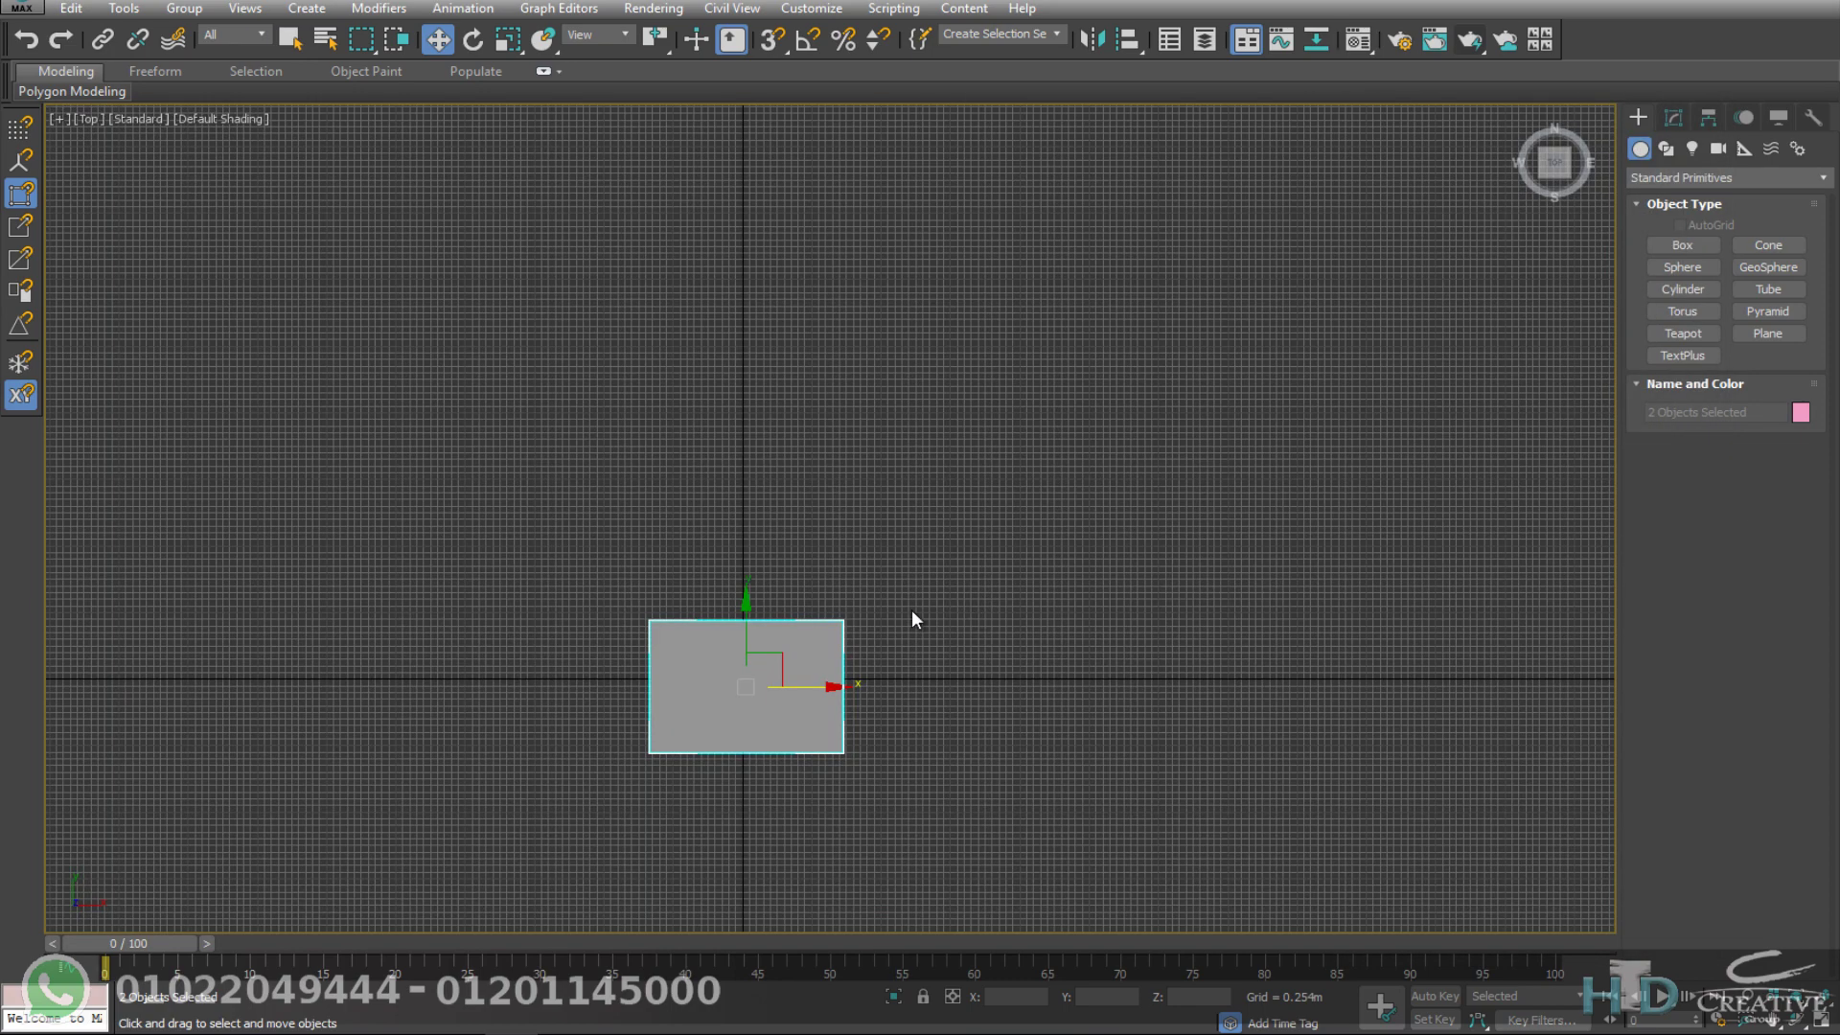
{"action": "key", "text": "F3"}
{"action": "scroll", "coordinate": [760, 500], "scroll_direction": "up", "scroll_amount": 5}
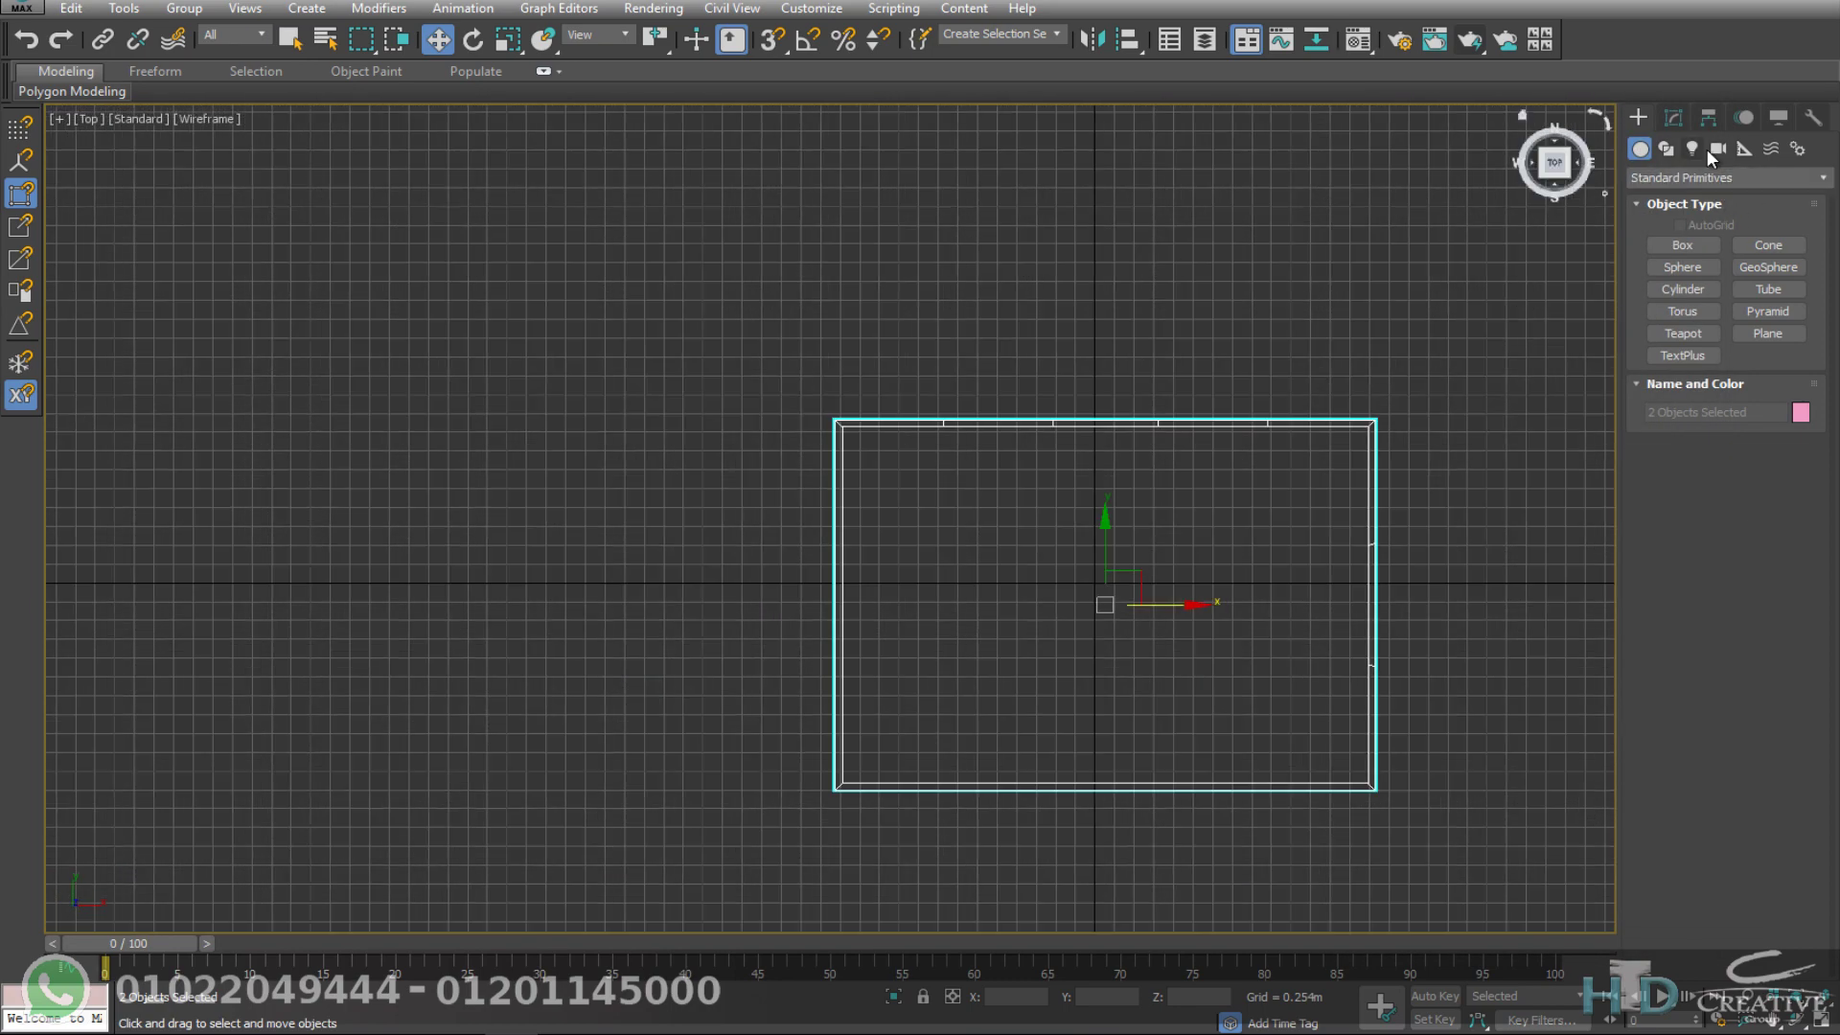
{"action": "left_click", "coordinate": [1716, 149]}
Step: Create a Physical camera in the room's lower-left corner aimed at the far corner
{"action": "left_click", "coordinate": [1683, 247]}
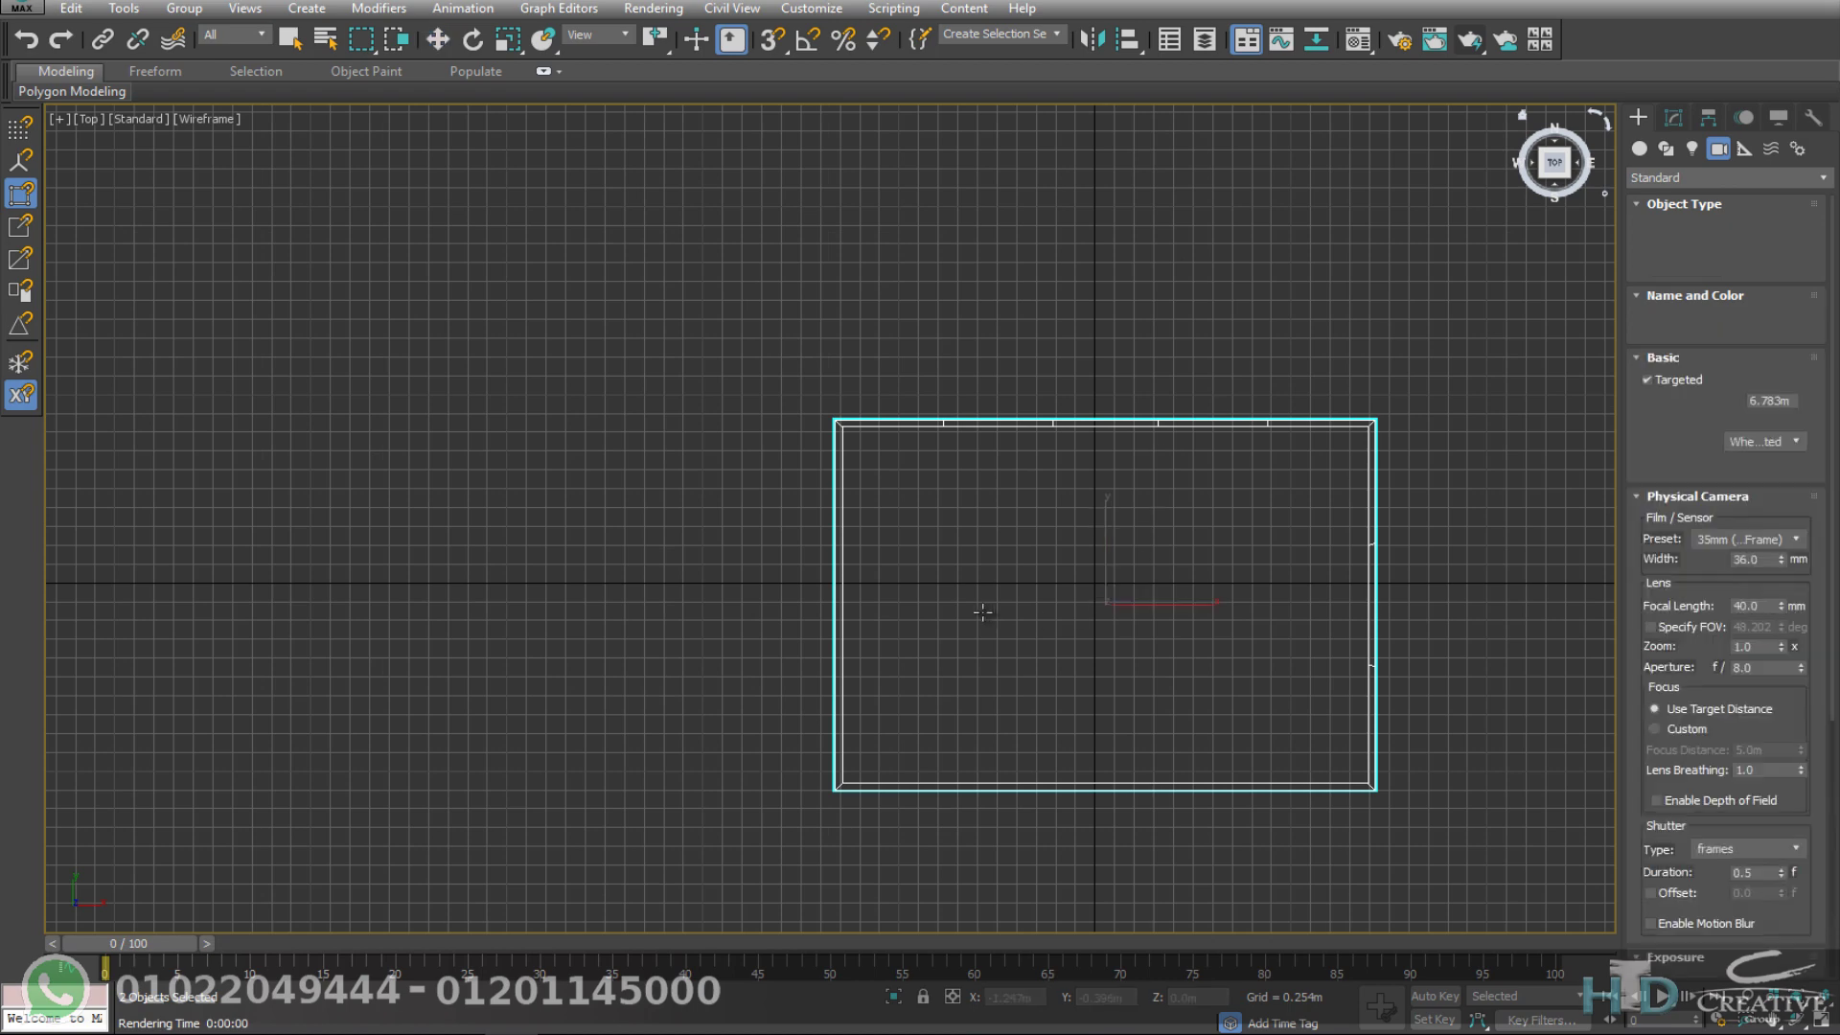
{"action": "middle_click_drag", "start_coordinate": [1339, 536], "coordinate": [1185, 476]}
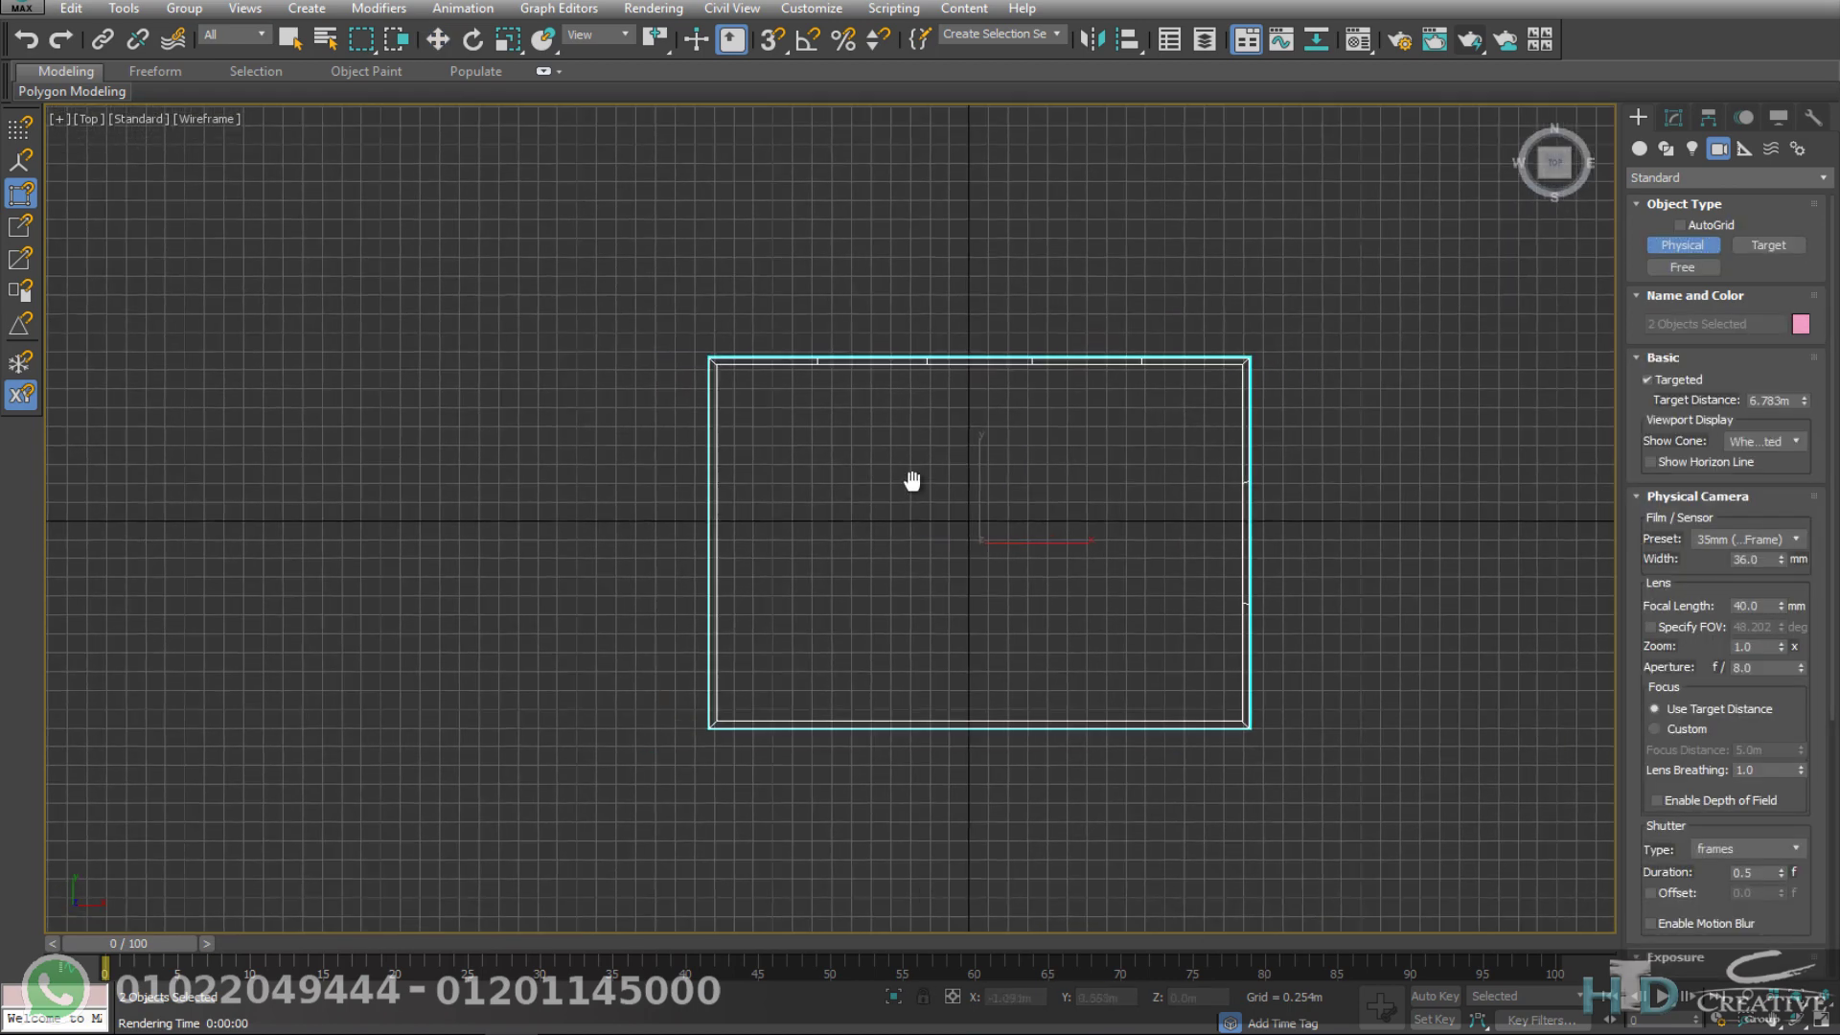
{"action": "scroll", "coordinate": [796, 518], "scroll_direction": "up", "scroll_amount": 2}
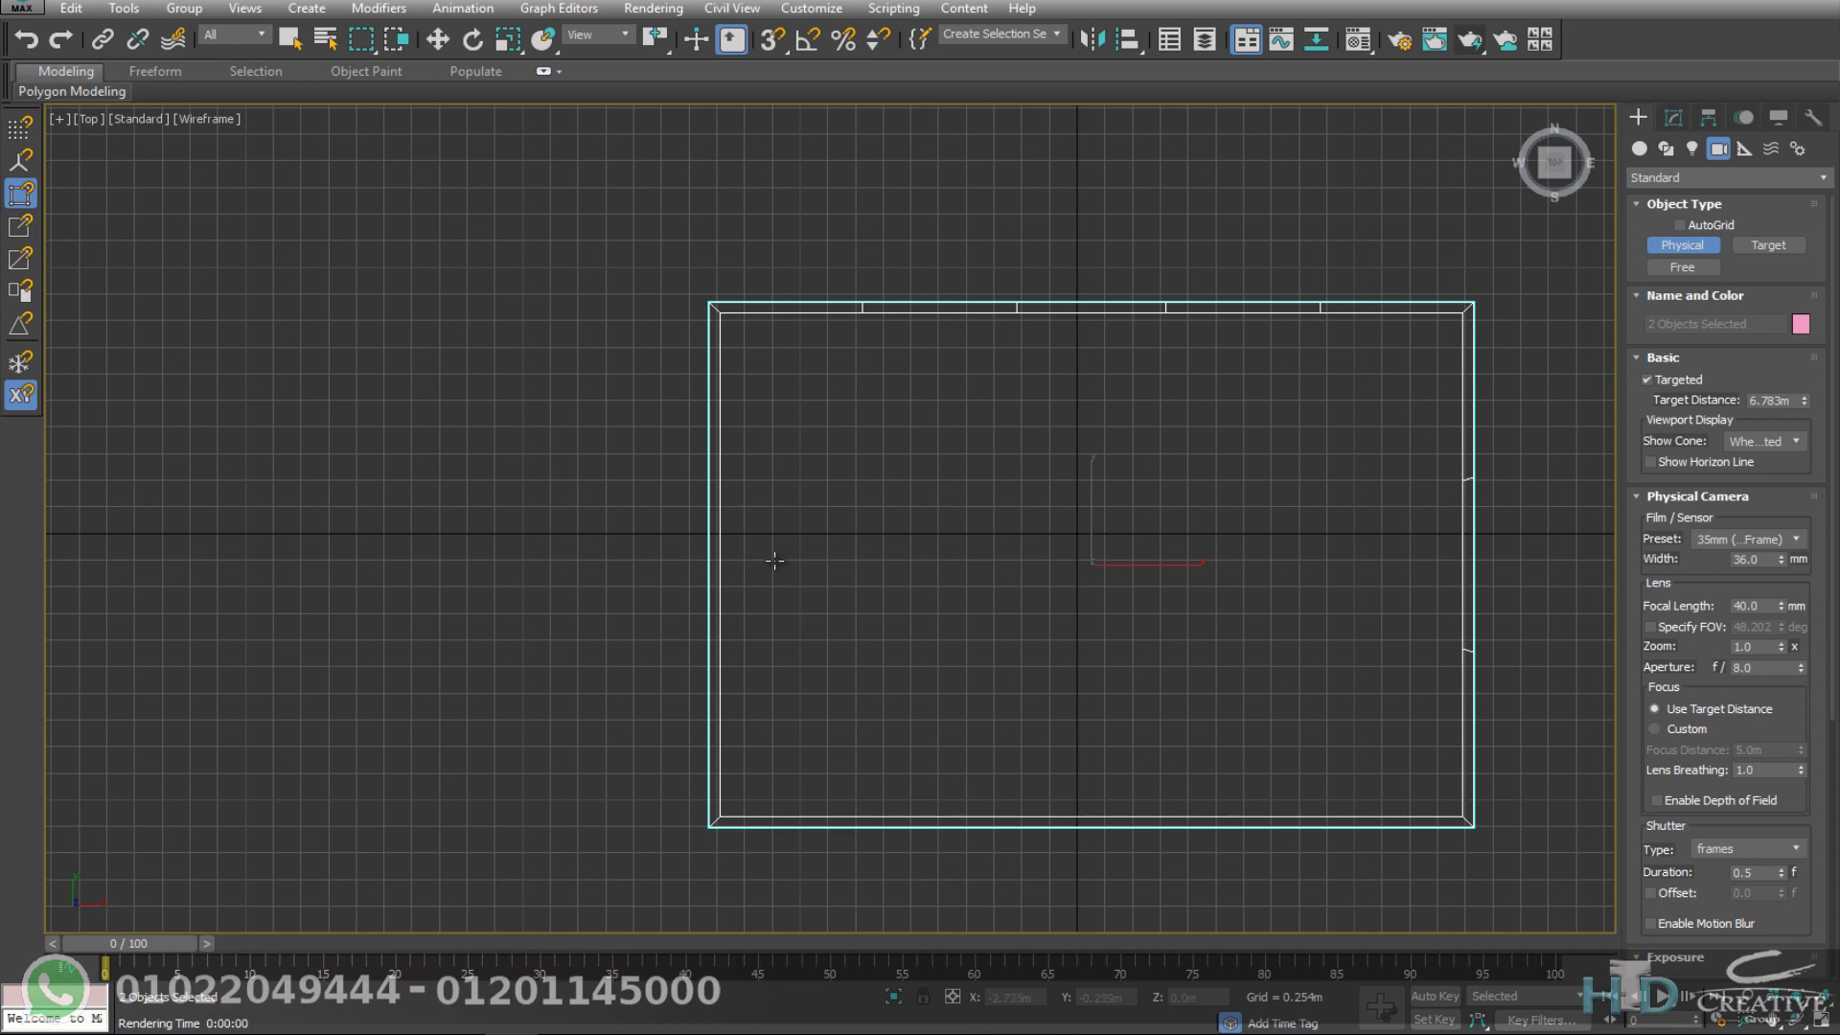
{"action": "left_click_drag", "start_coordinate": [802, 729], "coordinate": [1413, 322]}
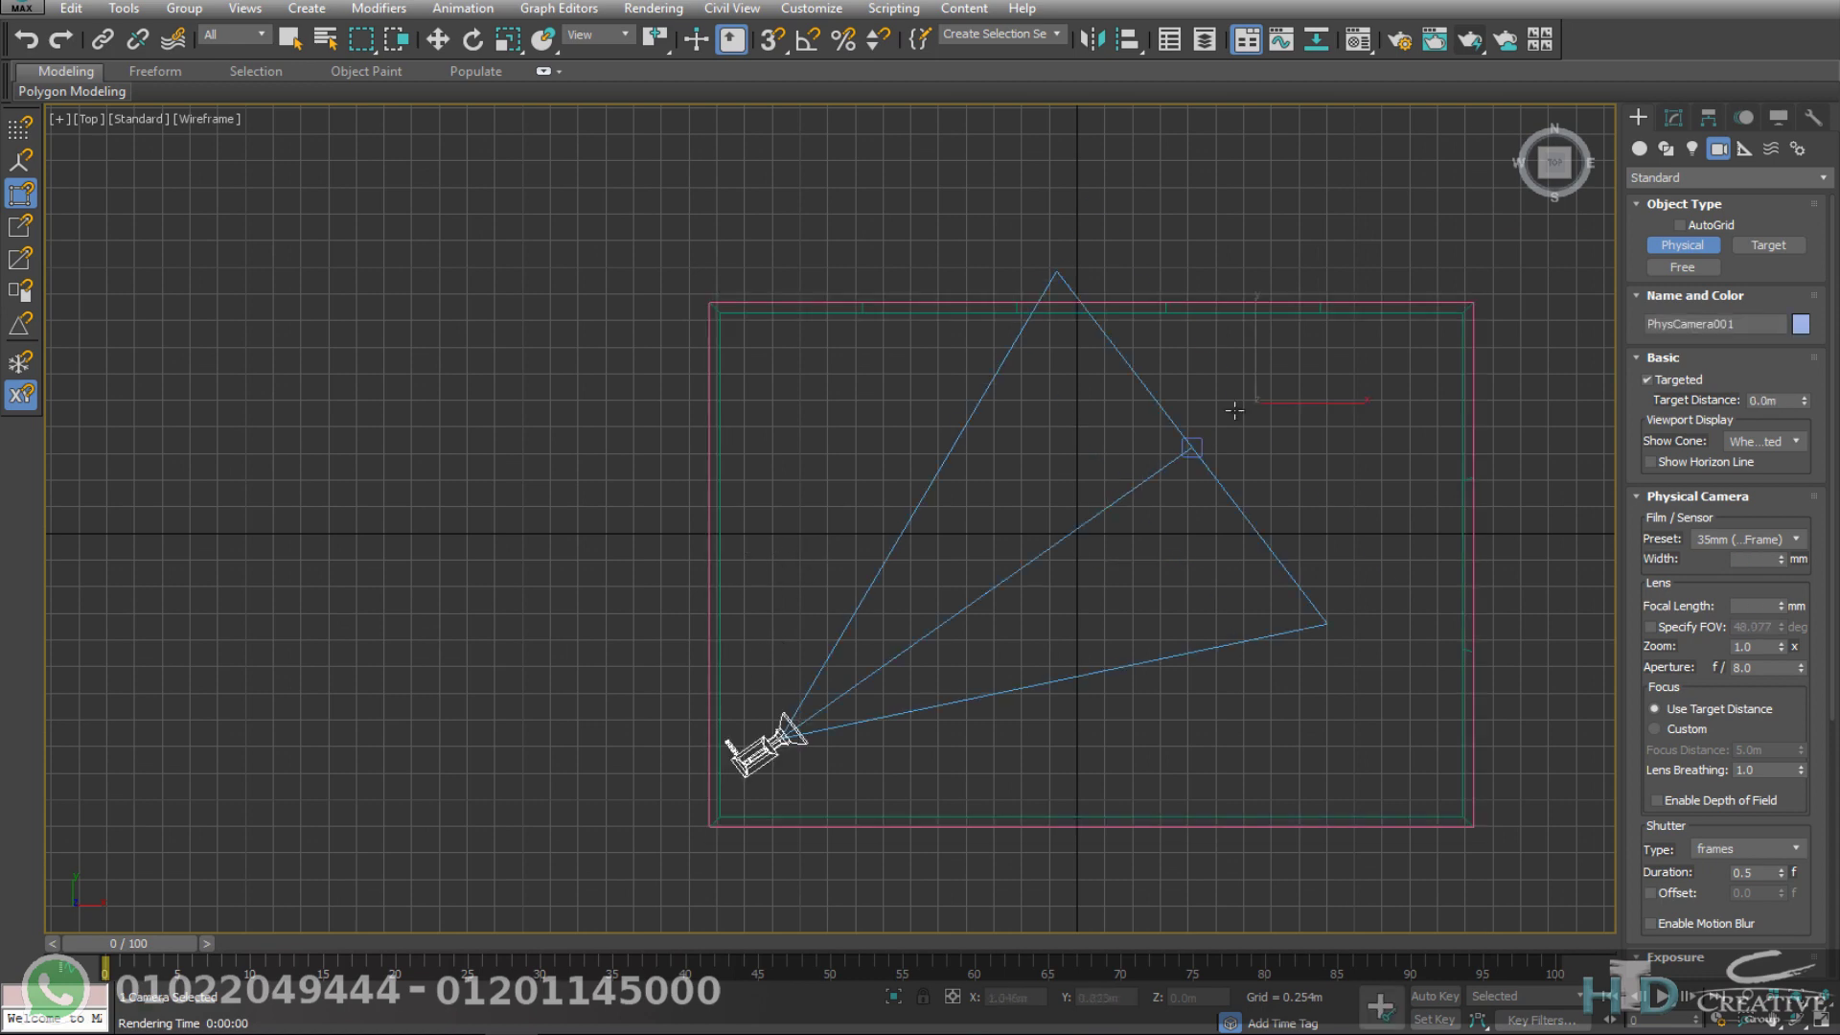
Step: Reframe the camera view on the room corner with the safe frame shown
{"action": "key", "text": "c"}
{"action": "middle_click_drag", "start_coordinate": [1184, 285], "coordinate": [1170, 444]}
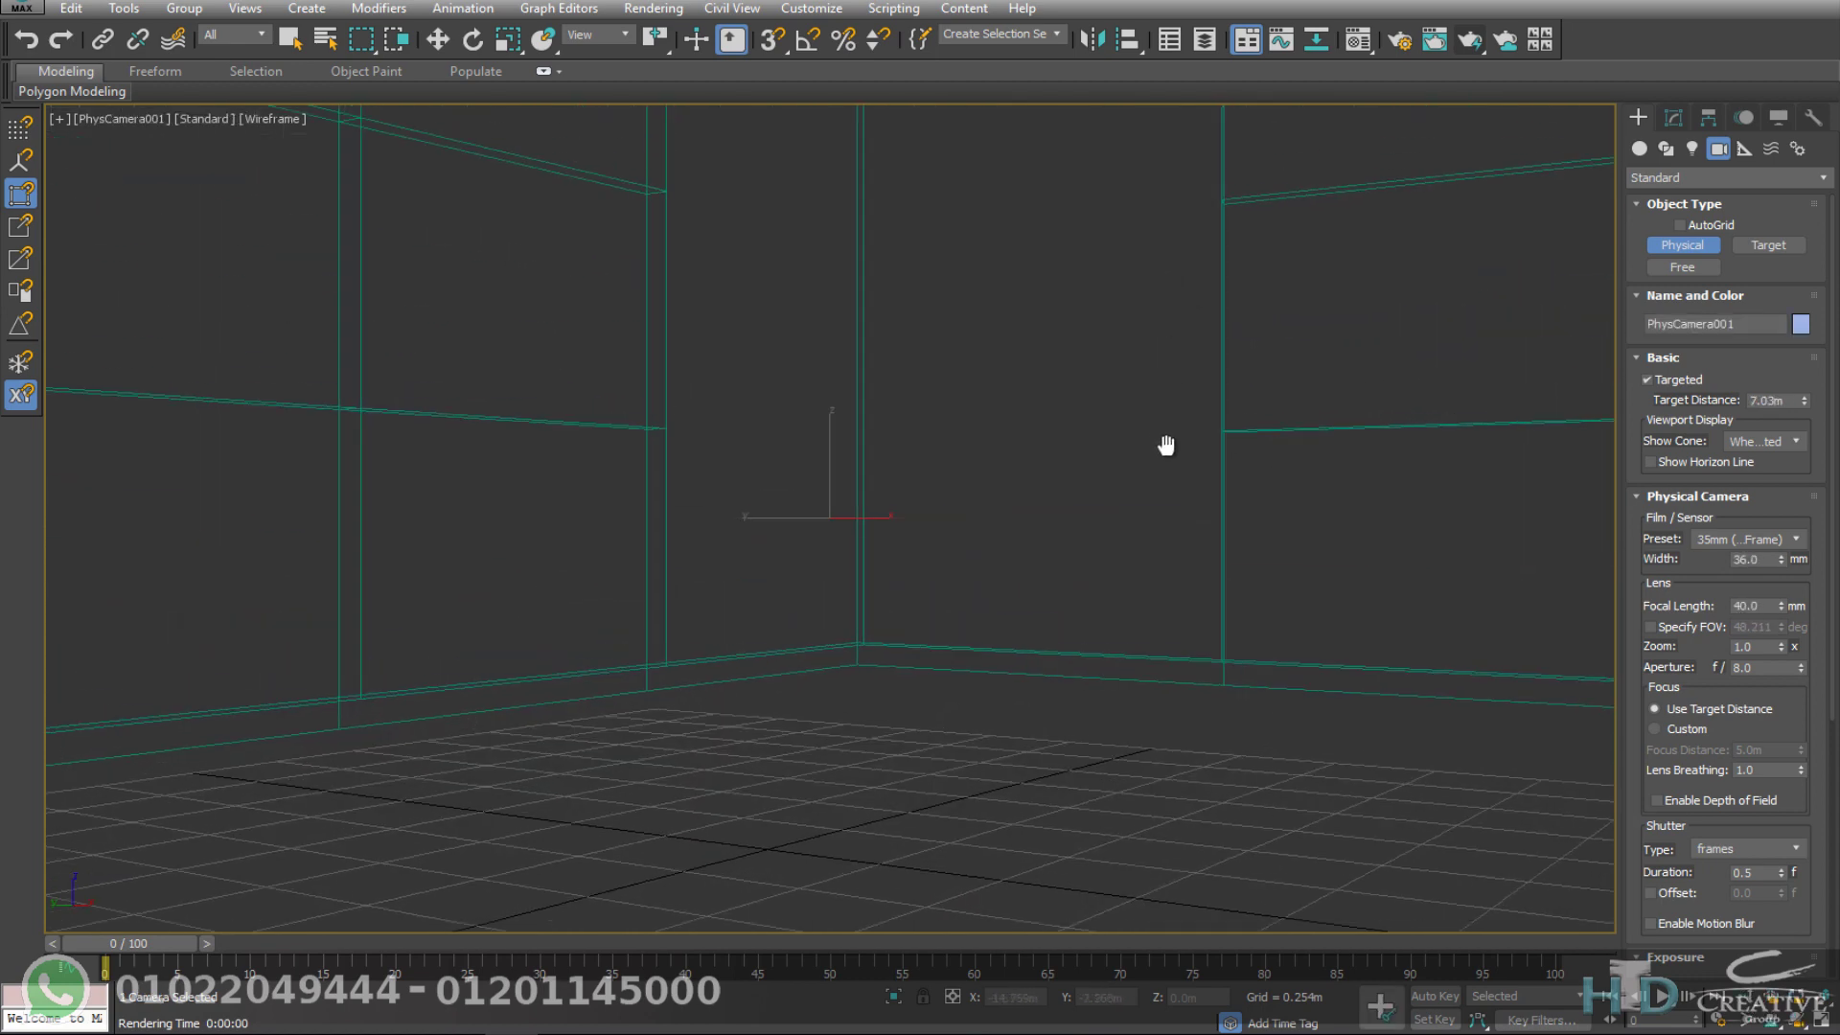
{"action": "key", "text": "shift+f"}
{"action": "middle_click_drag", "start_coordinate": [1100, 345], "coordinate": [1008, 360]}
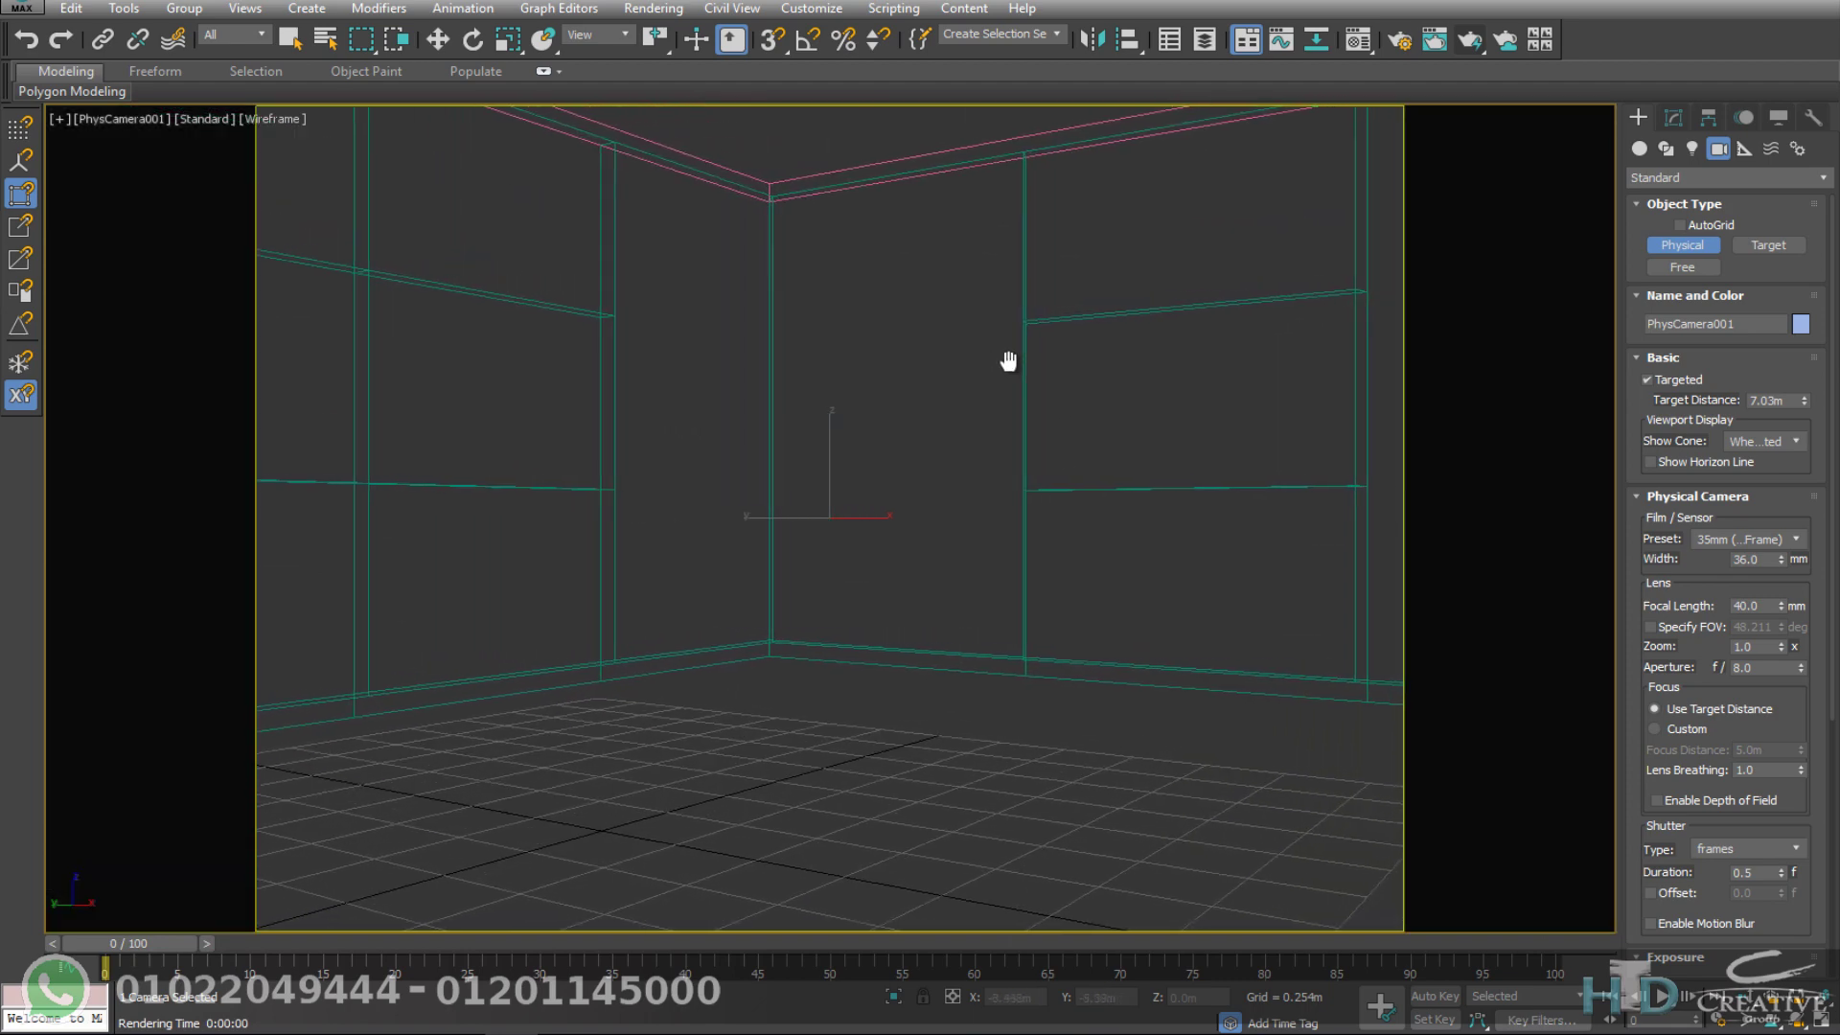
{"action": "key", "text": "F3"}
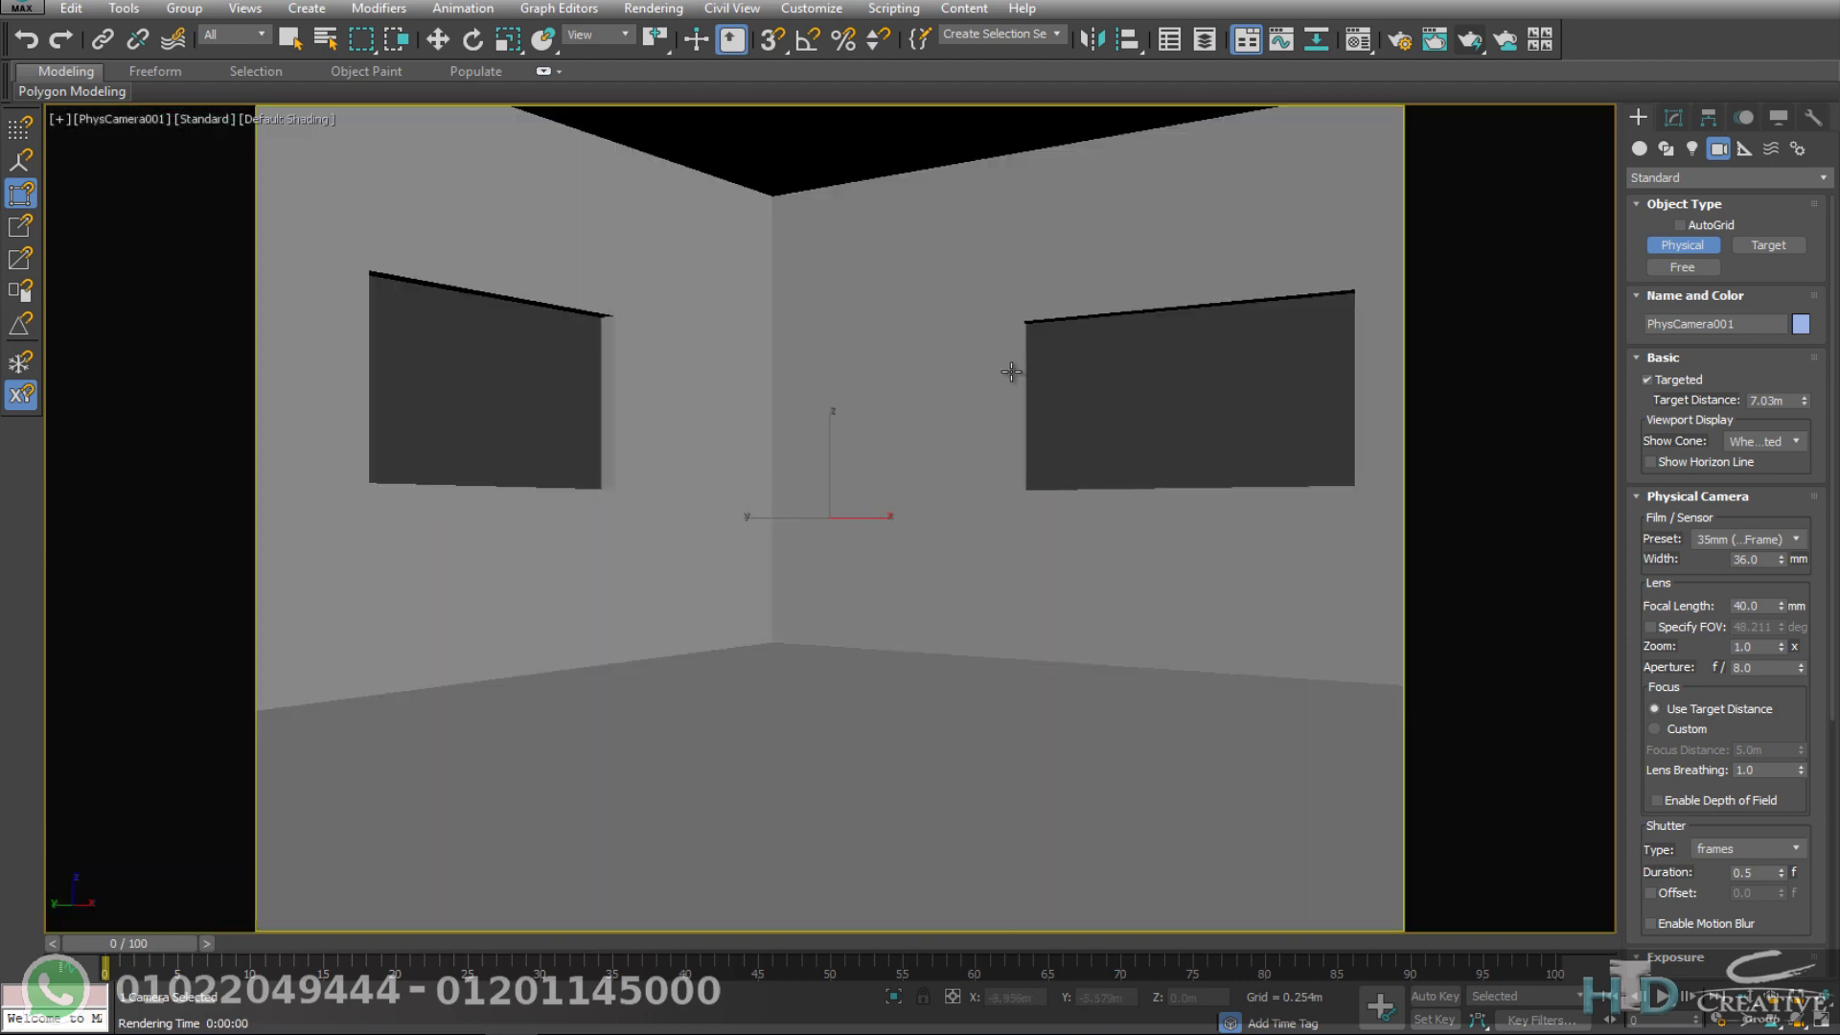
{"action": "key", "text": "F3"}
{"action": "key", "text": "F3"}
Step: Select the room box beneath the ceiling slab from the Top view
{"action": "key", "text": "t"}
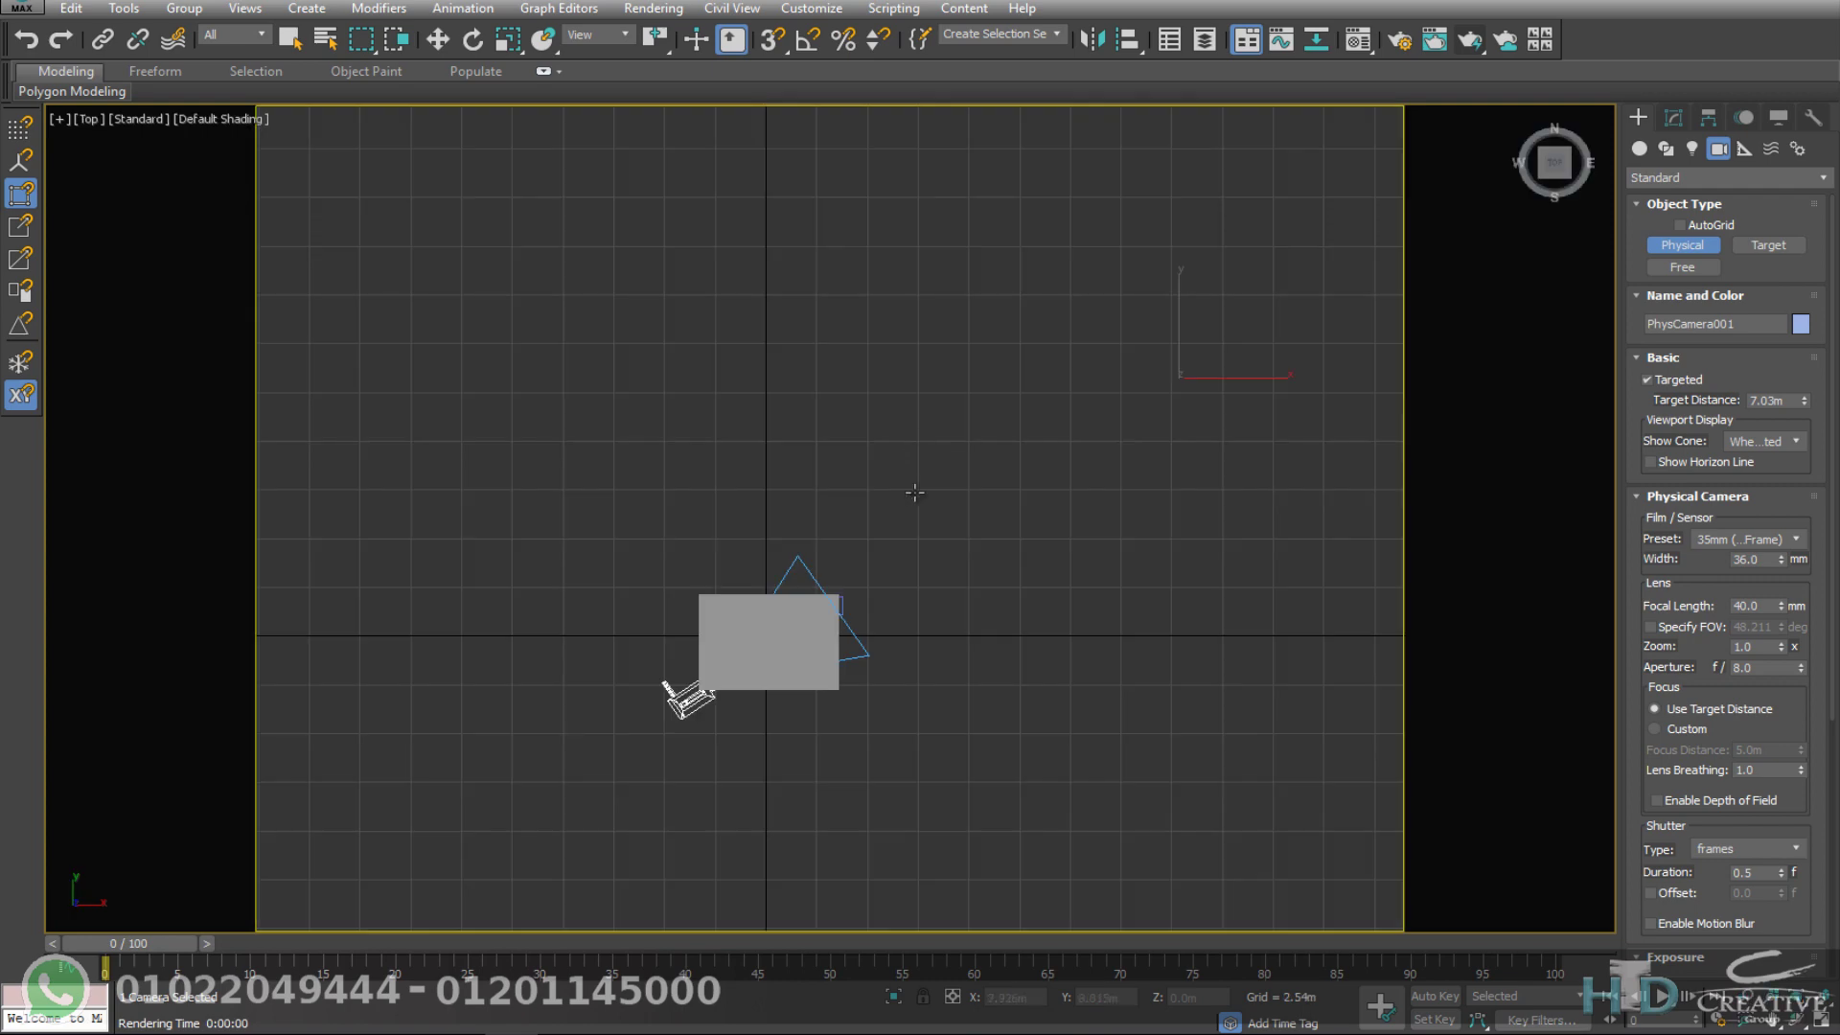
{"action": "key", "text": "w"}
{"action": "left_click", "coordinate": [796, 707]}
{"action": "key", "text": "z"}
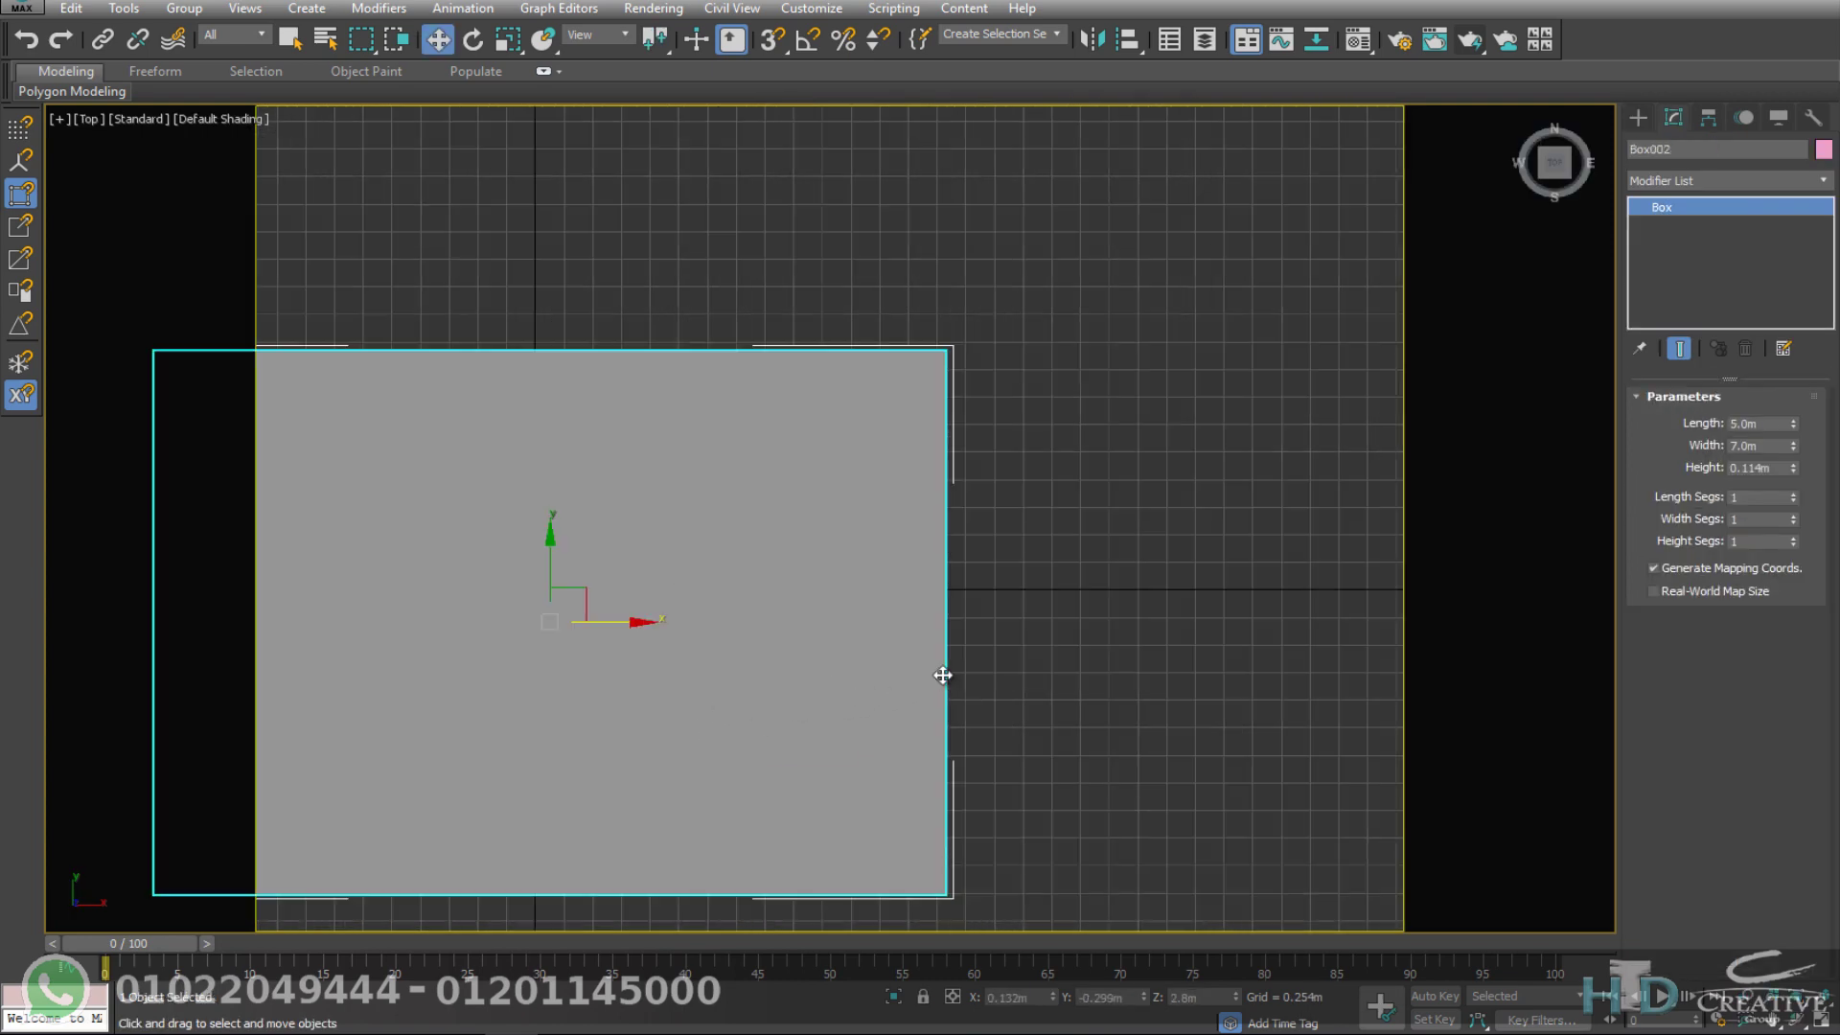
{"action": "key", "text": "F3"}
{"action": "middle_click_drag", "start_coordinate": [932, 415], "coordinate": [907, 604], "text": "alt"}
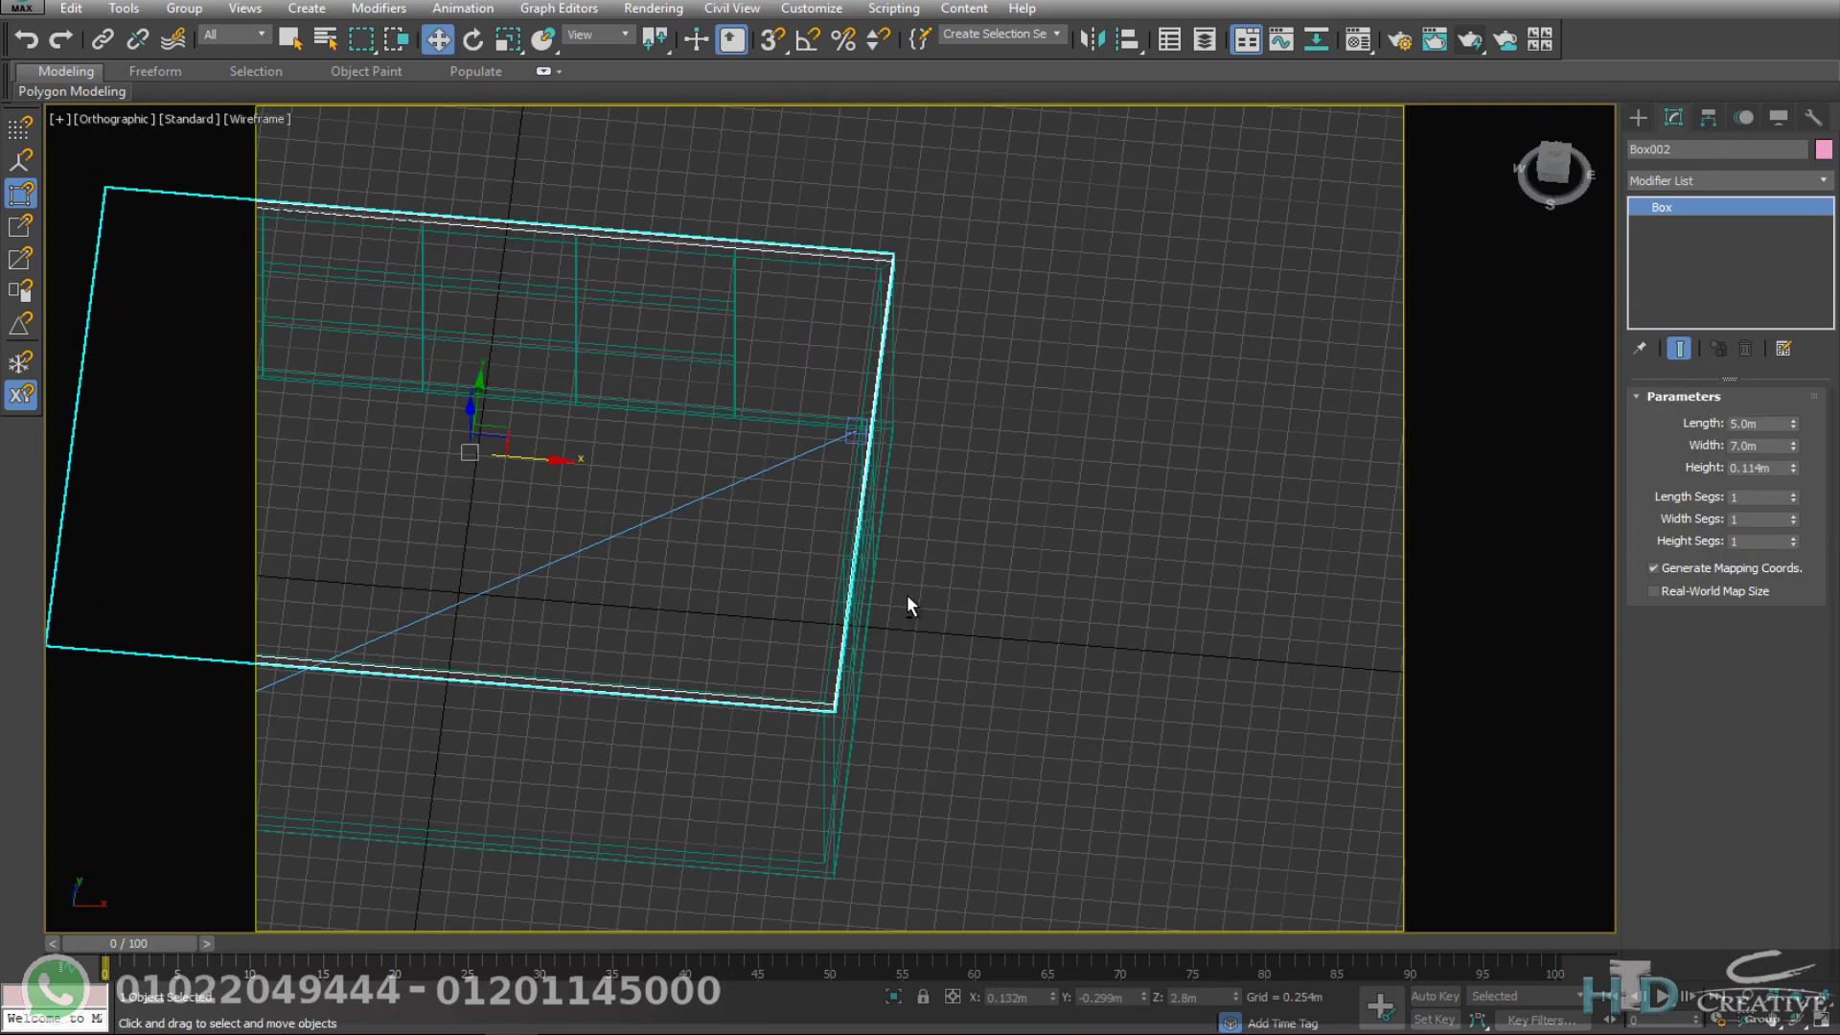
{"action": "left_click", "coordinate": [831, 812]}
Step: With vertex snapping on, select the side wall opening's upper and lower vertices
{"action": "key", "text": "1"}
{"action": "key", "text": "t"}
{"action": "scroll", "coordinate": [825, 701], "scroll_direction": "up", "scroll_amount": 5}
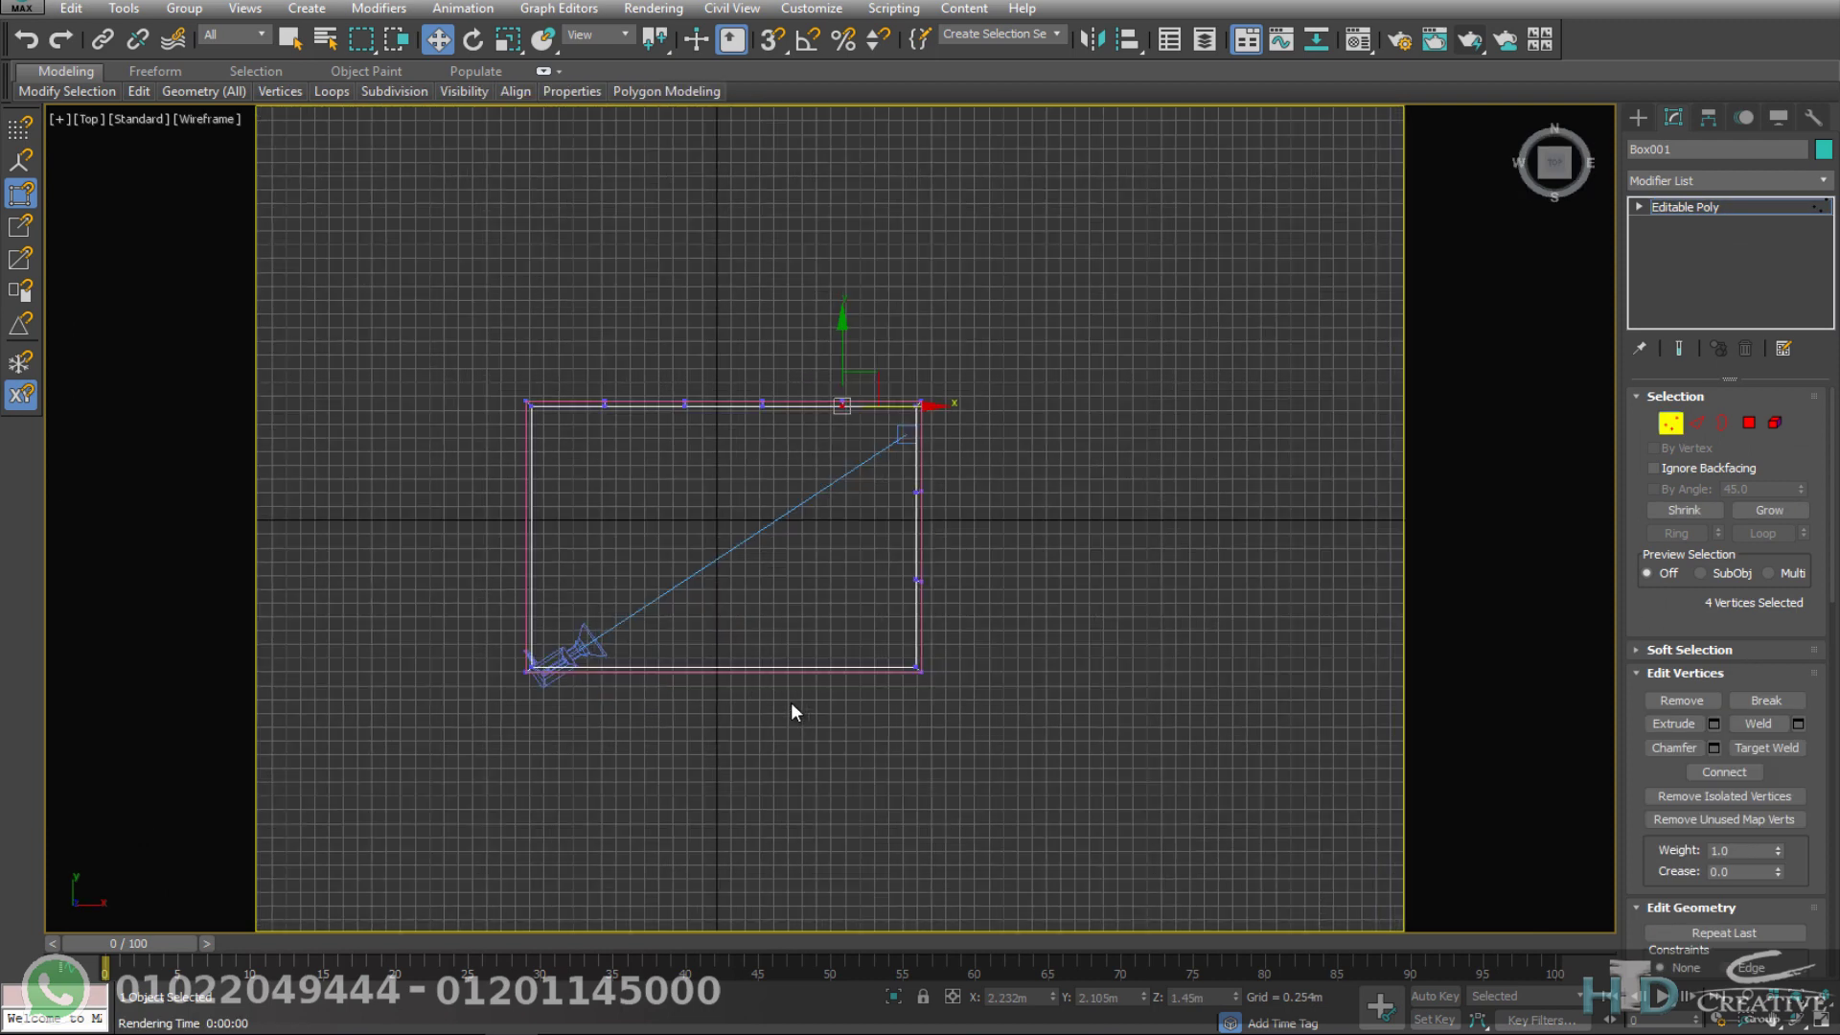
{"action": "scroll", "coordinate": [883, 465], "scroll_direction": "up", "scroll_amount": 7}
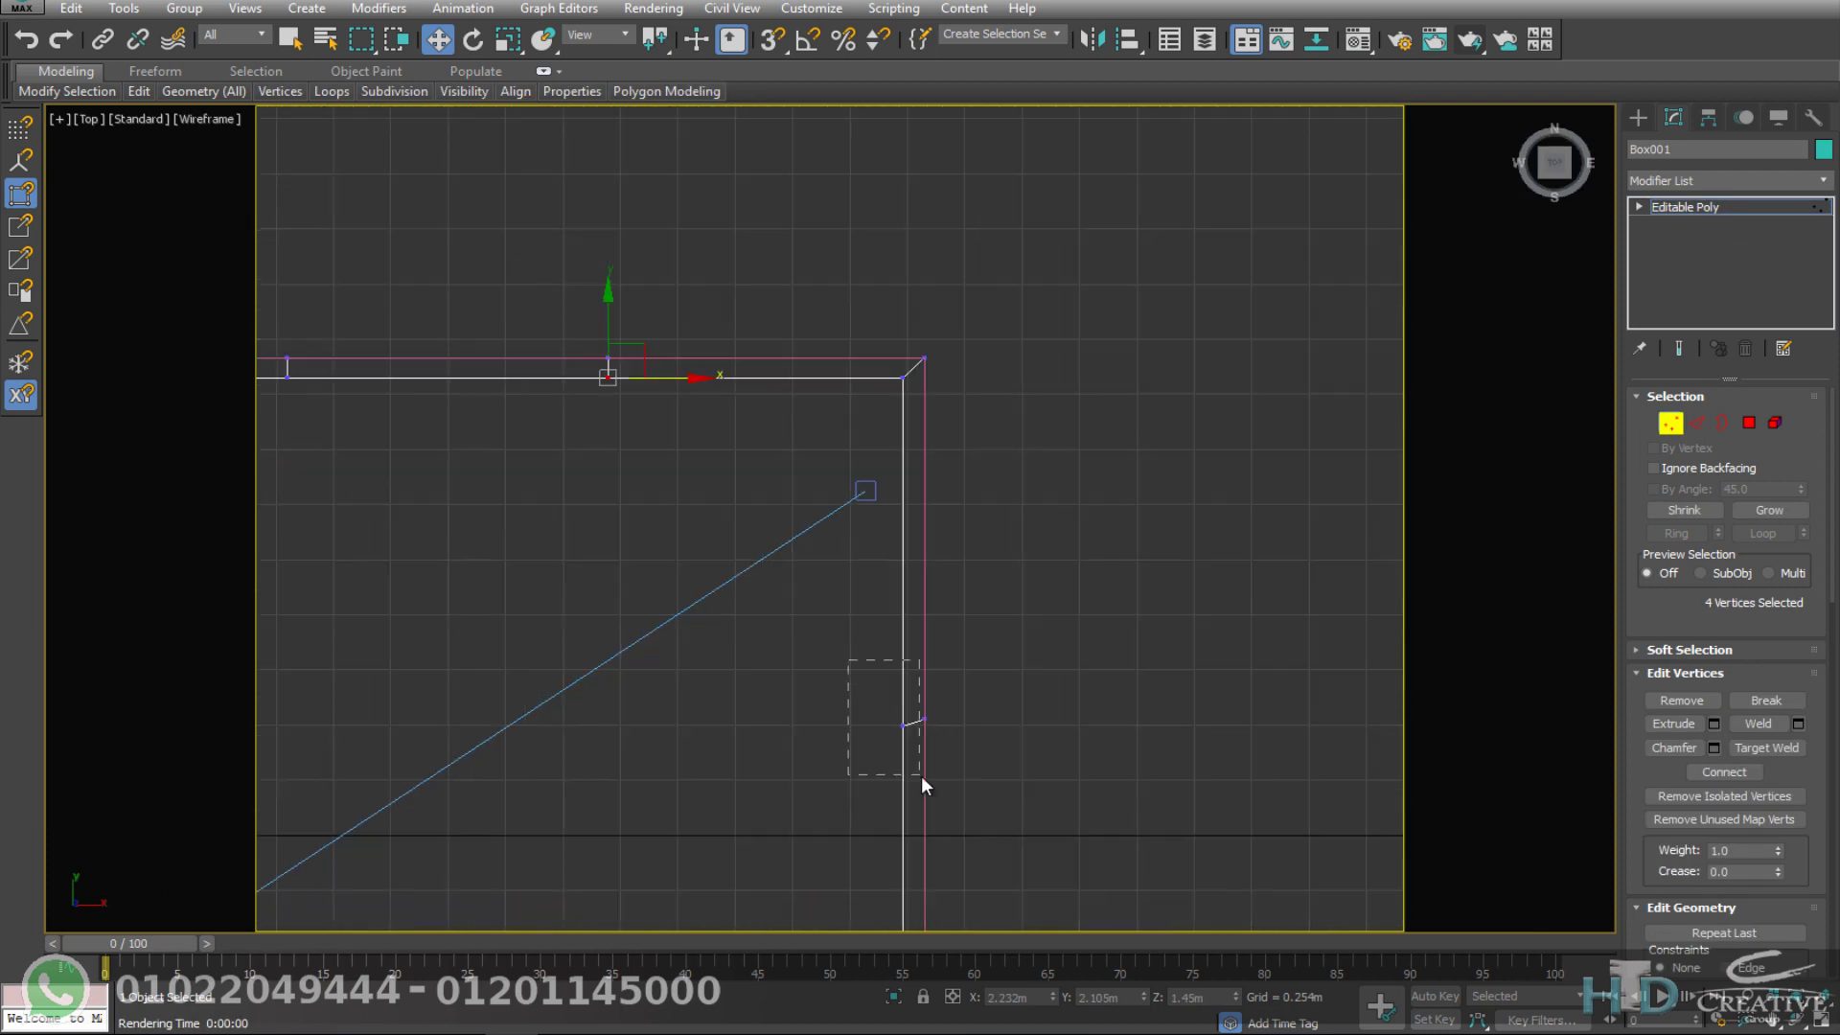
{"action": "left_click_drag", "start_coordinate": [922, 774], "coordinate": [918, 778]}
{"action": "key", "text": "s"}
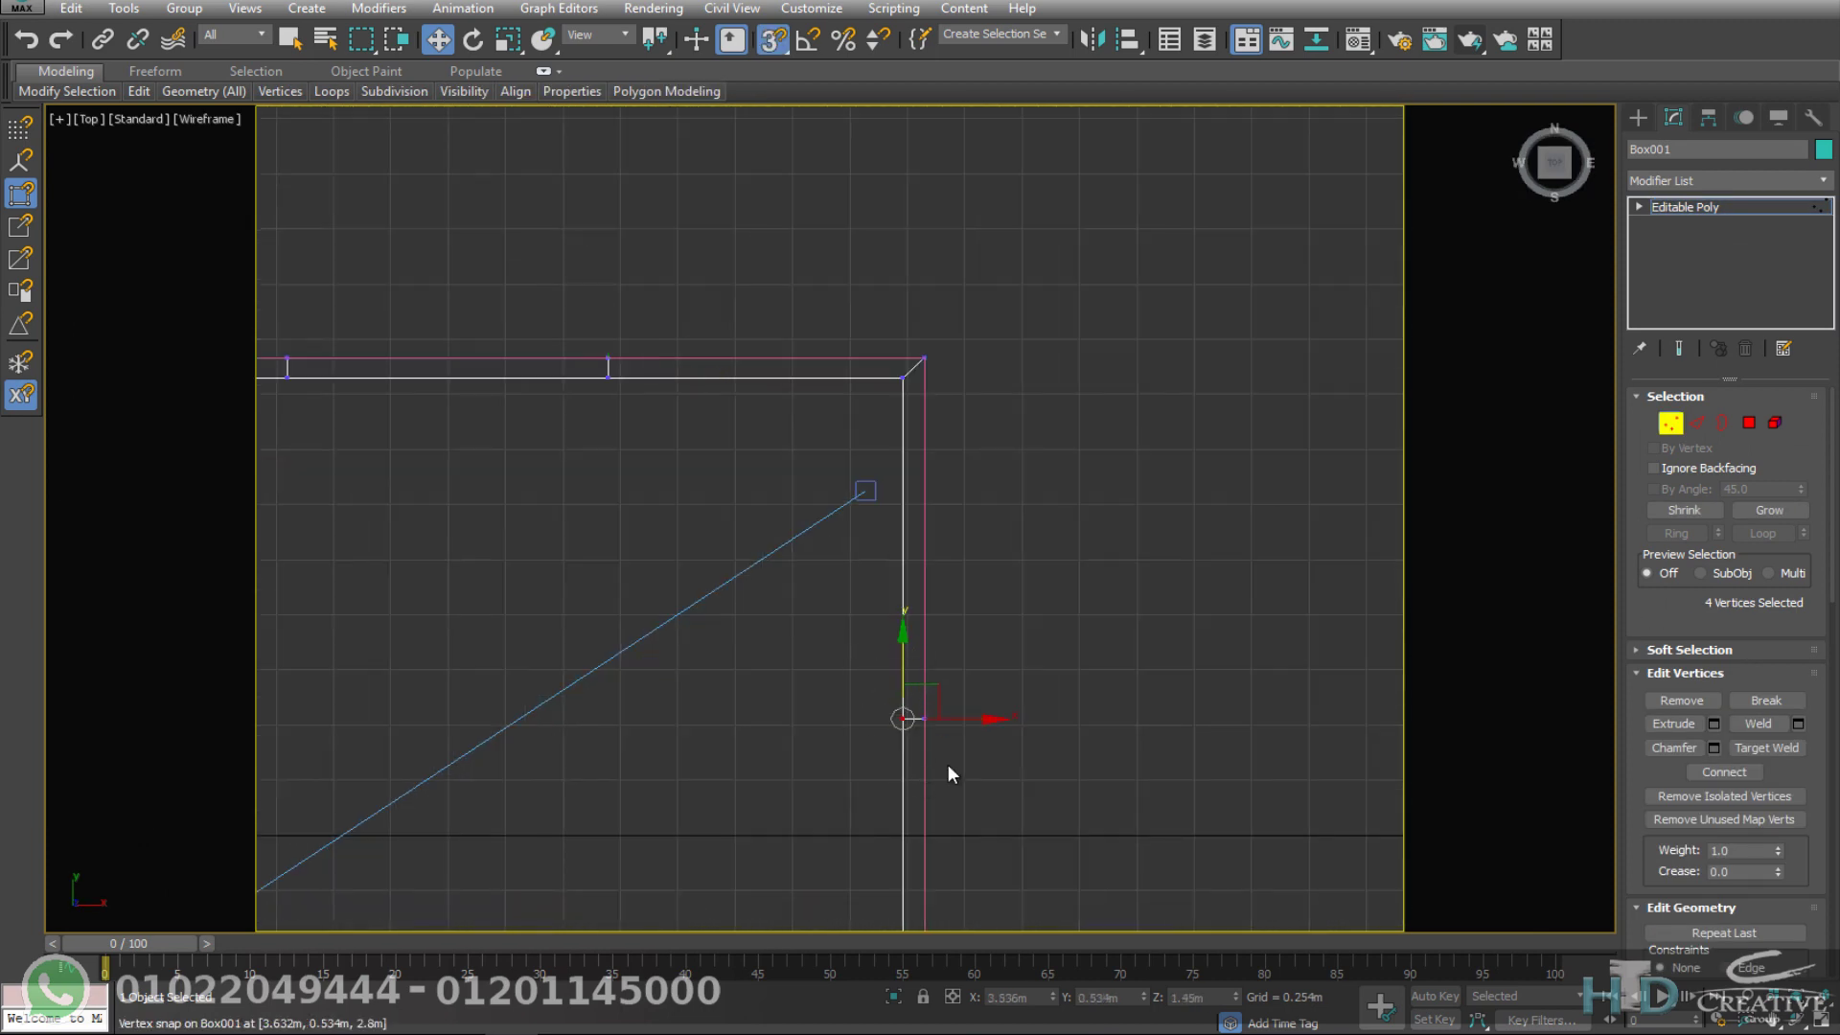
{"action": "middle_click_drag", "start_coordinate": [952, 774], "coordinate": [786, 556]}
{"action": "left_click_drag", "start_coordinate": [921, 703], "coordinate": [897, 715]}
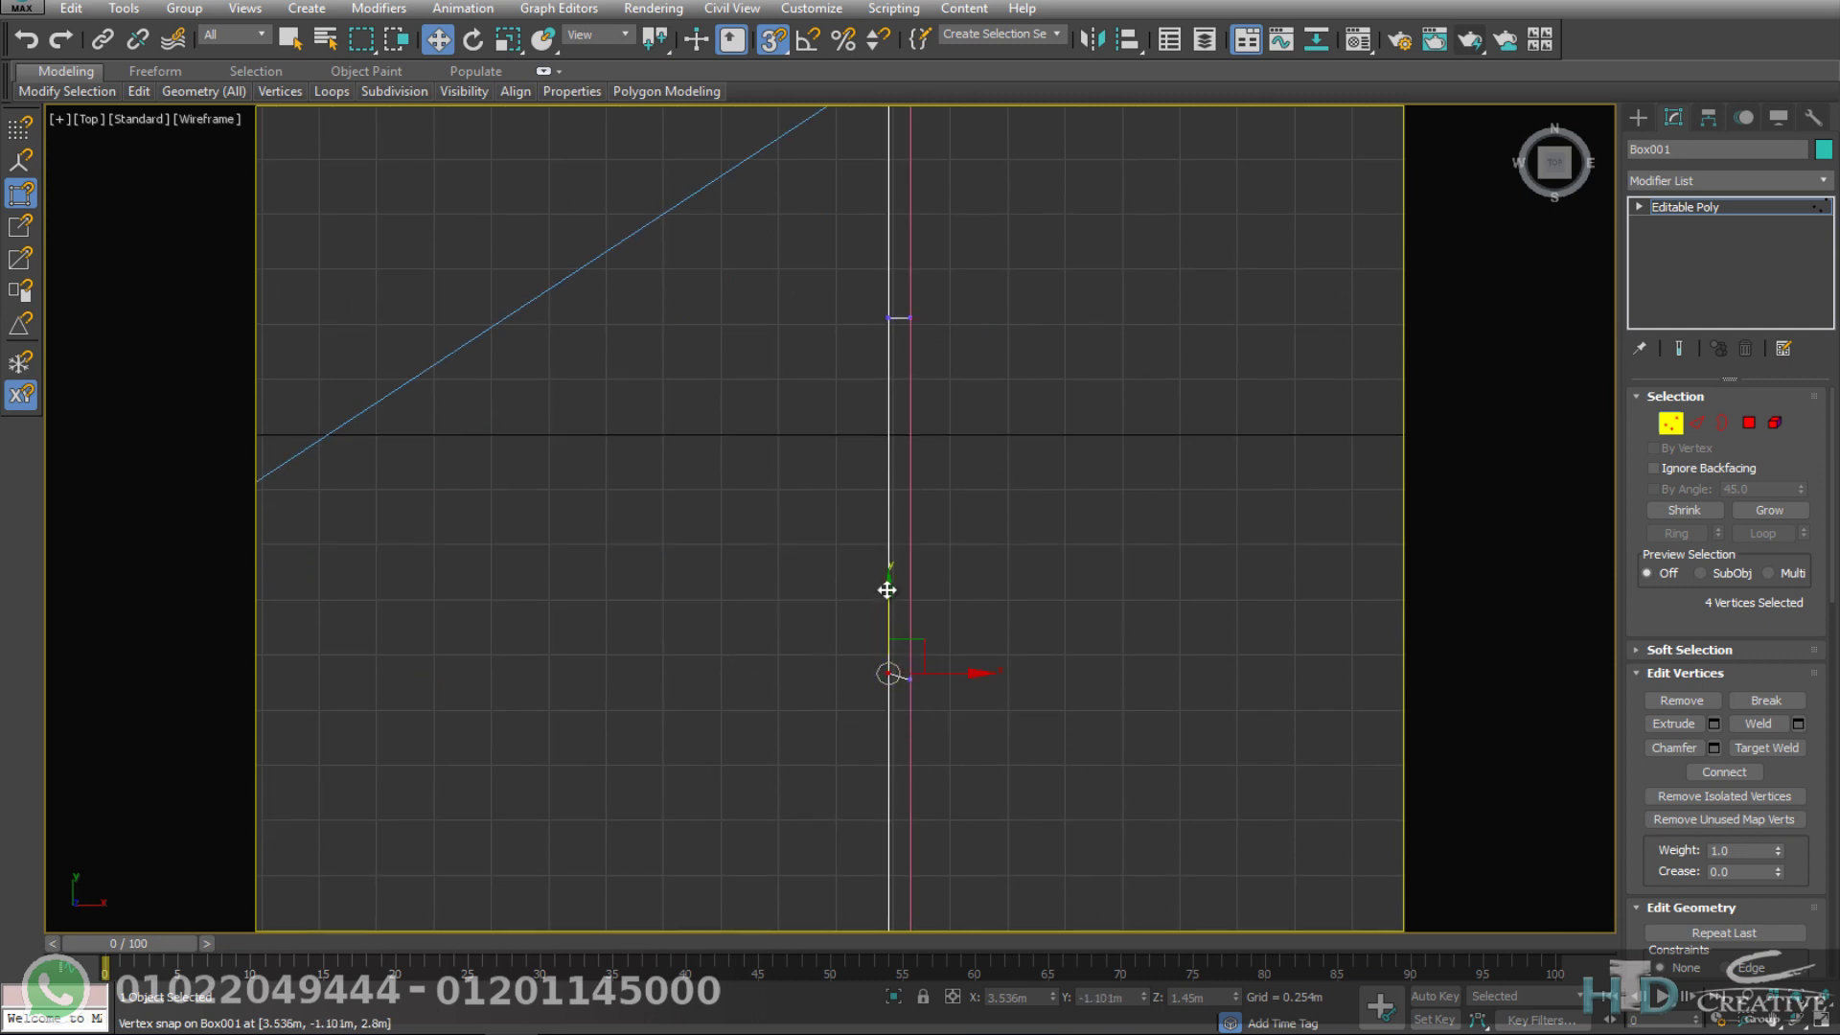
Step: Scale the right wall's window vertices inward along Y to about 87%
{"action": "key", "text": "ctrl+a"}
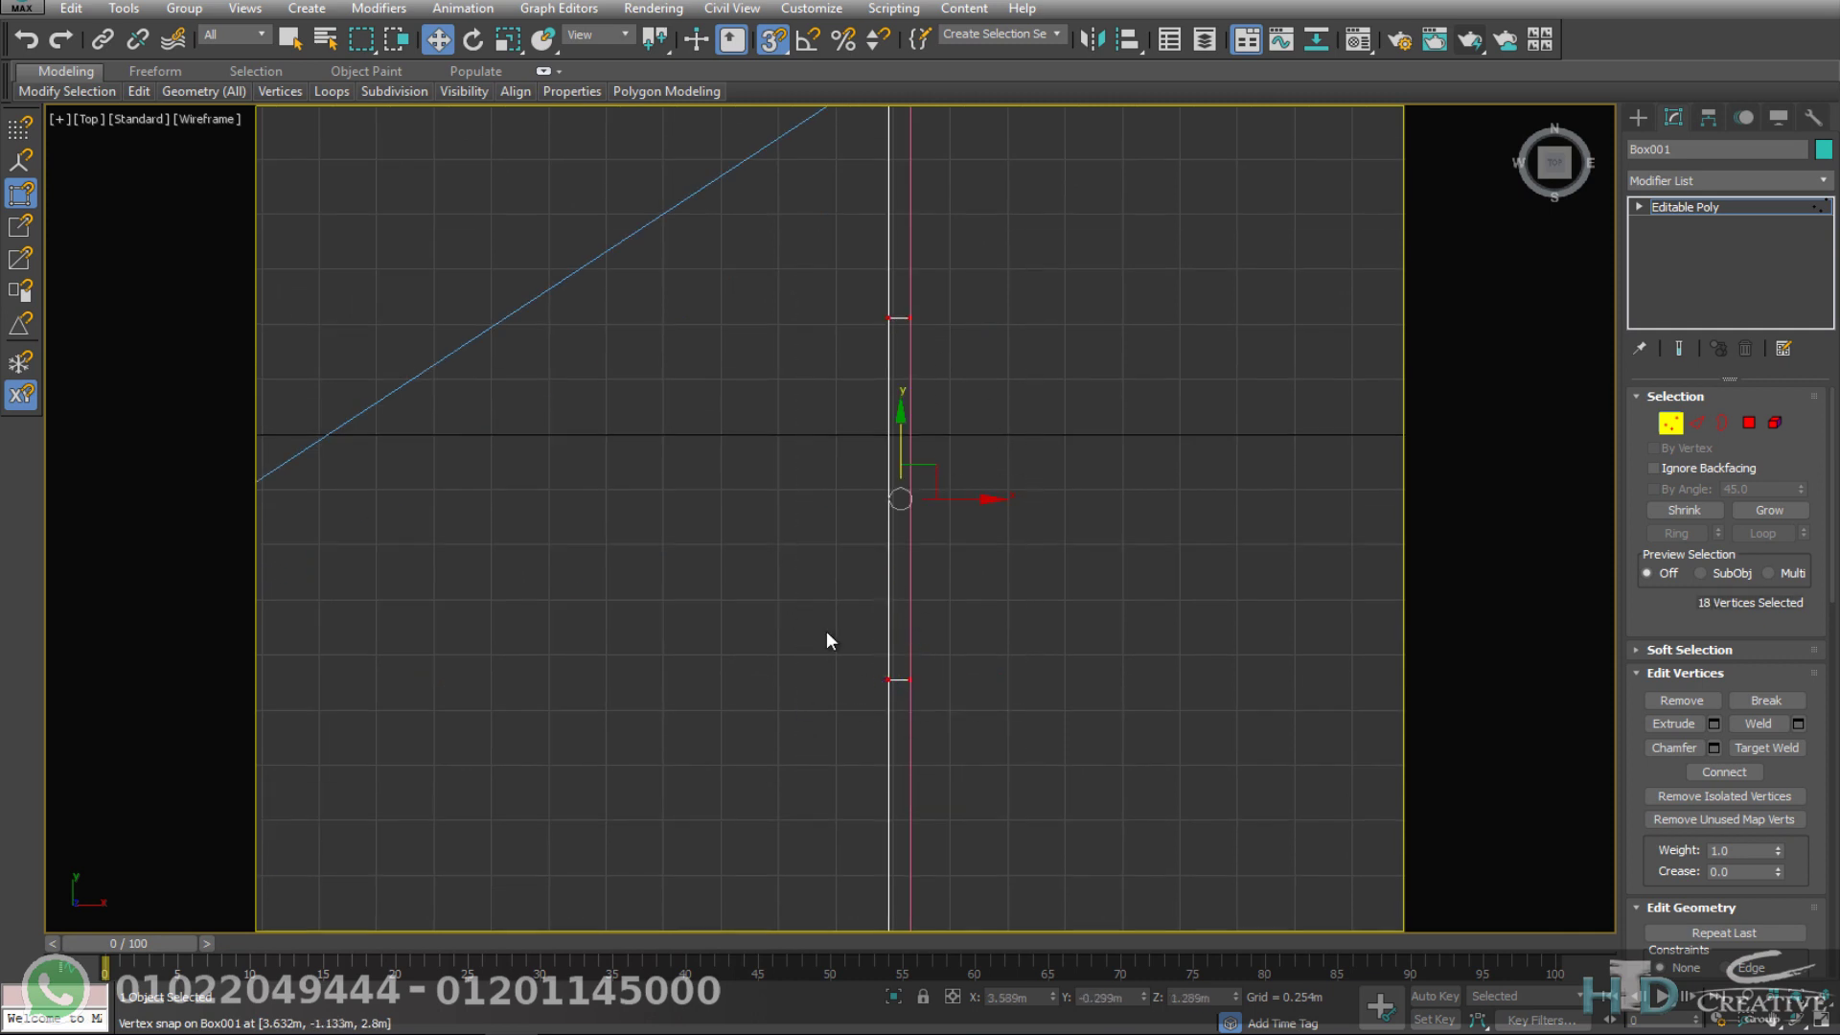
{"action": "key", "text": "r"}
{"action": "left_click_drag", "start_coordinate": [904, 399], "coordinate": [905, 410]}
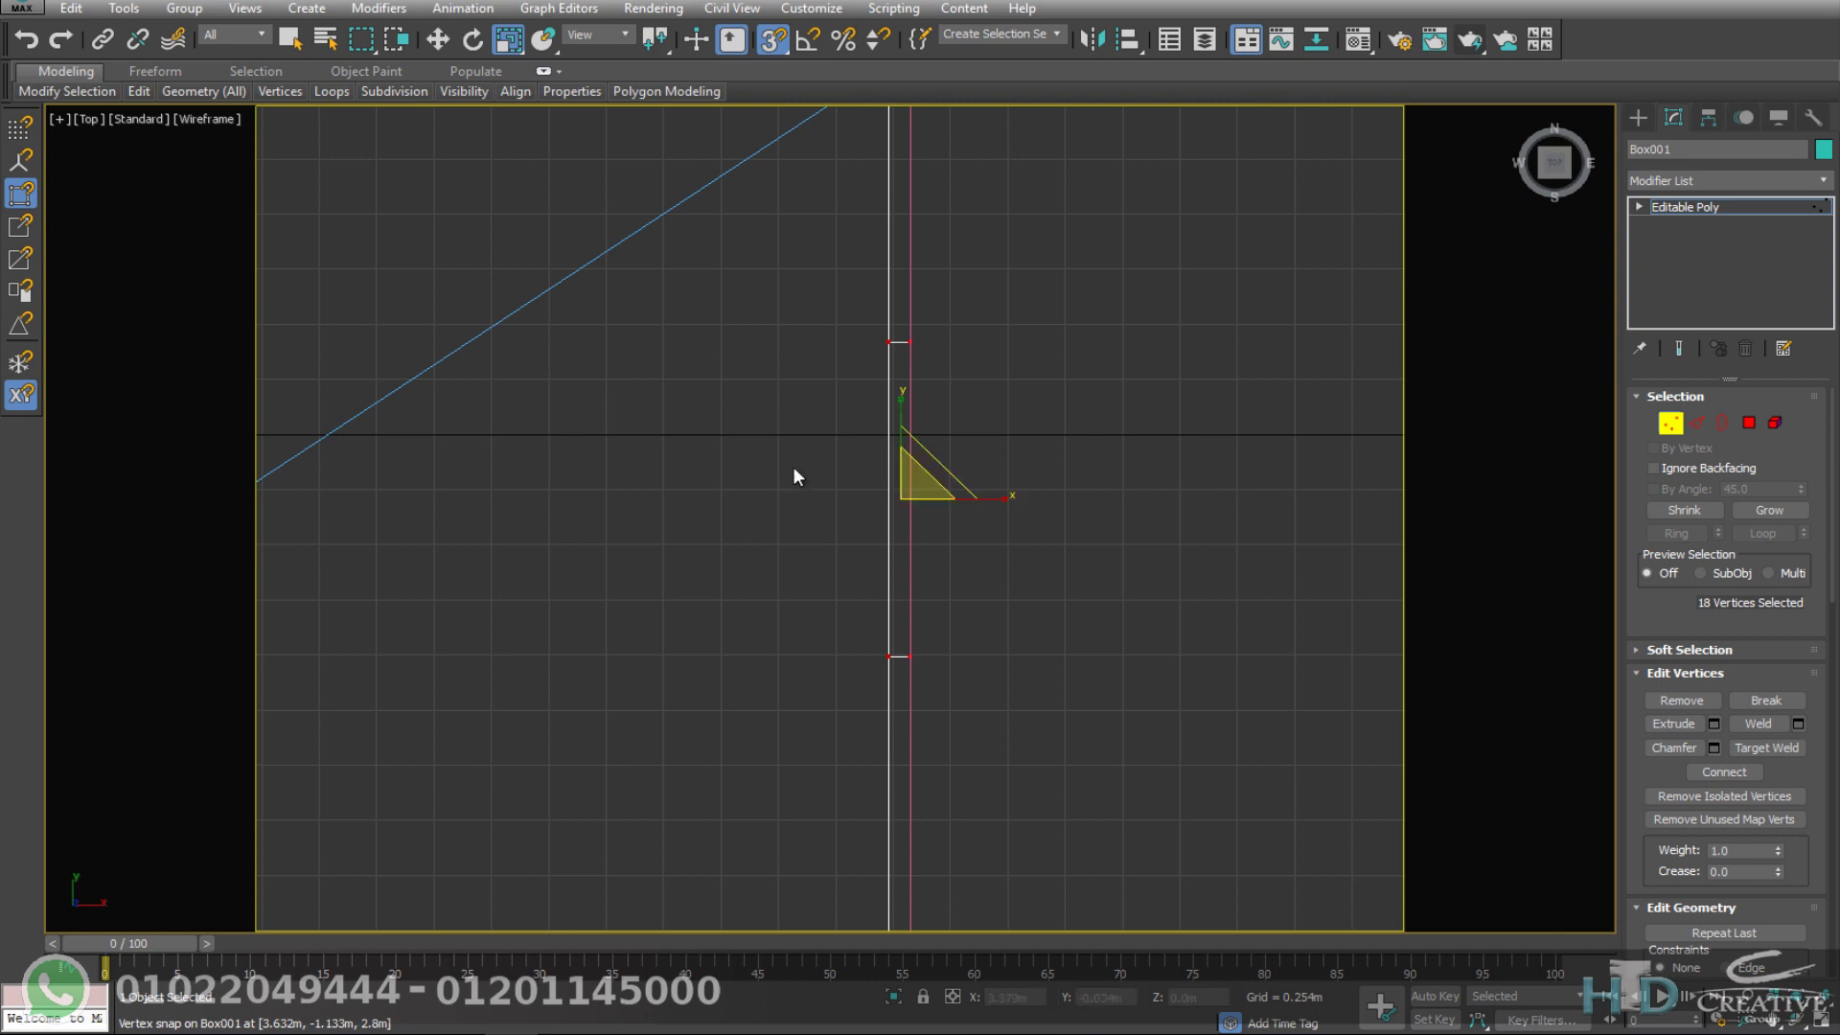
{"action": "key", "text": "c"}
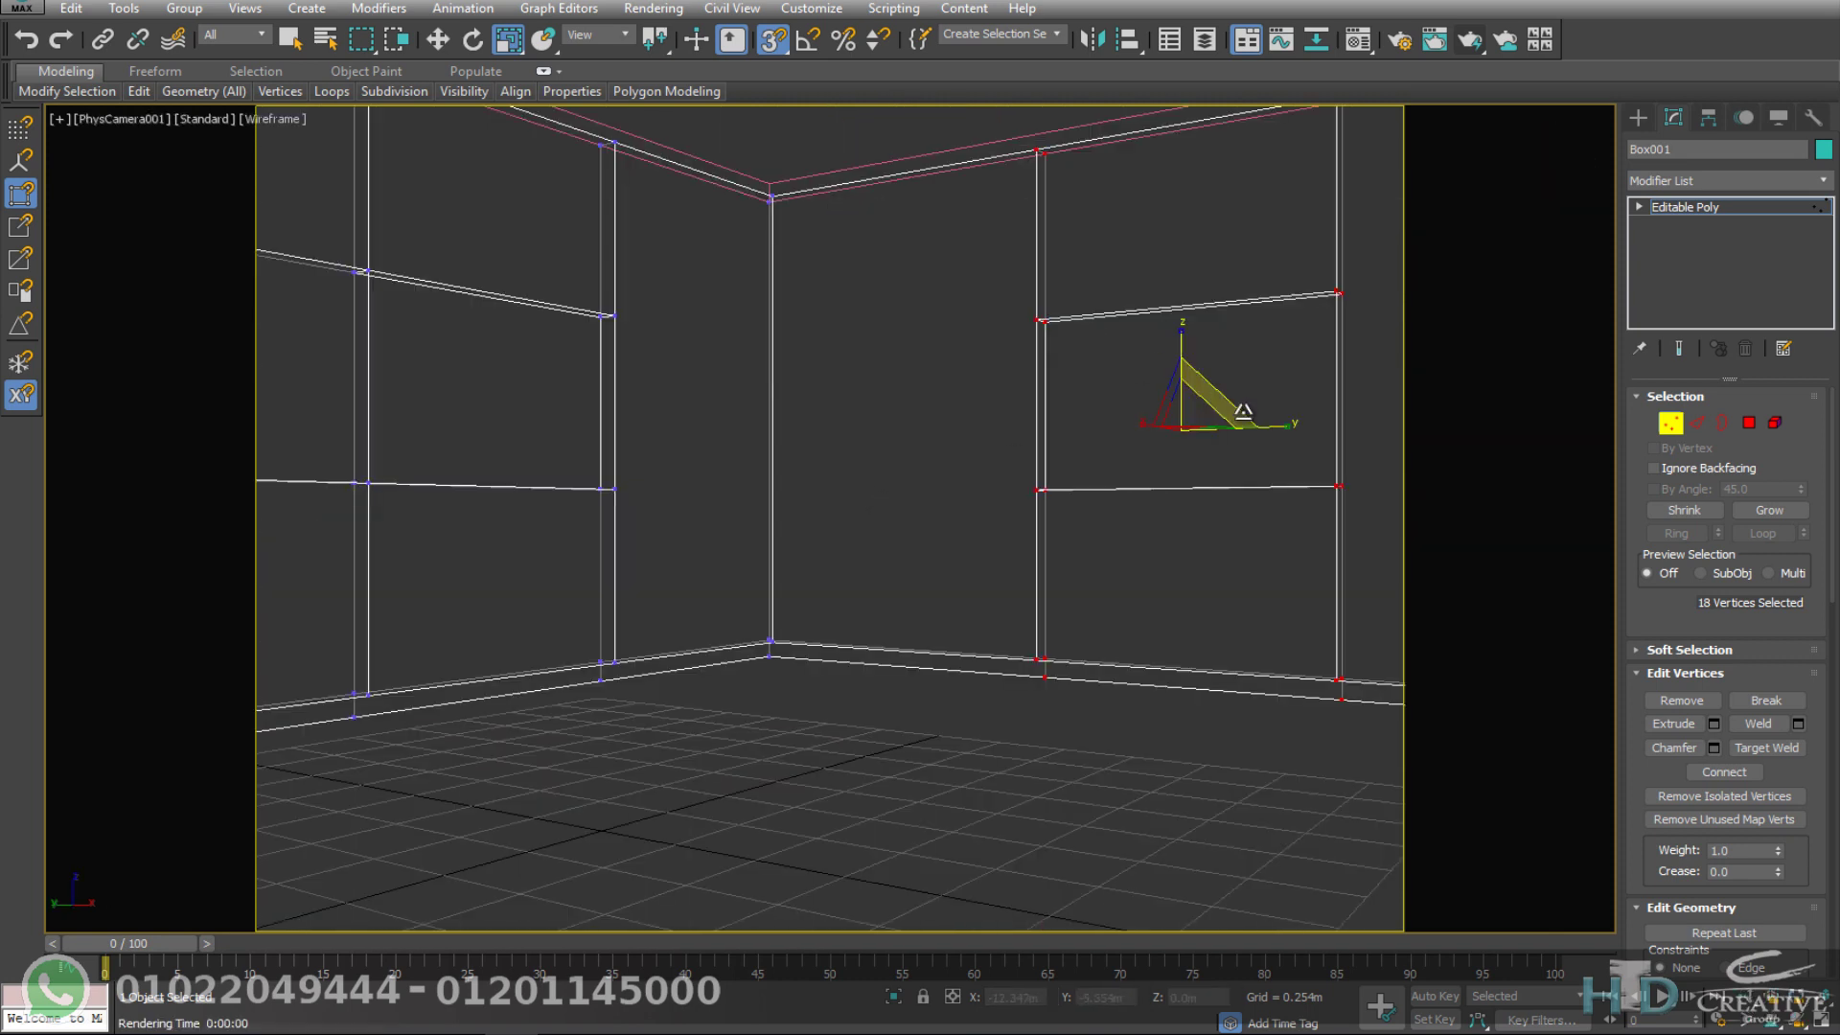
{"action": "left_click_drag", "start_coordinate": [1274, 426], "coordinate": [1284, 424]}
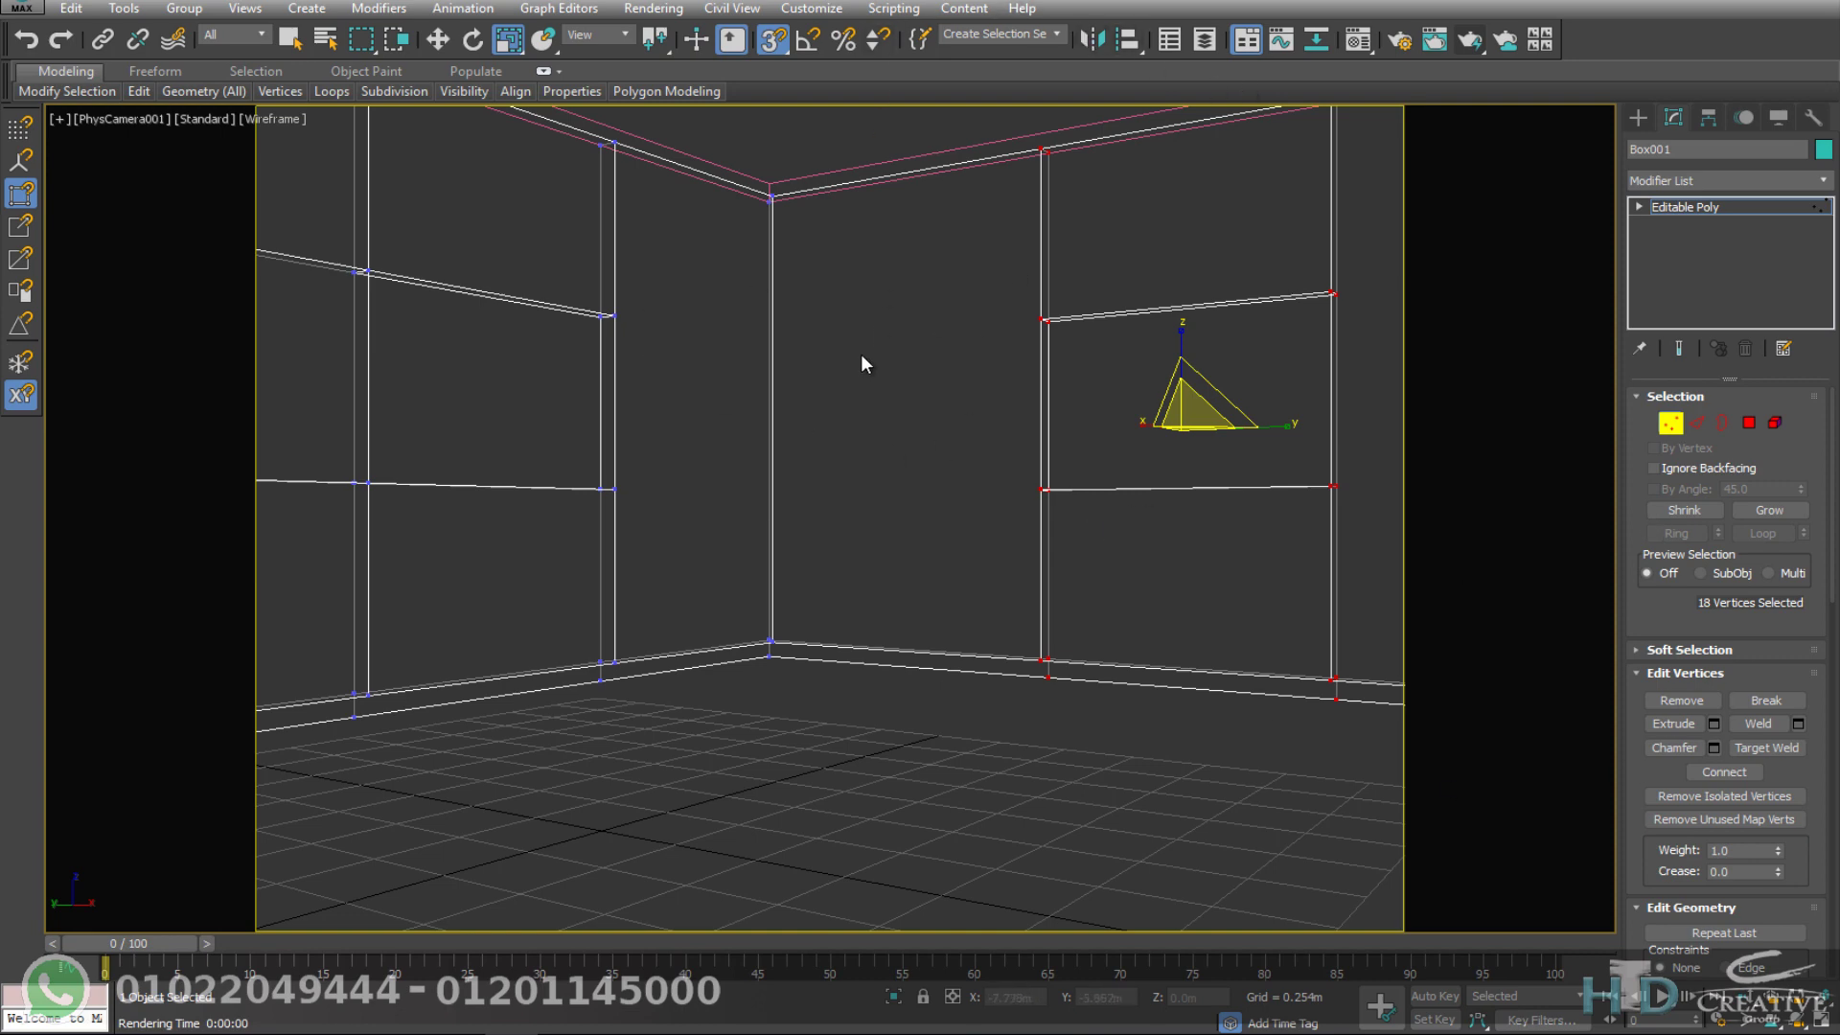
Step: Choose VRay Exposure Control under Environment and Effects, then deselect all vertices
{"action": "key", "text": "8"}
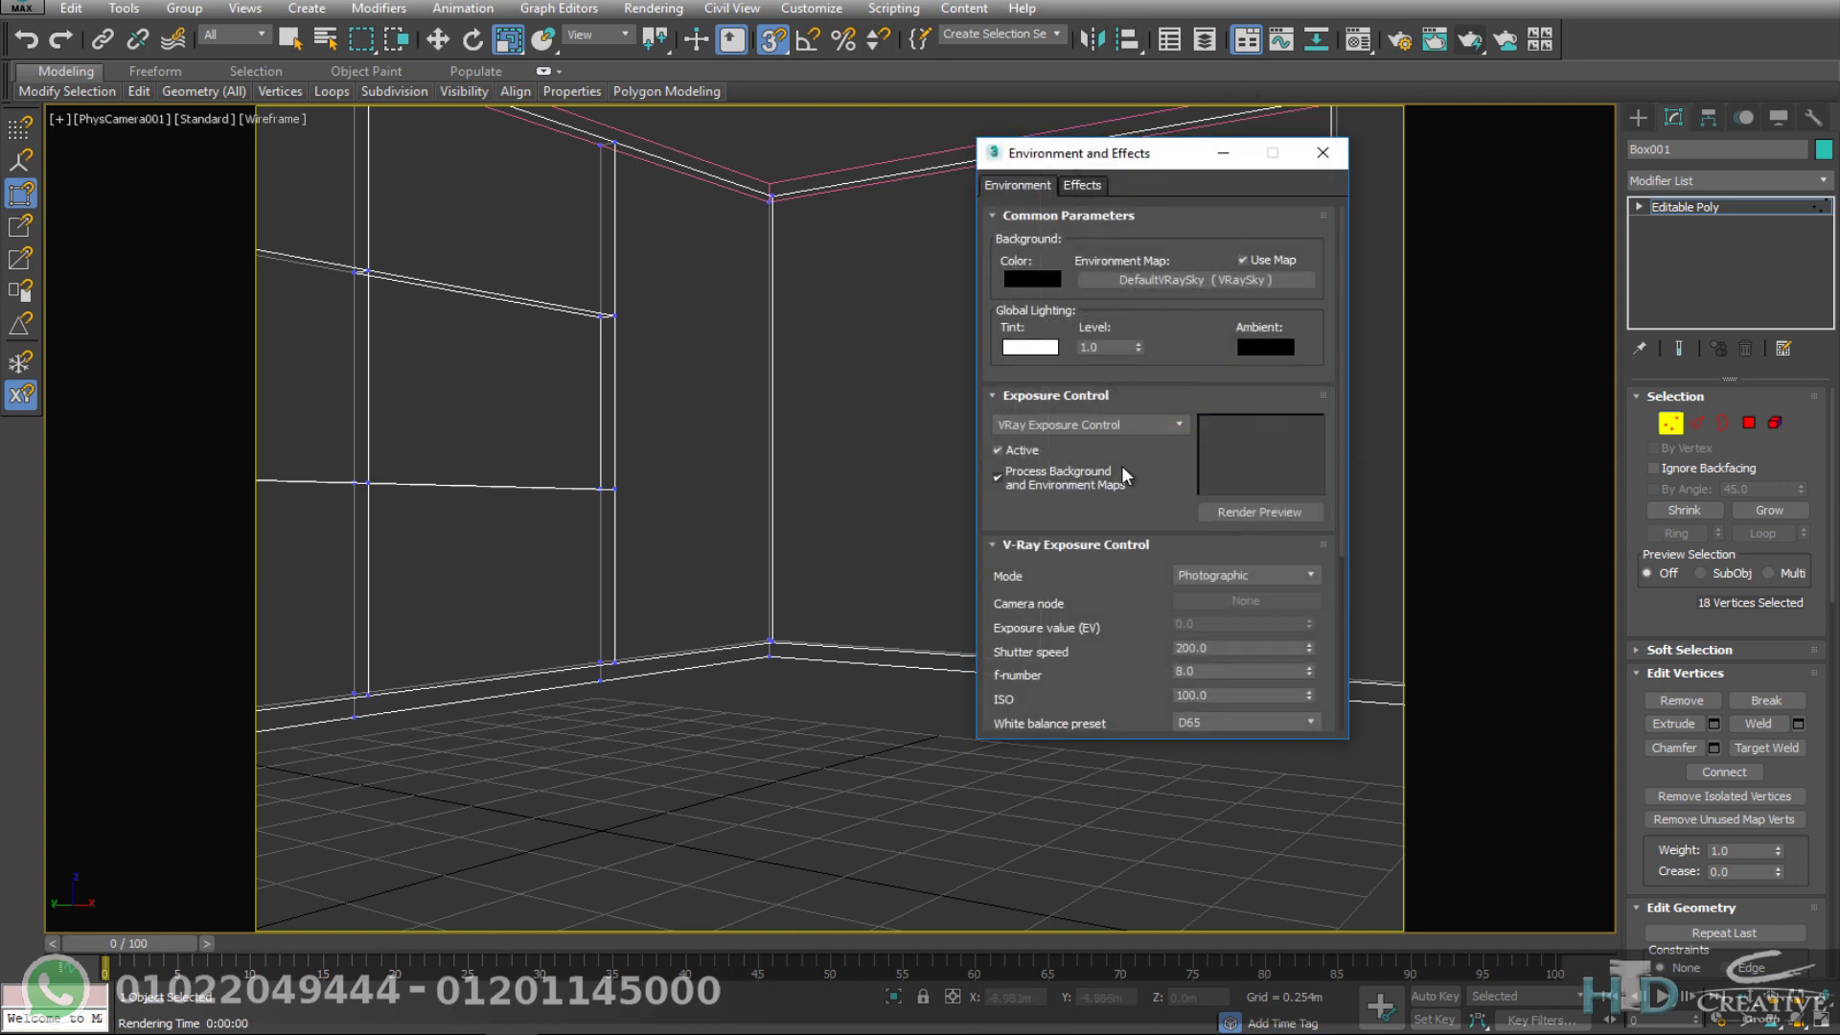
{"action": "left_click", "coordinate": [1081, 423]}
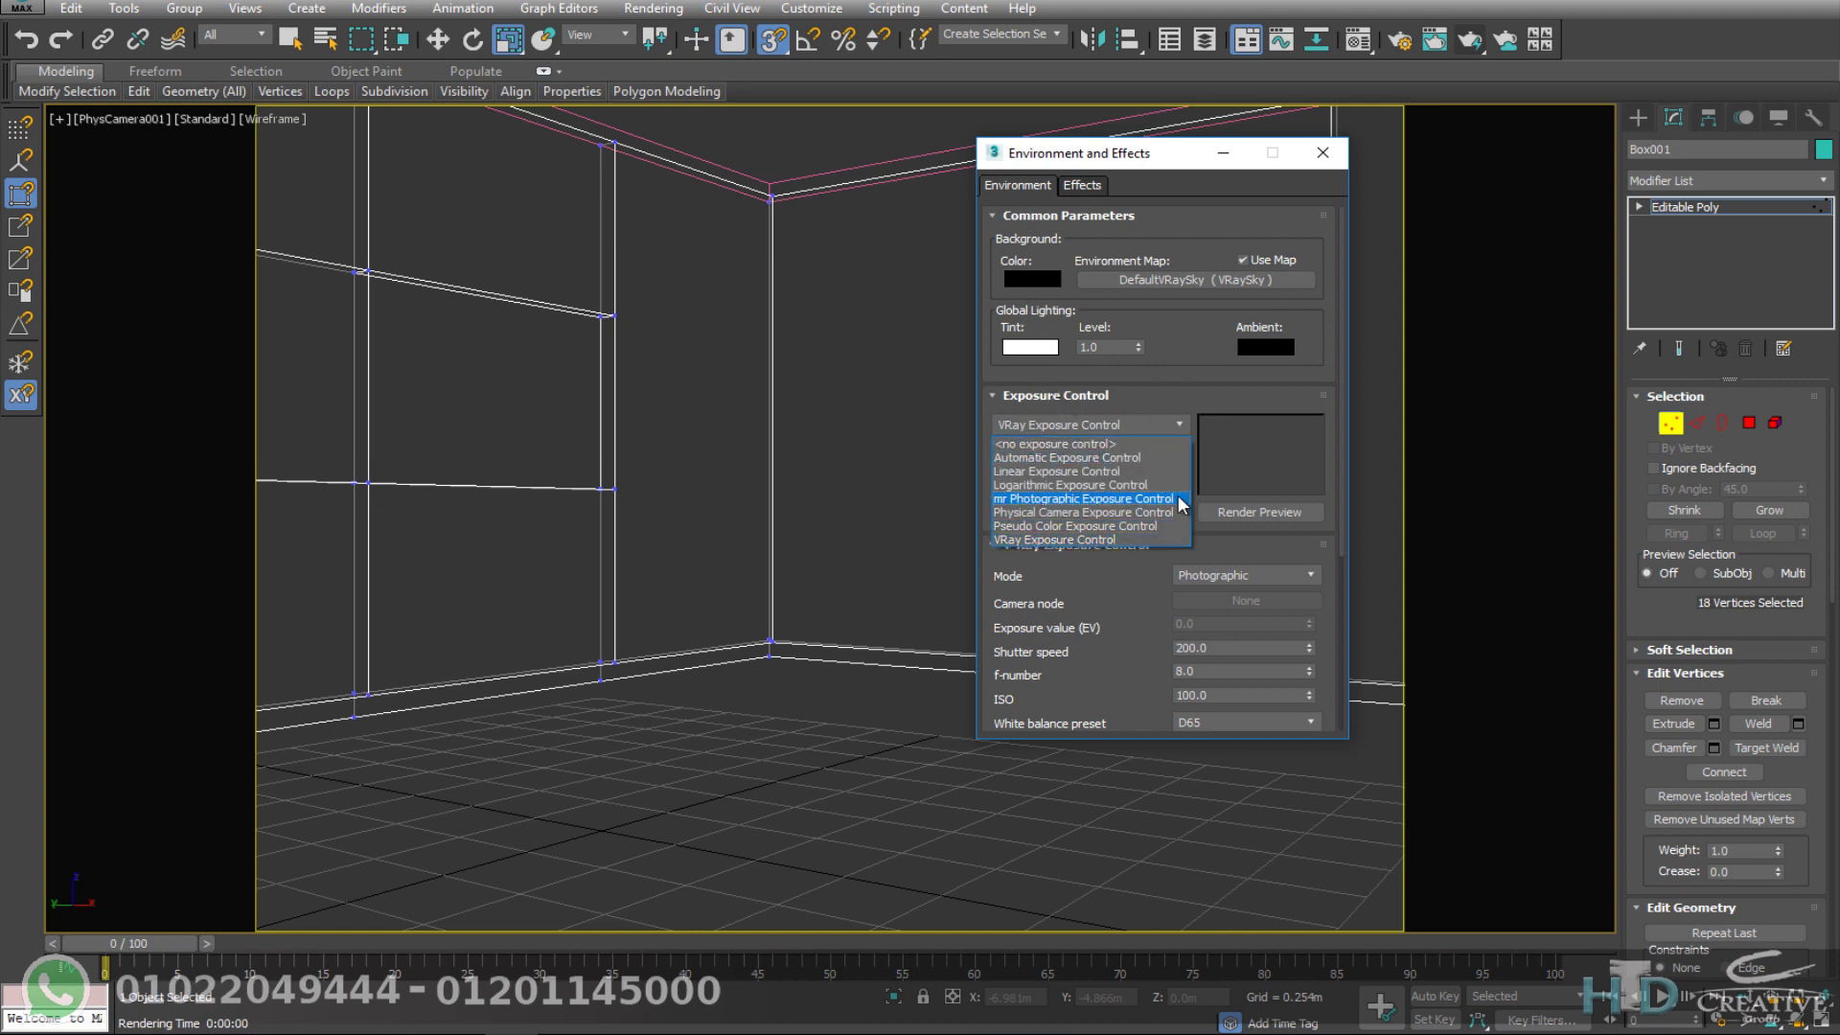
{"action": "left_click", "coordinate": [1051, 539]}
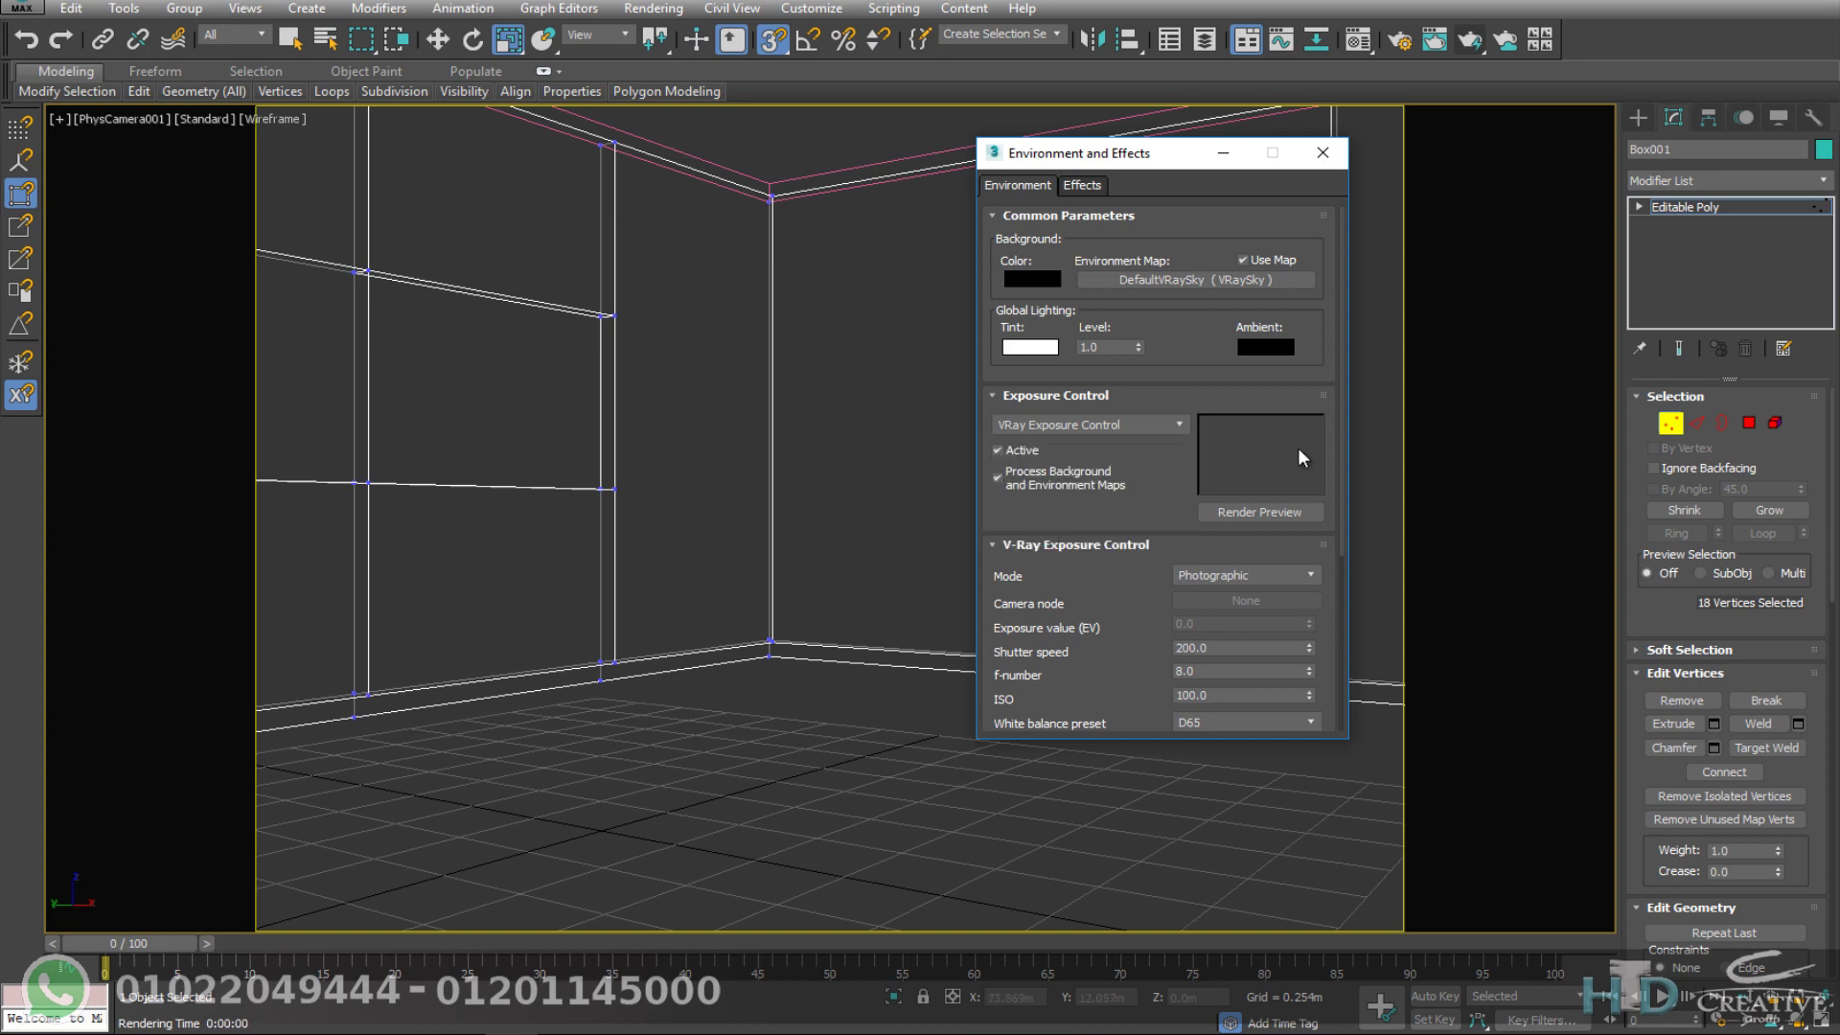
{"action": "left_click", "coordinate": [1330, 156]}
{"action": "left_click", "coordinate": [906, 661]}
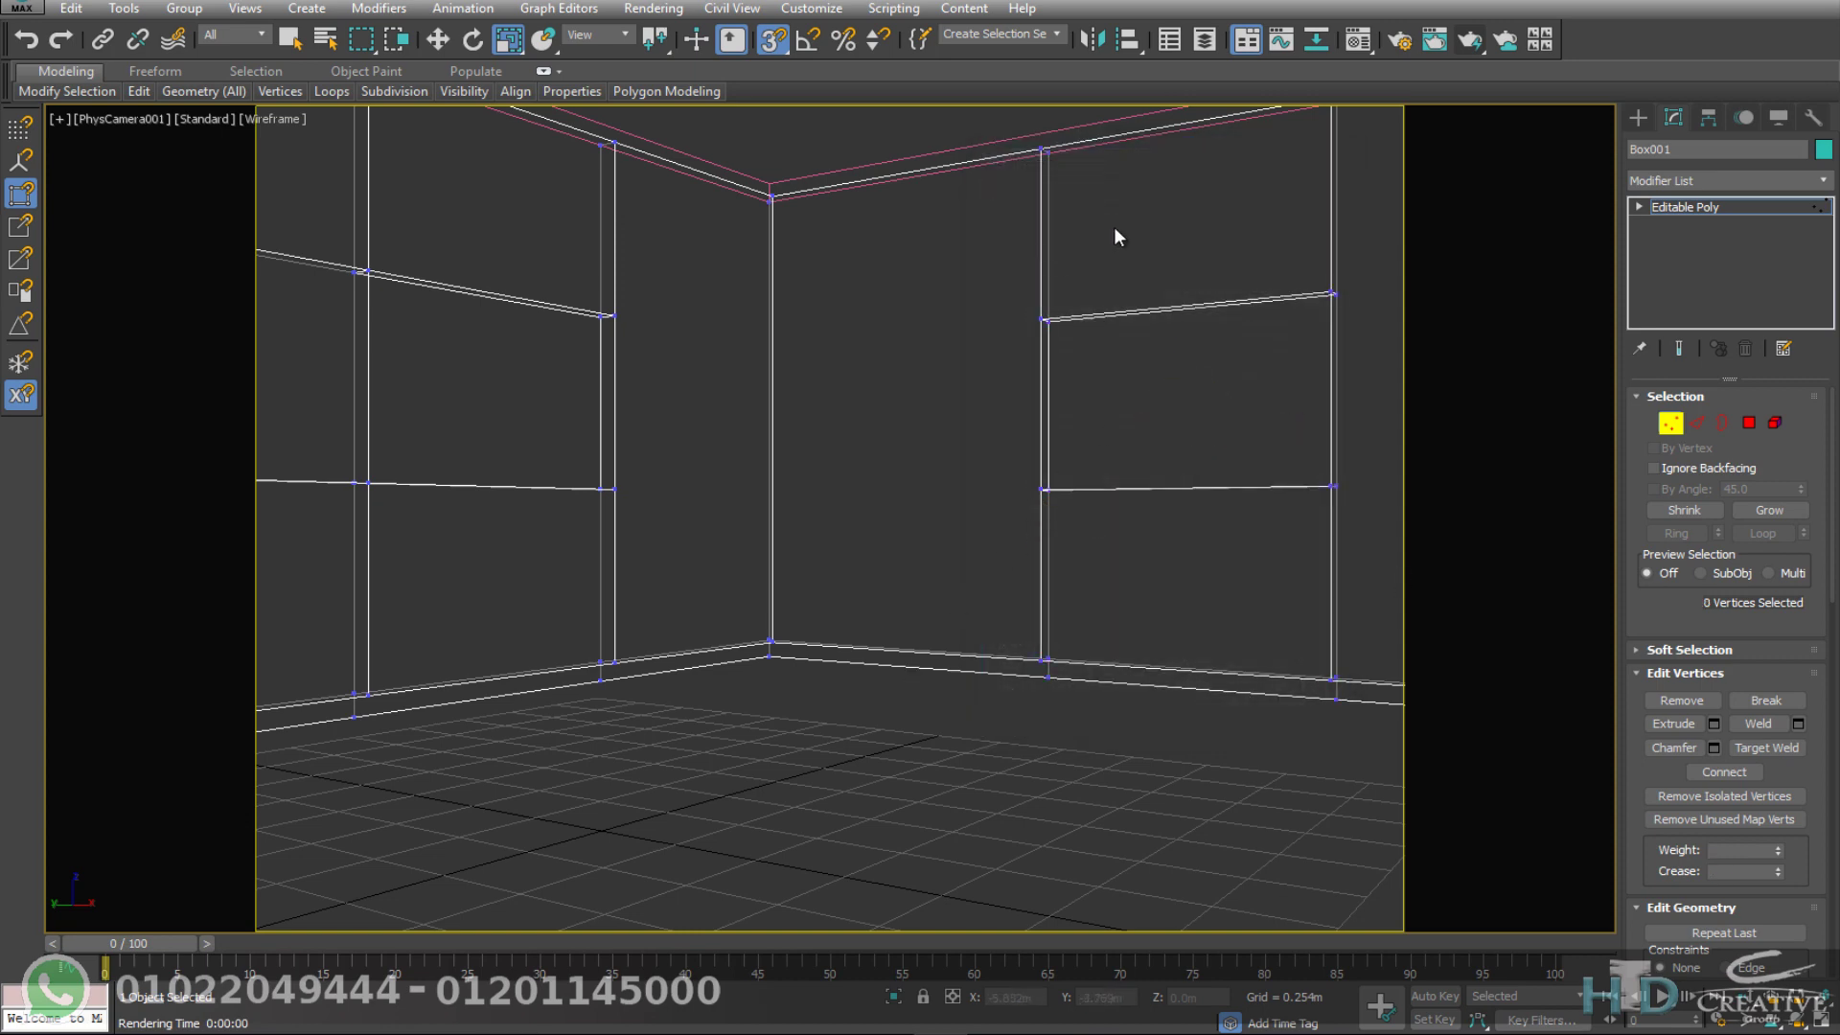
{"action": "left_click", "coordinate": [653, 7]}
{"action": "left_click", "coordinate": [716, 103]}
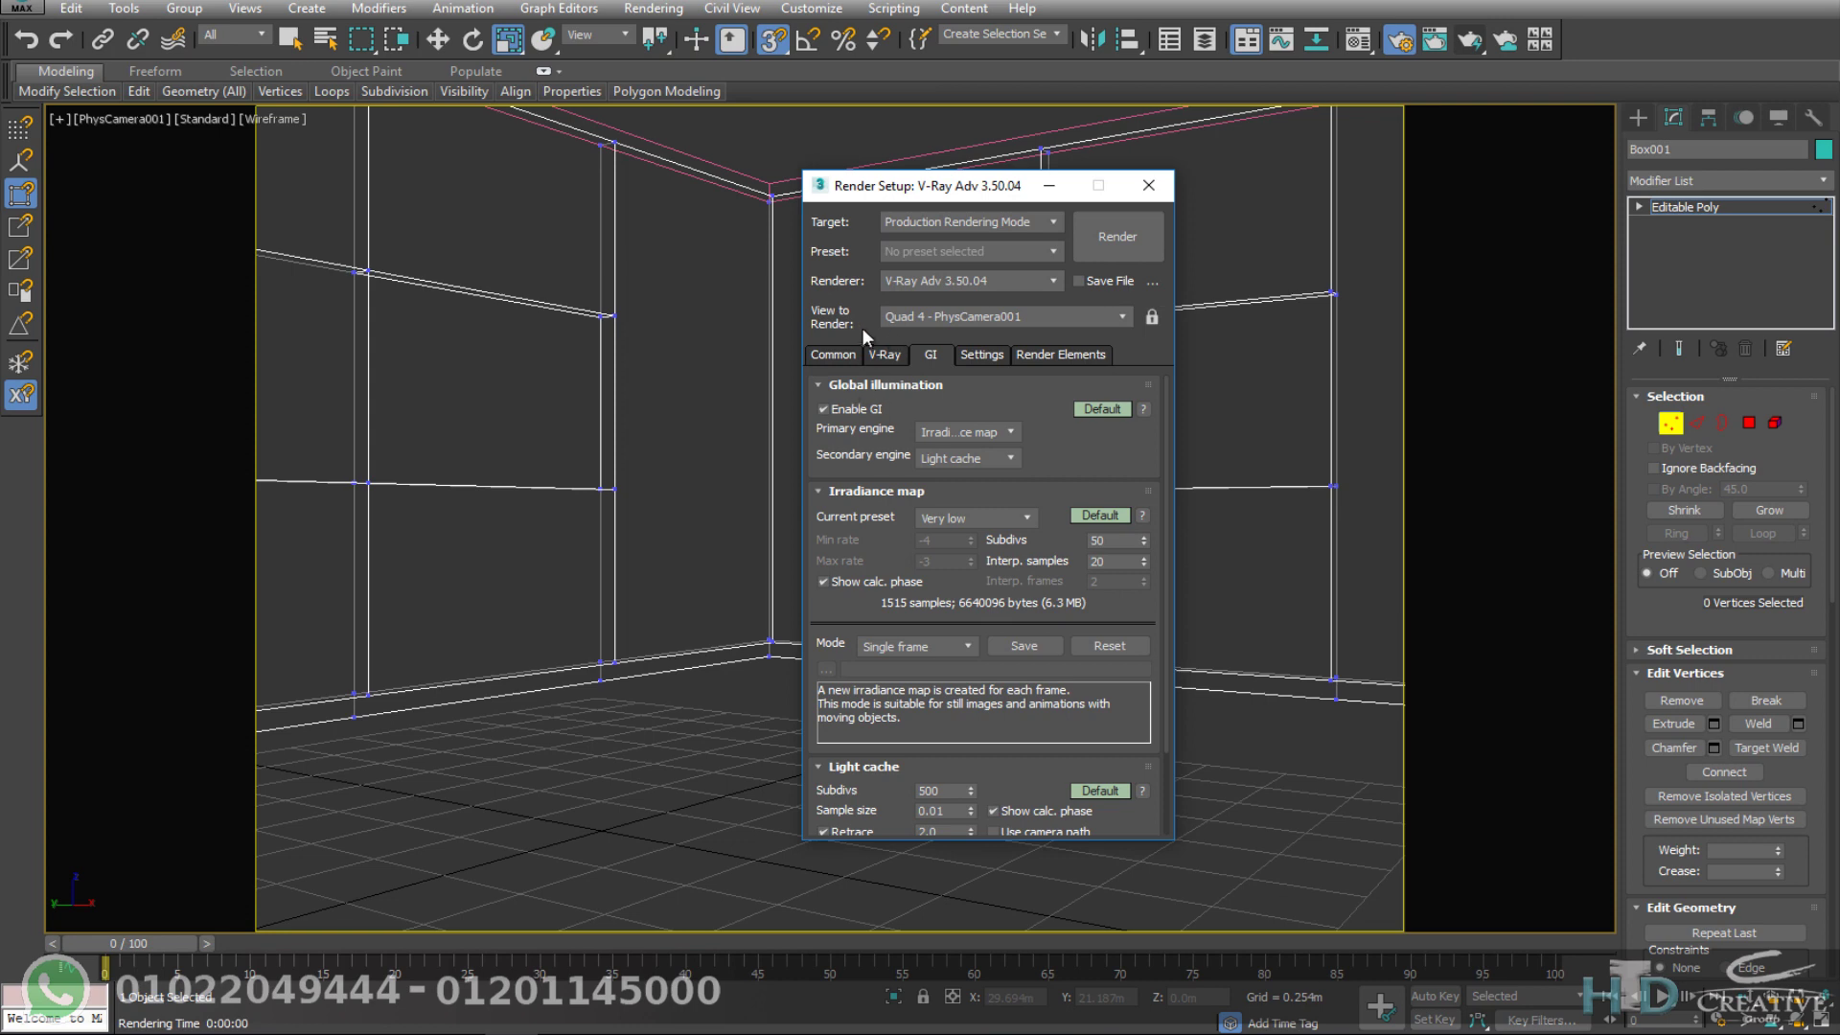
{"action": "left_click", "coordinate": [833, 354]}
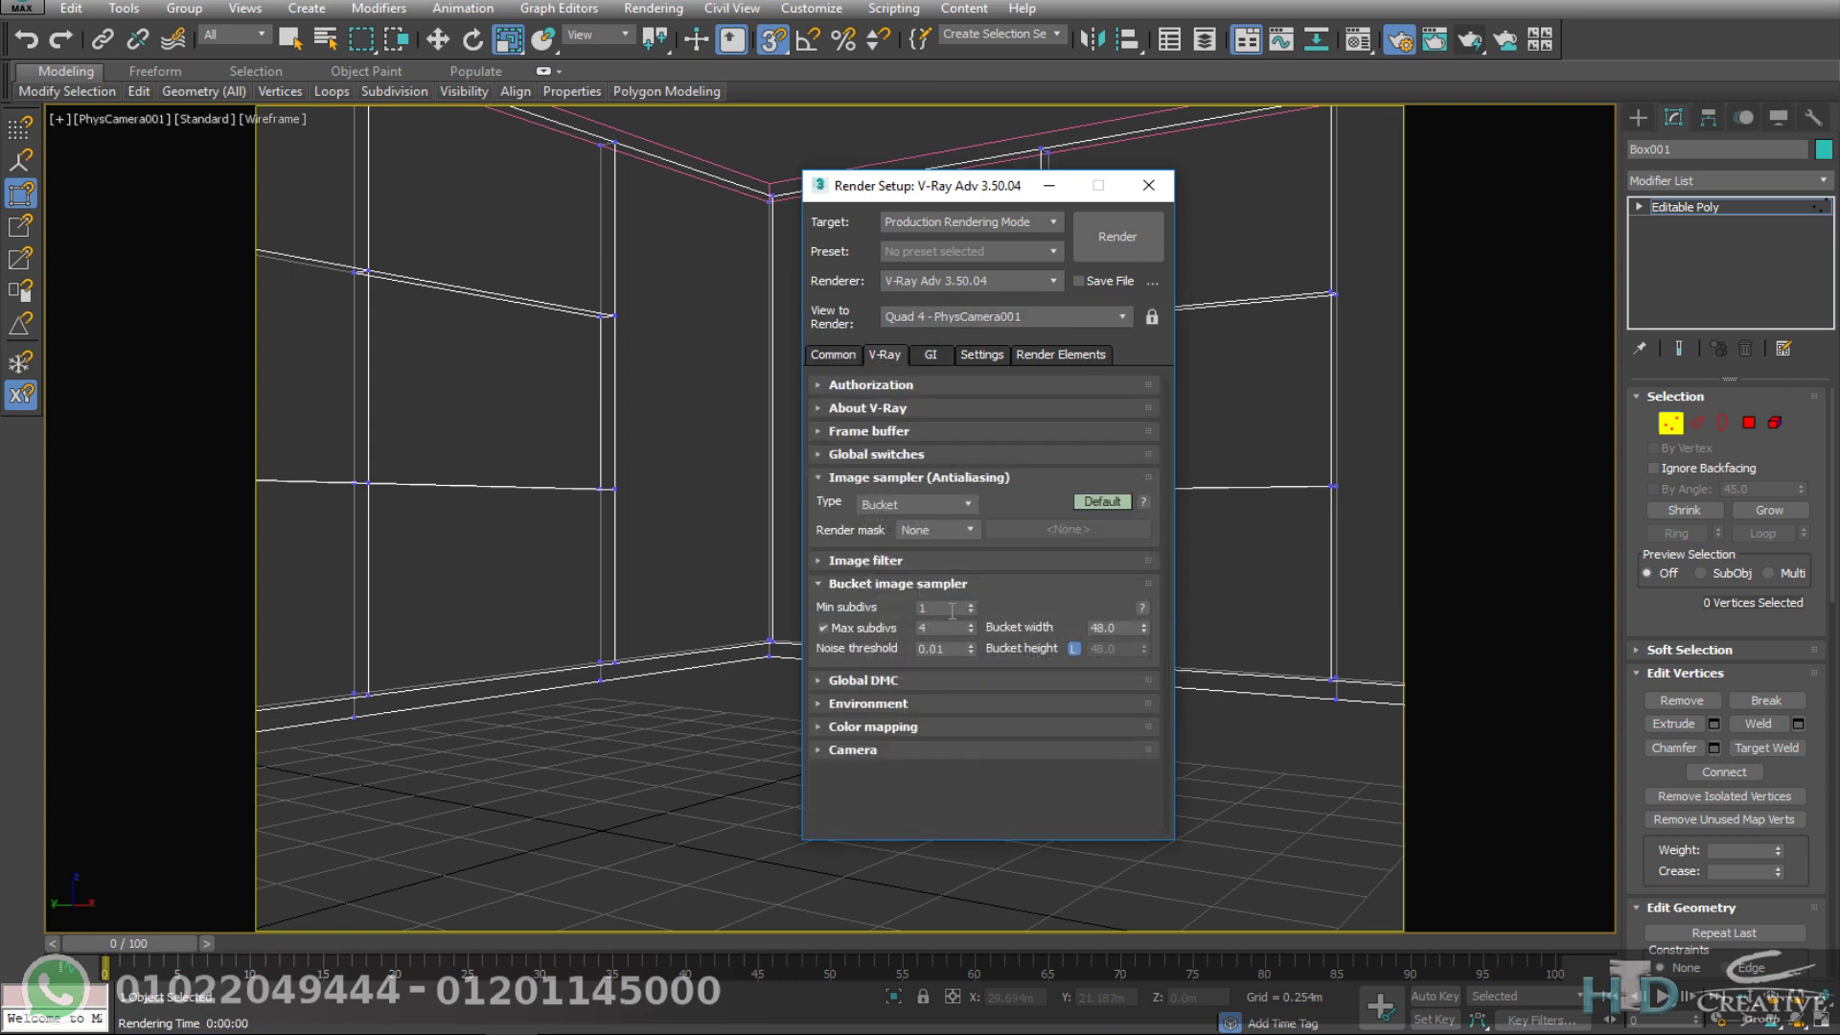
{"action": "double_click", "coordinate": [927, 628]}
{"action": "left_click", "coordinate": [930, 354]}
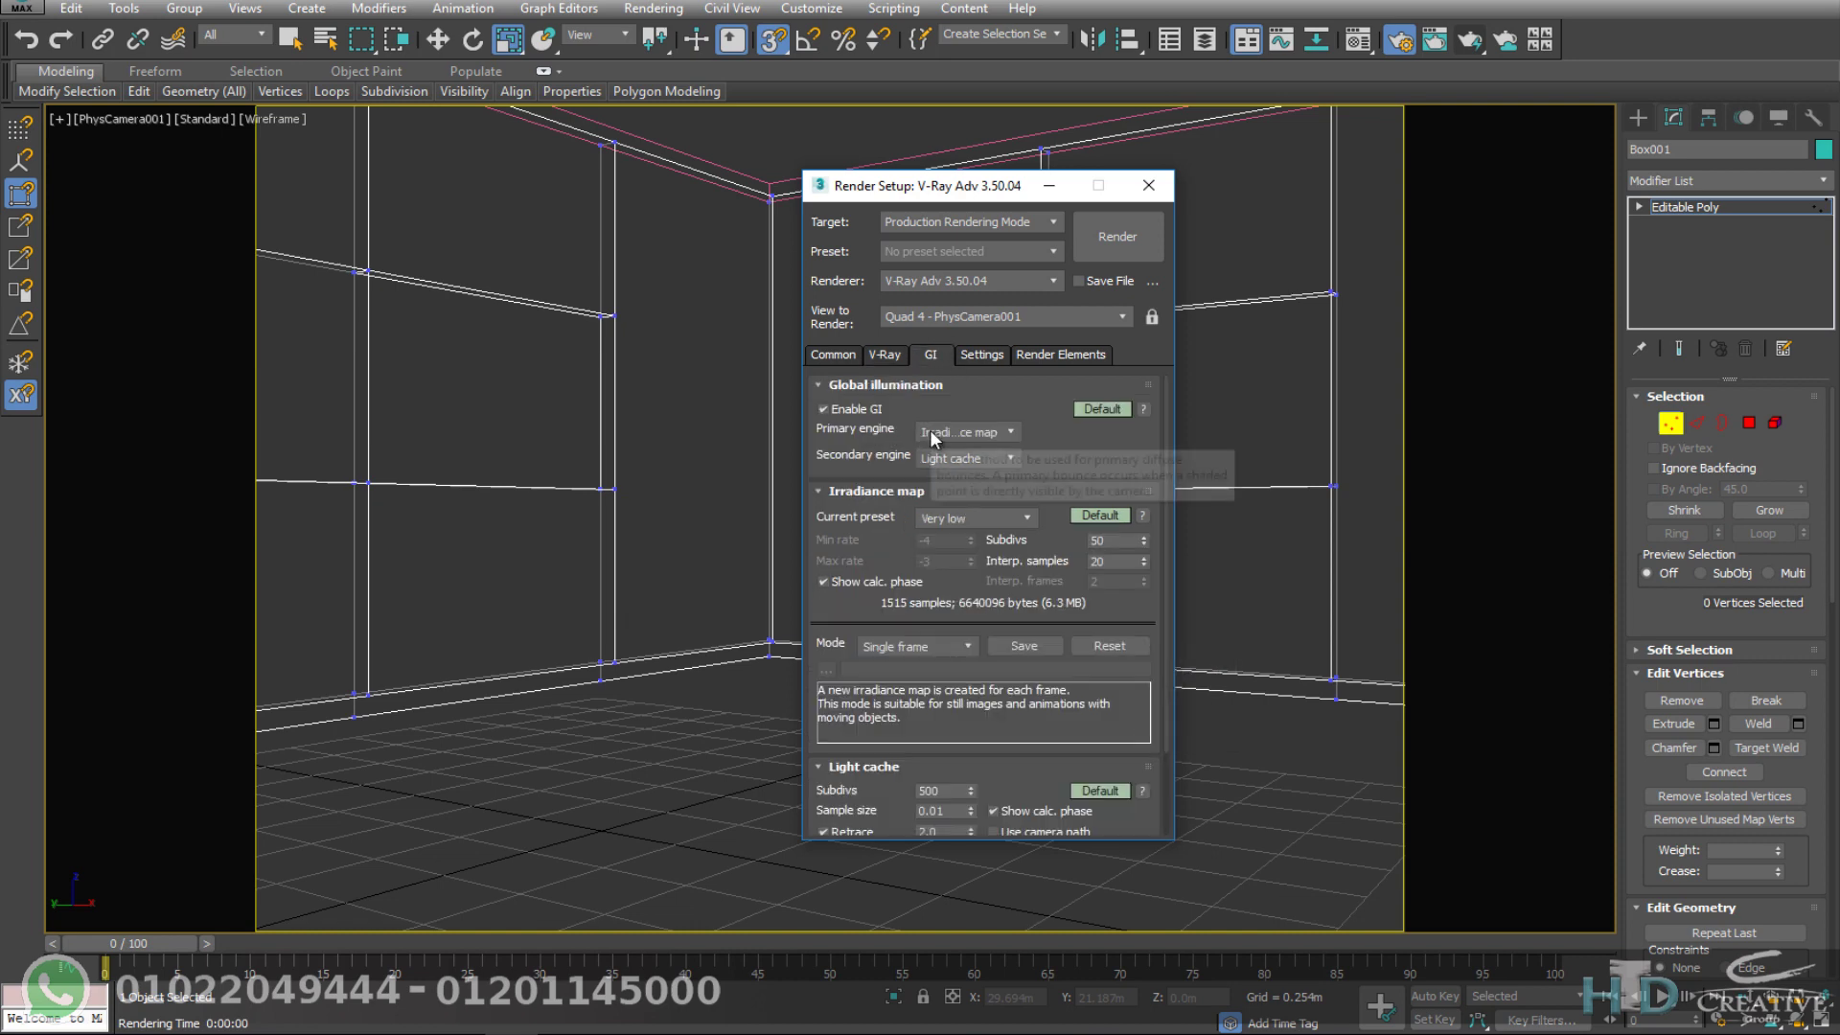
{"action": "left_click", "coordinate": [958, 431]}
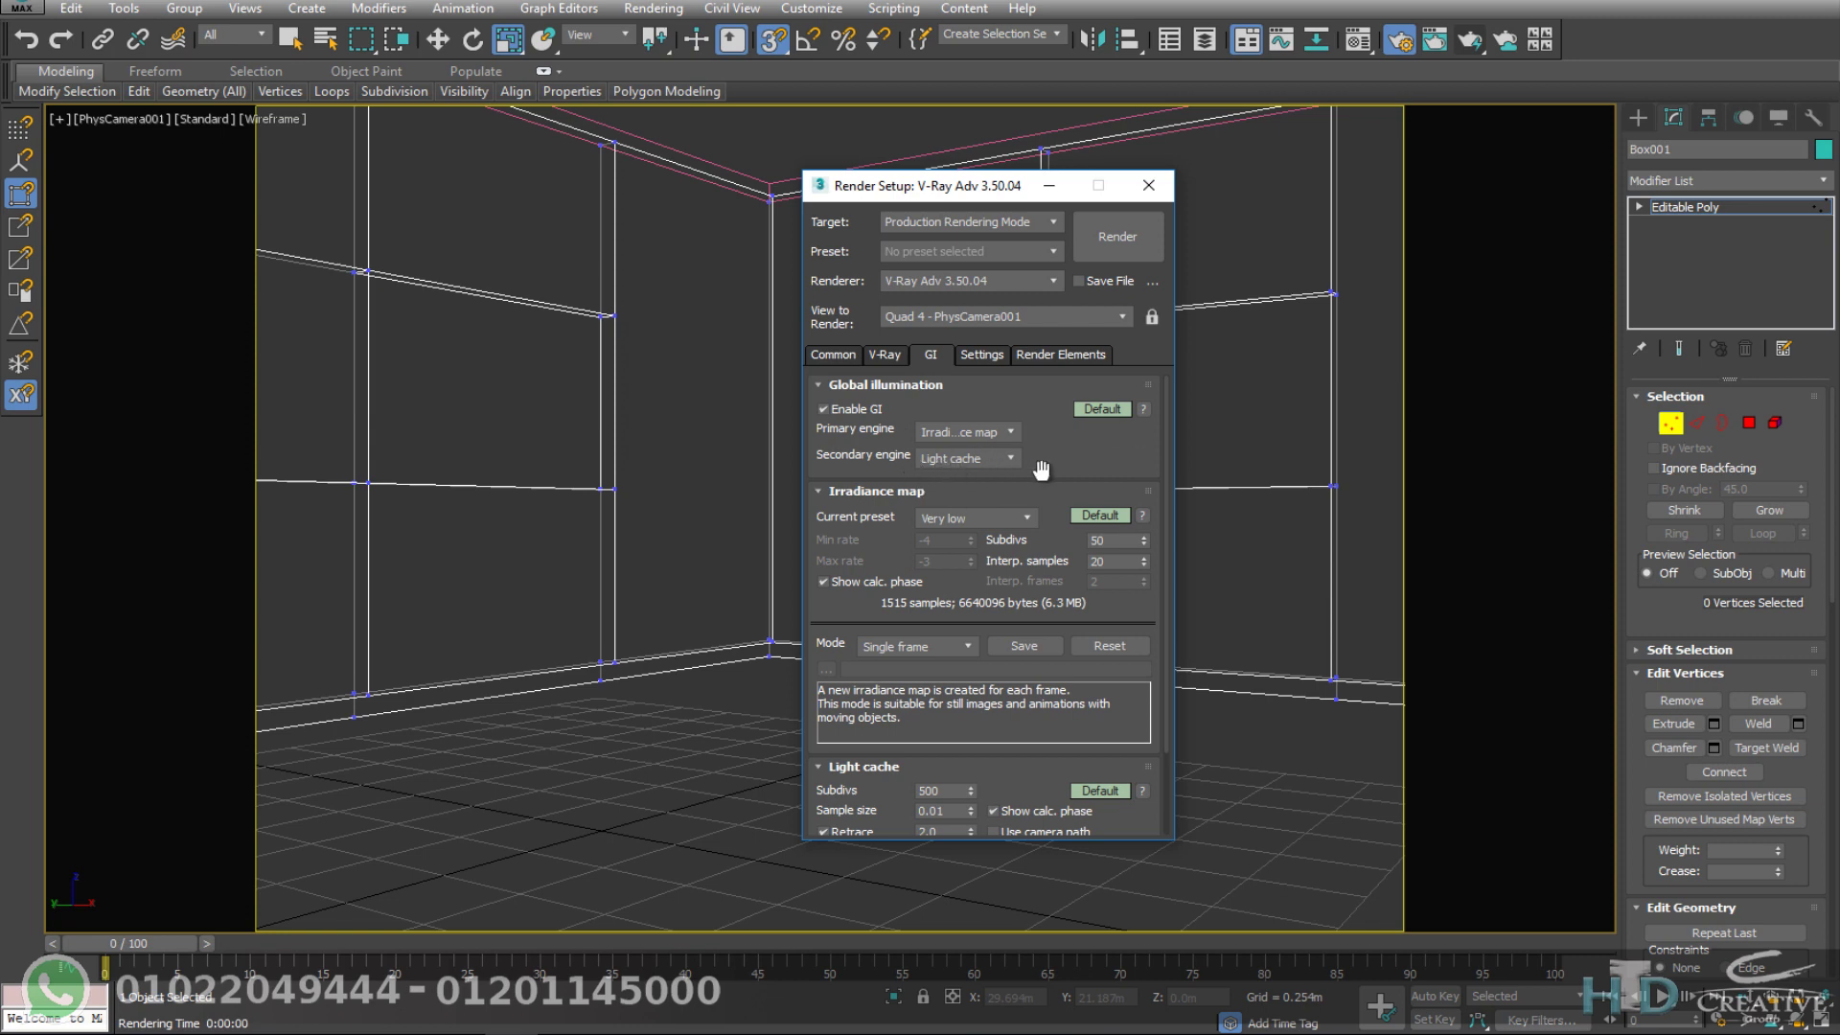
{"action": "left_click_drag", "start_coordinate": [1041, 469], "coordinate": [1051, 384]}
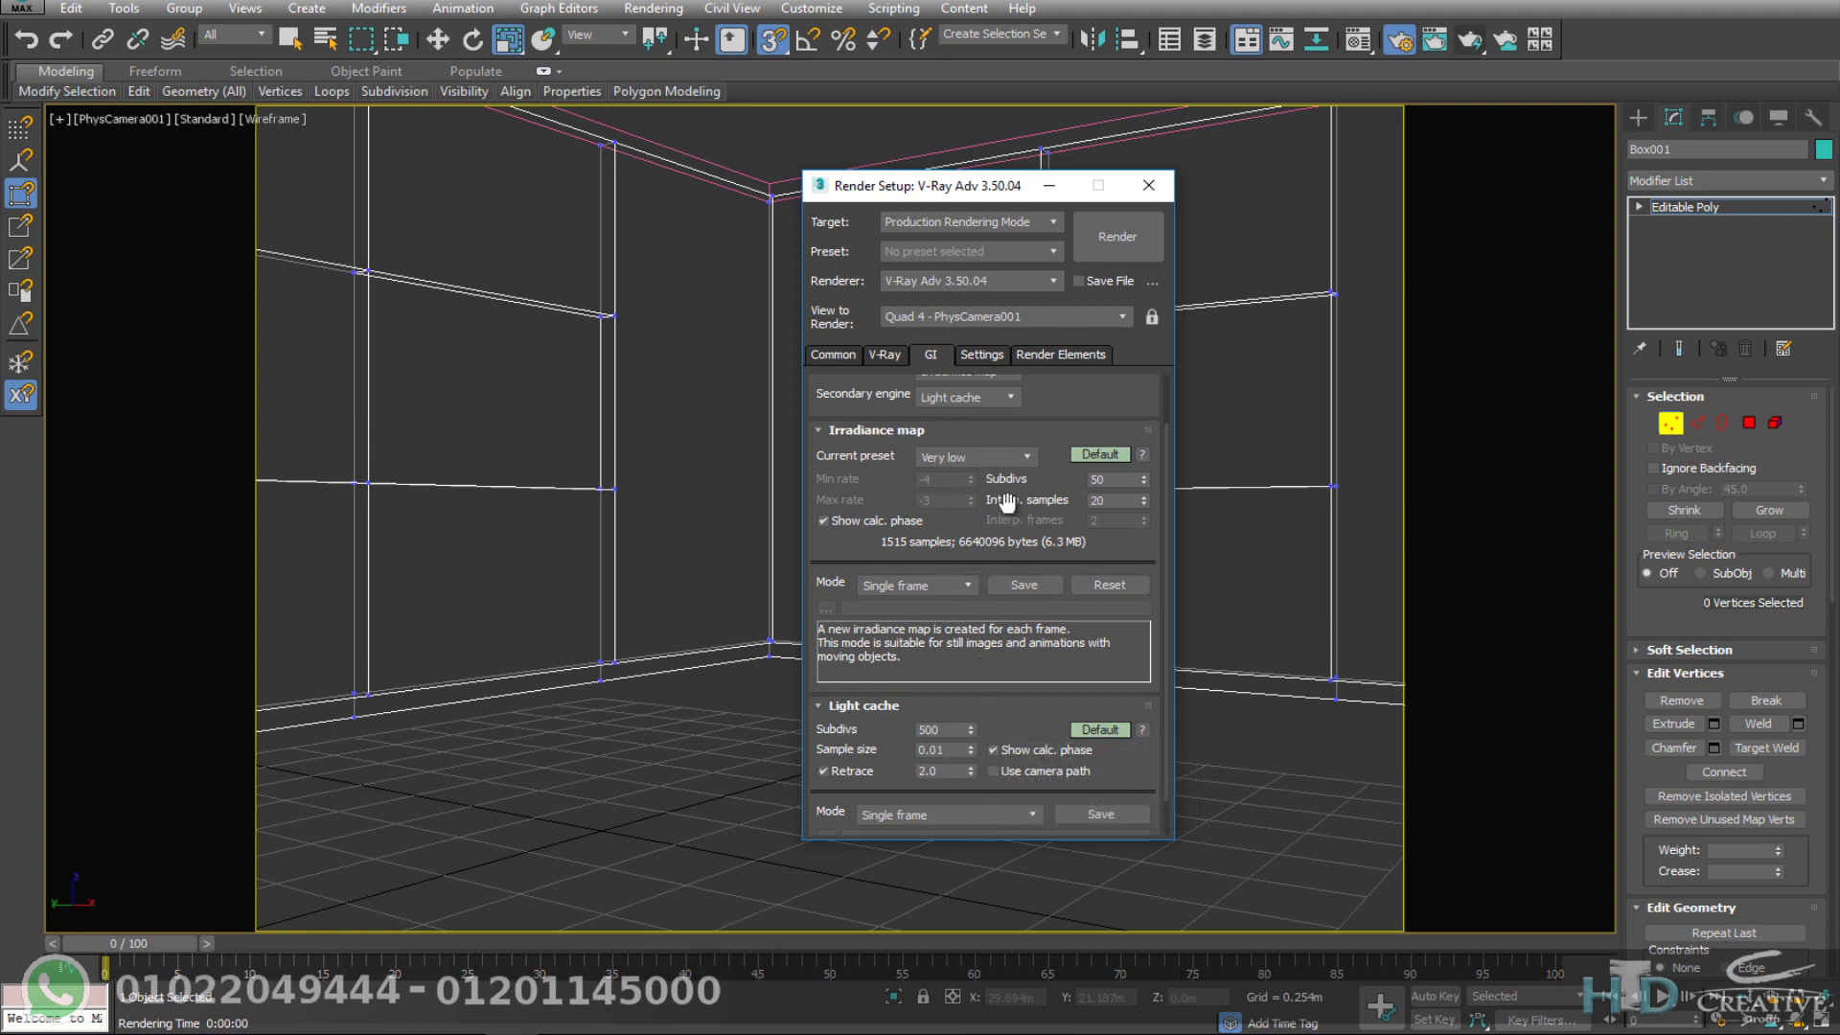
Step: Close render settings and place a Dome-type V-Ray light, VRayLight001, beside the room in Top view
{"action": "left_click", "coordinate": [1148, 185]}
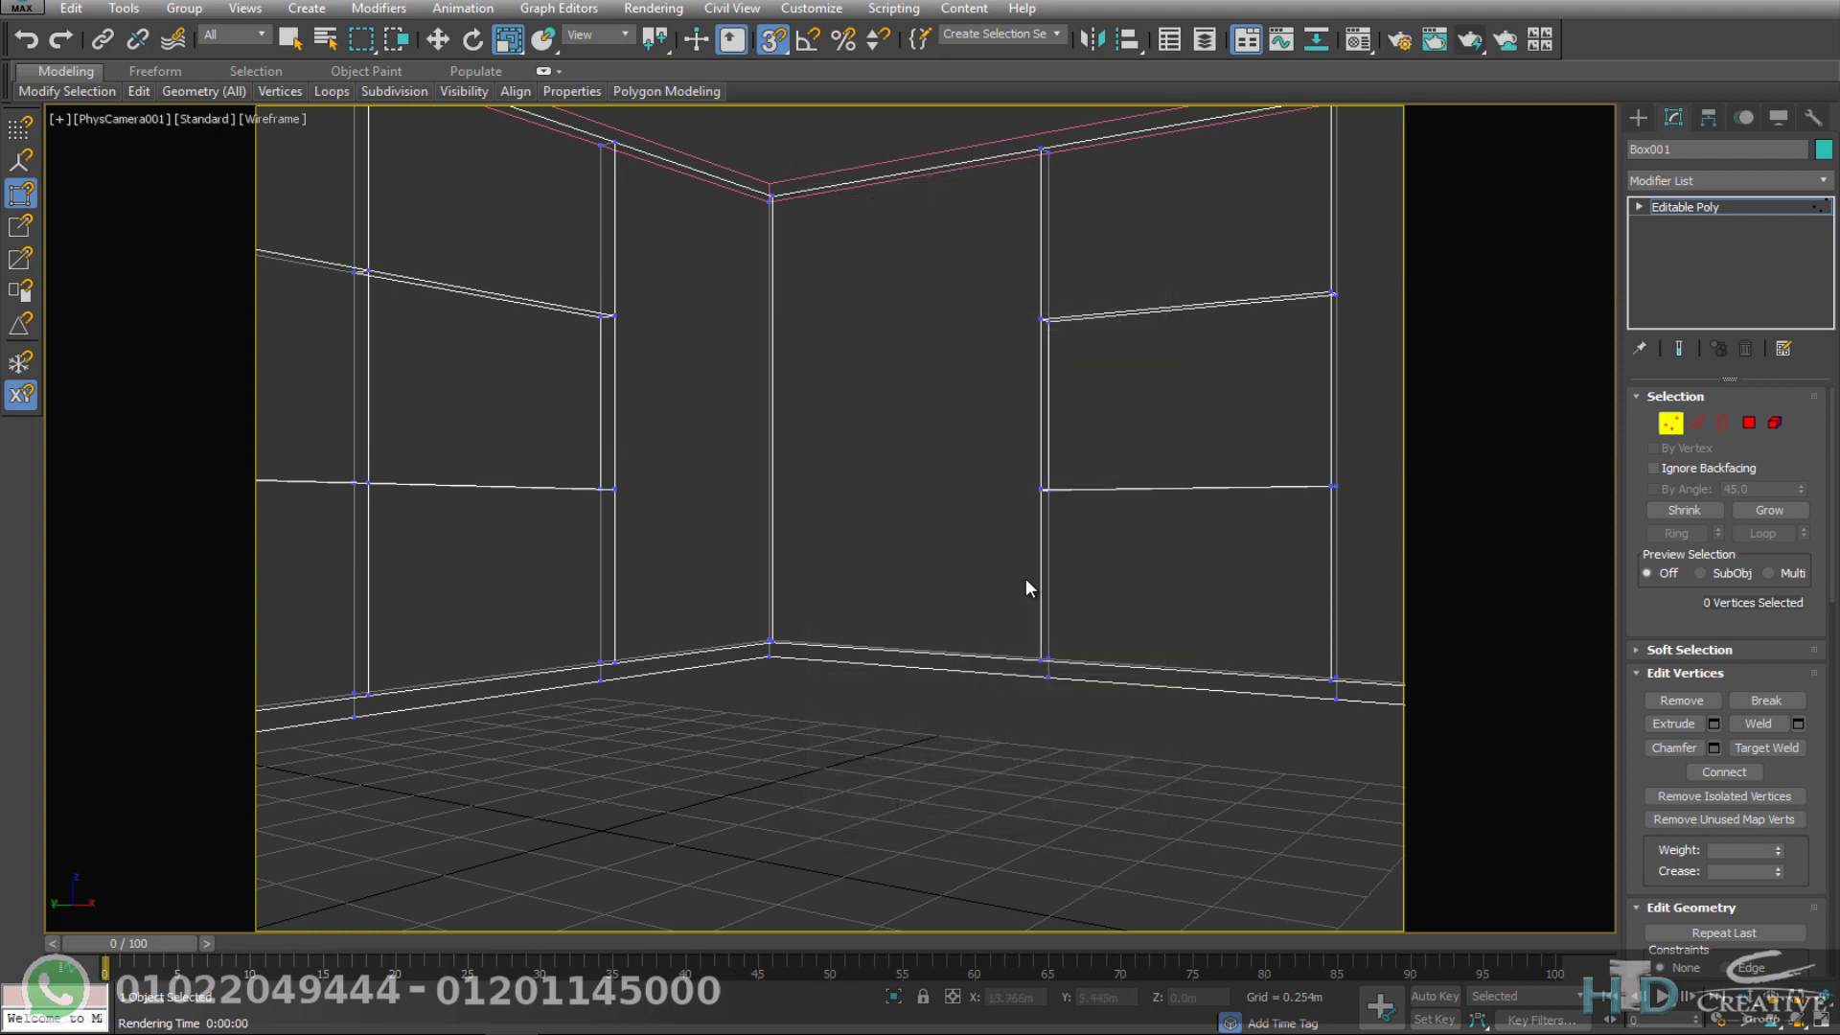
{"action": "key", "text": "t"}
{"action": "middle_click_drag", "start_coordinate": [845, 487], "coordinate": [813, 484]}
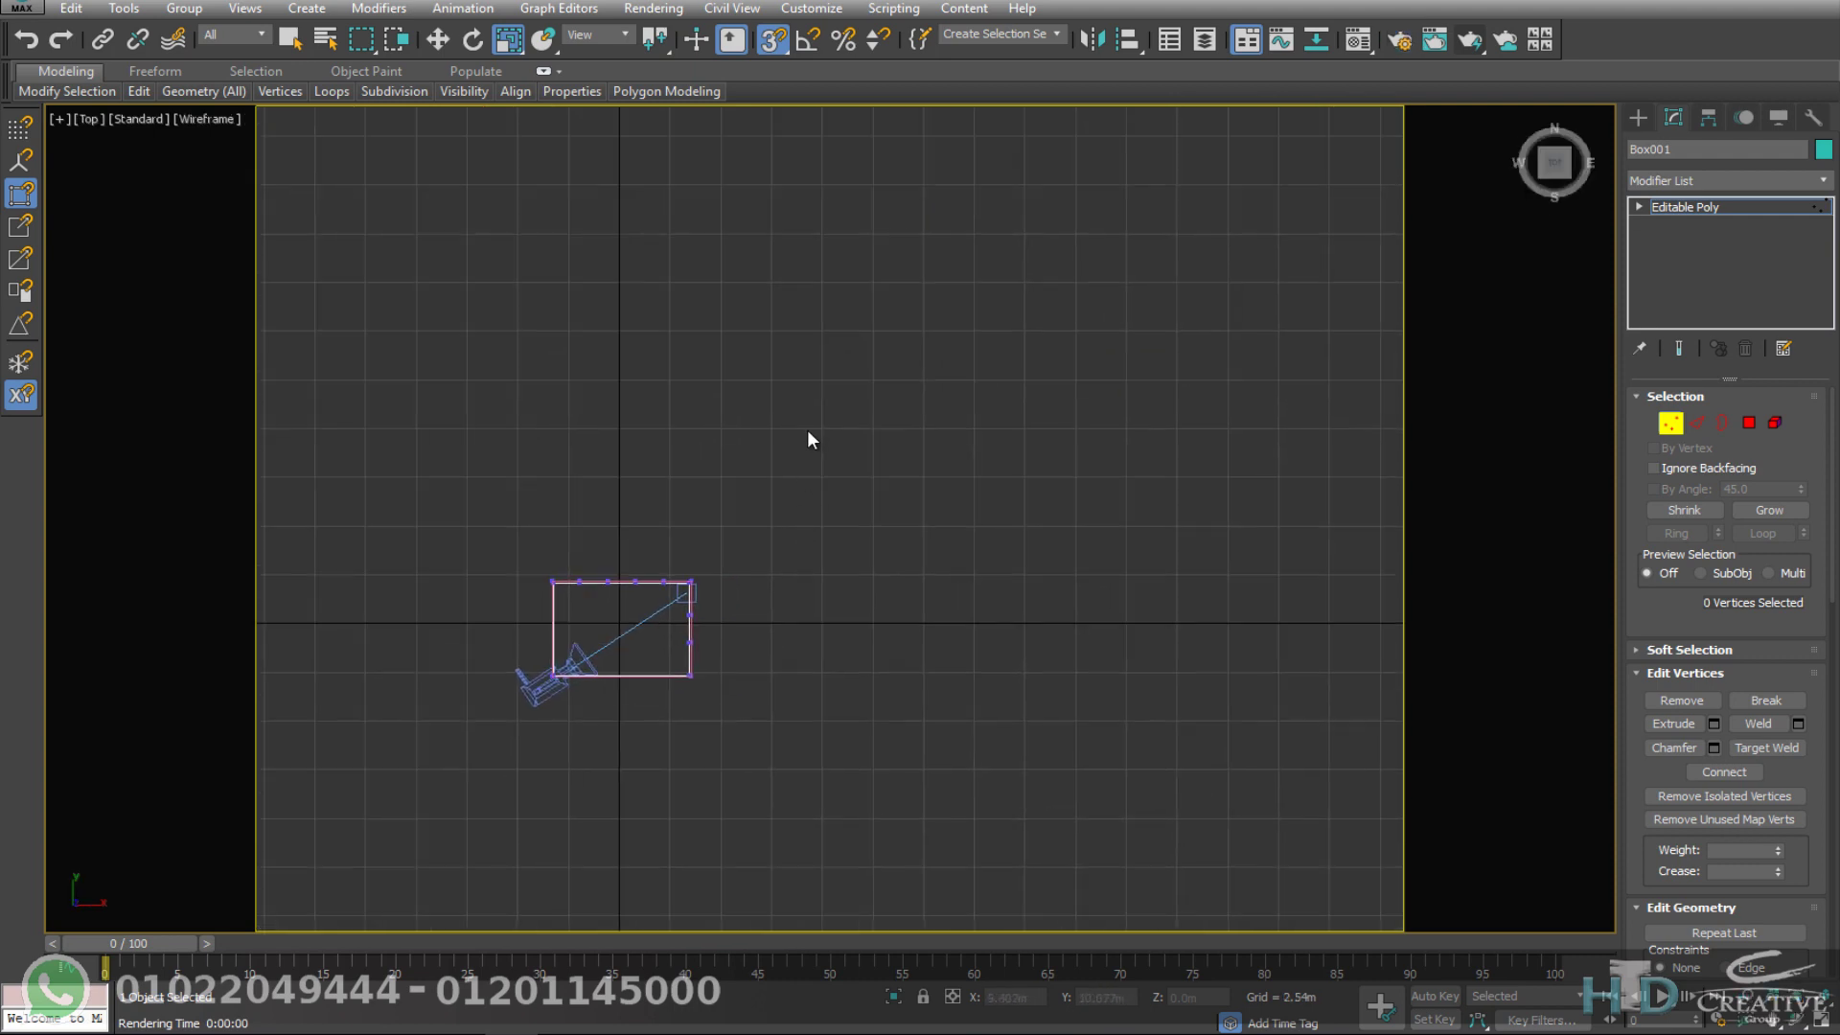
{"action": "left_click", "coordinate": [1636, 117]}
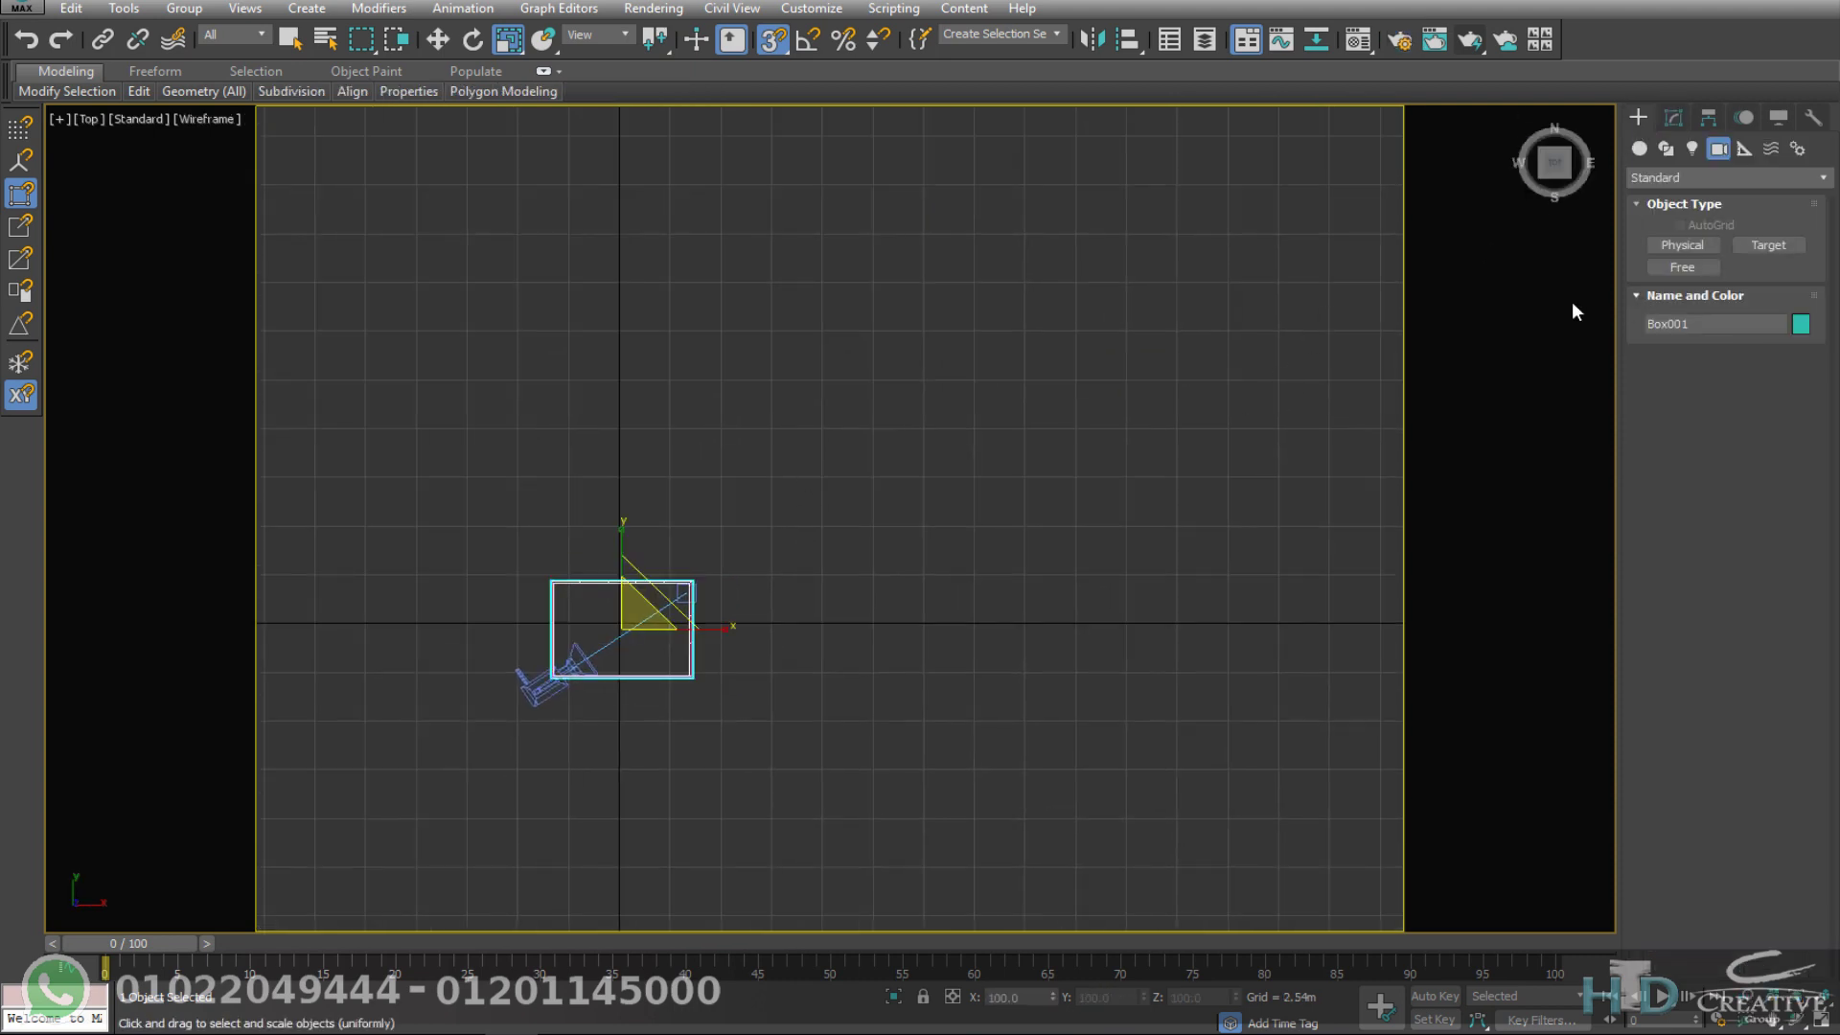
{"action": "left_click", "coordinate": [1692, 149]}
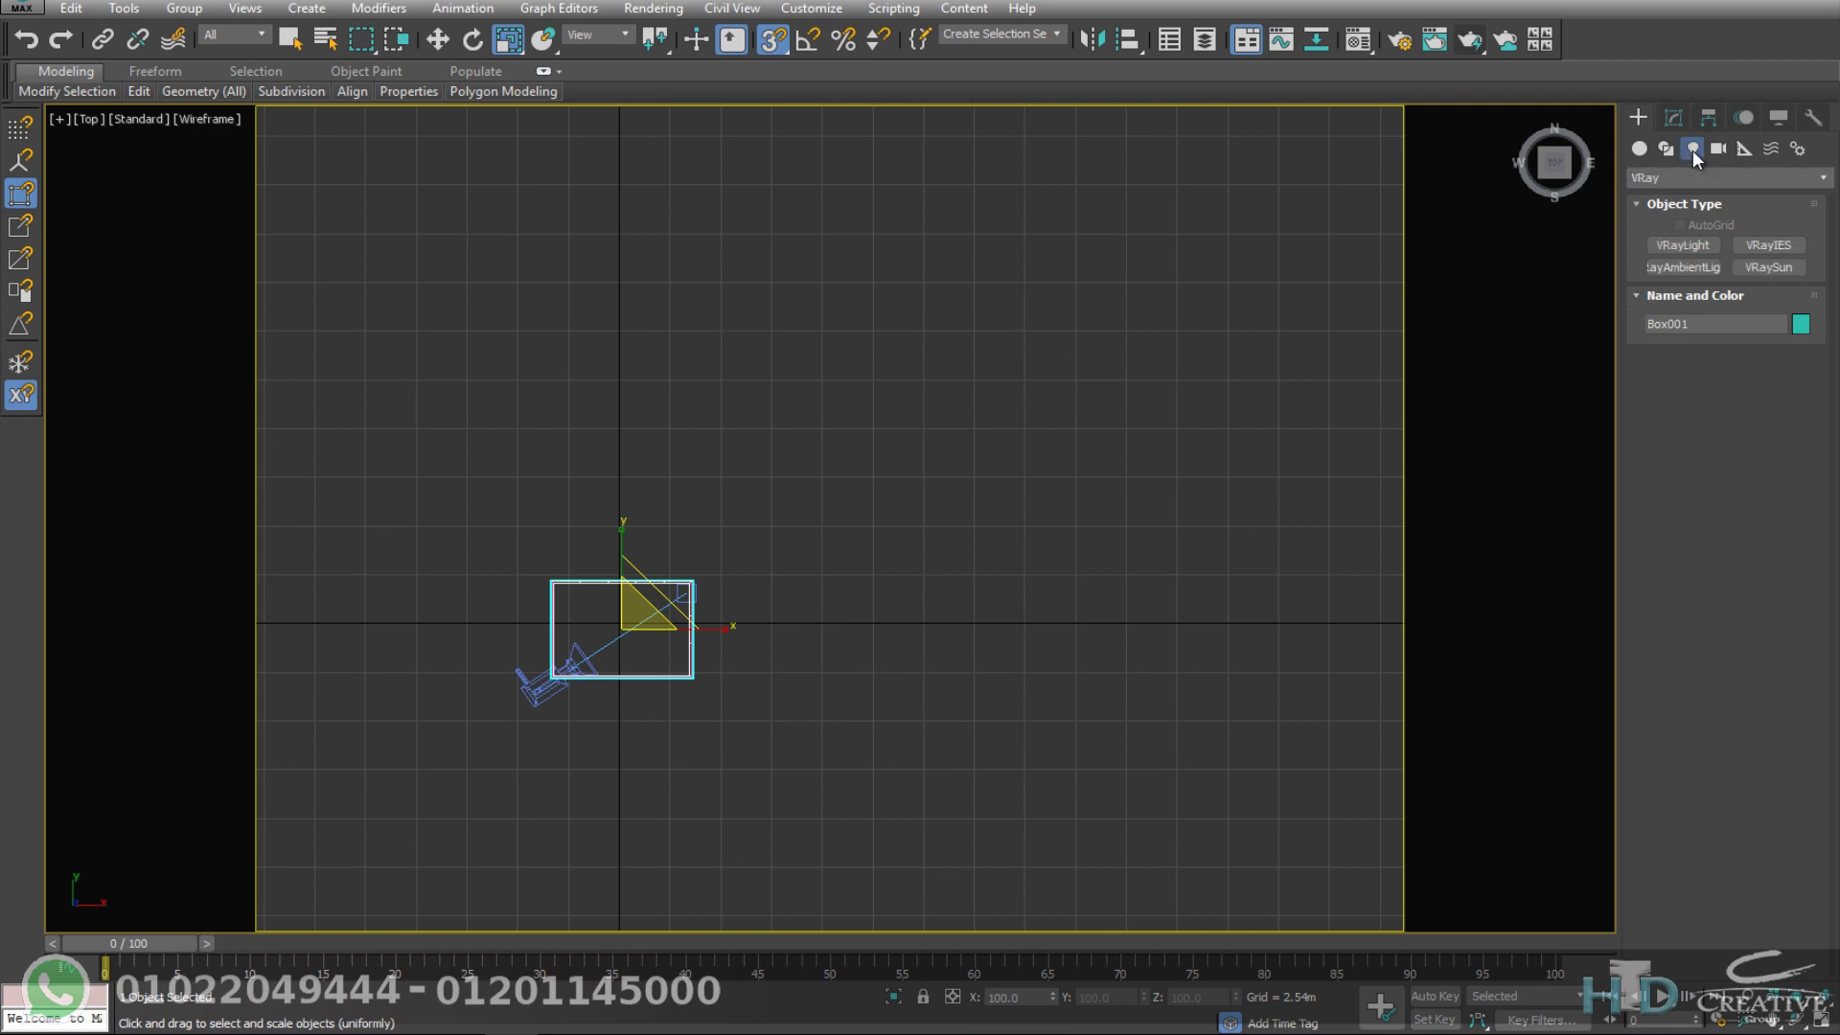
{"action": "left_click", "coordinate": [1686, 246]}
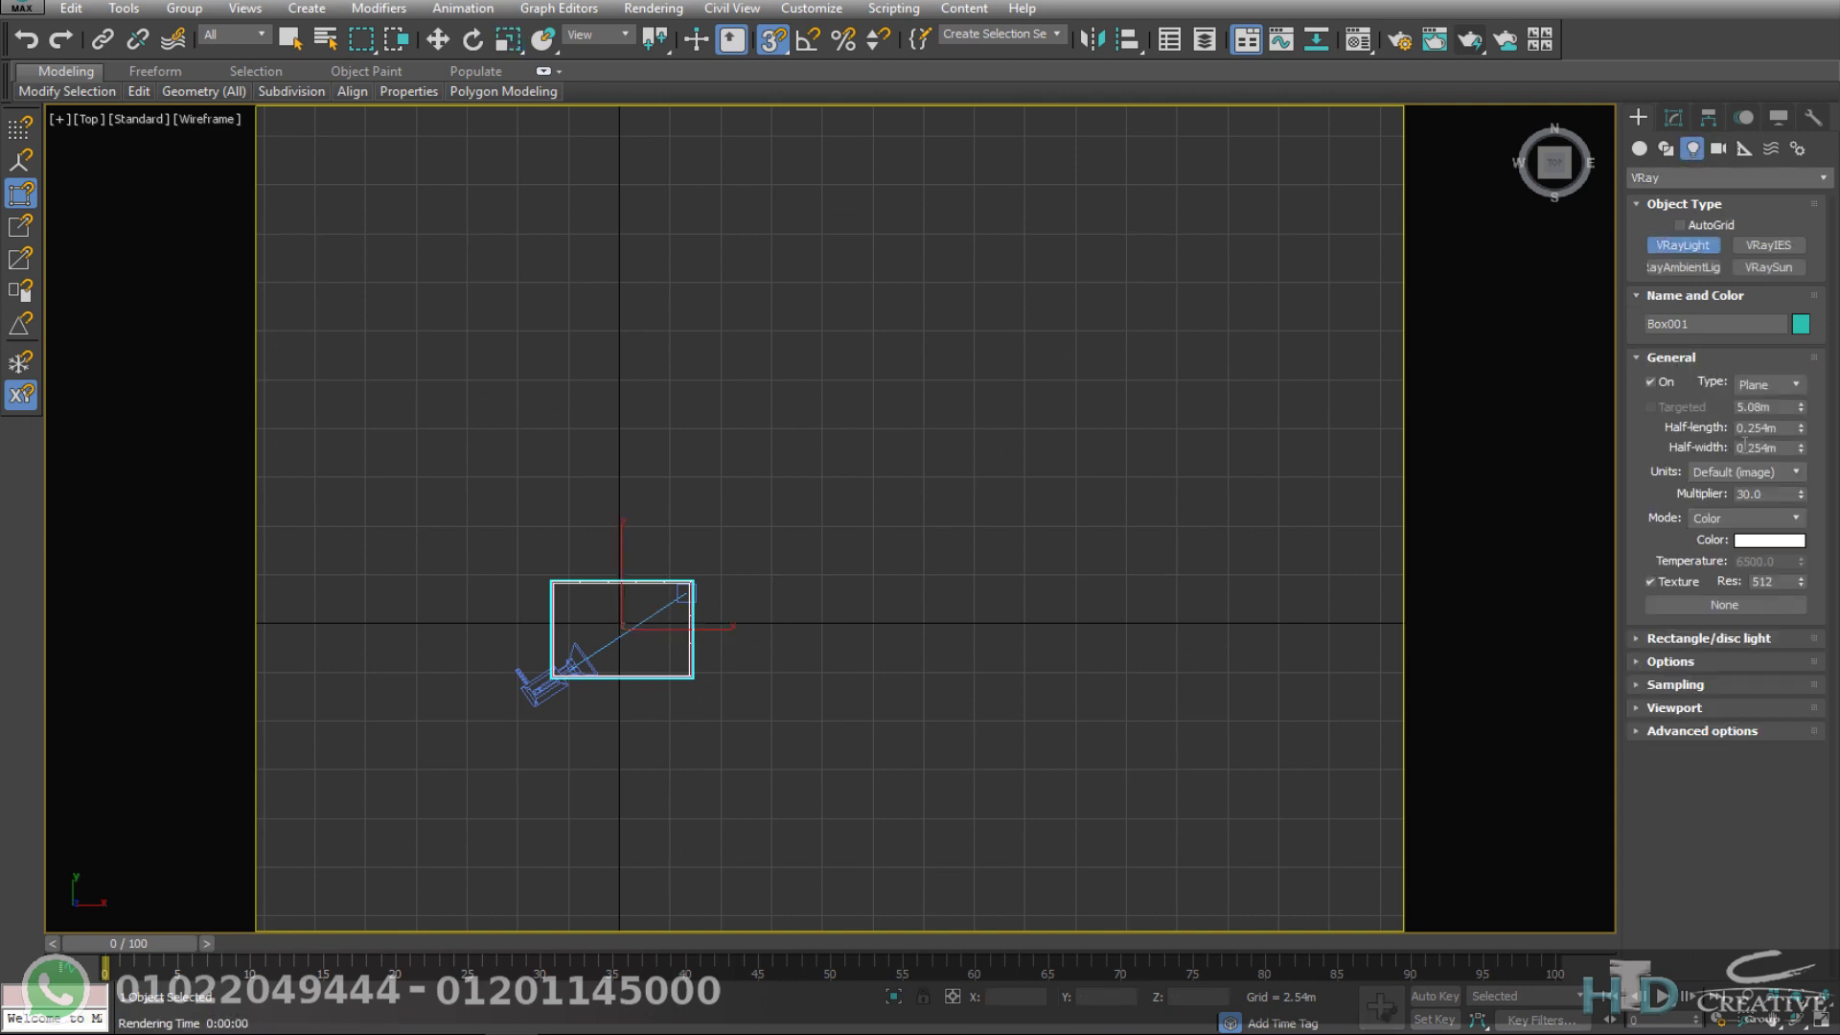
{"action": "left_click", "coordinate": [1764, 385]}
{"action": "left_click", "coordinate": [1758, 421]}
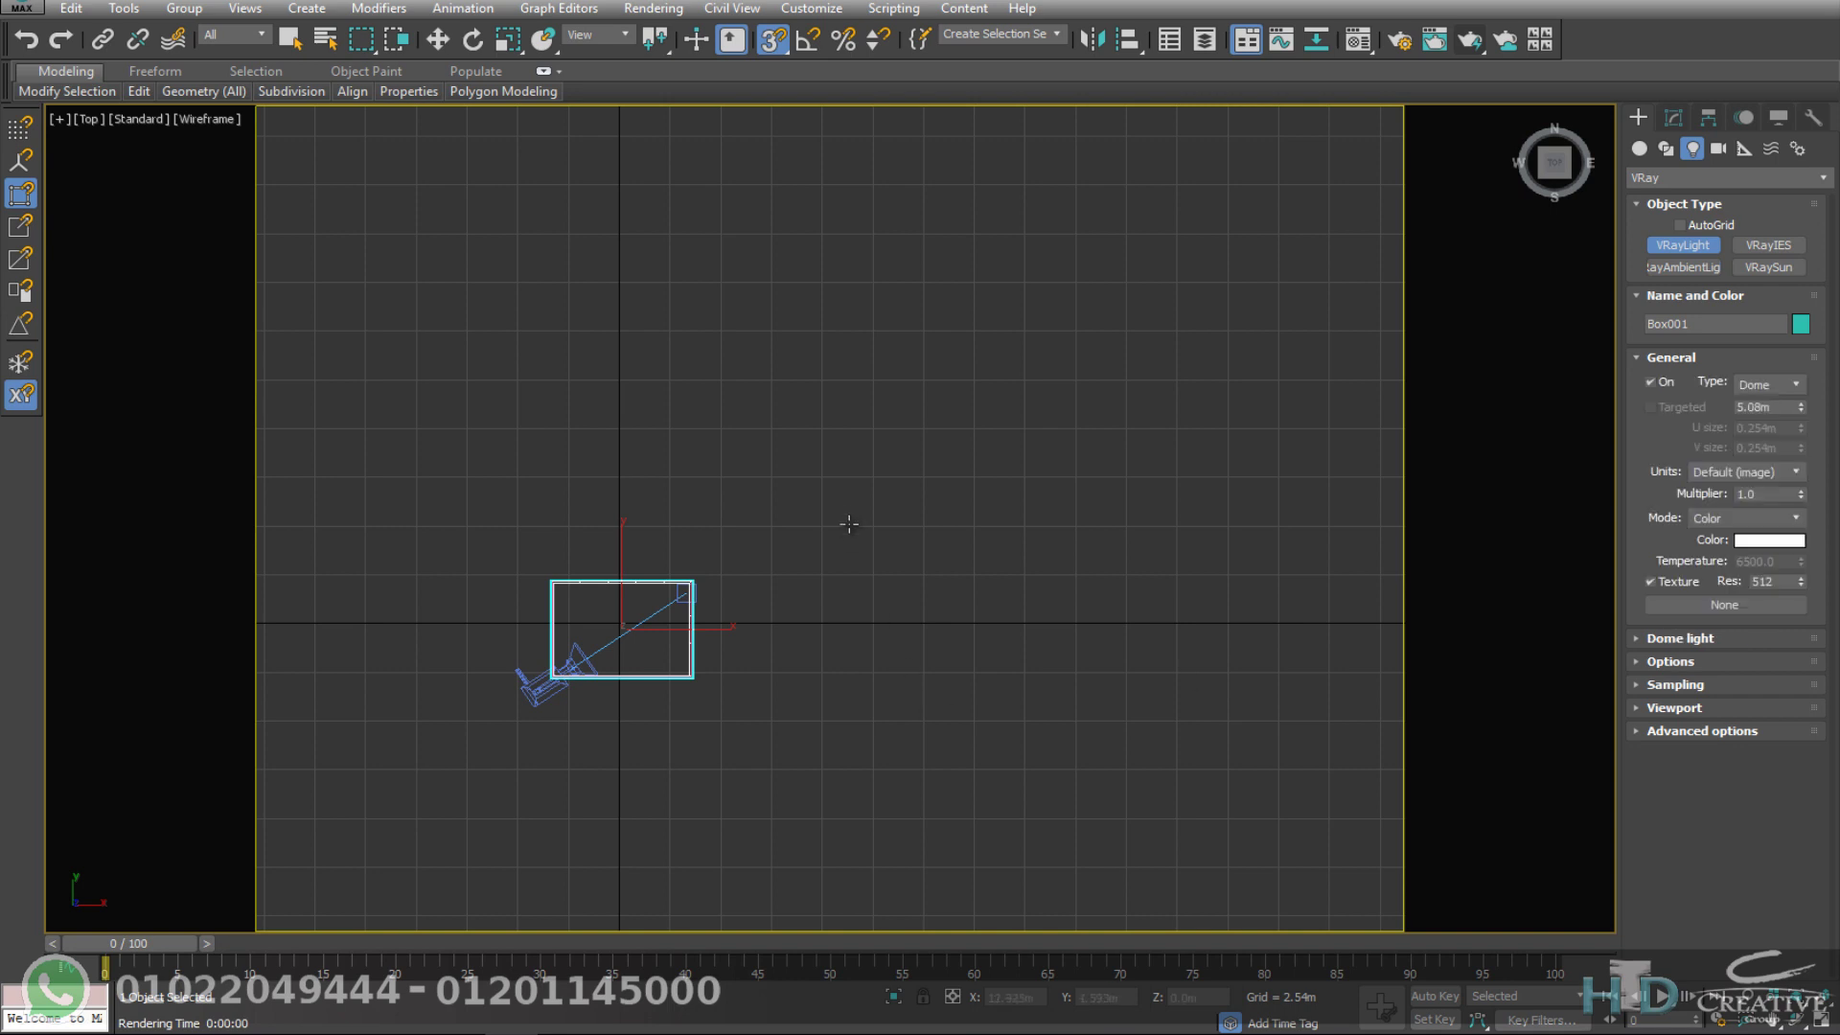
{"action": "left_click", "coordinate": [846, 511]}
{"action": "middle_click_drag", "start_coordinate": [889, 611], "coordinate": [988, 652]}
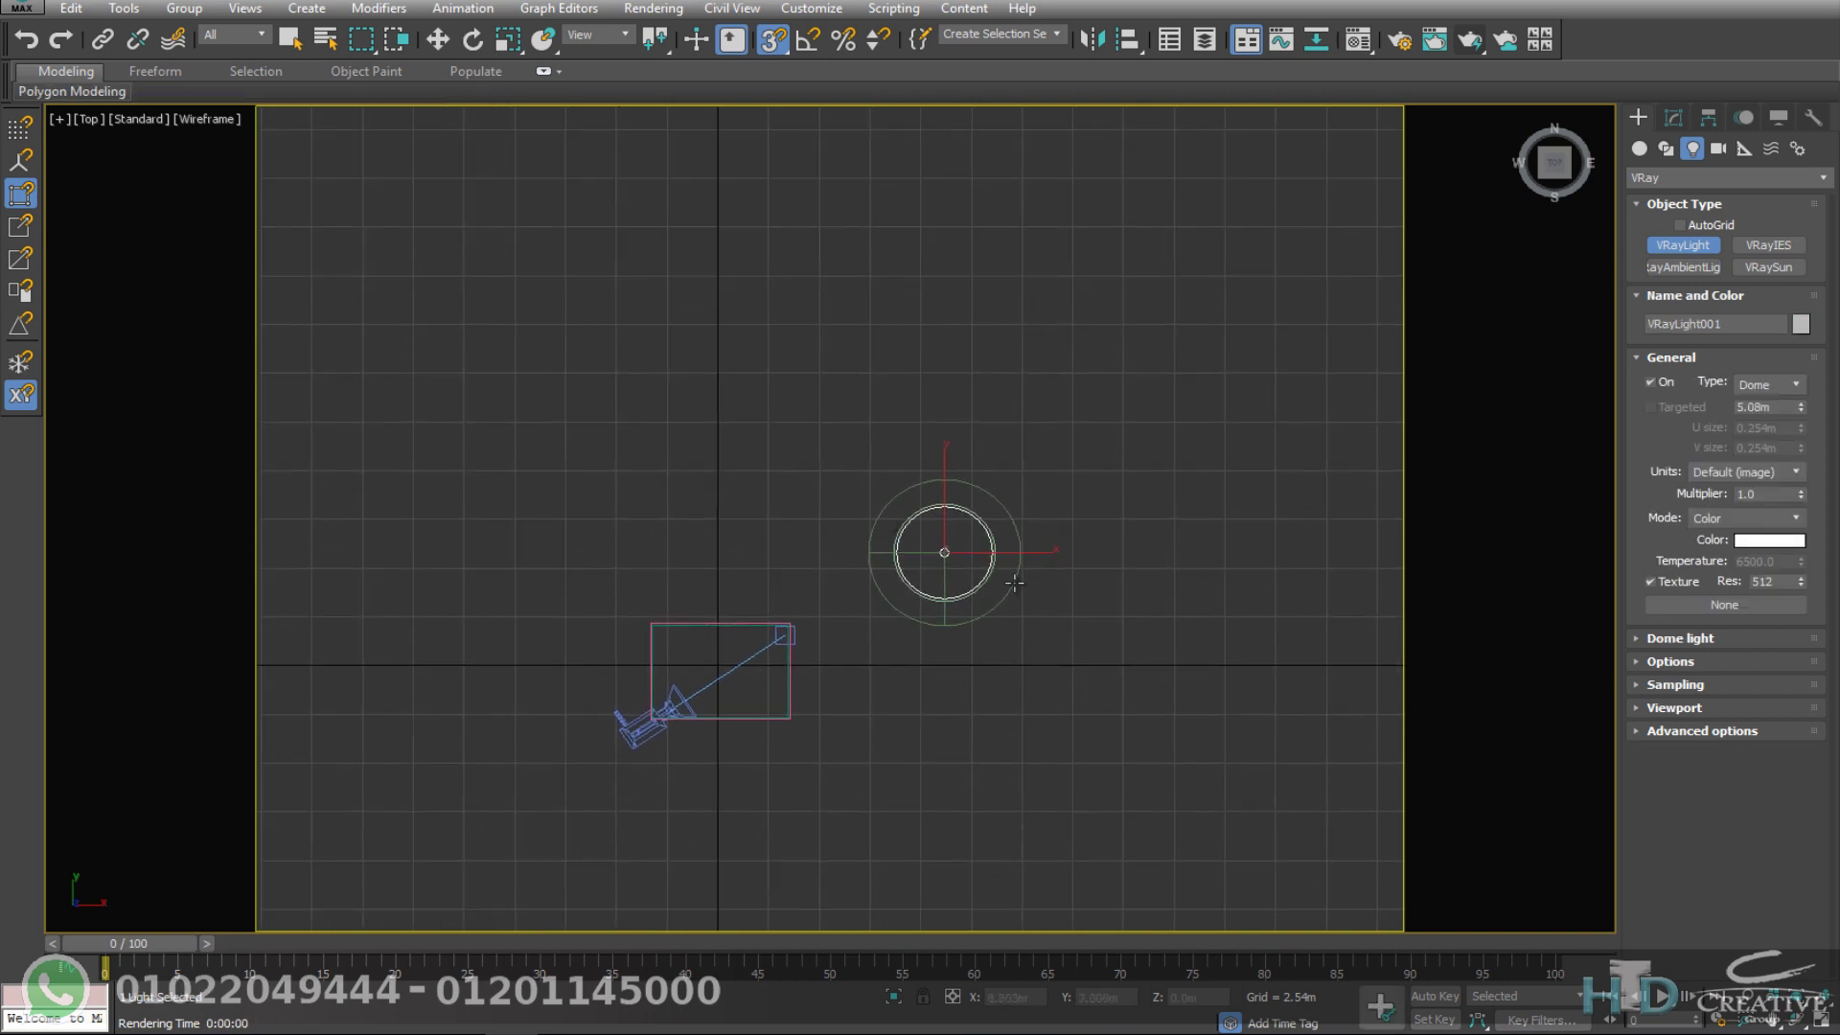
{"action": "left_click", "coordinate": [1679, 638]}
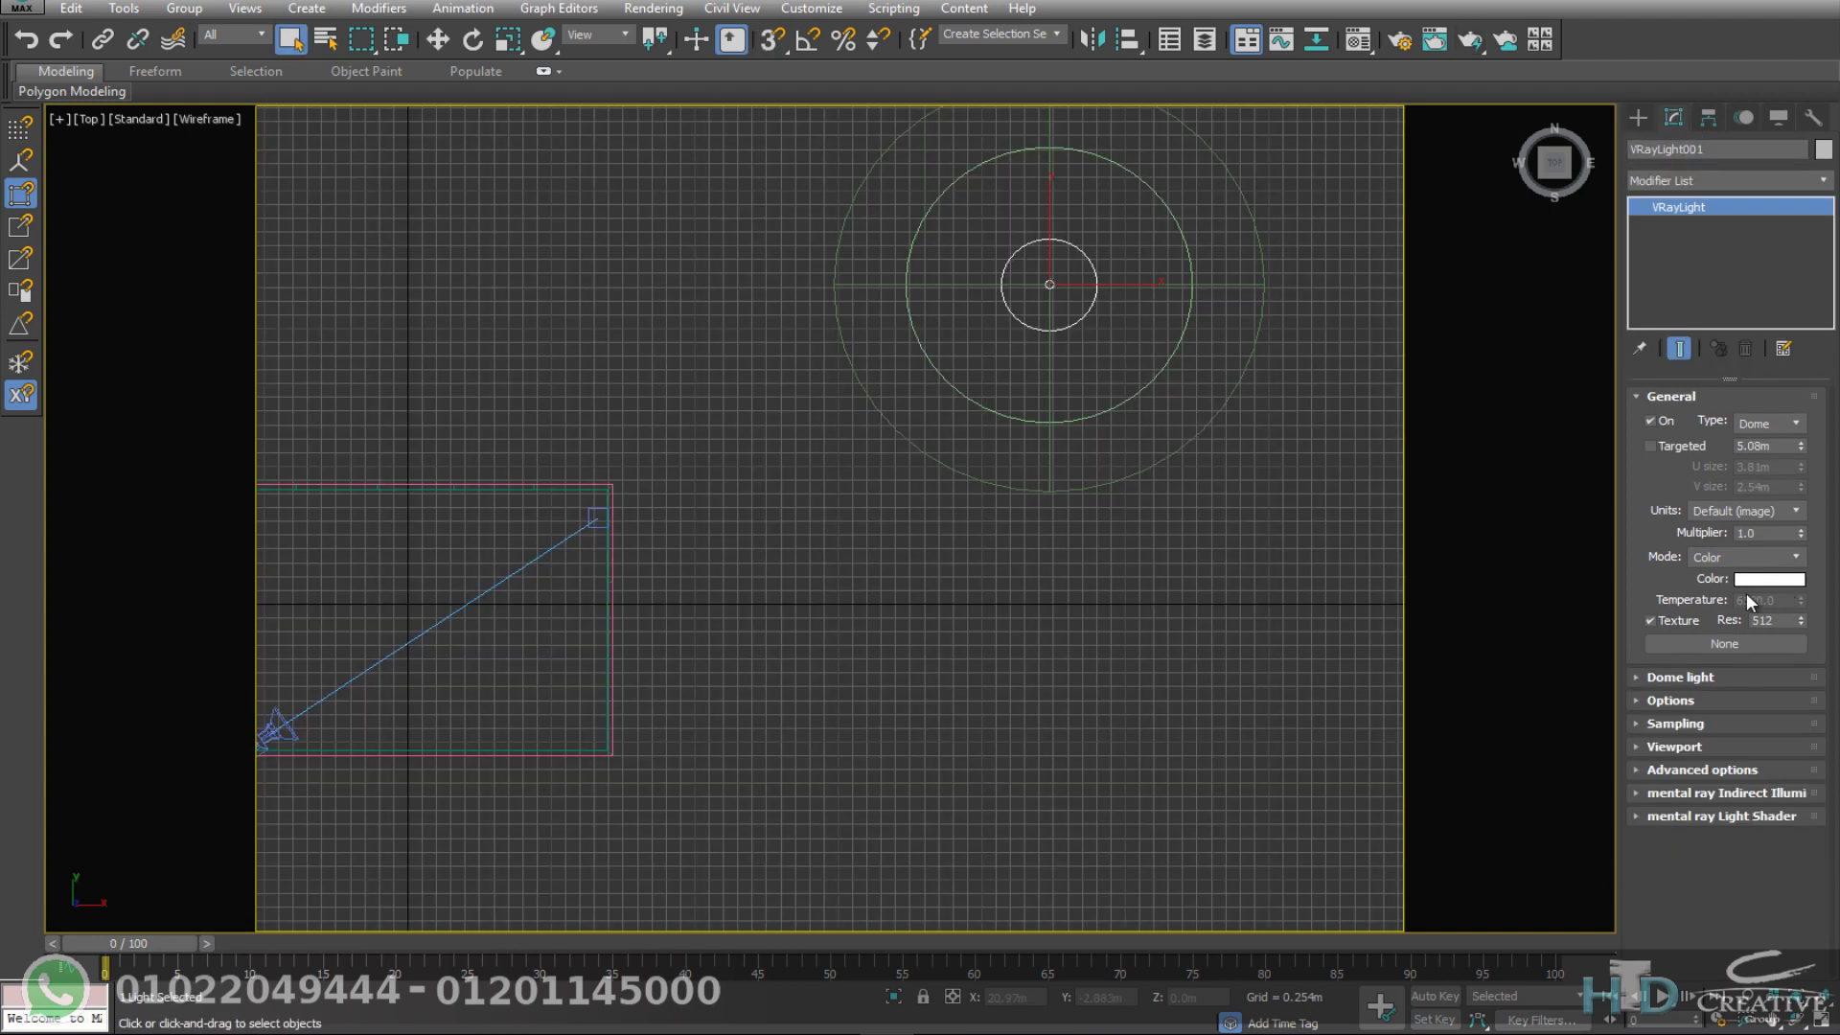
Step: Assign a VRayHDRI map to the dome light's texture slot
{"action": "left_click", "coordinate": [1725, 643]}
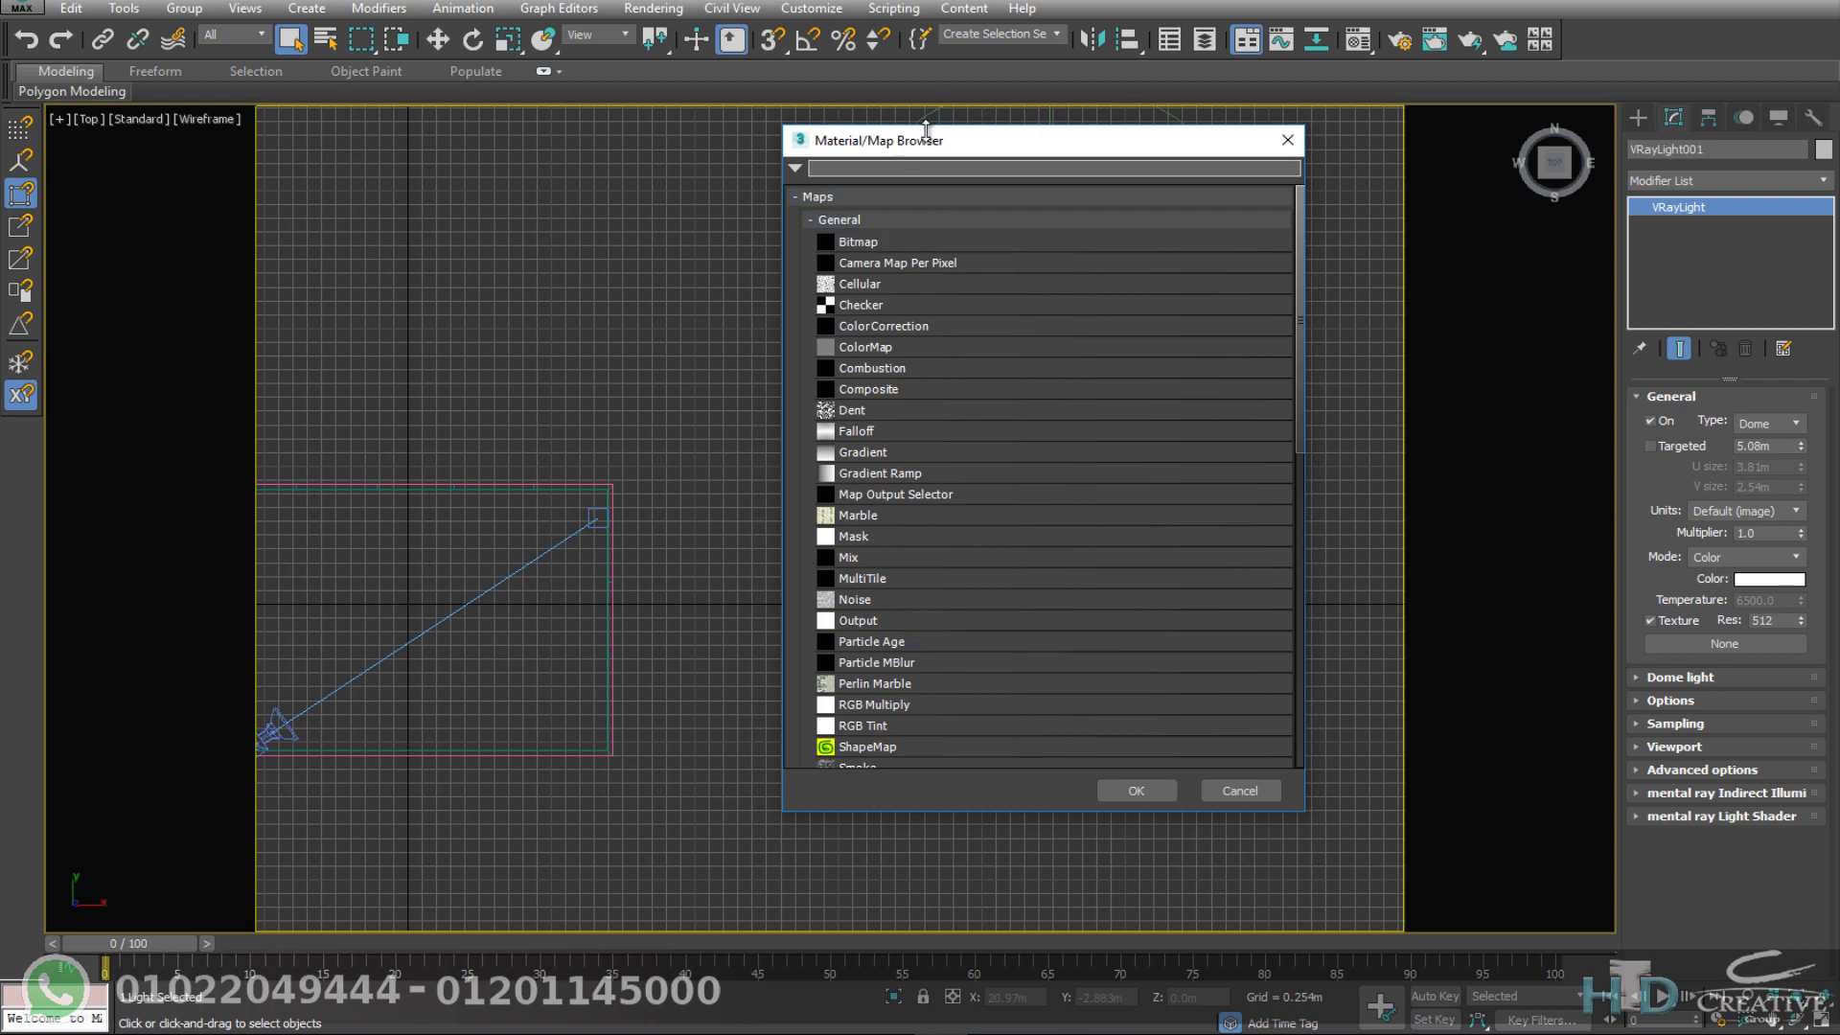
{"action": "type", "text": "vrayh"}
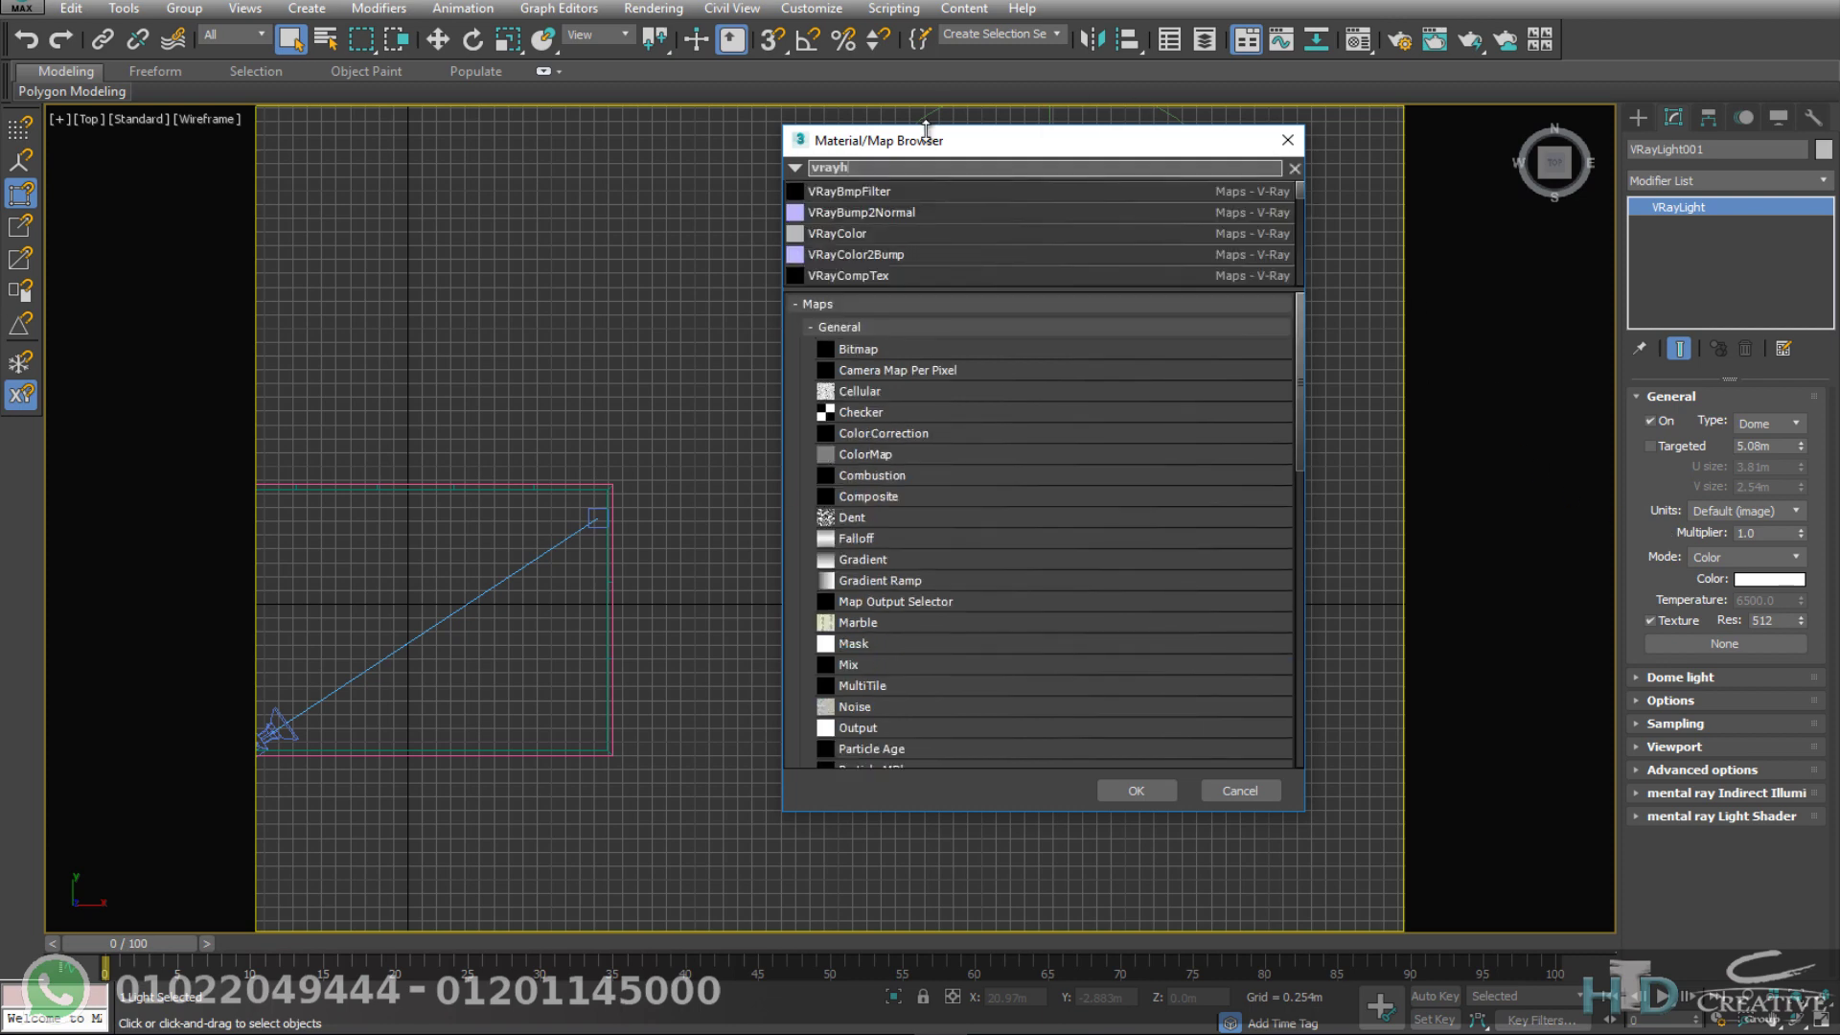
{"action": "type", "text": "d"}
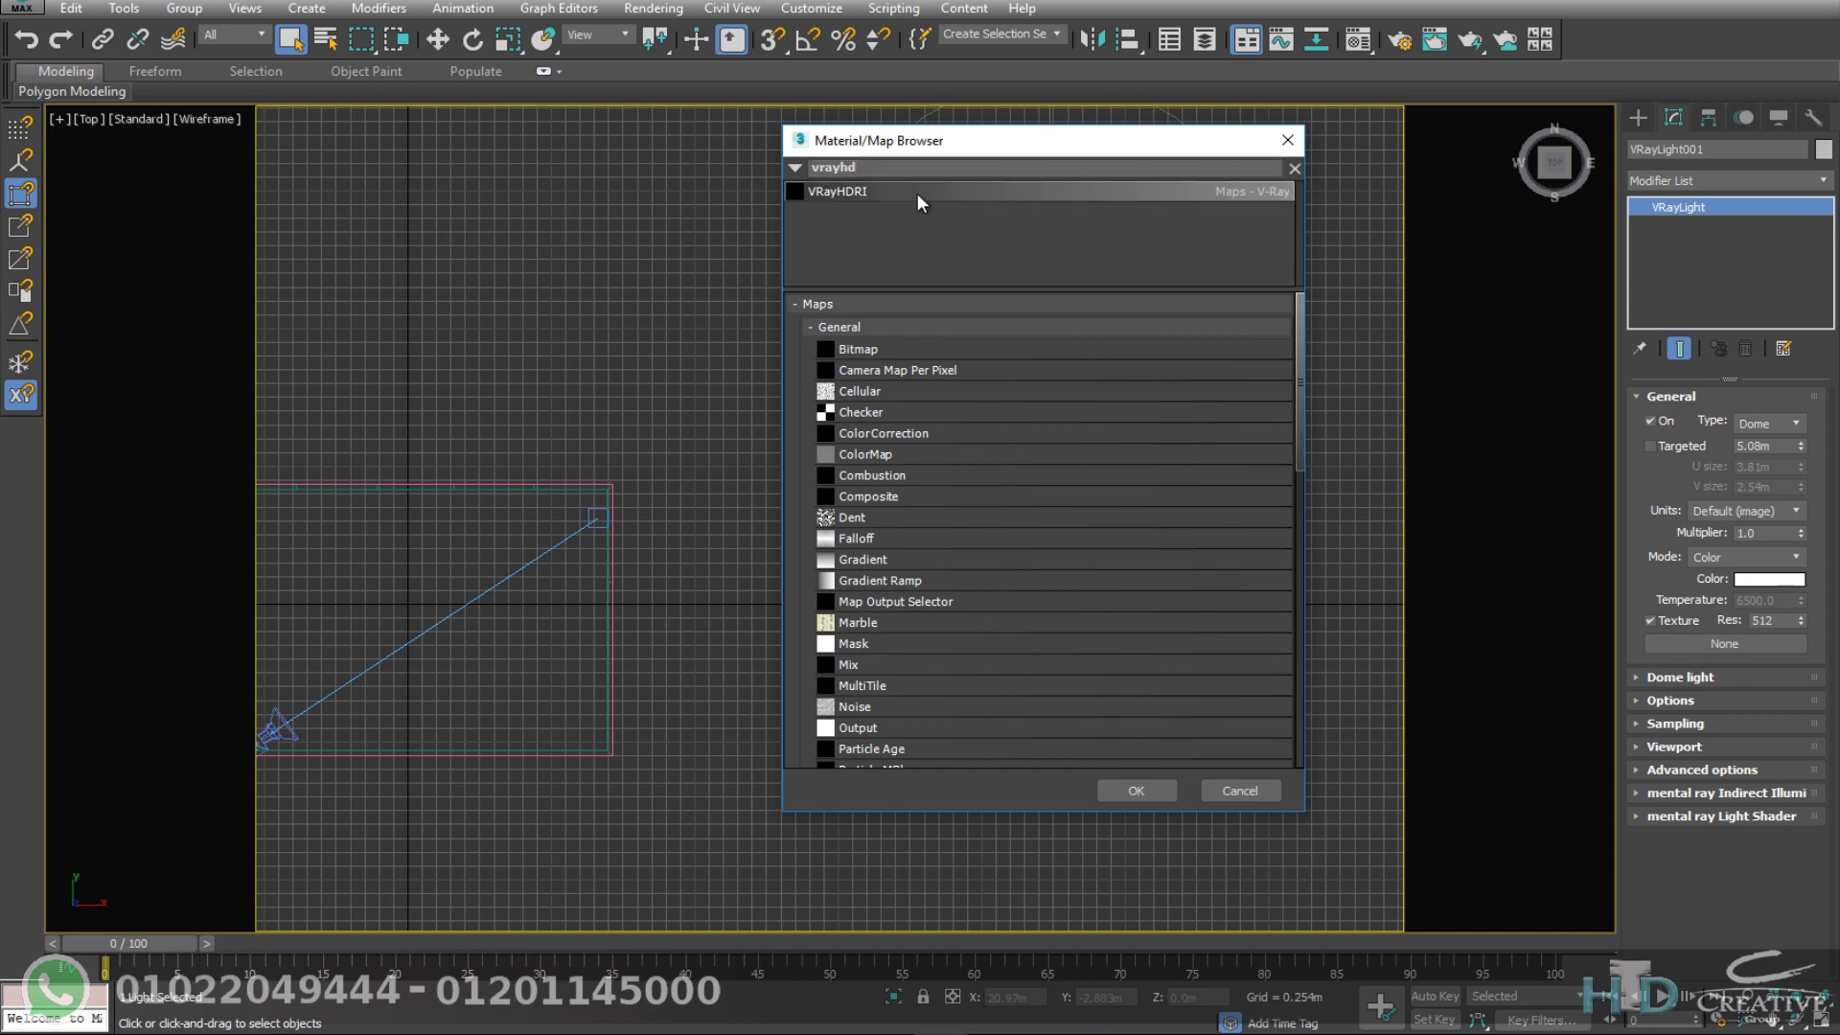
{"action": "double_click", "coordinate": [917, 192]}
{"action": "scroll", "coordinate": [295, 249], "scroll_direction": "down", "scroll_amount": 1}
{"action": "scroll", "coordinate": [295, 249], "scroll_direction": "down", "scroll_amount": 2}
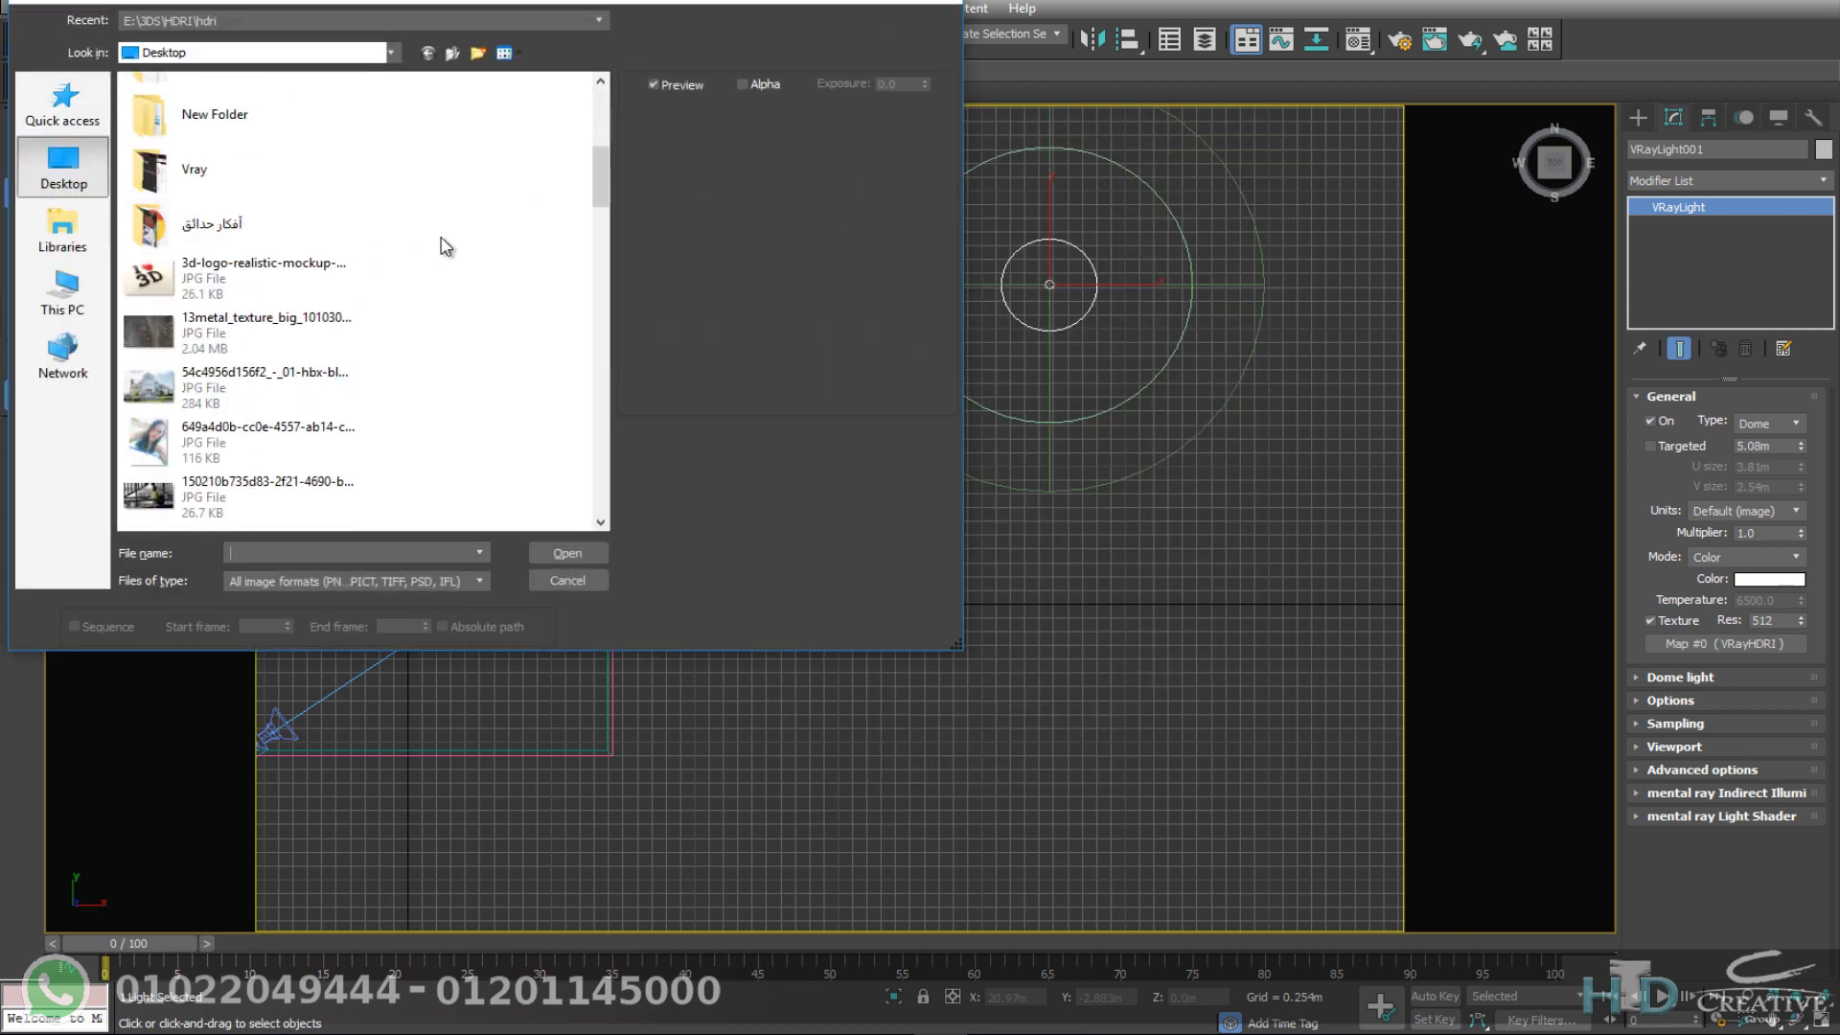
{"action": "scroll", "coordinate": [384, 247], "scroll_direction": "up", "scroll_amount": 2}
Step: Load E:\3DS\hdri\hdrmaps_com_free_072_Ref.exr into the VRayHDRI map and return to camera view
{"action": "left_click", "coordinate": [50, 230]}
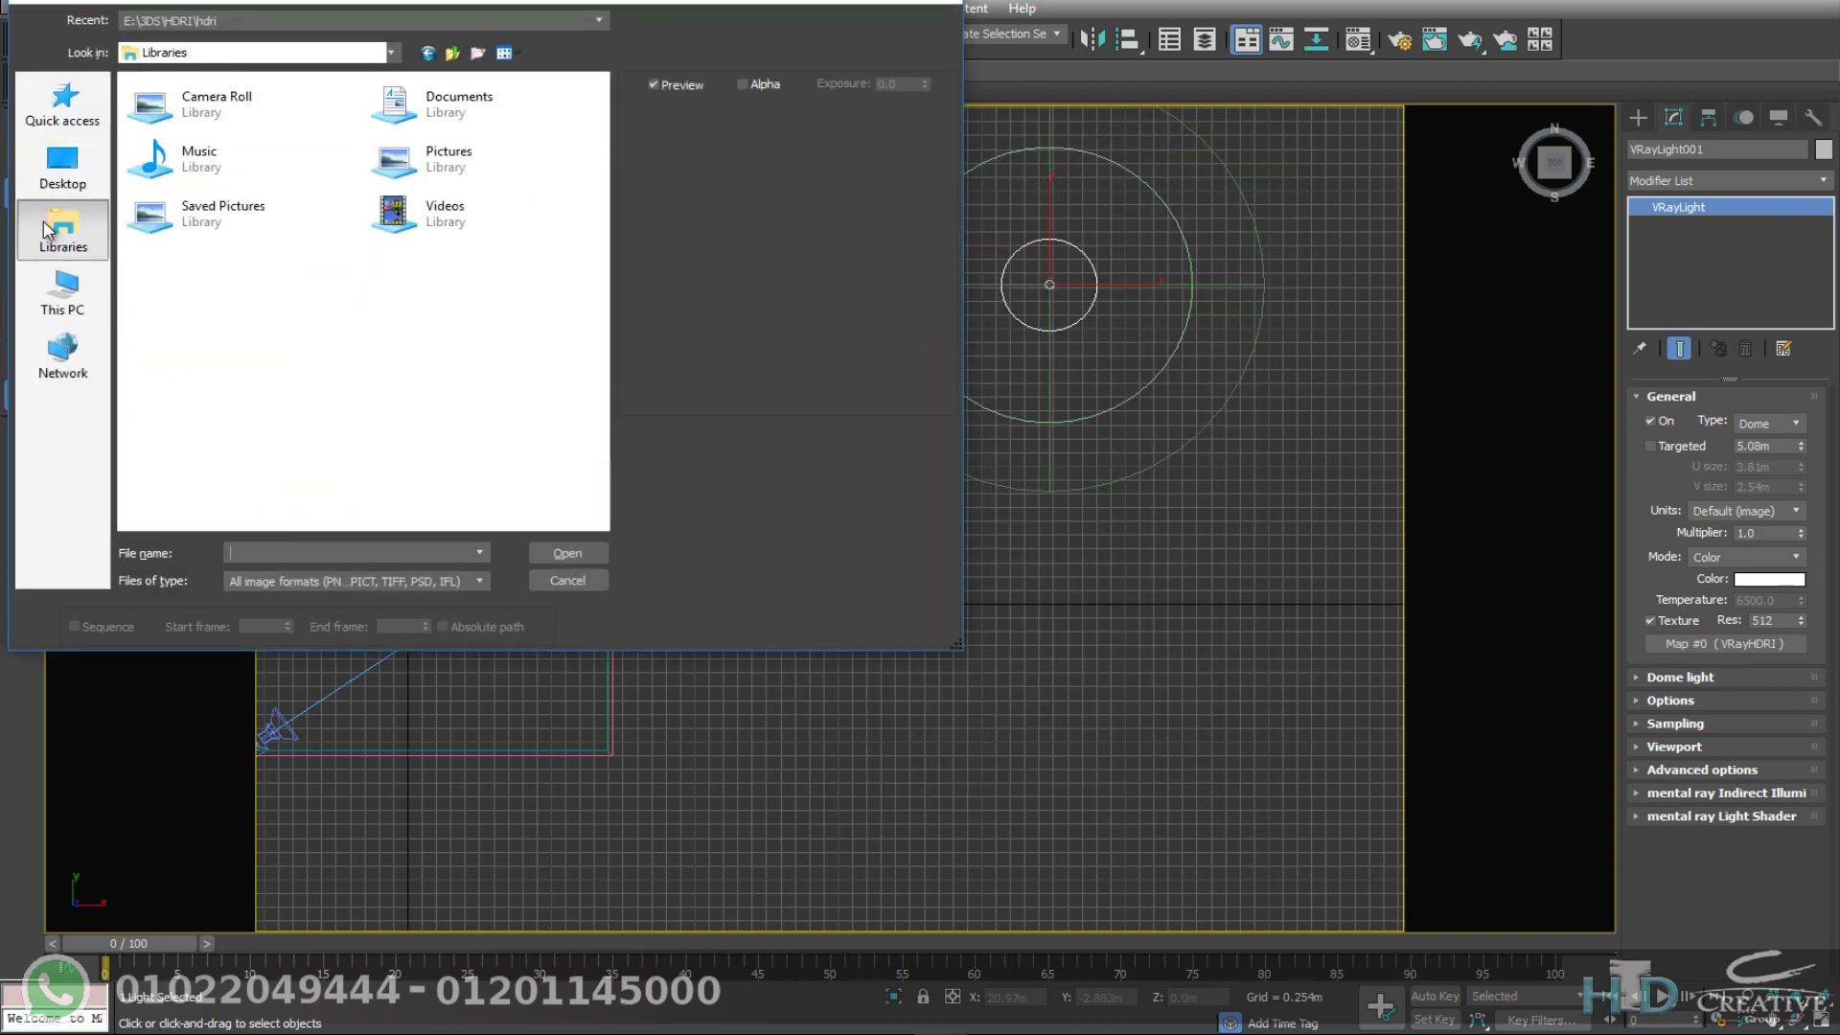
{"action": "left_click", "coordinate": [59, 180]}
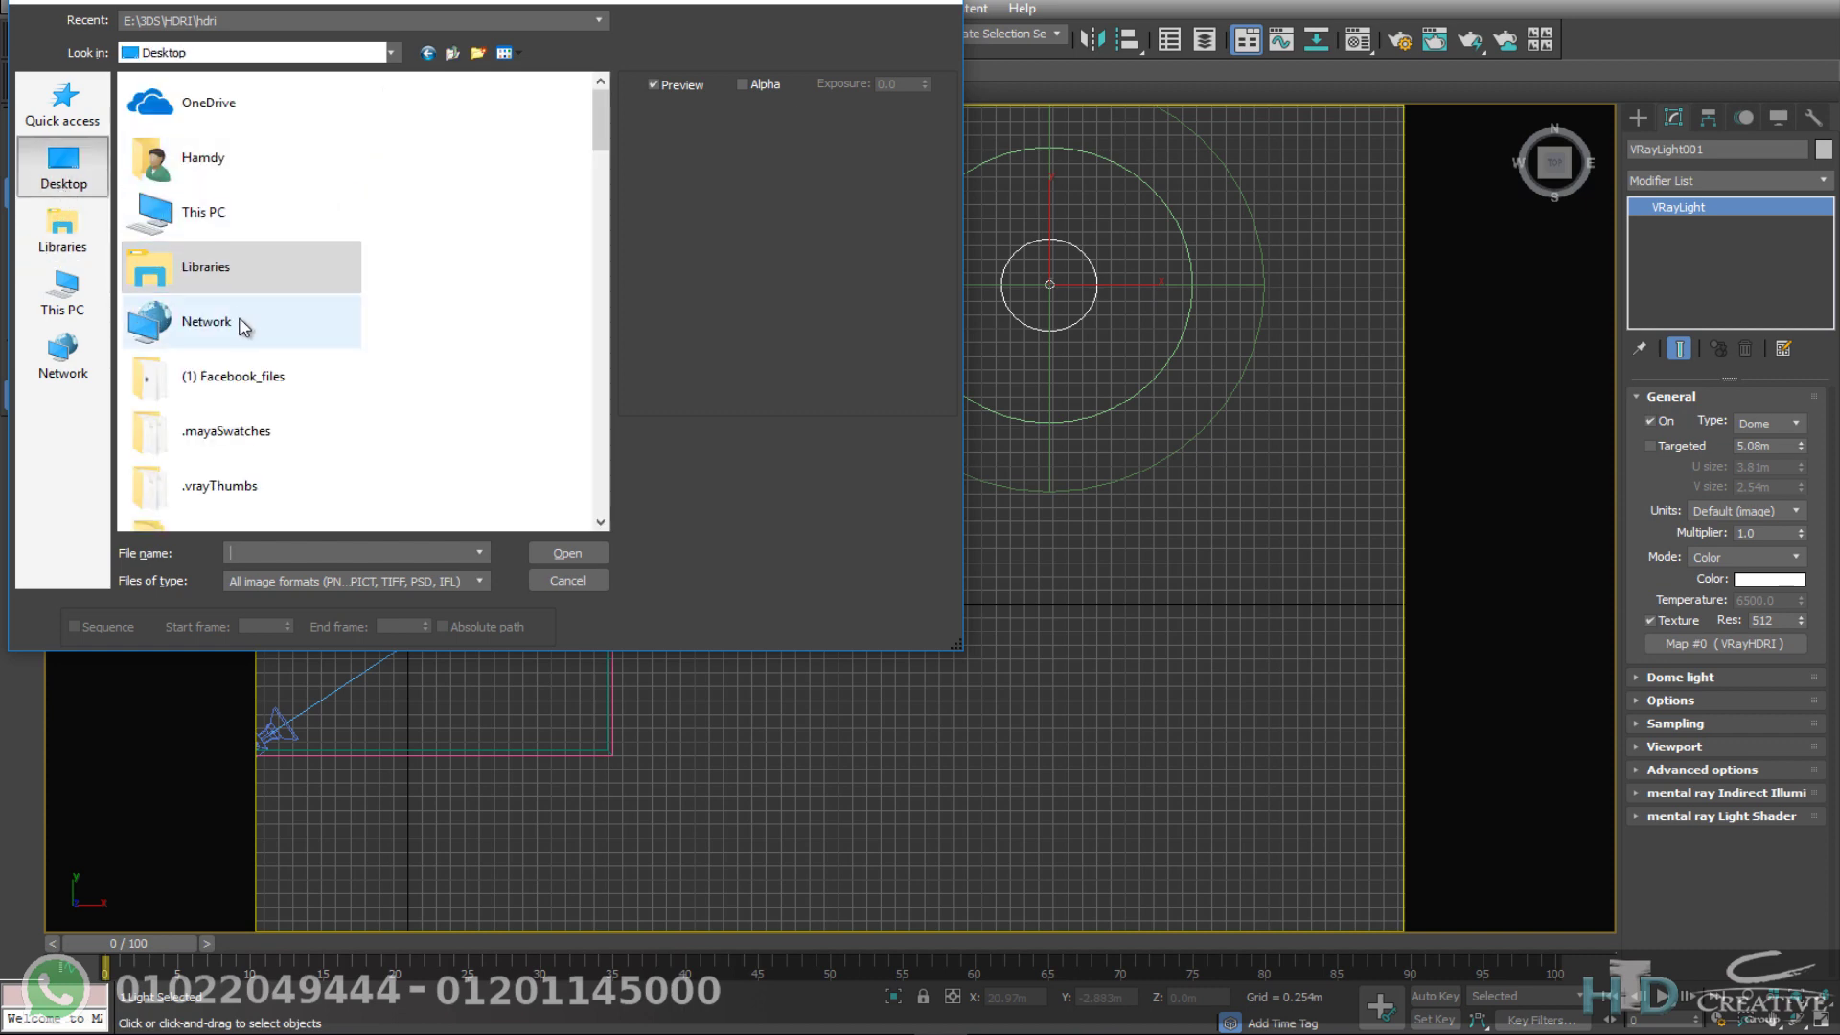
{"action": "double_click", "coordinate": [237, 218]}
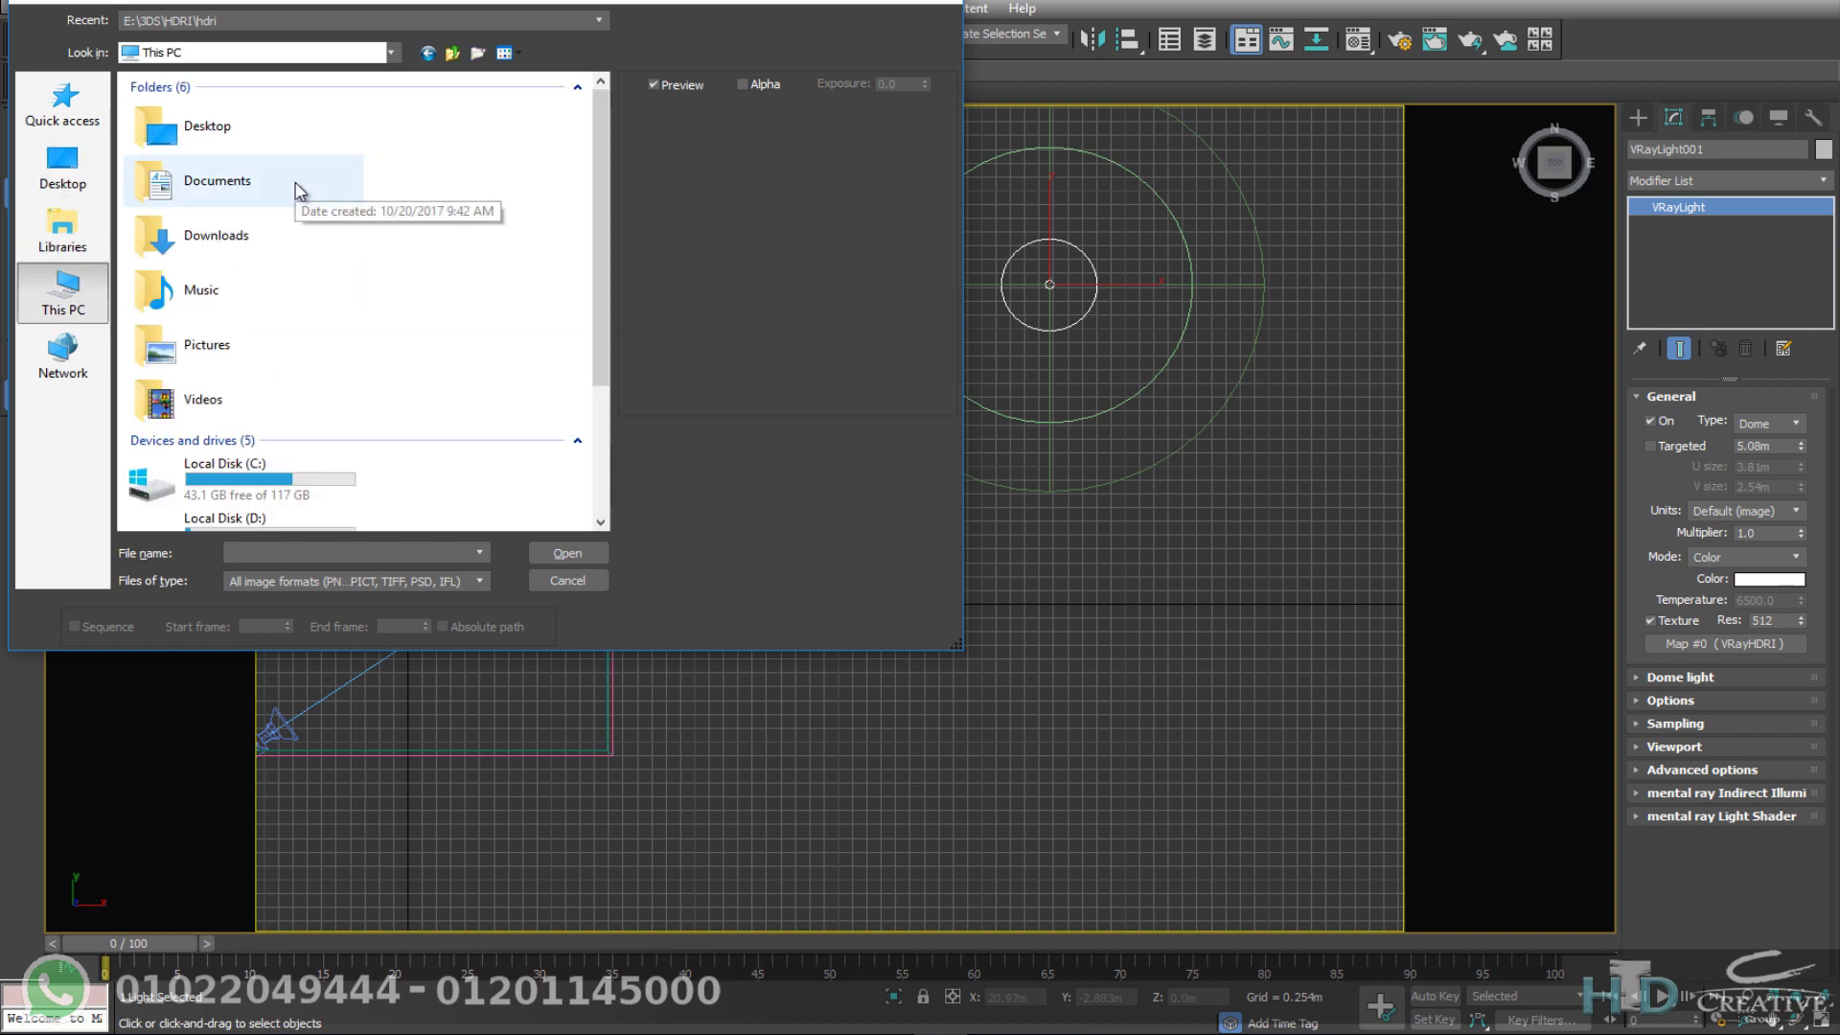
{"action": "scroll", "coordinate": [299, 187], "scroll_direction": "down", "scroll_amount": 2}
{"action": "scroll", "coordinate": [340, 153], "scroll_direction": "down", "scroll_amount": 1}
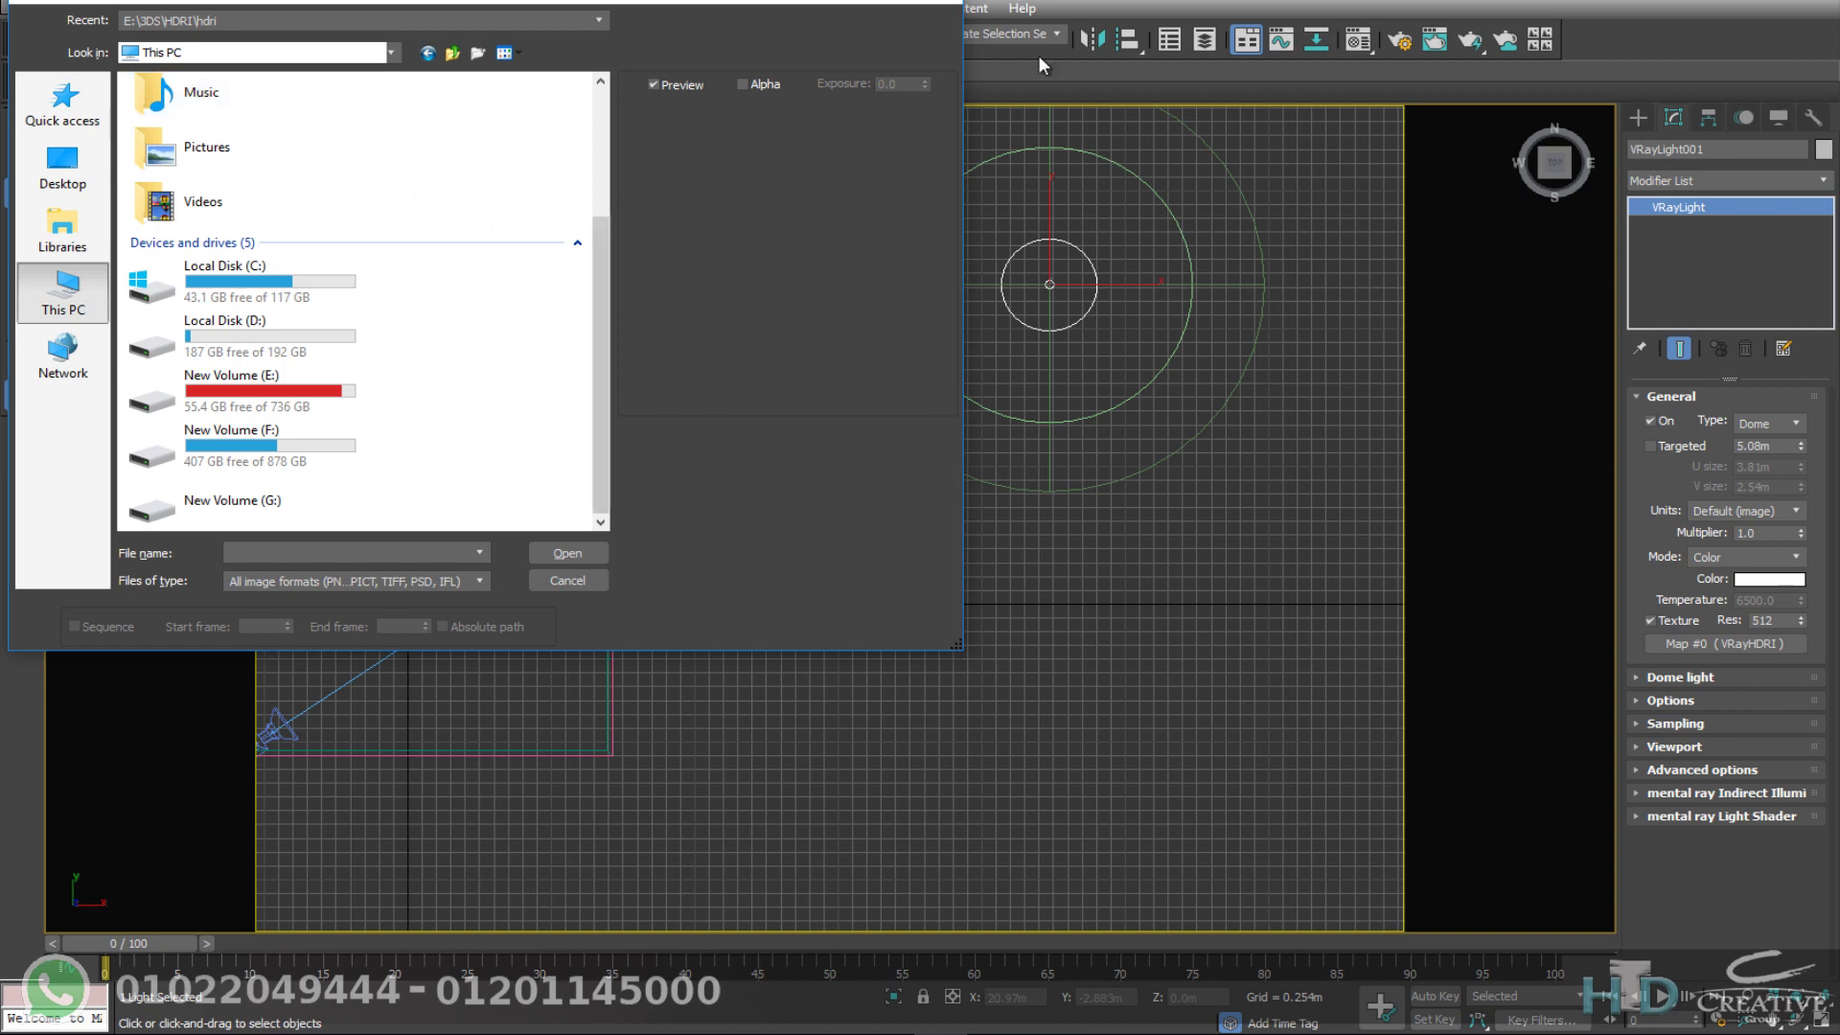
{"action": "double_click", "coordinate": [332, 388]}
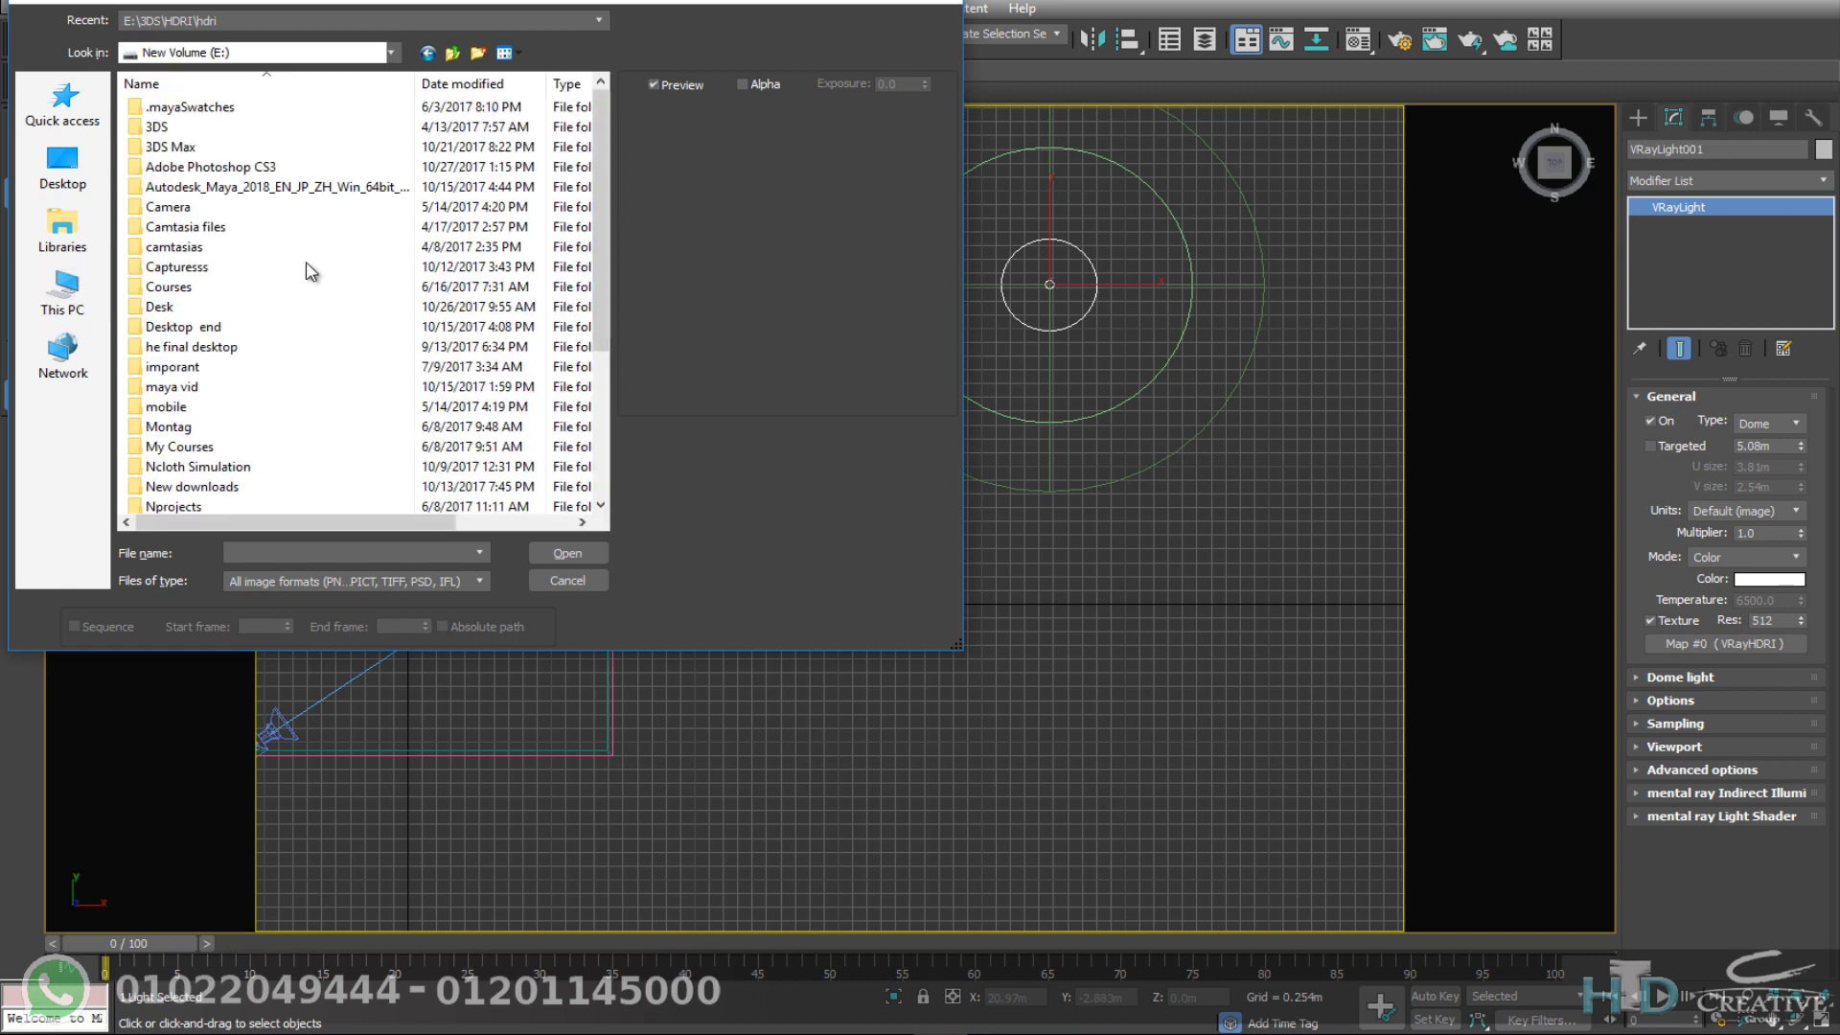
{"action": "double_click", "coordinate": [156, 127]}
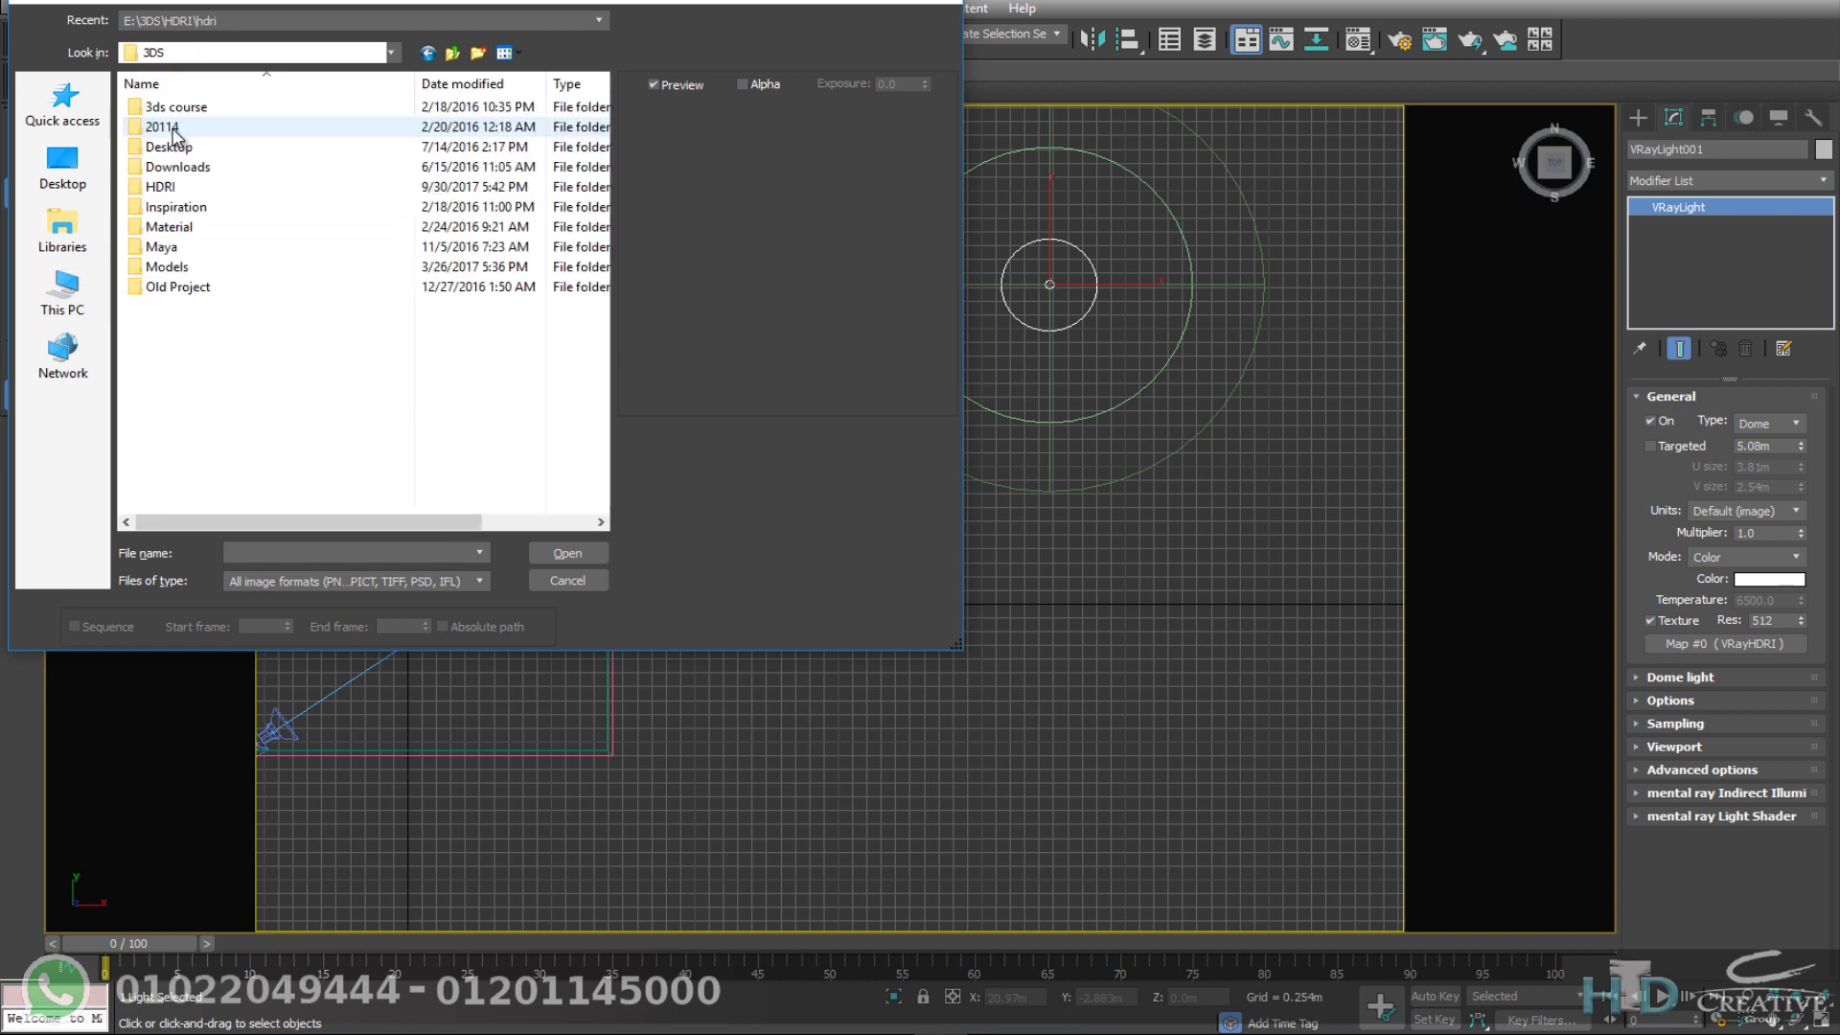
{"action": "double_click", "coordinate": [165, 188]}
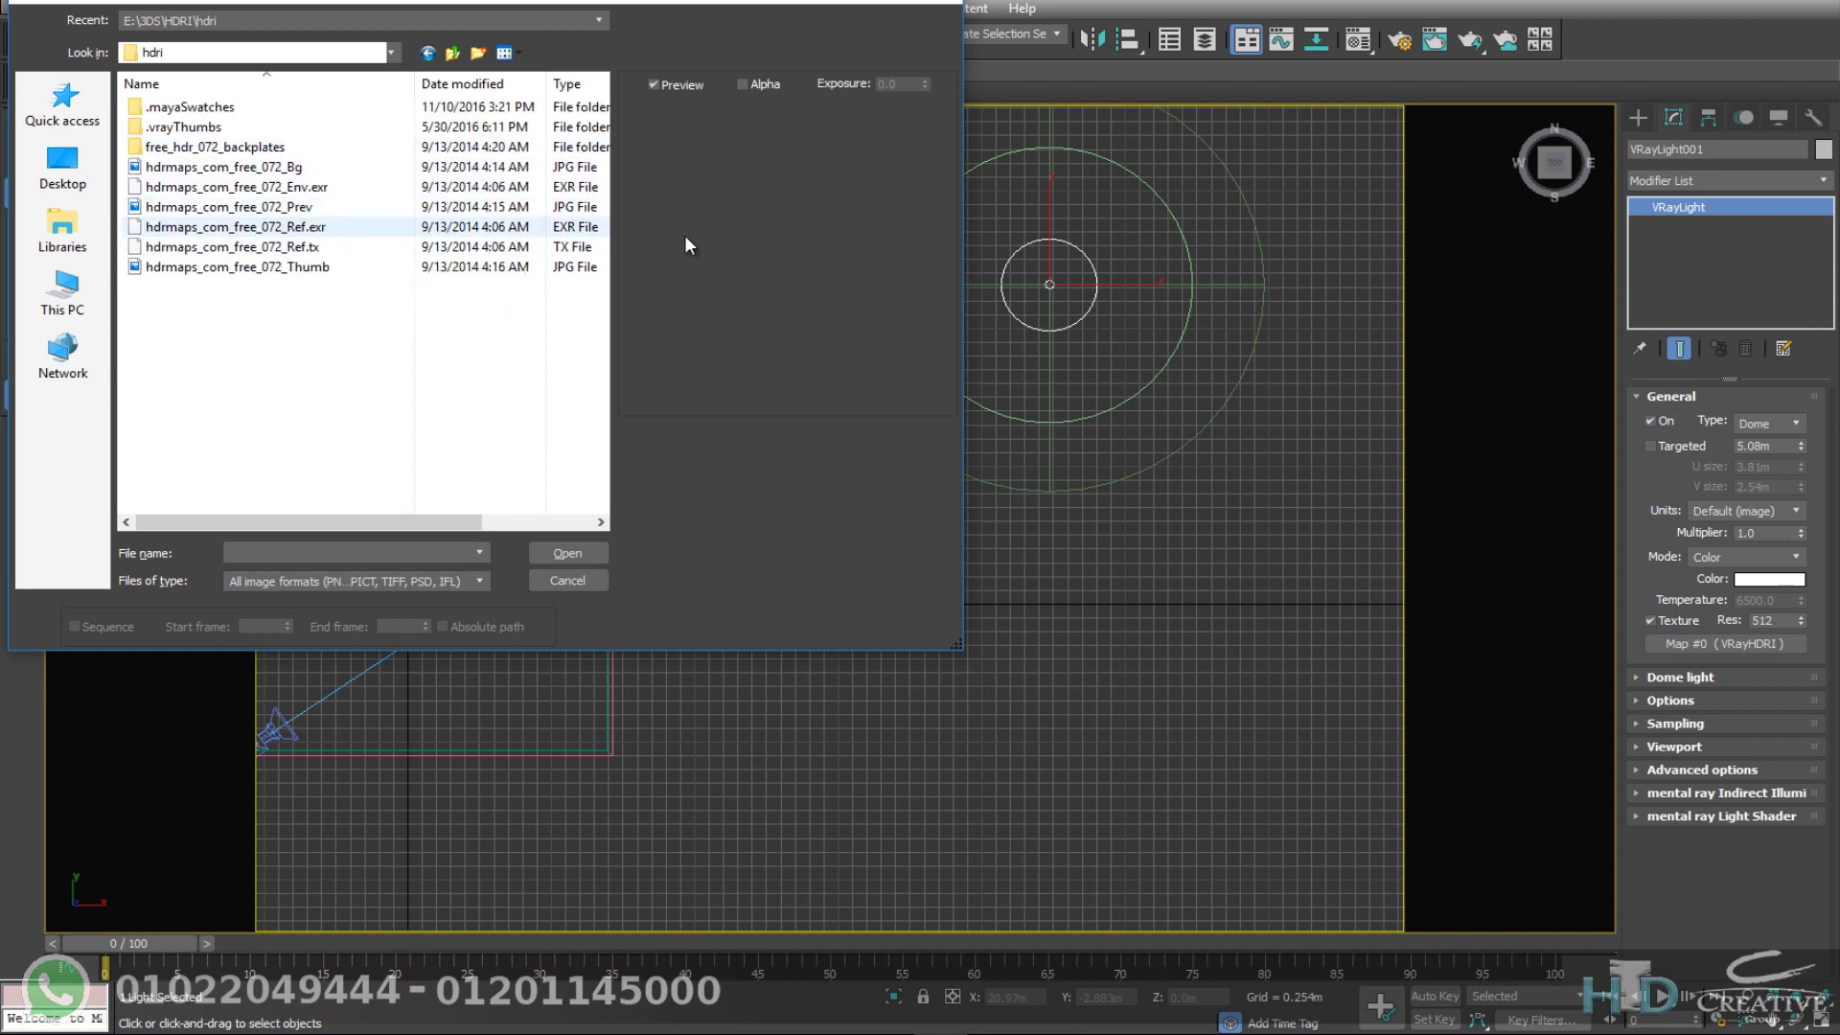
{"action": "left_click", "coordinate": [531, 227]}
{"action": "left_click", "coordinate": [556, 555]}
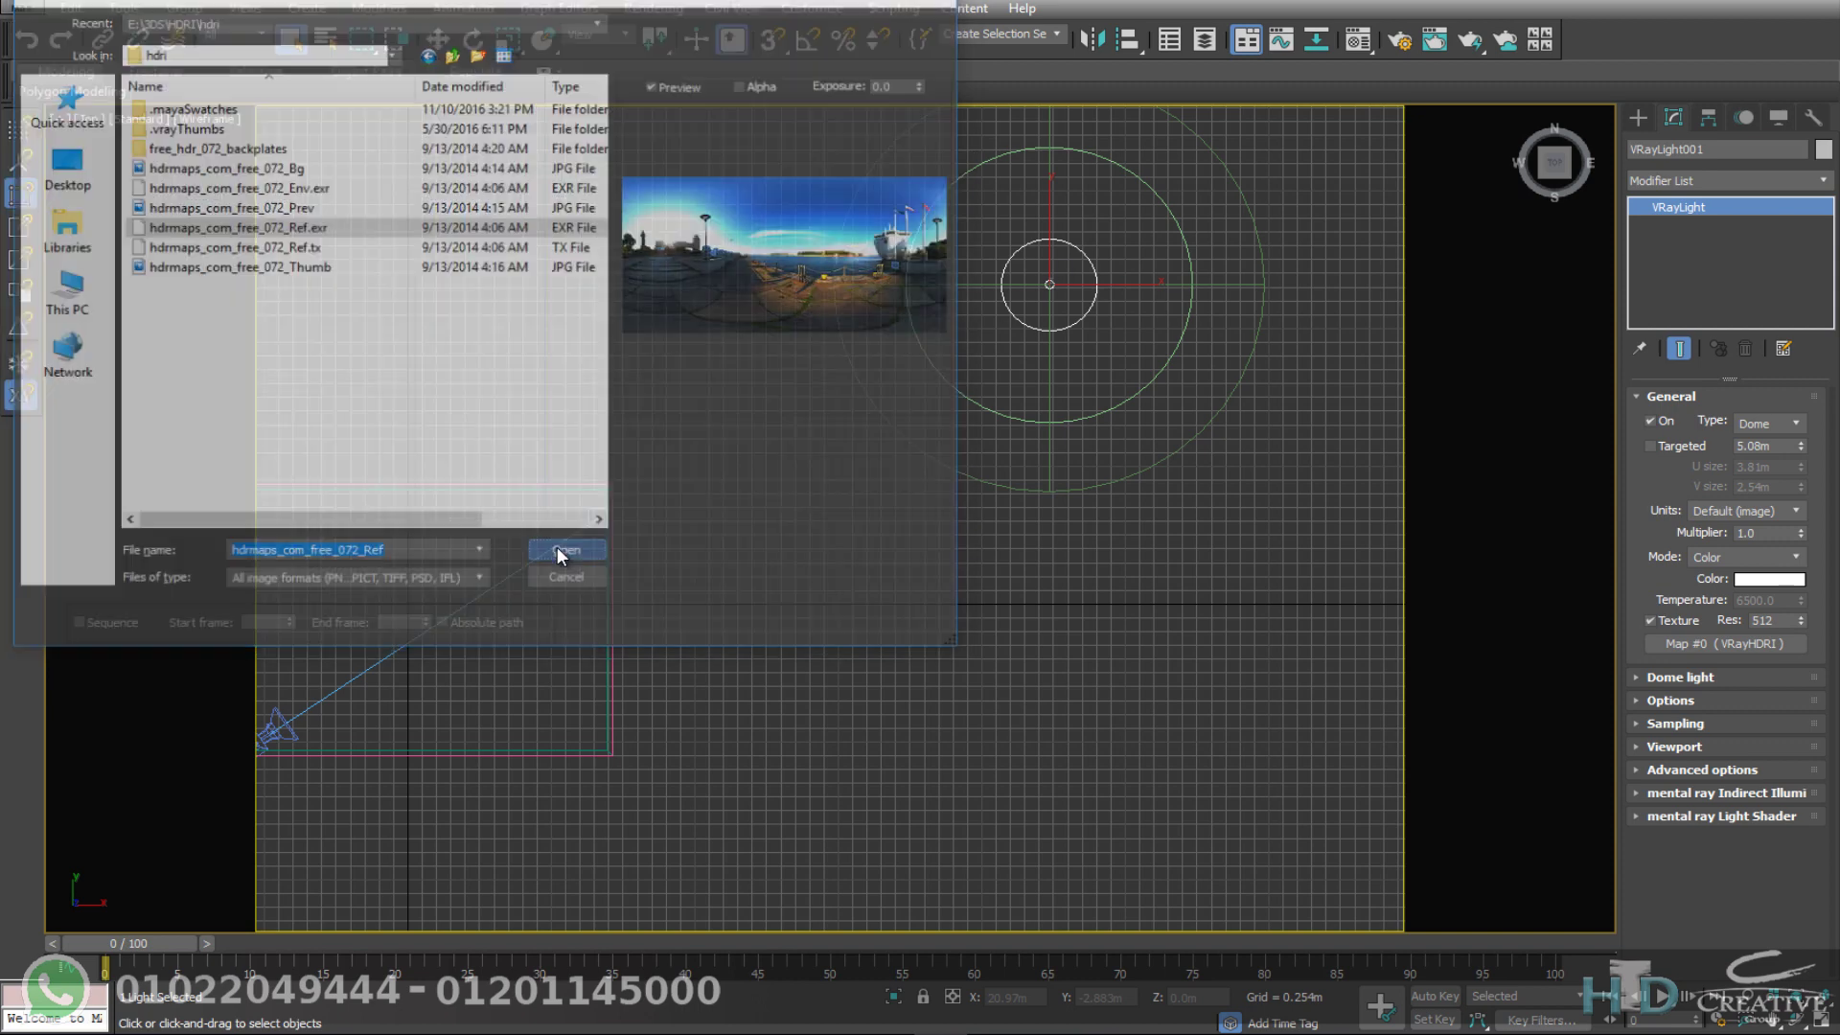
{"action": "middle_click_drag", "start_coordinate": [872, 583], "coordinate": [894, 579]}
{"action": "scroll", "coordinate": [894, 579], "scroll_direction": "down", "scroll_amount": 2}
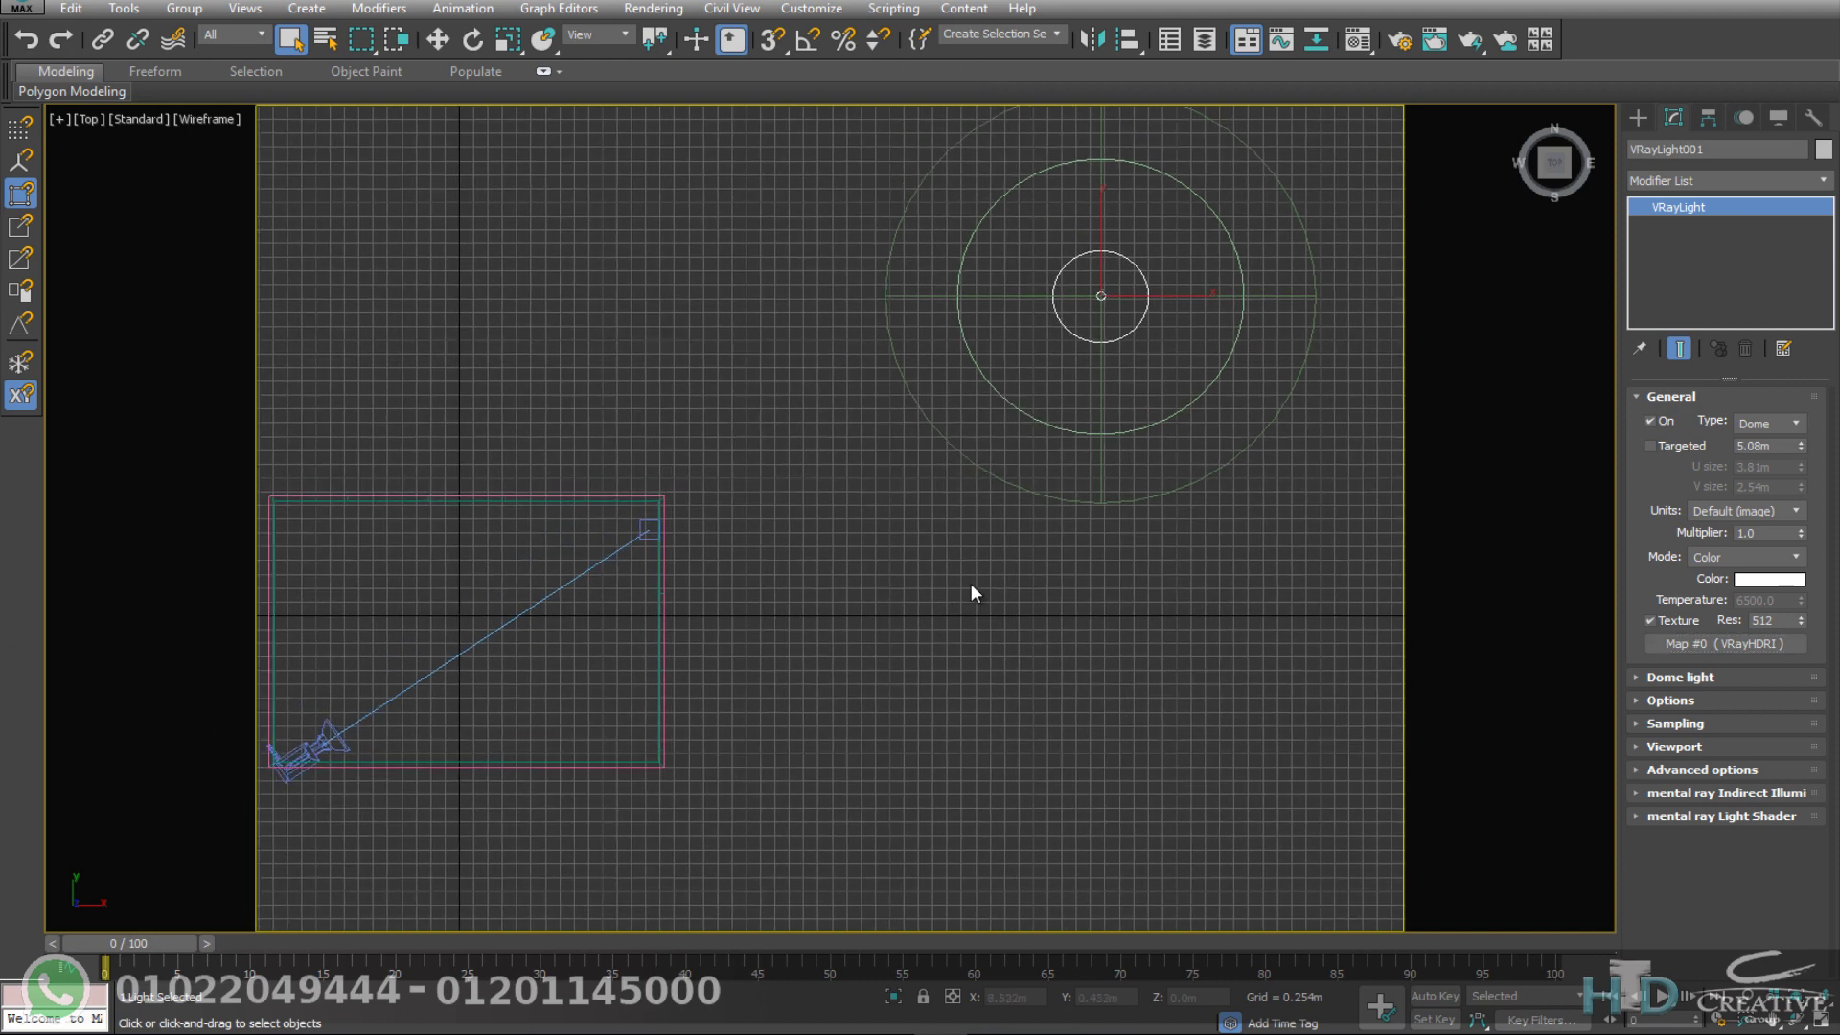
{"action": "key", "text": "c"}
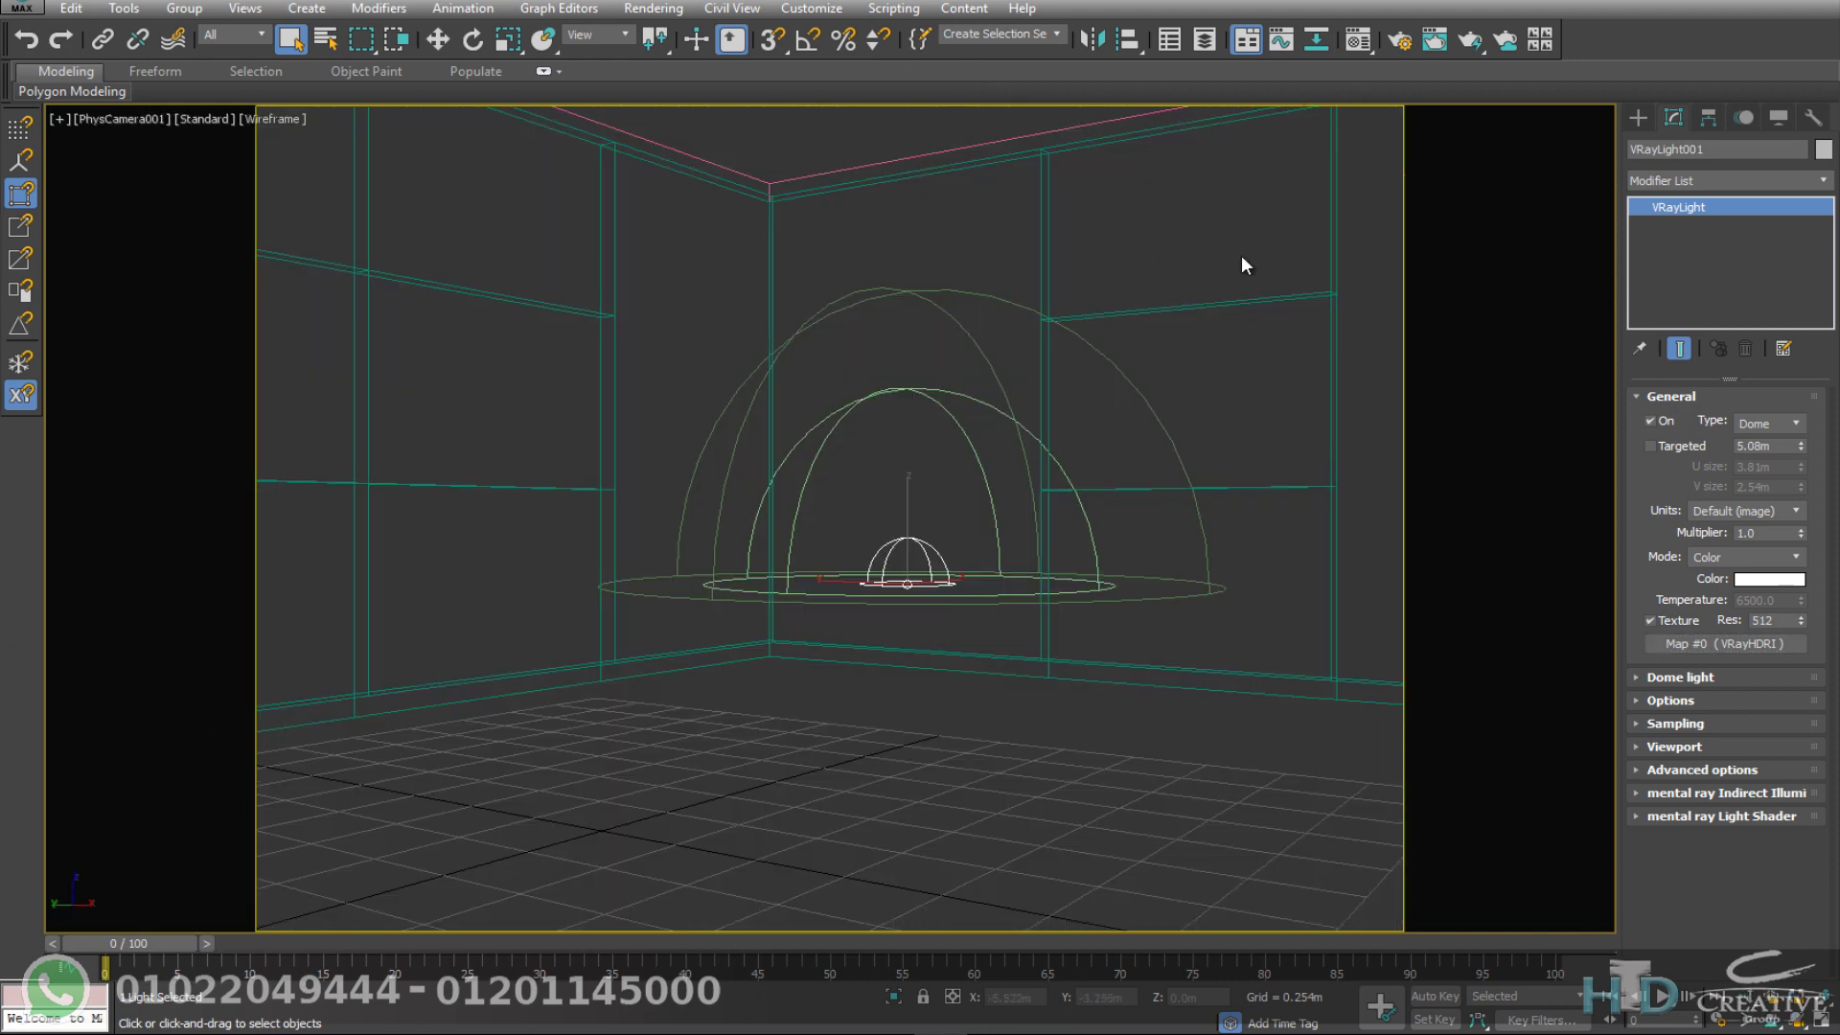
Step: Render the camera view with V-Ray
{"action": "middle_click_drag", "start_coordinate": [1123, 525], "coordinate": [1111, 525]}
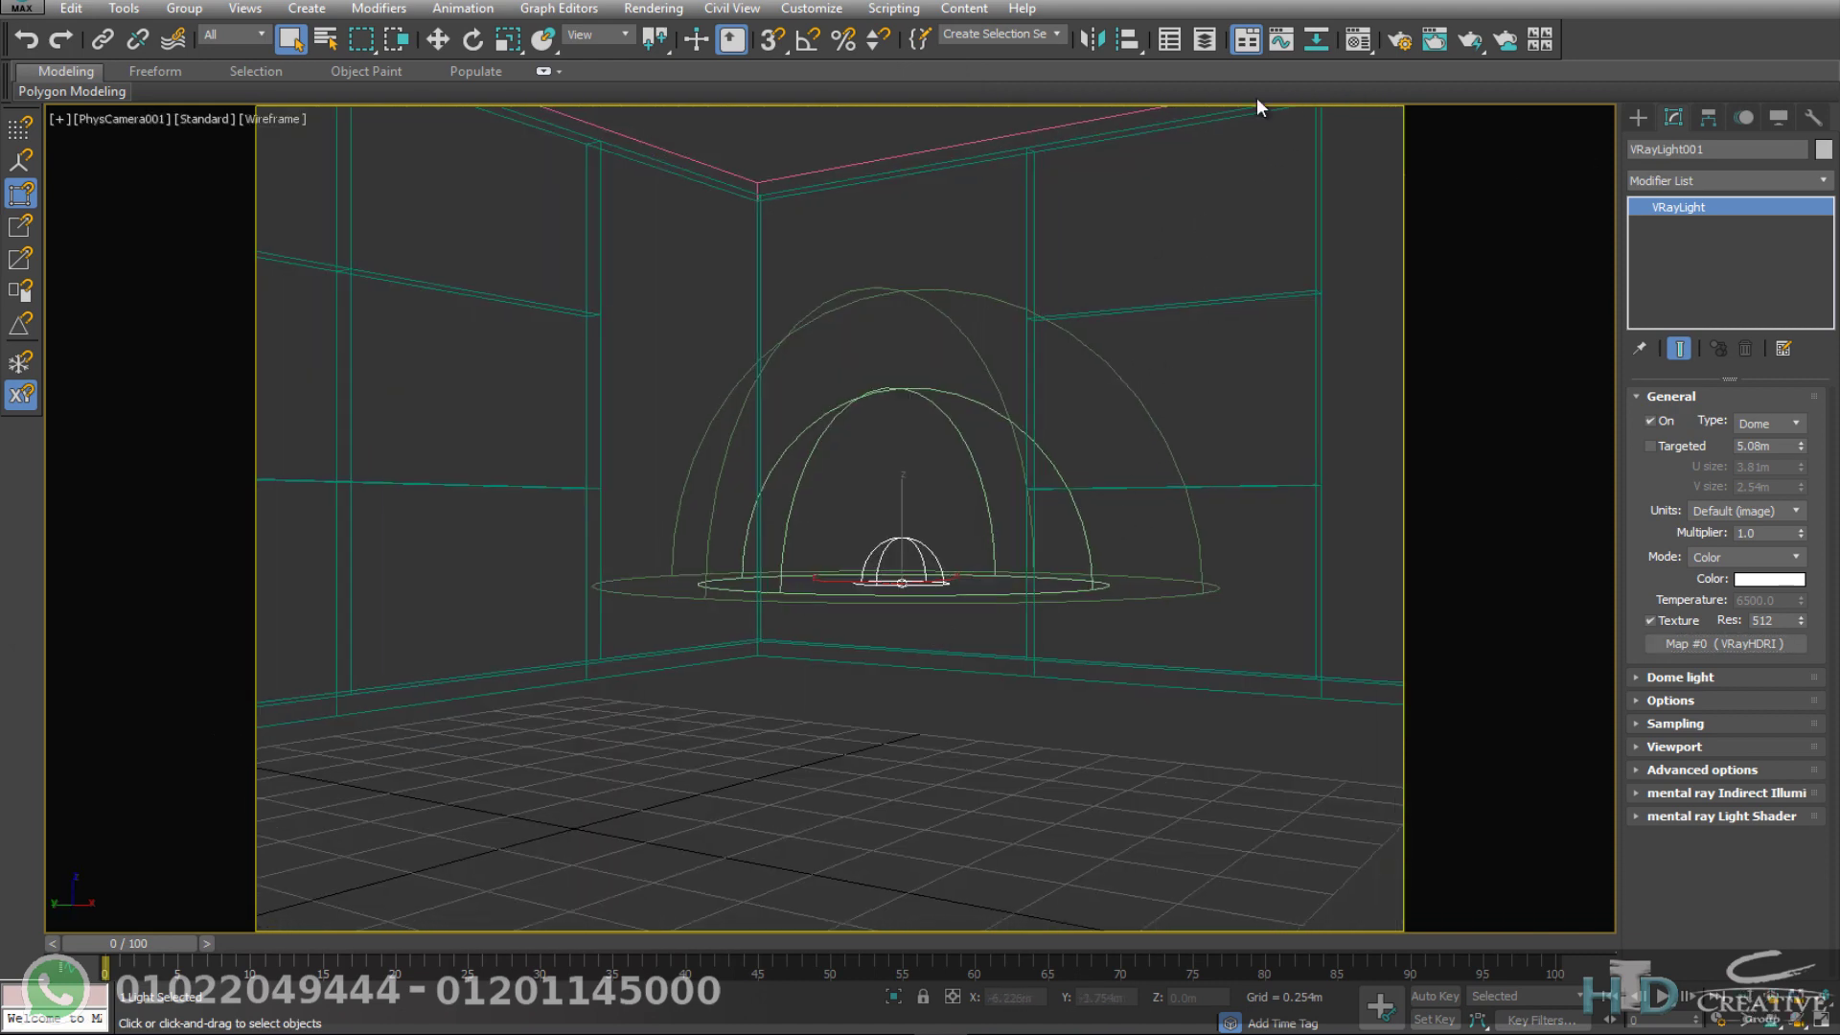
{"action": "left_click", "coordinate": [1477, 38]}
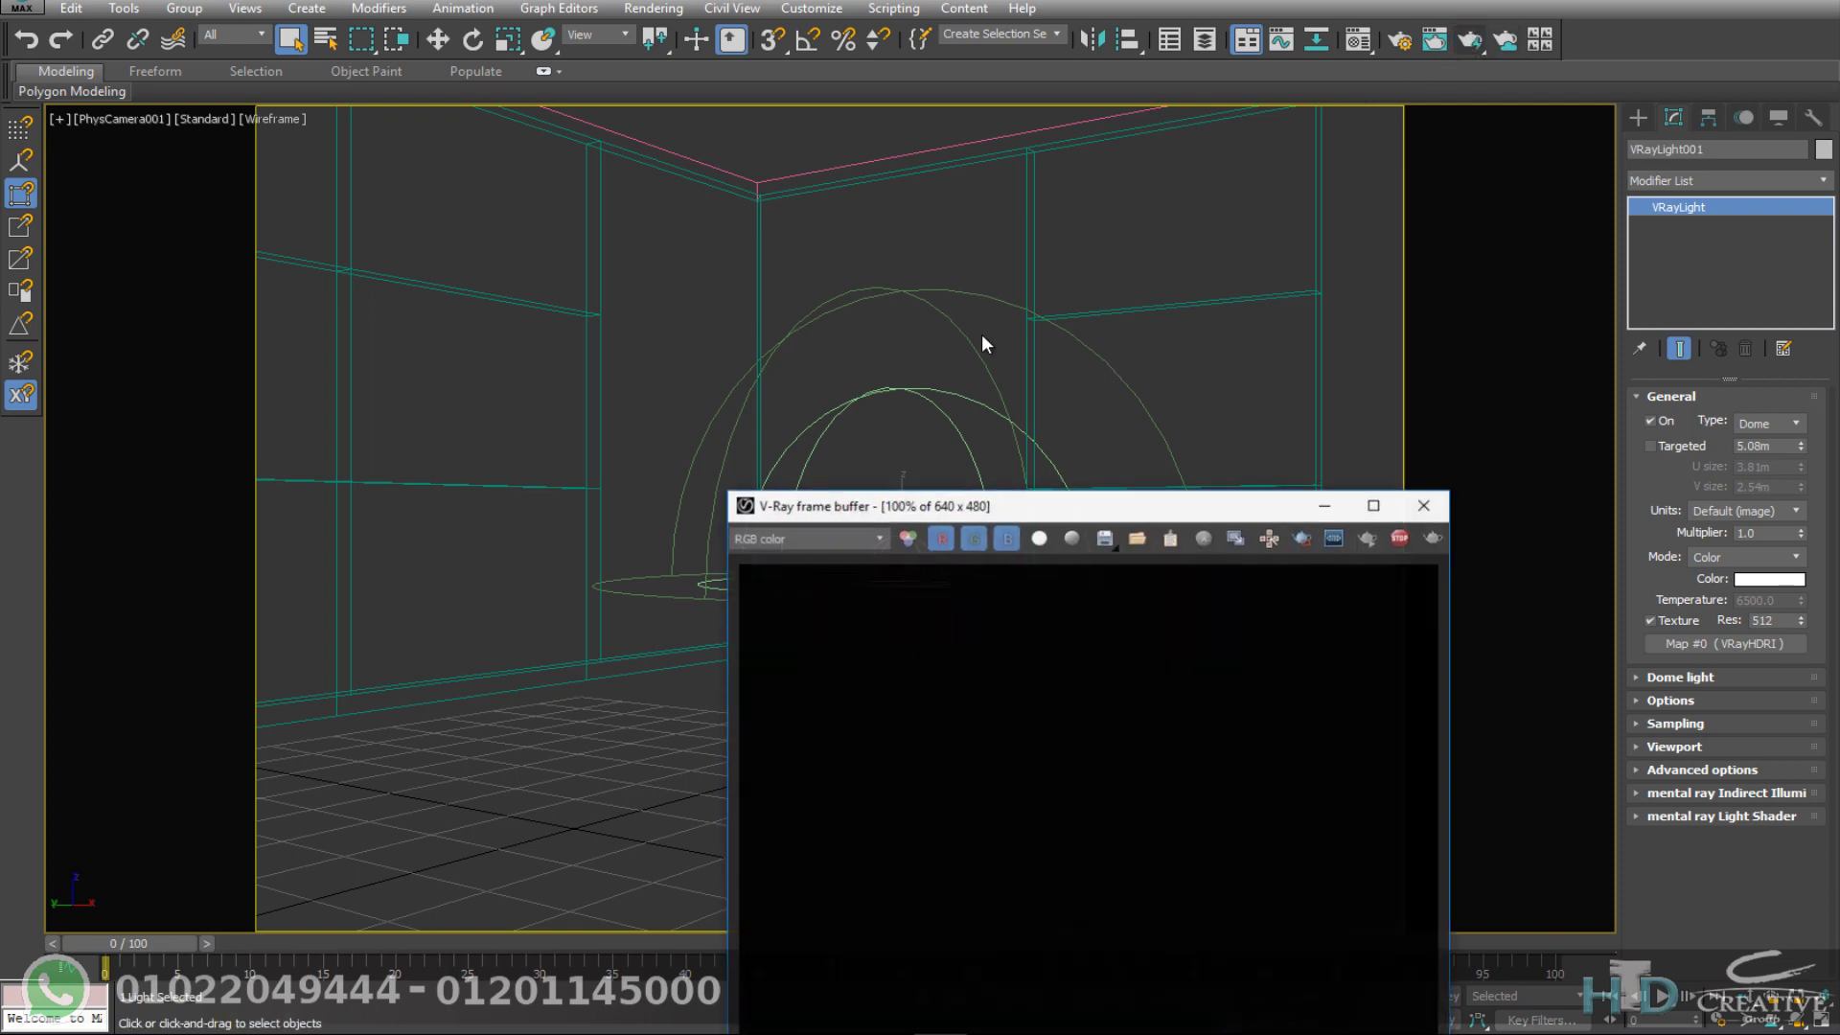
{"action": "left_click_drag", "start_coordinate": [1086, 514], "coordinate": [704, 250]}
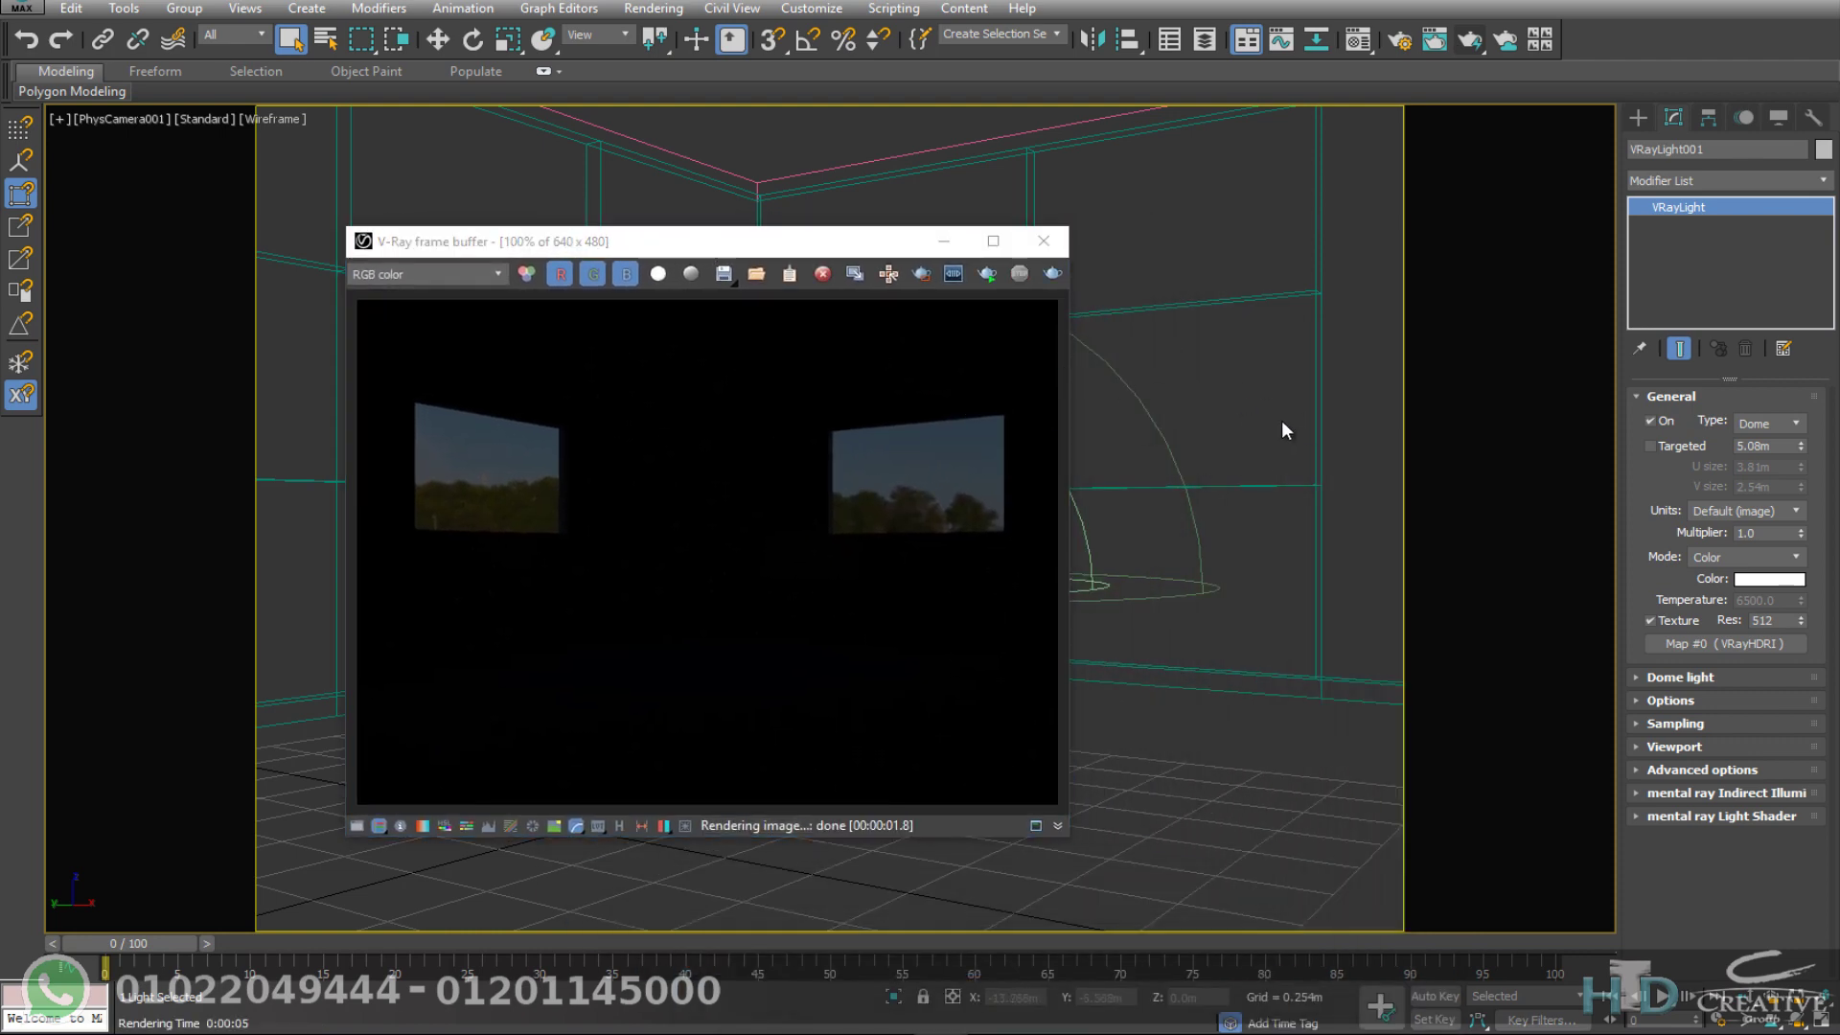
Step: Raise the dome light multiplier to 30.0 and re-render the room
{"action": "double_click", "coordinate": [1768, 532]}
{"action": "type", "text": "30"}
{"action": "key", "text": "Return"}
{"action": "left_click", "coordinate": [1053, 274]}
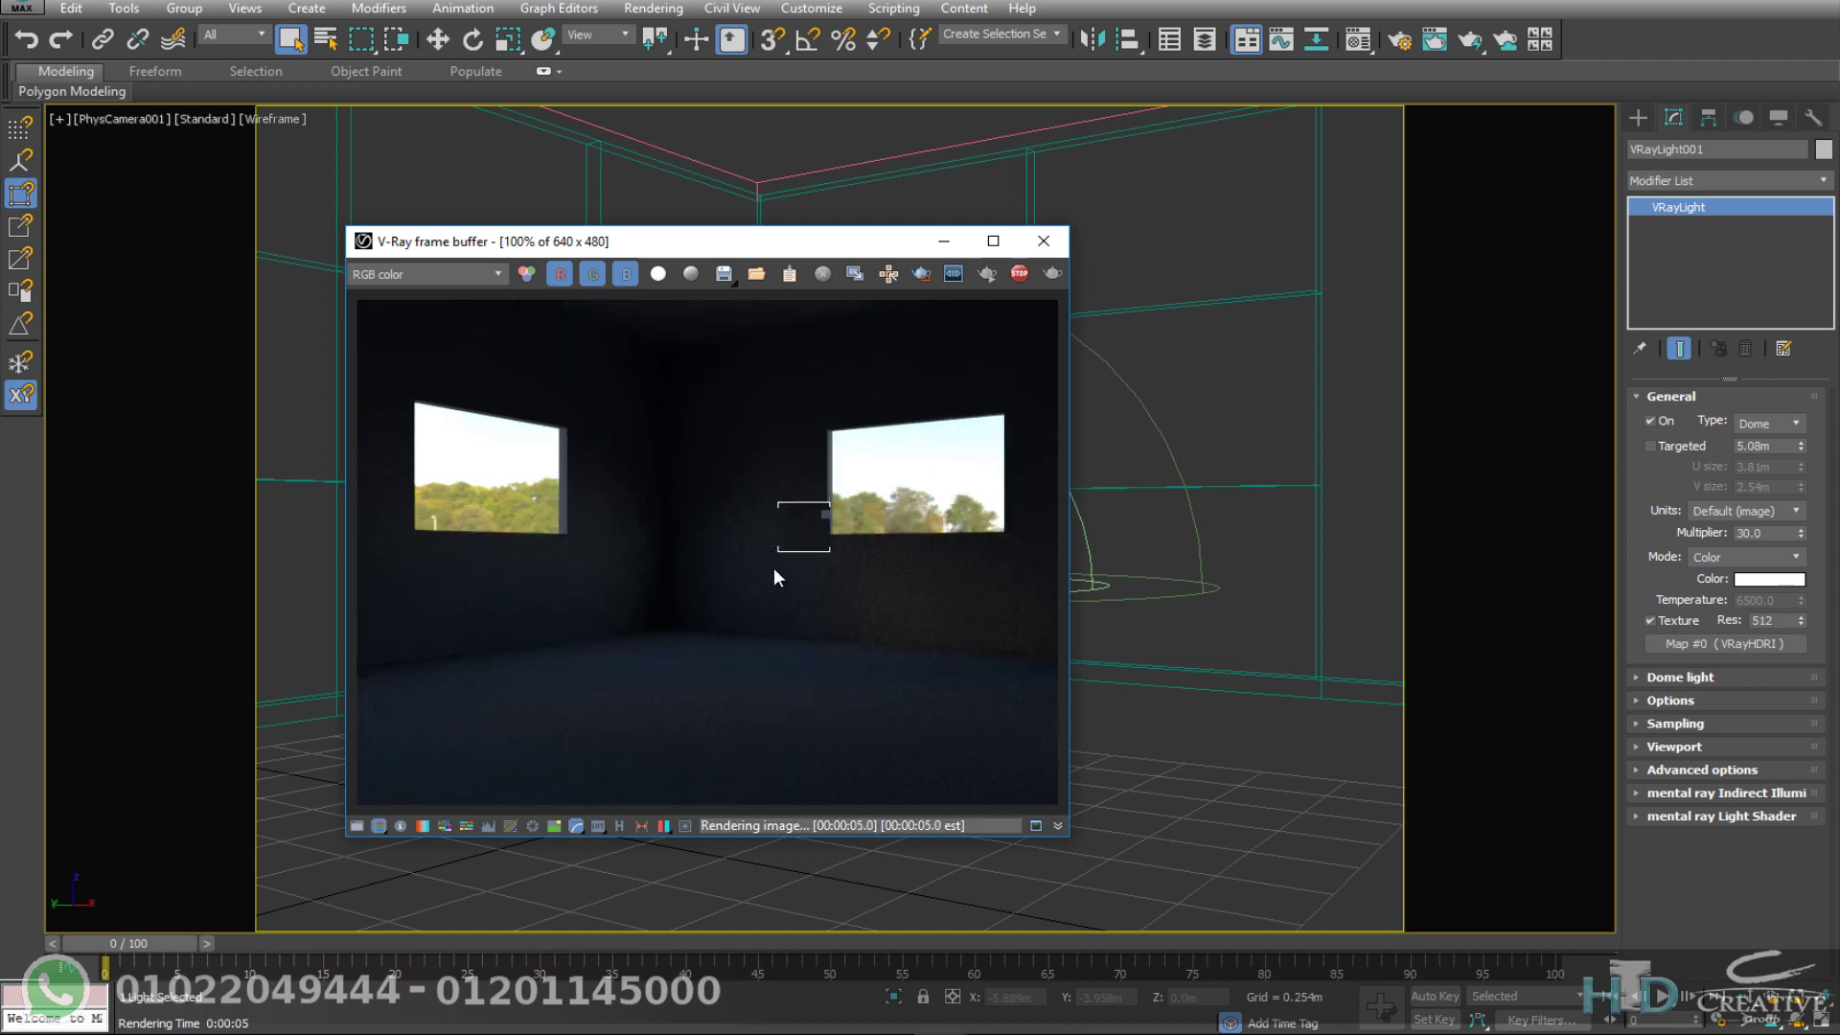
{"action": "double_click", "coordinate": [1758, 533]}
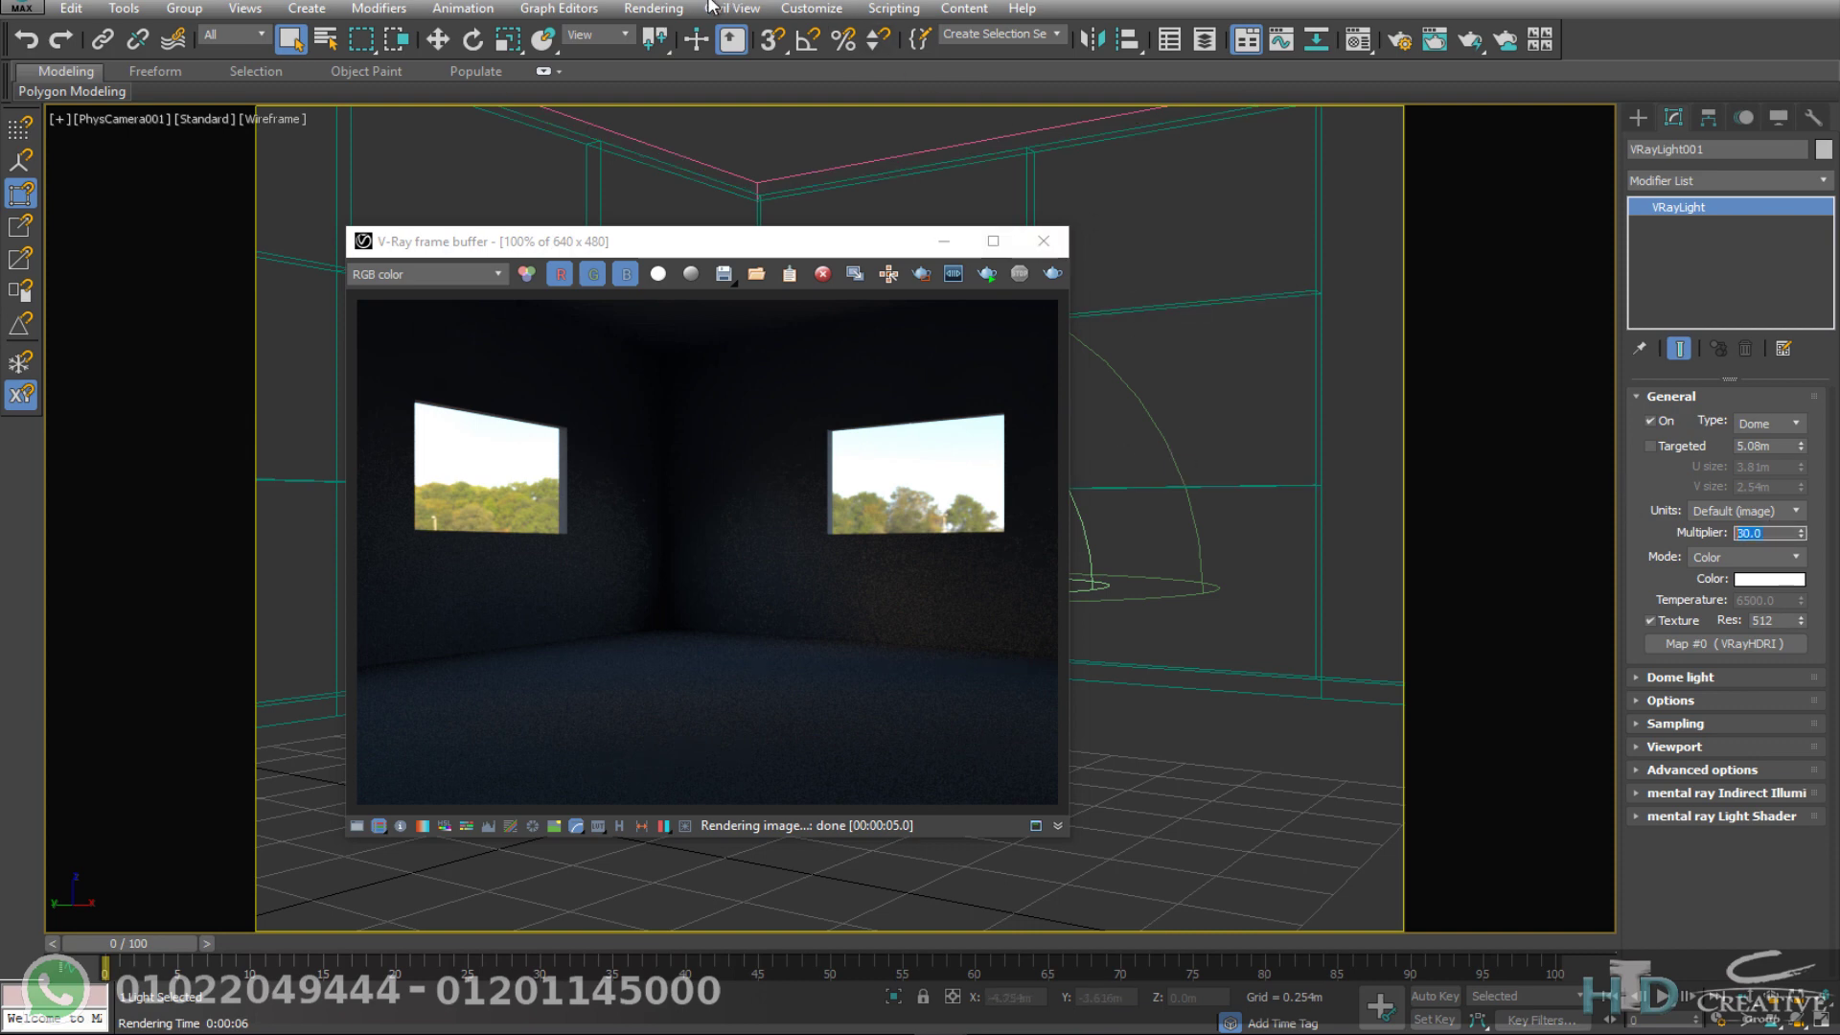
{"action": "left_click", "coordinate": [653, 7]}
Step: Set the V-Ray exposure f-number to 4.0 and render the room
{"action": "left_click", "coordinate": [715, 302]}
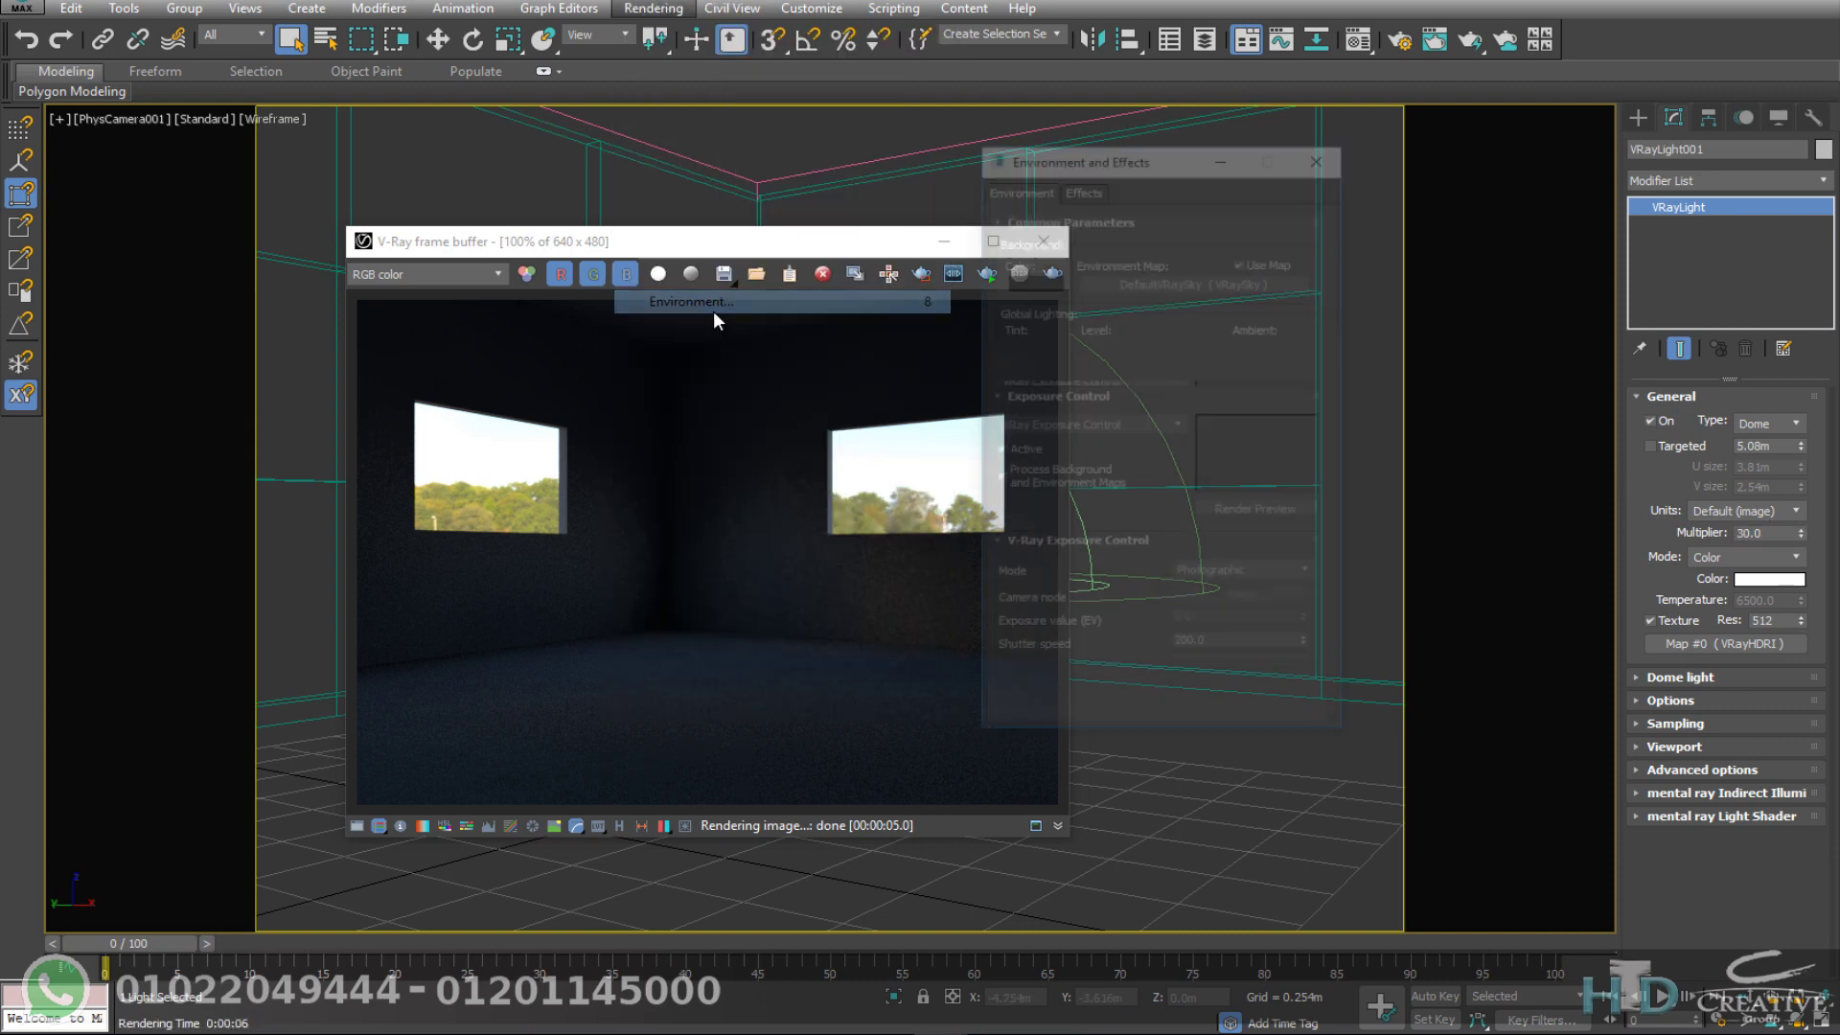
{"action": "double_click", "coordinate": [1236, 668]}
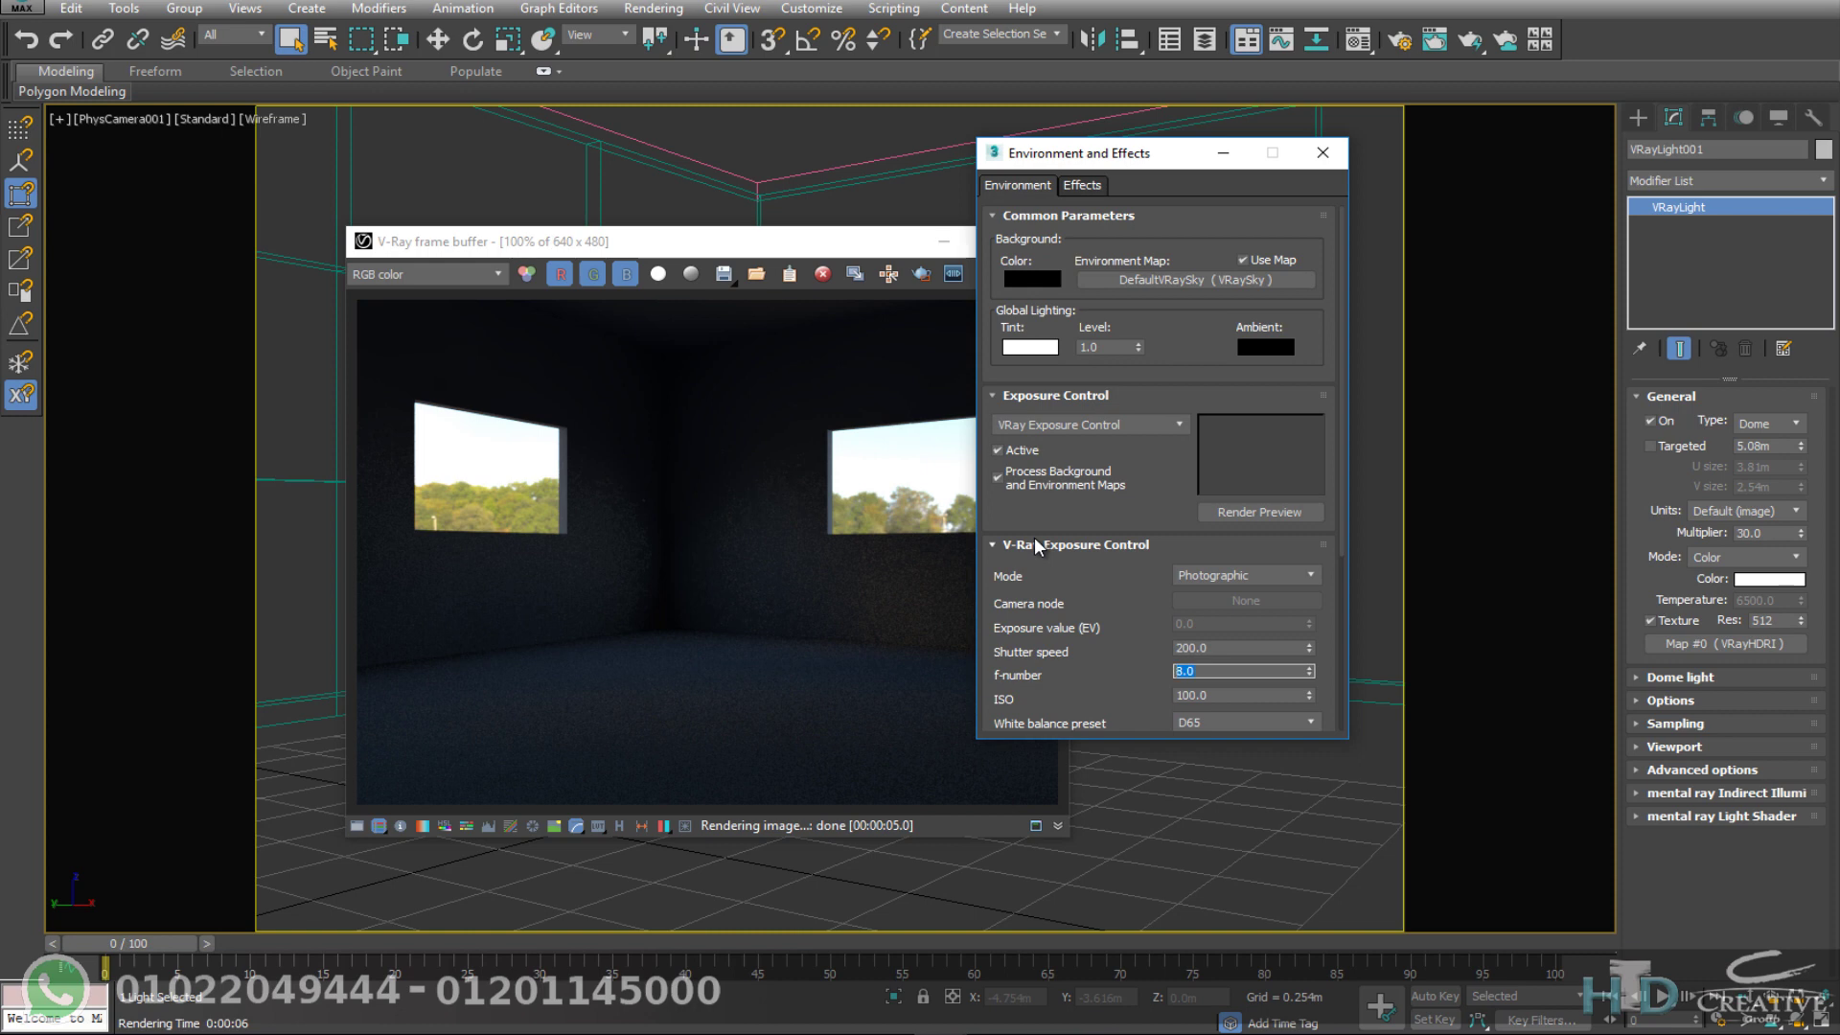
{"action": "type", "text": "4"}
{"action": "key", "text": "Return"}
{"action": "left_click", "coordinate": [958, 427]}
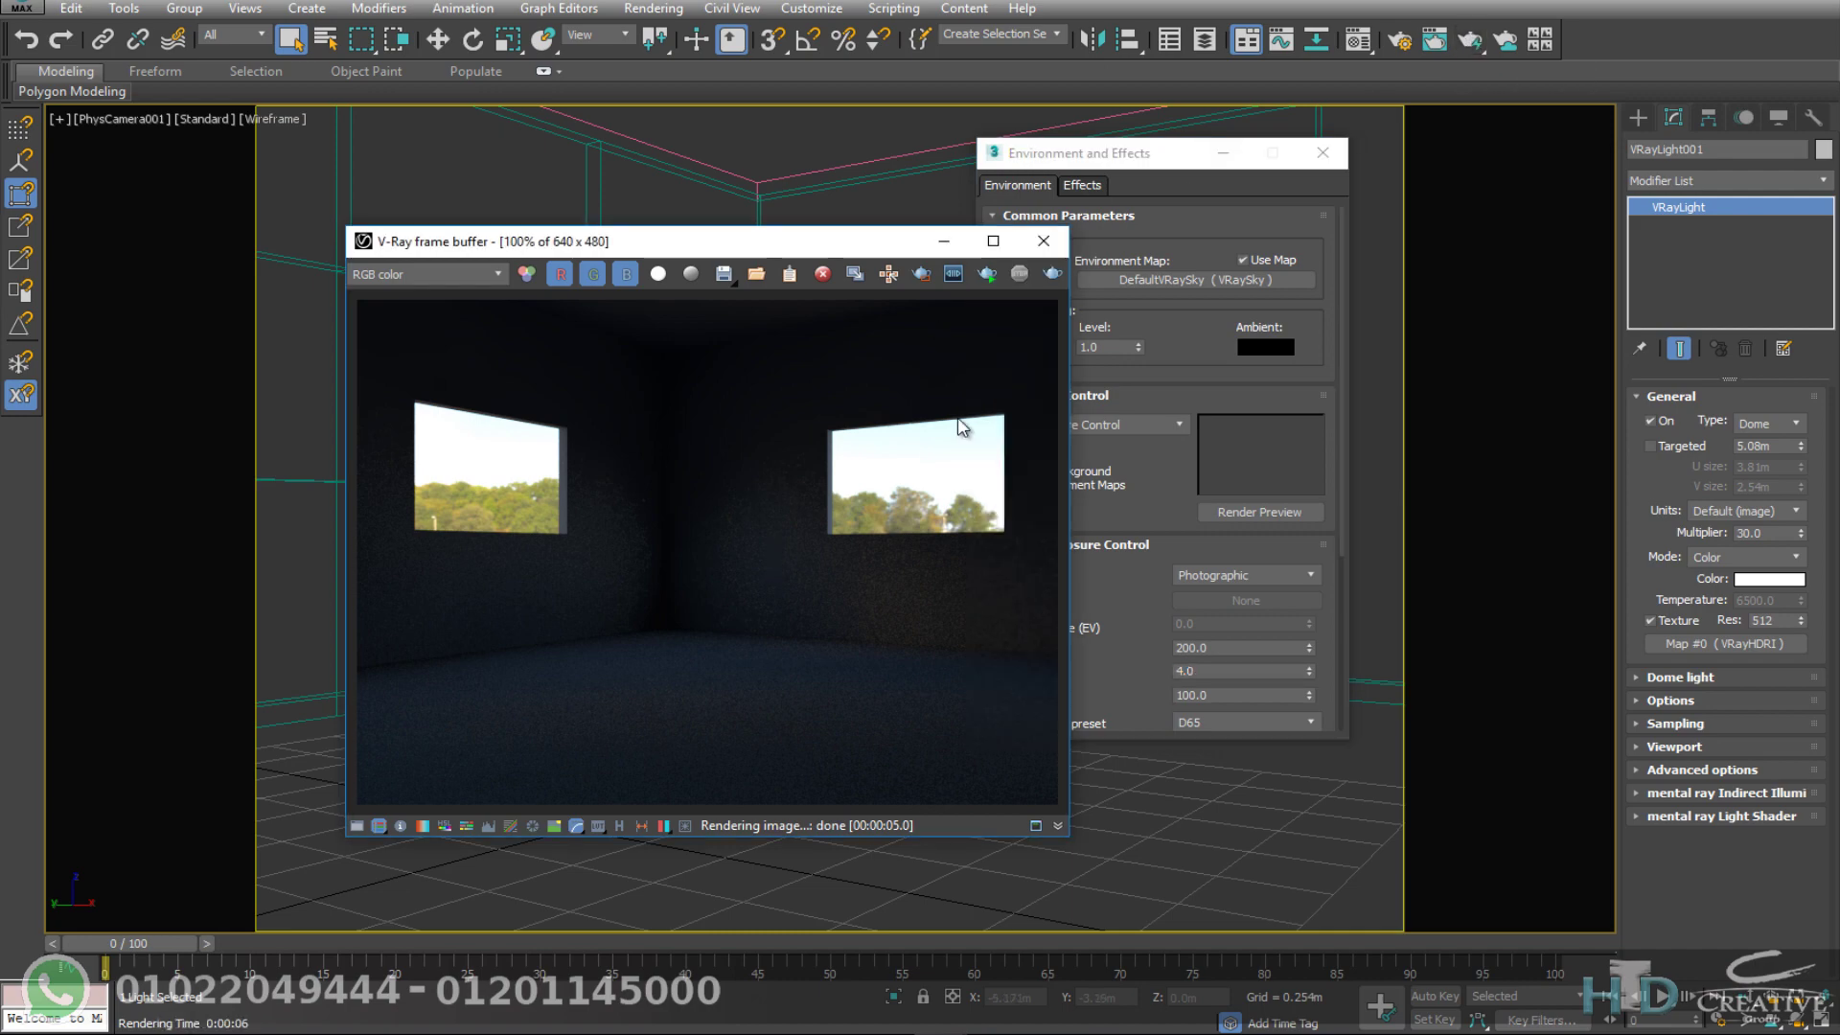
{"action": "left_click", "coordinate": [1059, 278]}
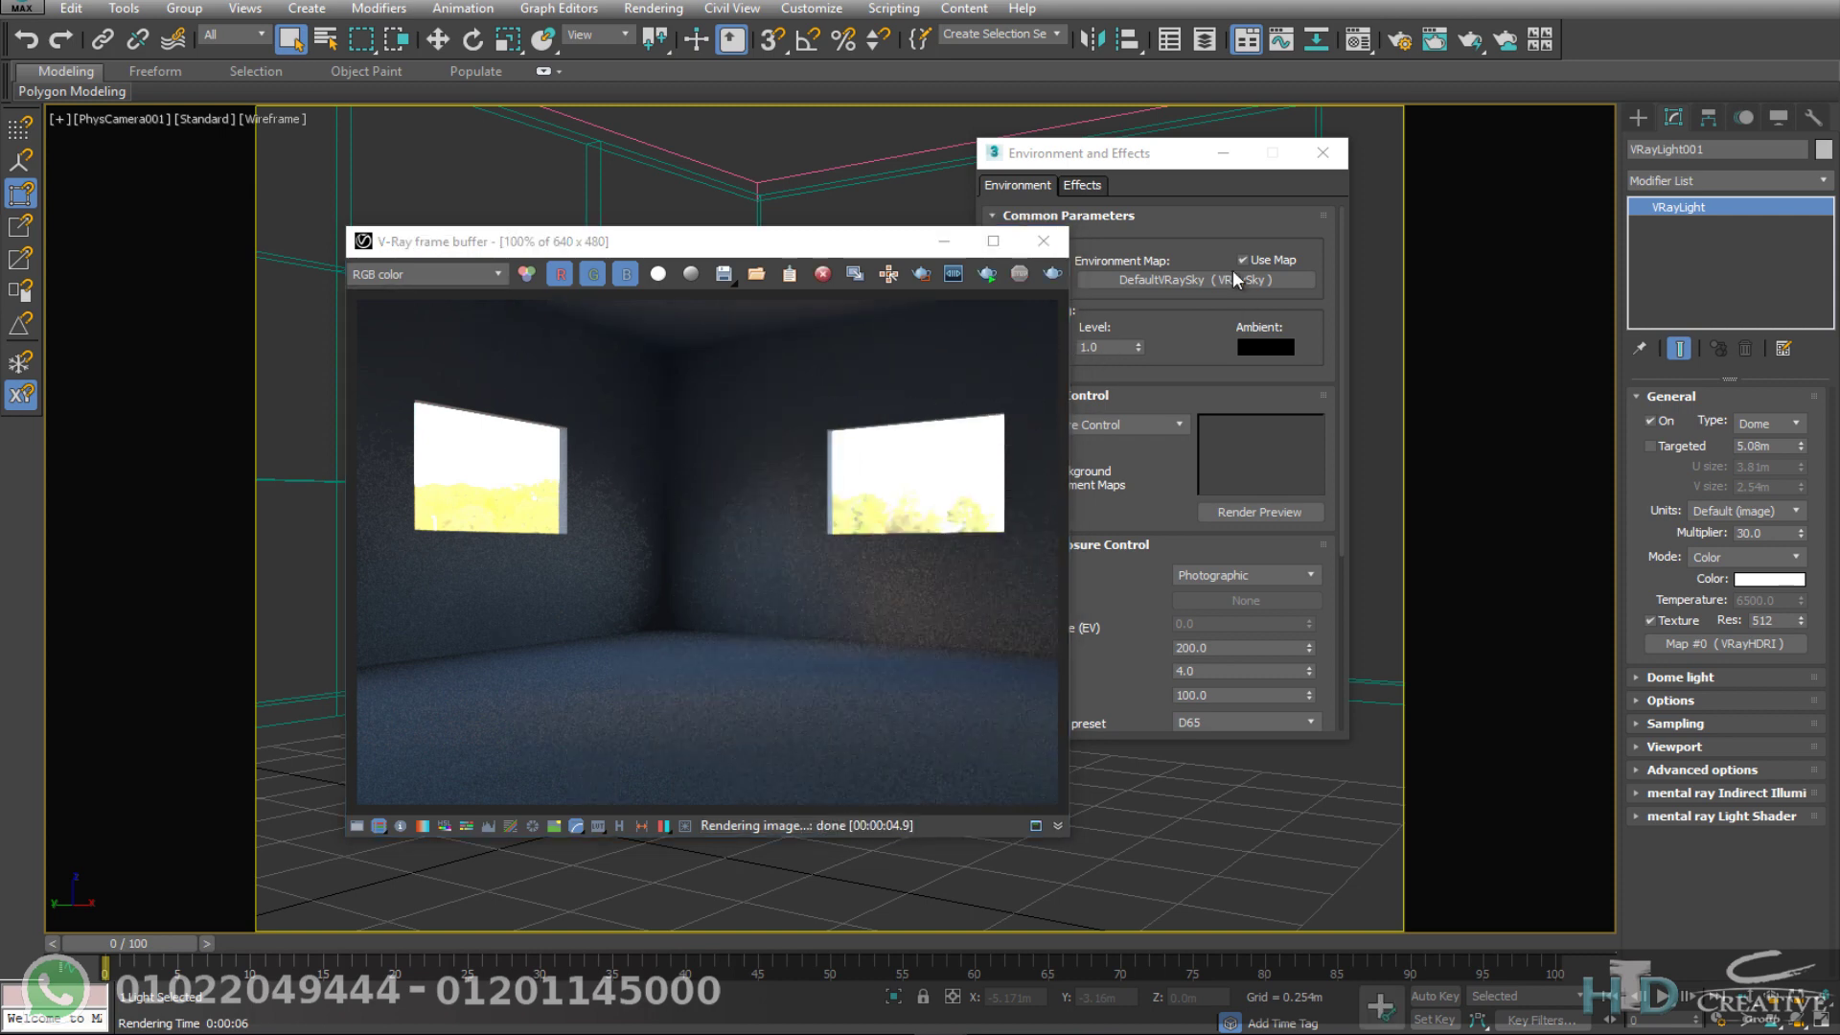
Step: Change the f-number to 6.0 and re-render
{"action": "left_click", "coordinate": [1217, 672]}
{"action": "type", "text": "6"}
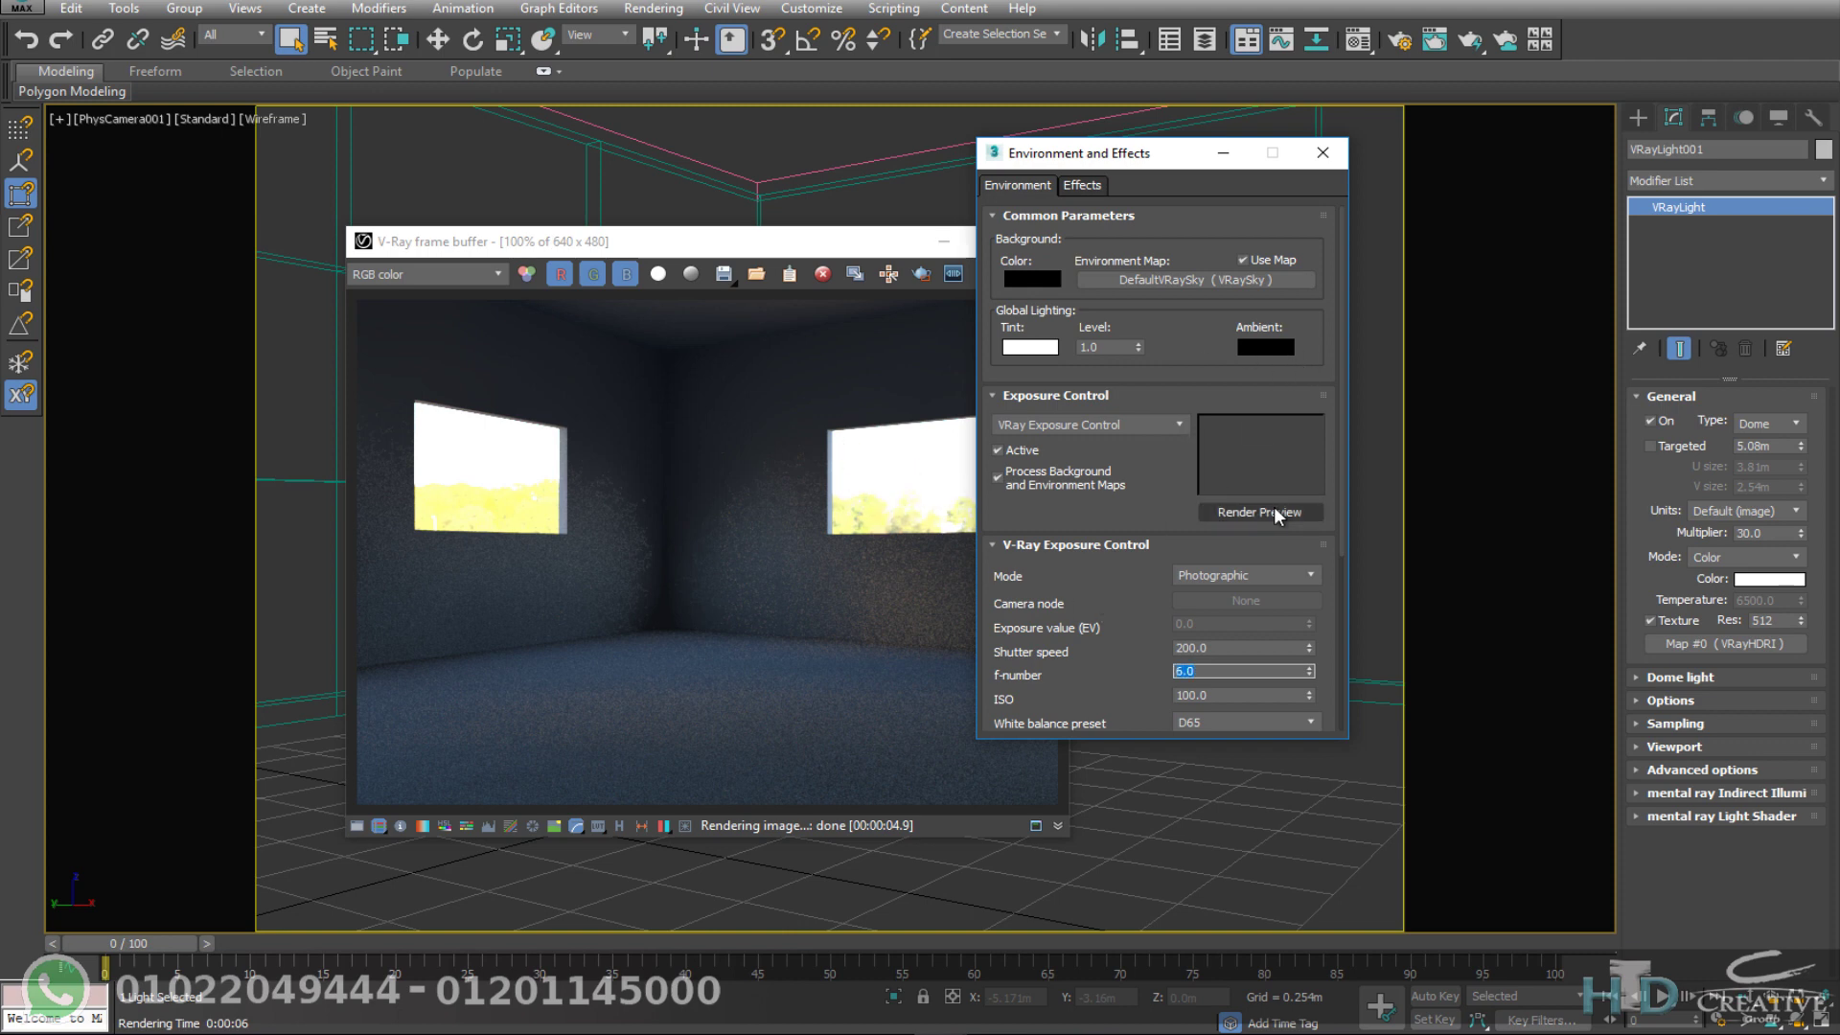
{"action": "left_click", "coordinate": [798, 489]}
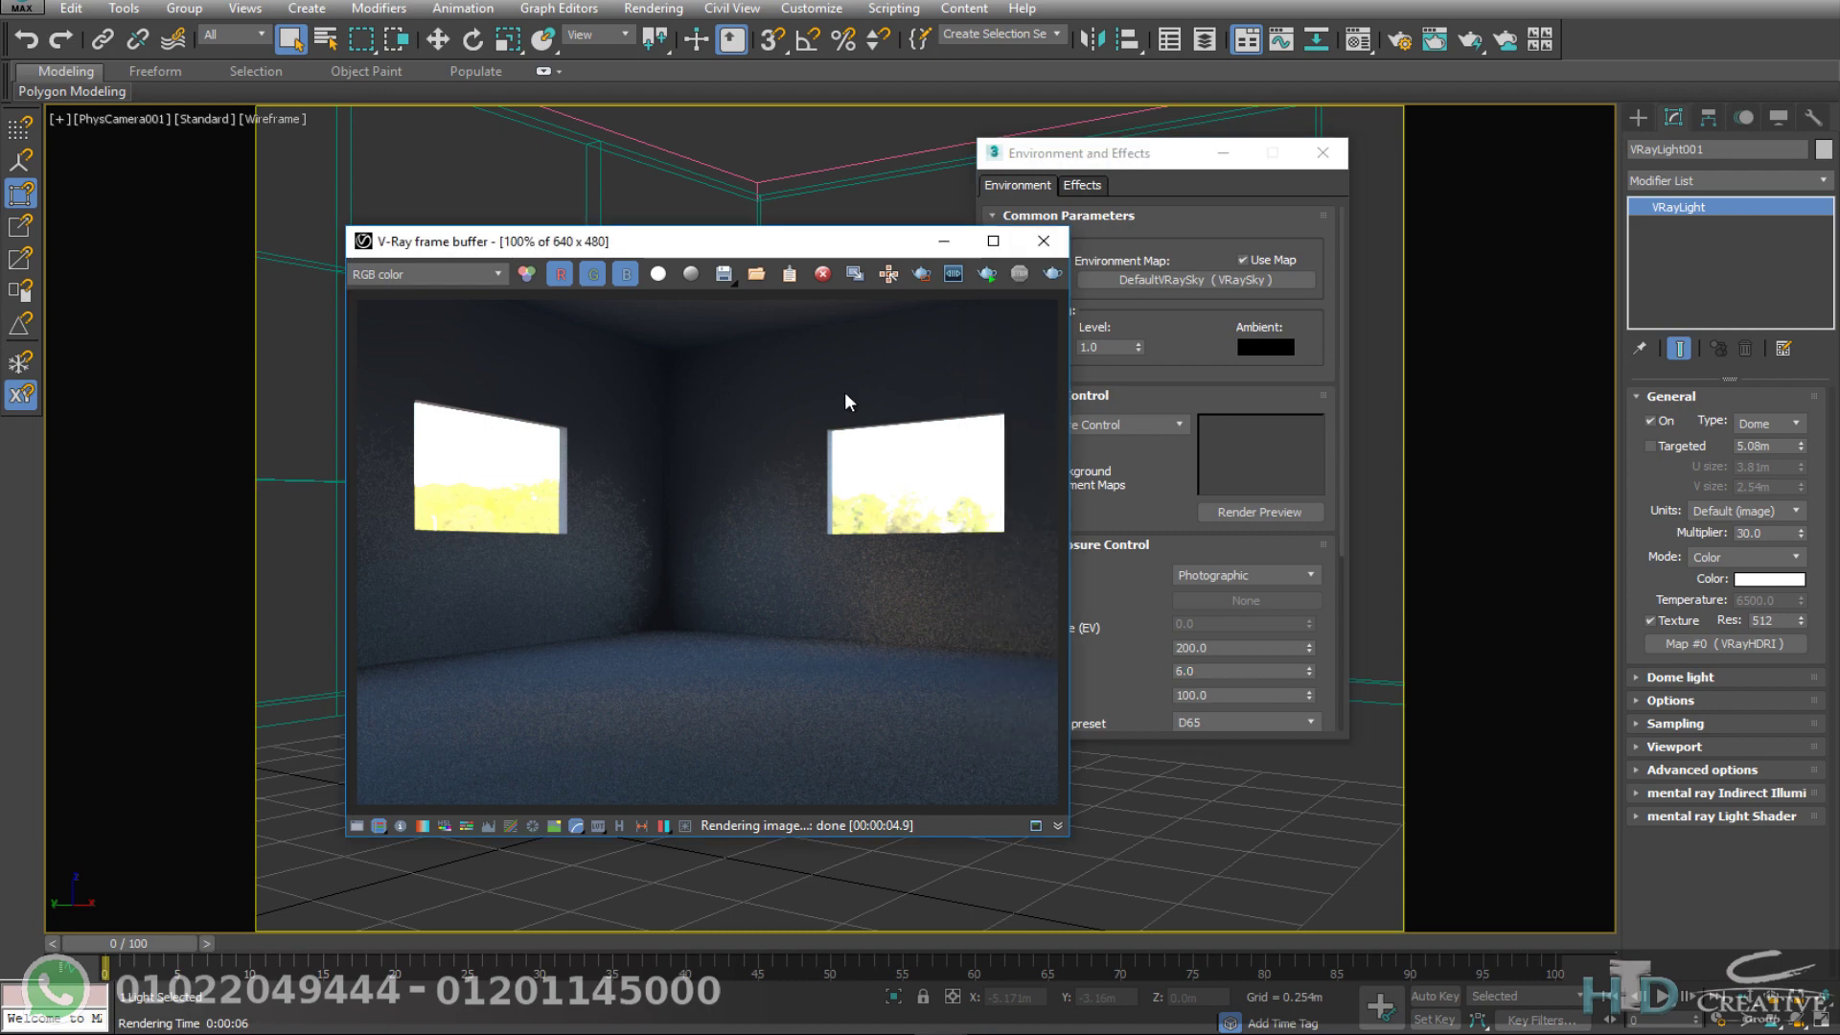
{"action": "left_click", "coordinate": [1066, 274]}
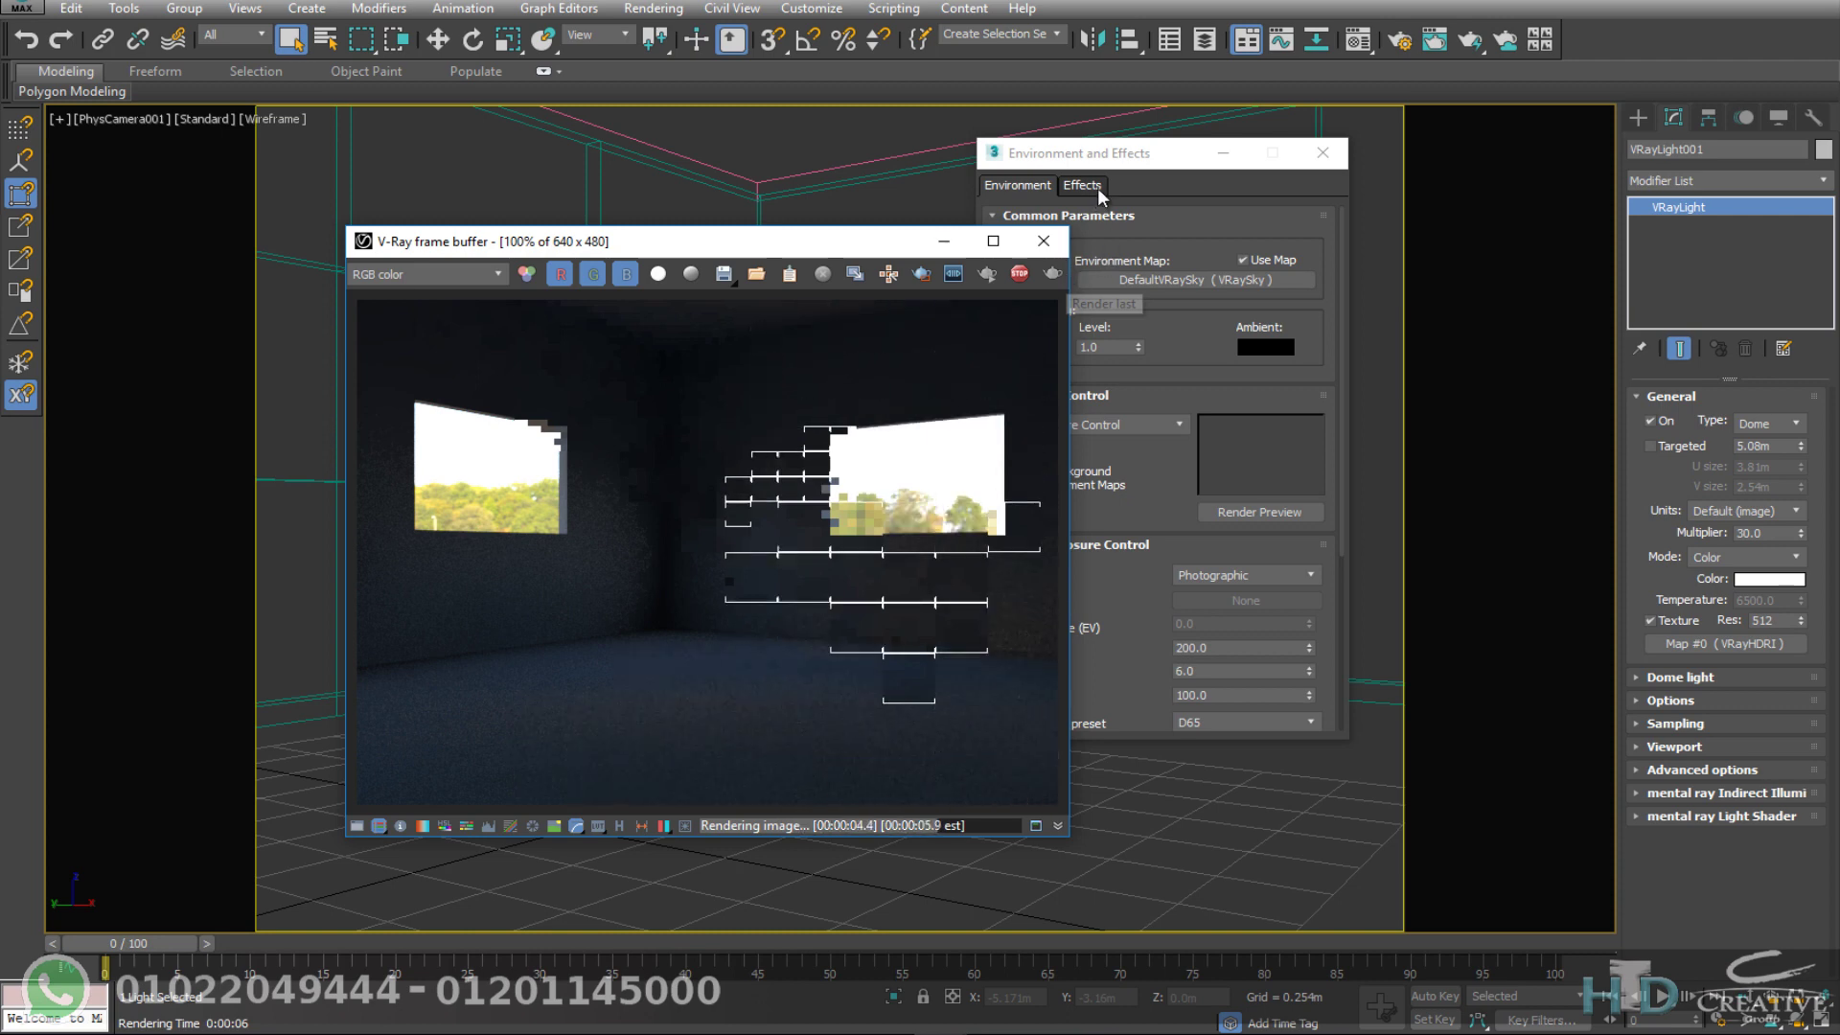
Step: Draw a Sphere-type V-Ray light at the room's centre in Top view
{"action": "left_click", "coordinate": [1043, 241]}
{"action": "left_click", "coordinate": [1322, 153]}
{"action": "key", "text": "t"}
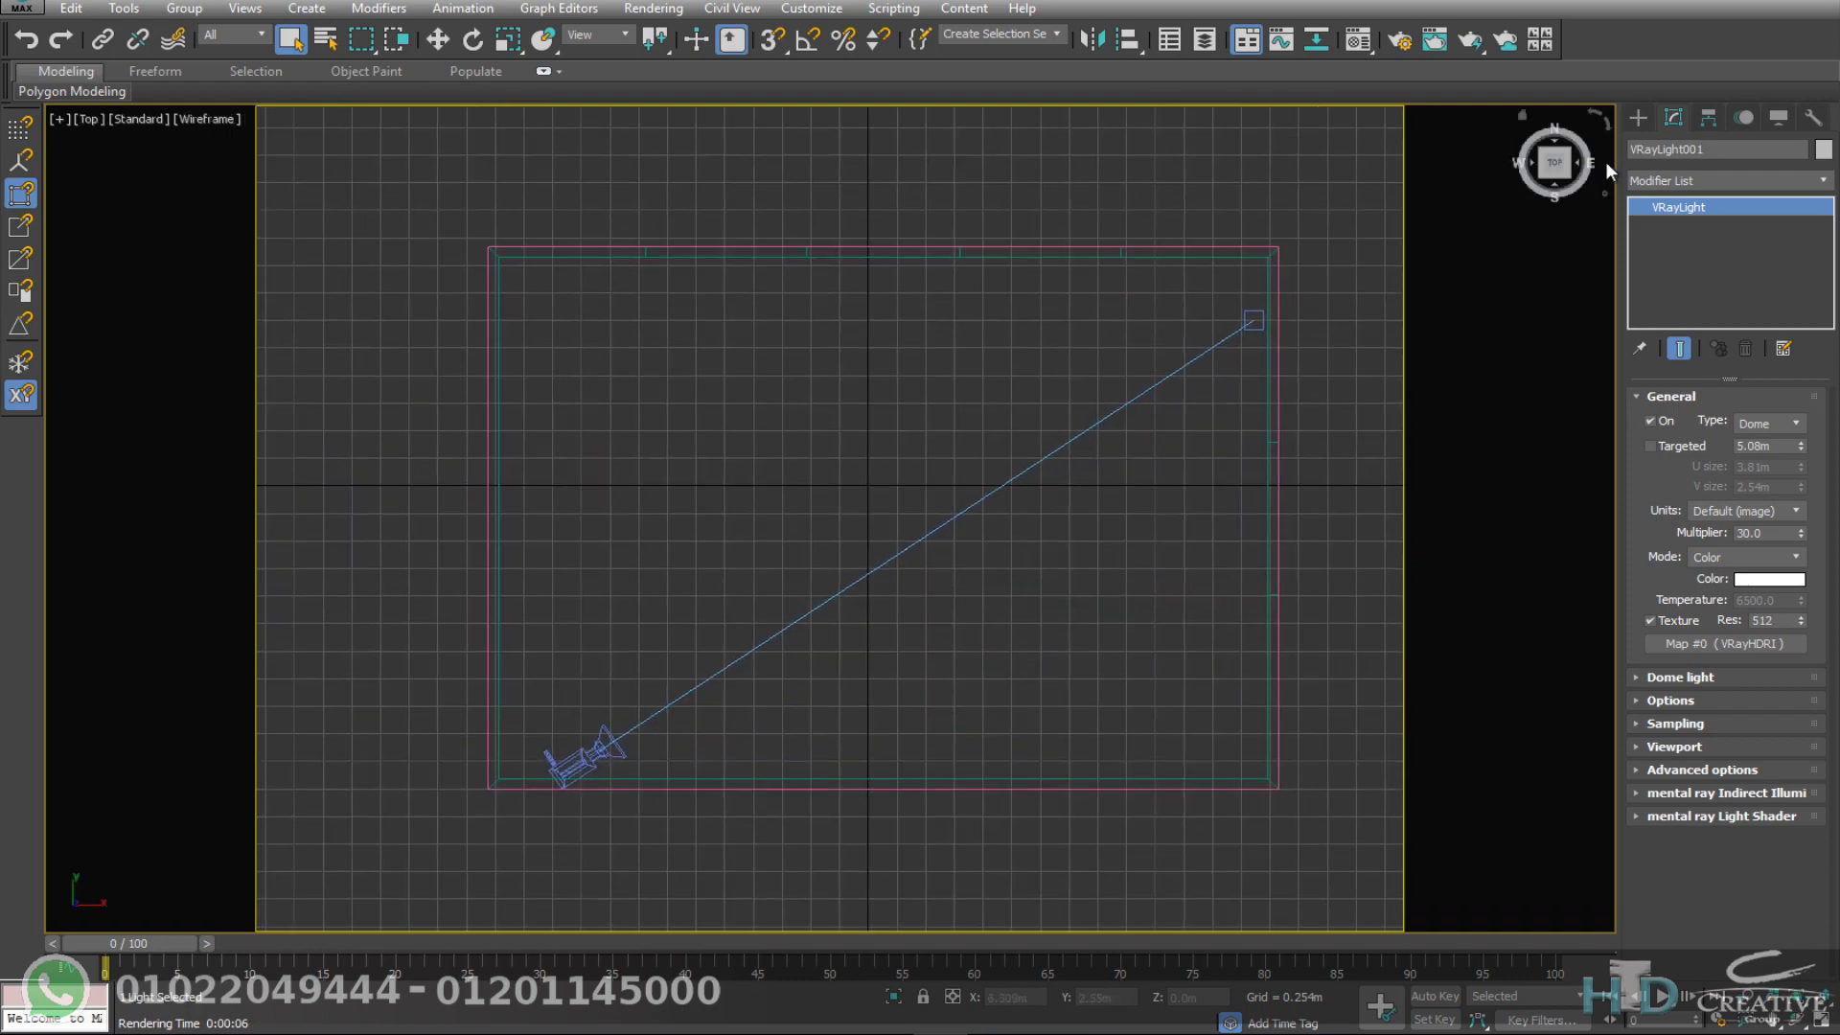
{"action": "left_click", "coordinate": [1640, 122]}
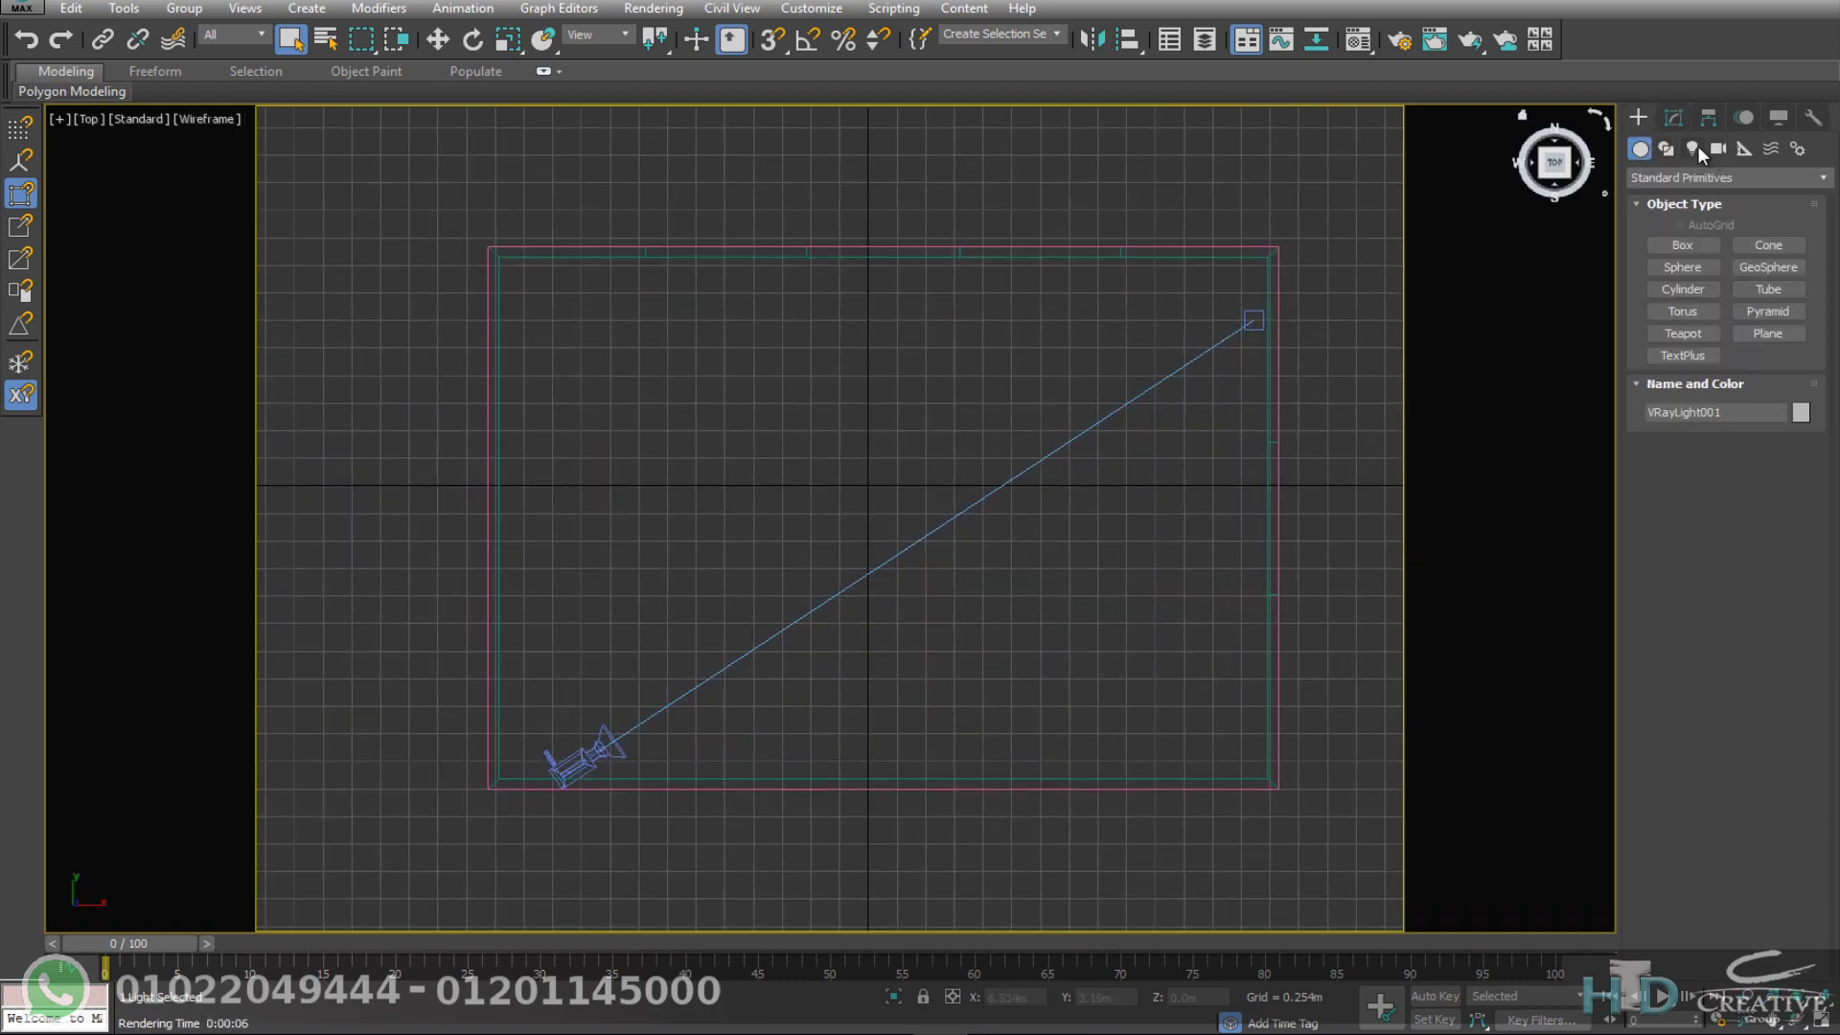
{"action": "left_click", "coordinate": [1693, 147]}
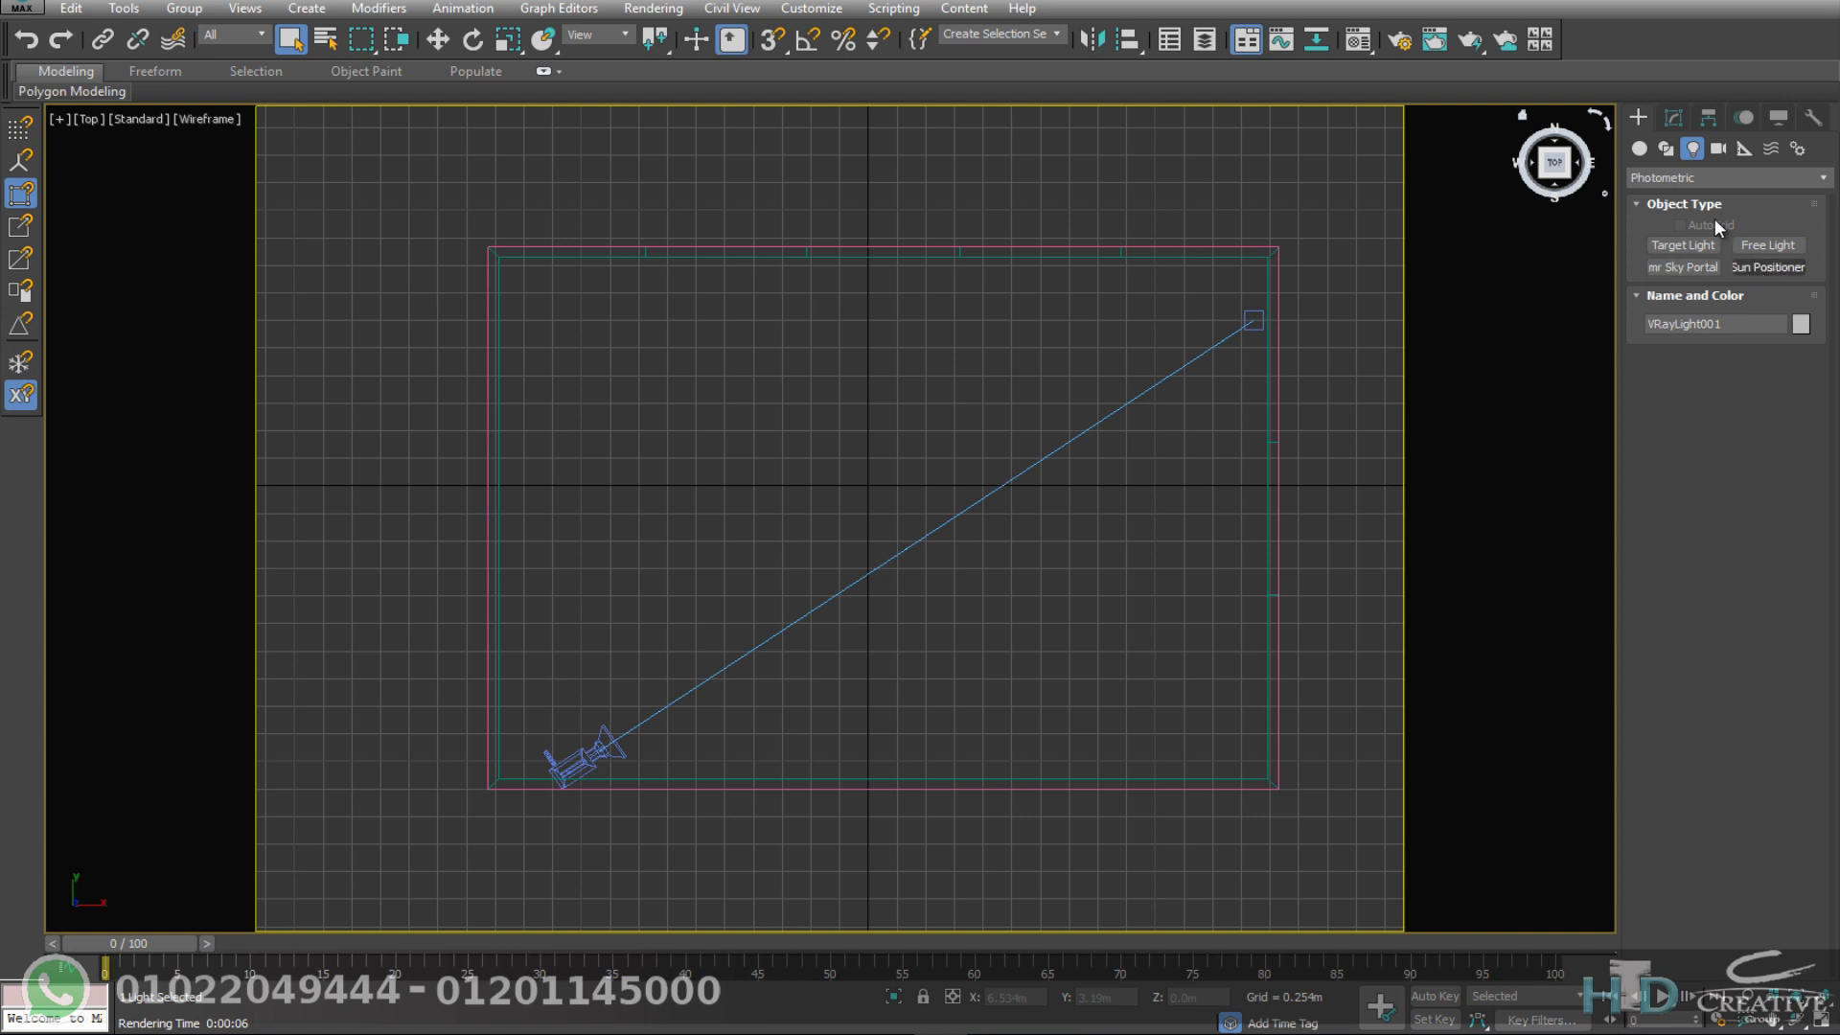
{"action": "left_click", "coordinate": [1676, 175]}
{"action": "left_click", "coordinate": [1679, 222]}
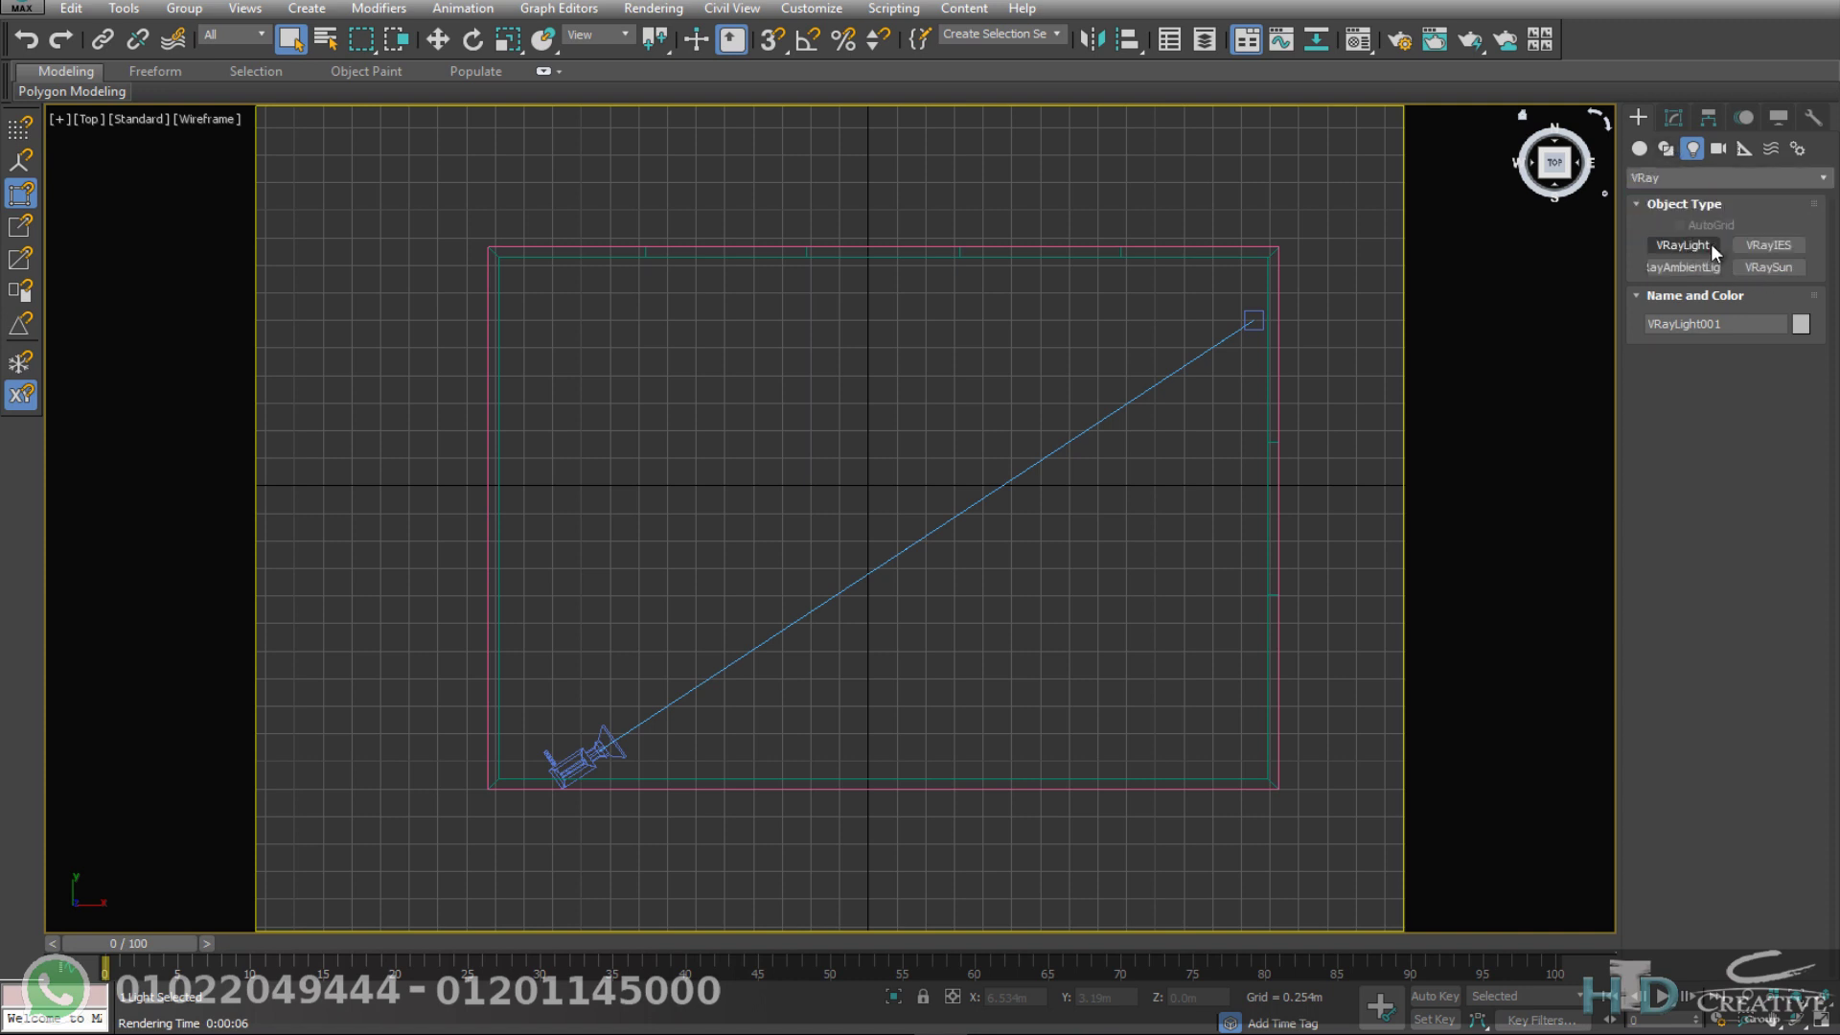
{"action": "left_click", "coordinate": [1696, 245]}
{"action": "left_click", "coordinate": [1776, 383]}
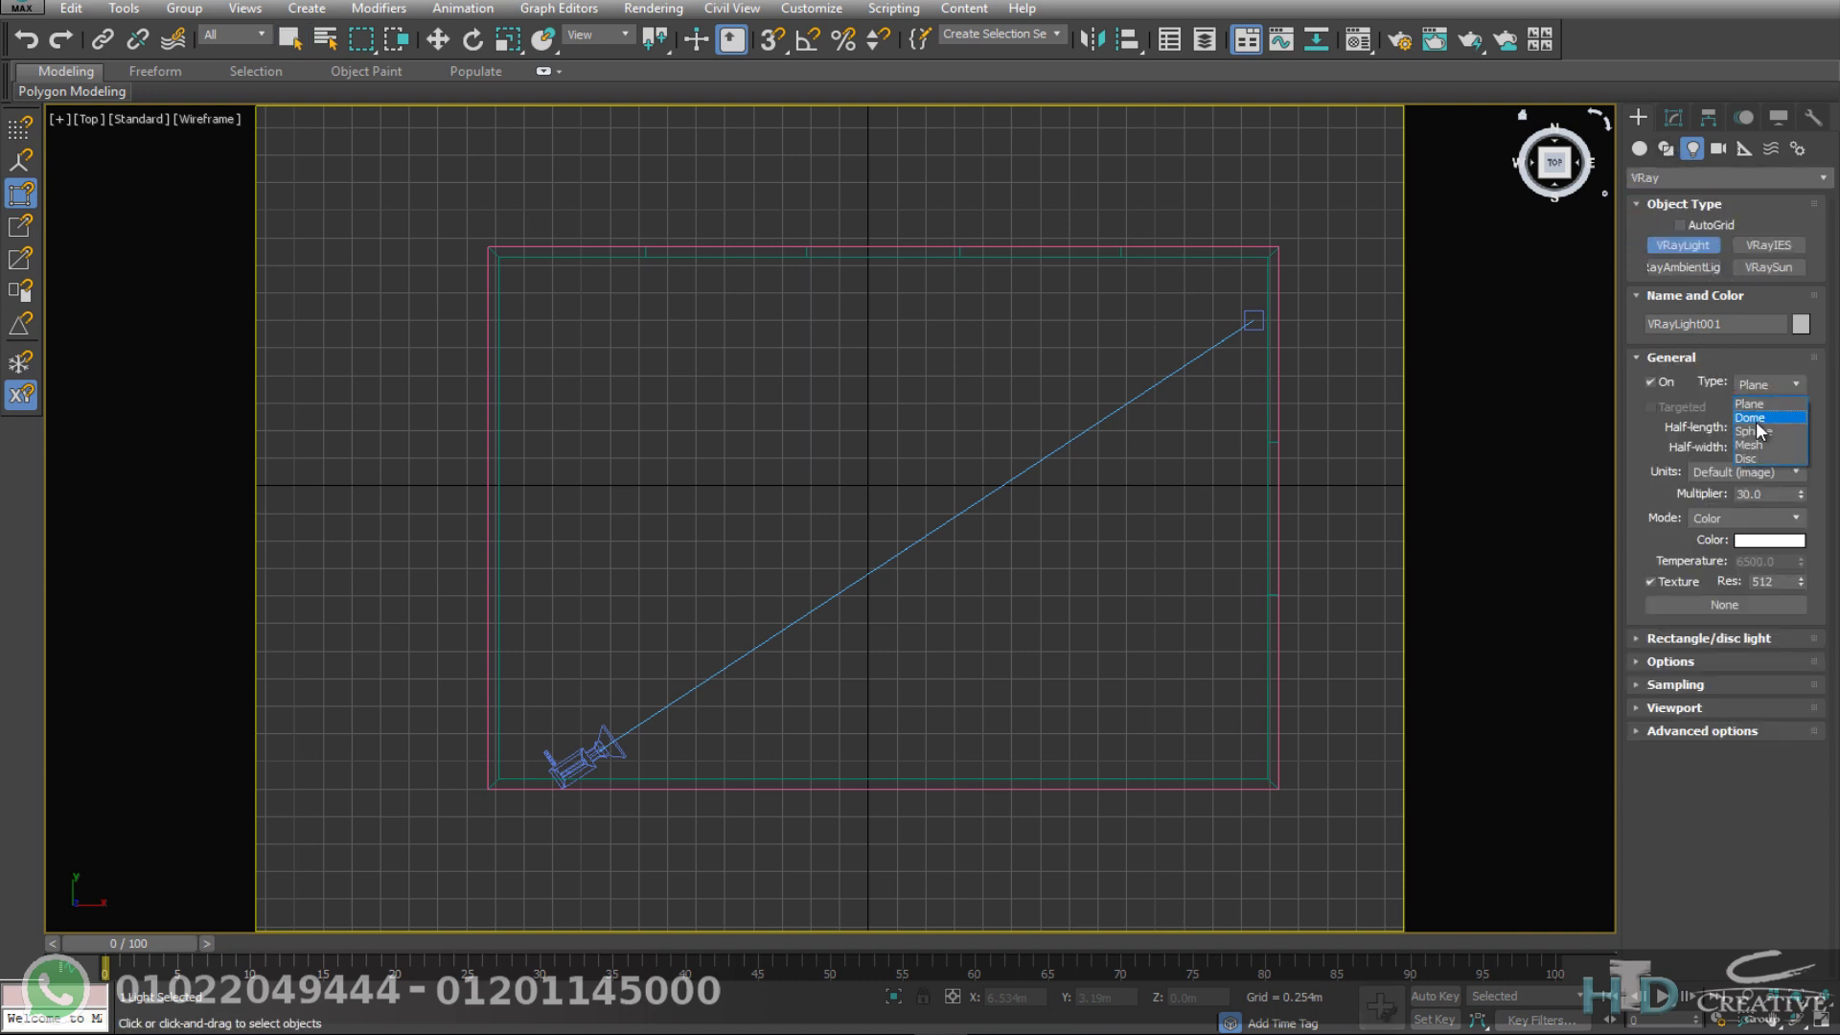
{"action": "left_click", "coordinate": [1766, 434]}
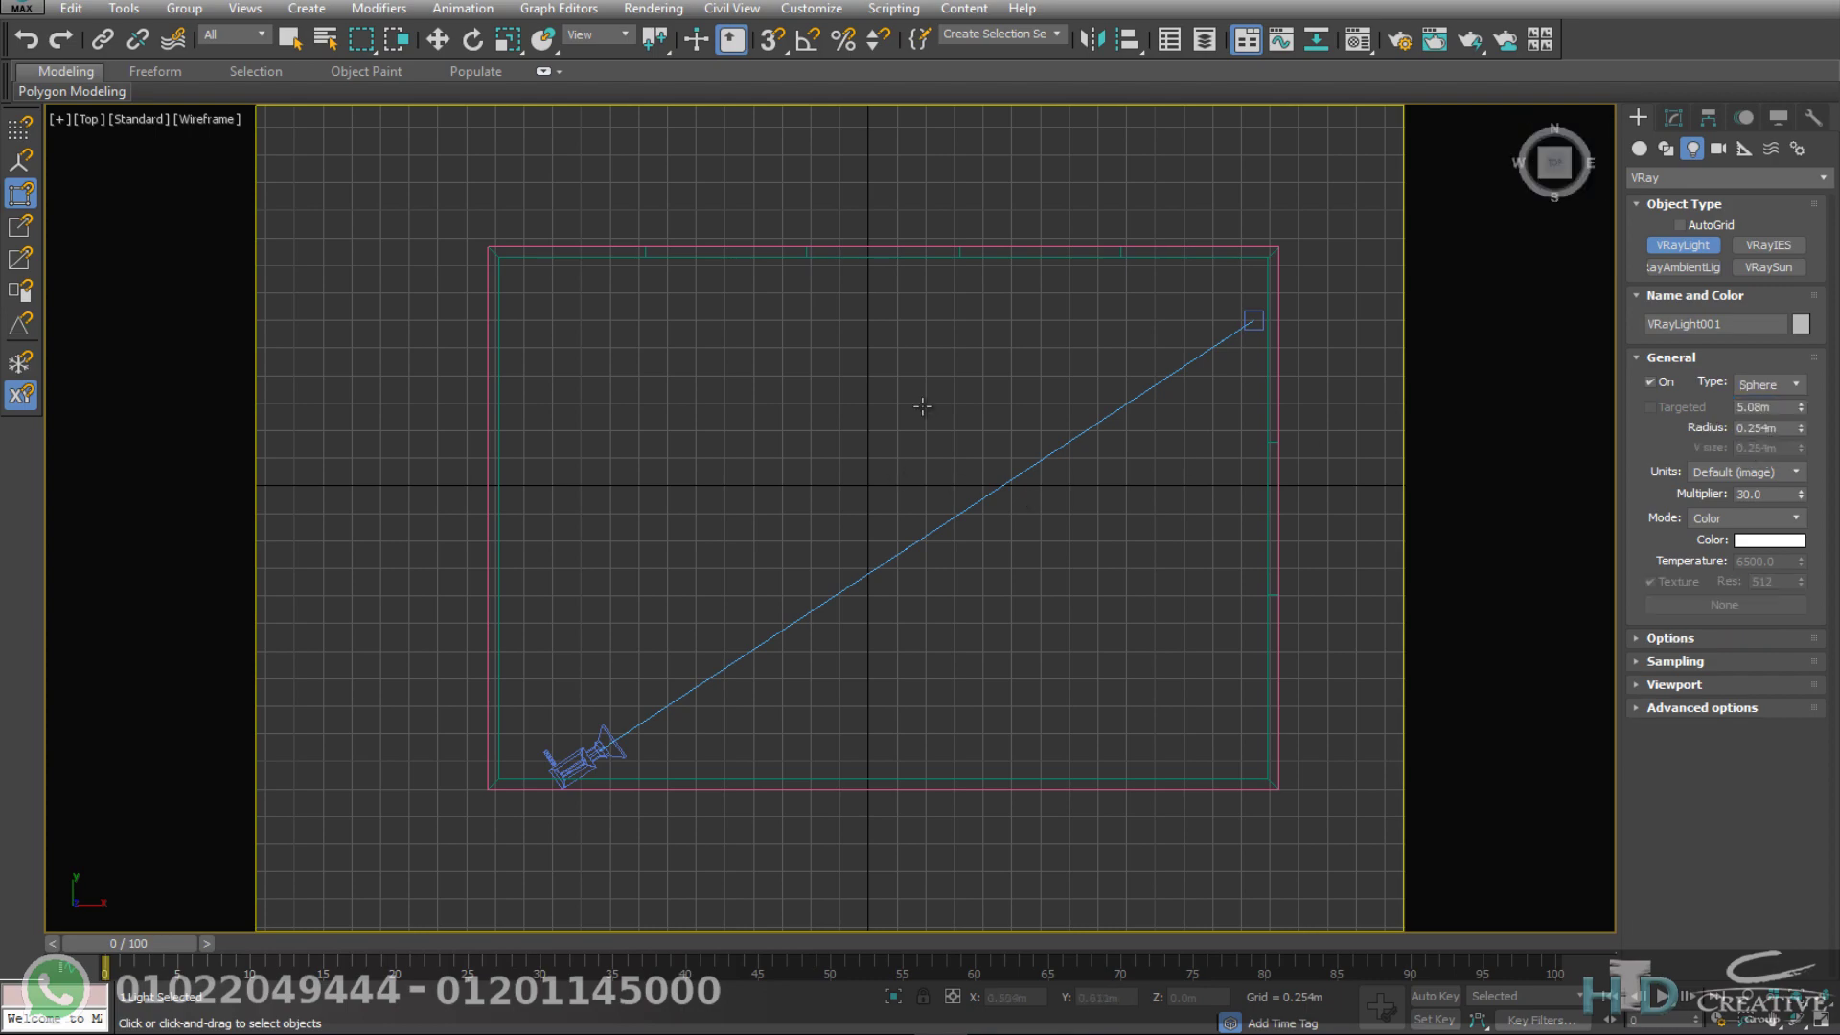
{"action": "left_click_drag", "start_coordinate": [896, 488], "coordinate": [933, 531]}
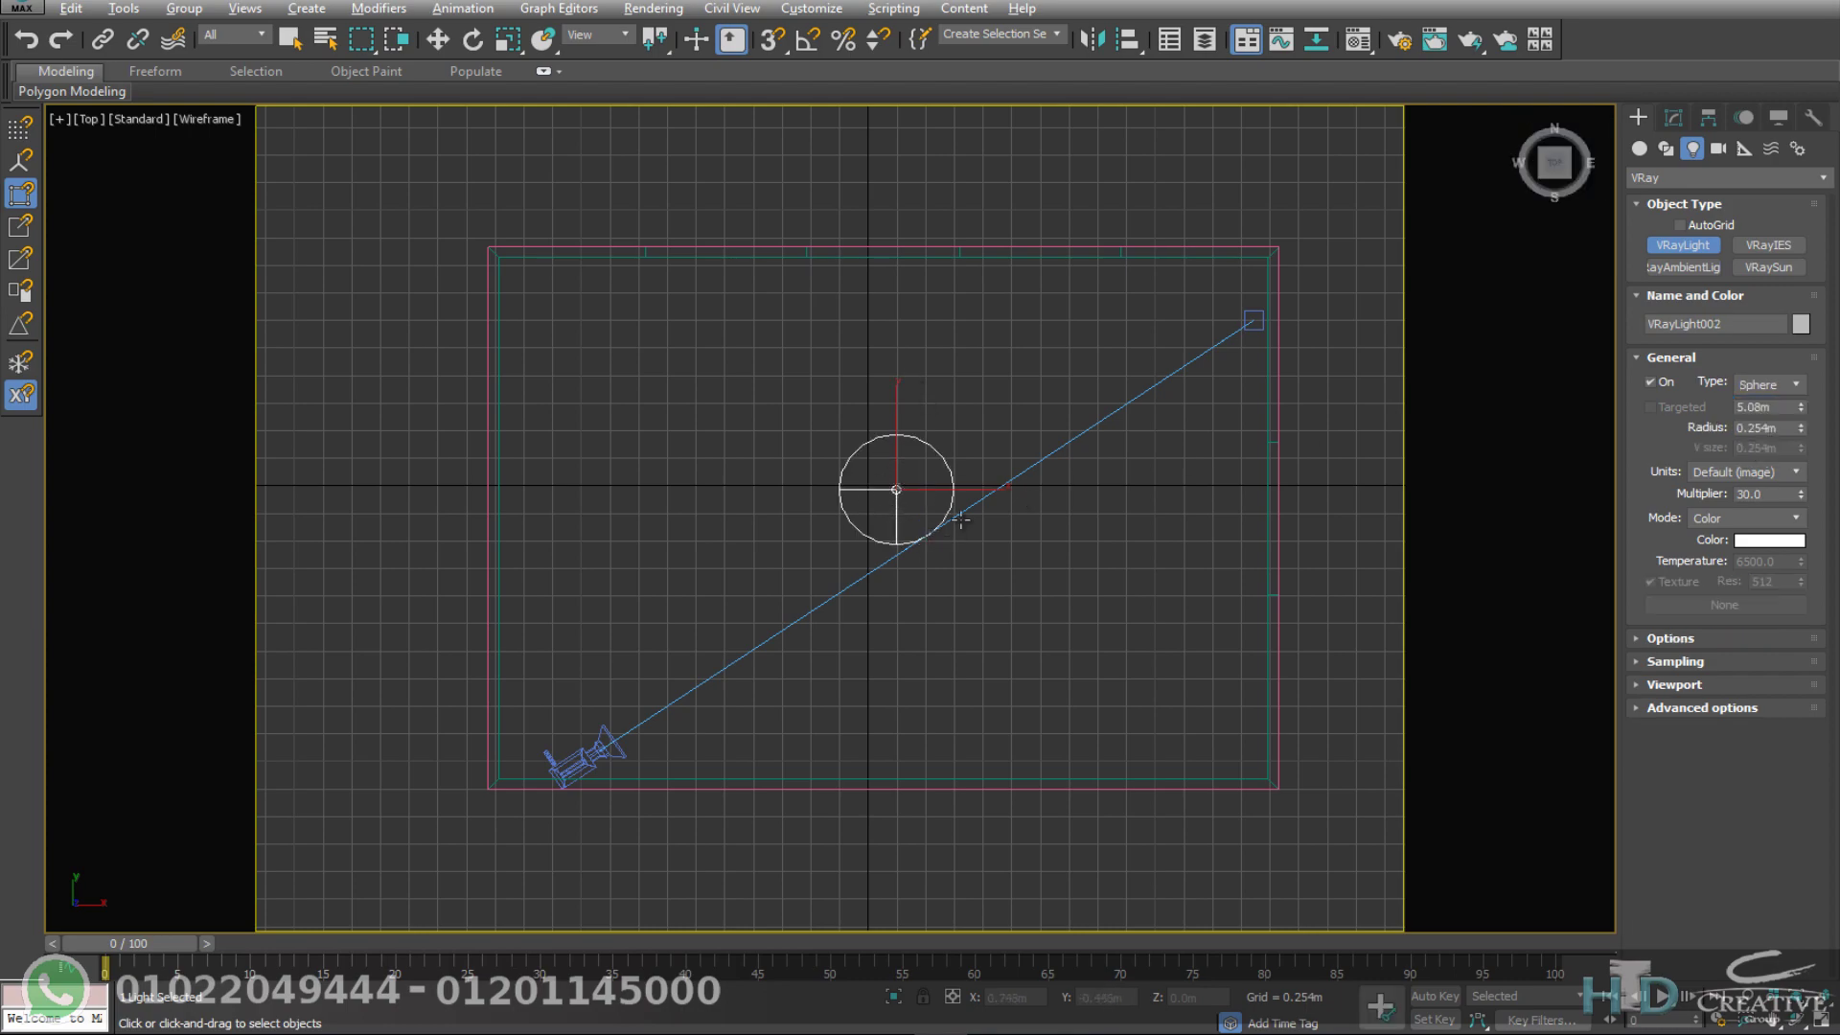
Step: Raise the sphere light toward the ceiling and scale it to a 0.509m radius
{"action": "key", "text": "u"}
{"action": "key", "text": "w"}
{"action": "left_click_drag", "start_coordinate": [933, 412], "coordinate": [933, 324]}
{"action": "key", "text": "c"}
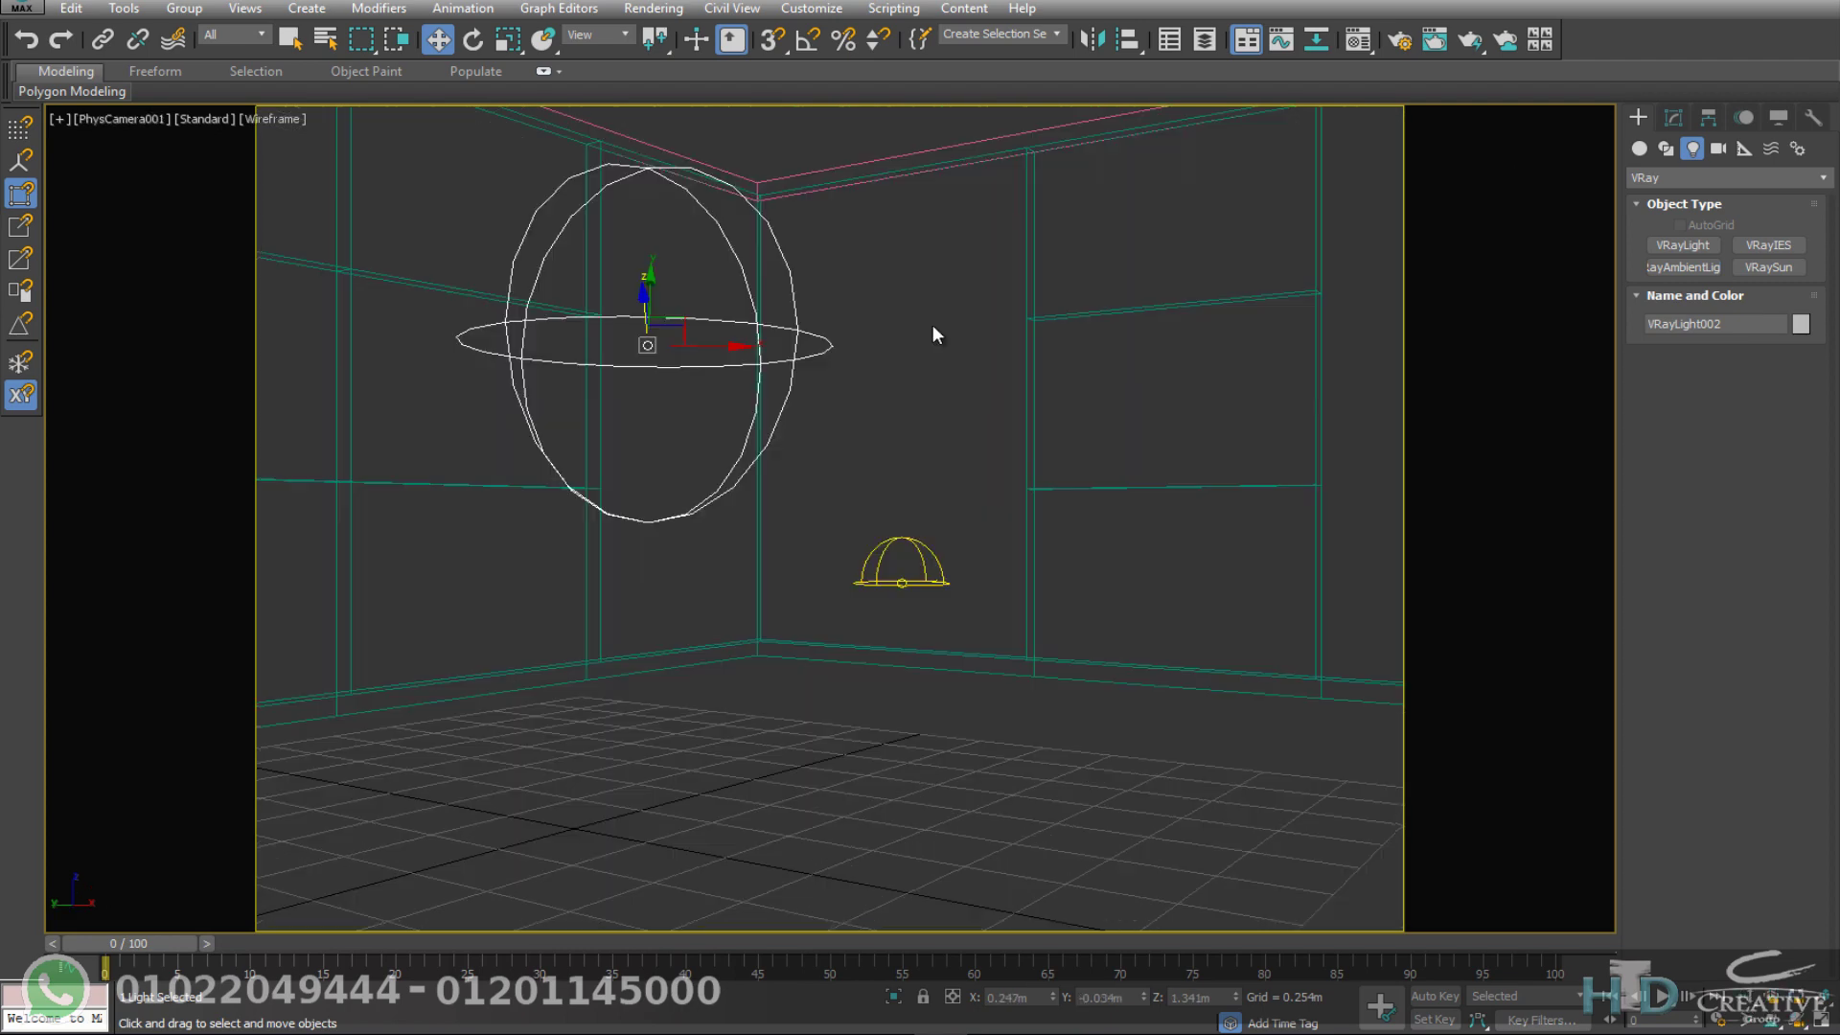
{"action": "mouse_move", "coordinate": [602, 370]}
{"action": "left_mouse_down"}
{"action": "mouse_move", "coordinate": [788, 352]}
{"action": "mouse_move", "coordinate": [832, 374]}
{"action": "left_mouse_up"}
{"action": "key", "text": "r"}
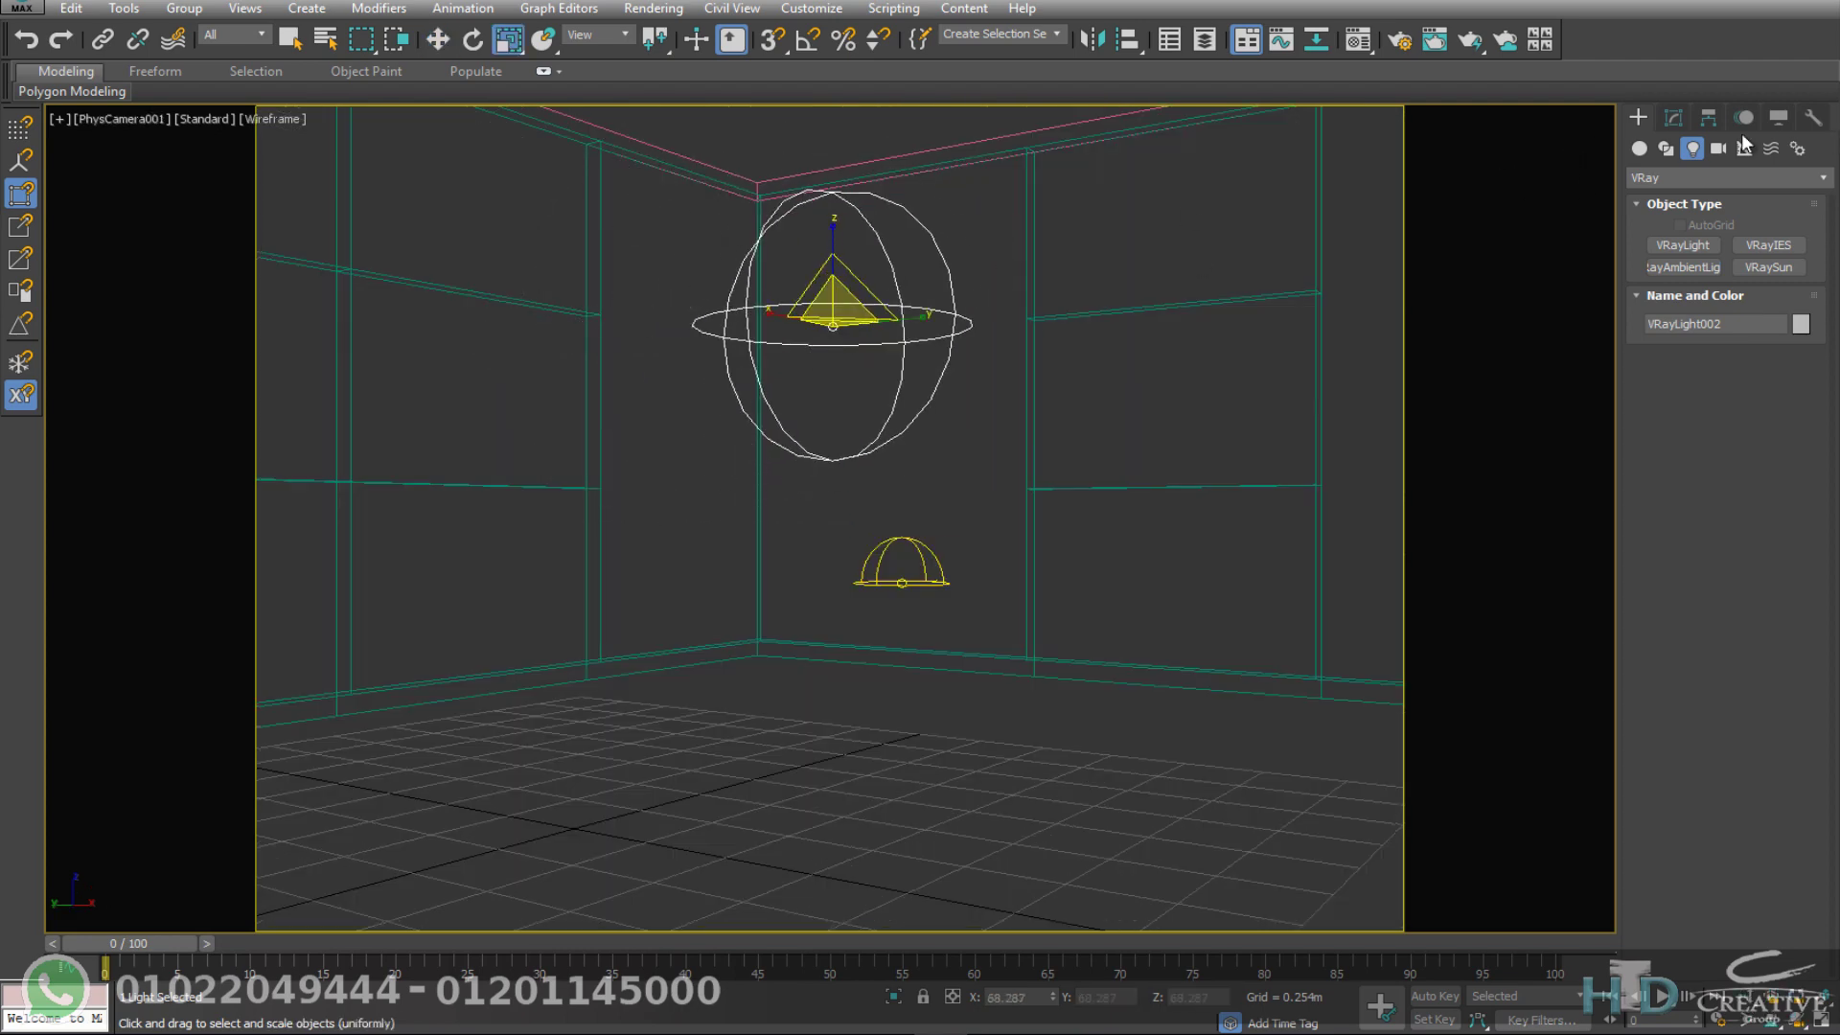
{"action": "left_click", "coordinate": [1672, 119]}
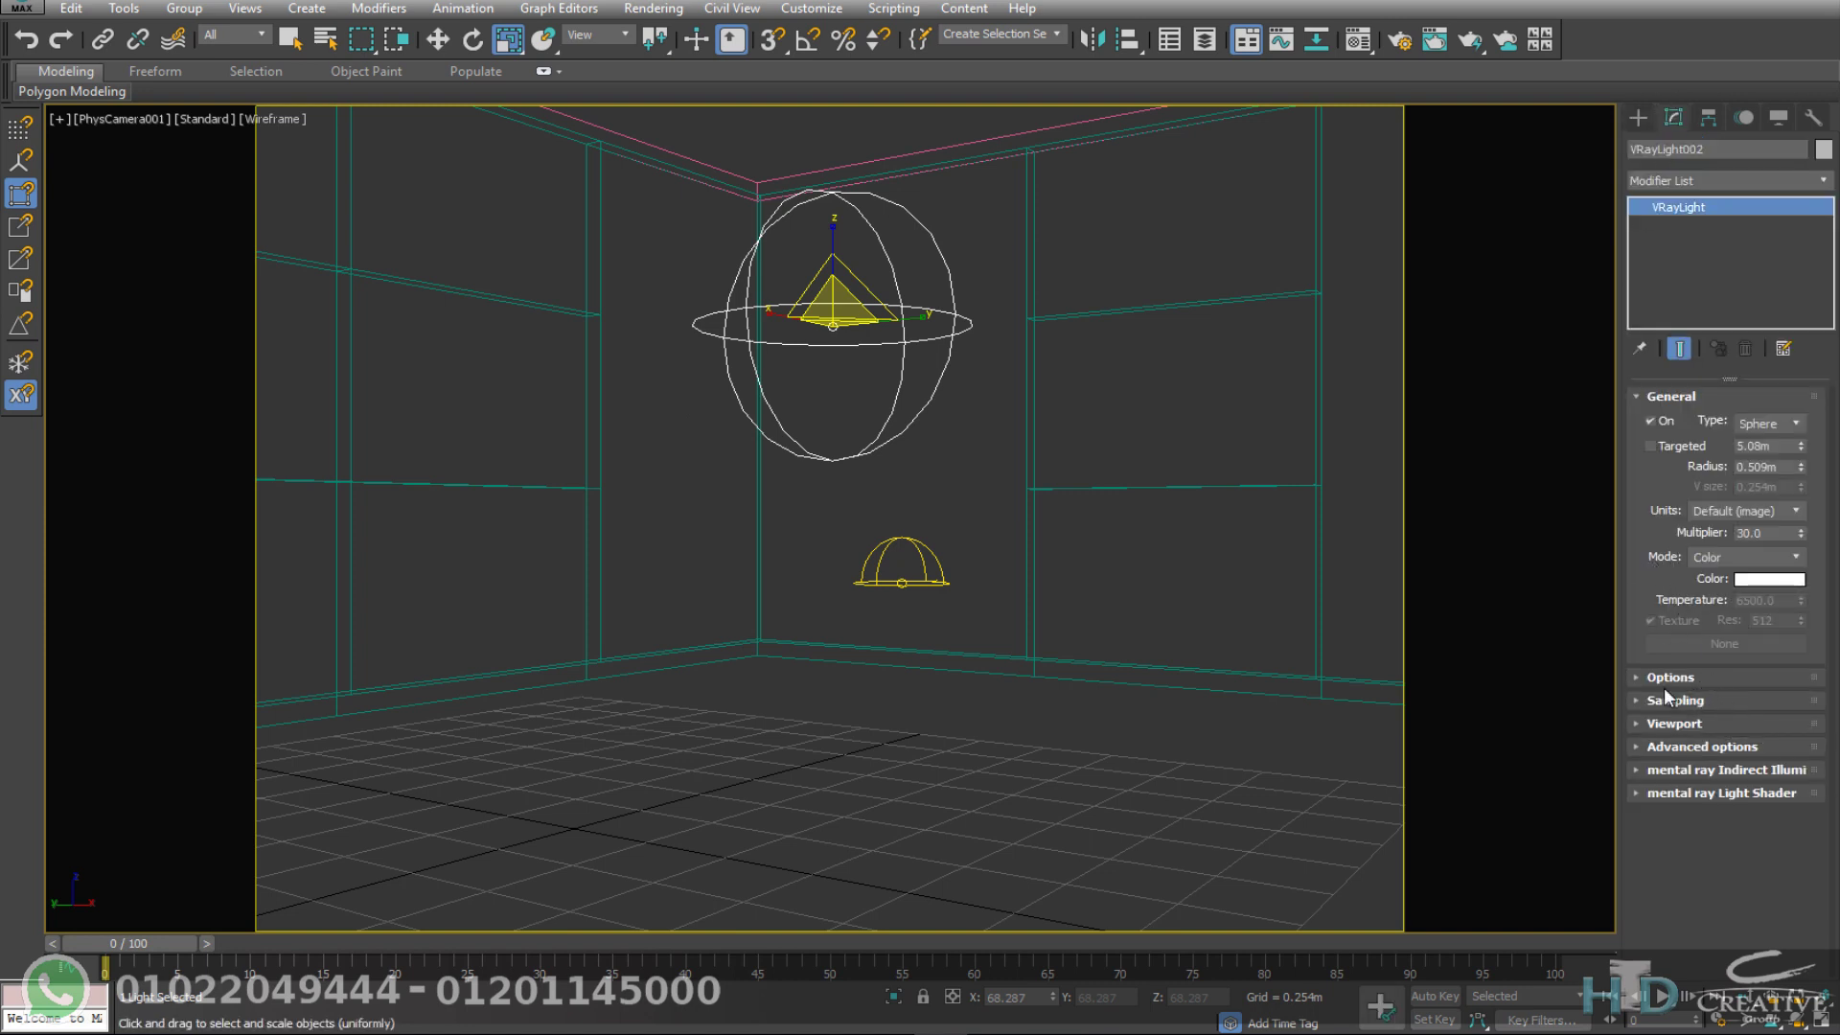
Step: Make the sphere light Invisible and turn off Affect reflections
{"action": "left_click", "coordinate": [1686, 683]}
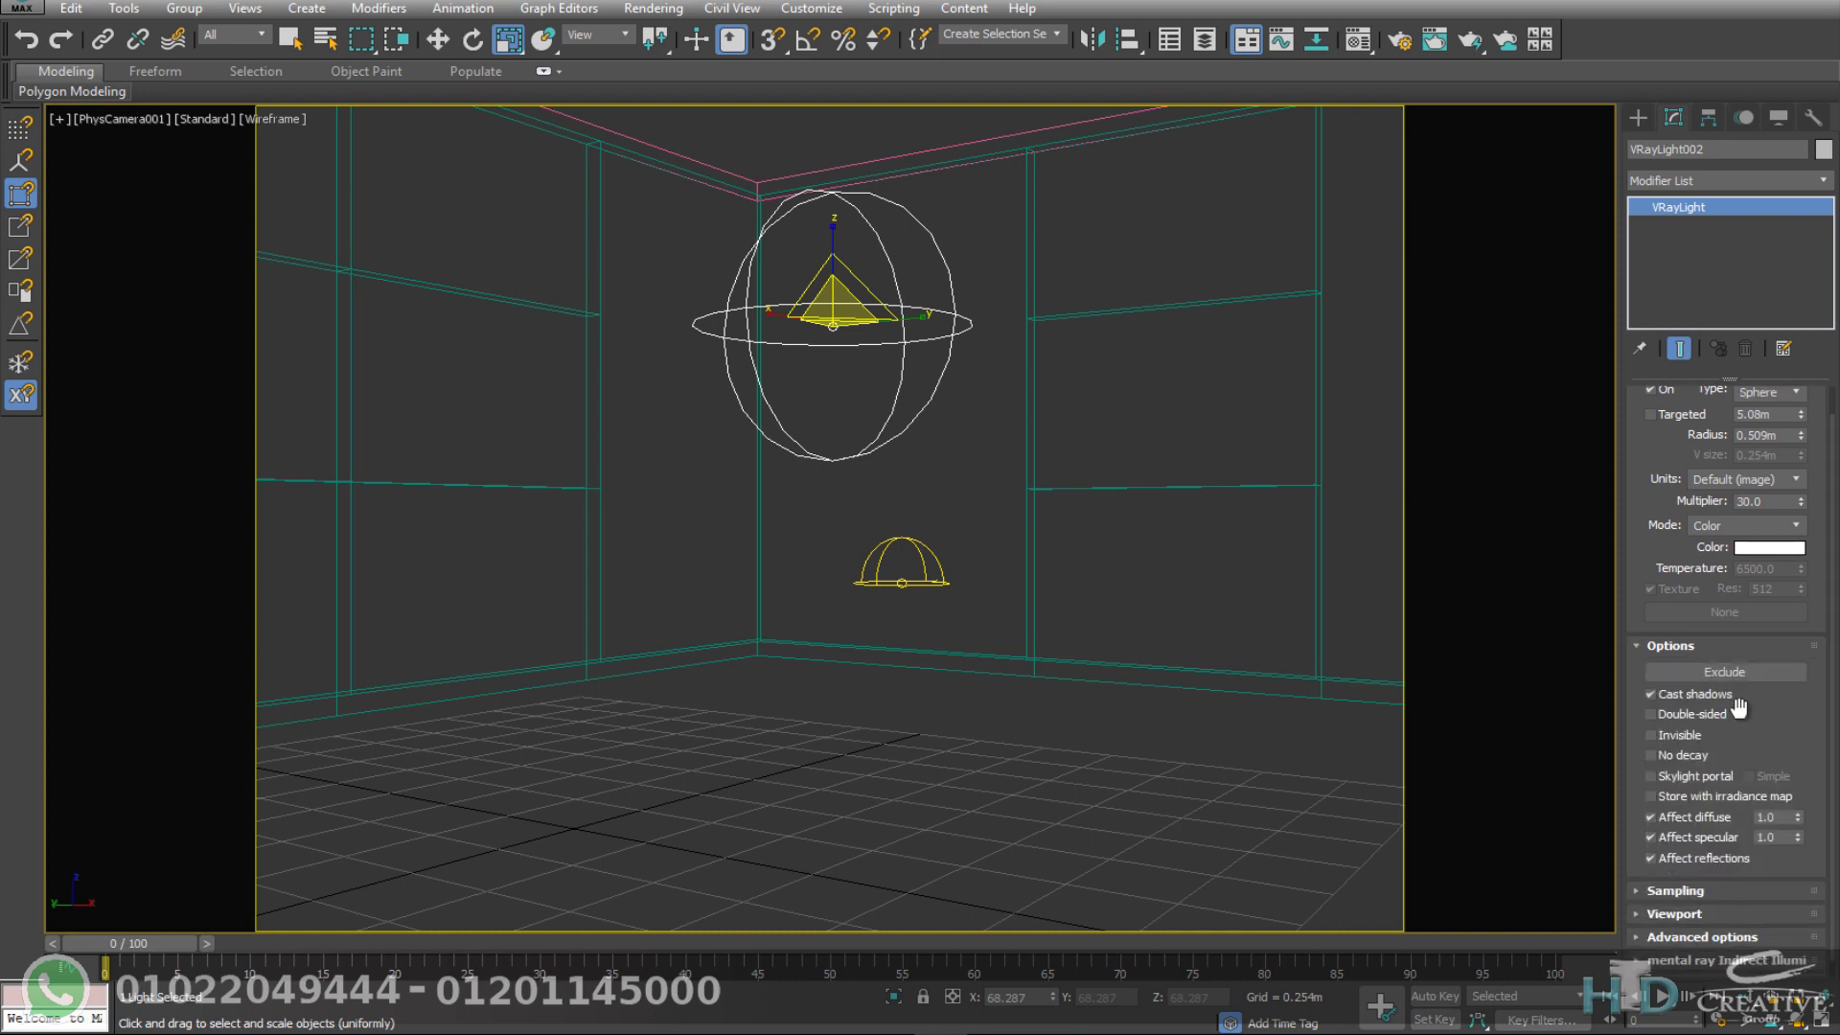
{"action": "left_click", "coordinate": [1696, 738]}
{"action": "left_click", "coordinate": [1692, 858]}
Step: Render the camera view to check the lighting, then minimize the frame buffer
{"action": "left_click", "coordinate": [1474, 41]}
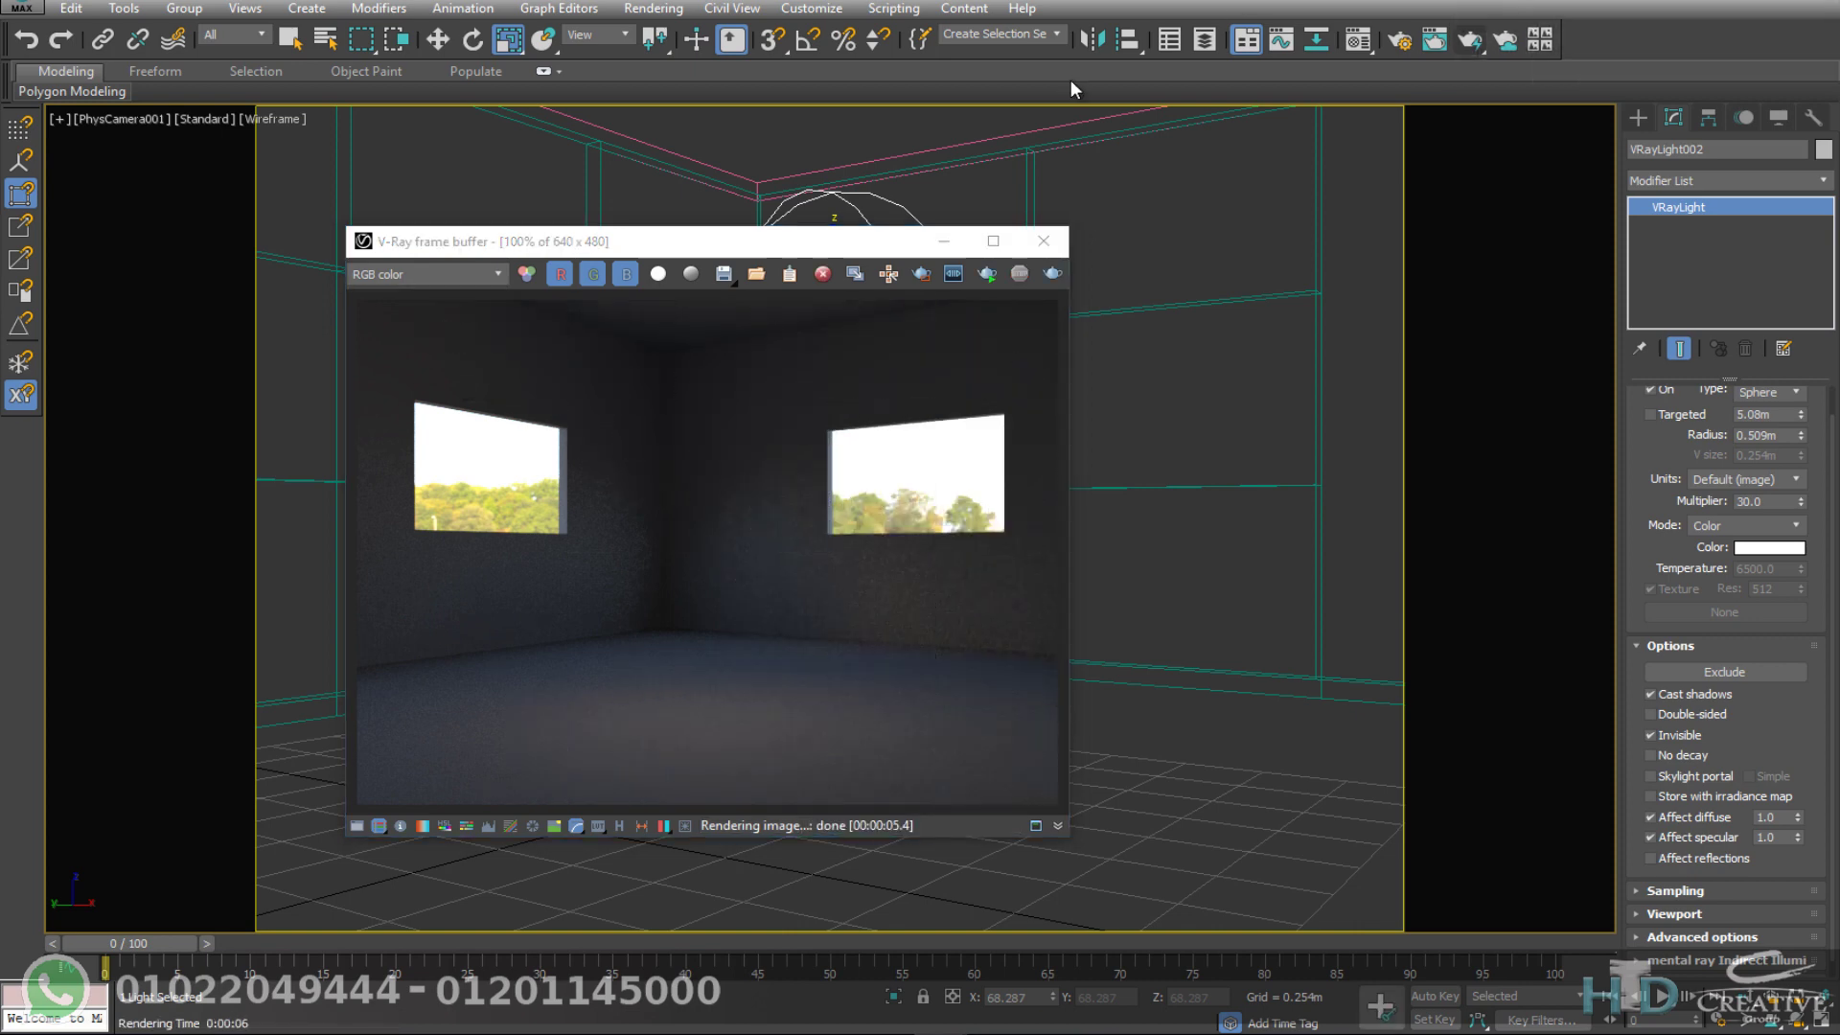
{"action": "left_click_drag", "start_coordinate": [864, 247], "coordinate": [834, 417]}
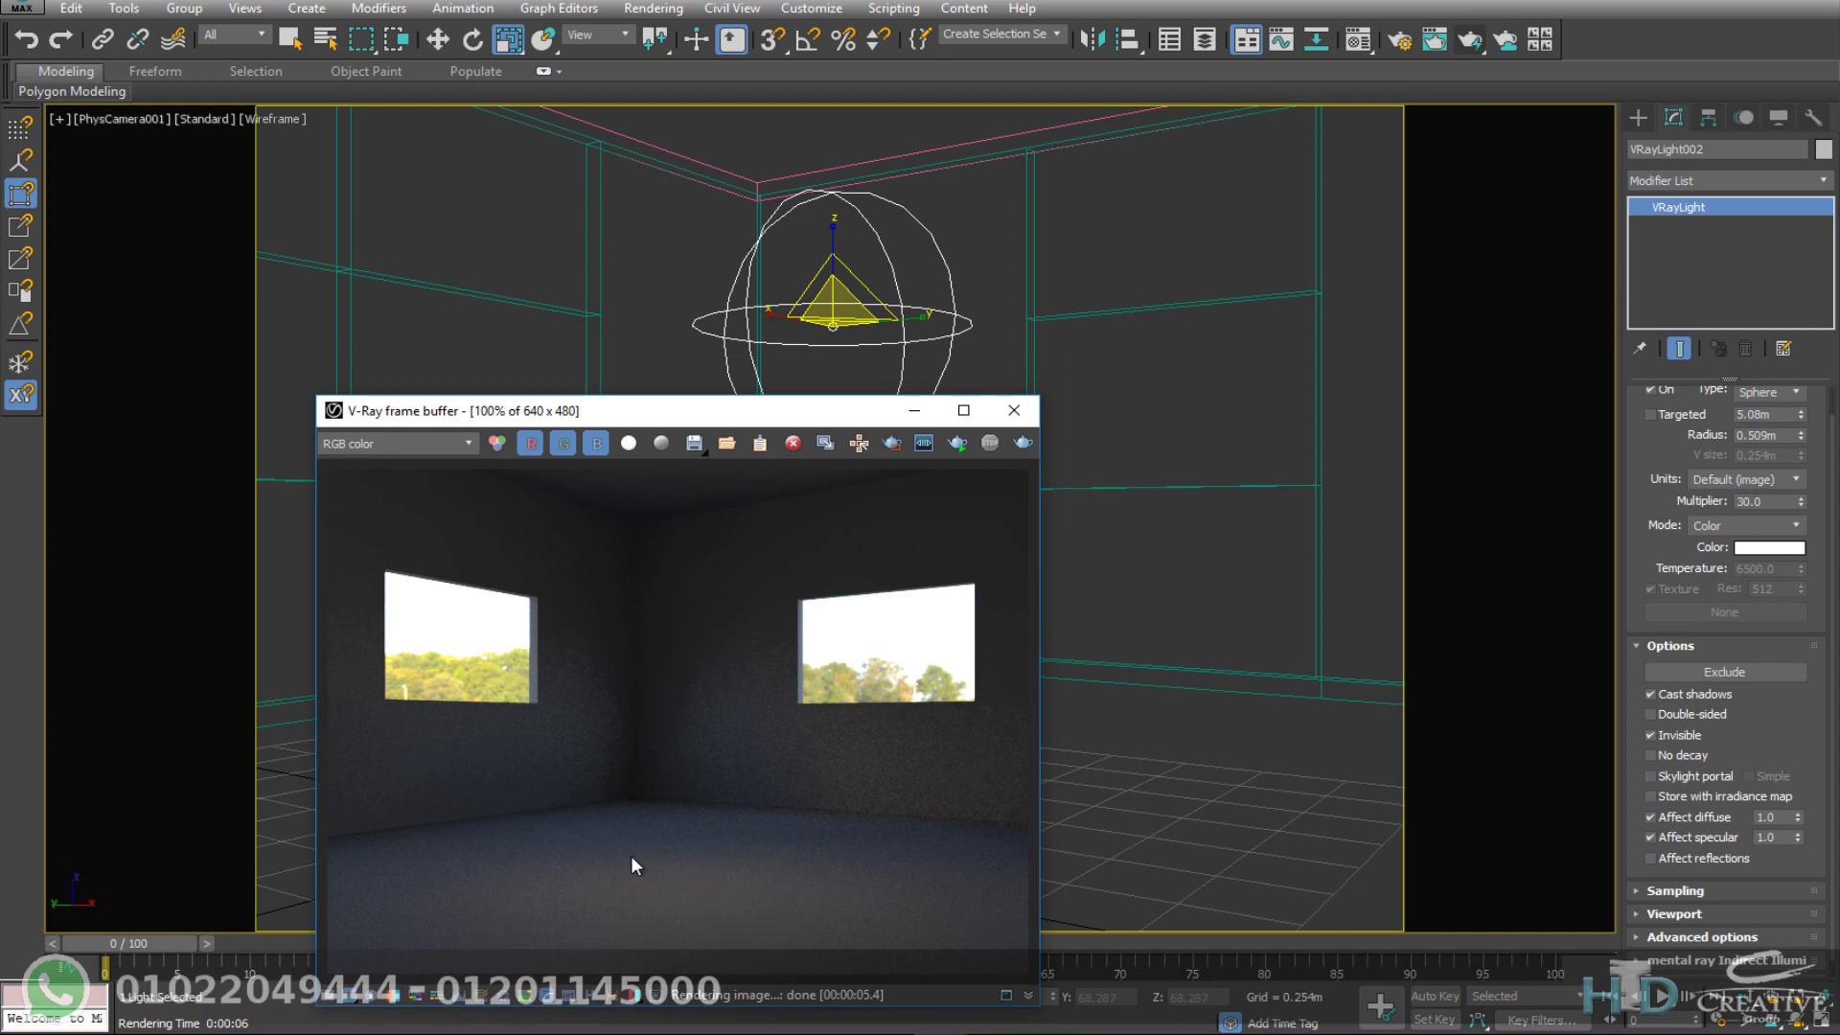
{"action": "left_click", "coordinate": [913, 414]}
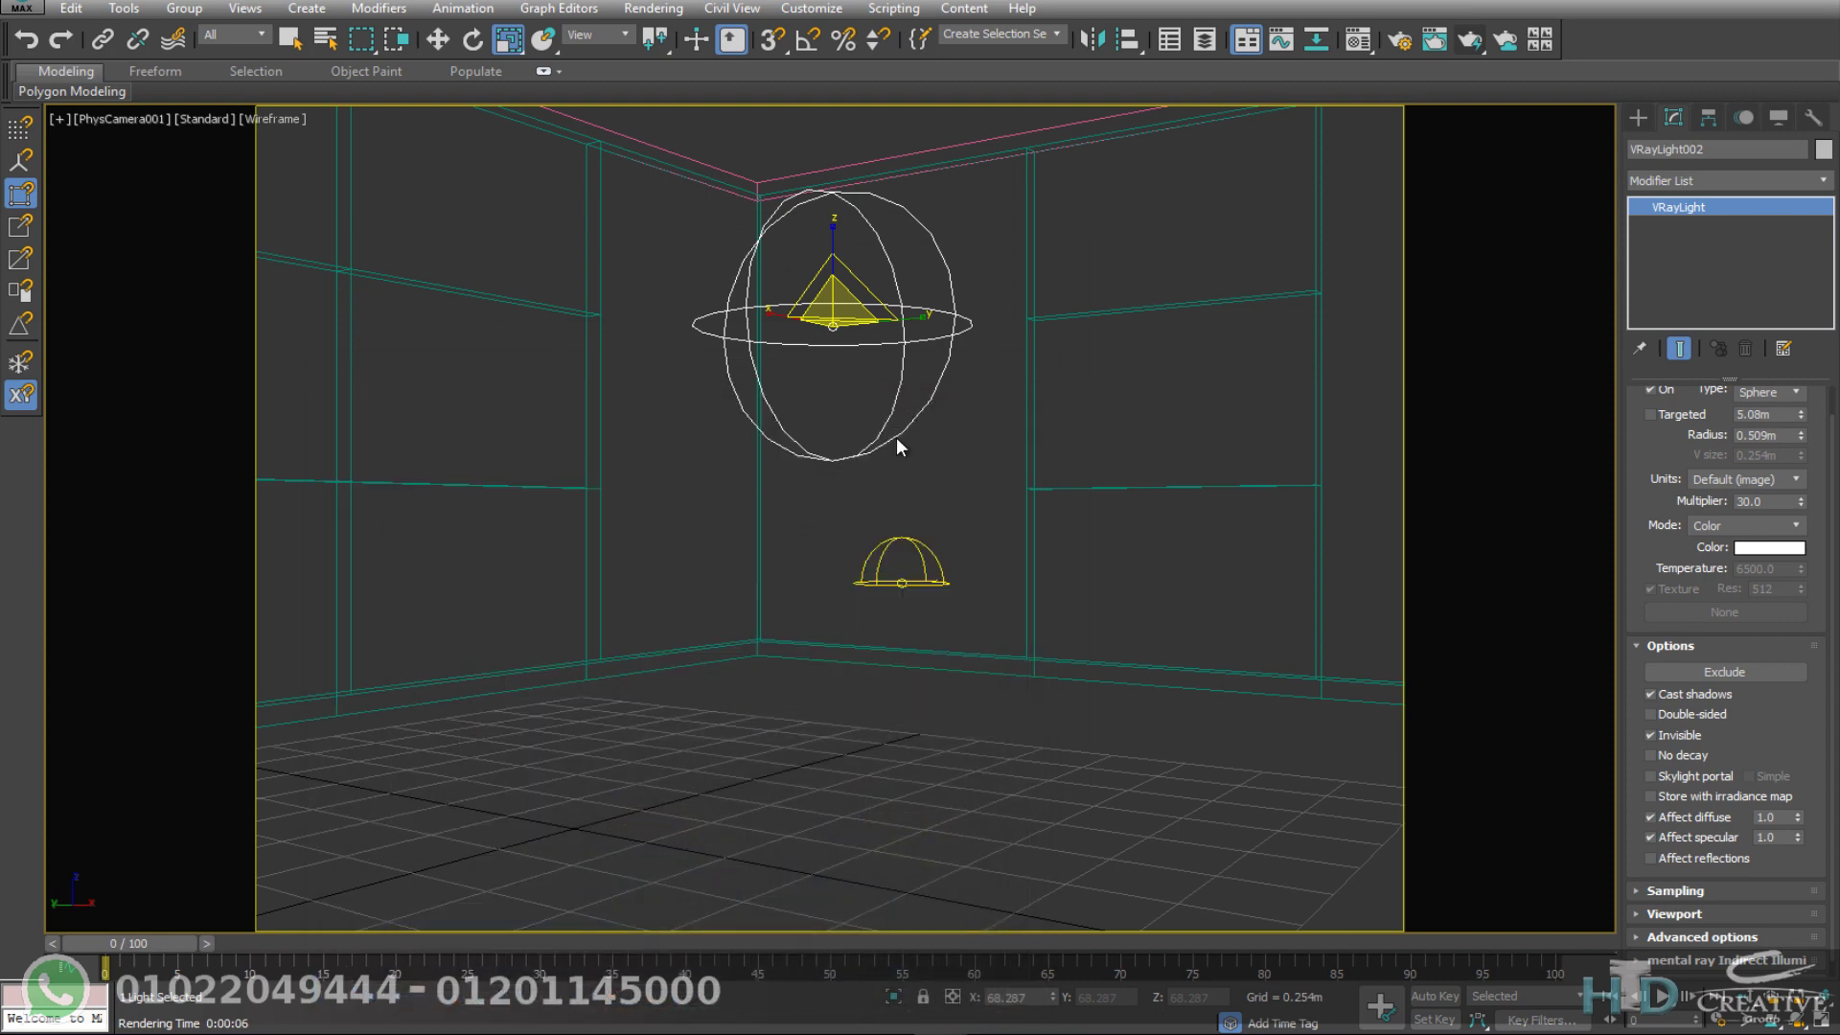
Step: Shift-drag two instanced copies of the sphere light to other spots in the room
{"action": "key", "text": "t"}
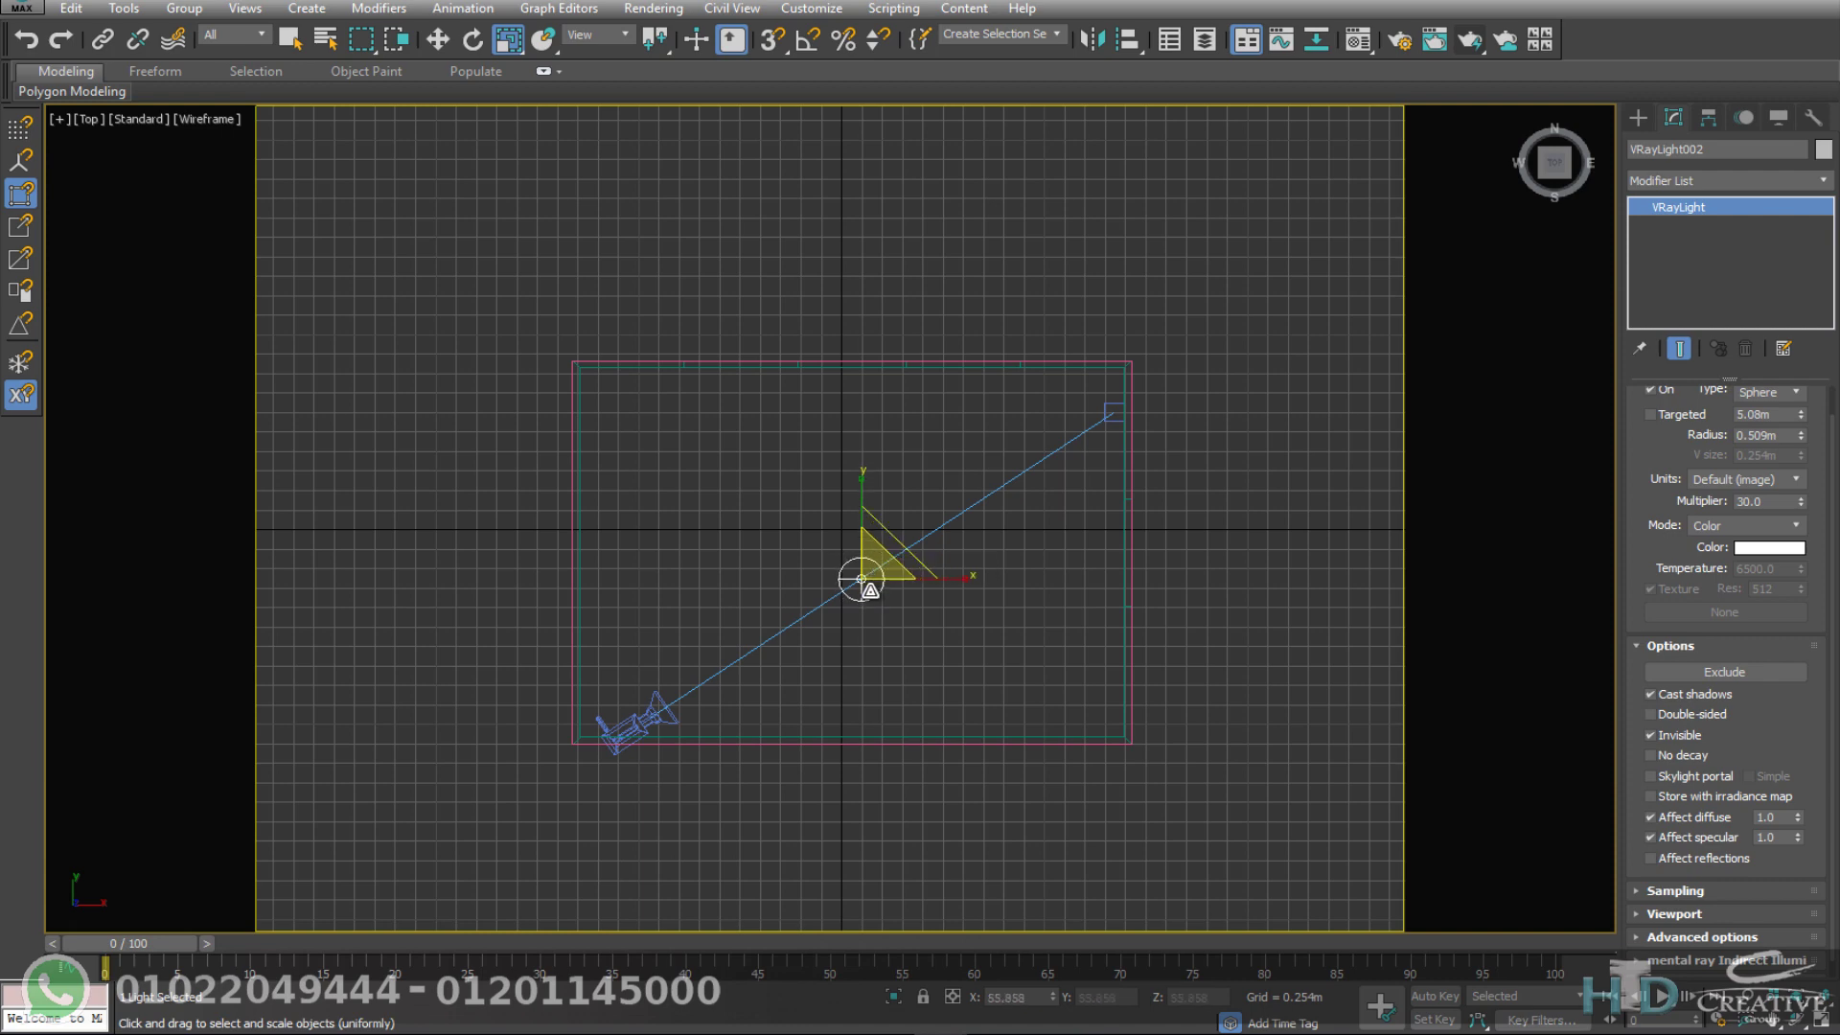
{"action": "key", "text": "w"}
{"action": "mouse_move", "coordinate": [901, 555]}
{"action": "left_mouse_down"}
{"action": "mouse_move", "coordinate": [1076, 403]}
{"action": "mouse_move", "coordinate": [969, 482]}
{"action": "left_mouse_up"}
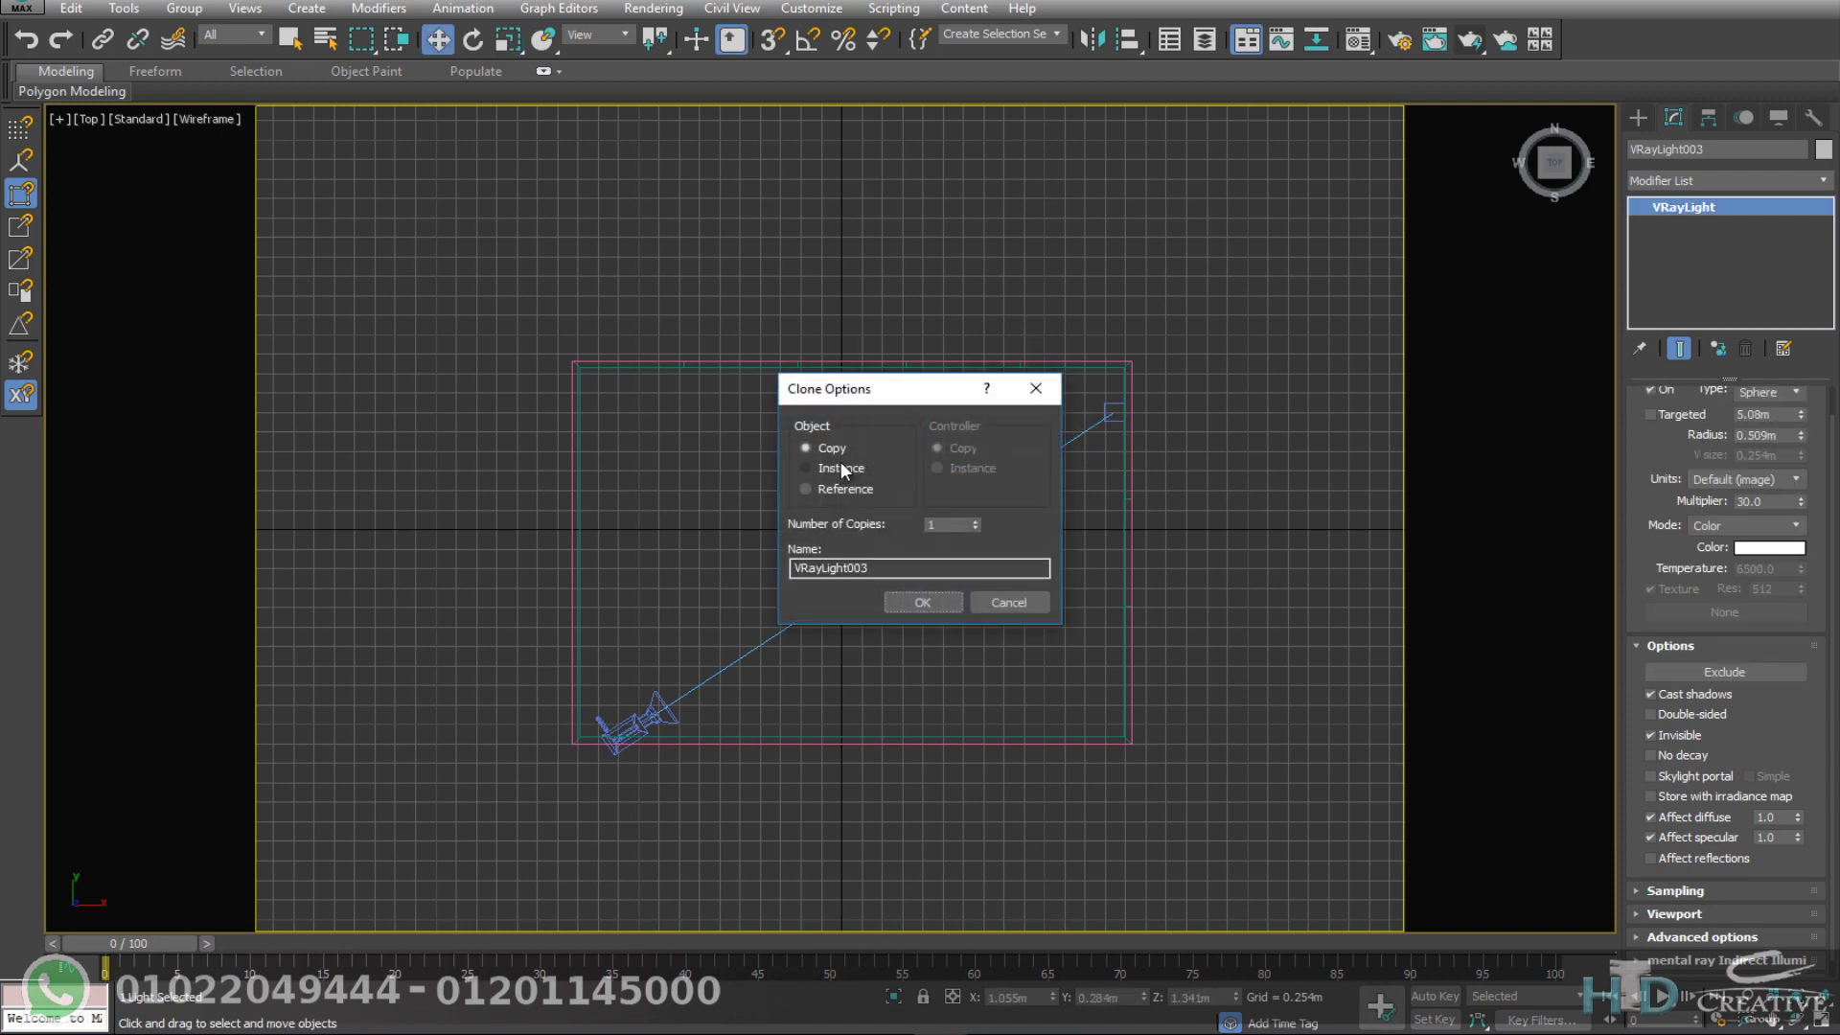
{"action": "left_click", "coordinate": [841, 466]}
{"action": "left_click", "coordinate": [934, 602]}
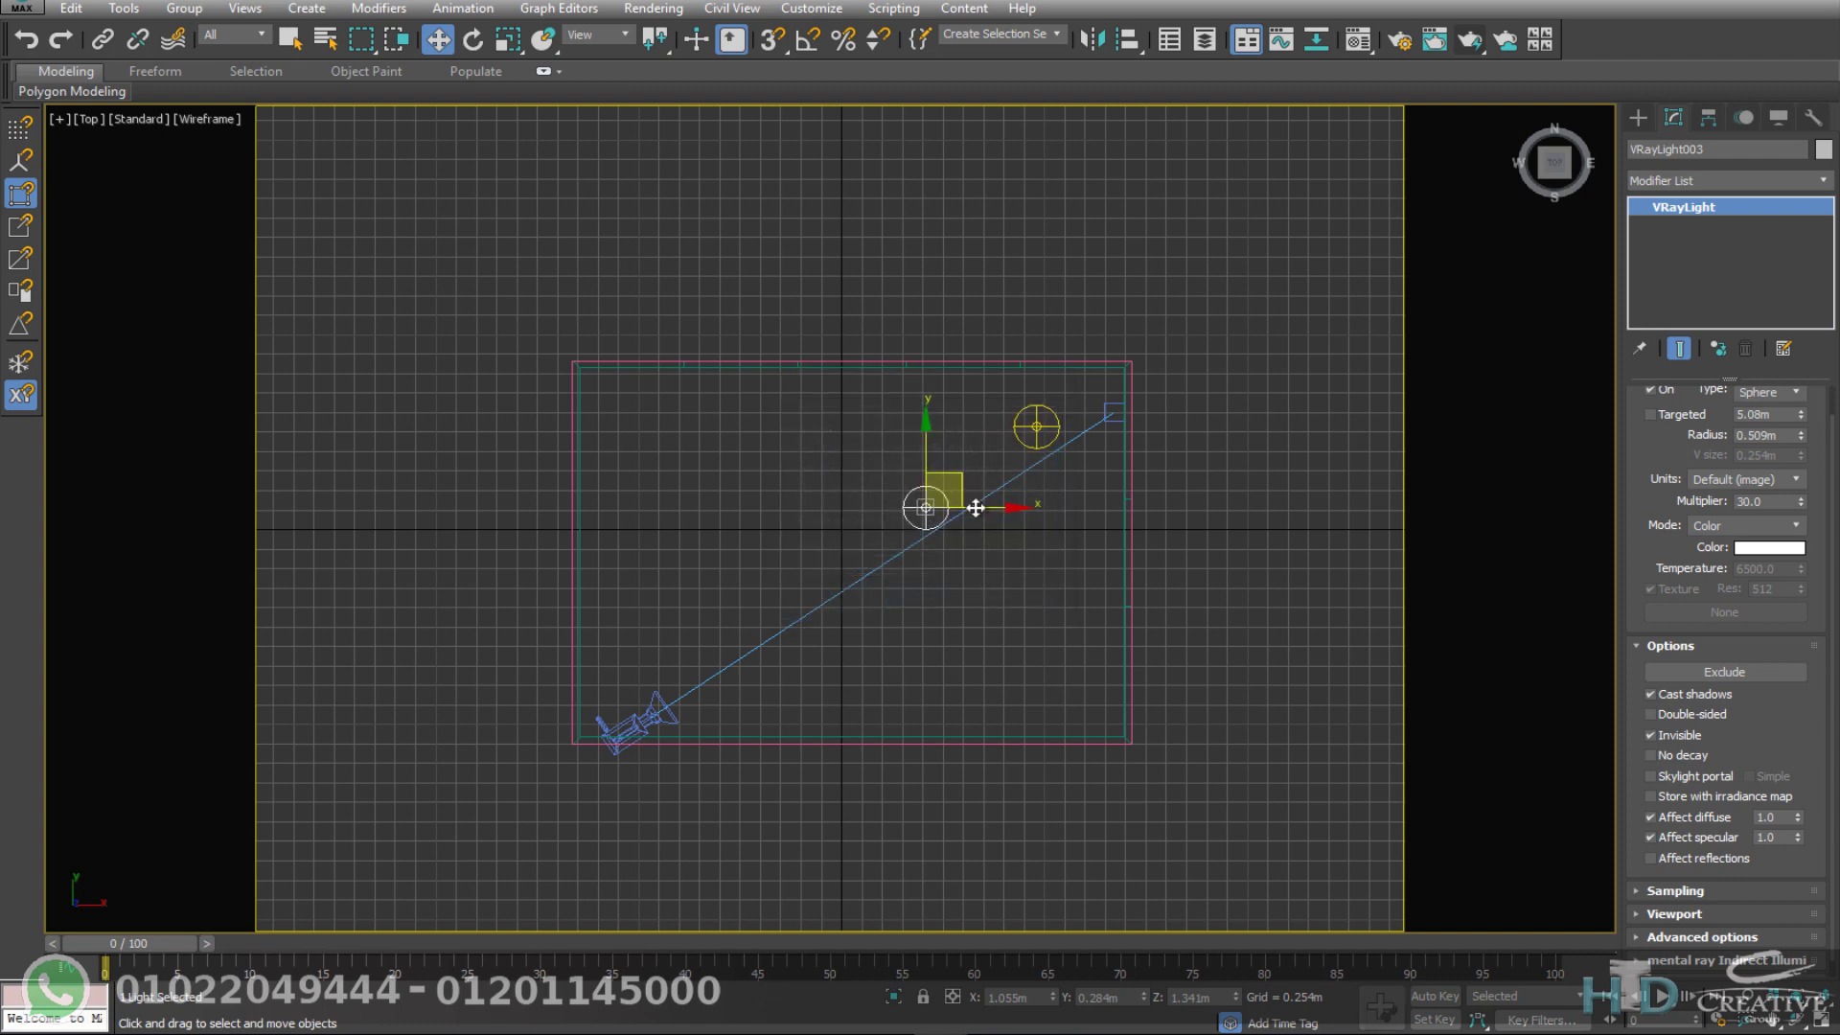
{"action": "left_click_drag", "start_coordinate": [977, 472], "coordinate": [1002, 629]}
{"action": "left_click", "coordinate": [930, 594]}
Step: Switch to the camera view and render the room again
{"action": "key", "text": "c"}
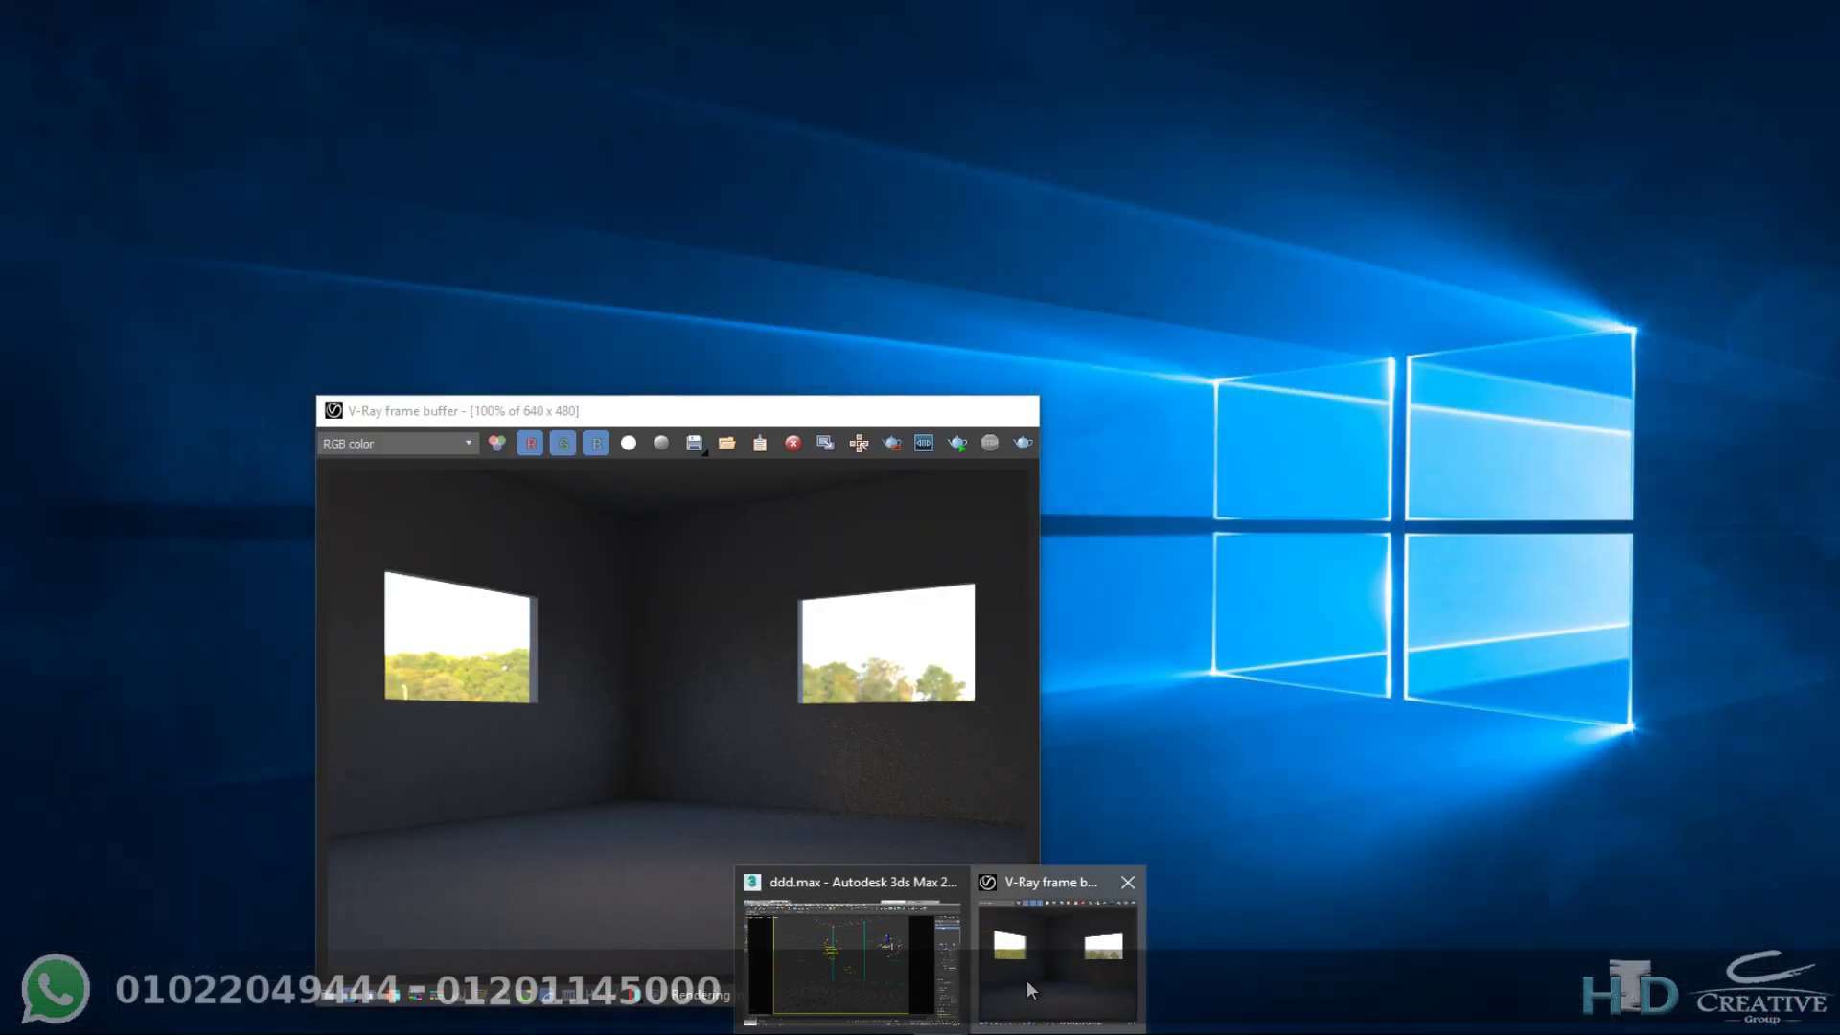
{"action": "left_click", "coordinate": [1026, 979]}
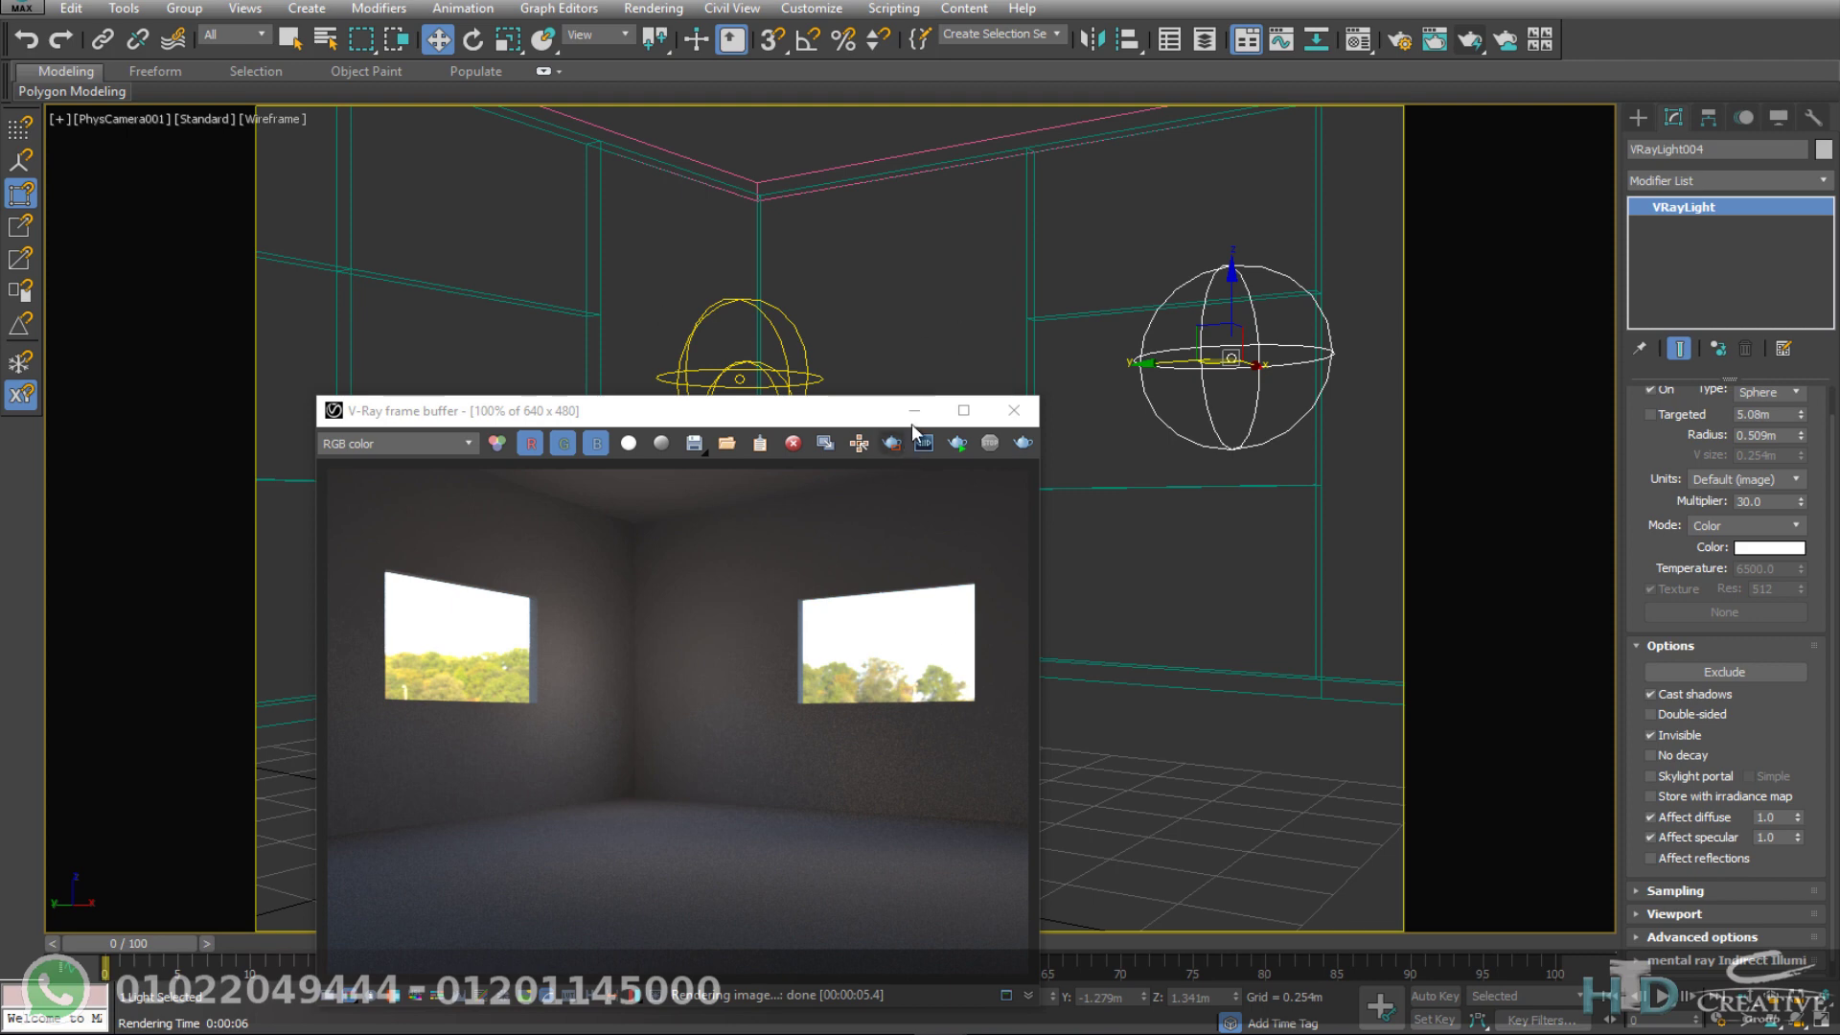
{"action": "left_click_drag", "start_coordinate": [818, 420], "coordinate": [849, 371]}
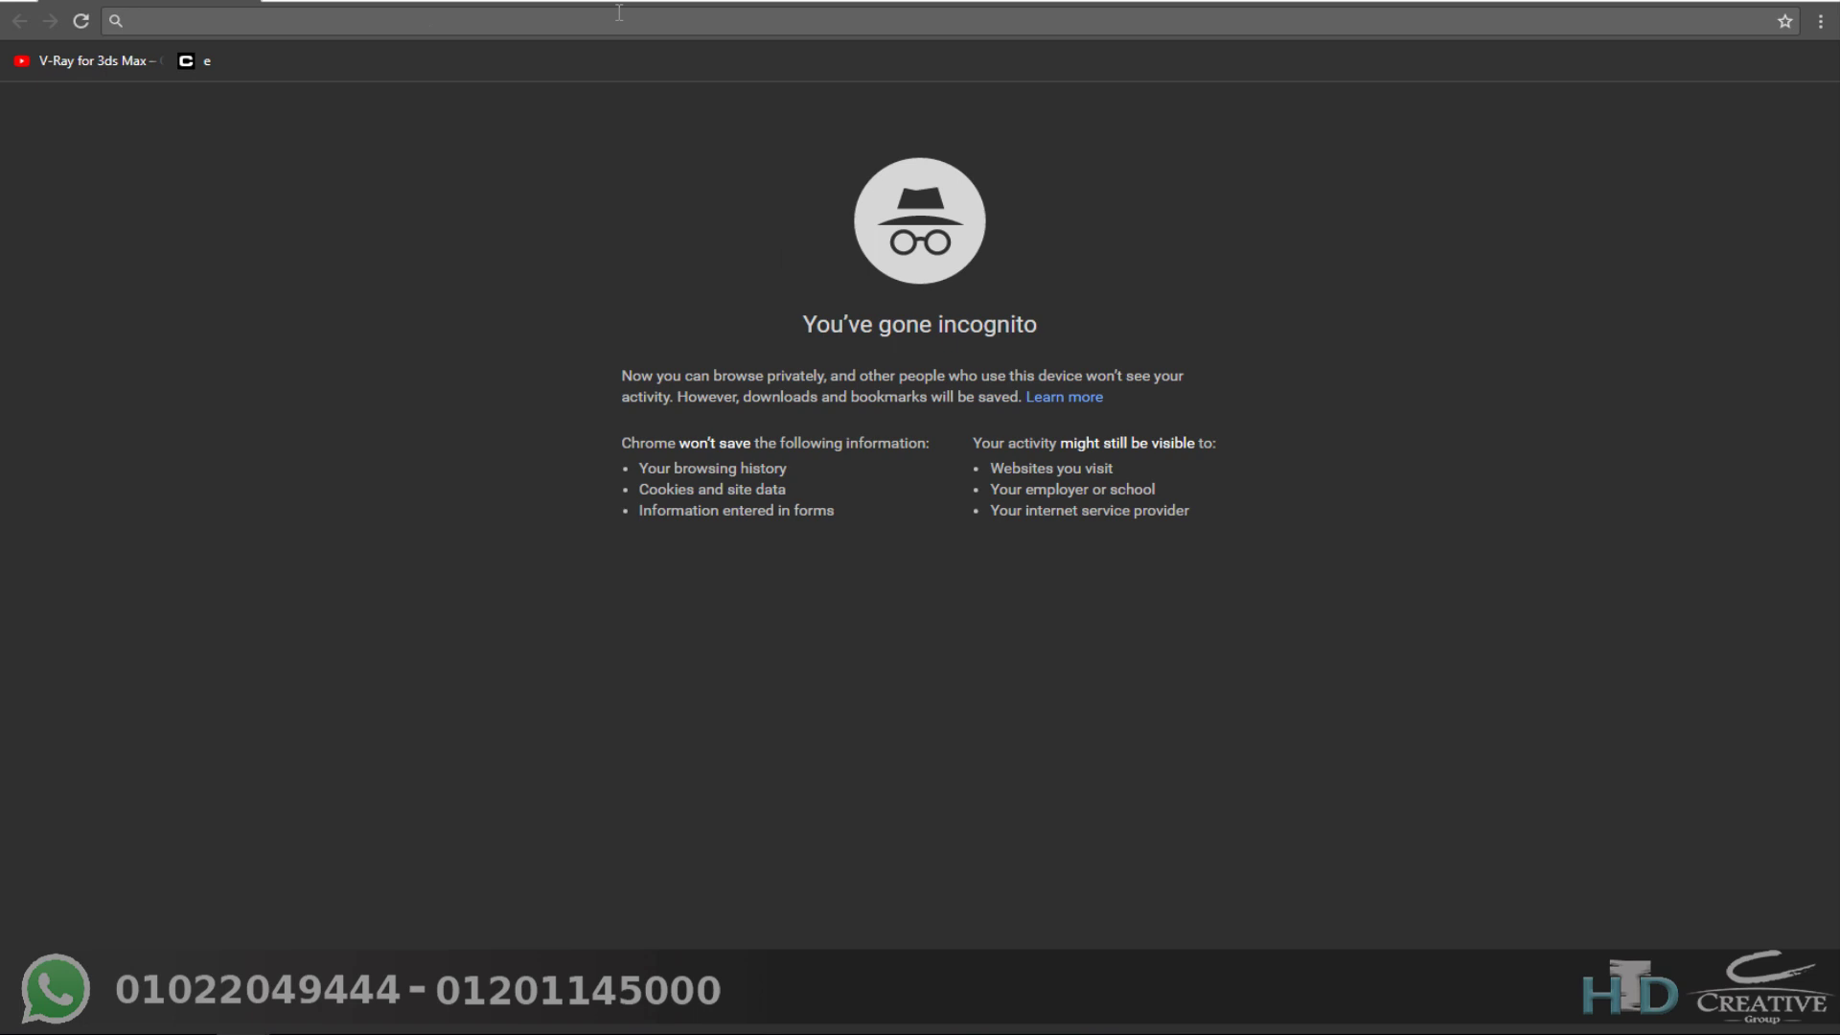
Step: Enter 3ds in Chrome's address bar and load the suggested 3dsky.org site
{"action": "type", "text": "3d"}
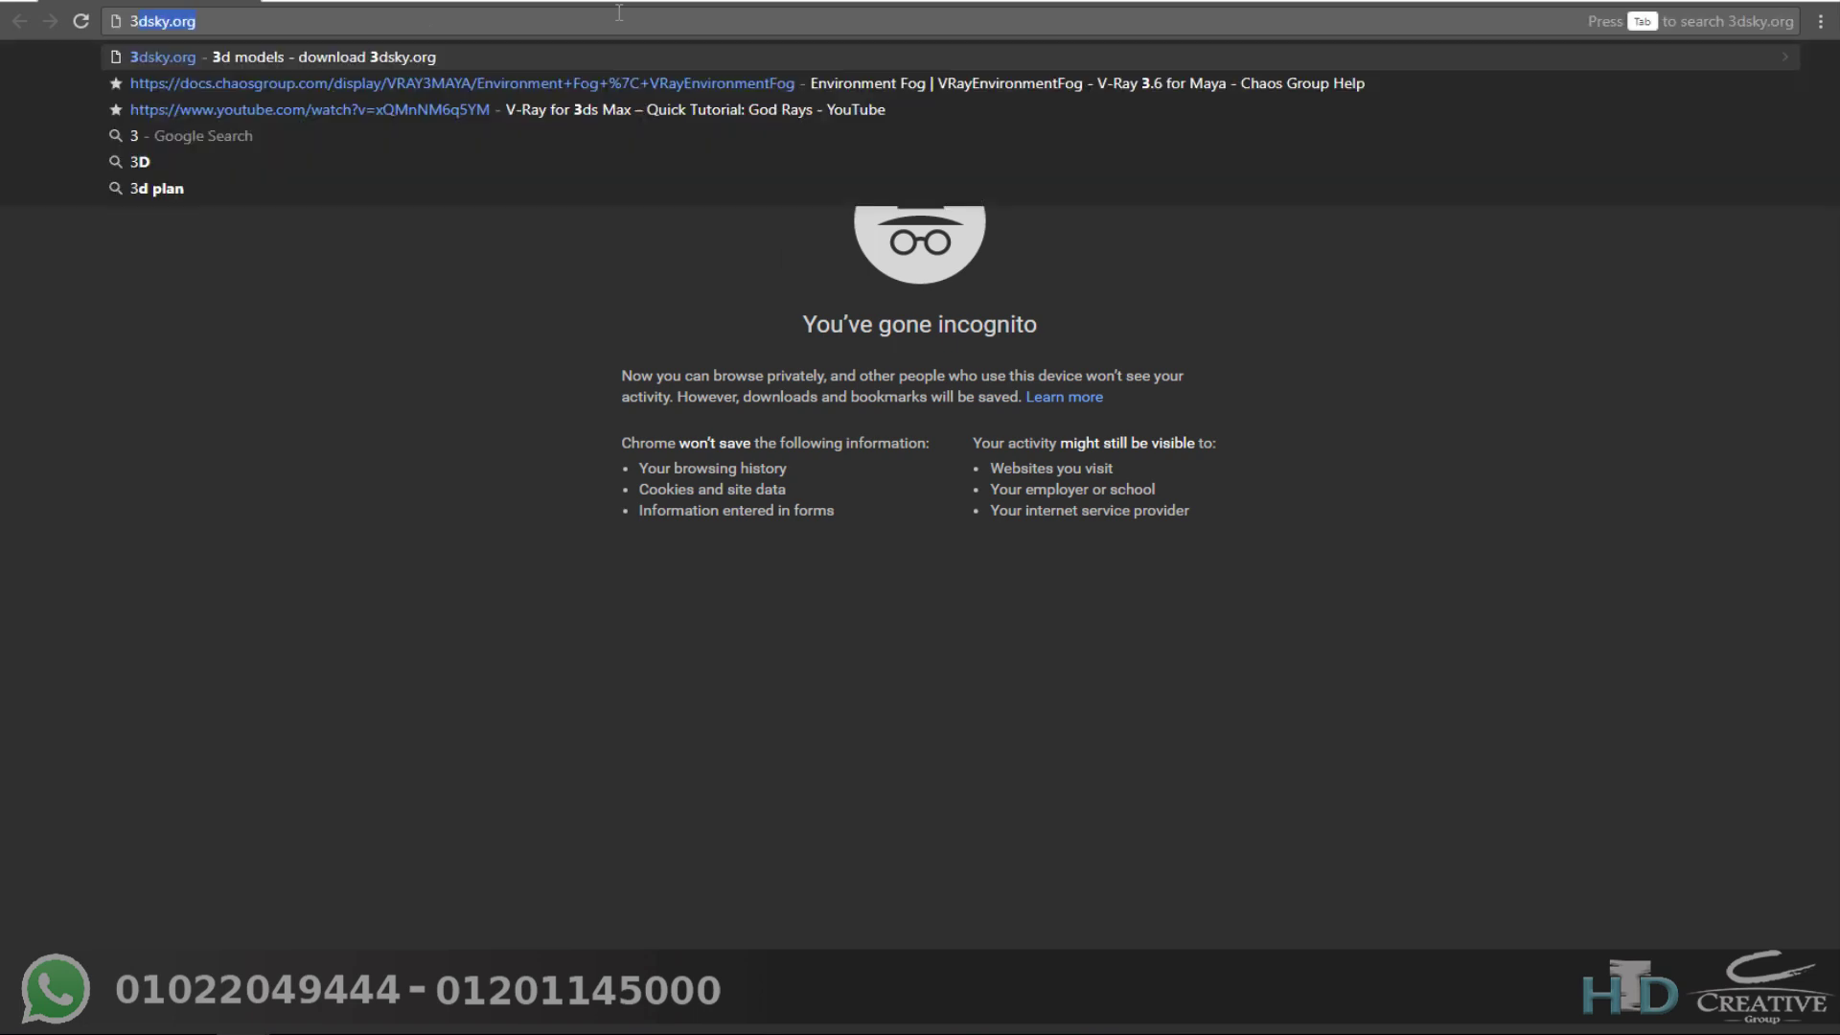
{"action": "type", "text": "s"}
{"action": "key", "text": "Return"}
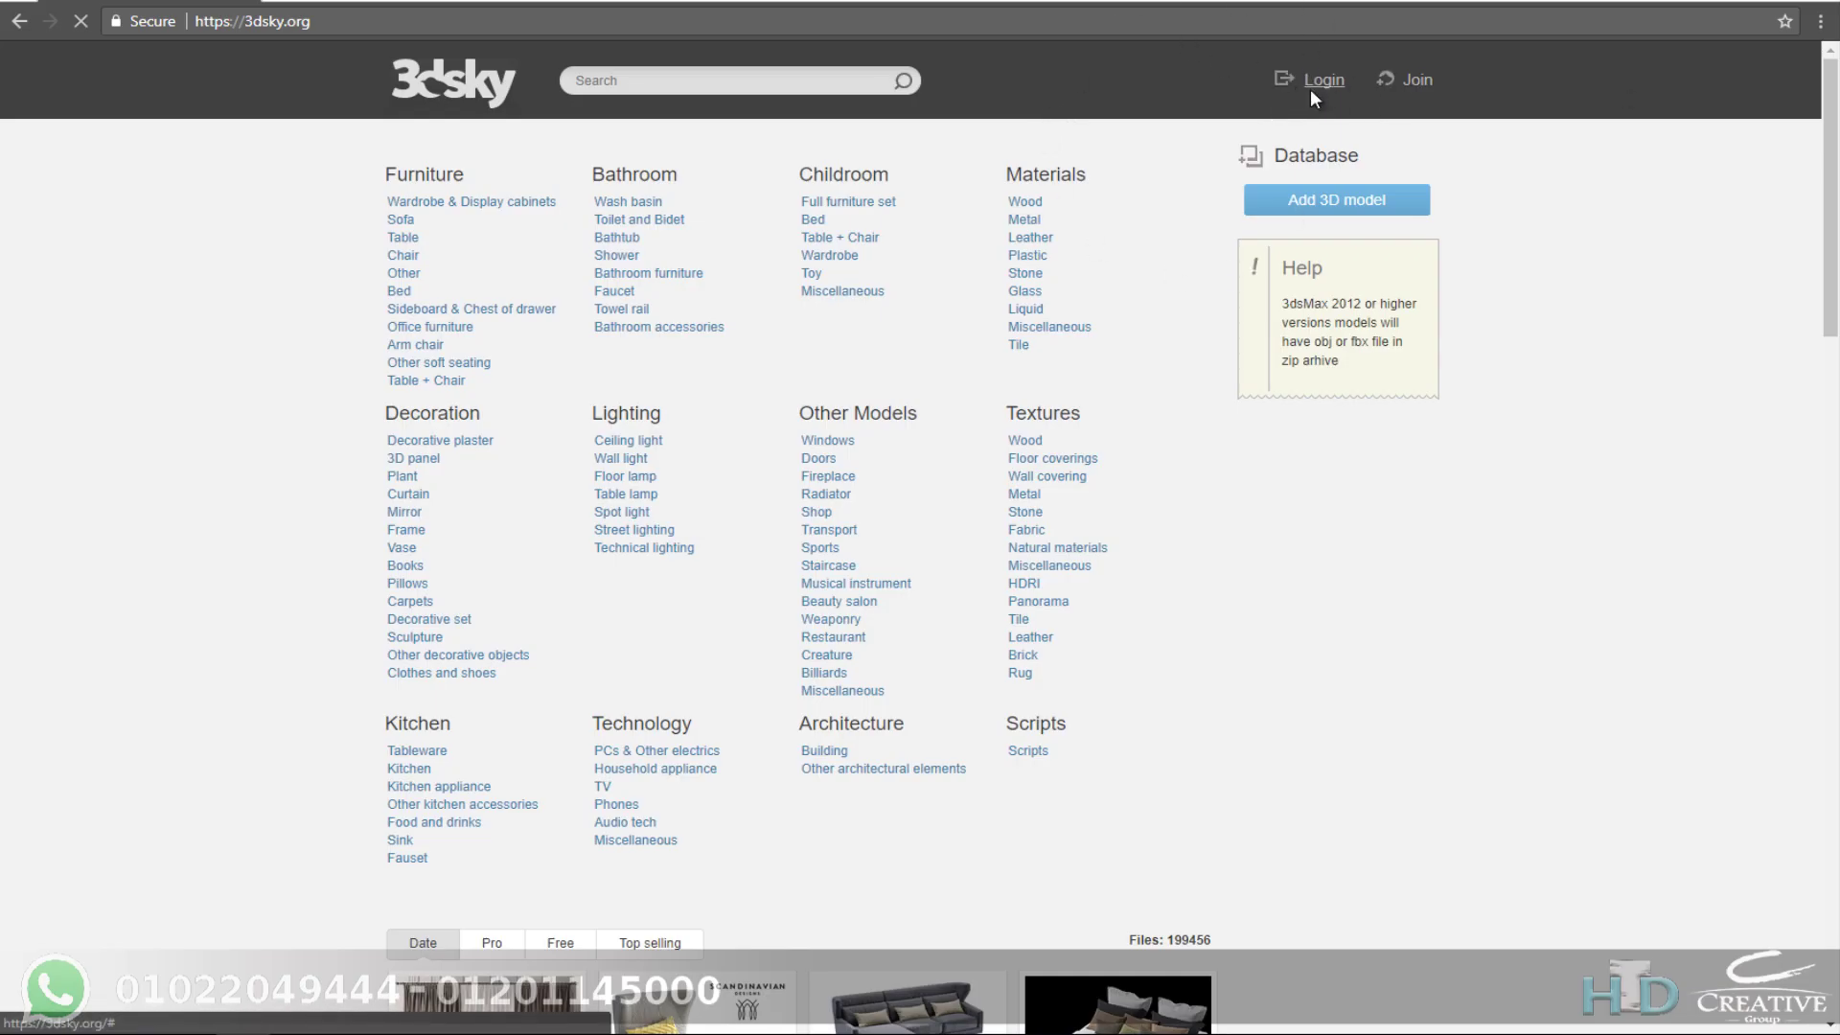
Step: Log in to the 3dsky account via the Login link at the top right
{"action": "left_click", "coordinate": [1422, 77]}
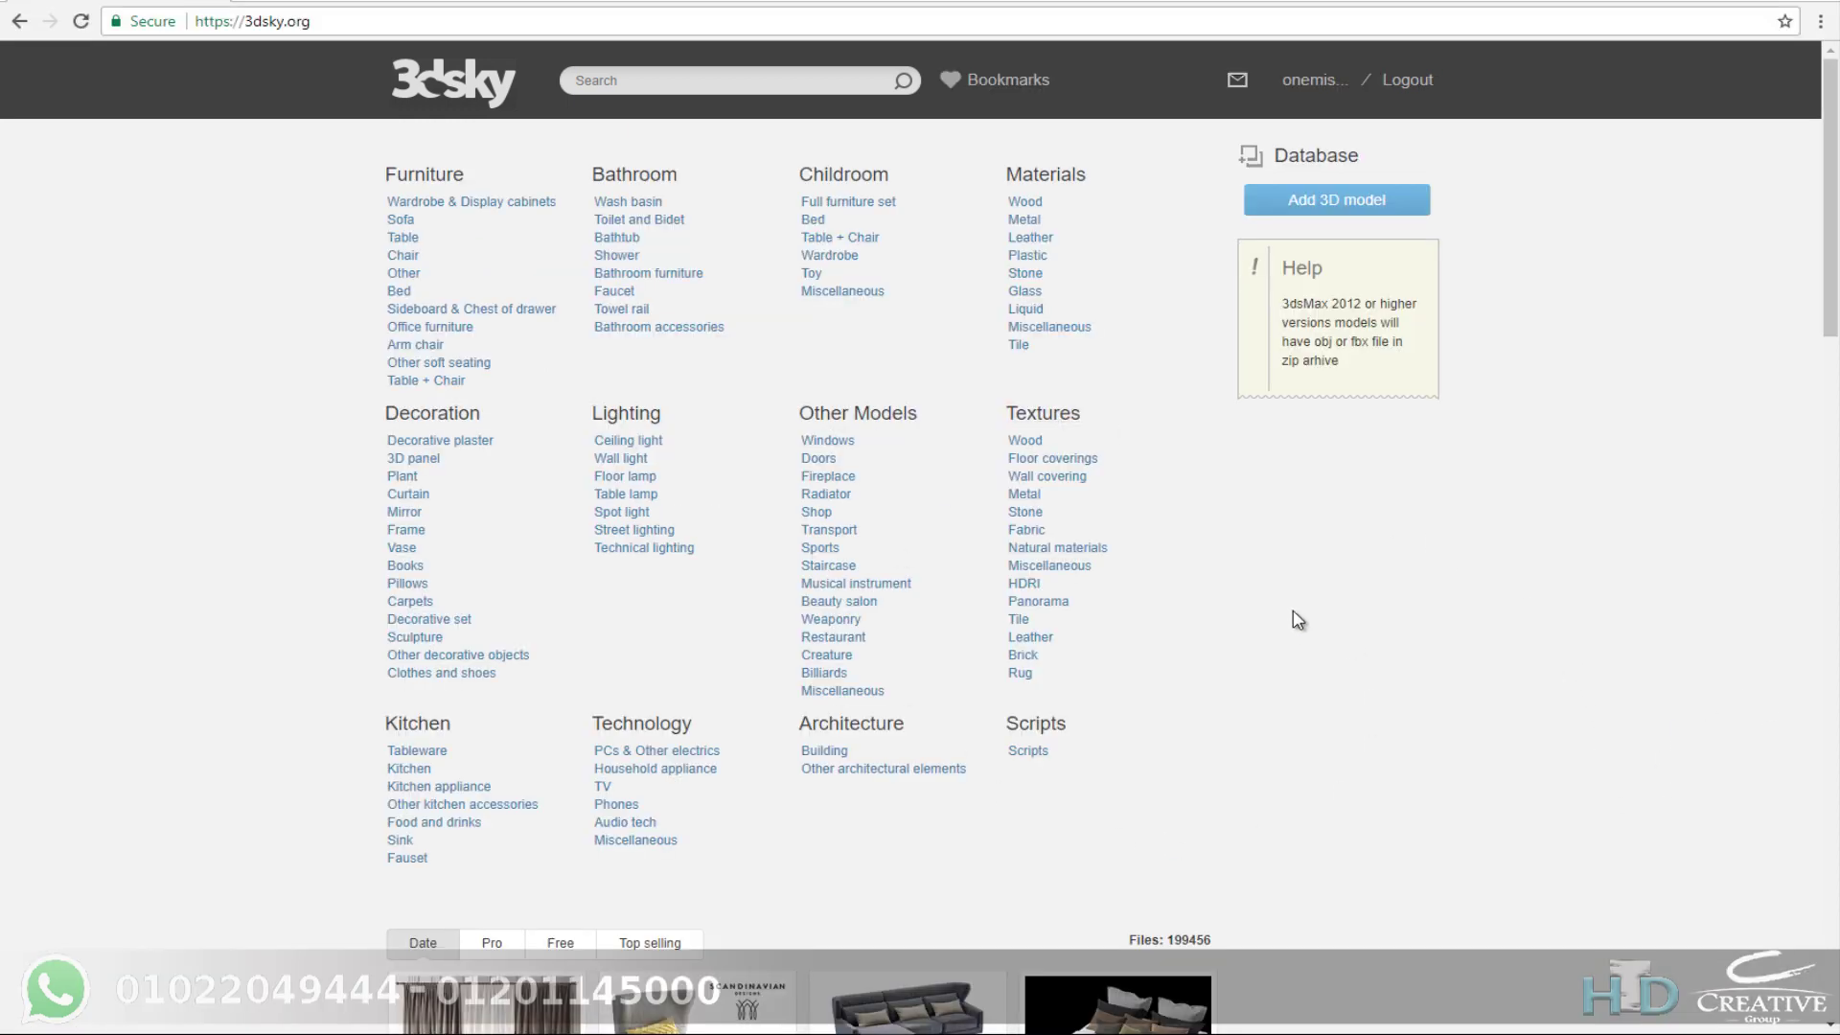
{"action": "scroll", "coordinate": [1360, 550], "scroll_direction": "down", "scroll_amount": 3}
{"action": "scroll", "coordinate": [1360, 550], "scroll_direction": "up", "scroll_amount": 3}
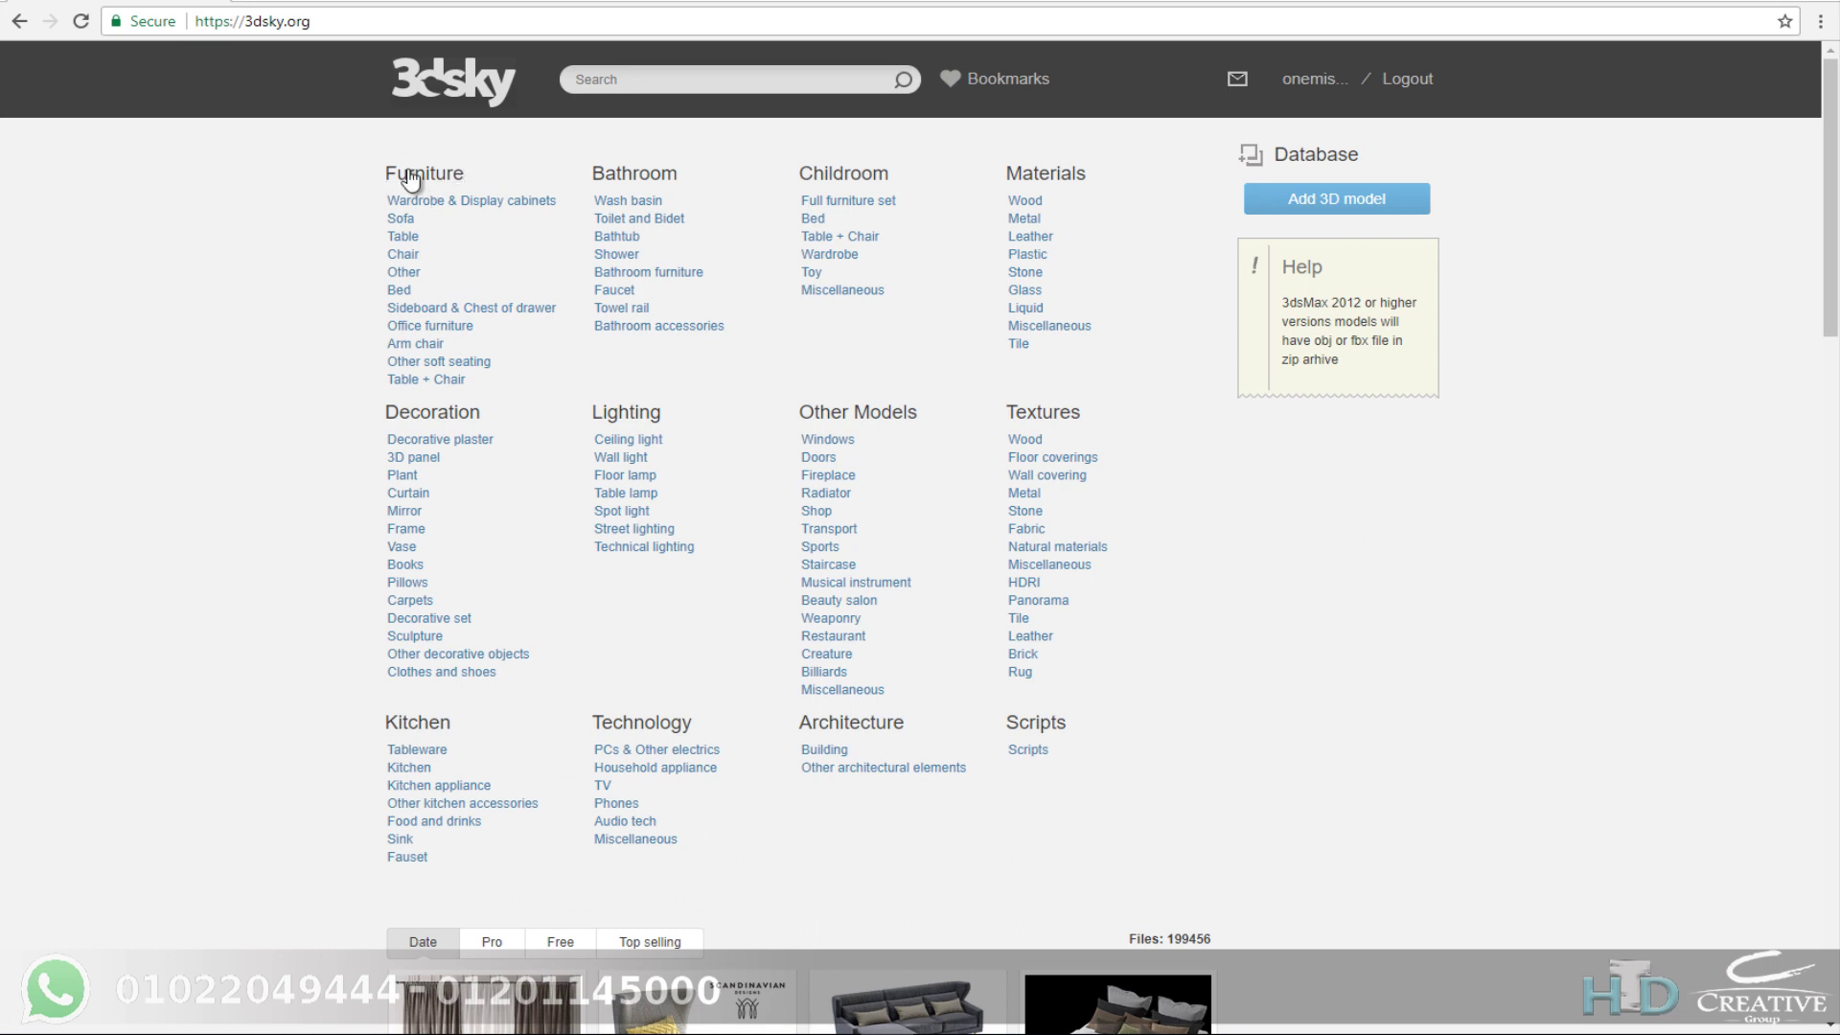
Step: Open Furniture › Bed, filter to Free models, and browse the grid
{"action": "left_click", "coordinate": [399, 292]}
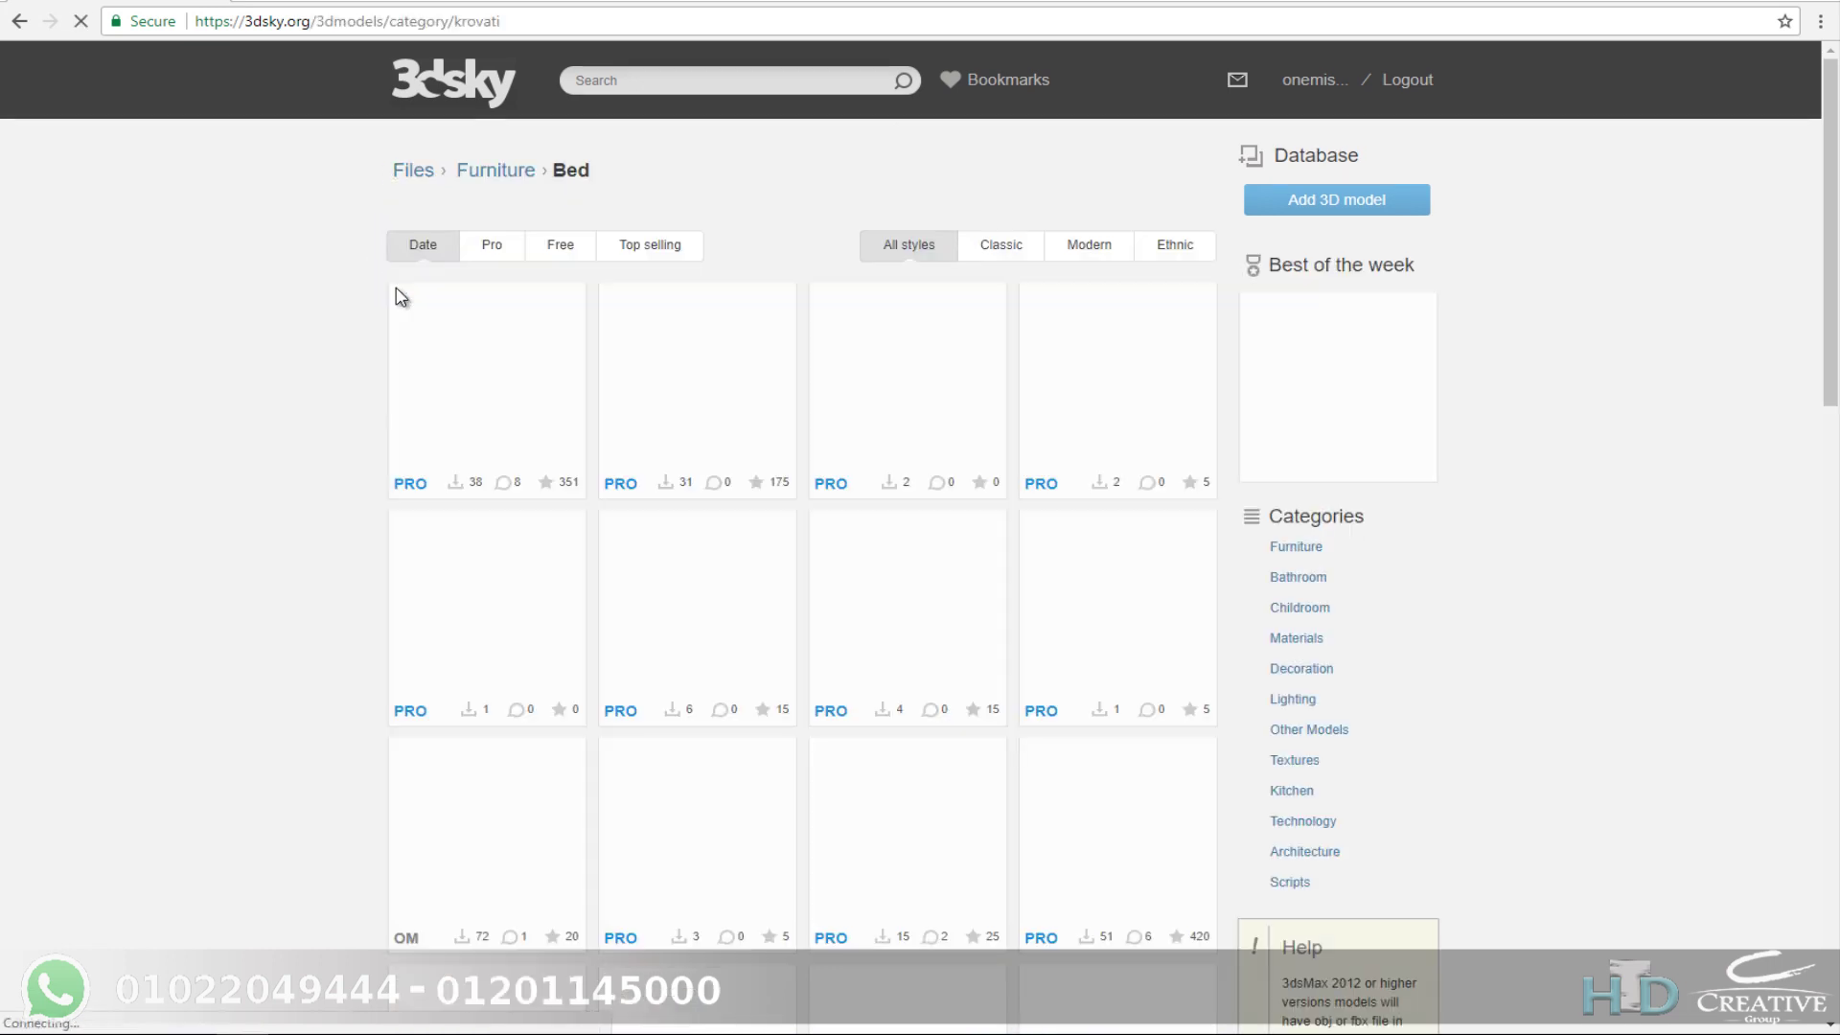
{"action": "left_click", "coordinate": [565, 247]}
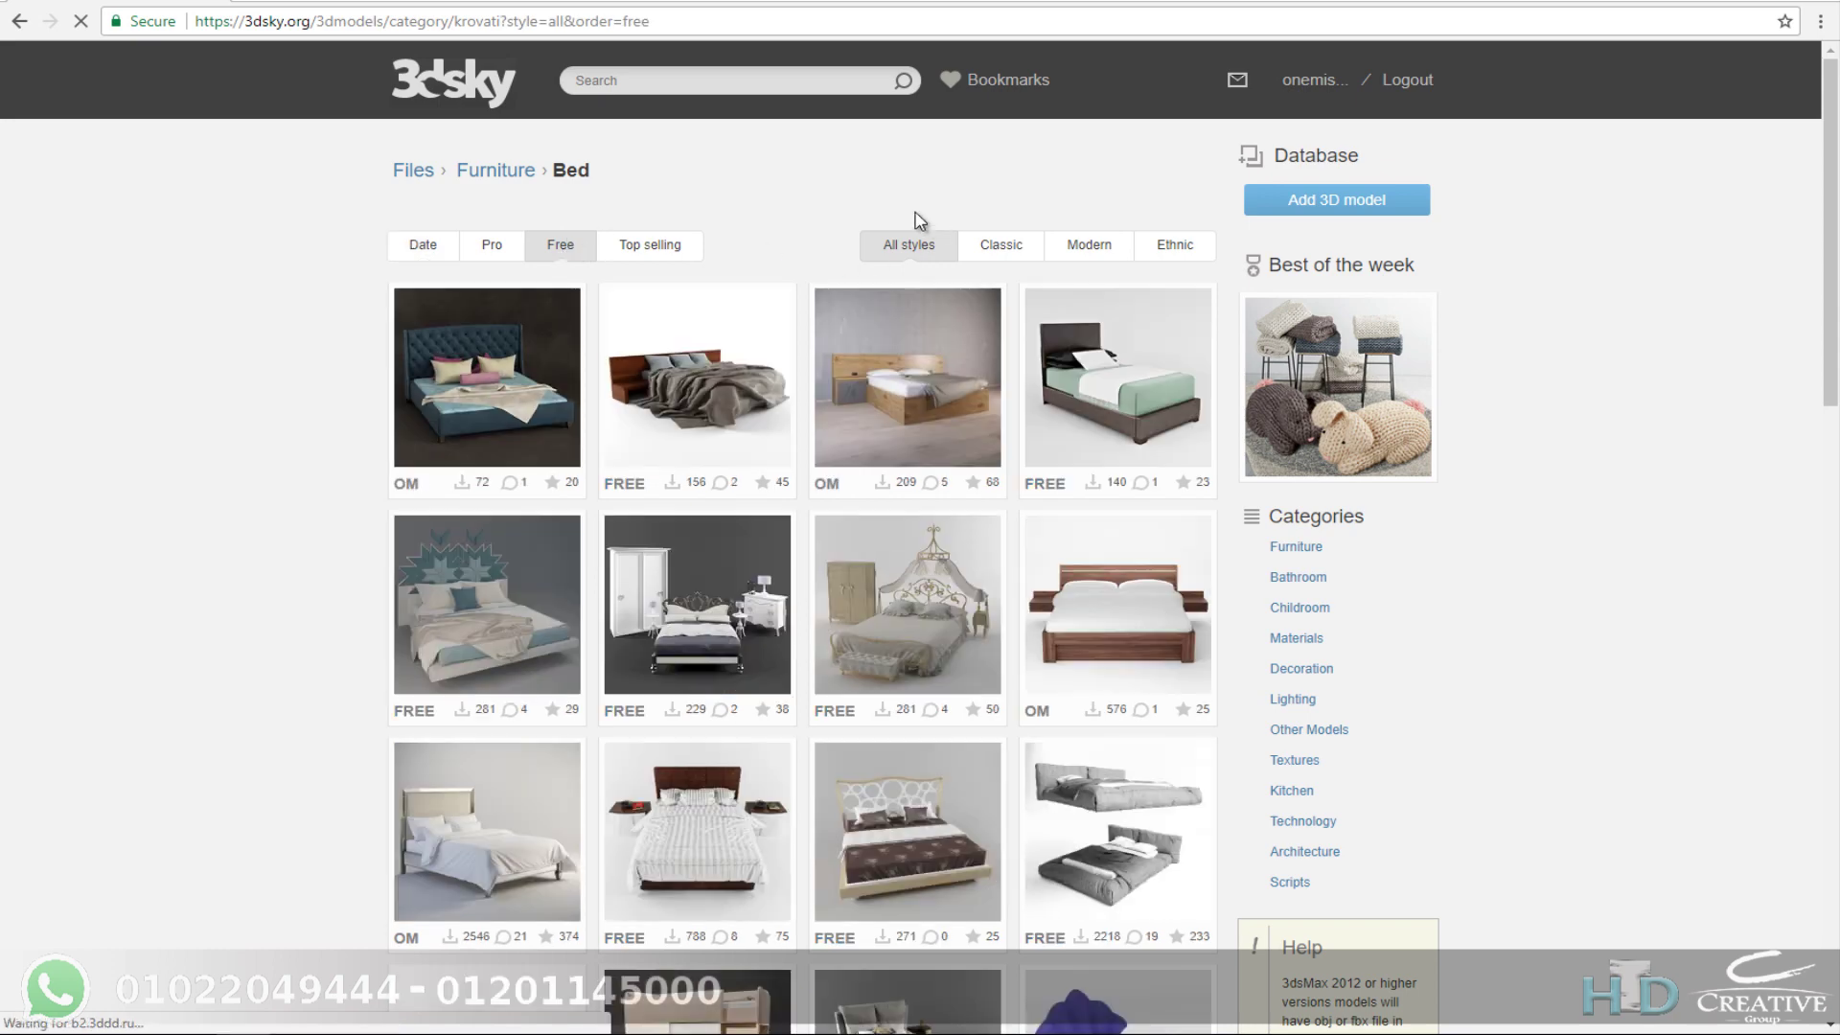
{"action": "scroll", "coordinate": [1268, 393], "scroll_direction": "down", "scroll_amount": 2}
{"action": "scroll", "coordinate": [1269, 393], "scroll_direction": "down", "scroll_amount": 1}
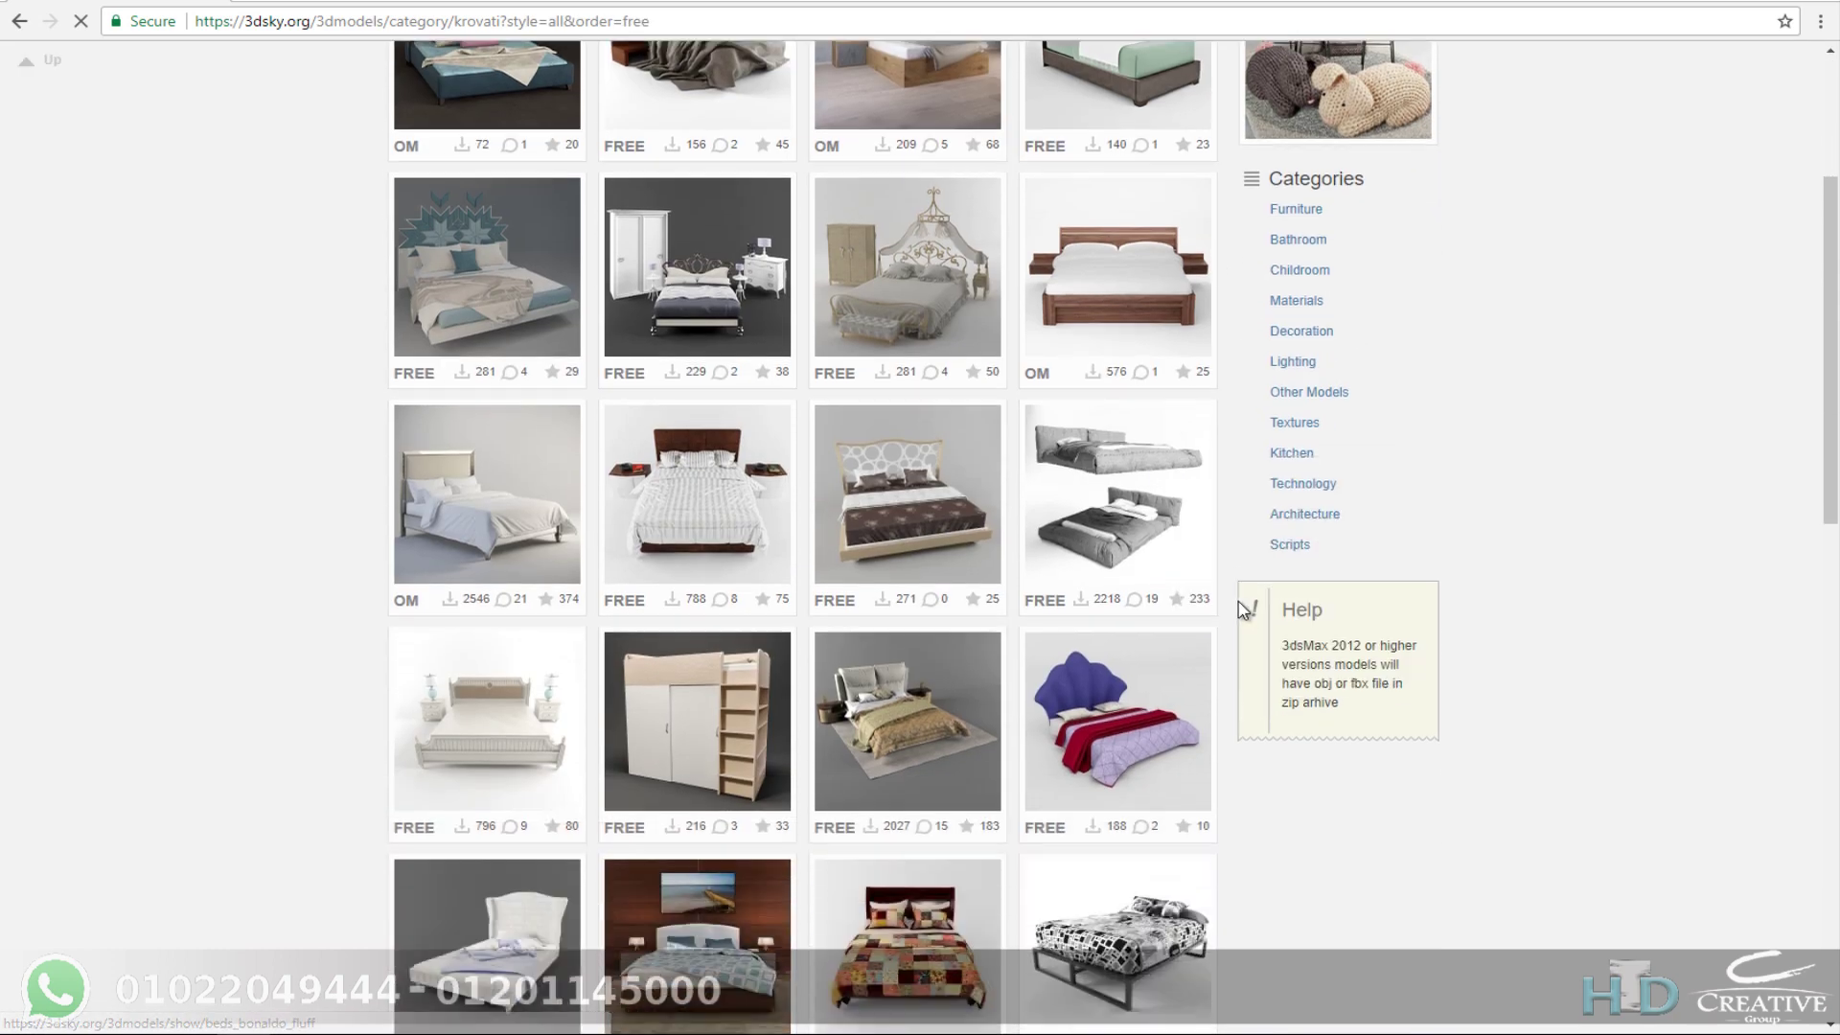
{"action": "scroll", "coordinate": [1089, 526], "scroll_direction": "down", "scroll_amount": 2}
{"action": "scroll", "coordinate": [1380, 613], "scroll_direction": "down", "scroll_amount": 3}
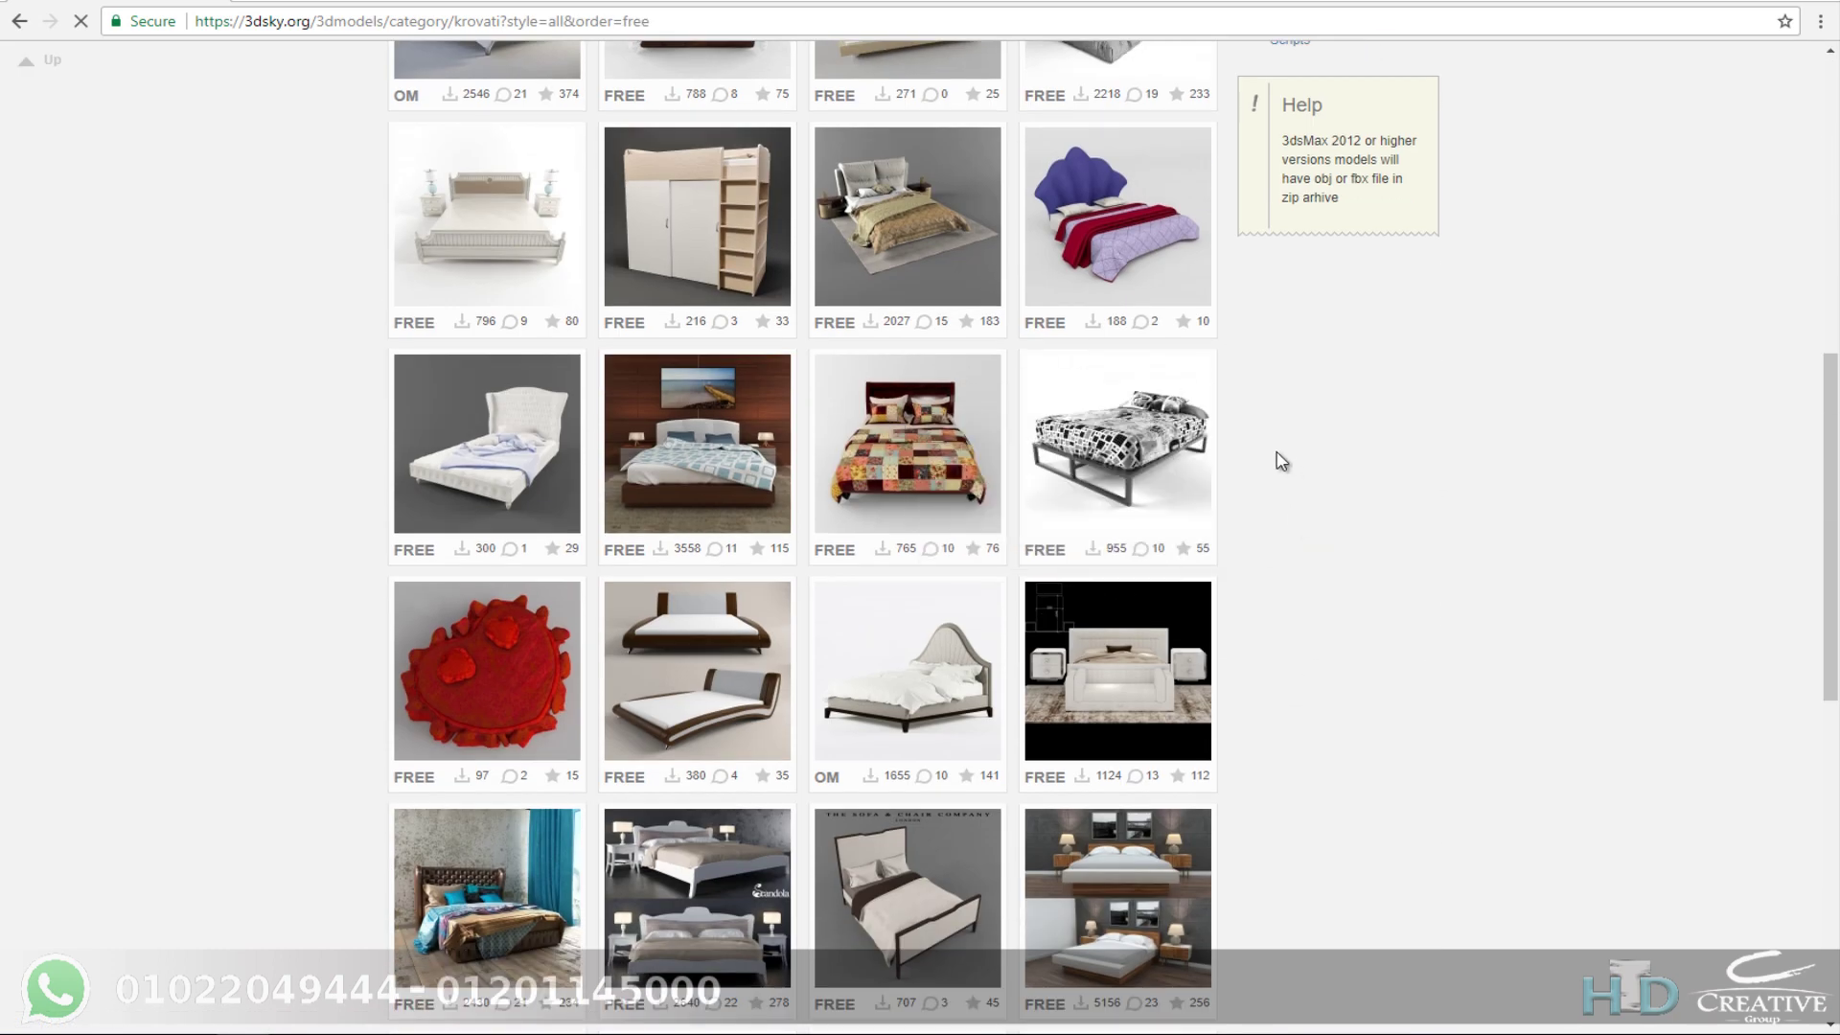
{"action": "scroll", "coordinate": [1232, 458], "scroll_direction": "down", "scroll_amount": 2}
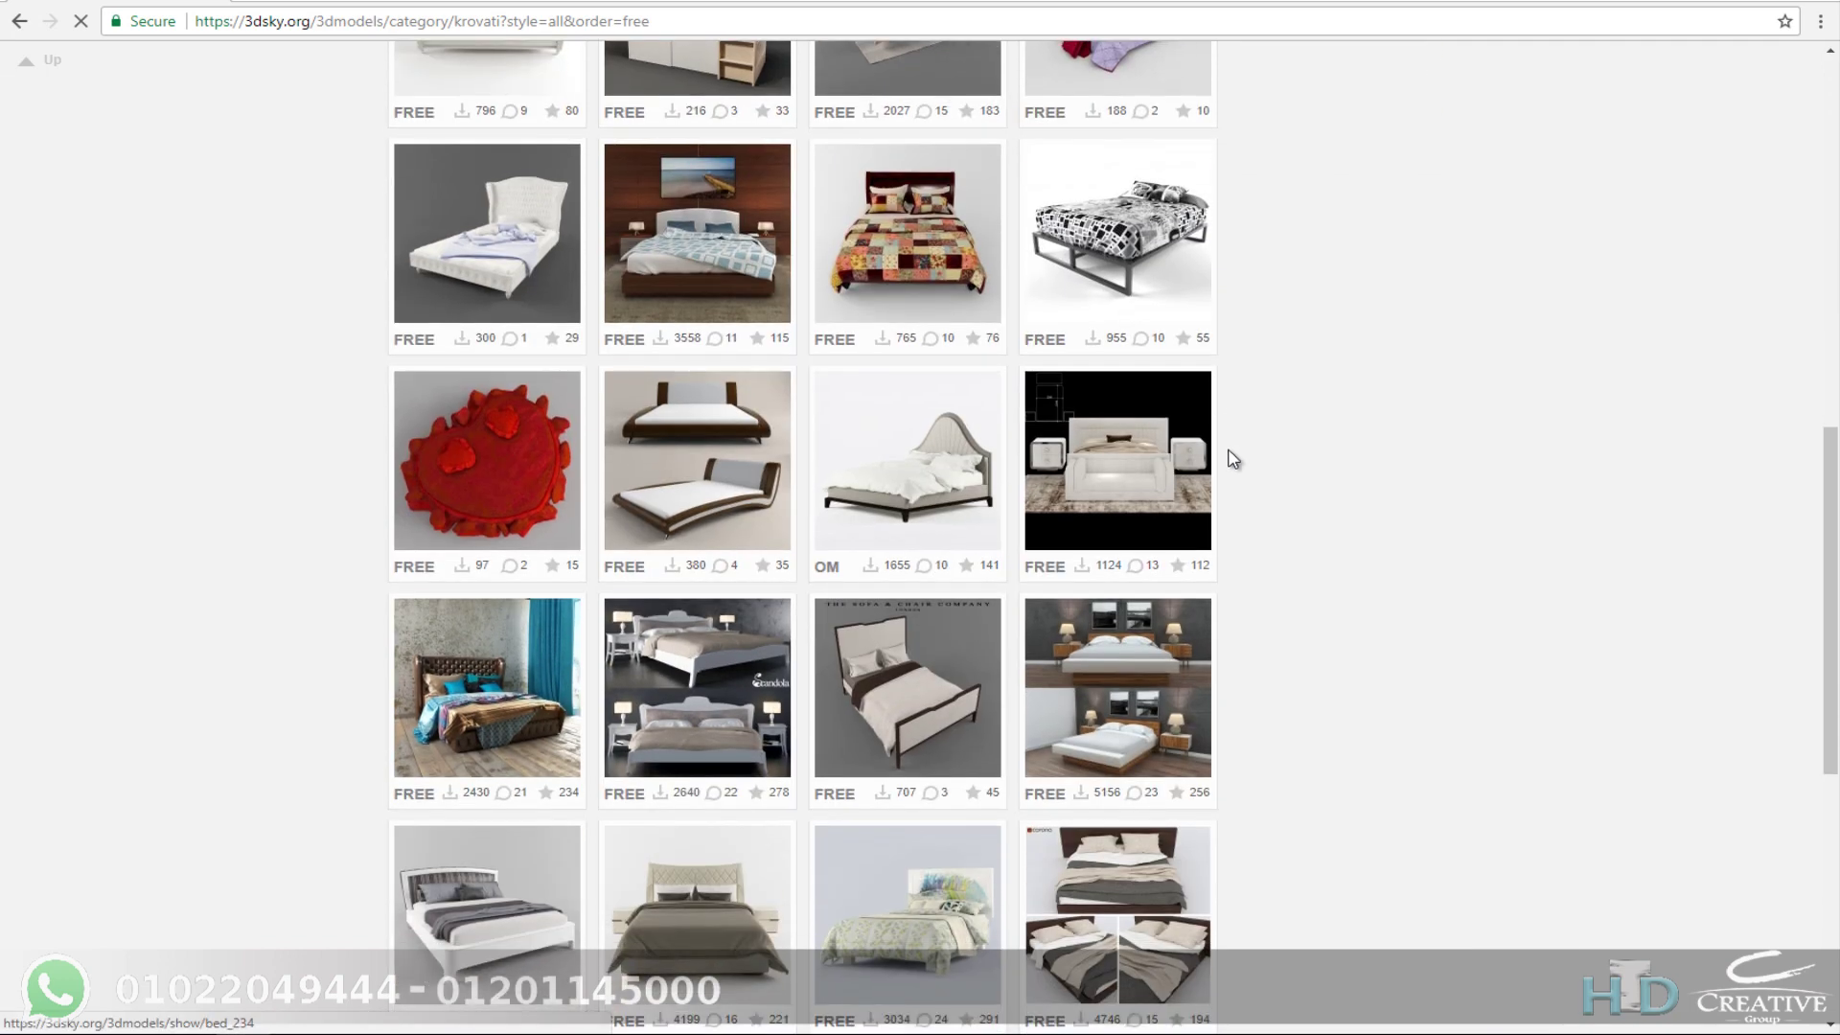
{"action": "scroll", "coordinate": [1233, 458], "scroll_direction": "down", "scroll_amount": 1}
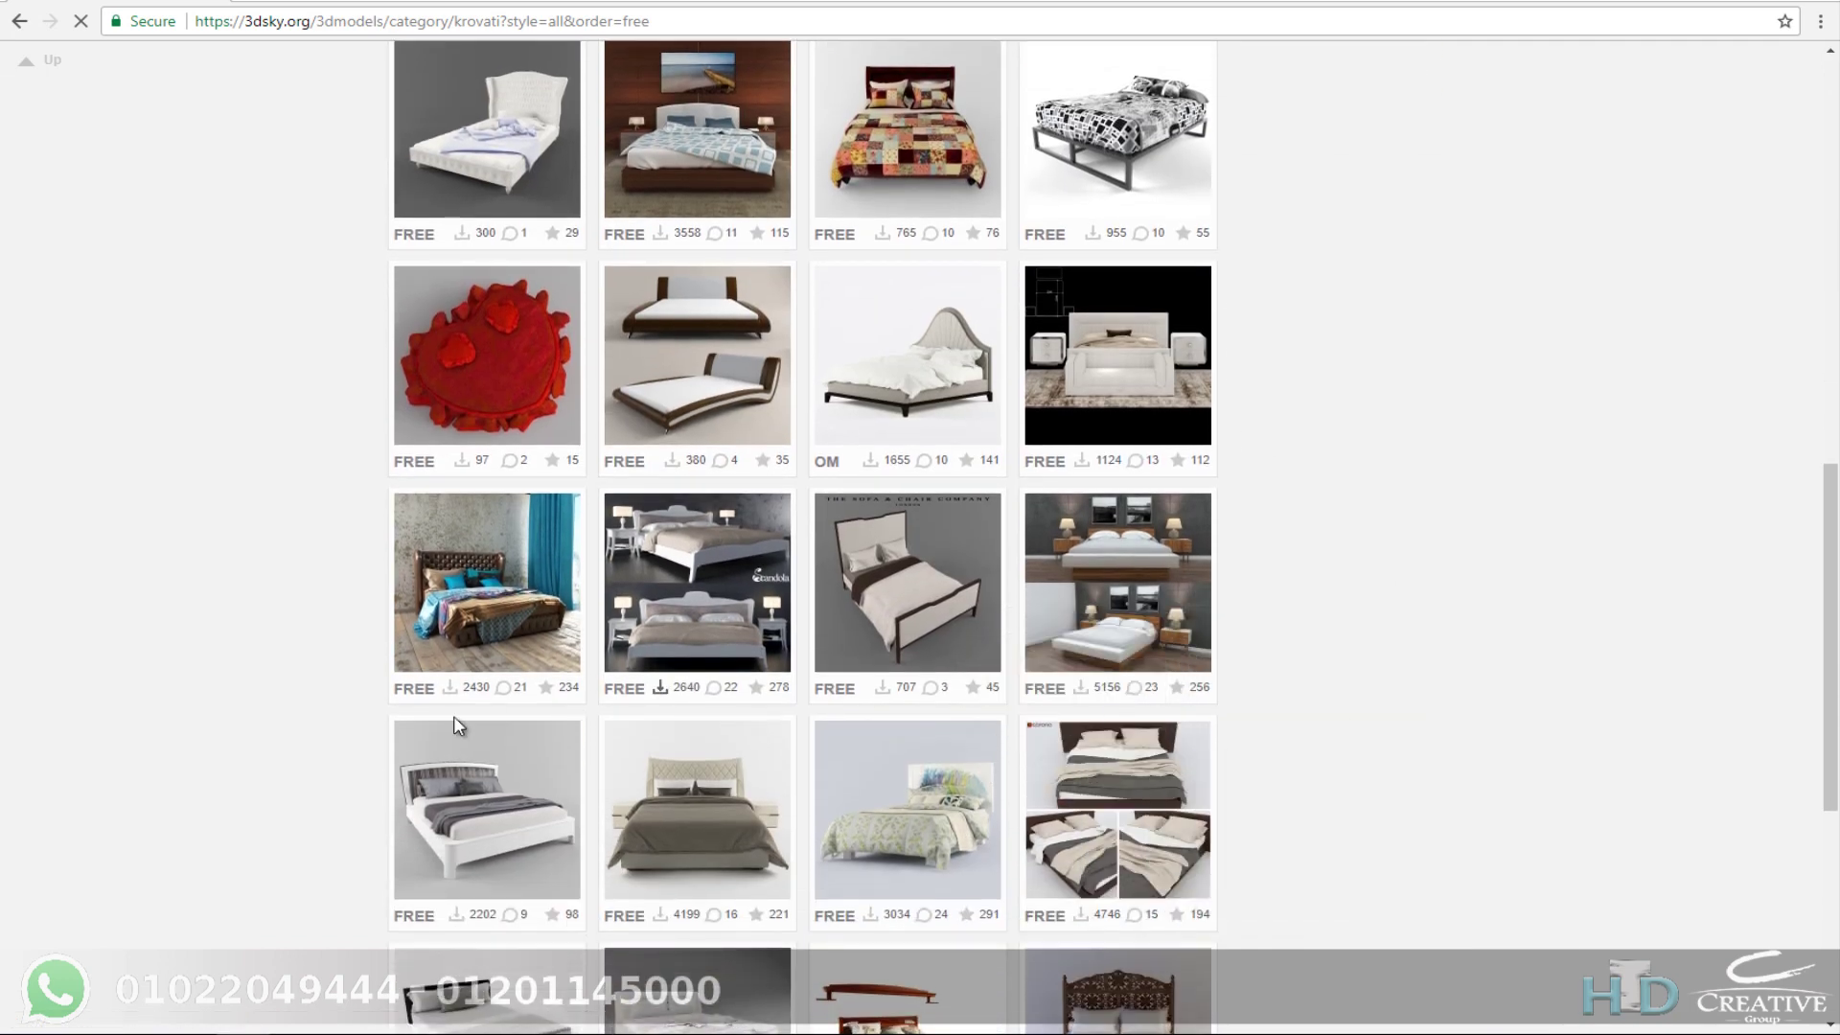
Step: Preview the maestro bed model, return to the listing, and go to page 2
{"action": "left_click", "coordinate": [484, 572]}
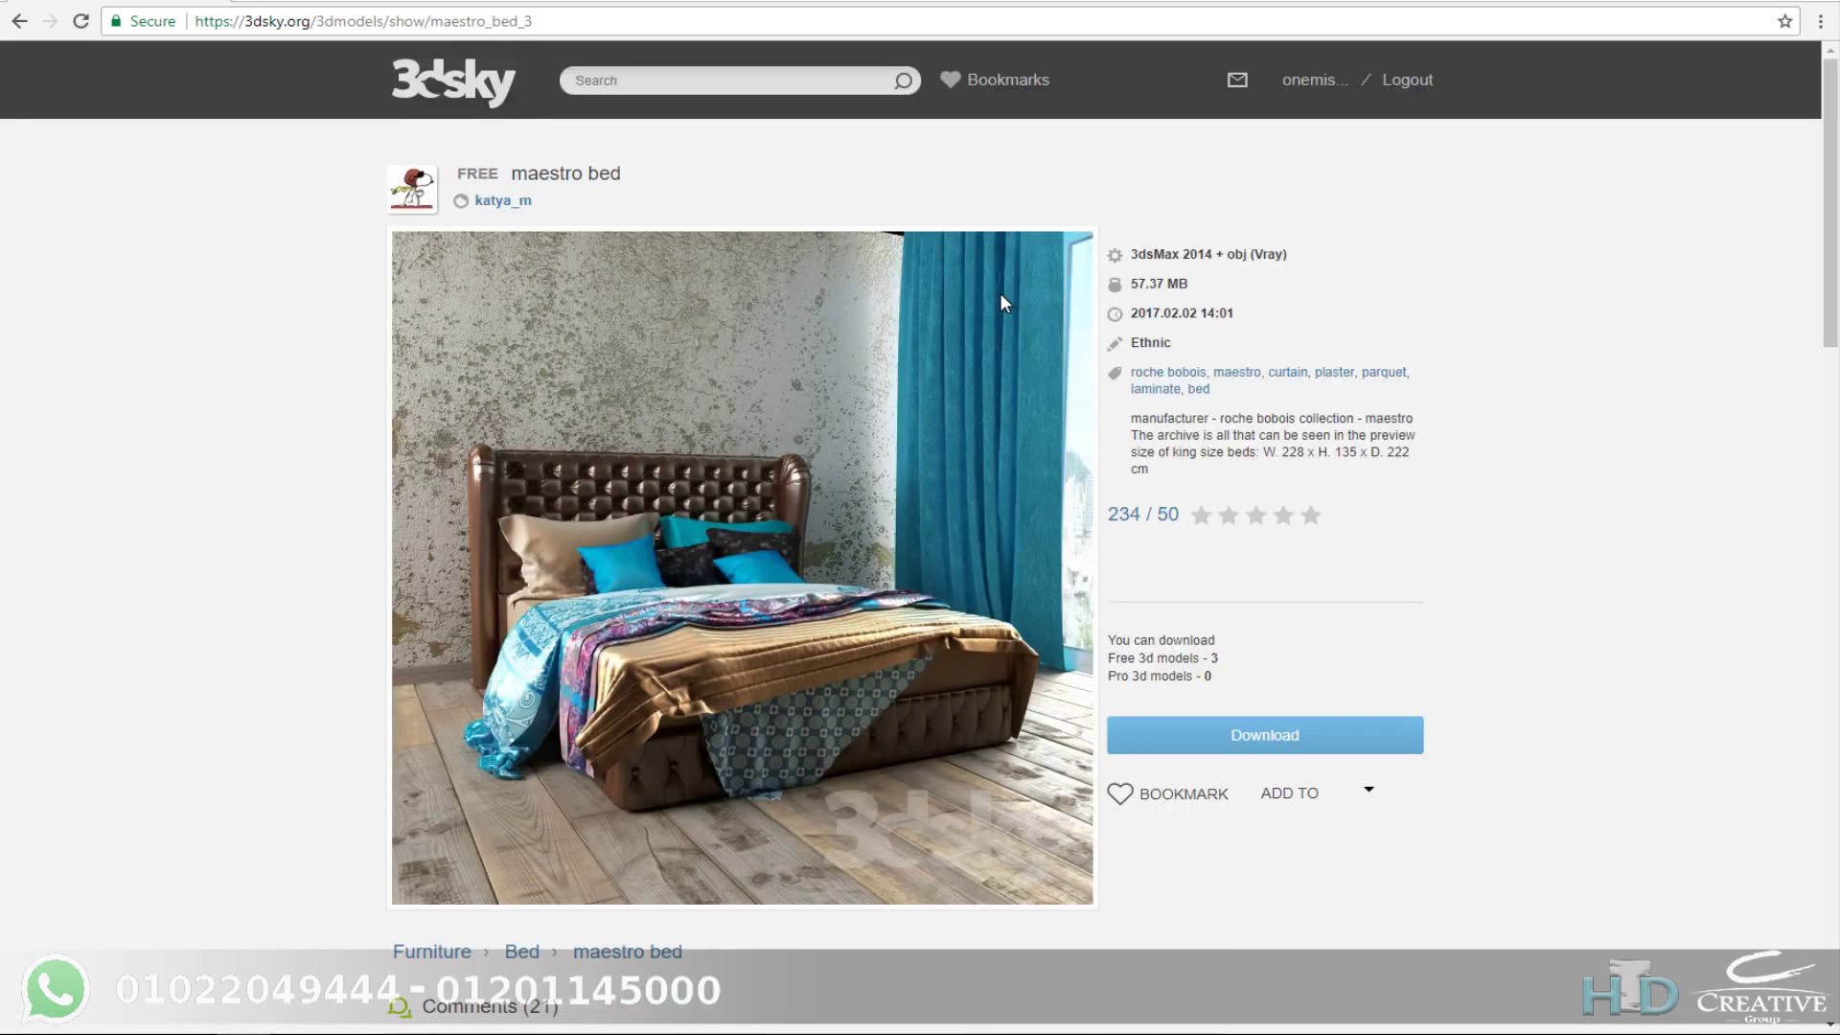
{"action": "left_click", "coordinate": [19, 21]}
{"action": "scroll", "coordinate": [1322, 690], "scroll_direction": "down", "scroll_amount": 1}
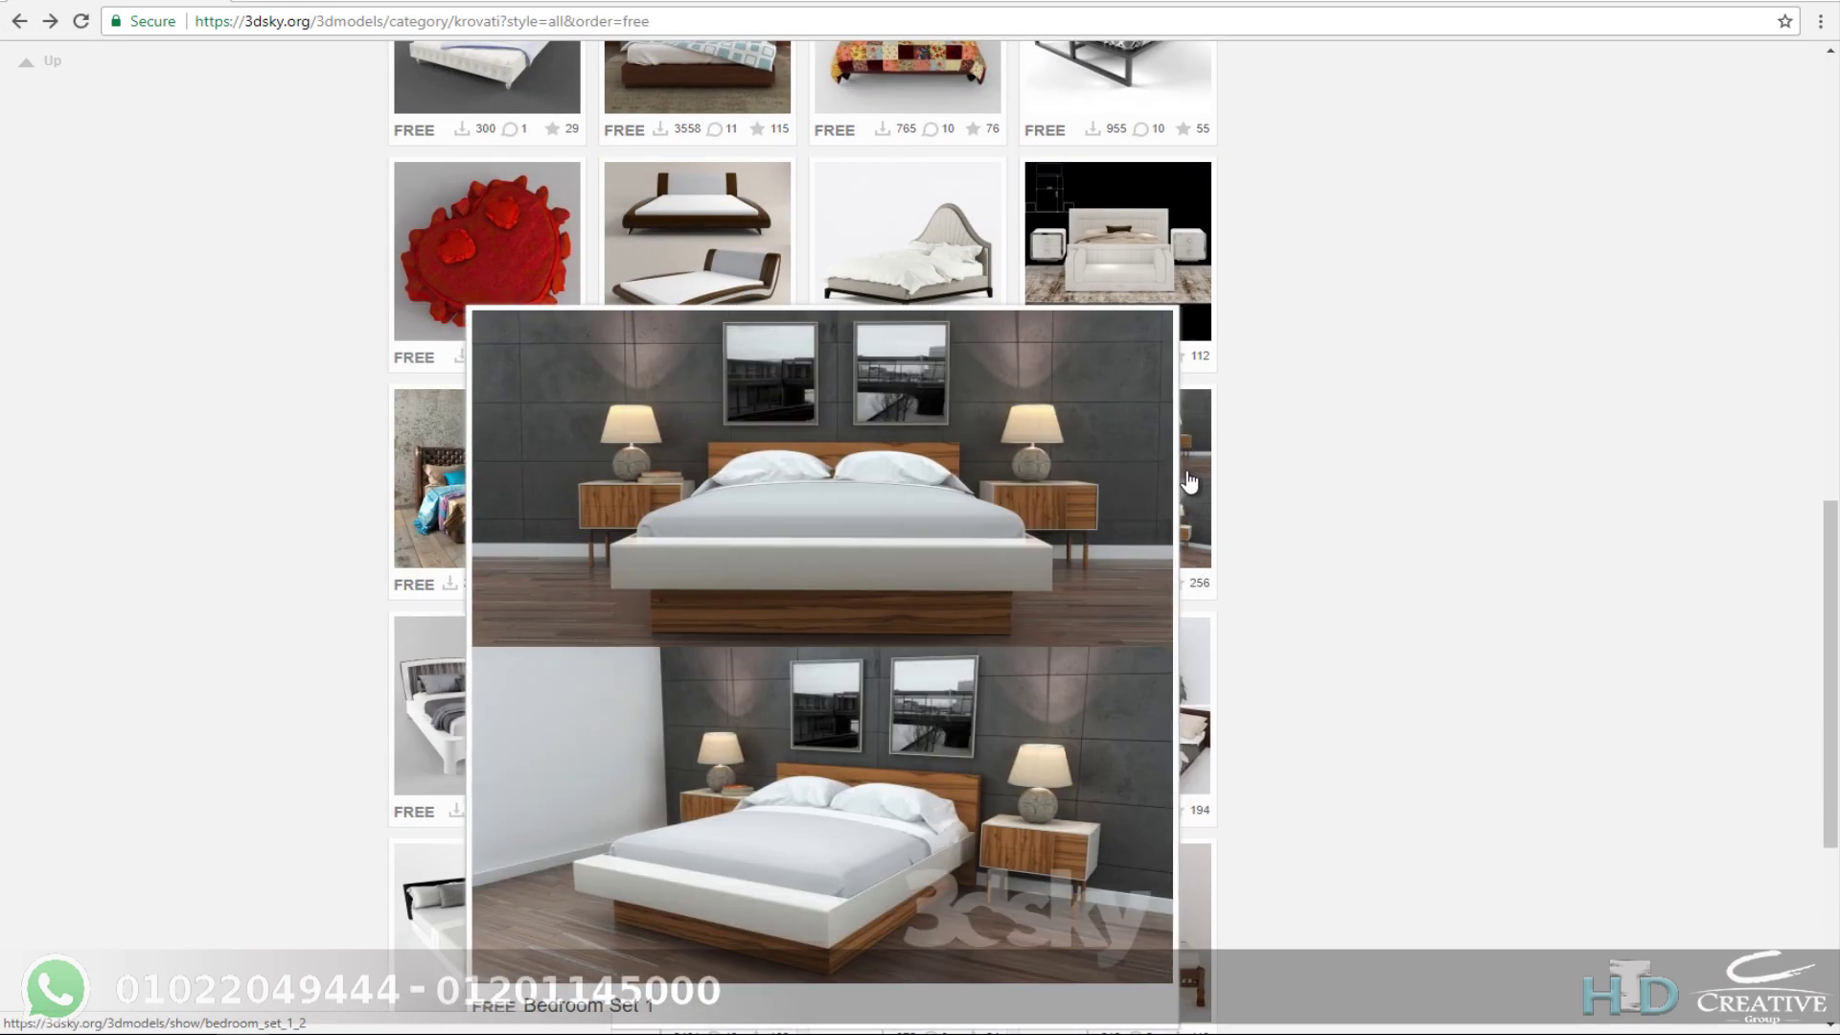
{"action": "scroll", "coordinate": [1620, 350], "scroll_direction": "down", "scroll_amount": 3}
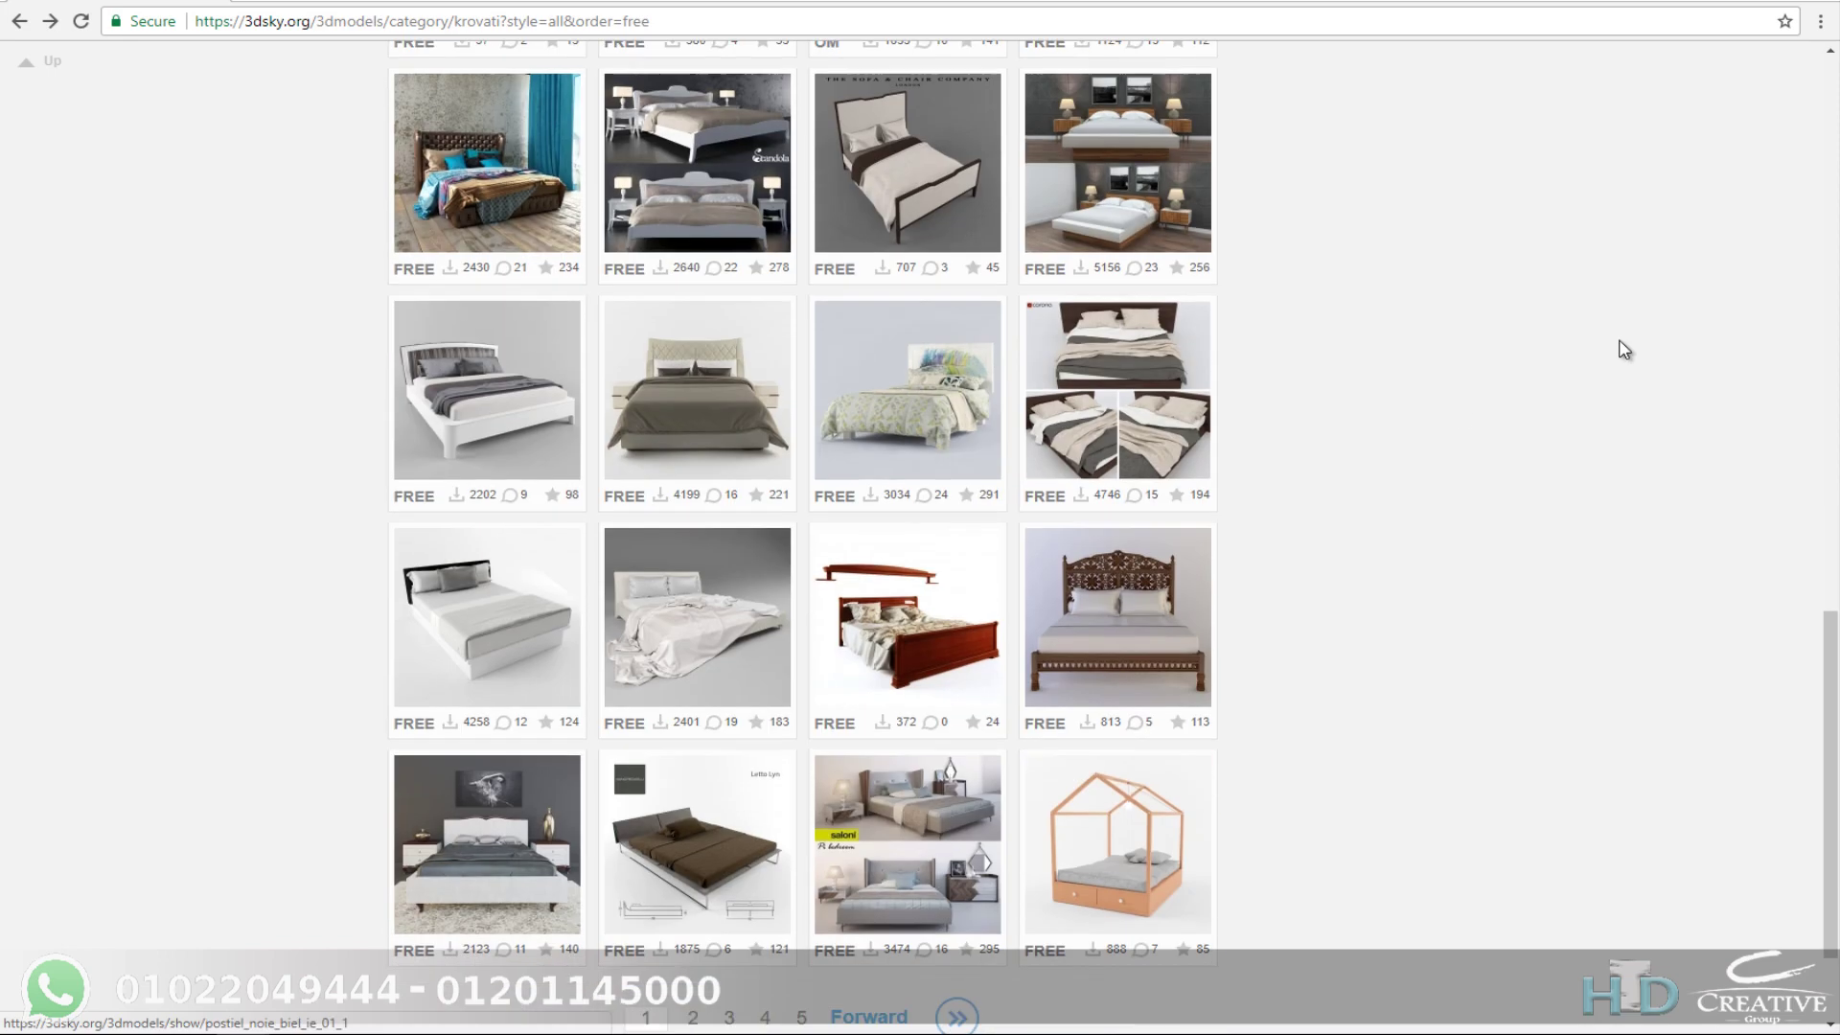
{"action": "scroll", "coordinate": [1399, 498], "scroll_direction": "down", "scroll_amount": 2}
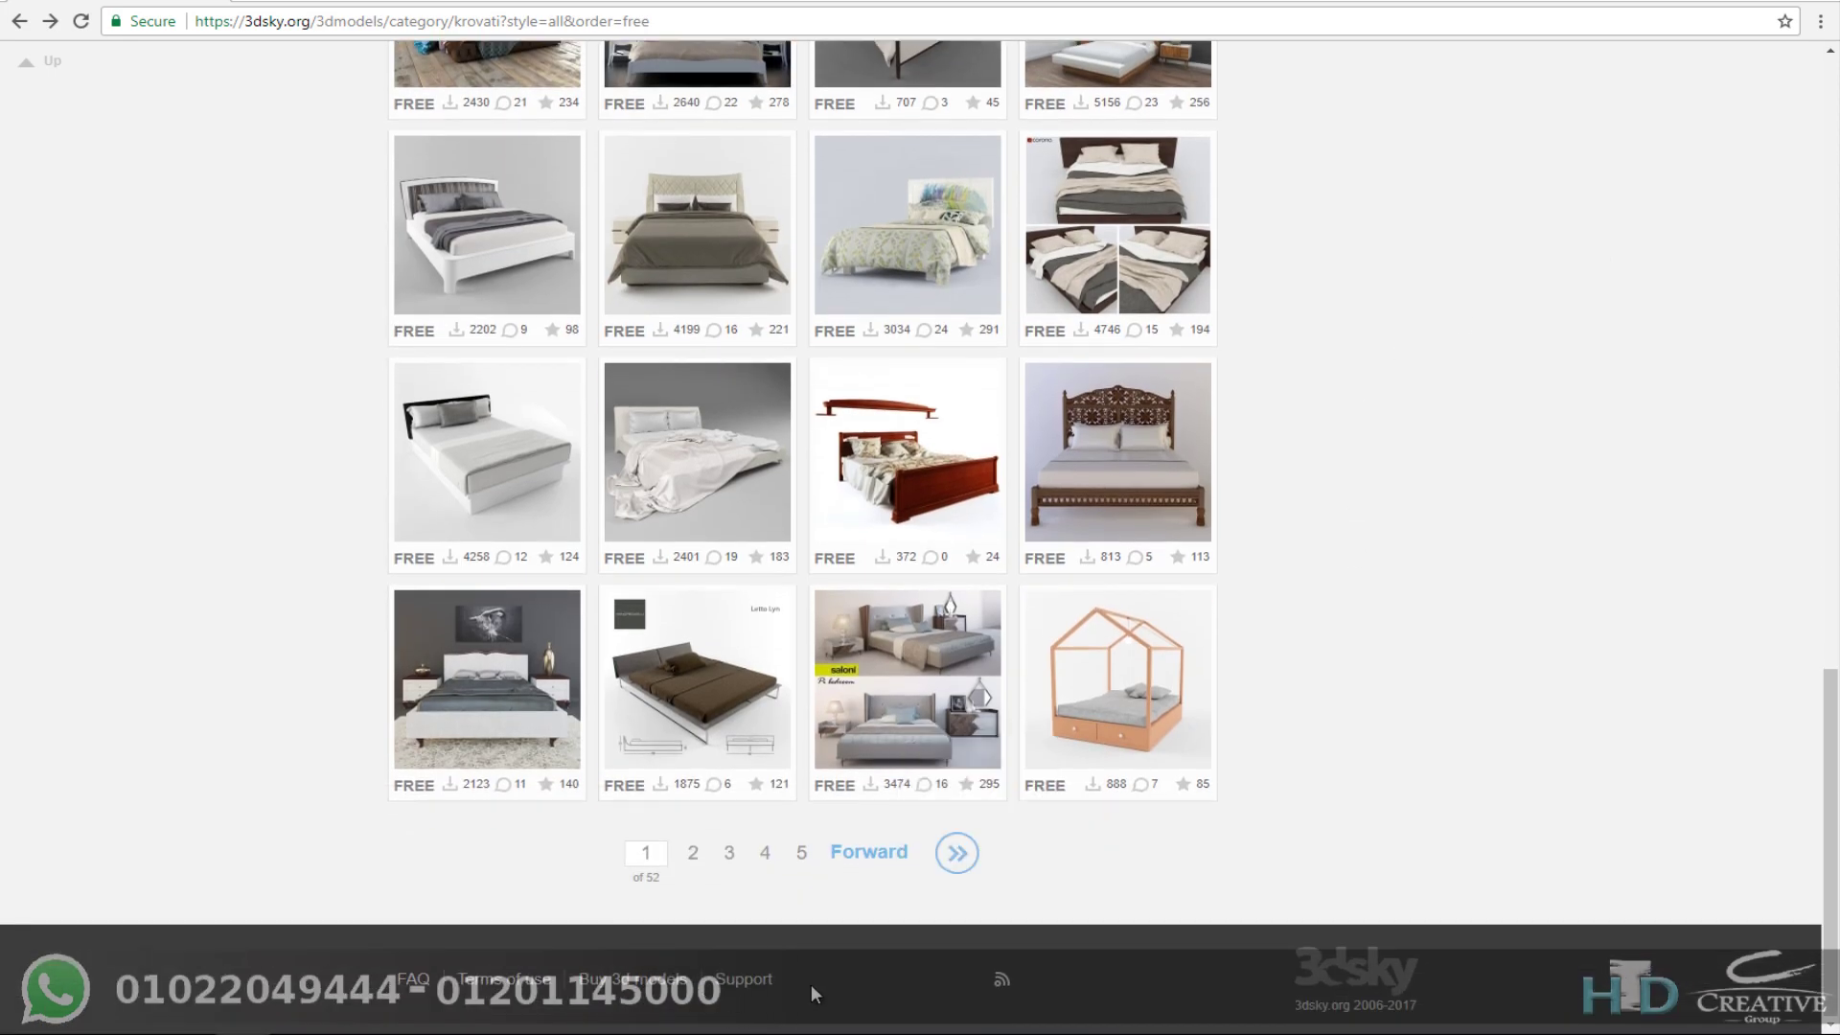
{"action": "left_click", "coordinate": [693, 852]}
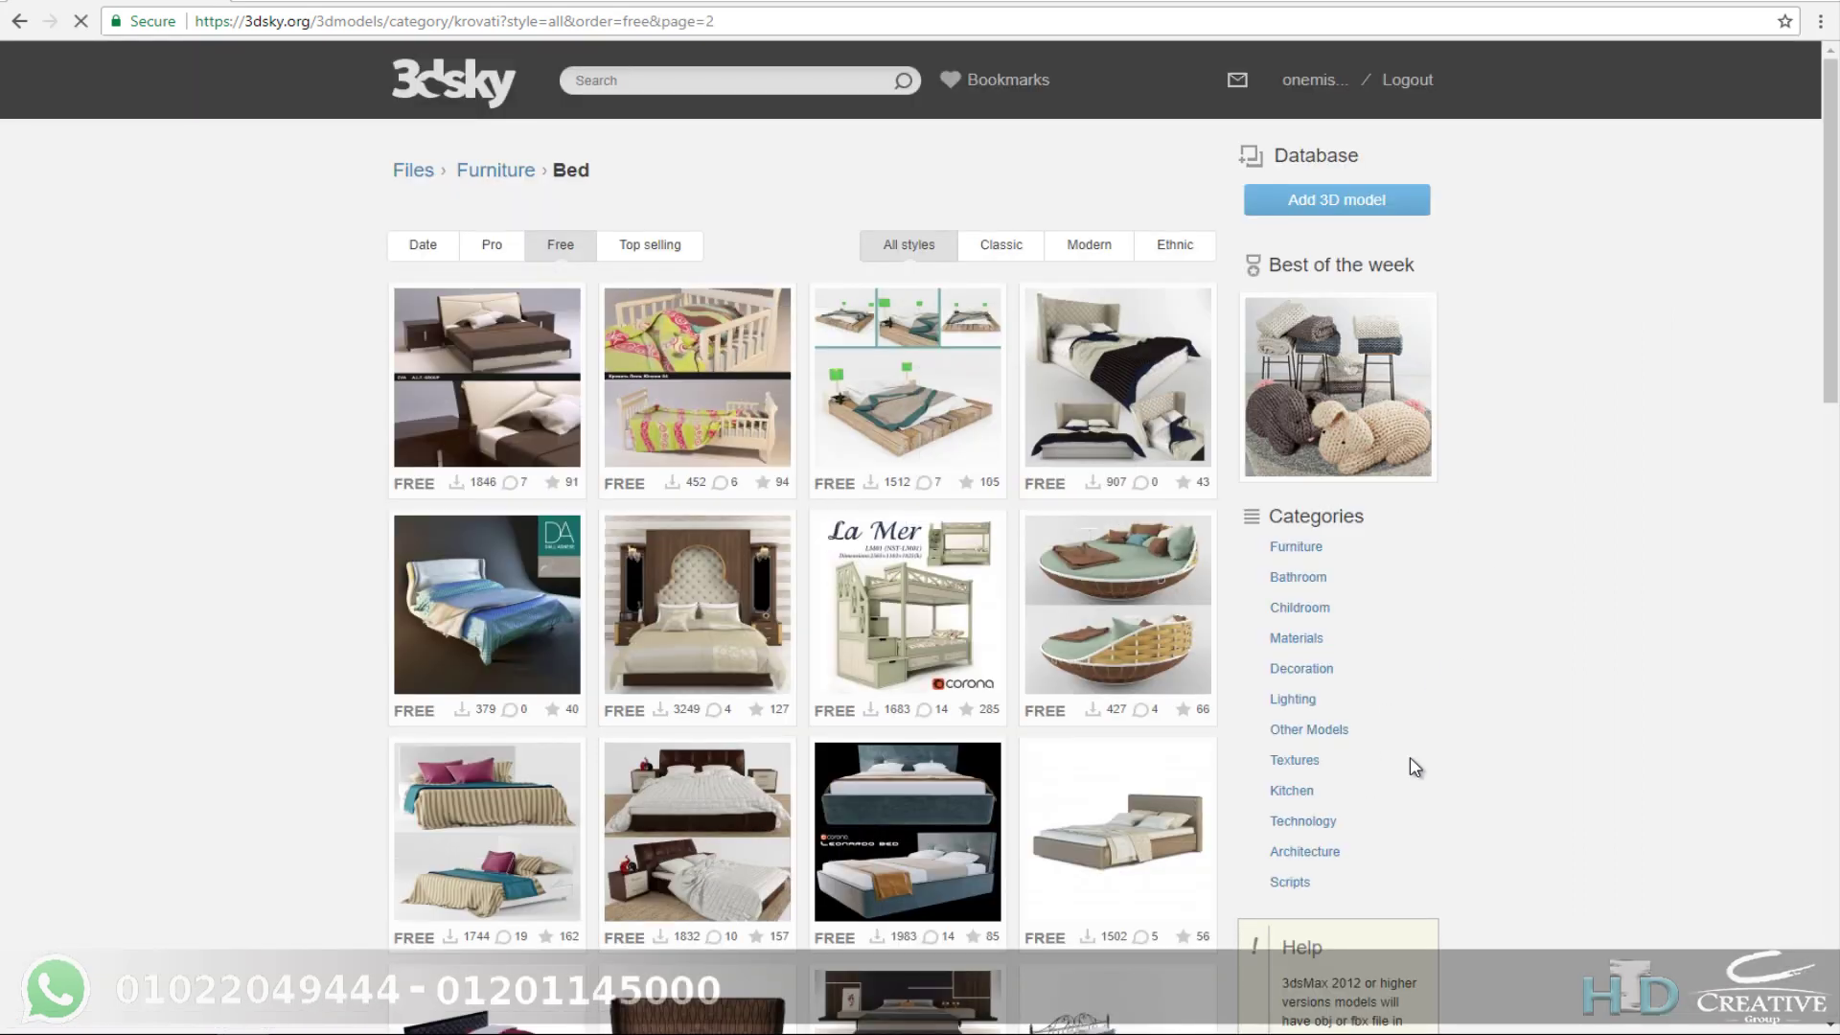
{"action": "mouse_move", "coordinate": [485, 377]}
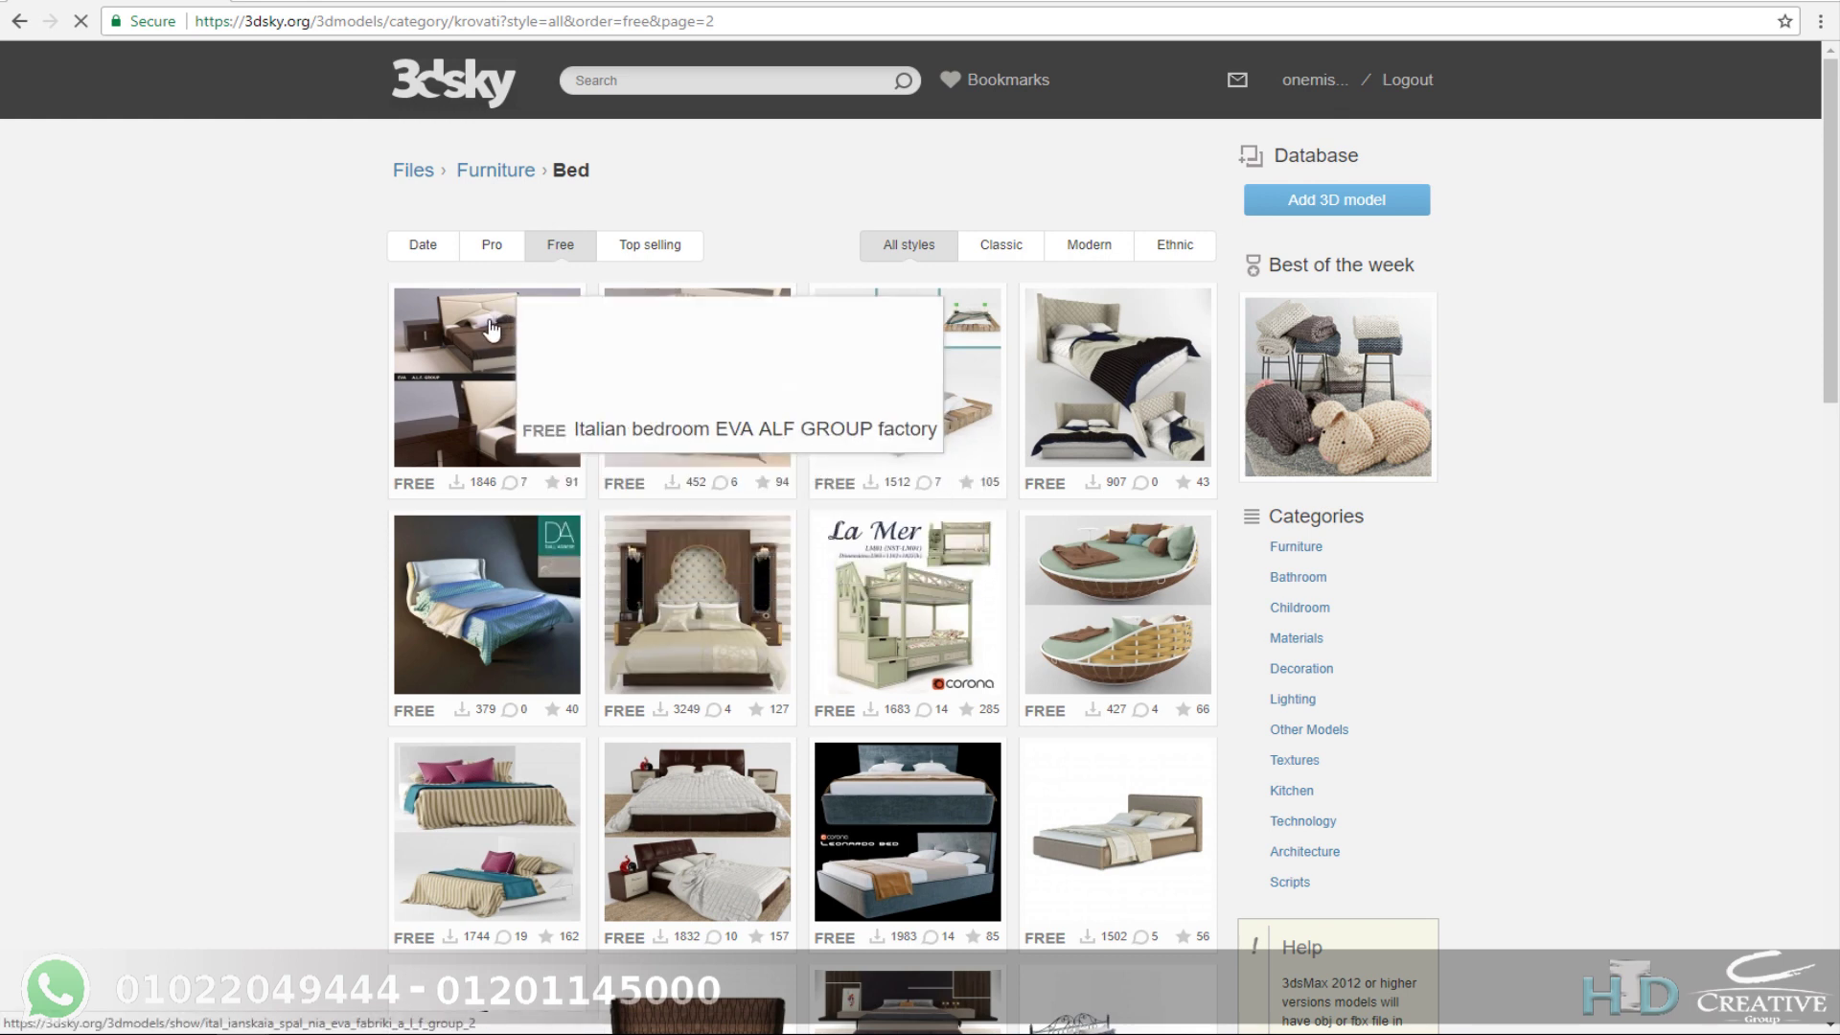
{"action": "scroll", "coordinate": [484, 326], "scroll_direction": "down", "scroll_amount": 1}
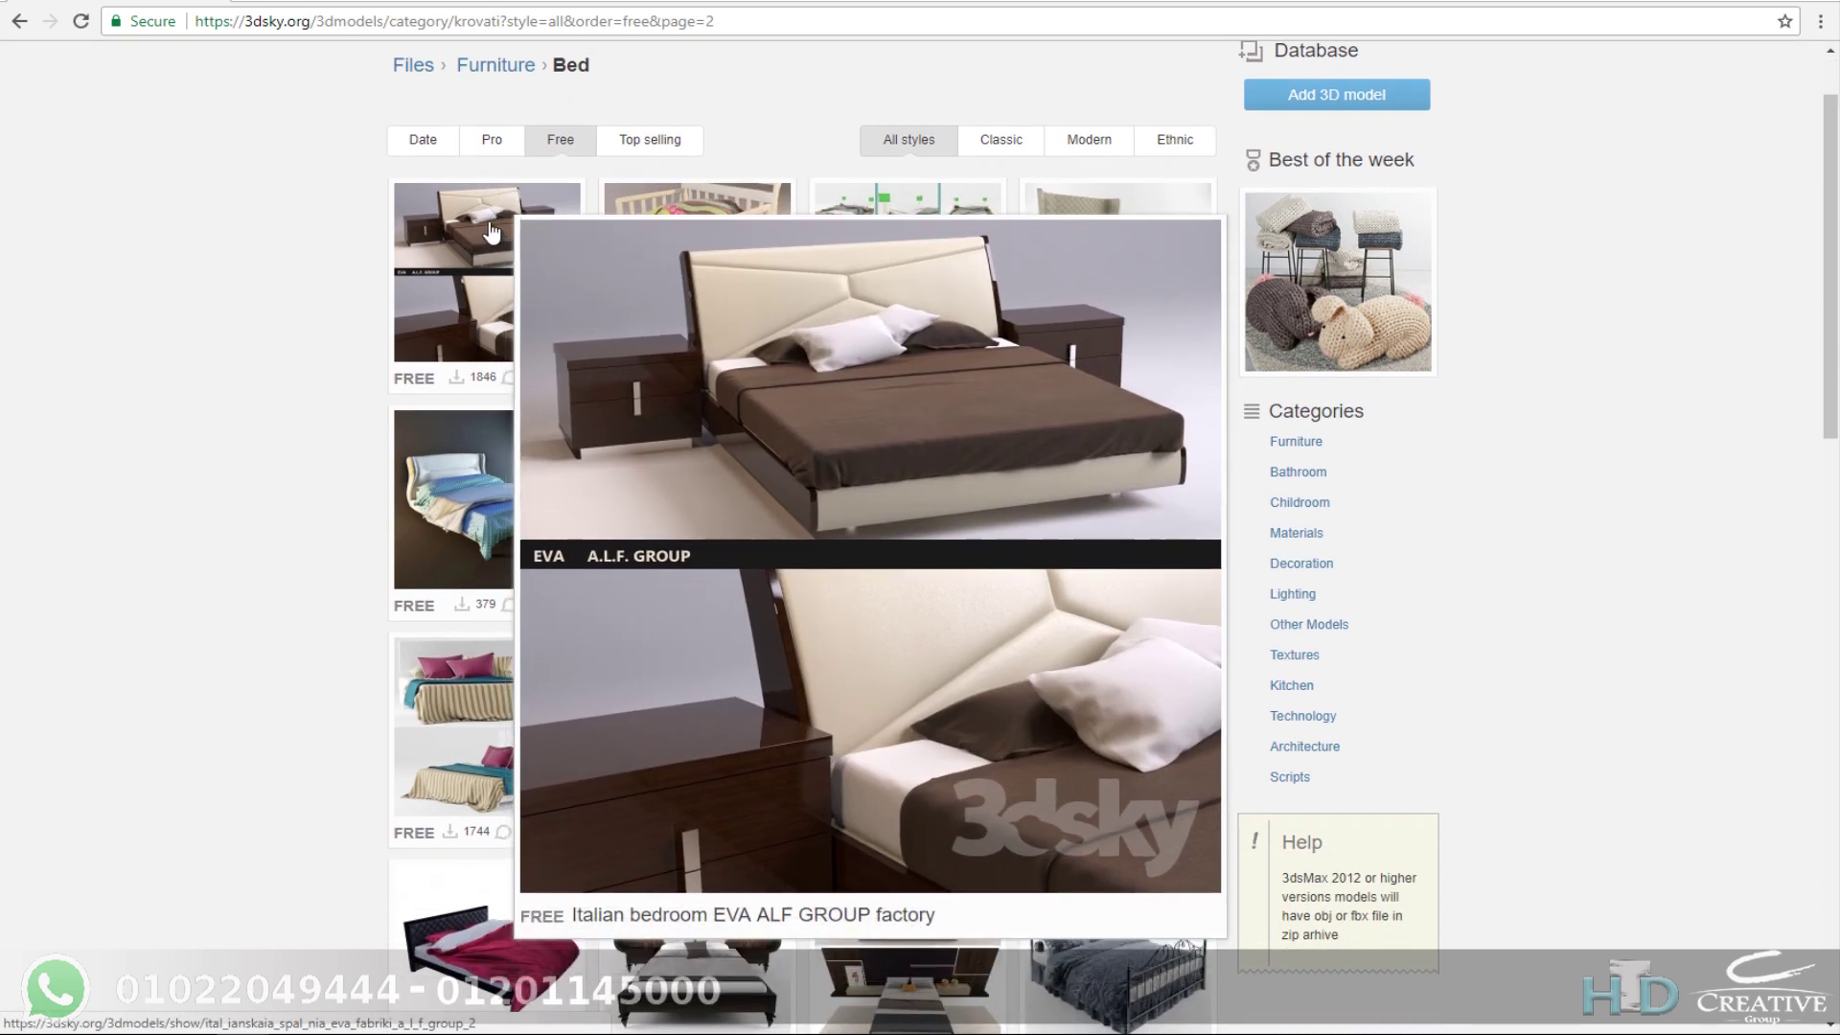
Step: Open the free Italian bedroom EVA ALF GROUP factory model and download its 22.4 MB zip
{"action": "left_click", "coordinate": [484, 220]}
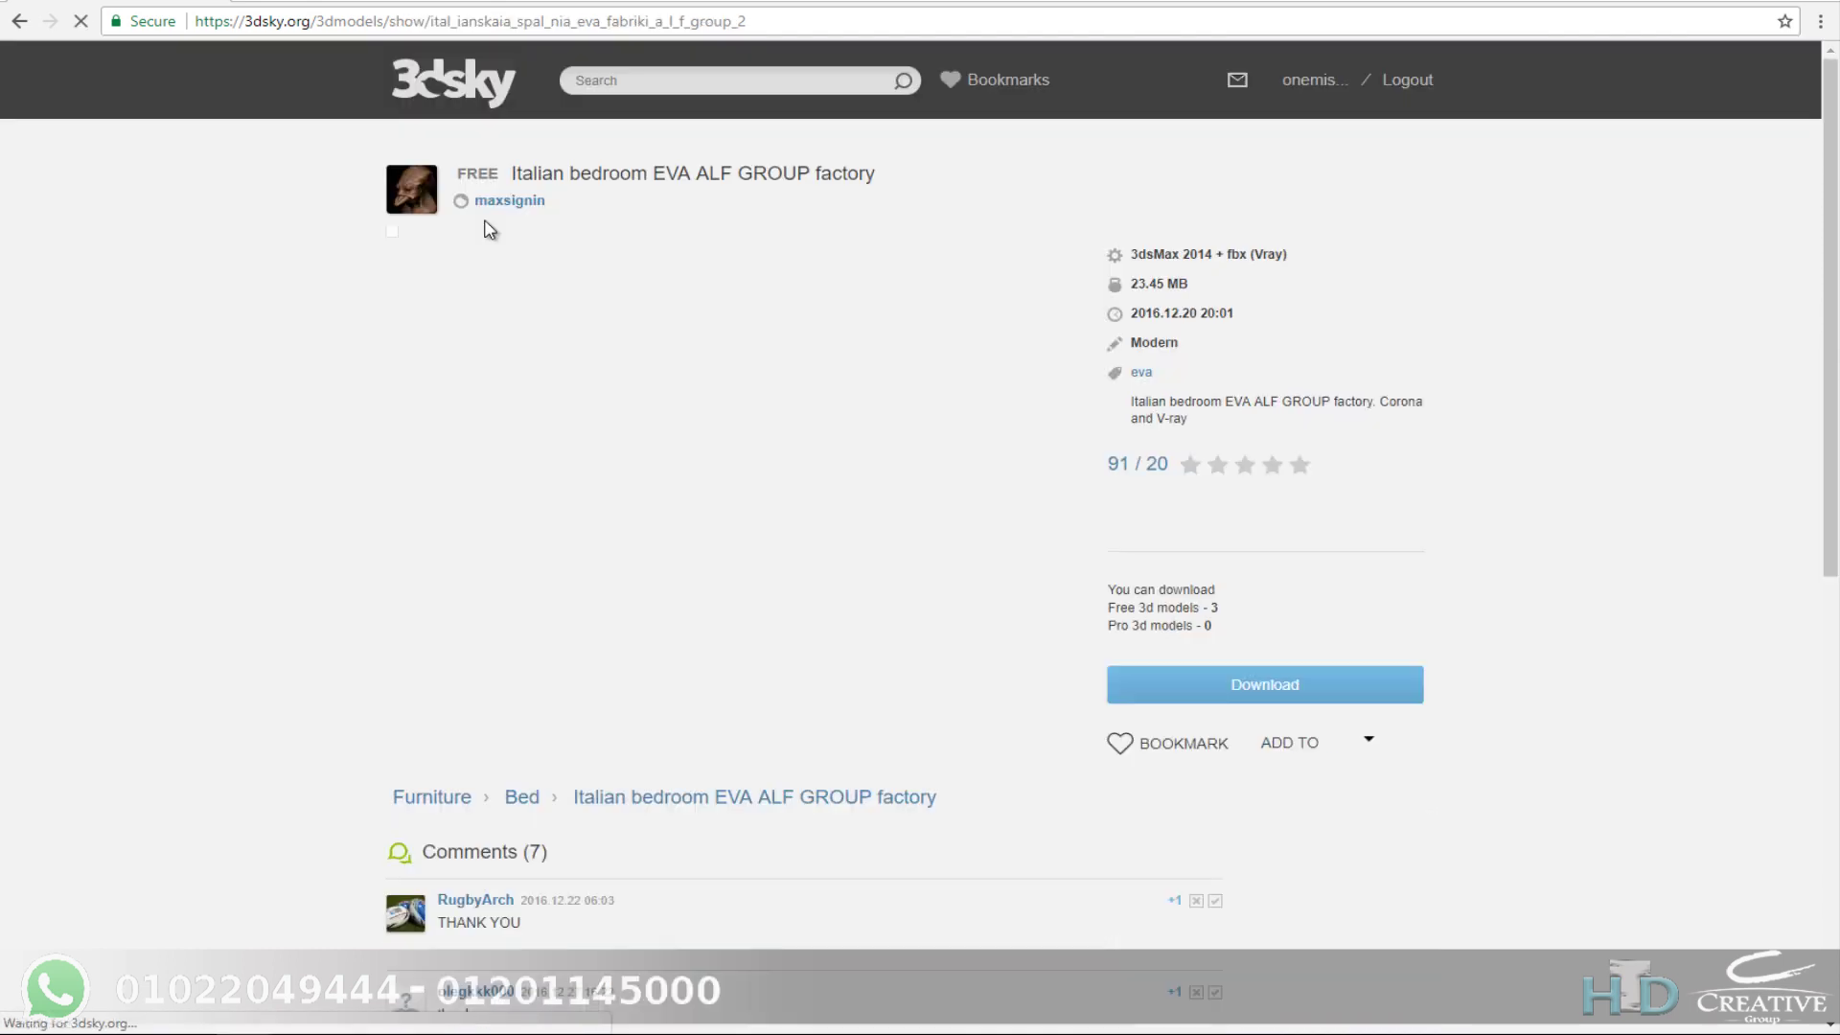
{"action": "scroll", "coordinate": [719, 342], "scroll_direction": "down", "scroll_amount": 1}
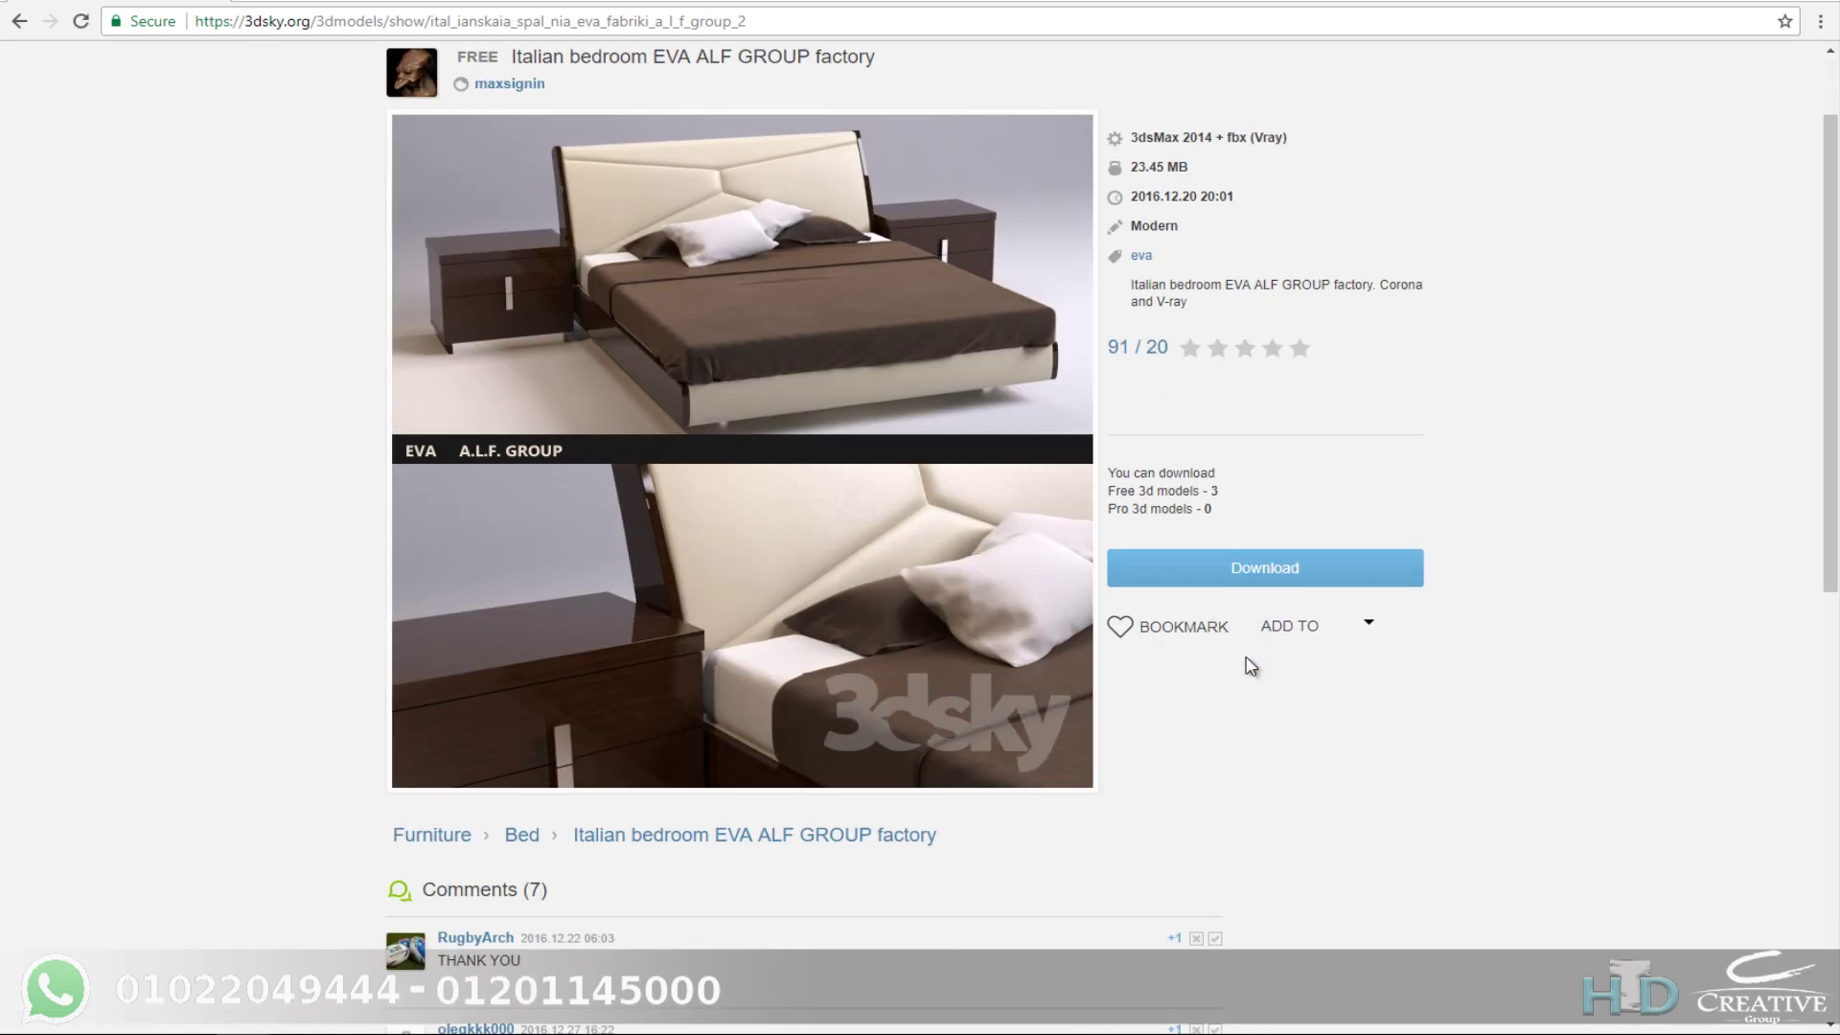
{"action": "scroll", "coordinate": [1150, 431], "scroll_direction": "down", "scroll_amount": 1}
{"action": "left_click", "coordinate": [1286, 464]}
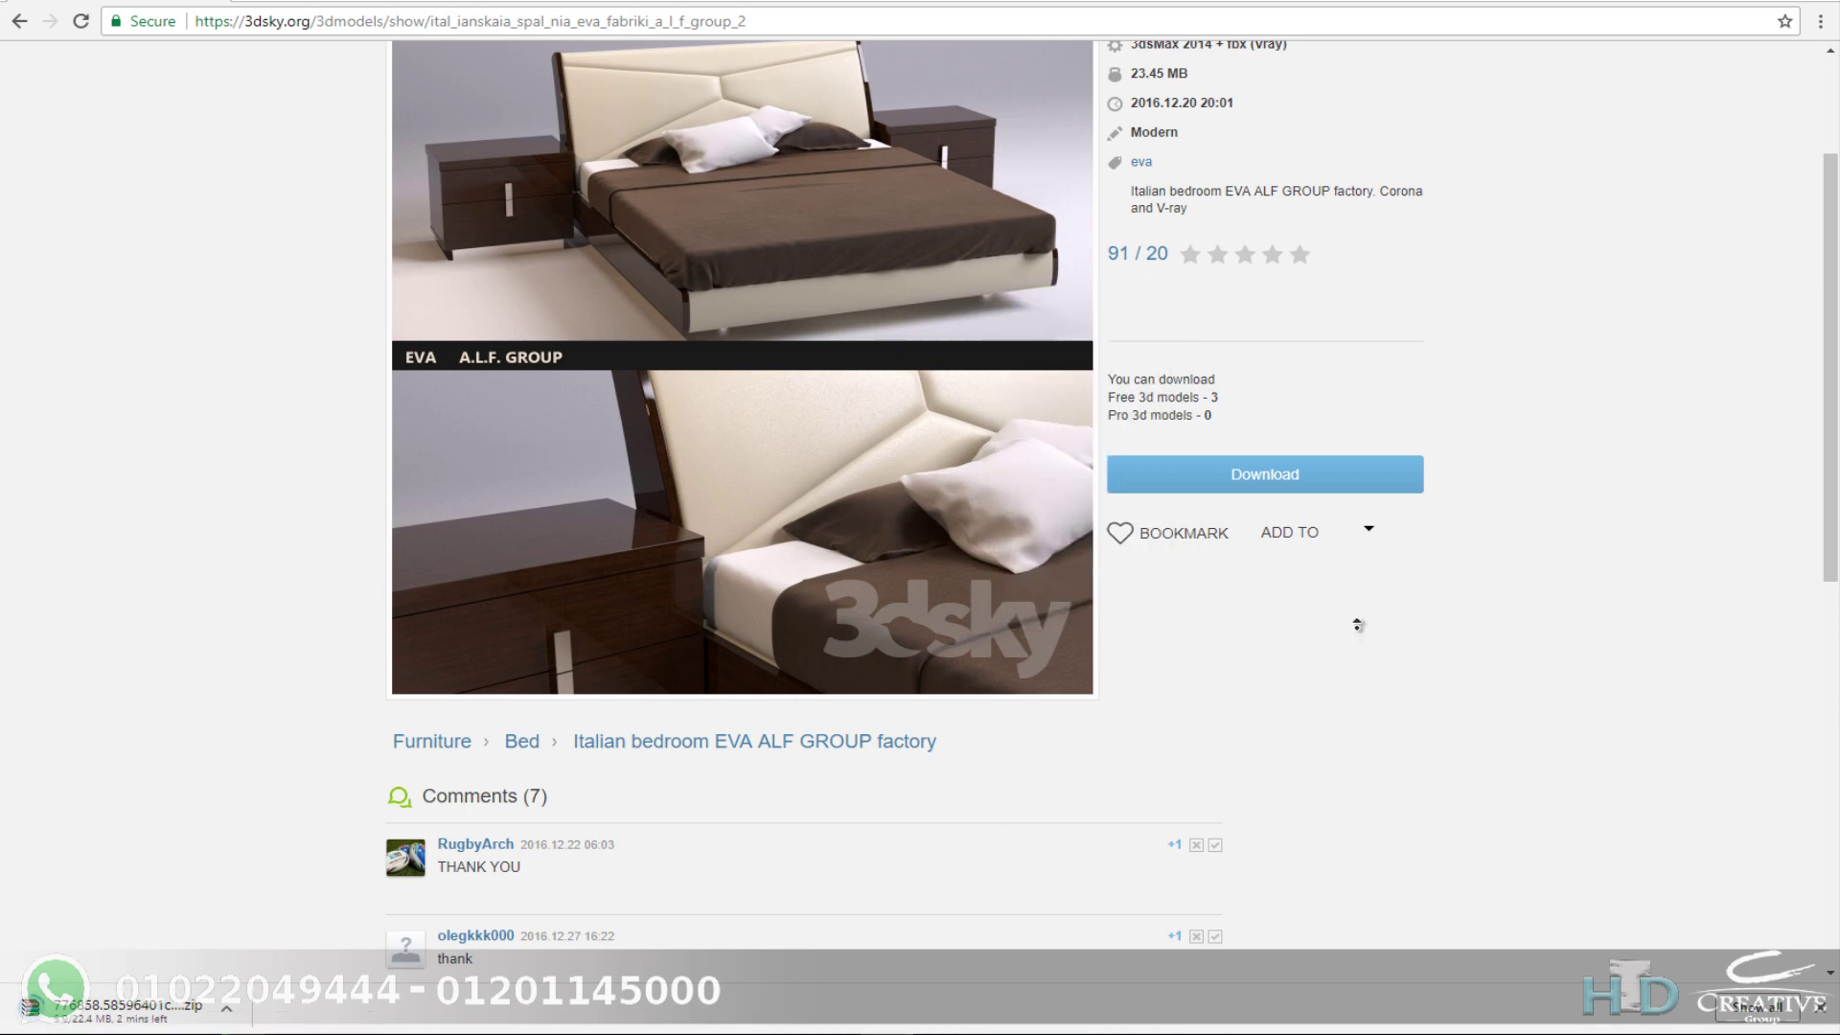
{"action": "scroll", "coordinate": [1356, 570], "scroll_direction": "up", "scroll_amount": 2}
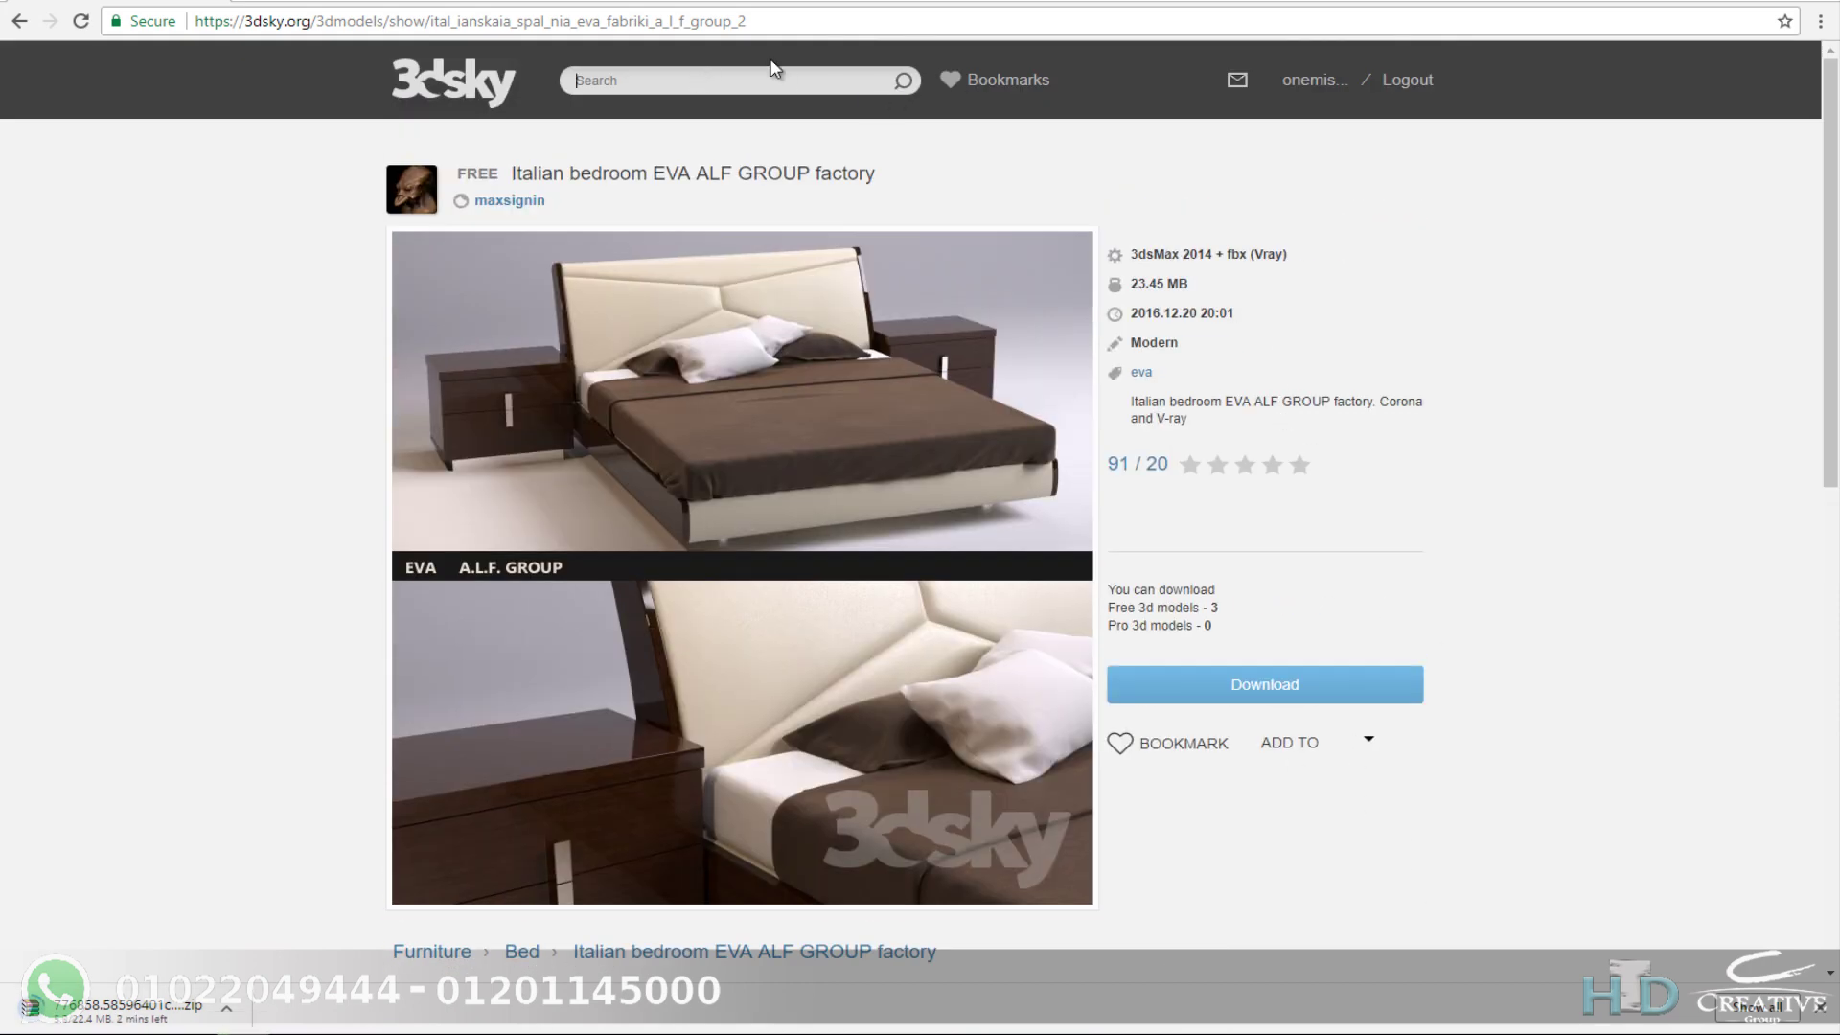
Step: Search 3dsky for free 'window' models and browse to the second results page
{"action": "type", "text": "windo"}
{"action": "type", "text": "w"}
{"action": "key", "text": "Return"}
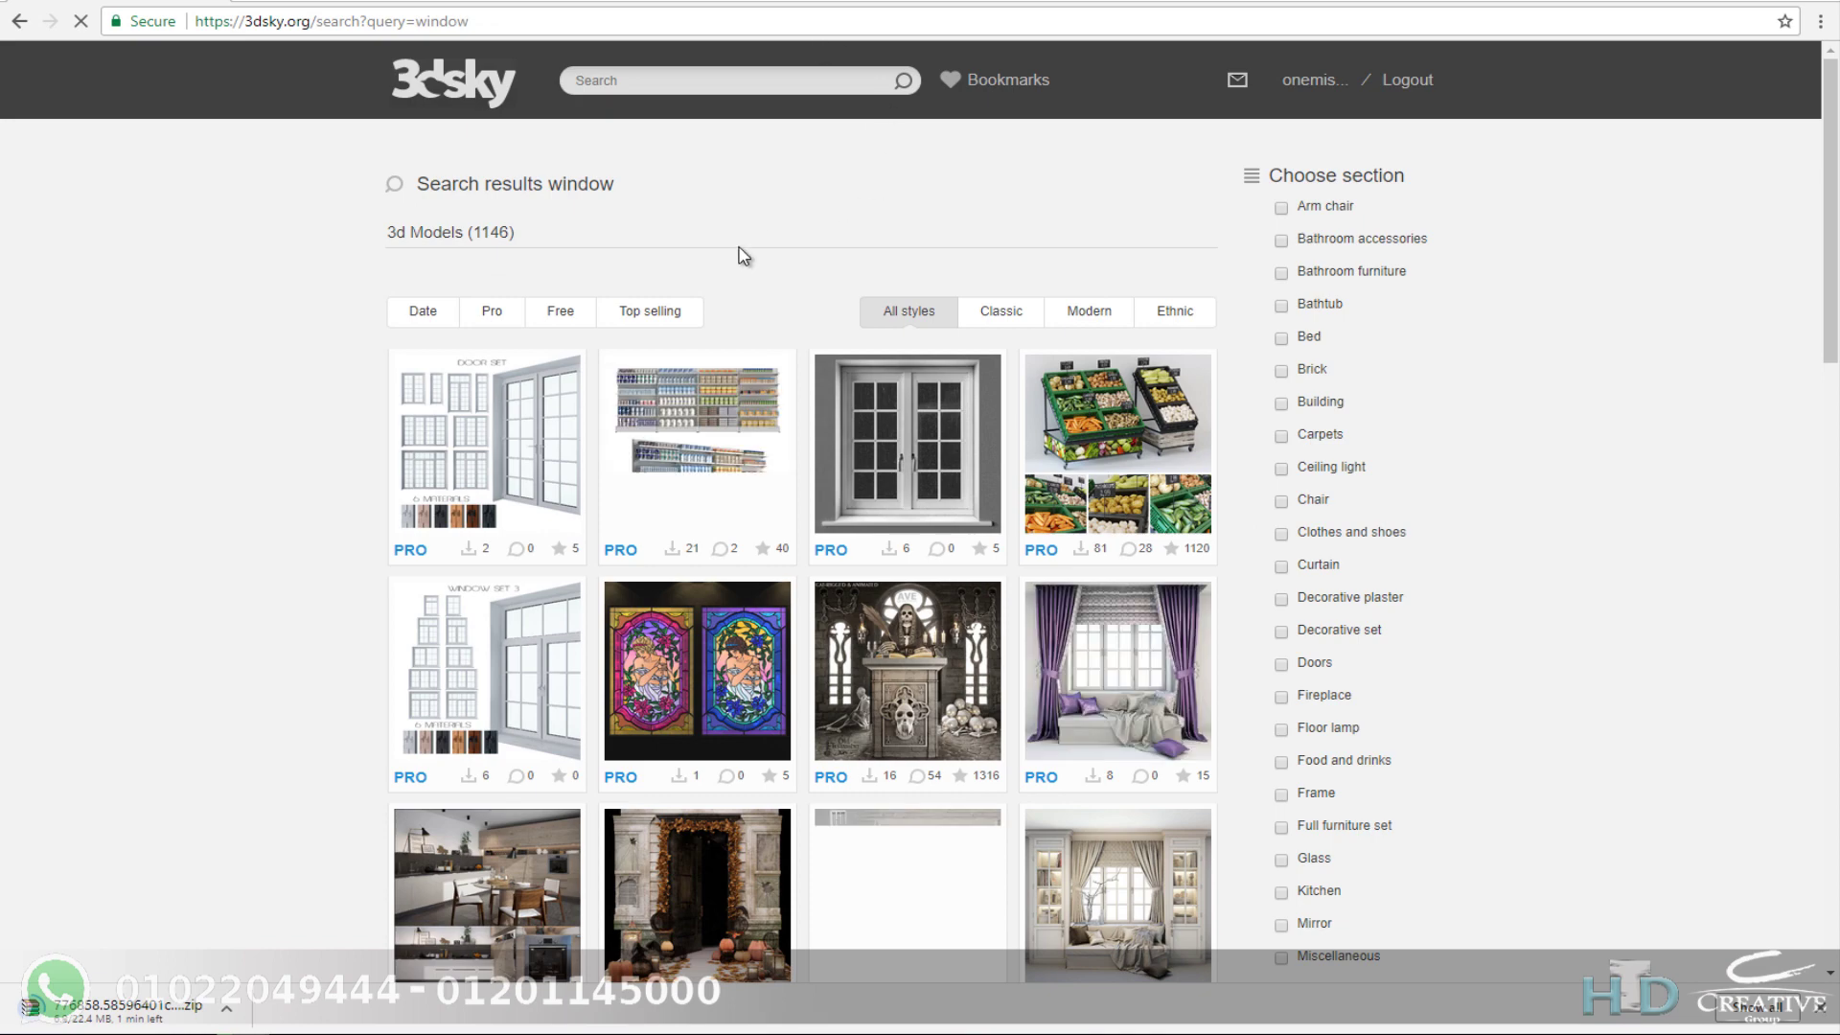
{"action": "left_click", "coordinate": [562, 313]}
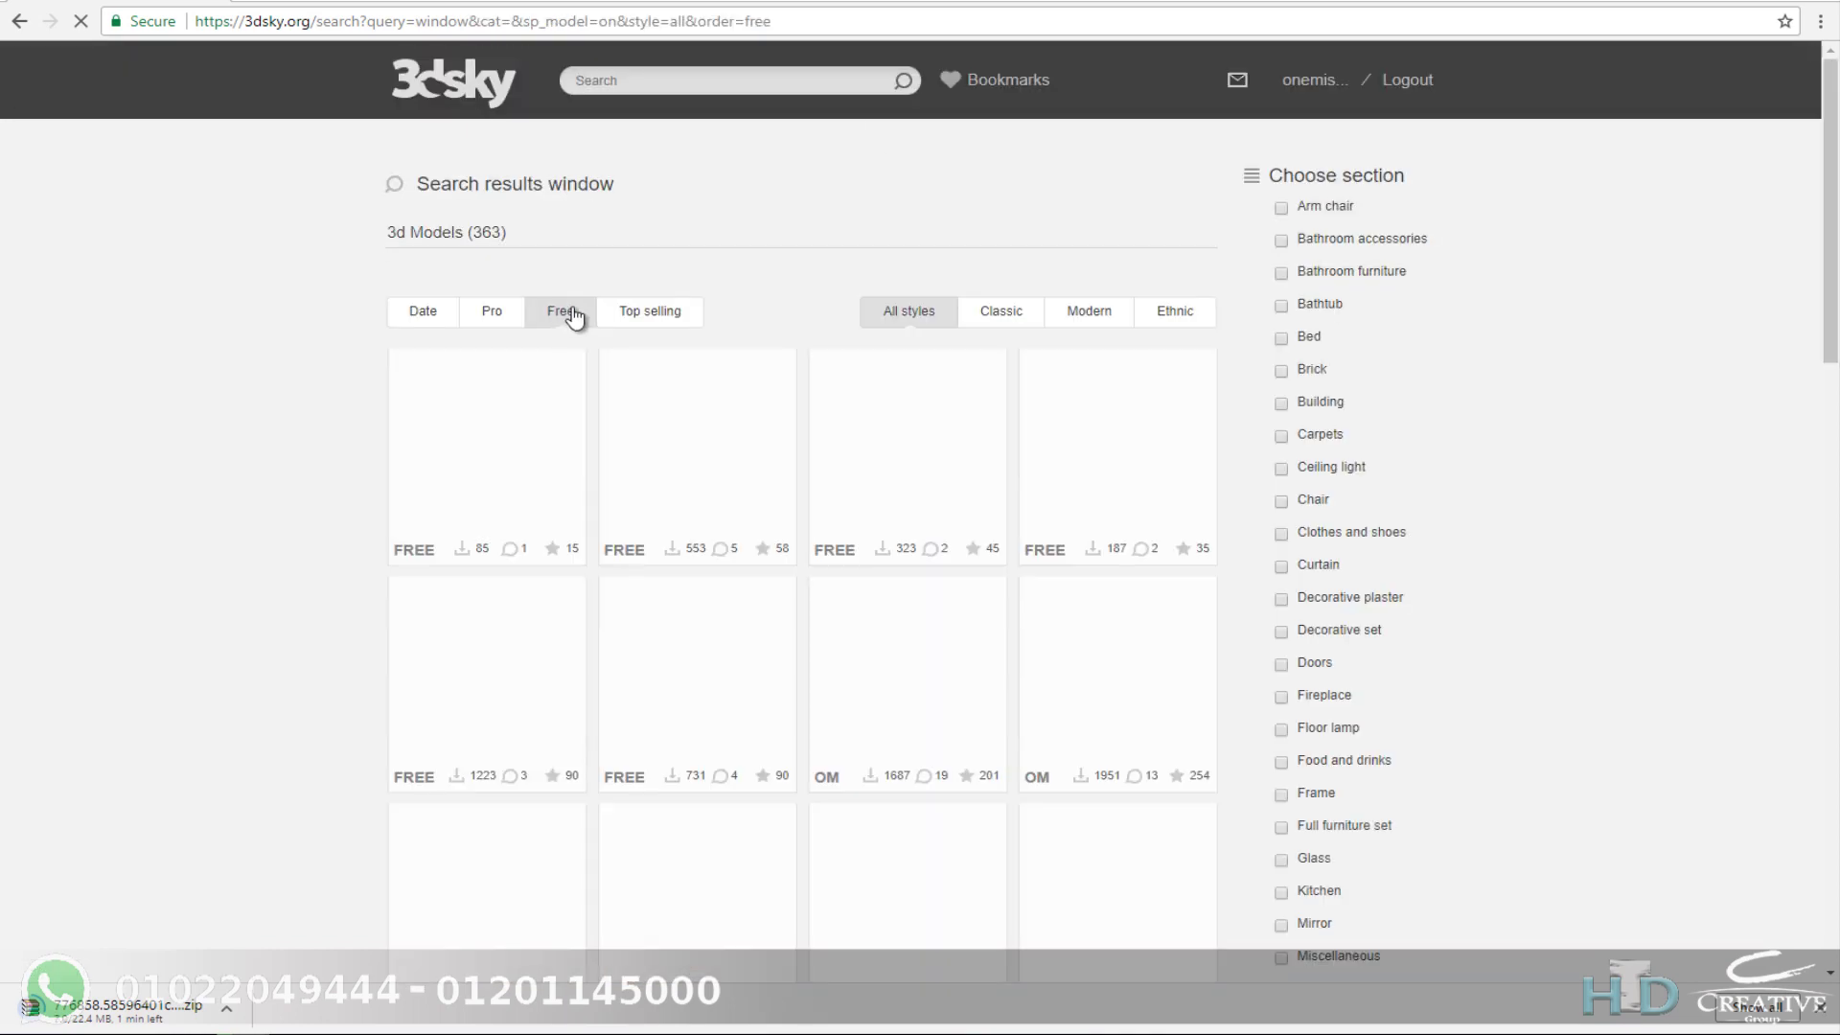
{"action": "scroll", "coordinate": [872, 460], "scroll_direction": "down", "scroll_amount": 1}
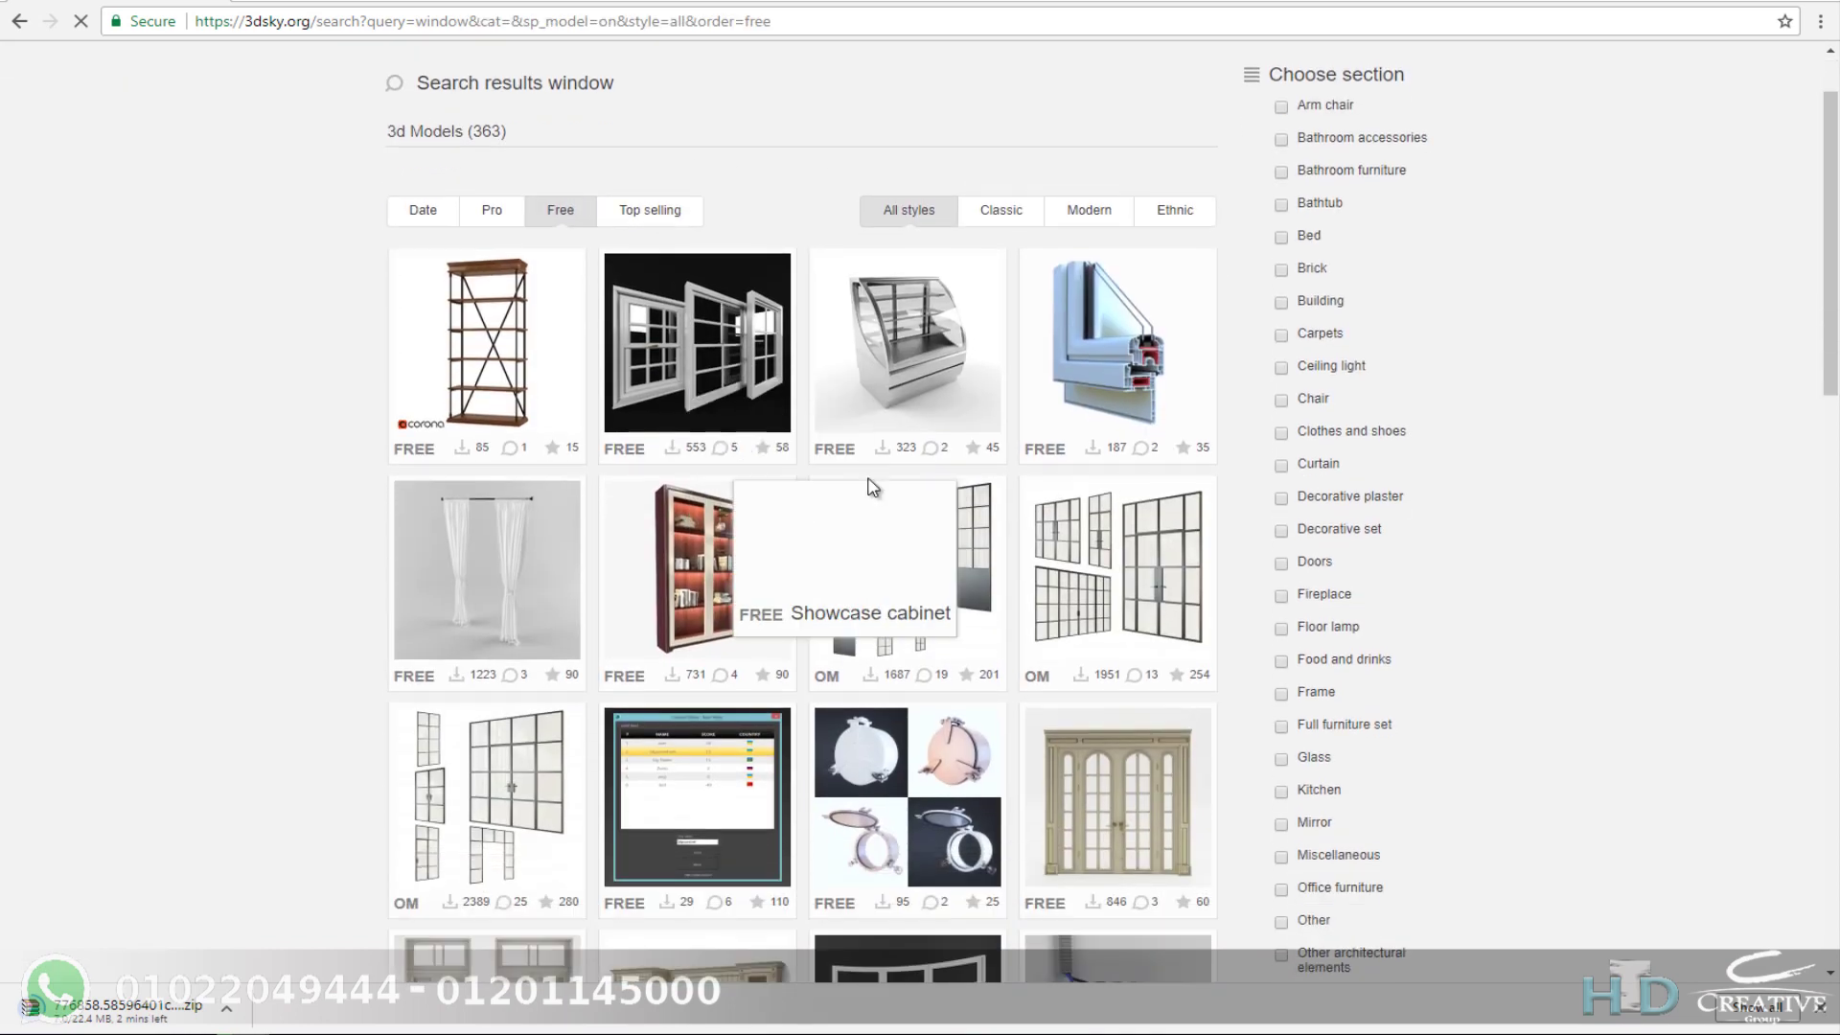
{"action": "scroll", "coordinate": [958, 431], "scroll_direction": "down", "scroll_amount": 4}
{"action": "scroll", "coordinate": [1150, 479], "scroll_direction": "down", "scroll_amount": 6}
{"action": "scroll", "coordinate": [1150, 460], "scroll_direction": "down", "scroll_amount": 5}
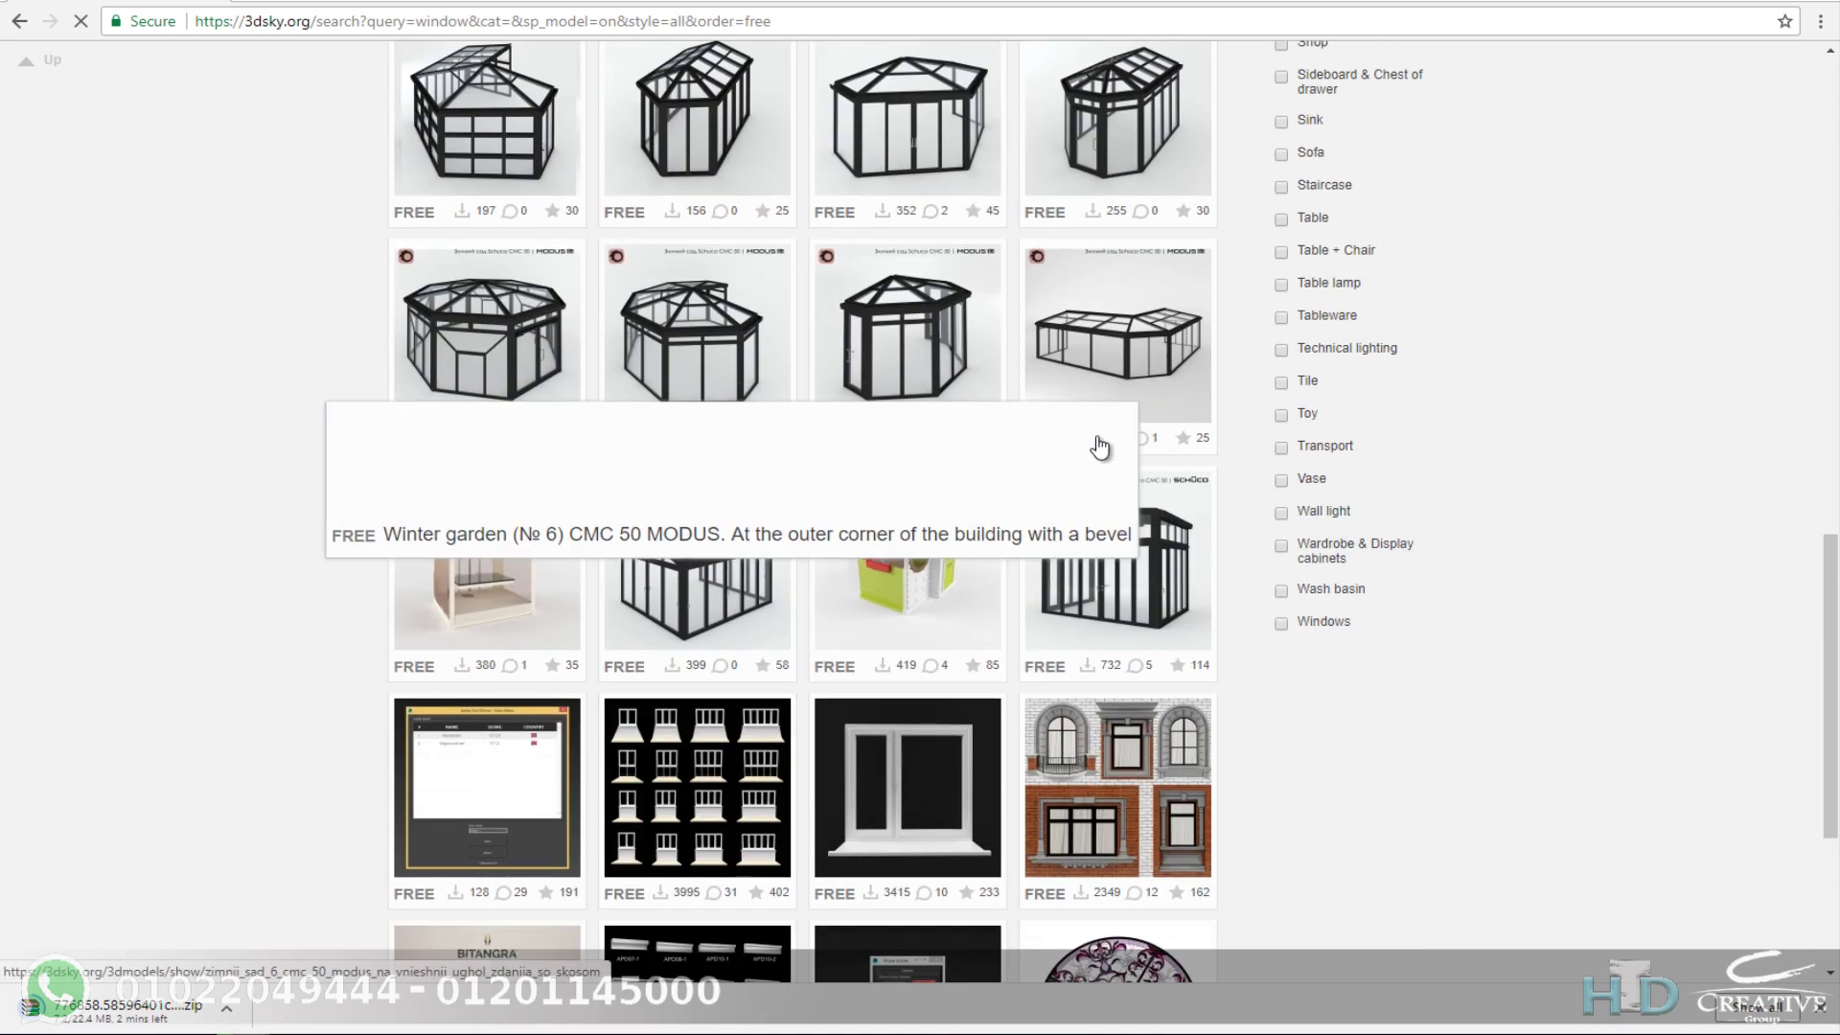
{"action": "scroll", "coordinate": [1185, 464], "scroll_direction": "down", "scroll_amount": 4}
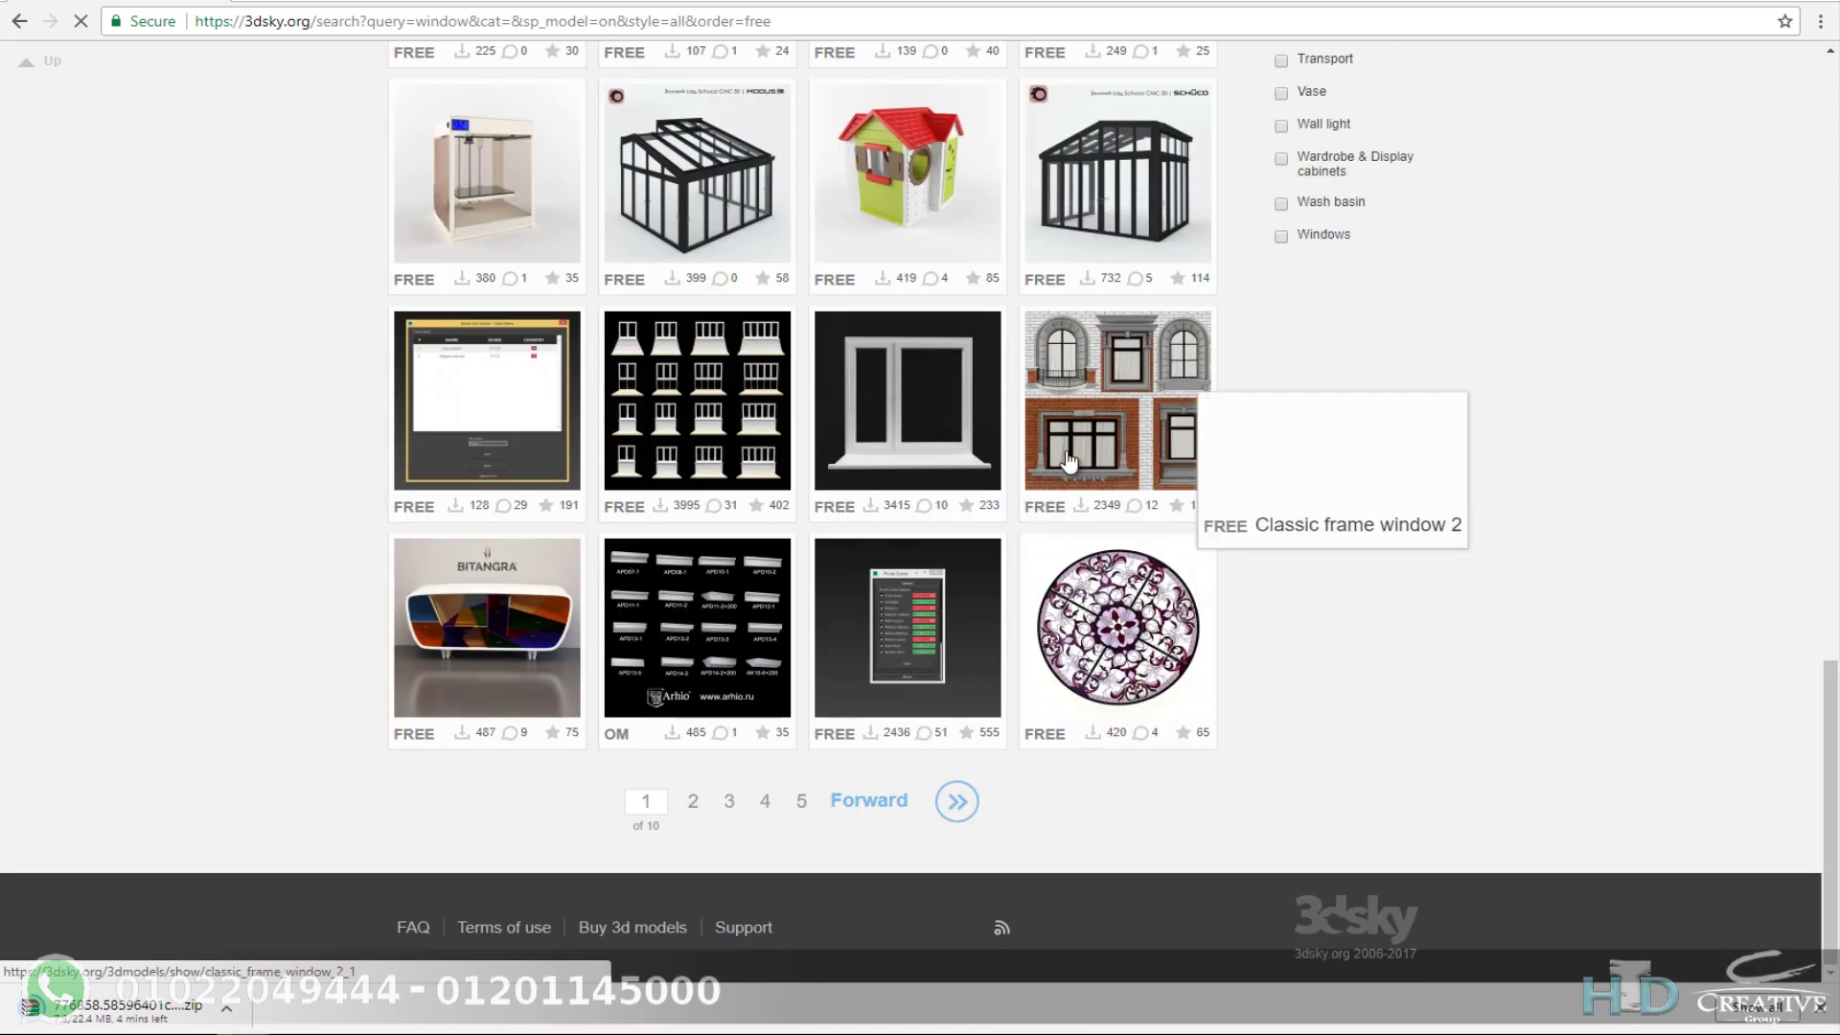
{"action": "left_click", "coordinate": [693, 805]}
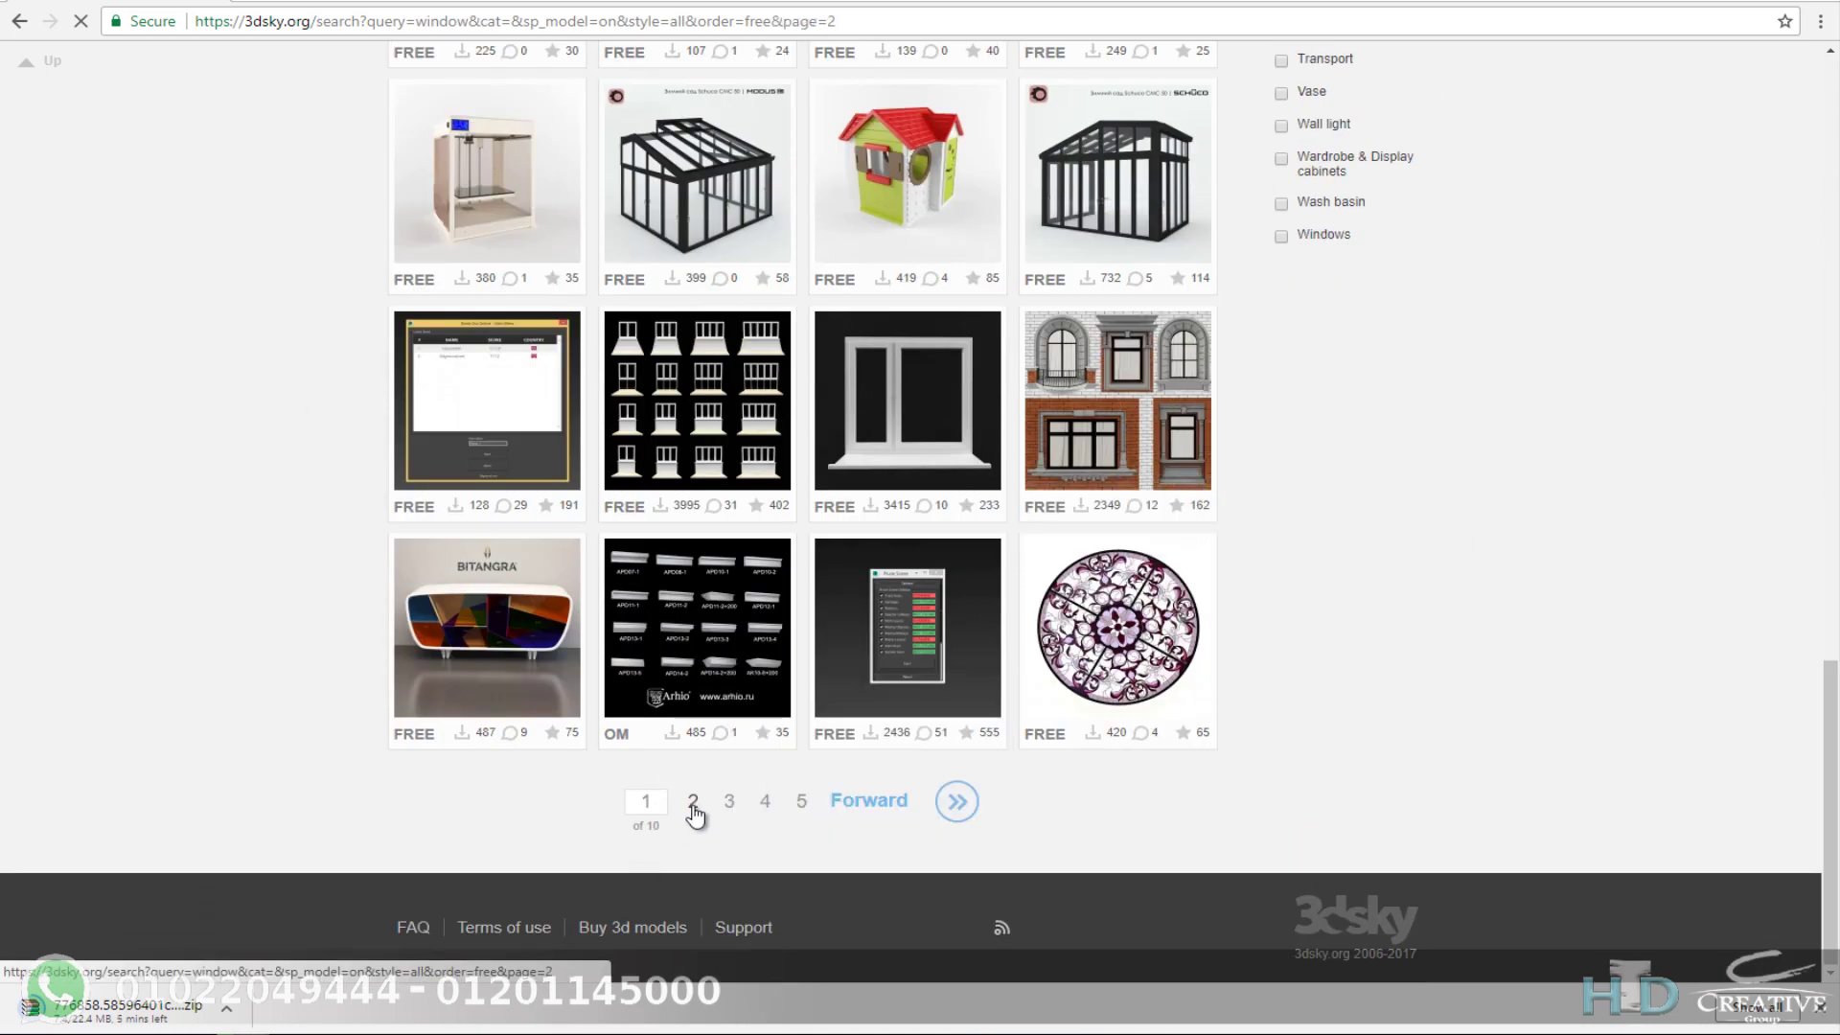
{"action": "scroll", "coordinate": [1042, 305], "scroll_direction": "down", "scroll_amount": 2}
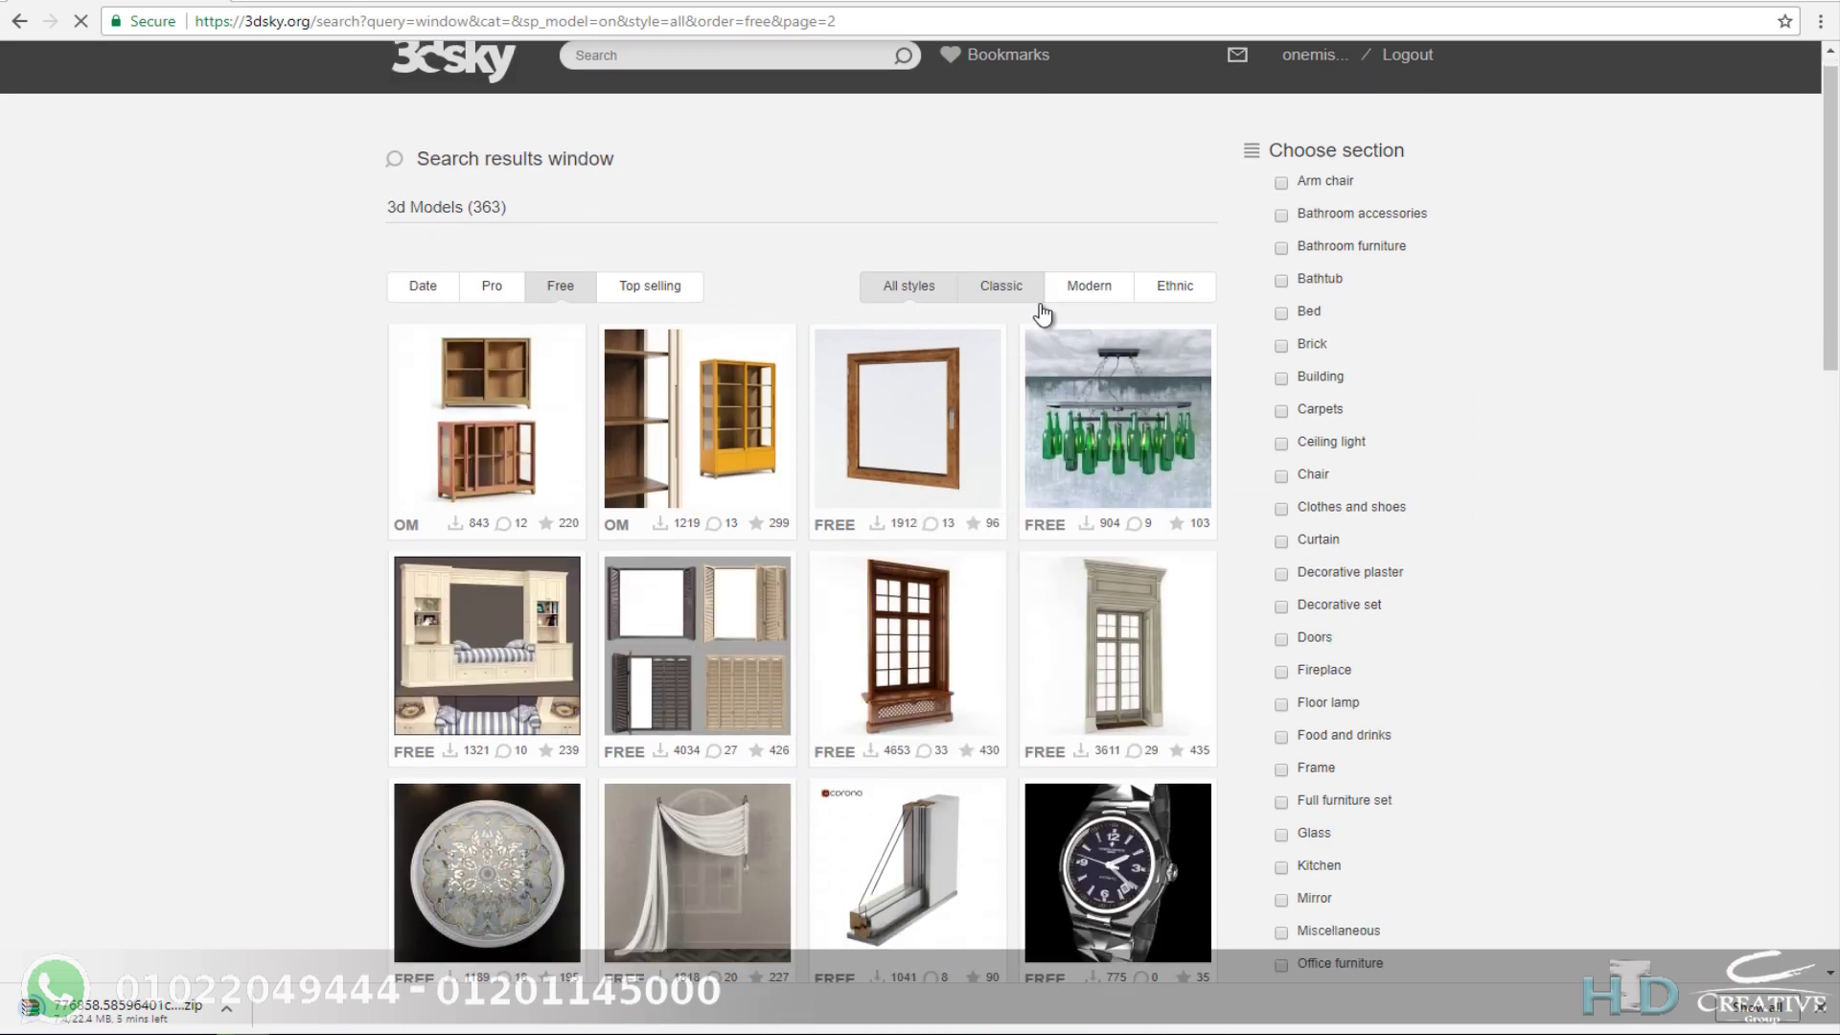
{"action": "scroll", "coordinate": [1511, 365], "scroll_direction": "down", "scroll_amount": 2}
{"action": "scroll", "coordinate": [874, 360], "scroll_direction": "down", "scroll_amount": 4}
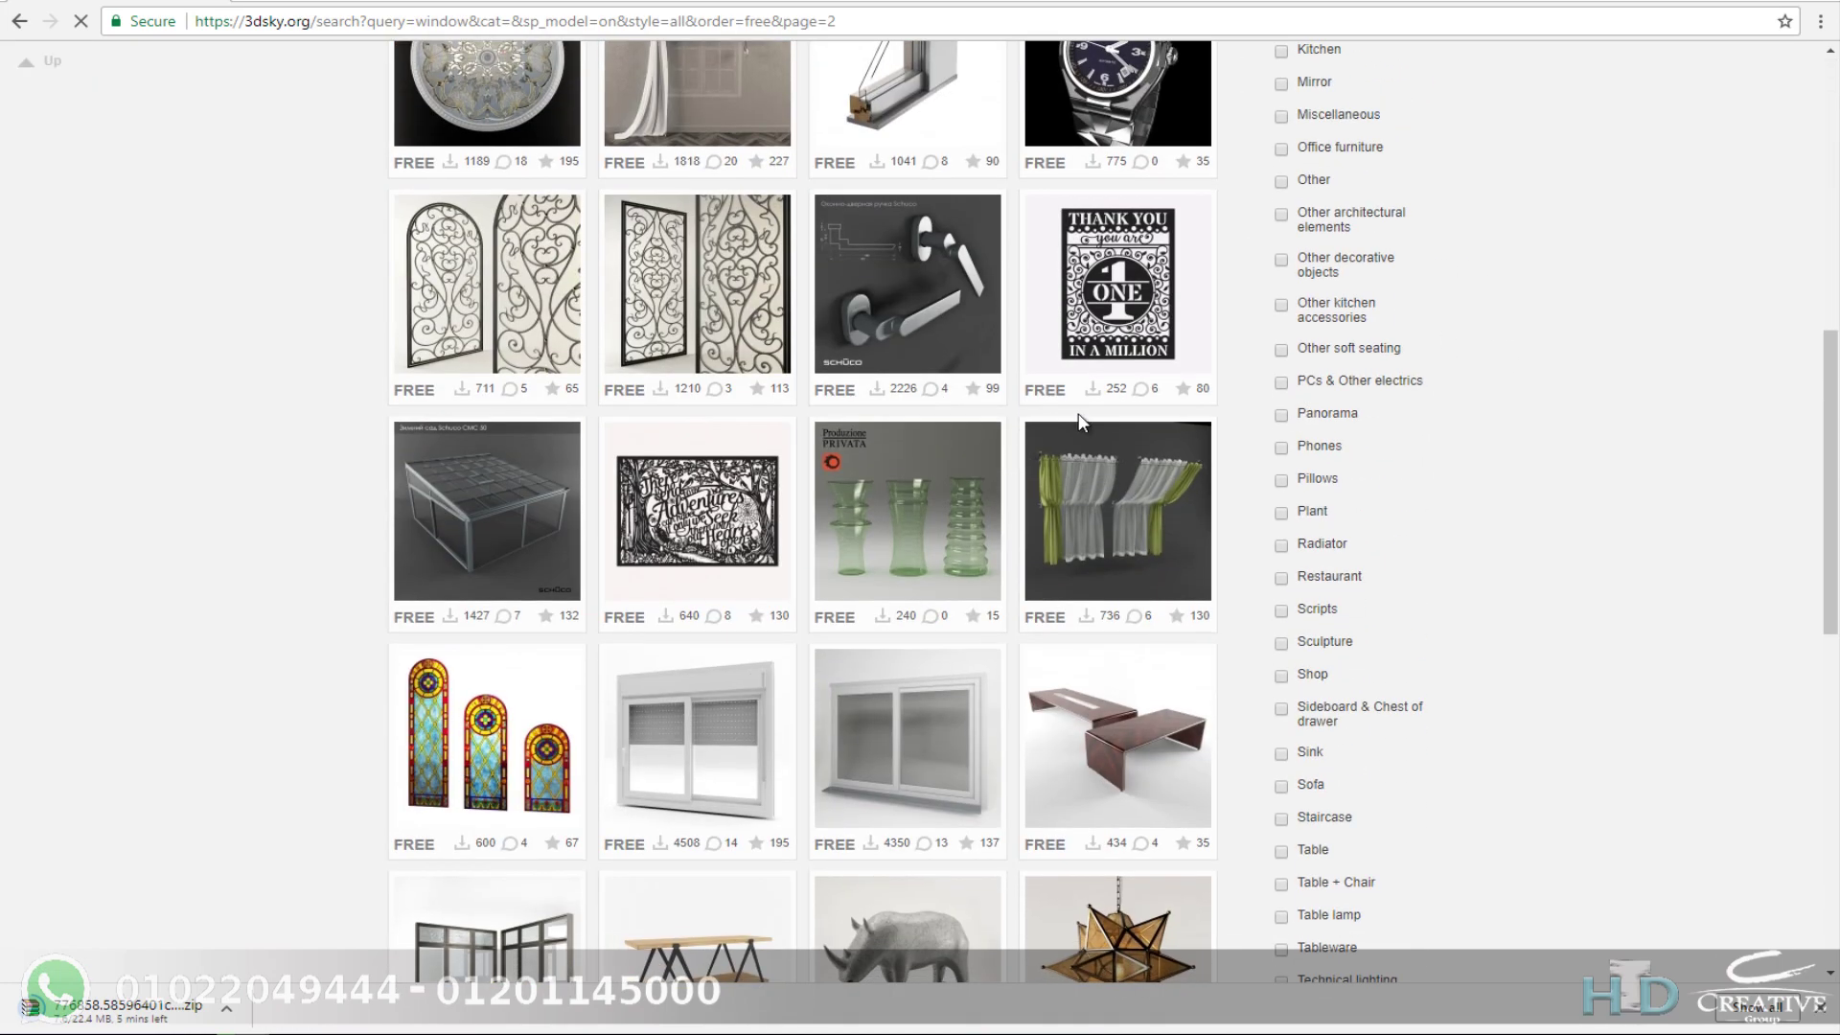
{"action": "scroll", "coordinate": [1006, 412], "scroll_direction": "down", "scroll_amount": 2}
{"action": "scroll", "coordinate": [1258, 460], "scroll_direction": "down", "scroll_amount": 2}
{"action": "scroll", "coordinate": [1310, 515], "scroll_direction": "down", "scroll_amount": 2}
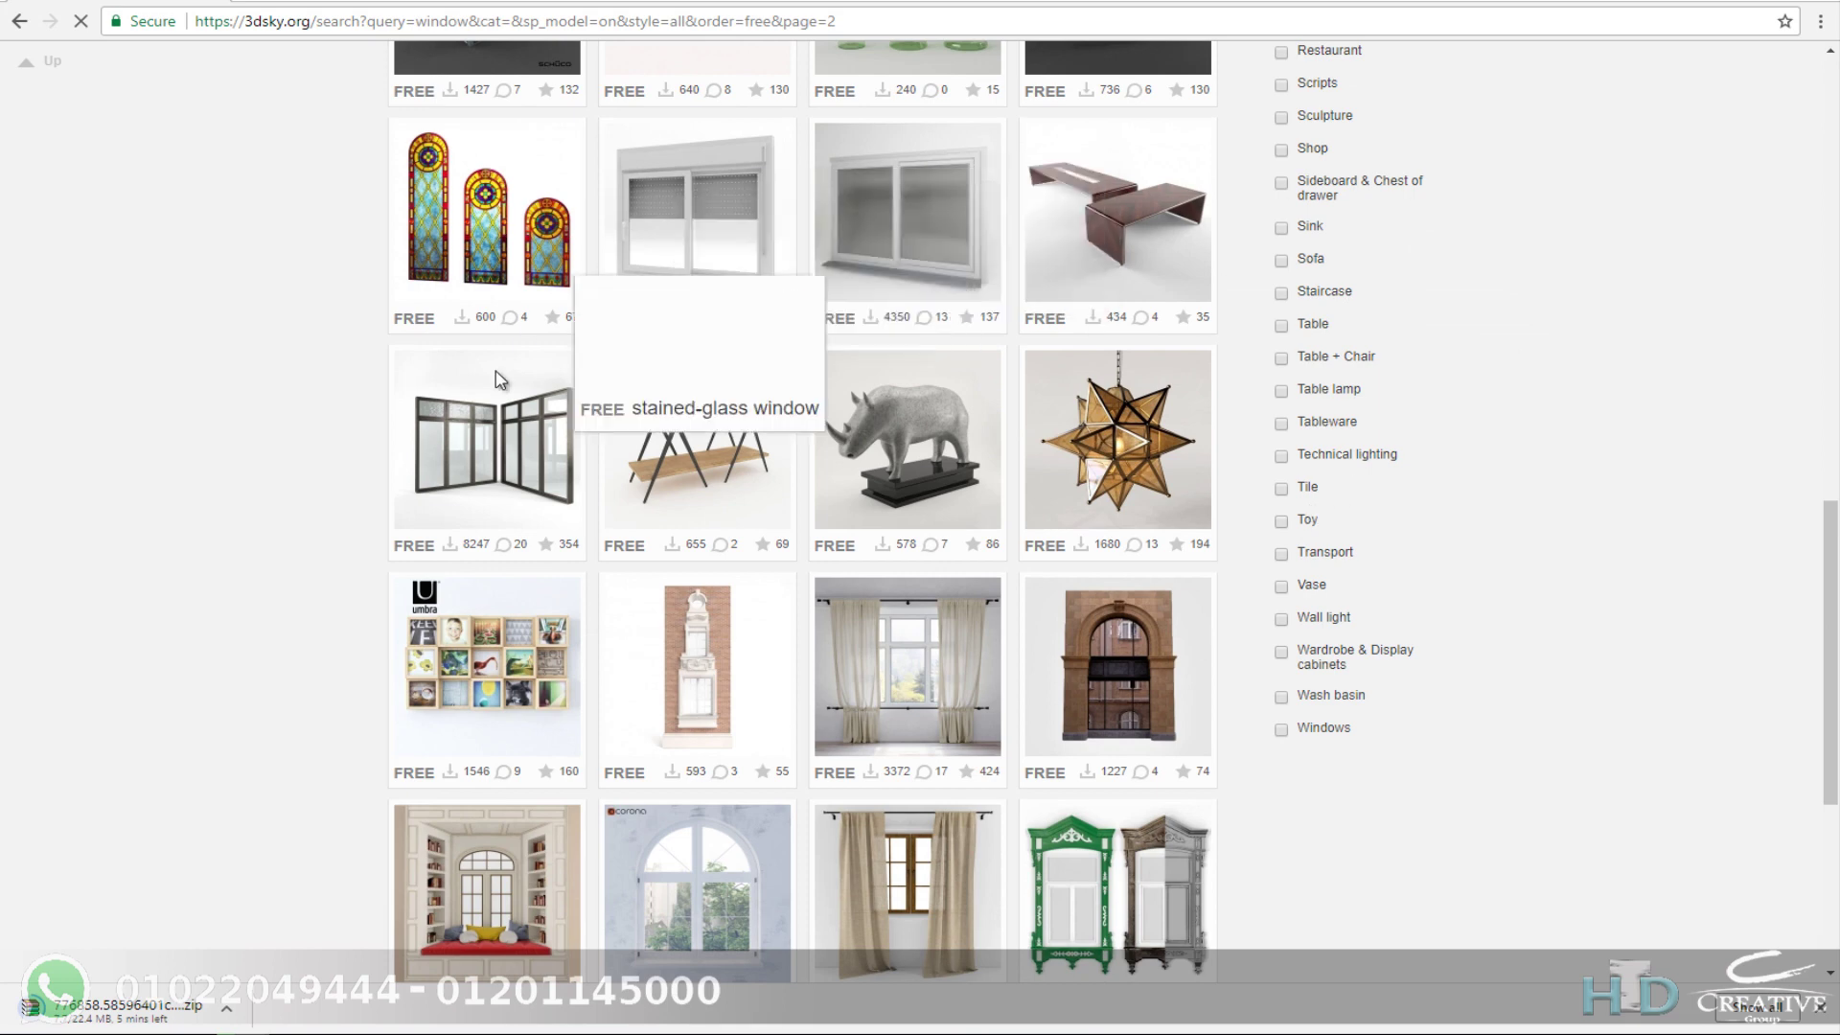
{"action": "scroll", "coordinate": [1277, 654], "scroll_direction": "down", "scroll_amount": 2}
{"action": "scroll", "coordinate": [1277, 654], "scroll_direction": "down", "scroll_amount": 1}
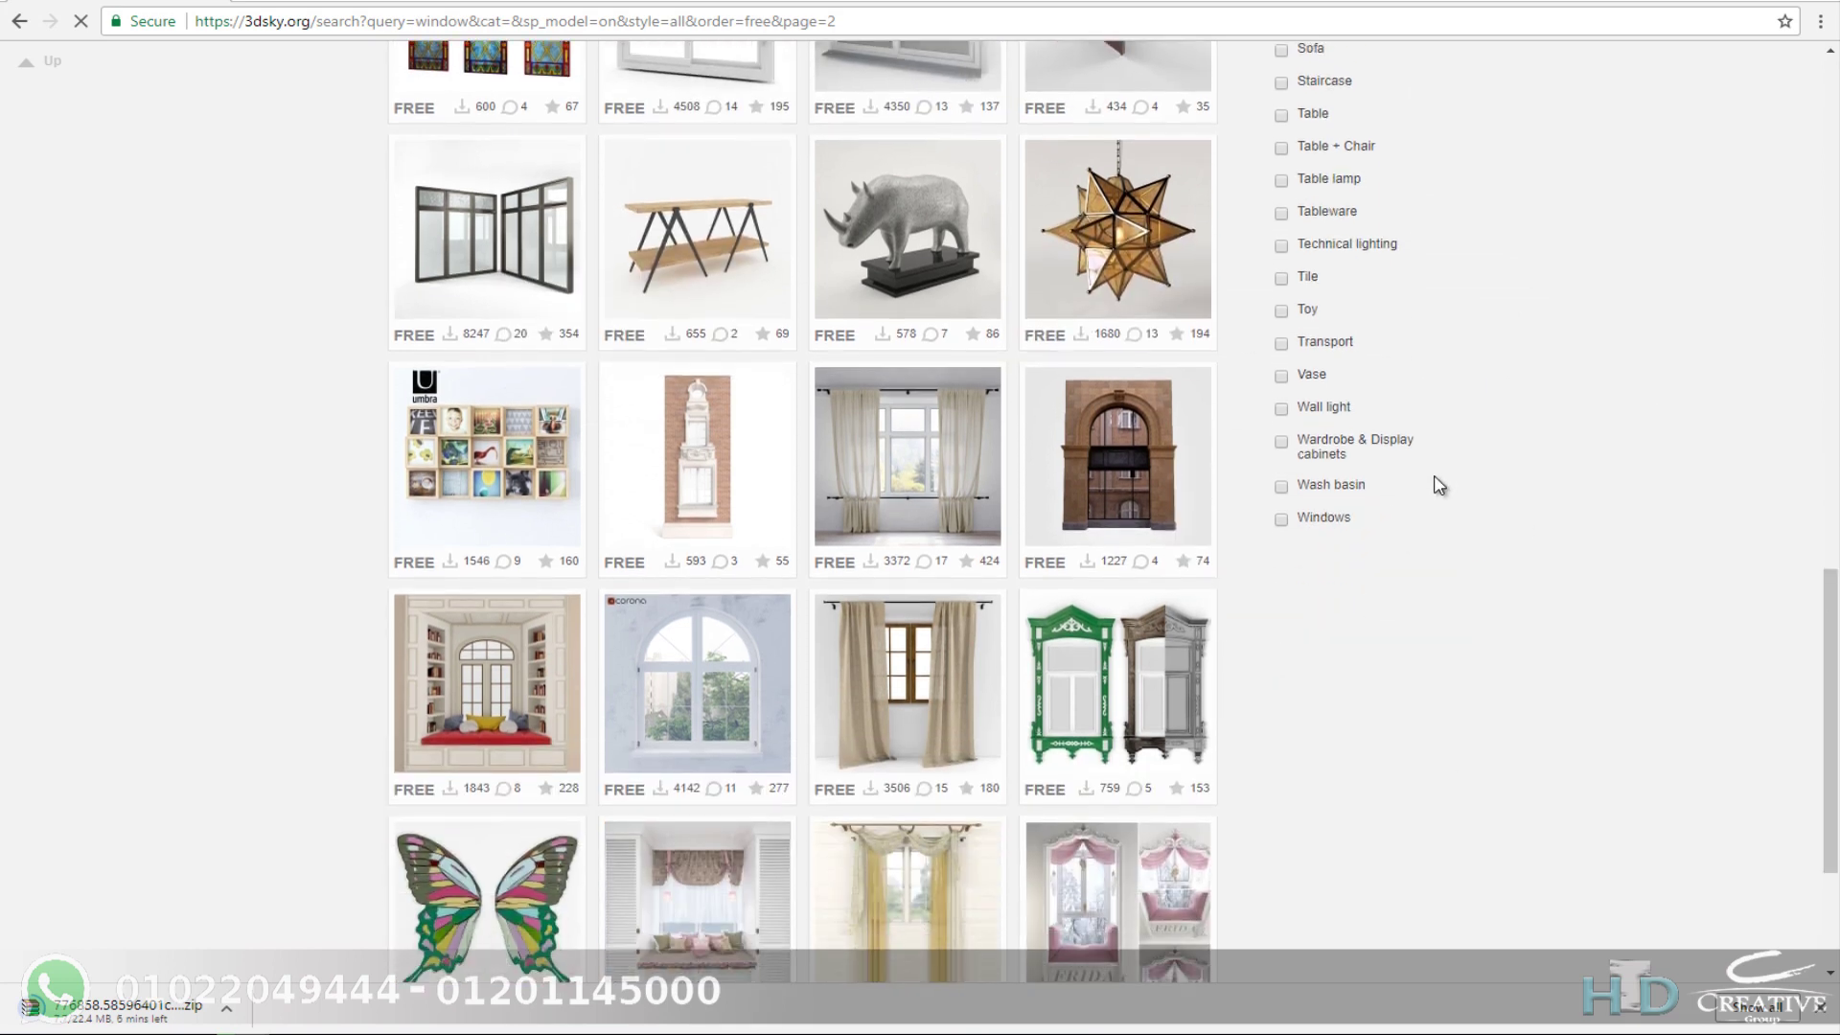
{"action": "scroll", "coordinate": [1434, 485], "scroll_direction": "down", "scroll_amount": 1}
{"action": "scroll", "coordinate": [1393, 550], "scroll_direction": "down", "scroll_amount": 1}
{"action": "scroll", "coordinate": [1392, 550], "scroll_direction": "down", "scroll_amount": 1}
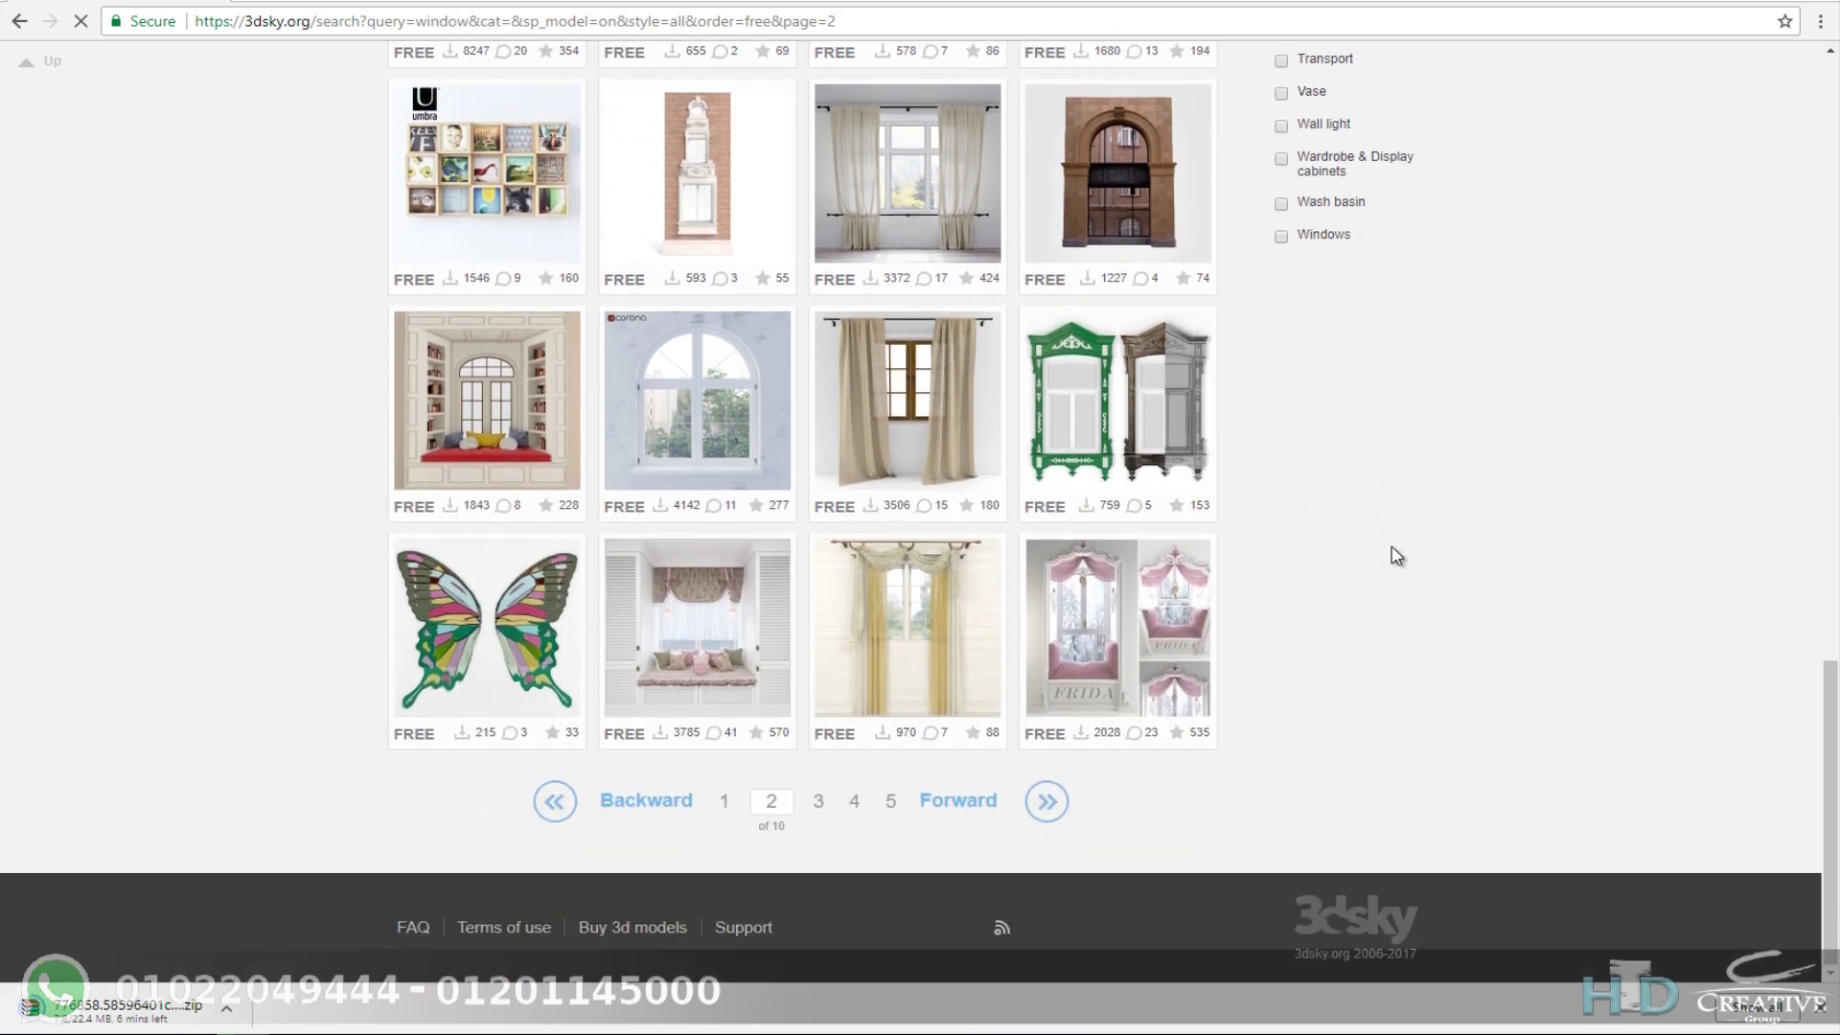
Step: Open the free 'Curtains to the window' model and download its rar archive
{"action": "left_click", "coordinate": [889, 419]}
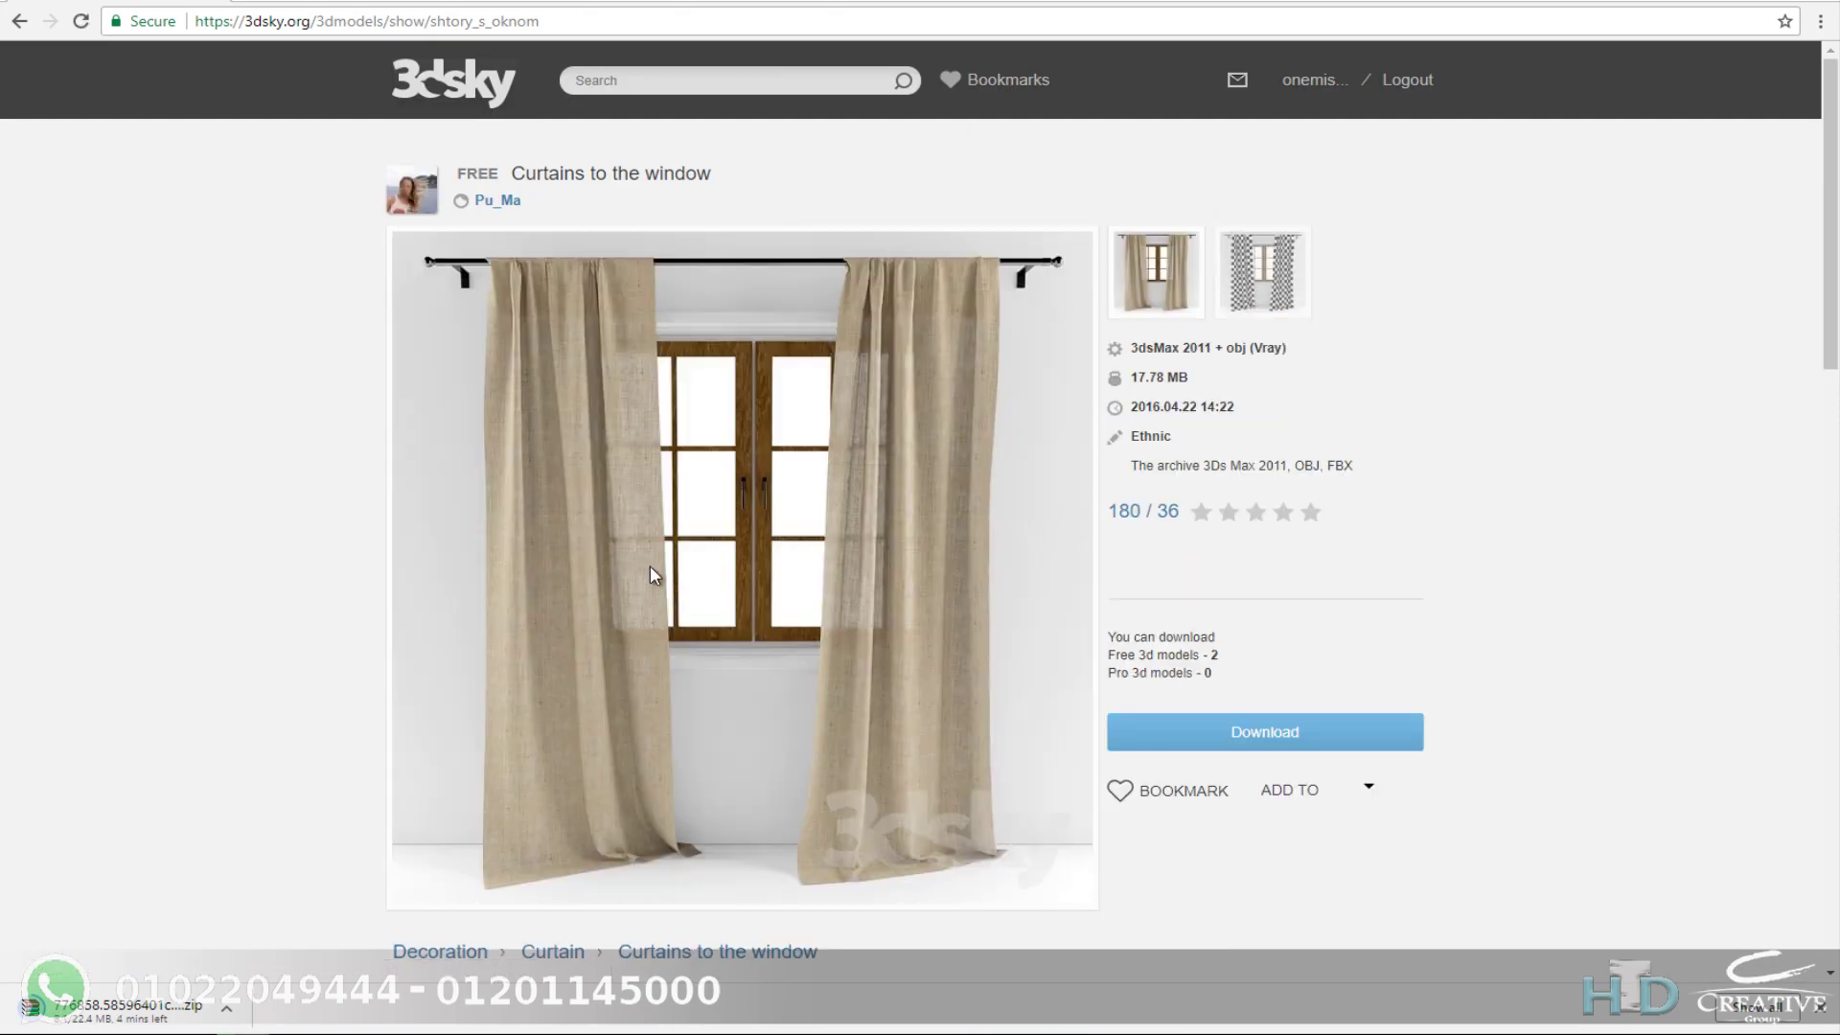
{"action": "scroll", "coordinate": [977, 669], "scroll_direction": "down", "scroll_amount": 1}
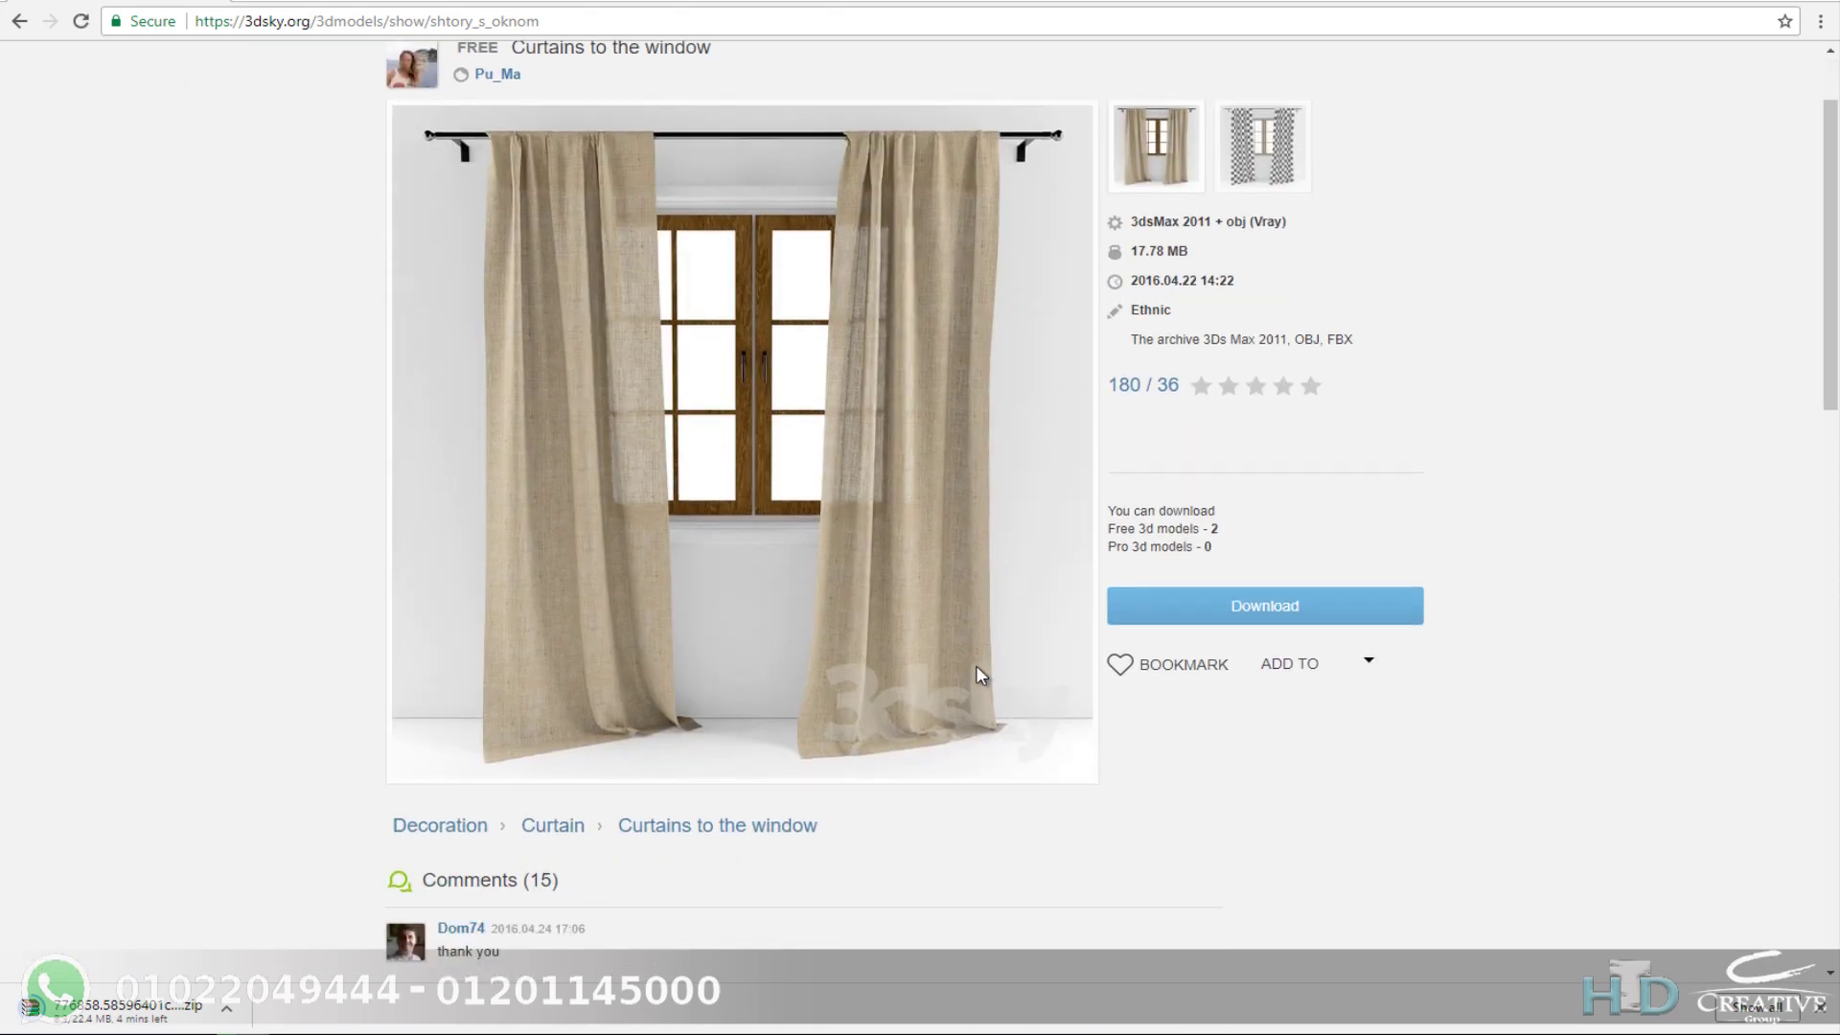
{"action": "scroll", "coordinate": [978, 669], "scroll_direction": "down", "scroll_amount": 2}
{"action": "scroll", "coordinate": [978, 669], "scroll_direction": "up", "scroll_amount": 3}
{"action": "scroll", "coordinate": [979, 682], "scroll_direction": "down", "scroll_amount": 4}
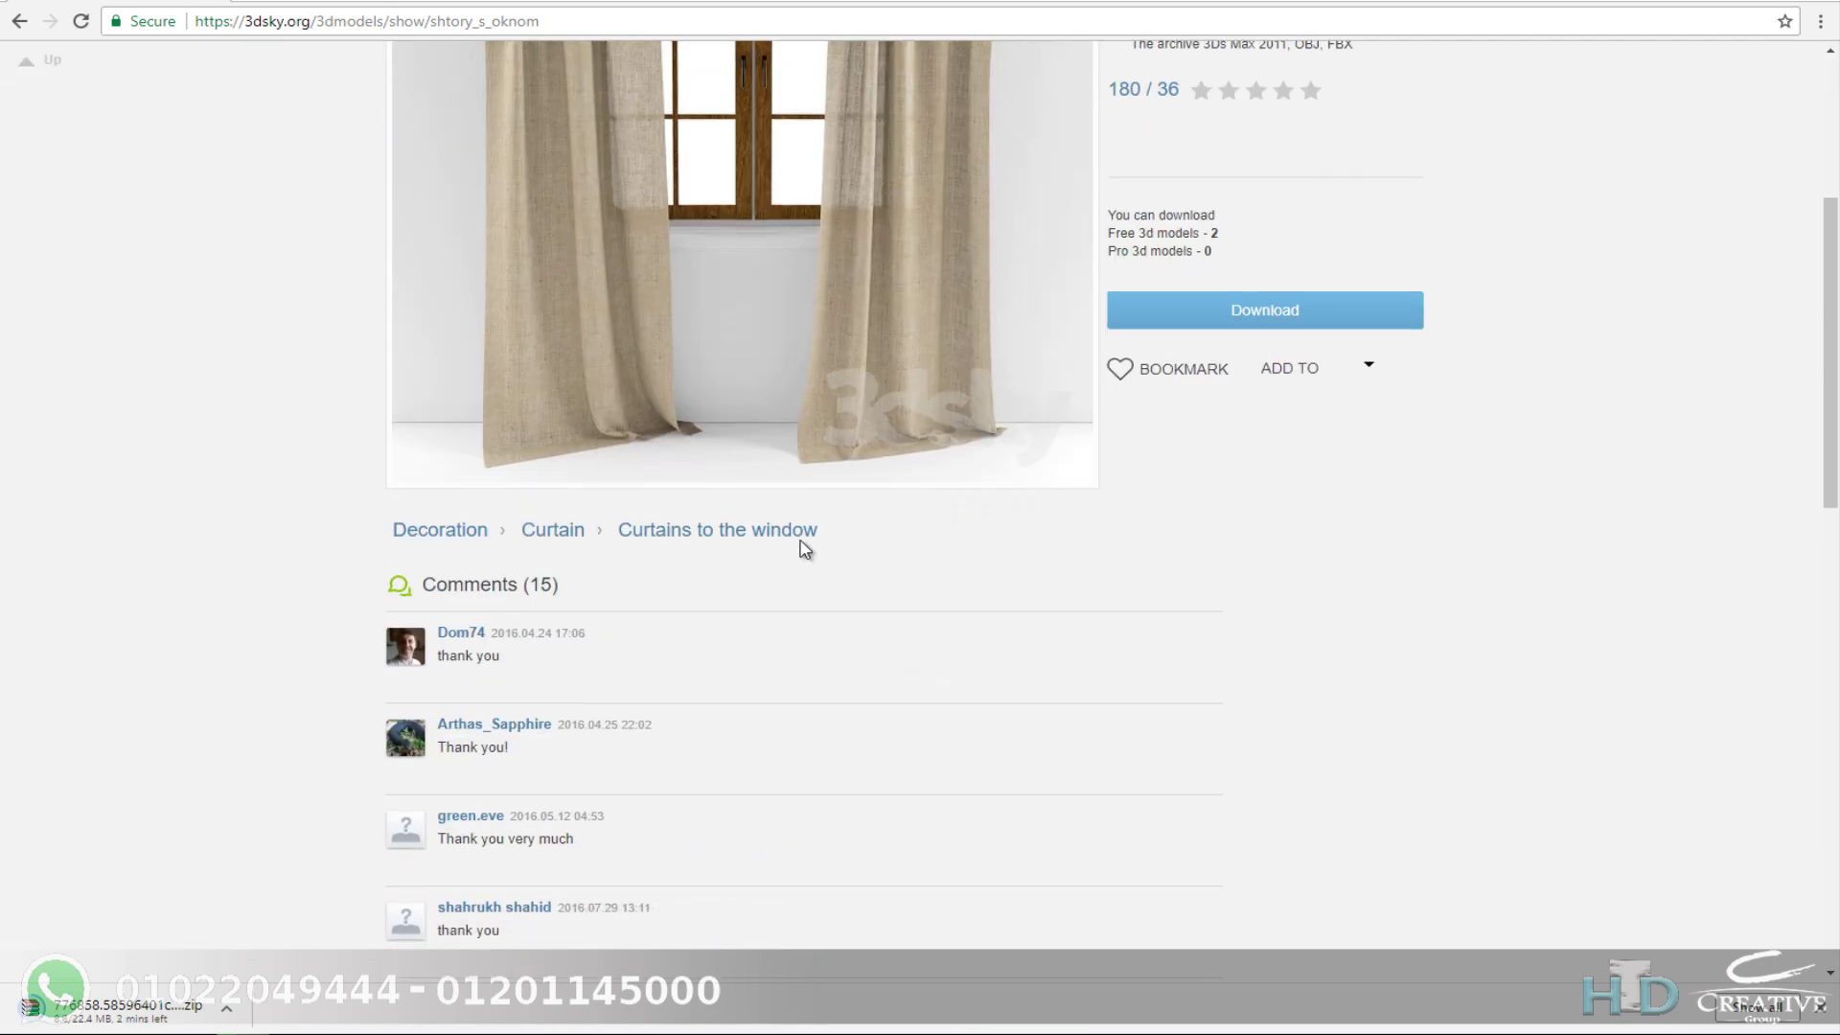
{"action": "scroll", "coordinate": [801, 546], "scroll_direction": "up", "scroll_amount": 3}
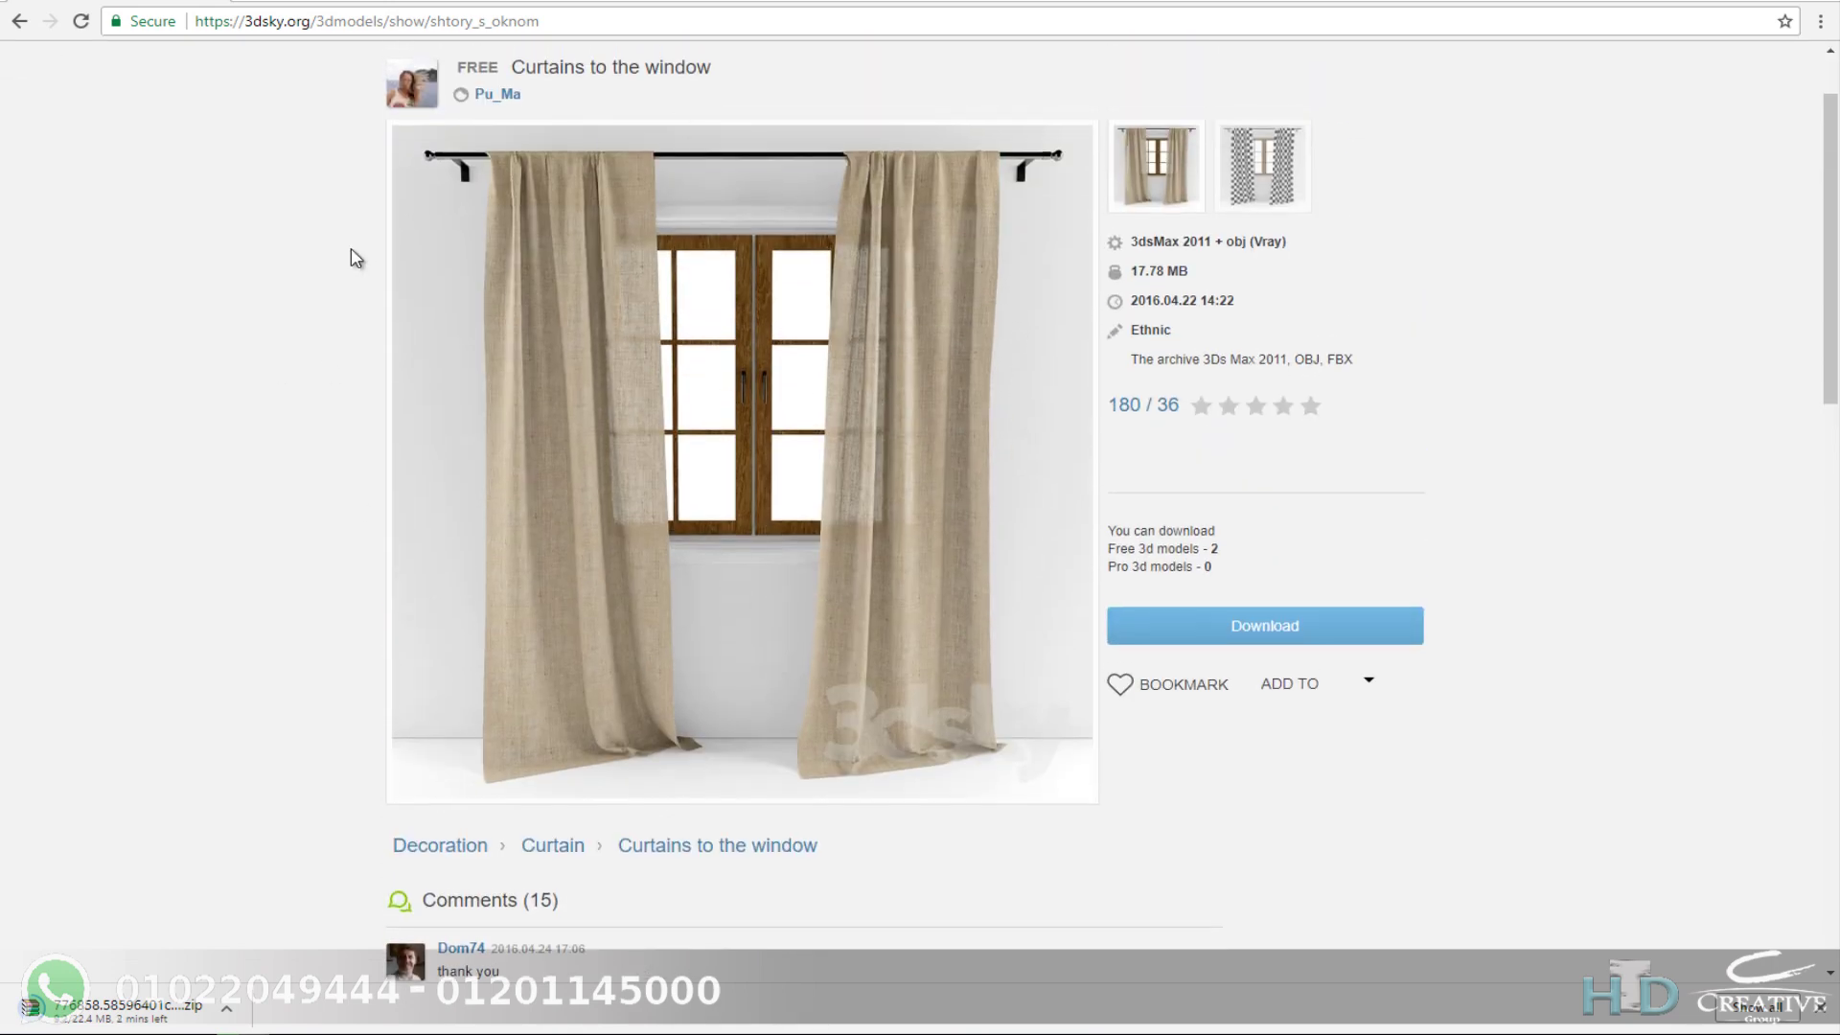
{"action": "left_click", "coordinate": [1326, 629]}
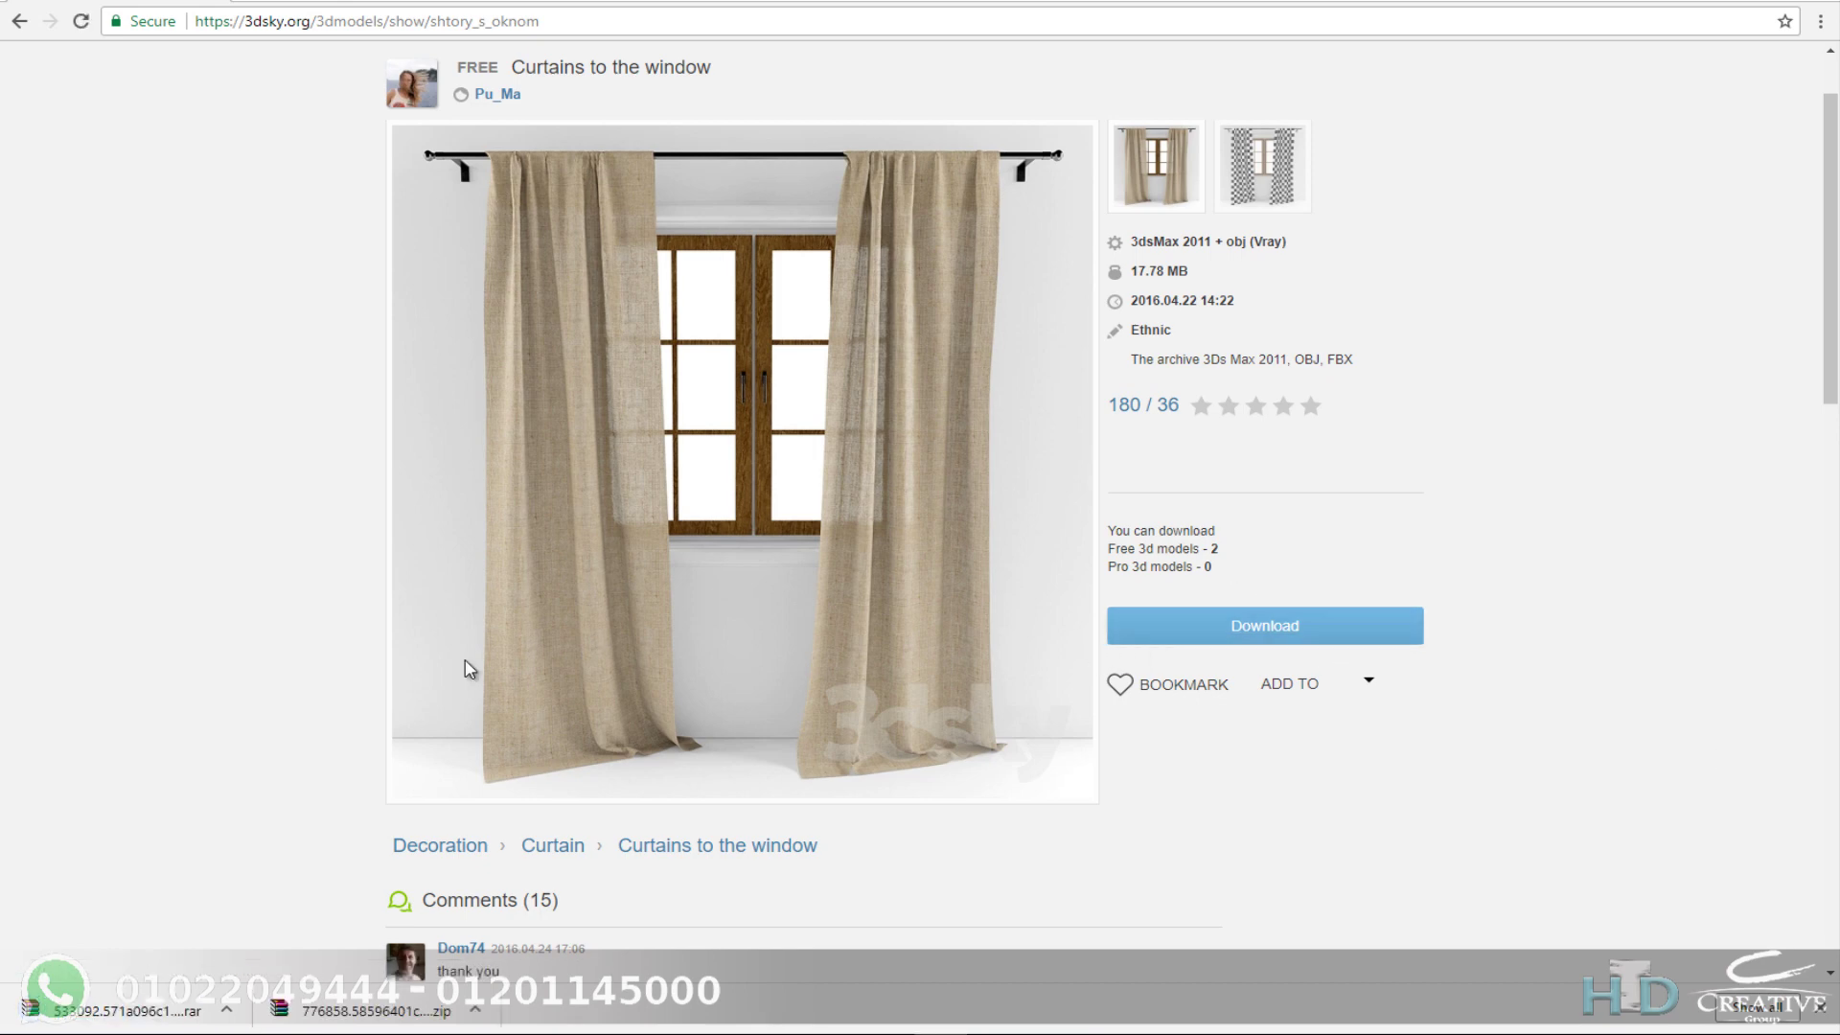
Step: Extract the curtain rar to its own folder and drag the curtains_and_window__2011__vray scene into 3ds Max
{"action": "right_click", "coordinate": [113, 1006]}
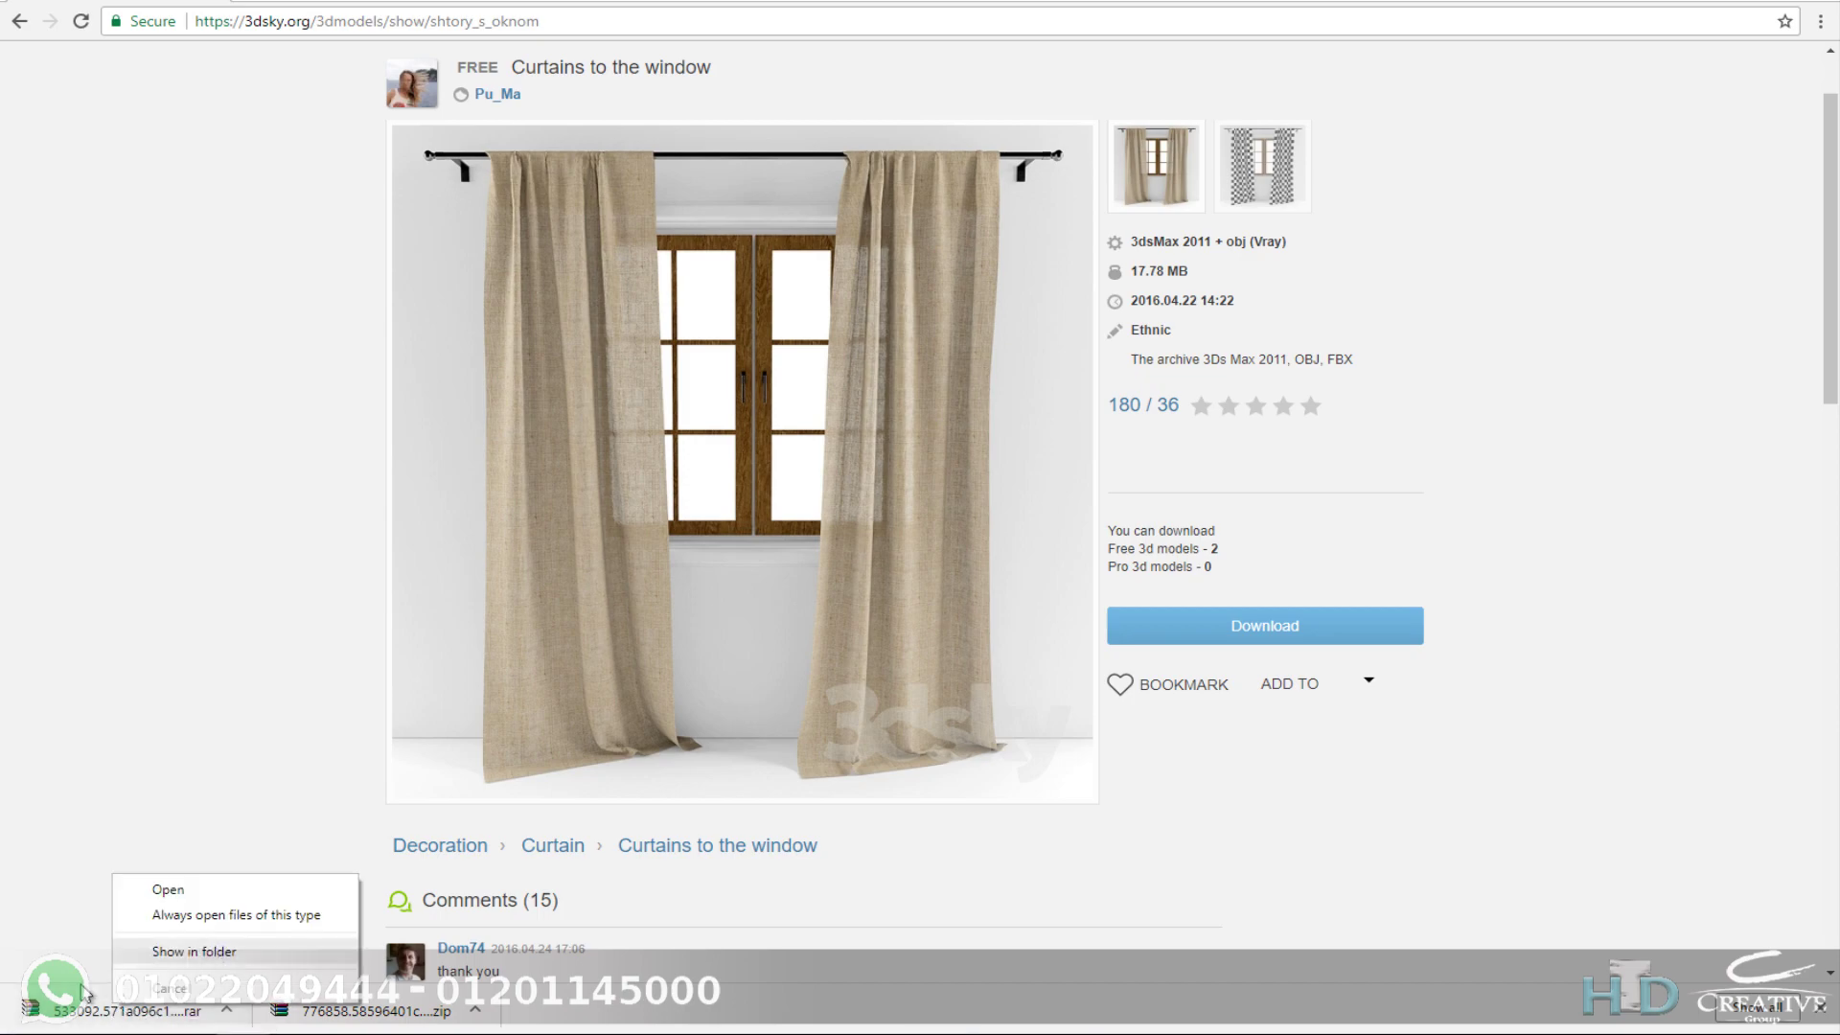
{"action": "left_click", "coordinate": [179, 958]}
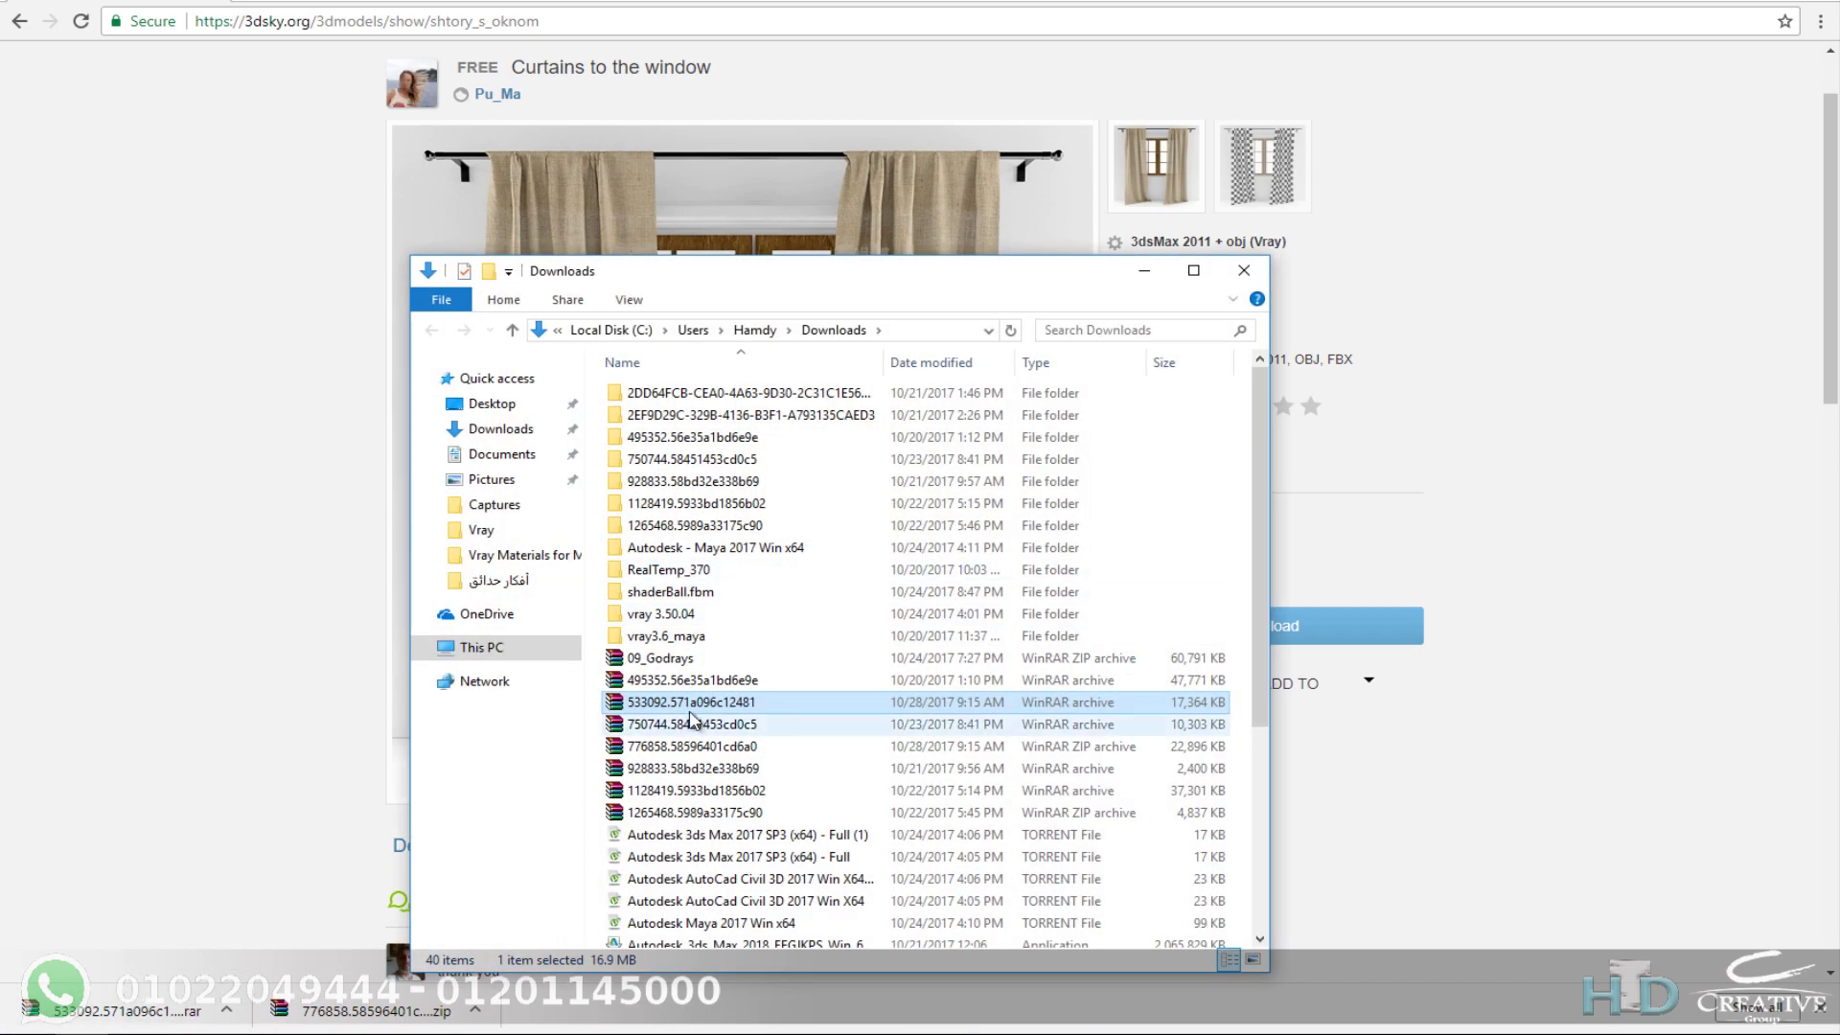
{"action": "right_click", "coordinate": [701, 707]}
{"action": "left_click", "coordinate": [835, 396]}
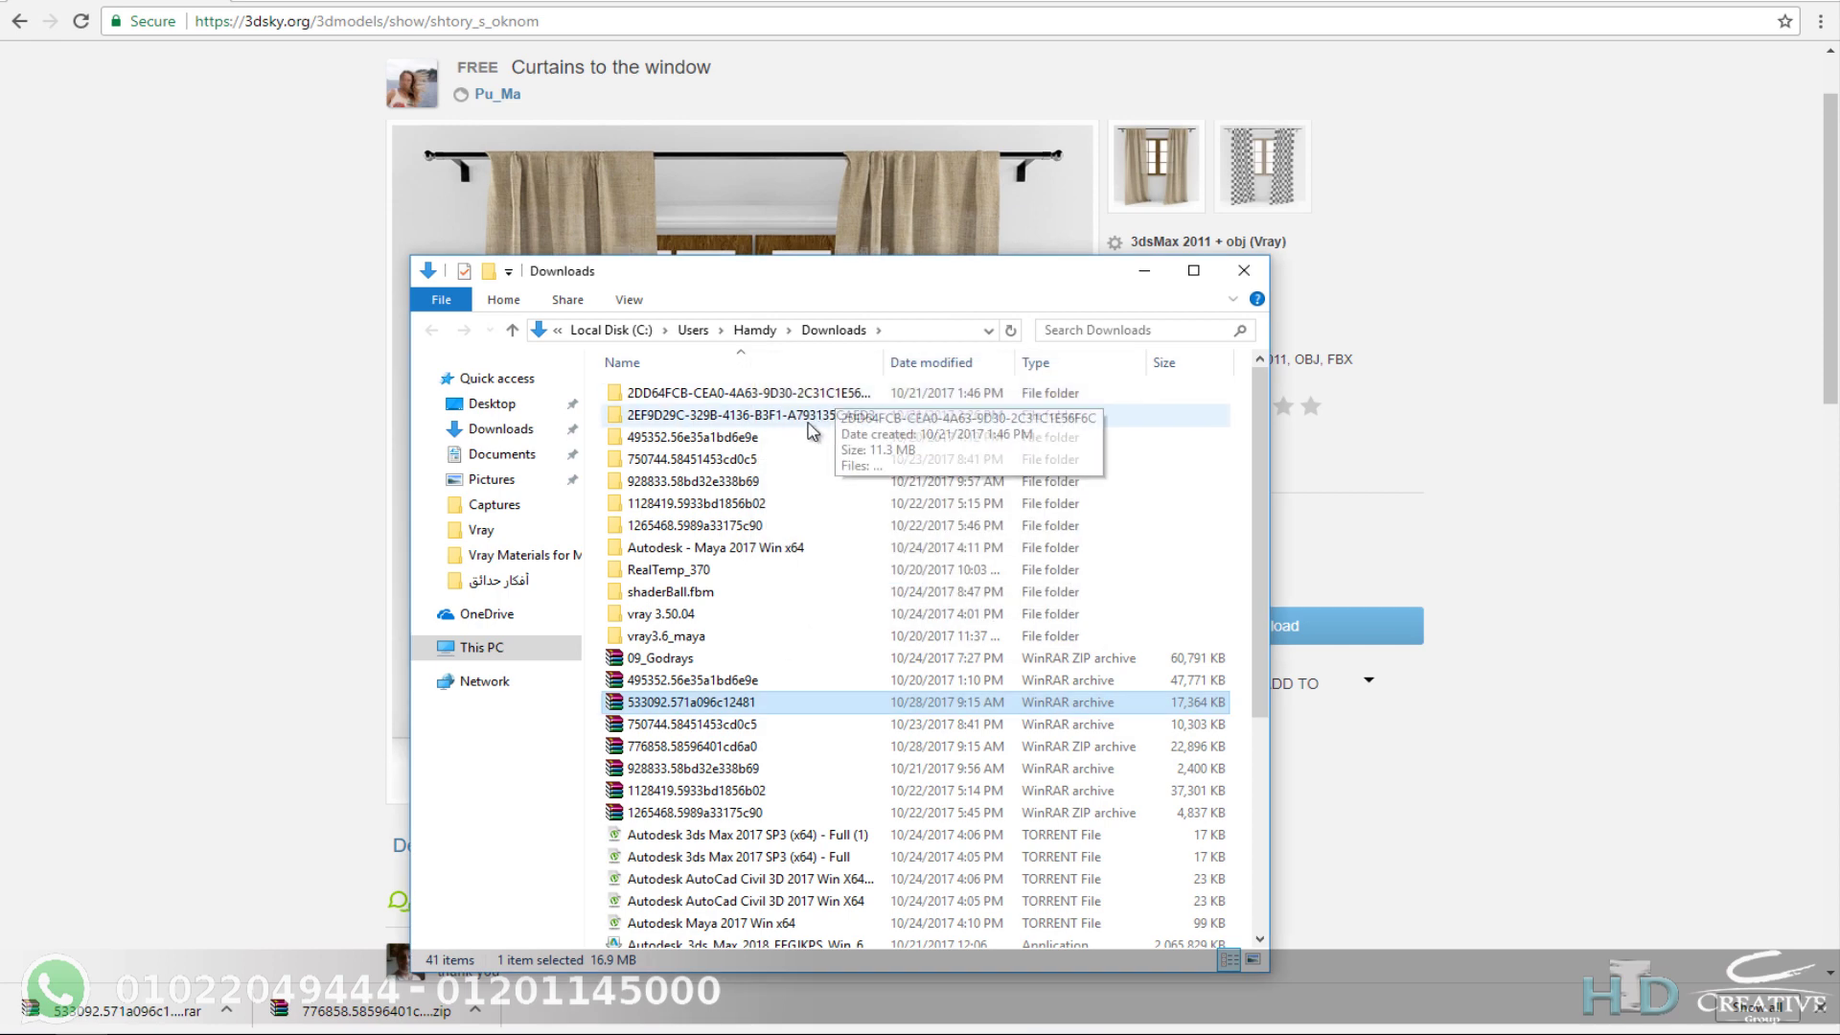
{"action": "double_click", "coordinate": [765, 460]}
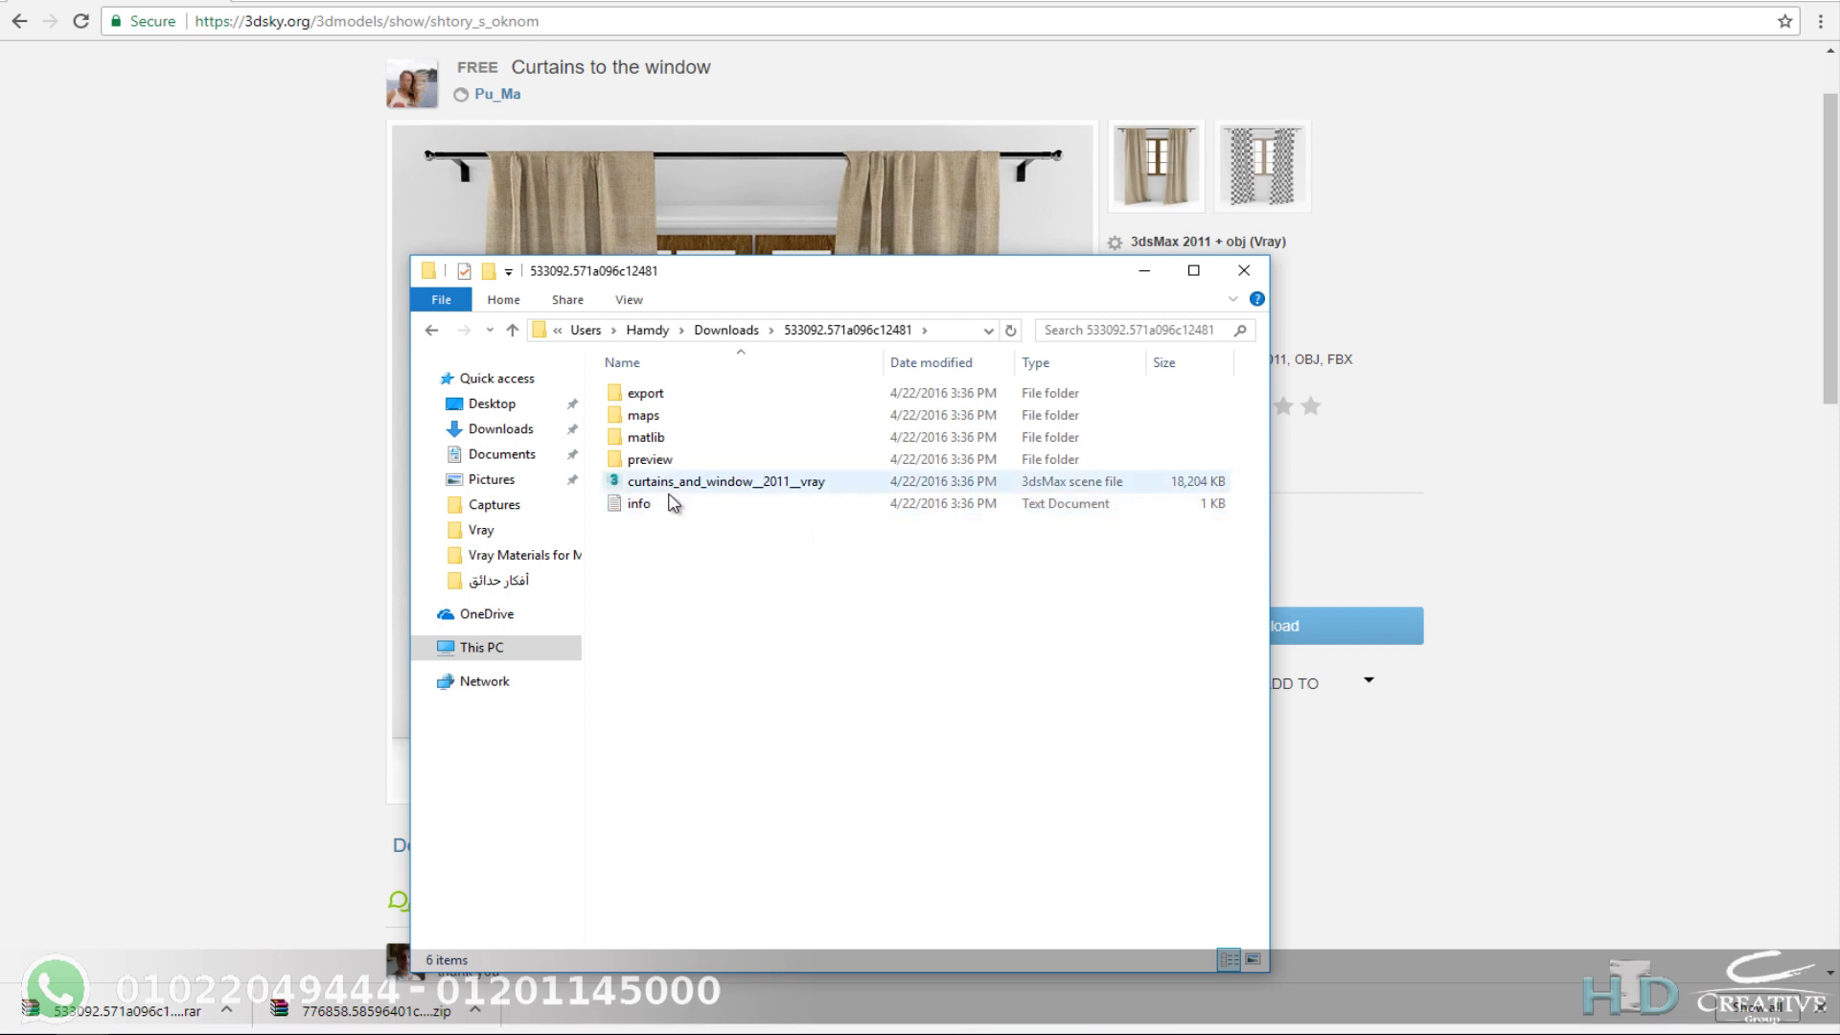
{"action": "mouse_move", "coordinate": [686, 494]}
{"action": "left_mouse_down"}
{"action": "mouse_move", "coordinate": [881, 966]}
{"action": "mouse_move", "coordinate": [1159, 774]}
{"action": "left_mouse_up"}
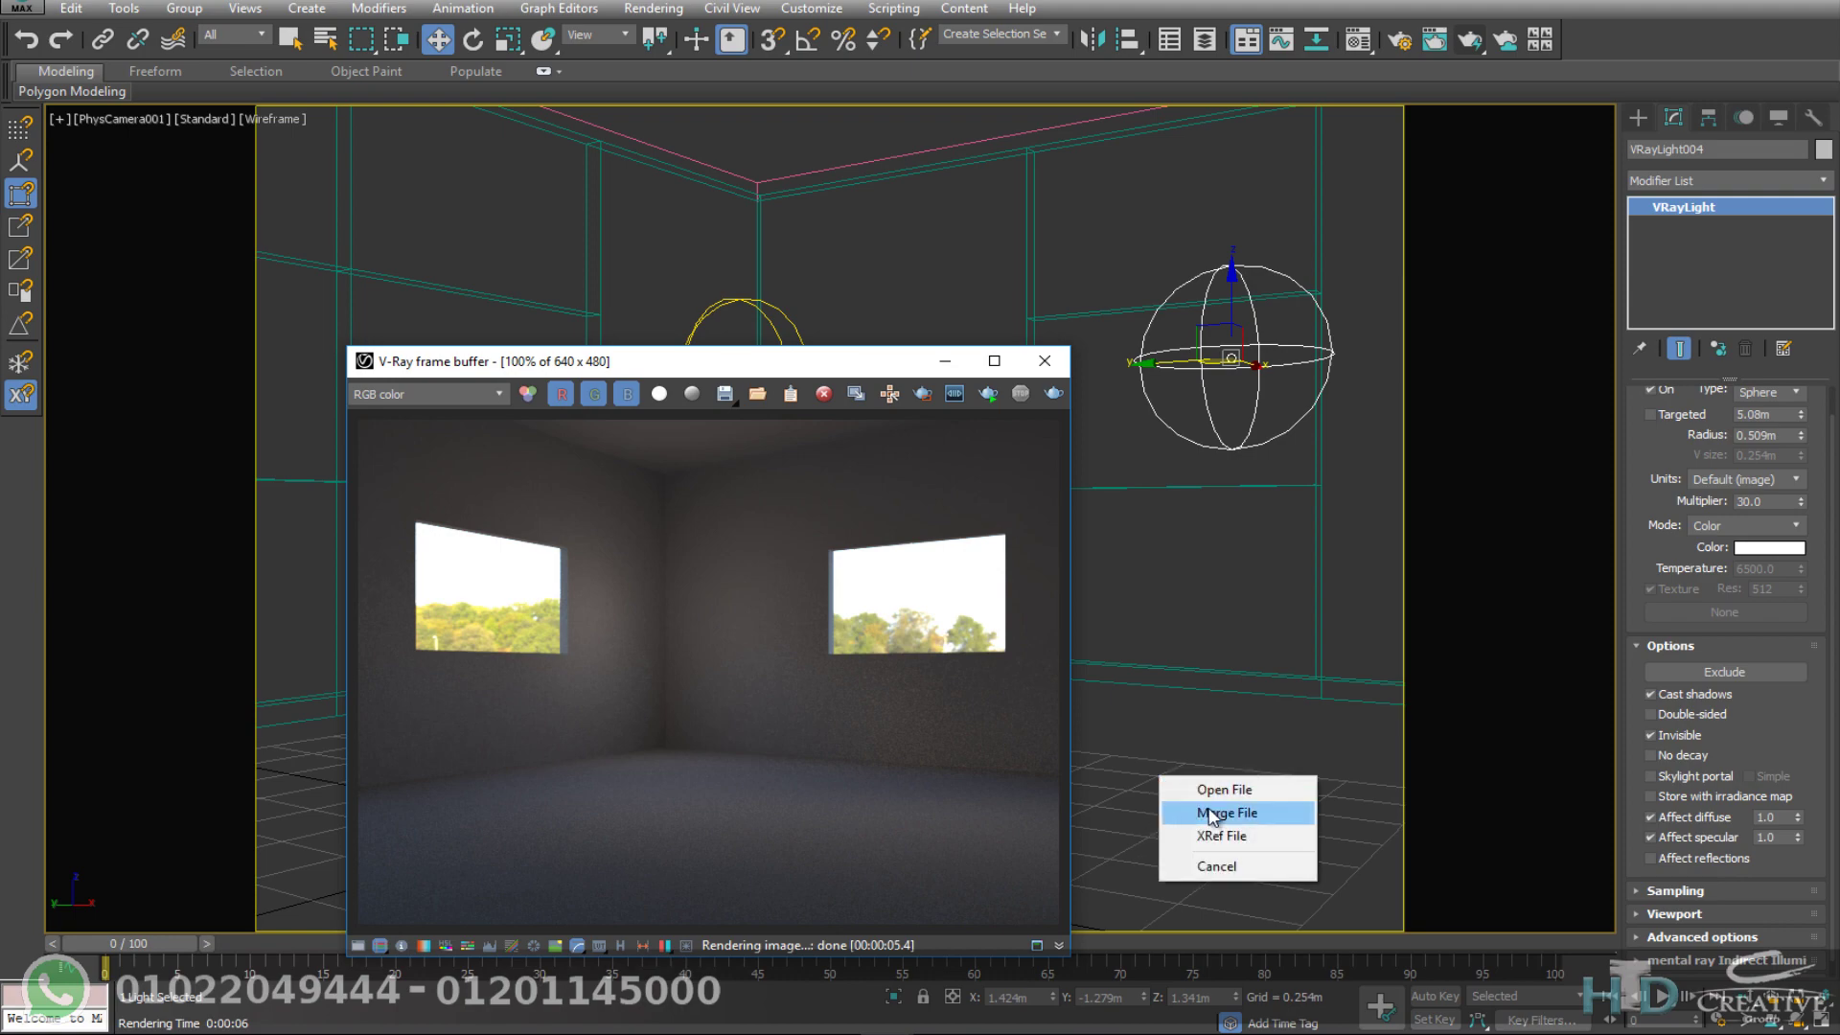
Step: Merge the curtains scene file into the room and group its objects as Group001
{"action": "left_click", "coordinate": [1210, 812]}
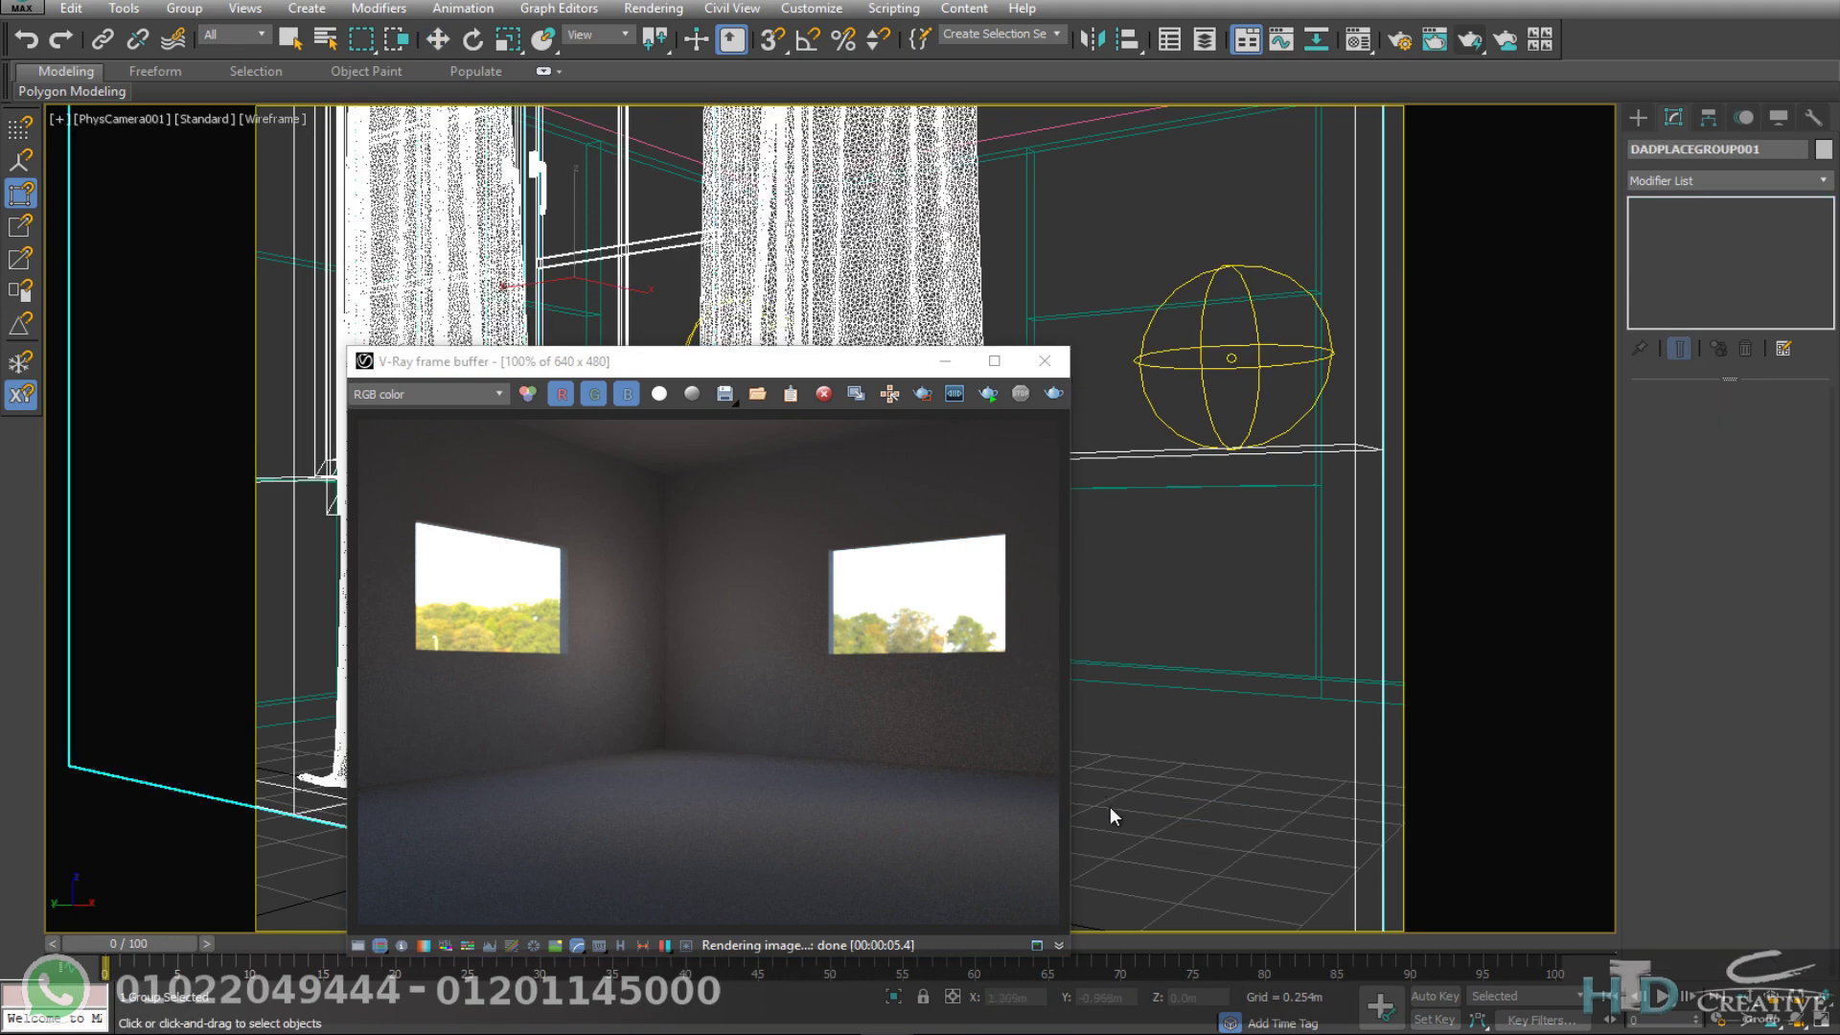
{"action": "left_click", "coordinate": [945, 360]}
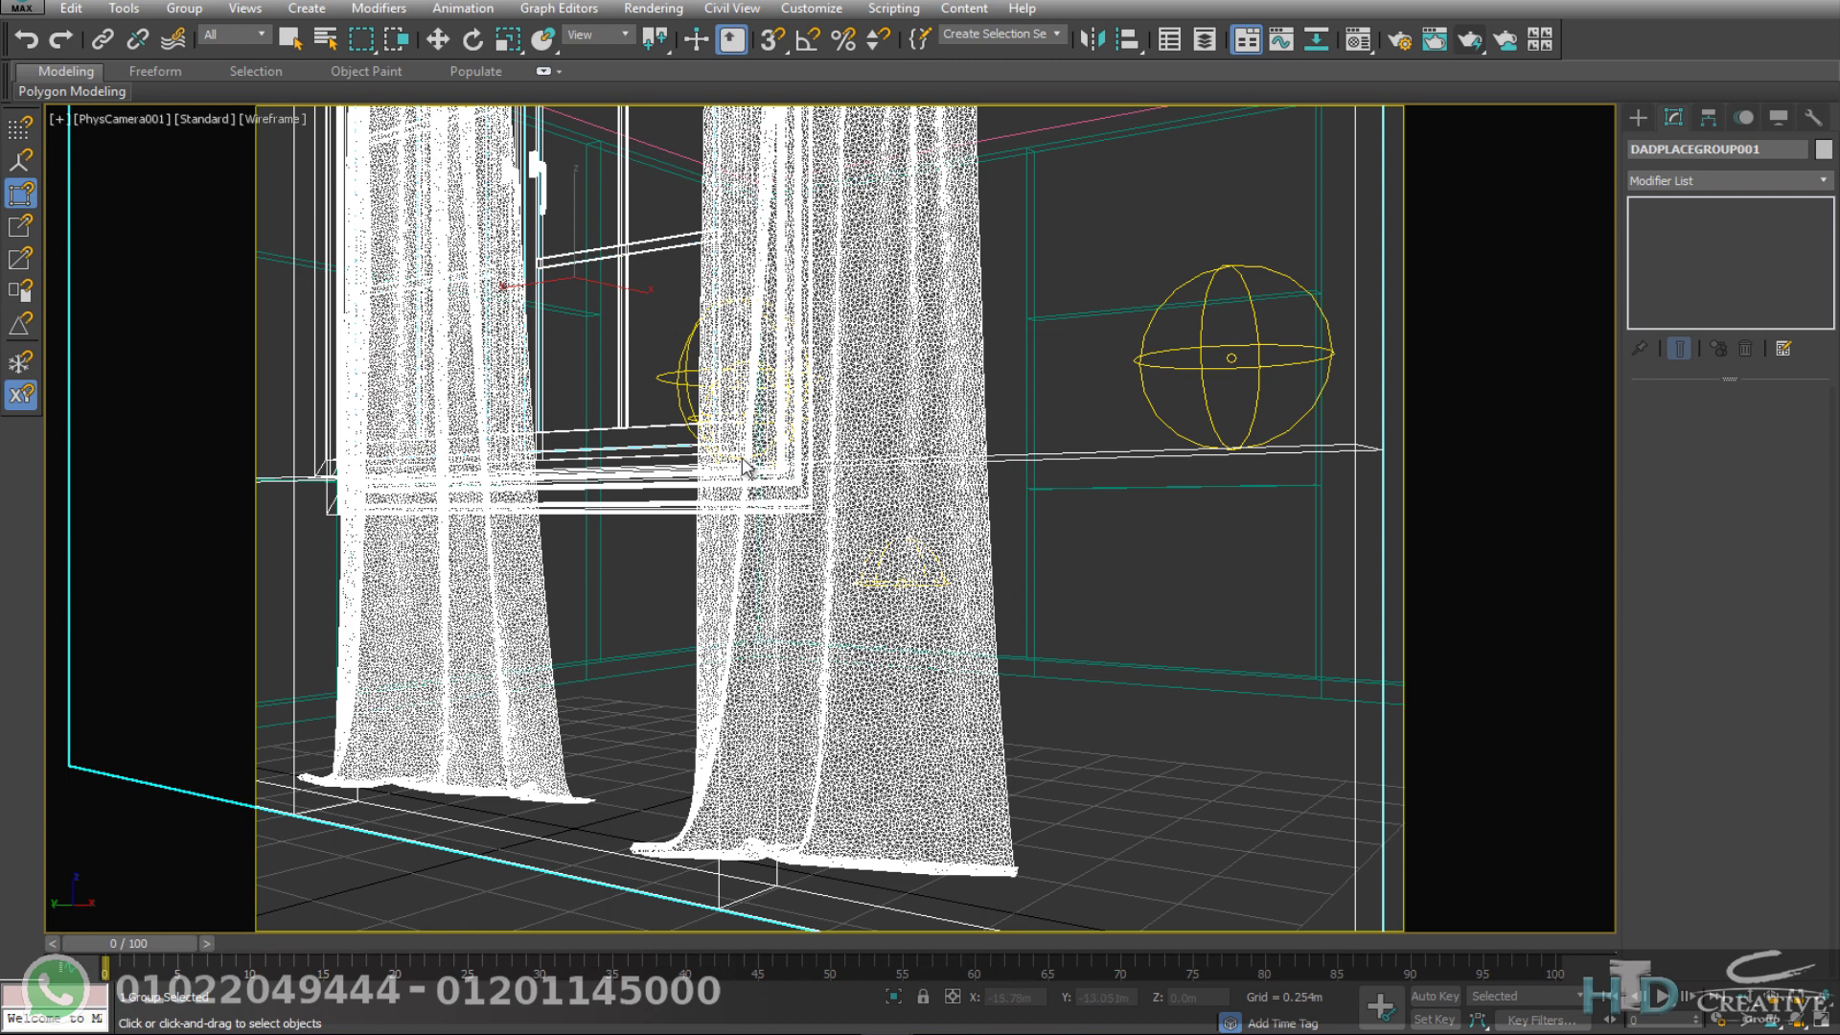
{"action": "left_click", "coordinate": [184, 9]}
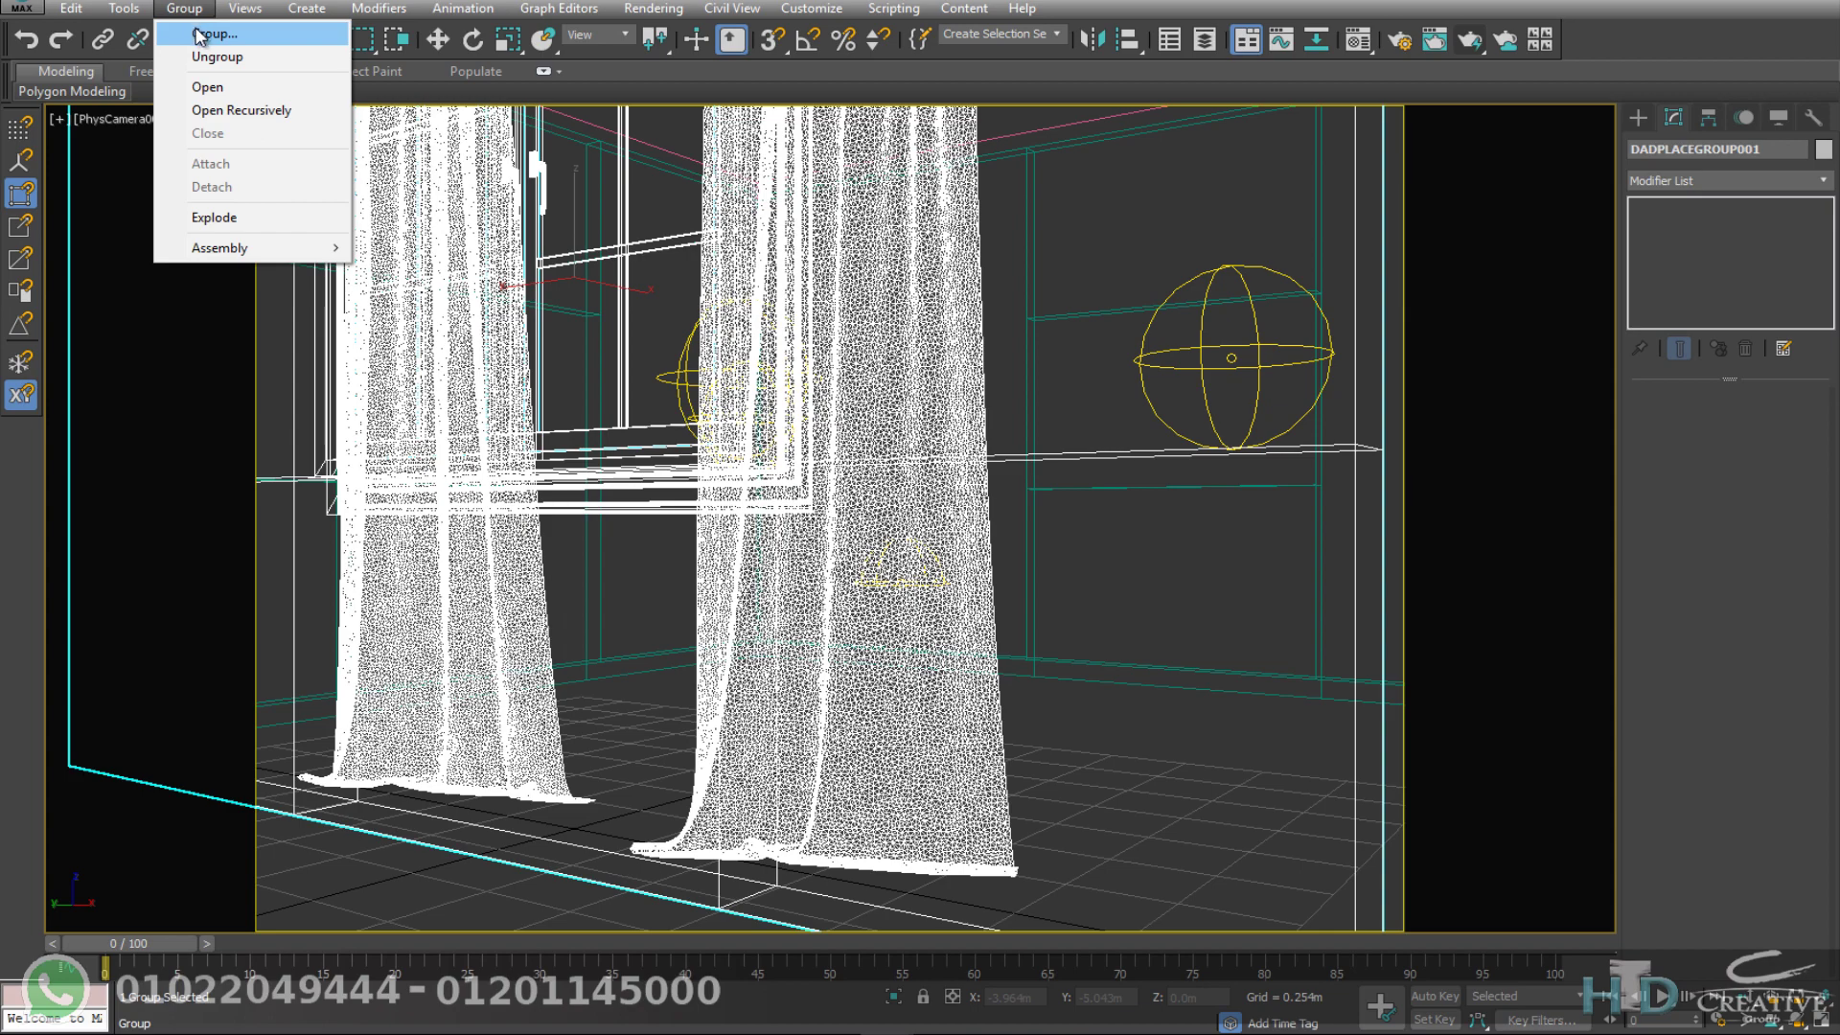
{"action": "left_click", "coordinate": [200, 35]}
{"action": "left_click", "coordinate": [939, 543]}
Step: Move the curtain group aside from the room and view it shaded at an angle
{"action": "key", "text": "t"}
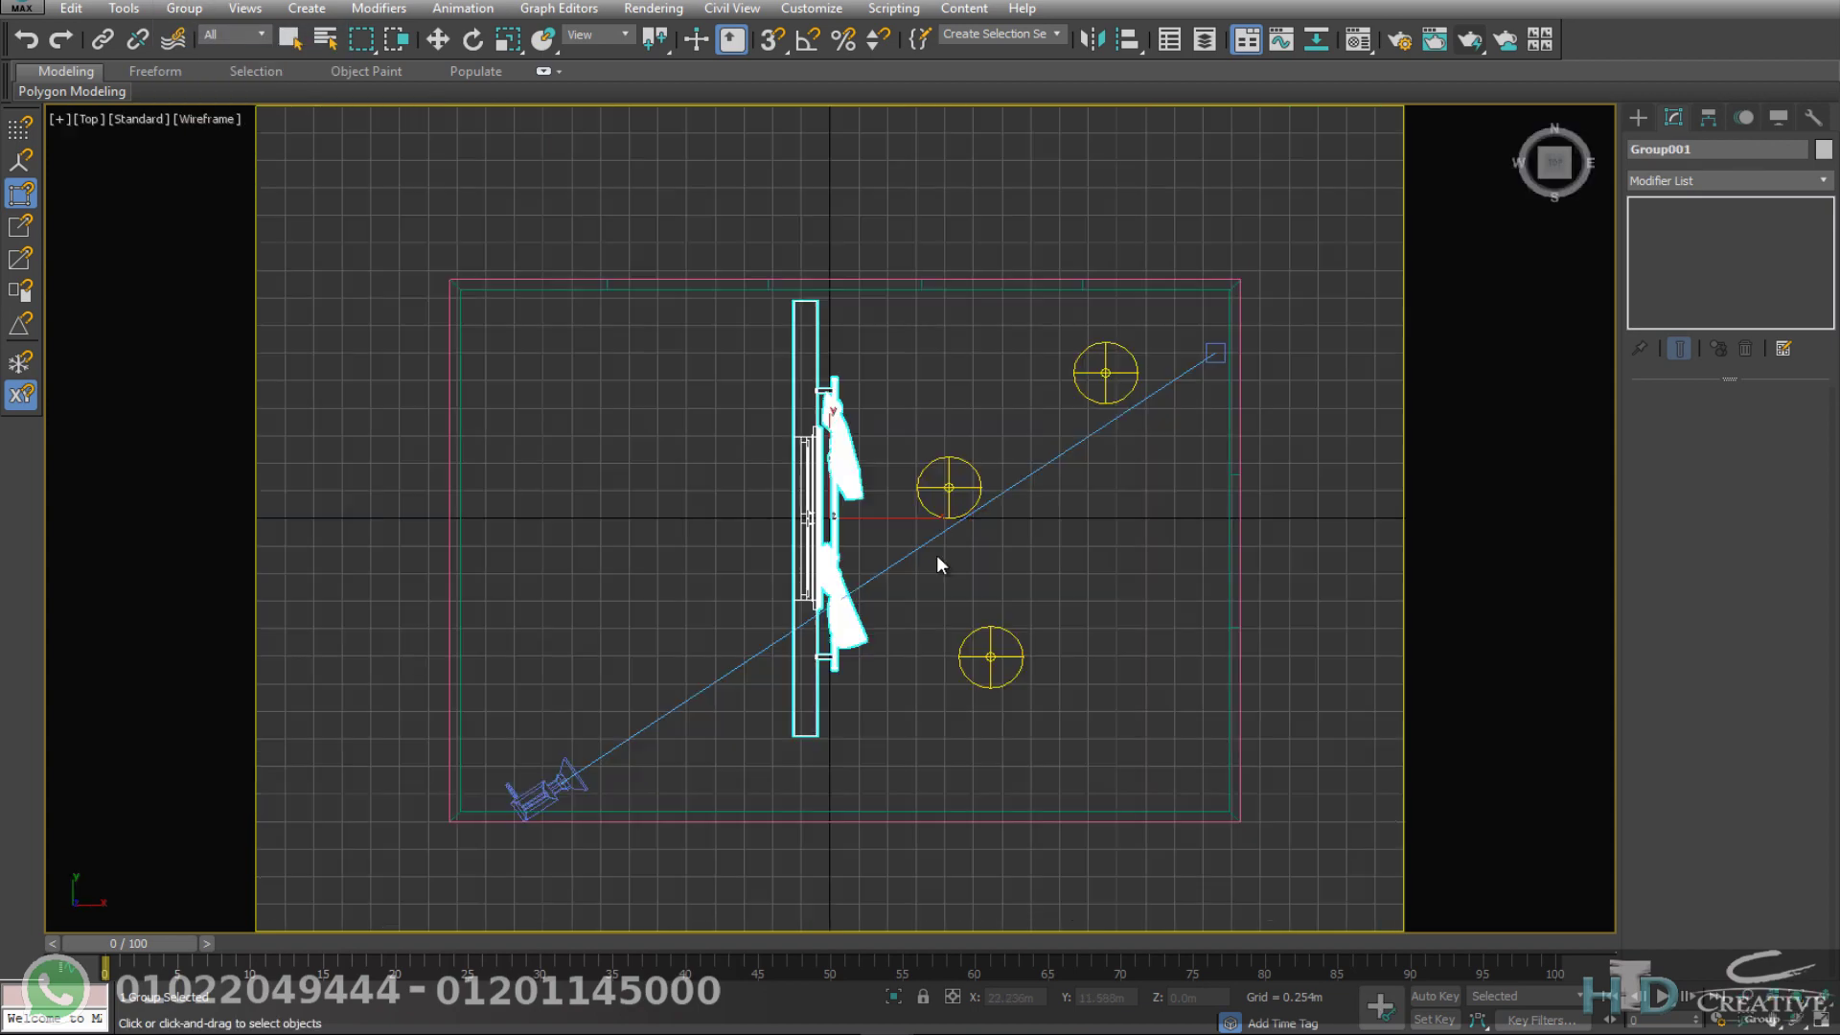
{"action": "middle_click_drag", "start_coordinate": [937, 563], "coordinate": [855, 535], "text": "alt"}
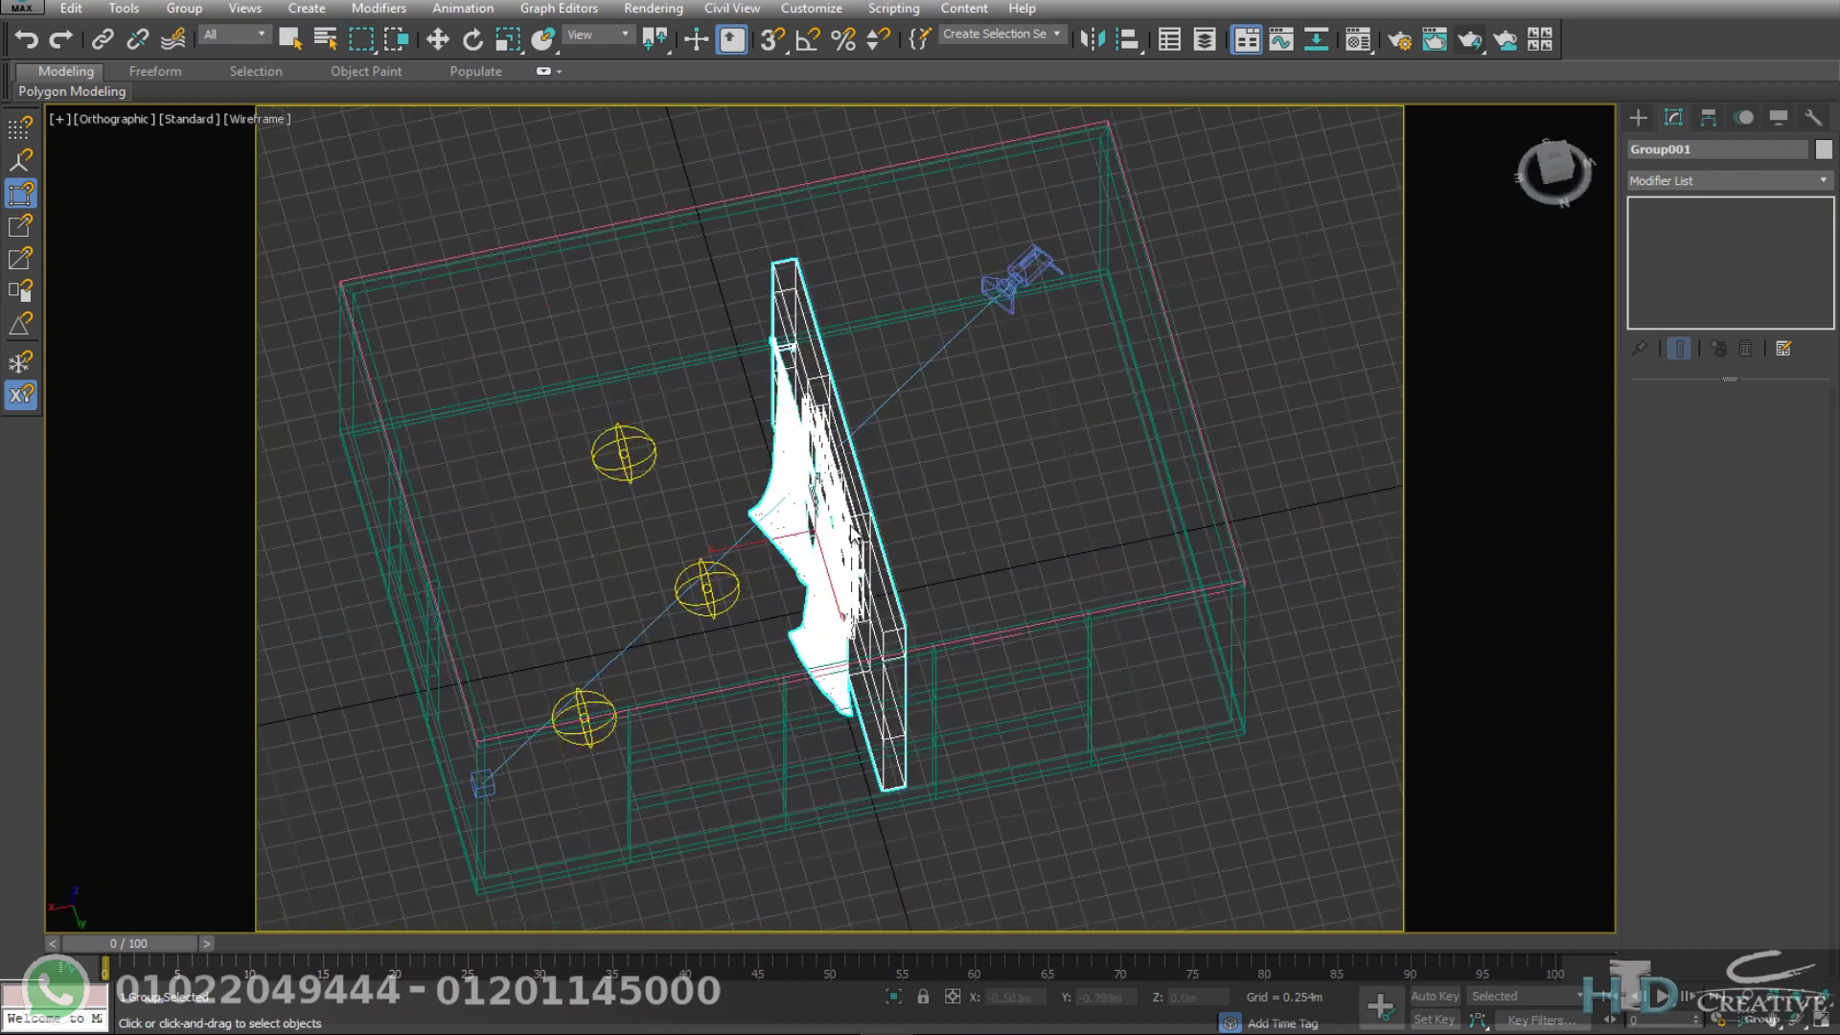
{"action": "key", "text": "w"}
{"action": "left_click_drag", "start_coordinate": [853, 535], "coordinate": [192, 642]}
{"action": "mouse_move", "coordinate": [192, 642]}
{"action": "middle_mouse_down"}
{"action": "mouse_move", "coordinate": [907, 550]}
{"action": "mouse_move", "coordinate": [899, 723]}
{"action": "mouse_move", "coordinate": [1021, 644]}
{"action": "middle_mouse_up"}
{"action": "scroll", "coordinate": [974, 656], "scroll_direction": "up", "scroll_amount": 5}
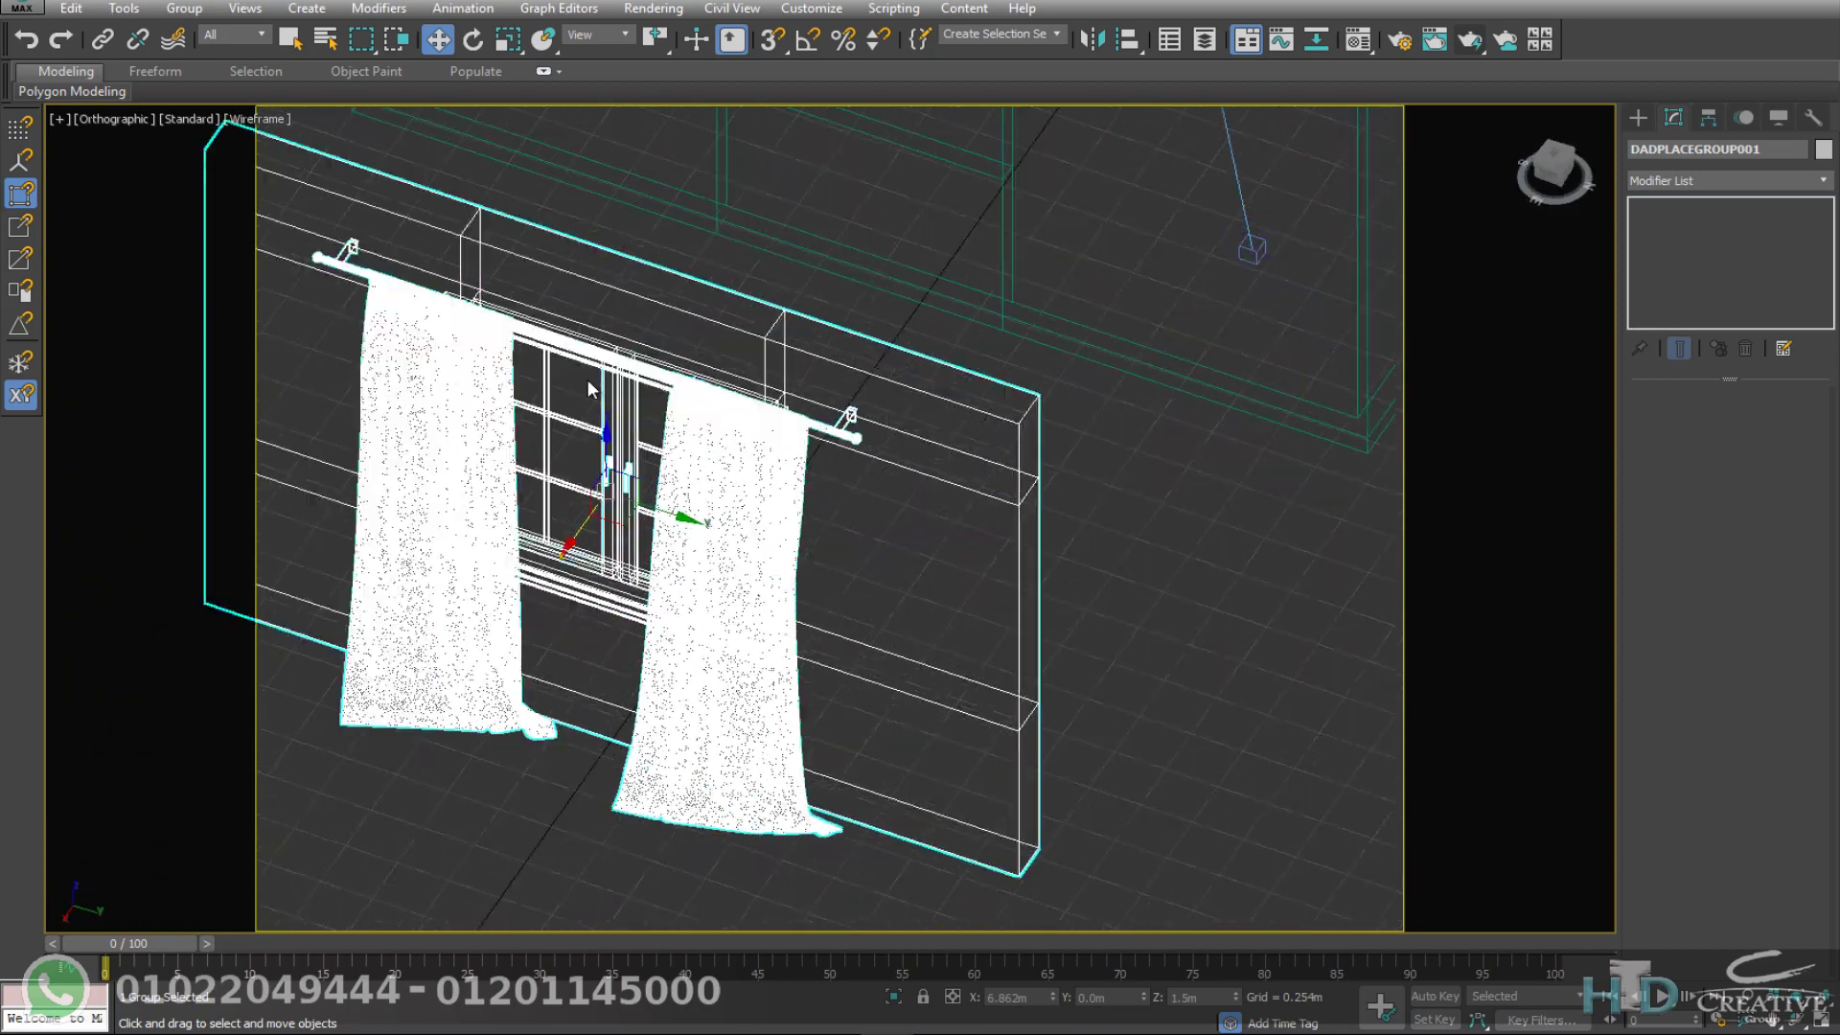
{"action": "scroll", "coordinate": [594, 388], "scroll_direction": "down", "scroll_amount": 2}
{"action": "key", "text": "F3"}
{"action": "mouse_move", "coordinate": [854, 525]}
{"action": "middle_mouse_down", "text": "alt"}
{"action": "mouse_move", "coordinate": [961, 496]}
{"action": "mouse_move", "coordinate": [445, 381]}
{"action": "middle_mouse_up", "text": "alt"}
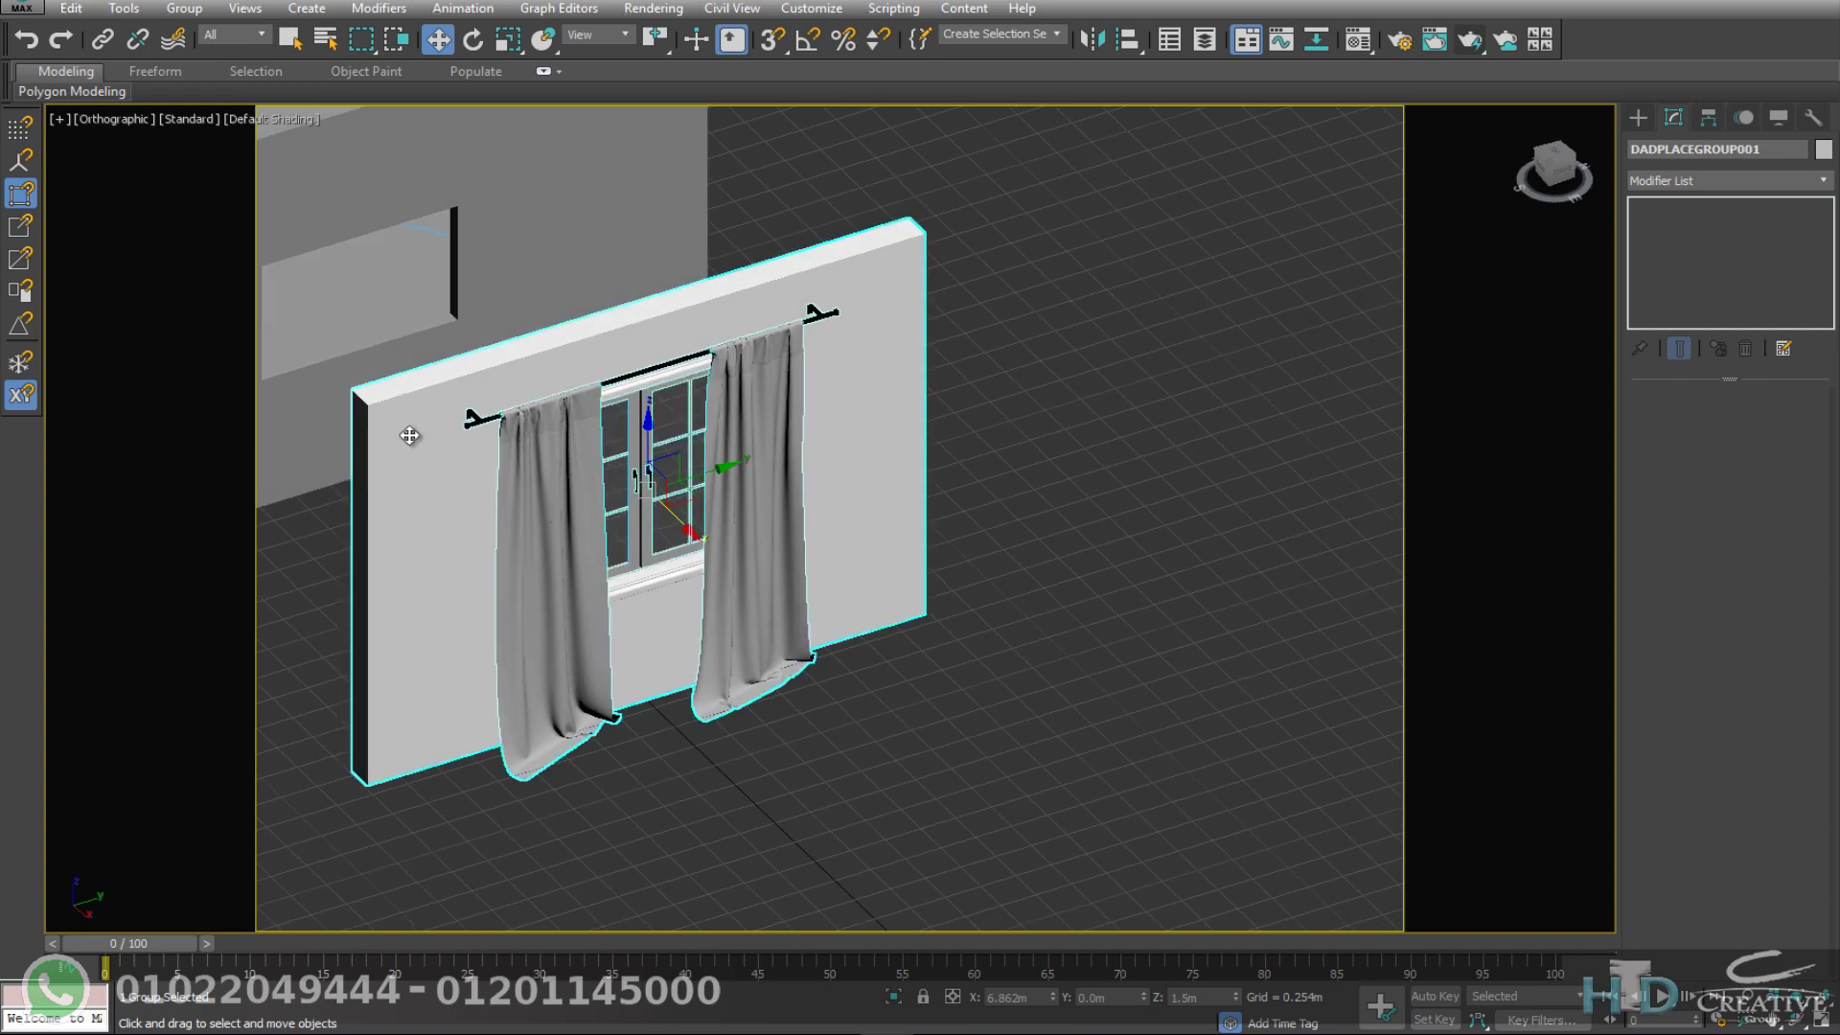
Step: Open the curtain group, then undo an accidental deletion of the whole group
{"action": "left_click", "coordinate": [177, 11]}
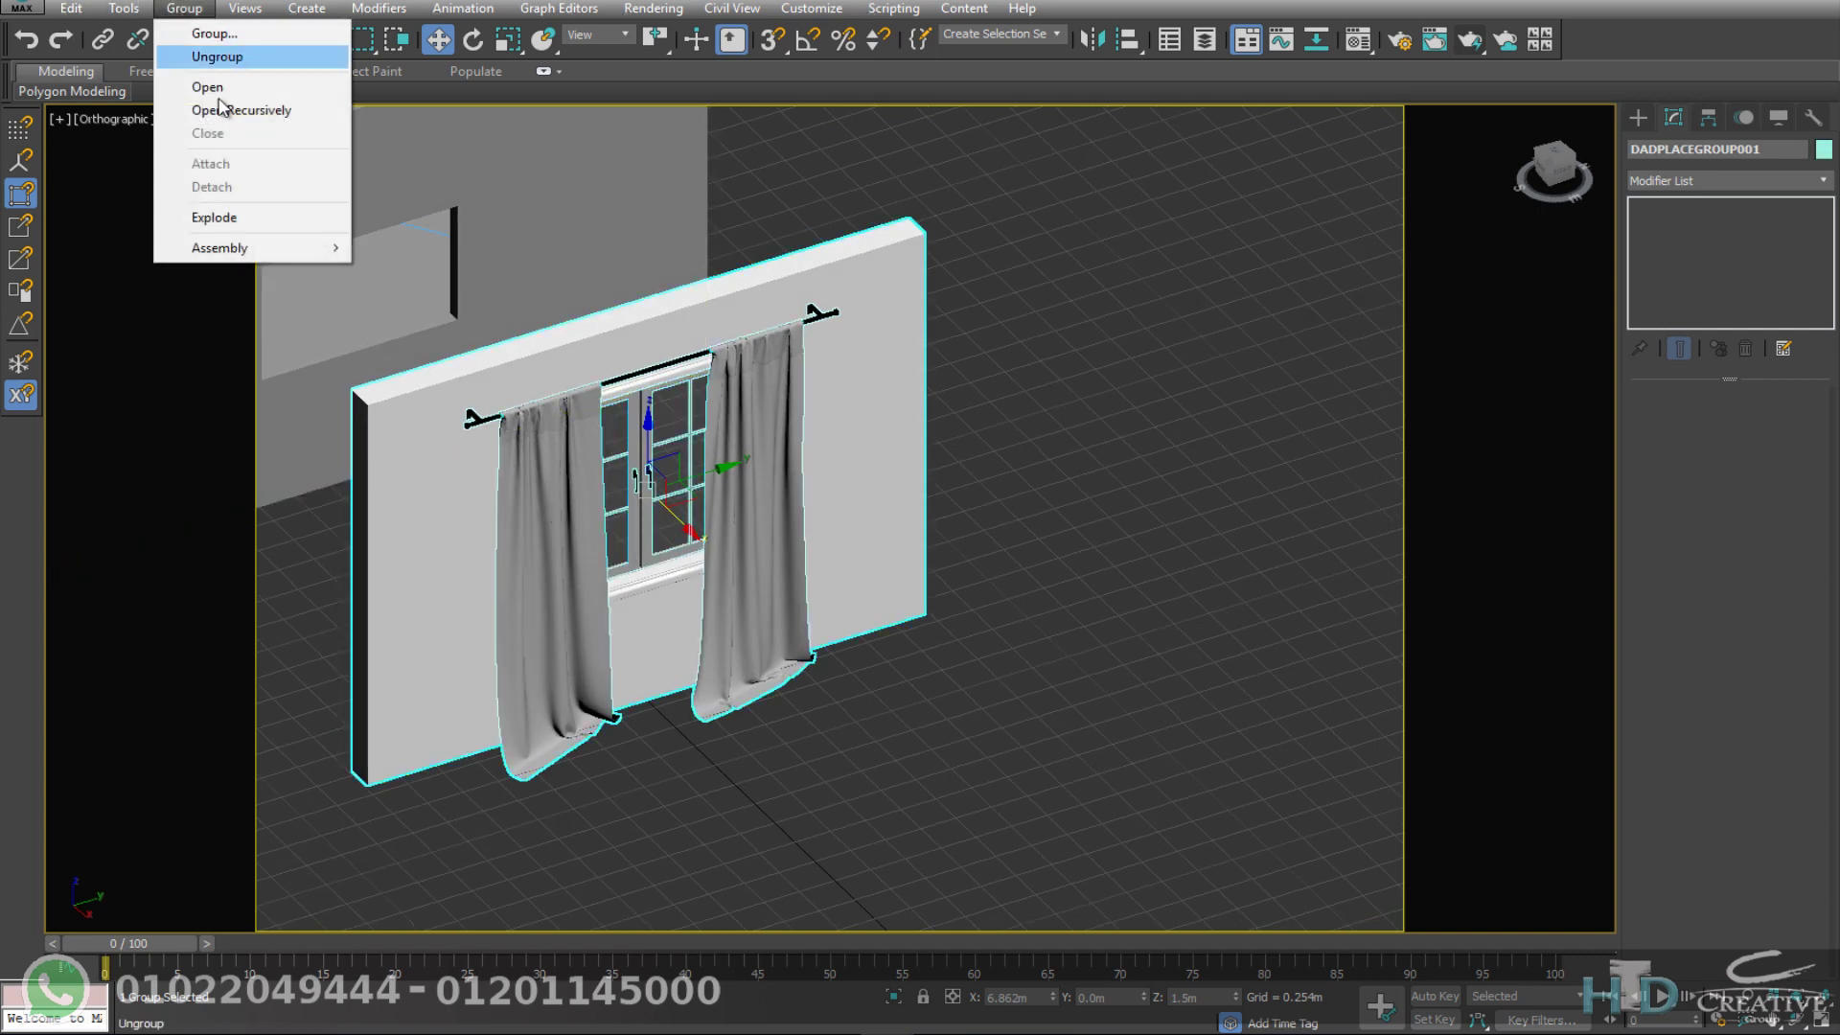
{"action": "left_click", "coordinate": [216, 81]}
{"action": "left_click", "coordinate": [404, 522]}
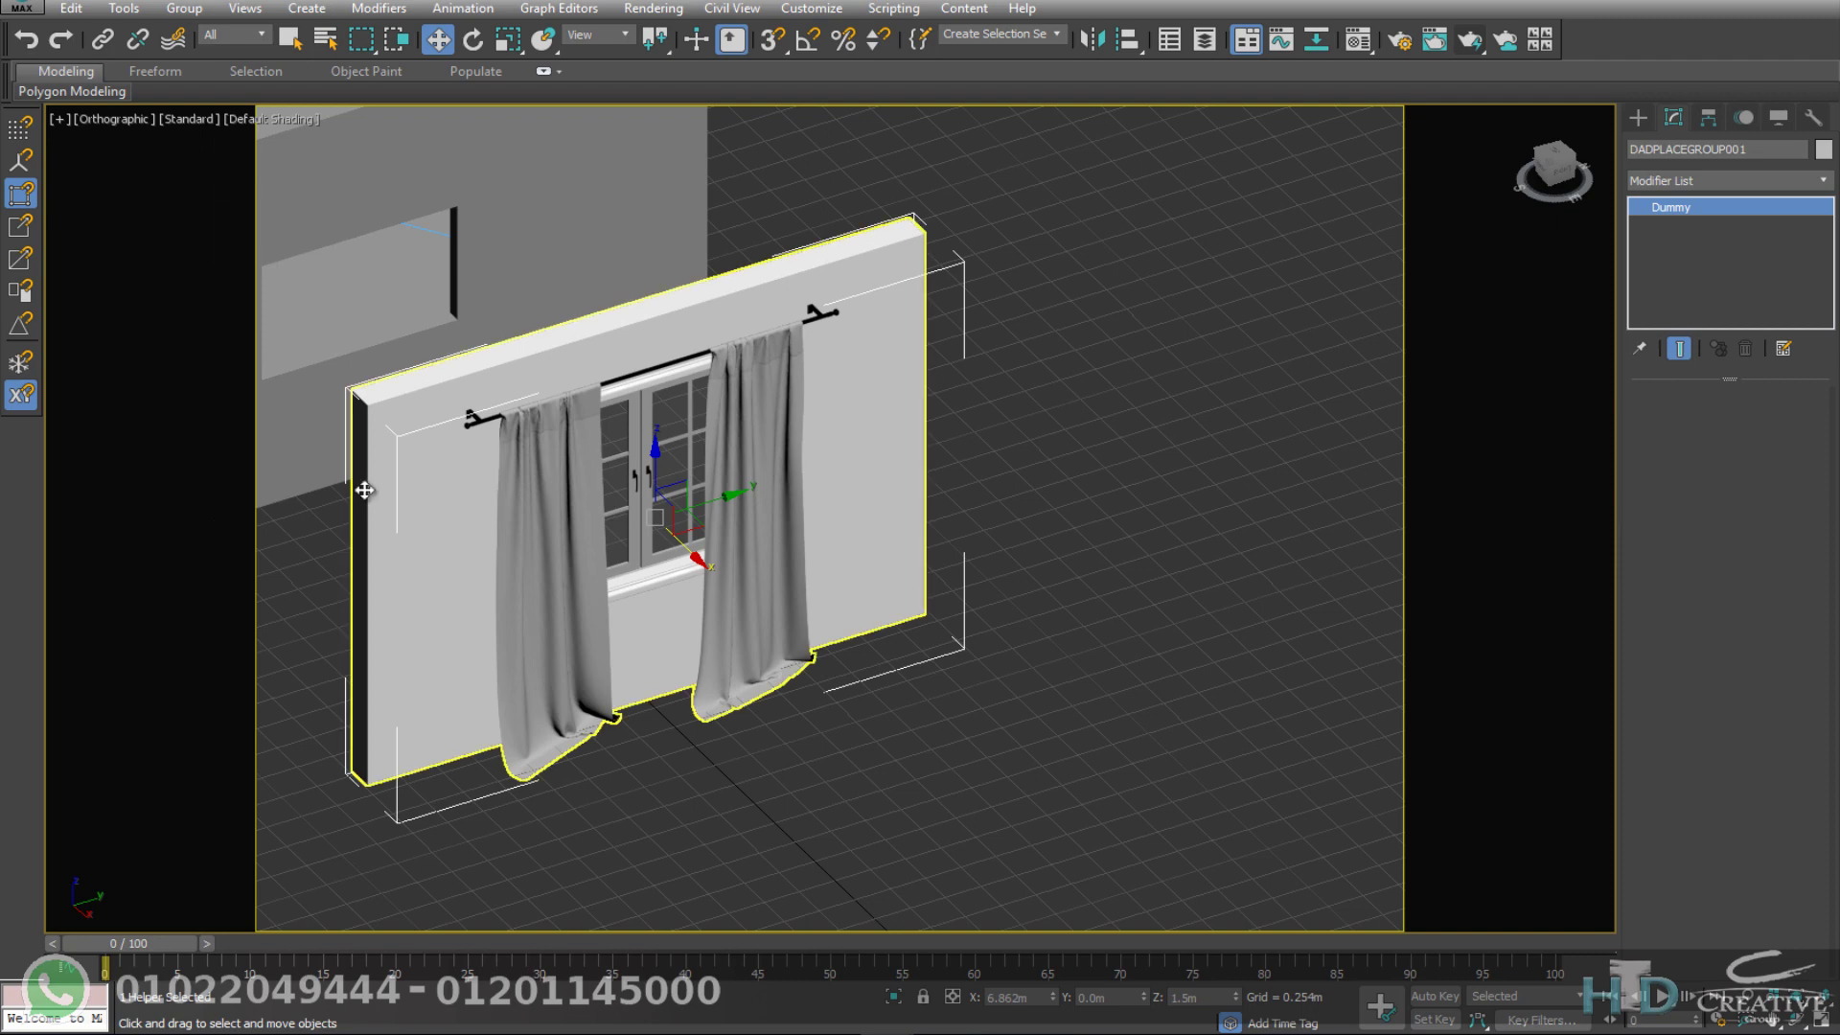
{"action": "key", "text": "Delete"}
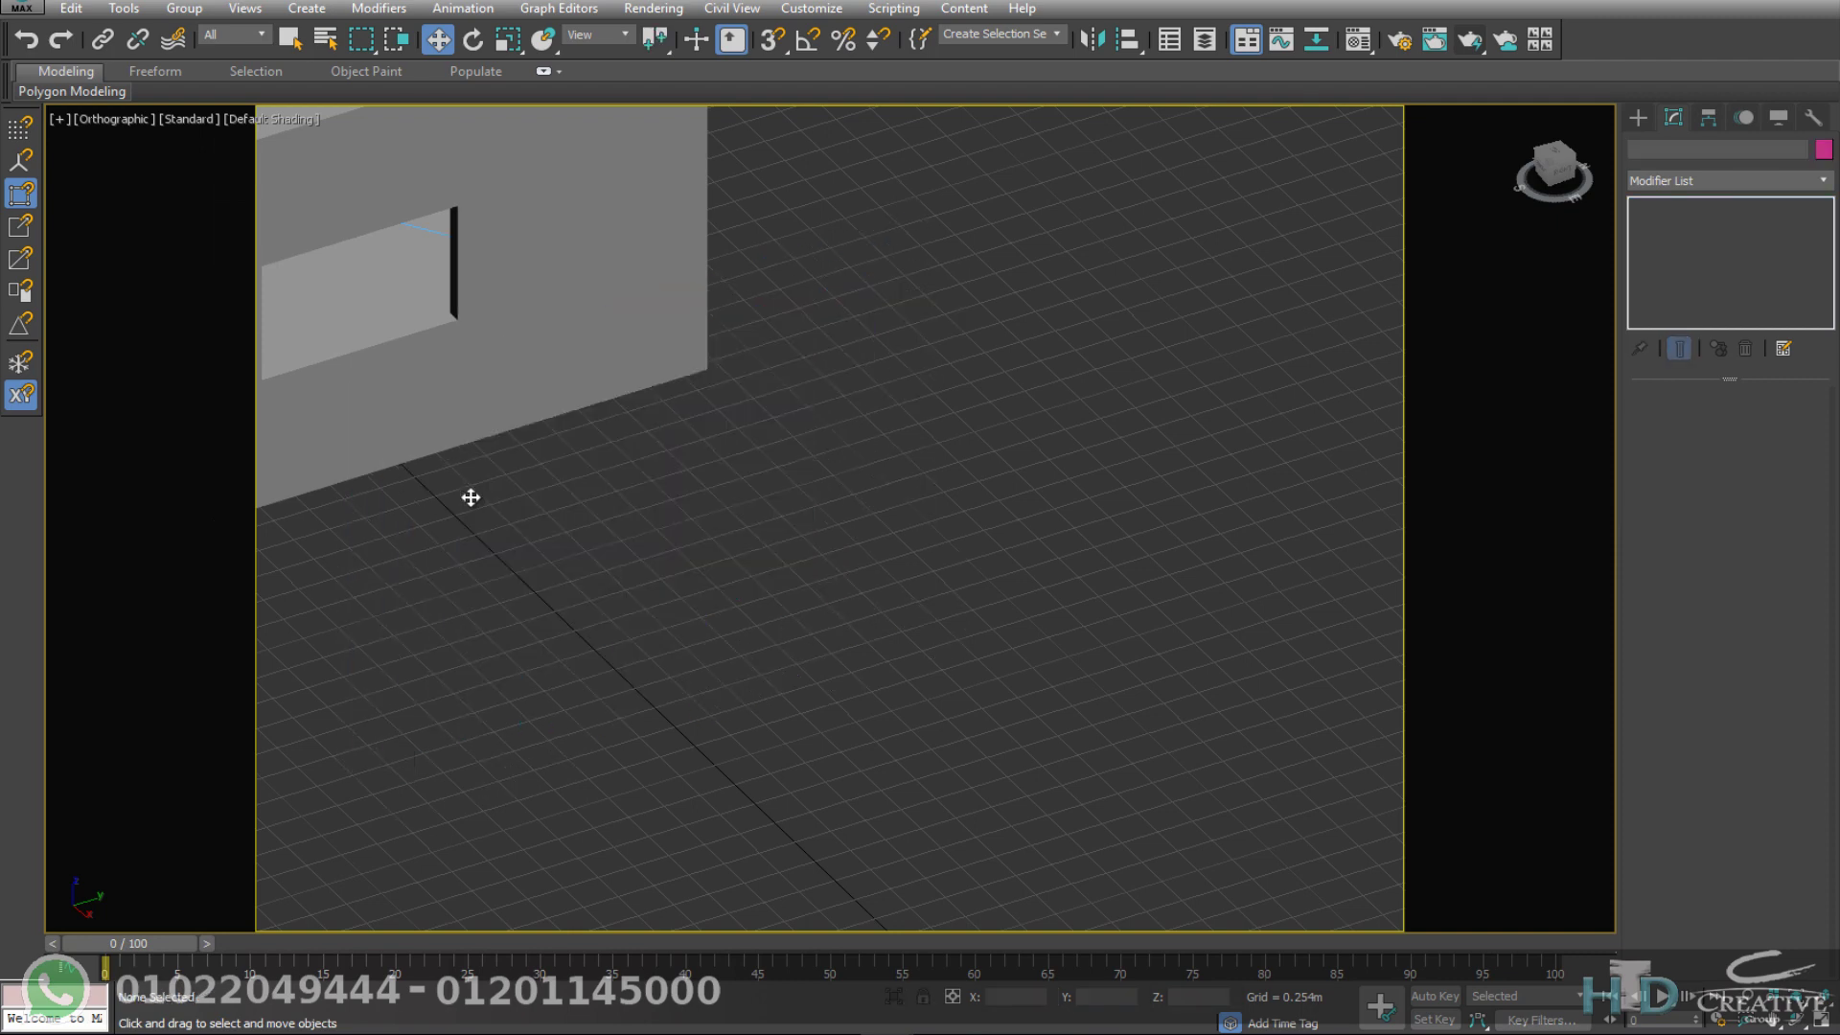
{"action": "key", "text": "ctrl+z"}
Step: Reopen the curtain group and delete its backing wall
{"action": "left_click", "coordinate": [184, 8]}
{"action": "left_click", "coordinate": [207, 86]}
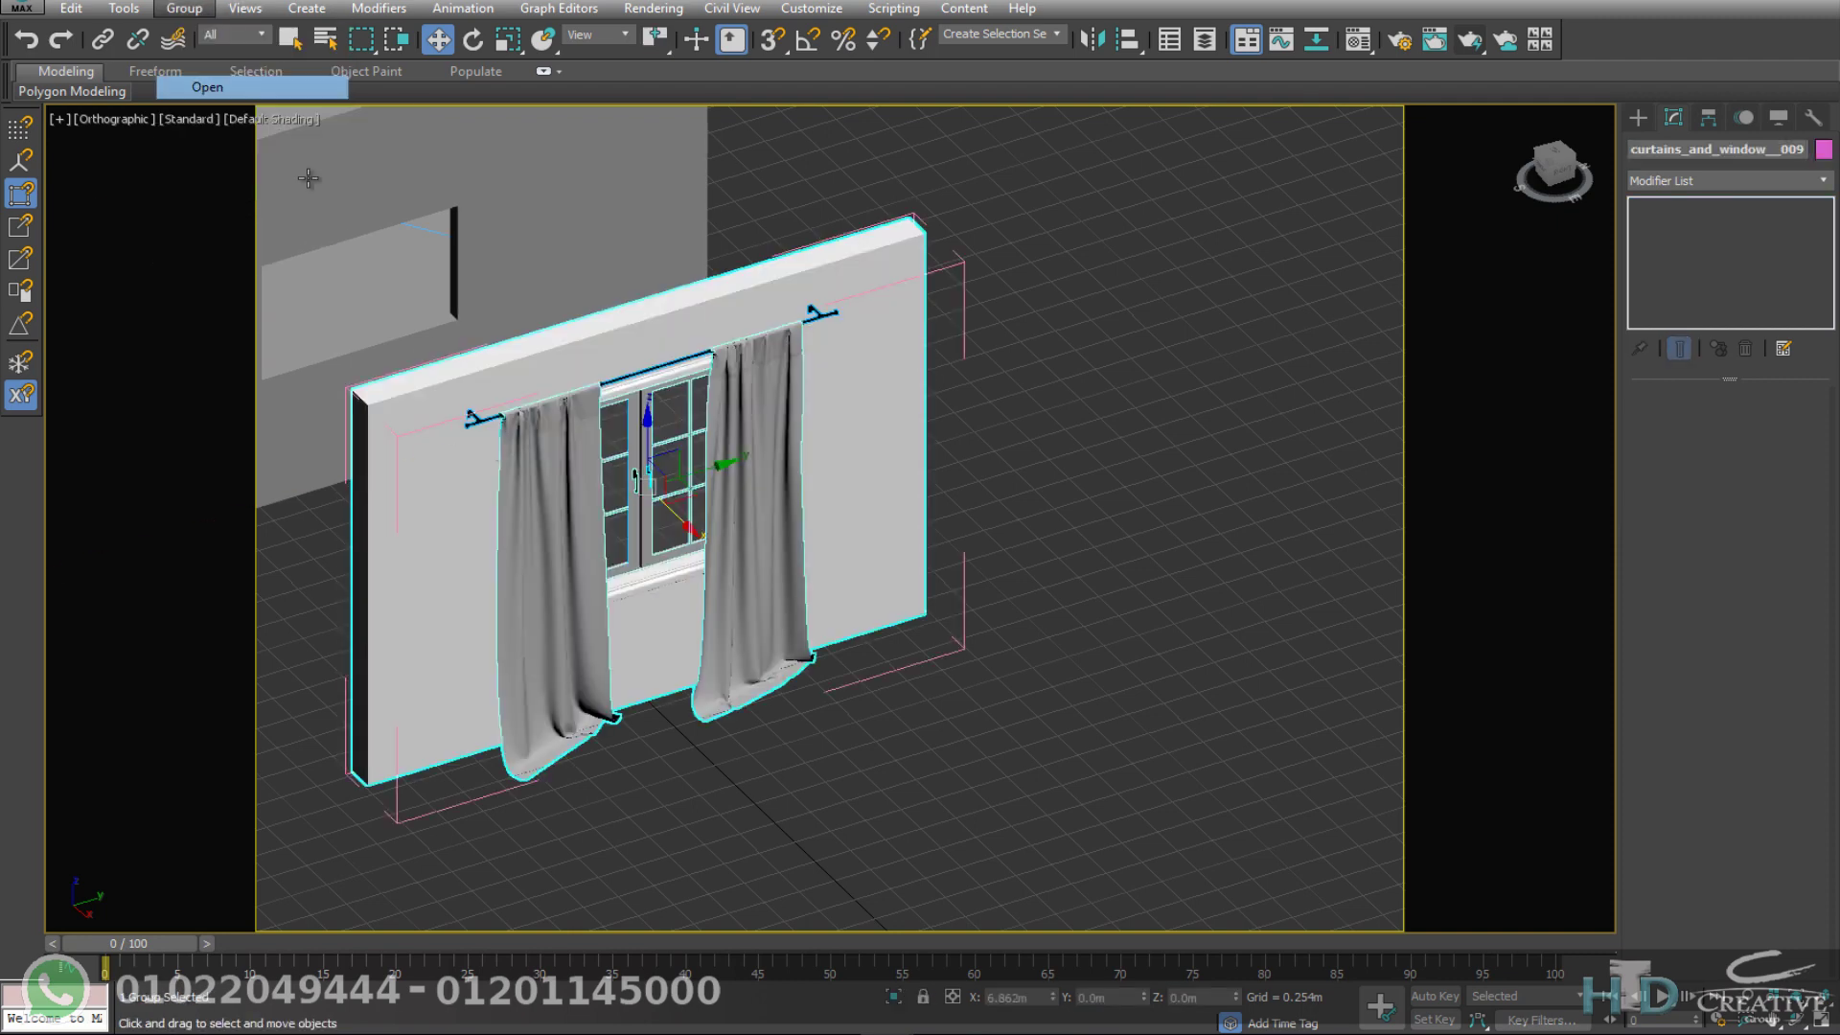
{"action": "left_click", "coordinate": [657, 637]}
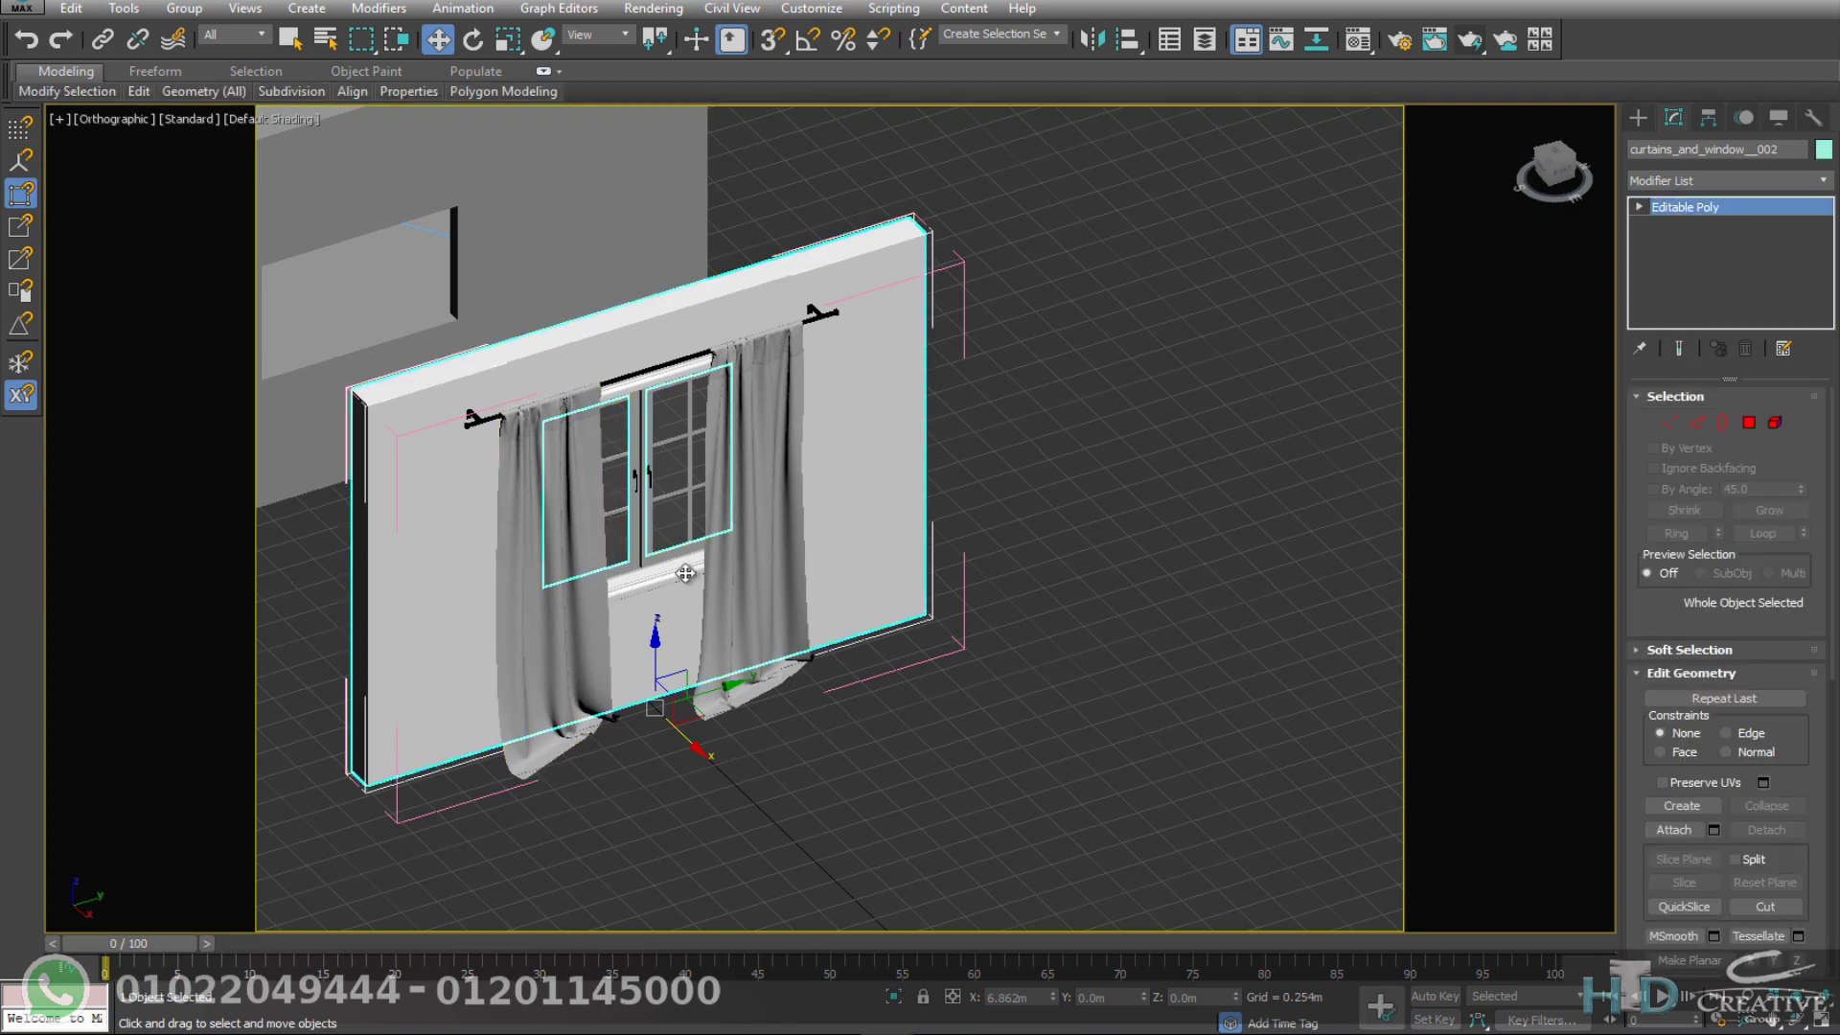
{"action": "key", "text": "Delete"}
Step: Select the group's dummy object and close the curtain group again
{"action": "middle_click_drag", "start_coordinate": [685, 537], "coordinate": [709, 381], "text": "alt"}
{"action": "left_click", "coordinate": [709, 388]}
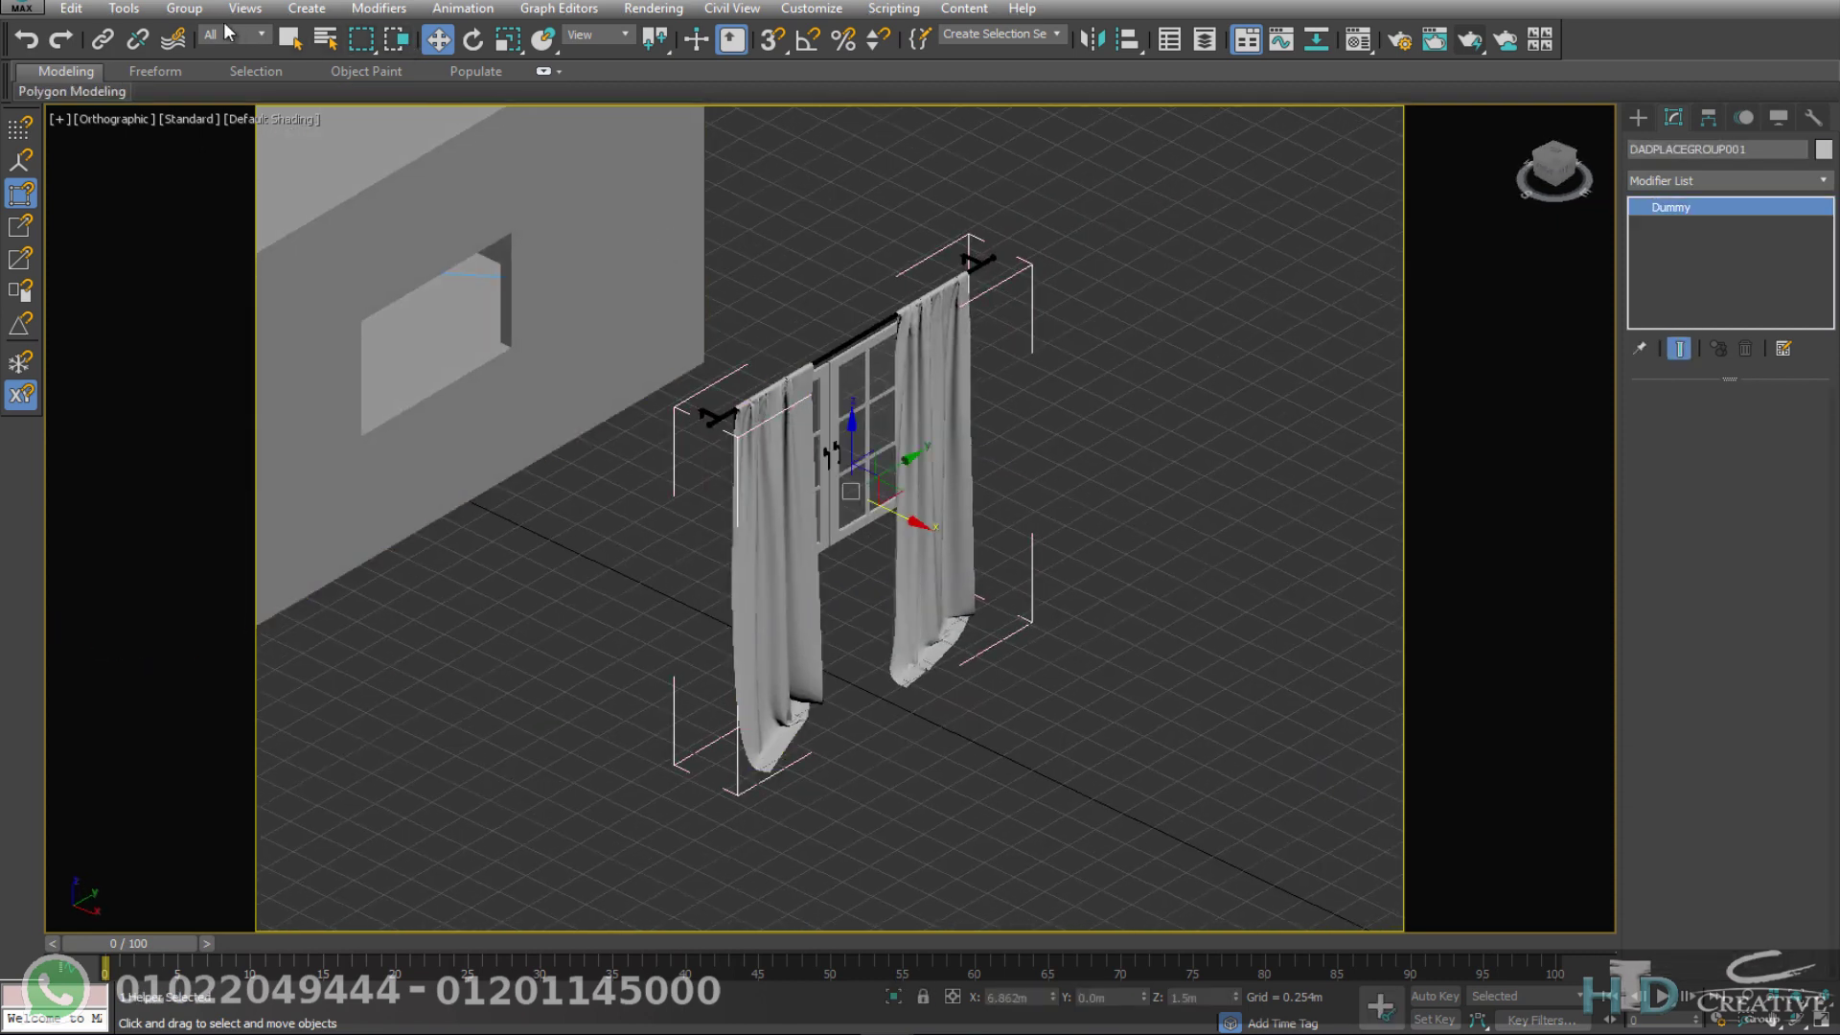
{"action": "left_click", "coordinate": [184, 8]}
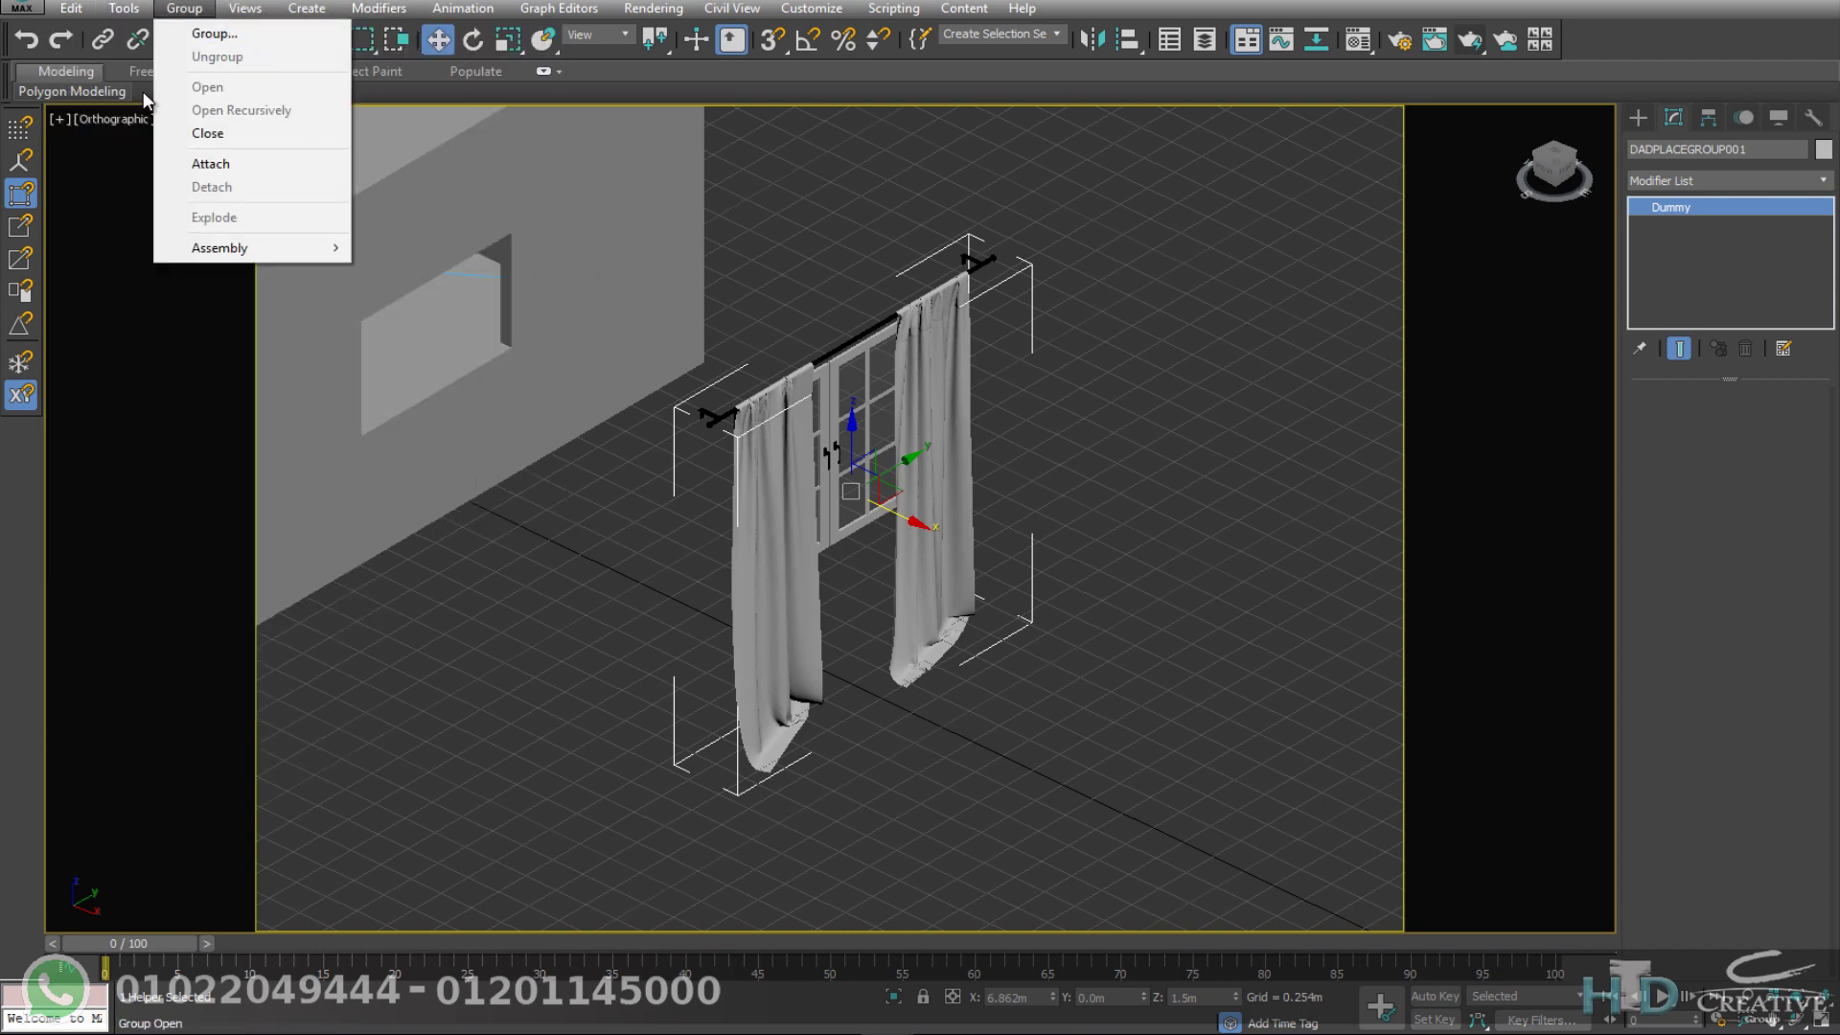
{"action": "left_click", "coordinate": [208, 133]}
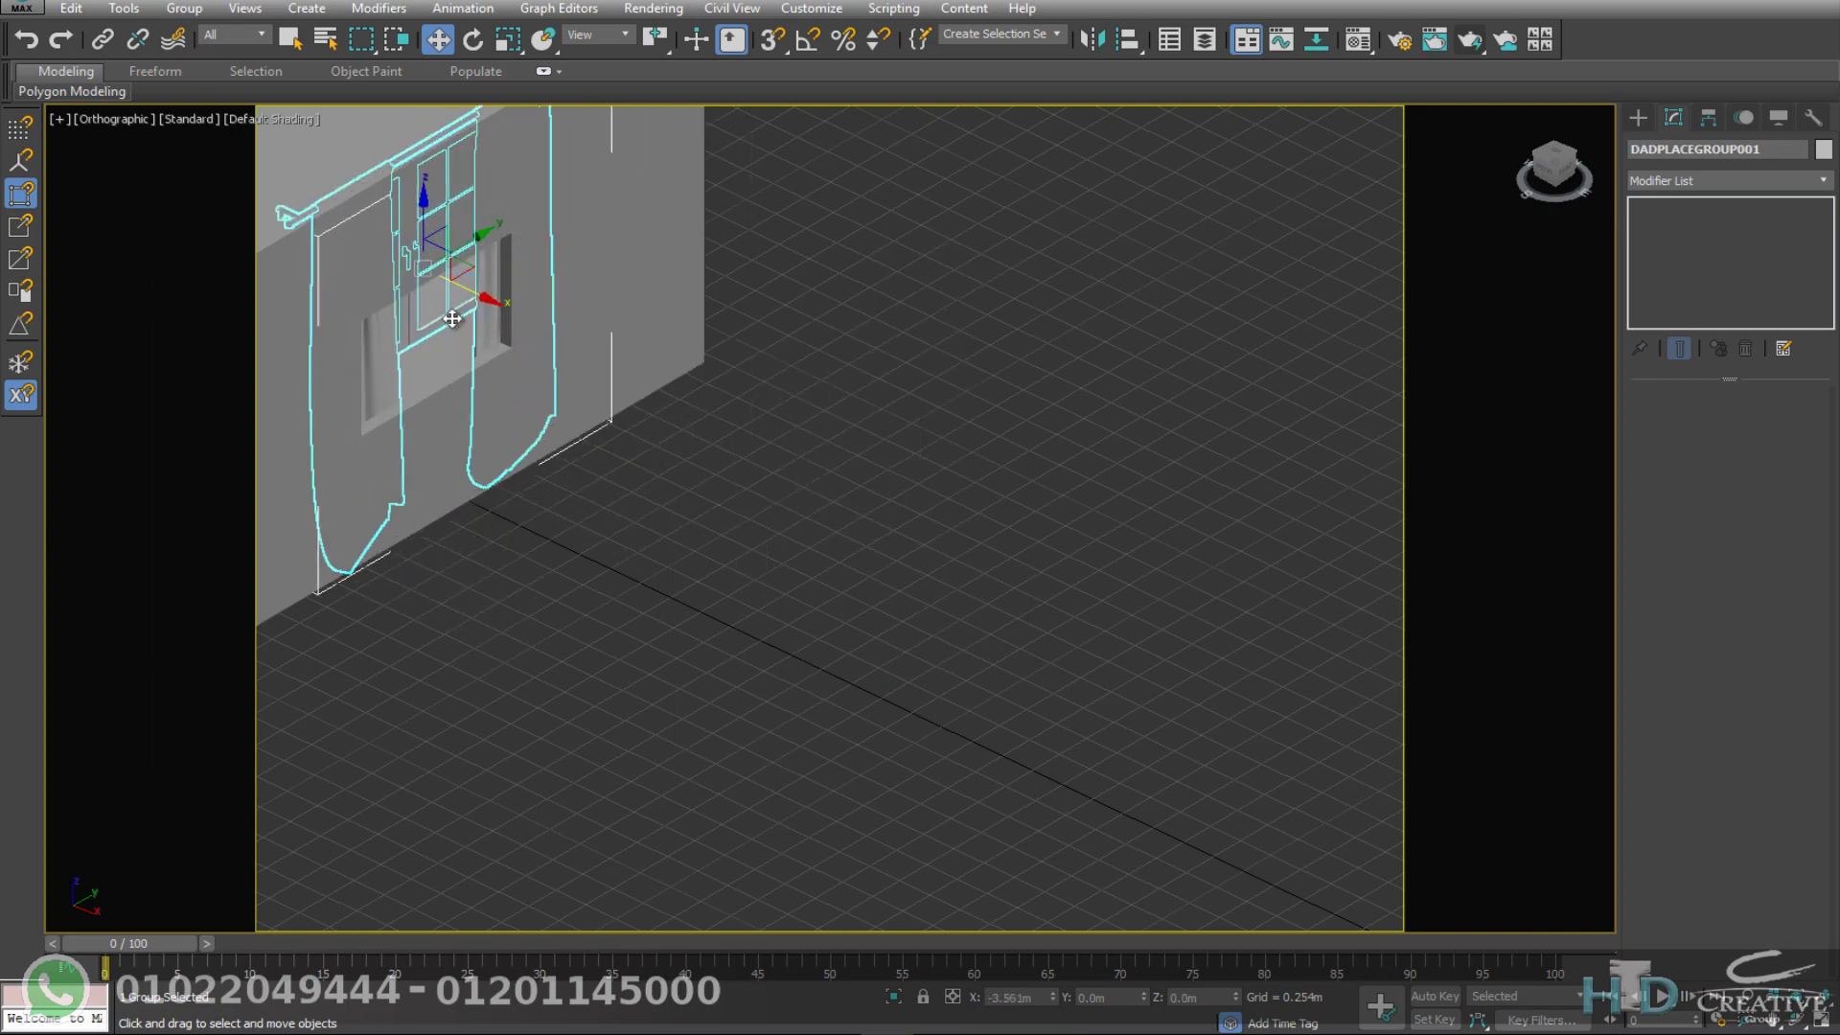
Step: Rotate the curtain group to face the room and move it against the wall in Top view
{"action": "left_click_drag", "start_coordinate": [890, 488], "coordinate": [393, 247]}
{"action": "scroll", "coordinate": [706, 341], "scroll_direction": "up", "scroll_amount": 3}
{"action": "key", "text": "c"}
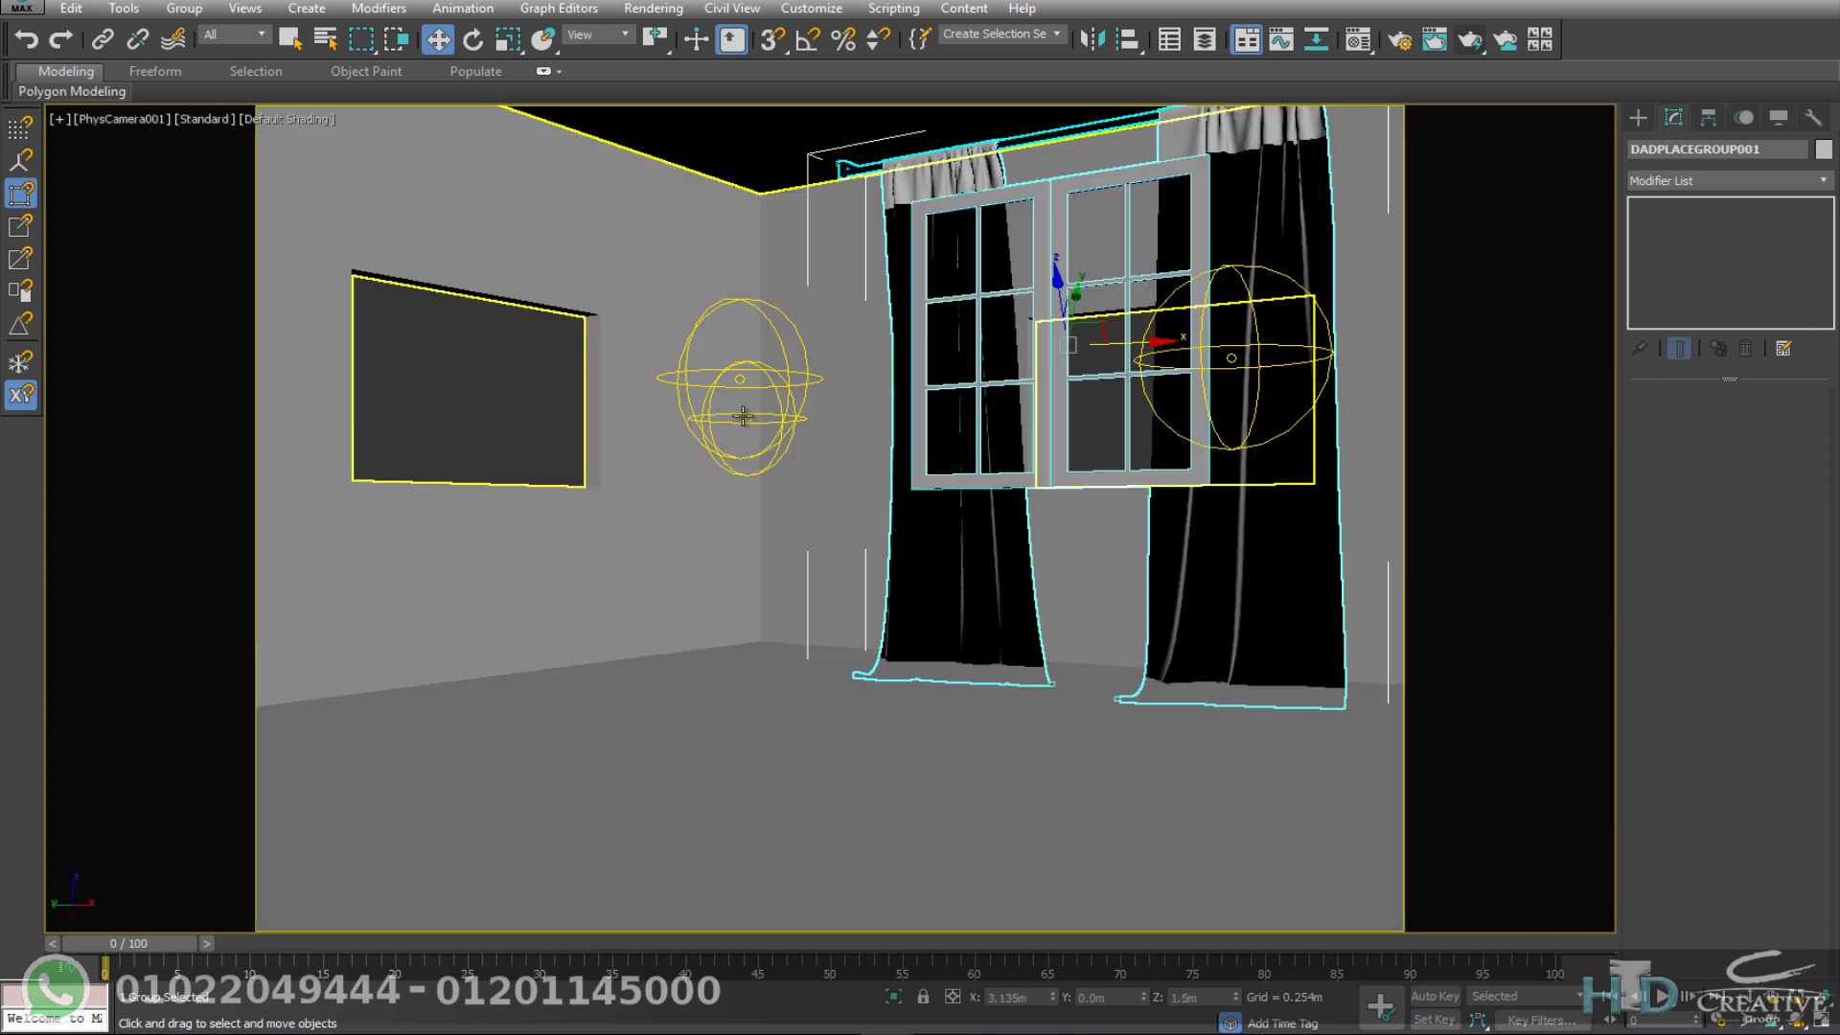
{"action": "key", "text": "e"}
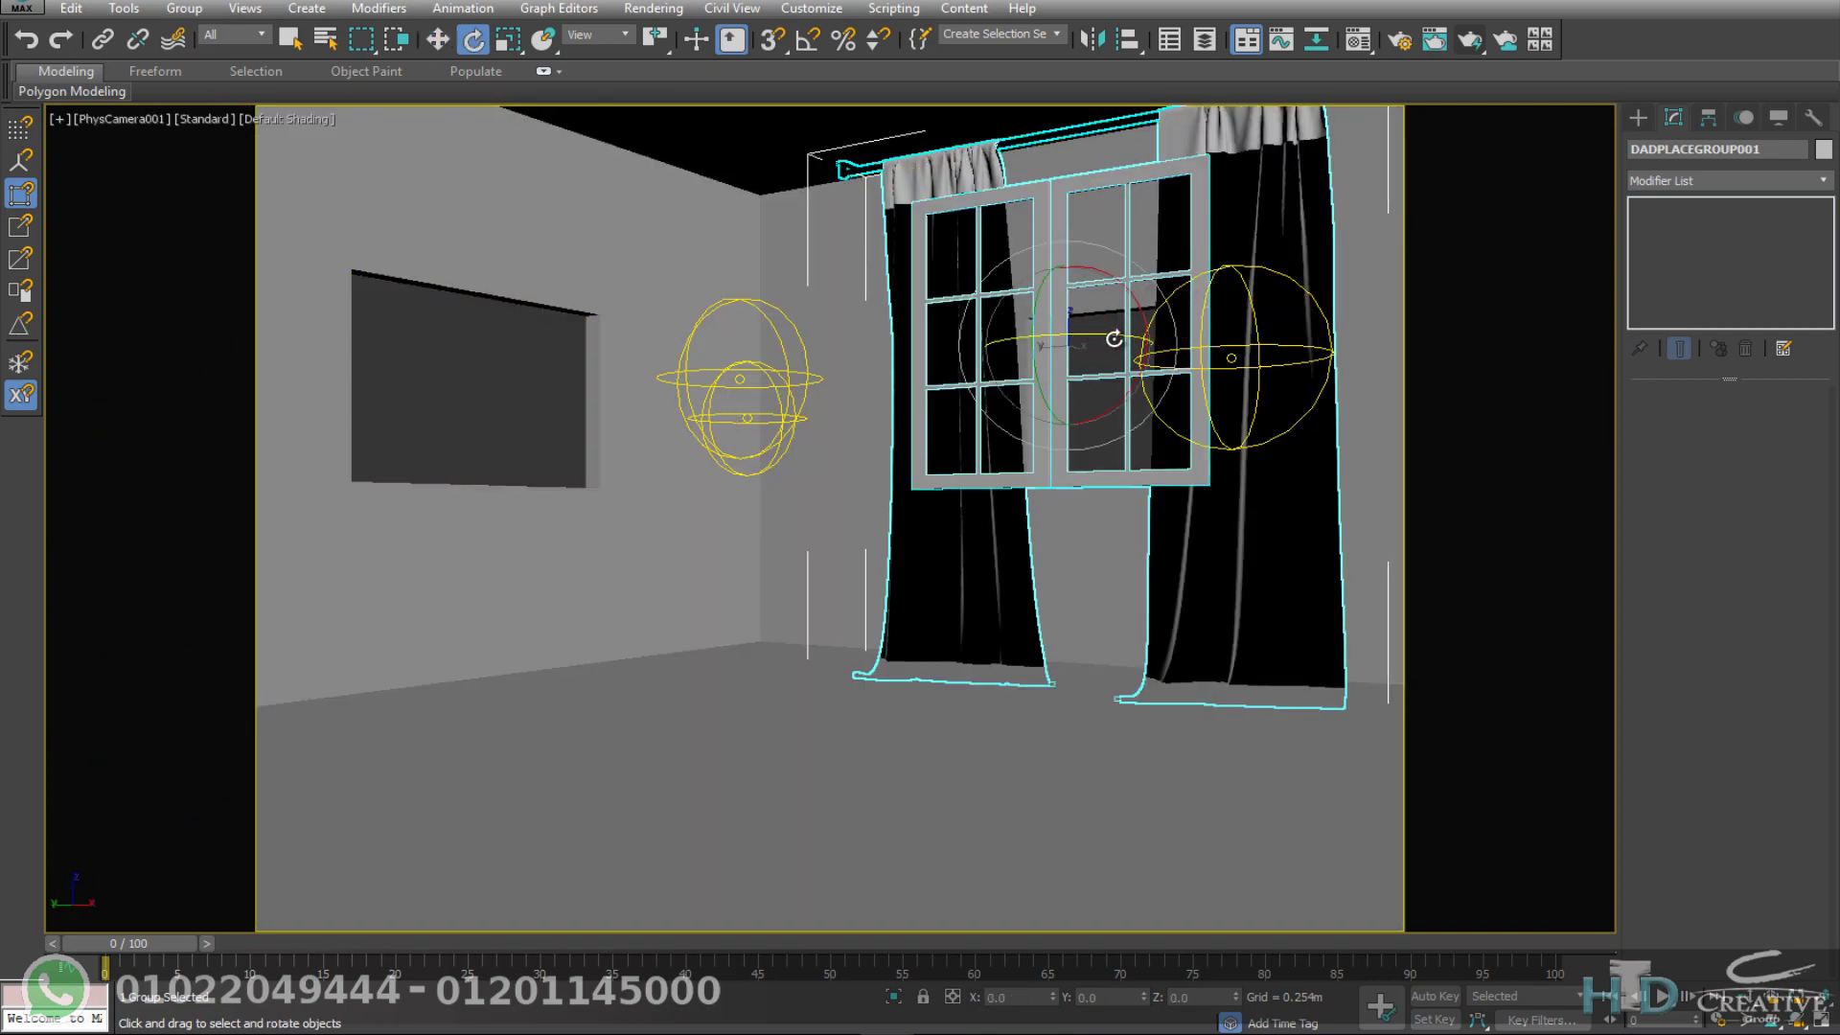
{"action": "left_click_drag", "start_coordinate": [1113, 339], "coordinate": [1011, 336]}
{"action": "key", "text": "a"}
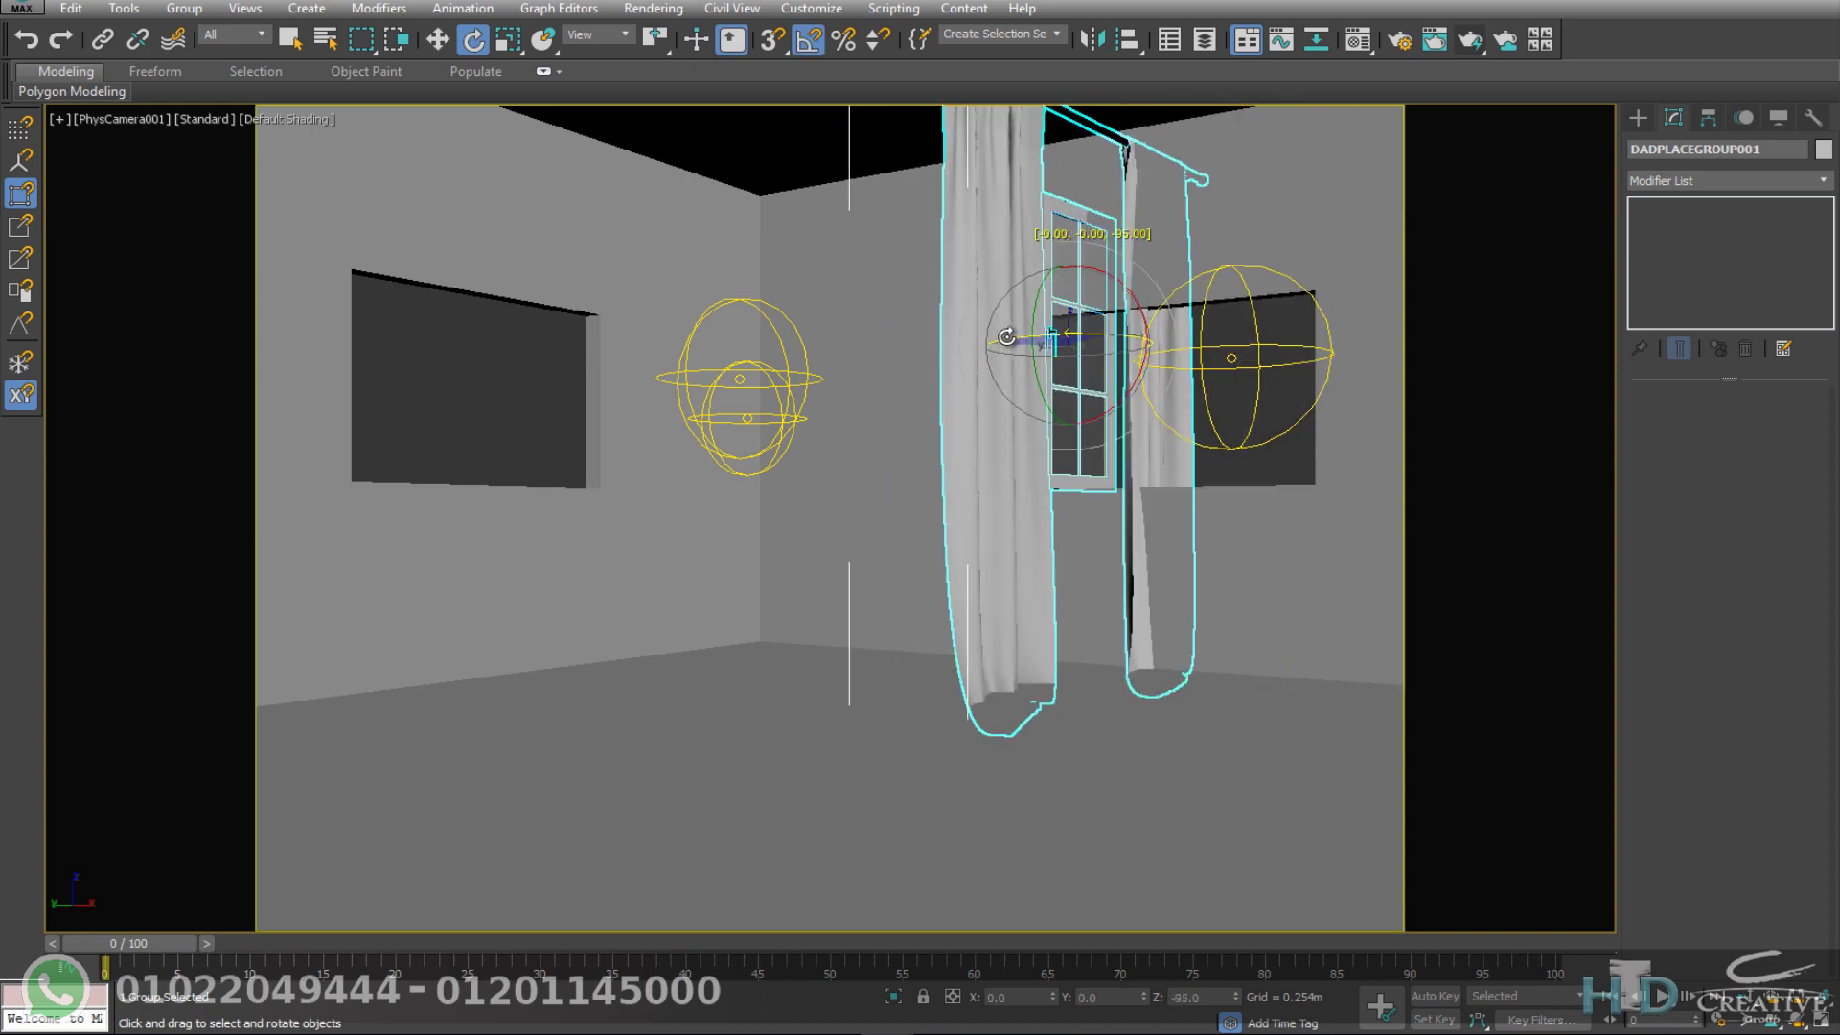
{"action": "key", "text": "t"}
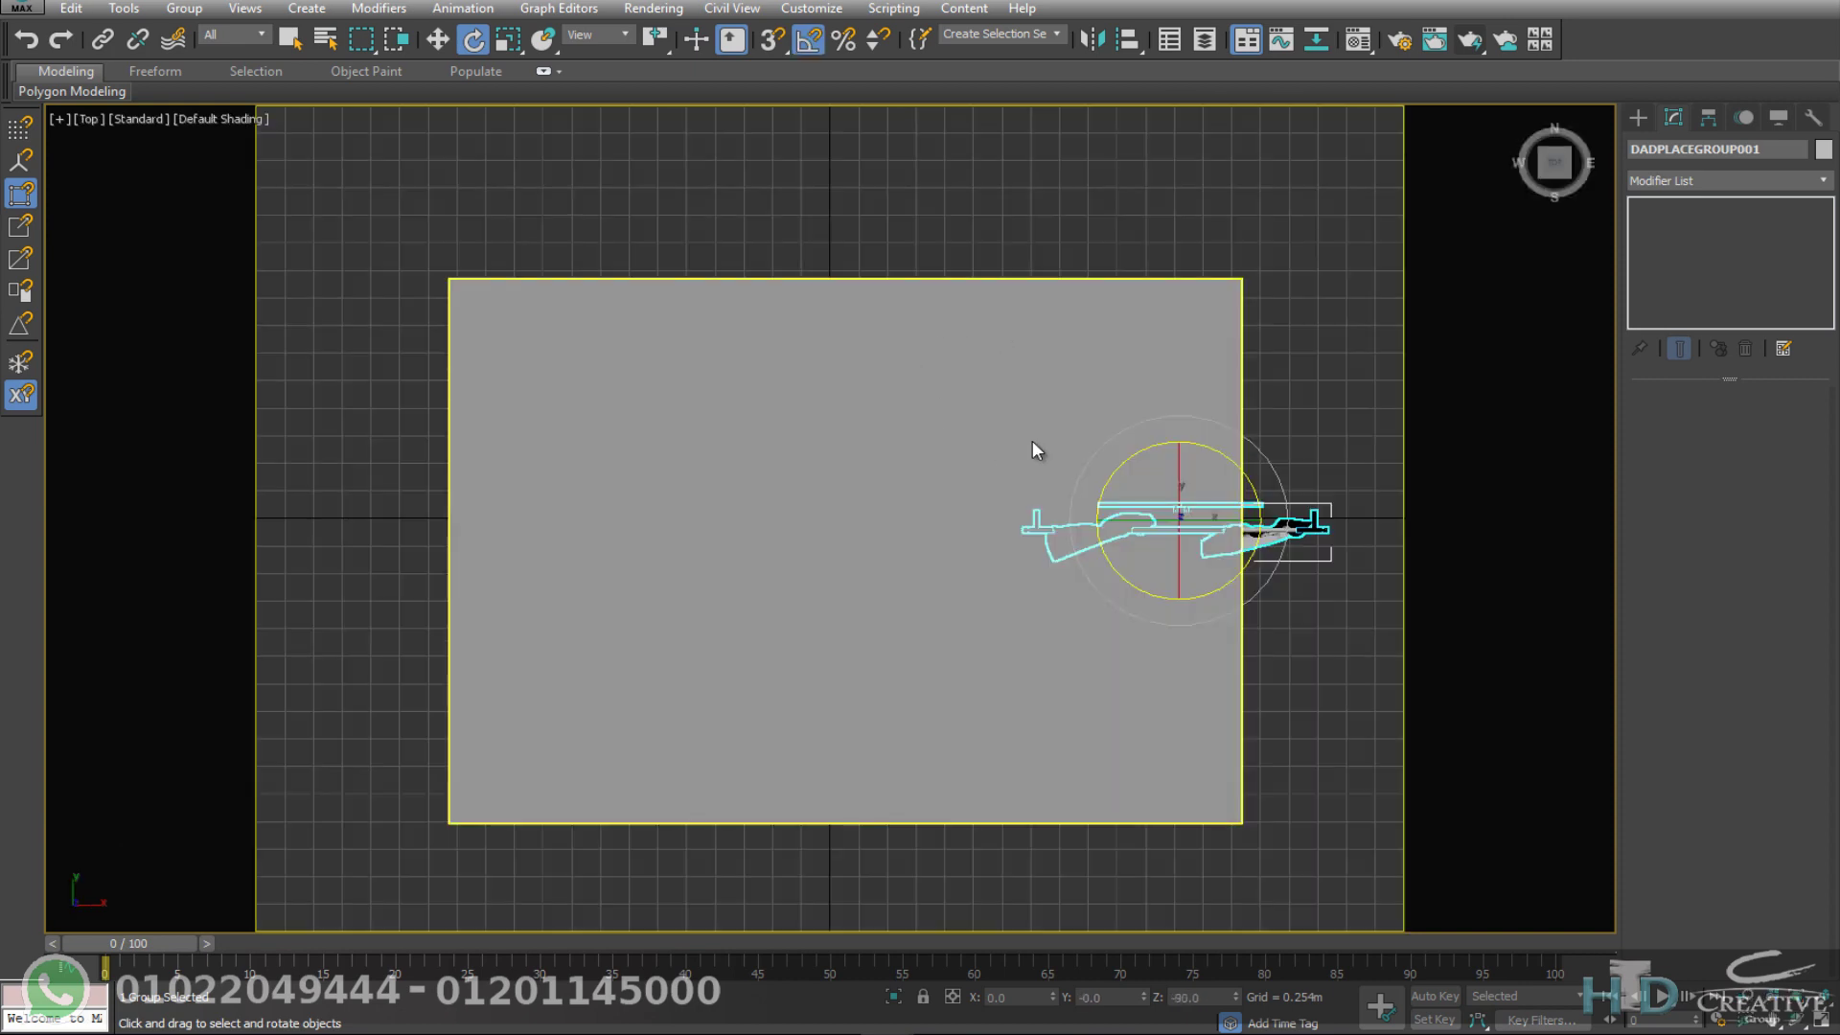
{"action": "key", "text": "F3"}
{"action": "key", "text": "w"}
{"action": "mouse_move", "coordinate": [1205, 474]}
{"action": "left_mouse_down"}
{"action": "mouse_move", "coordinate": [1030, 288]}
{"action": "mouse_move", "coordinate": [982, 299]}
{"action": "left_mouse_up"}
{"action": "scroll", "coordinate": [1027, 280], "scroll_direction": "up", "scroll_amount": 3}
{"action": "scroll", "coordinate": [966, 329], "scroll_direction": "up", "scroll_amount": 2}
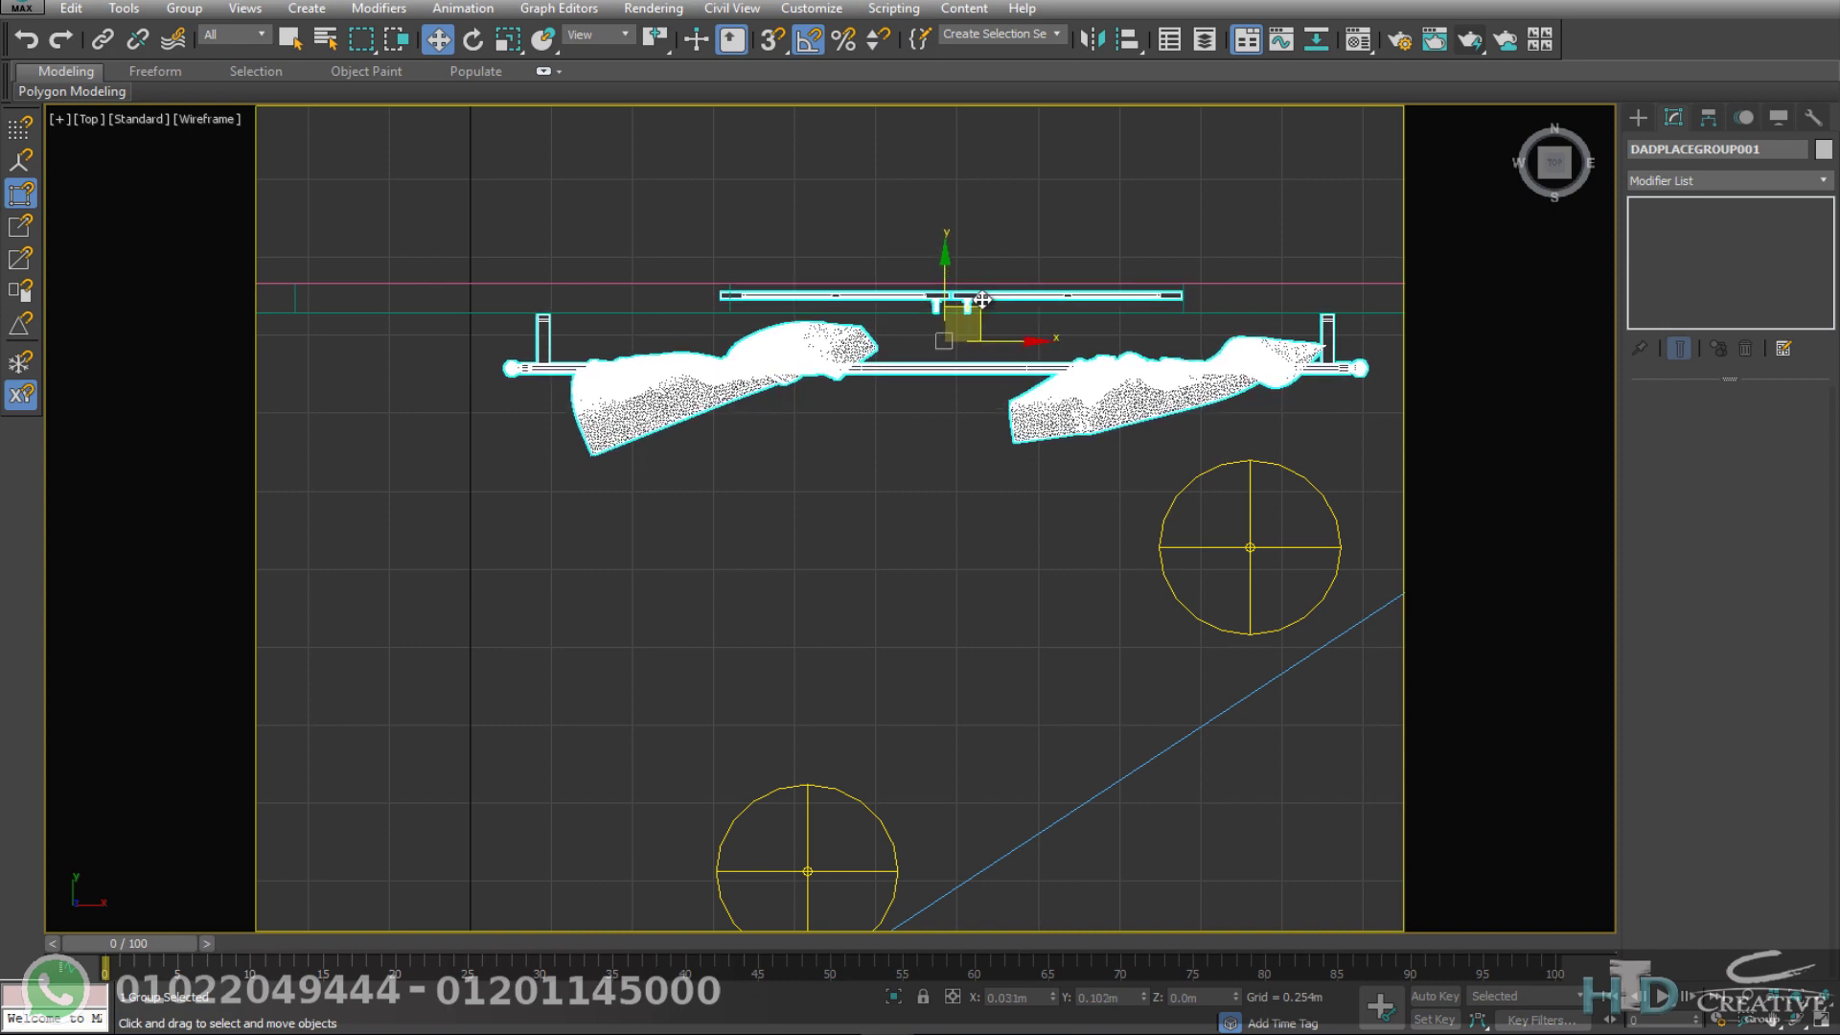
Step: Check the placement in the shaded camera view and raise the curtain group
{"action": "key", "text": "c"}
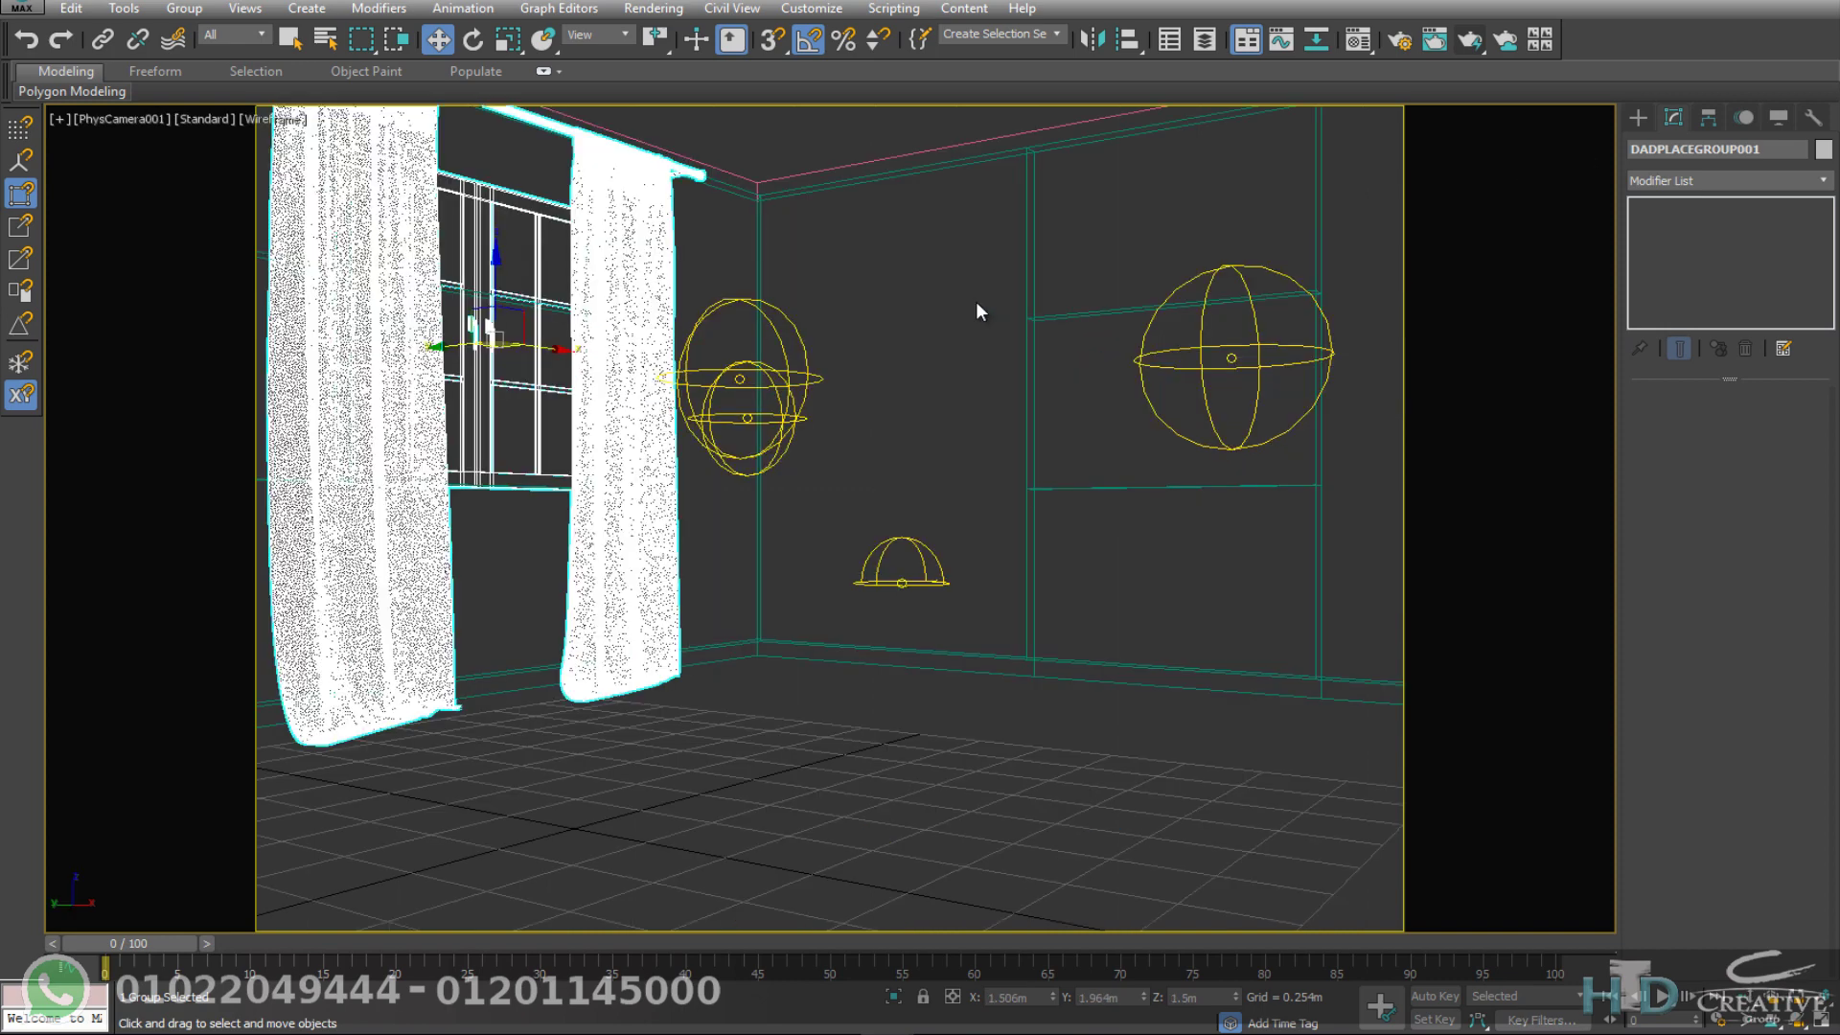
{"action": "key", "text": "t"}
{"action": "key", "text": "F3"}
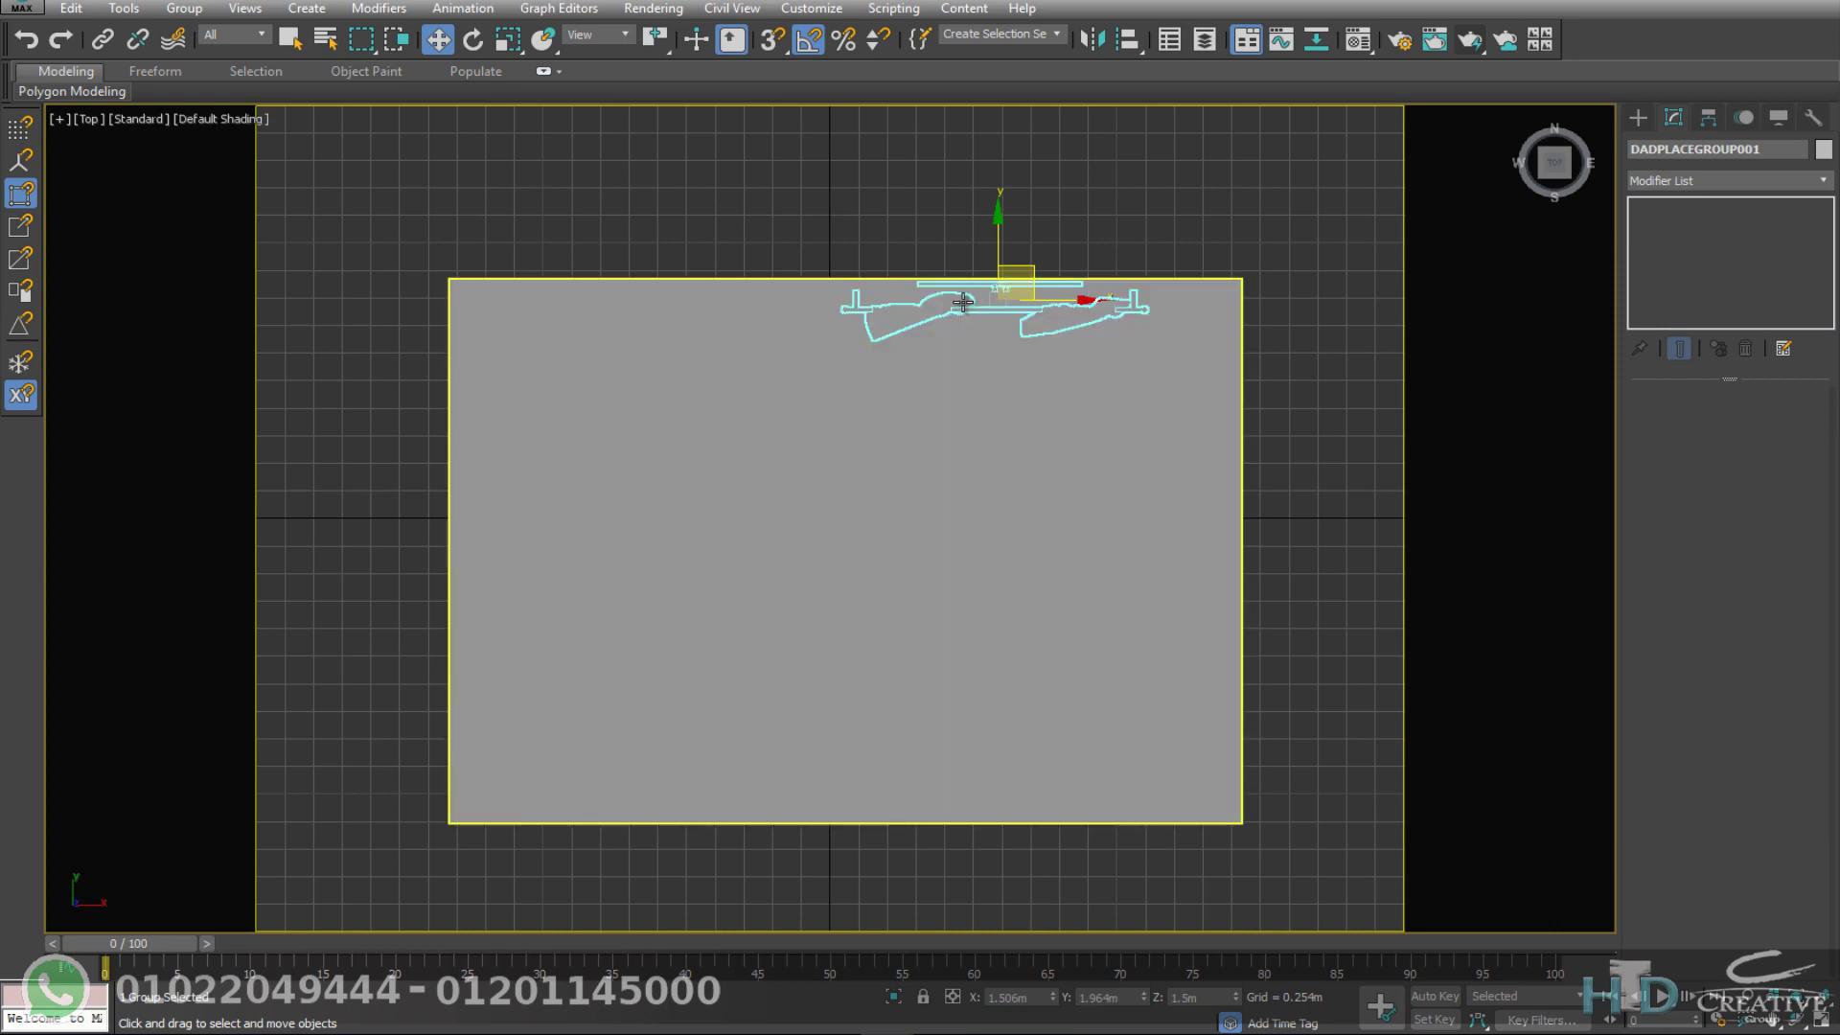
{"action": "key", "text": "F3"}
{"action": "key", "text": "c"}
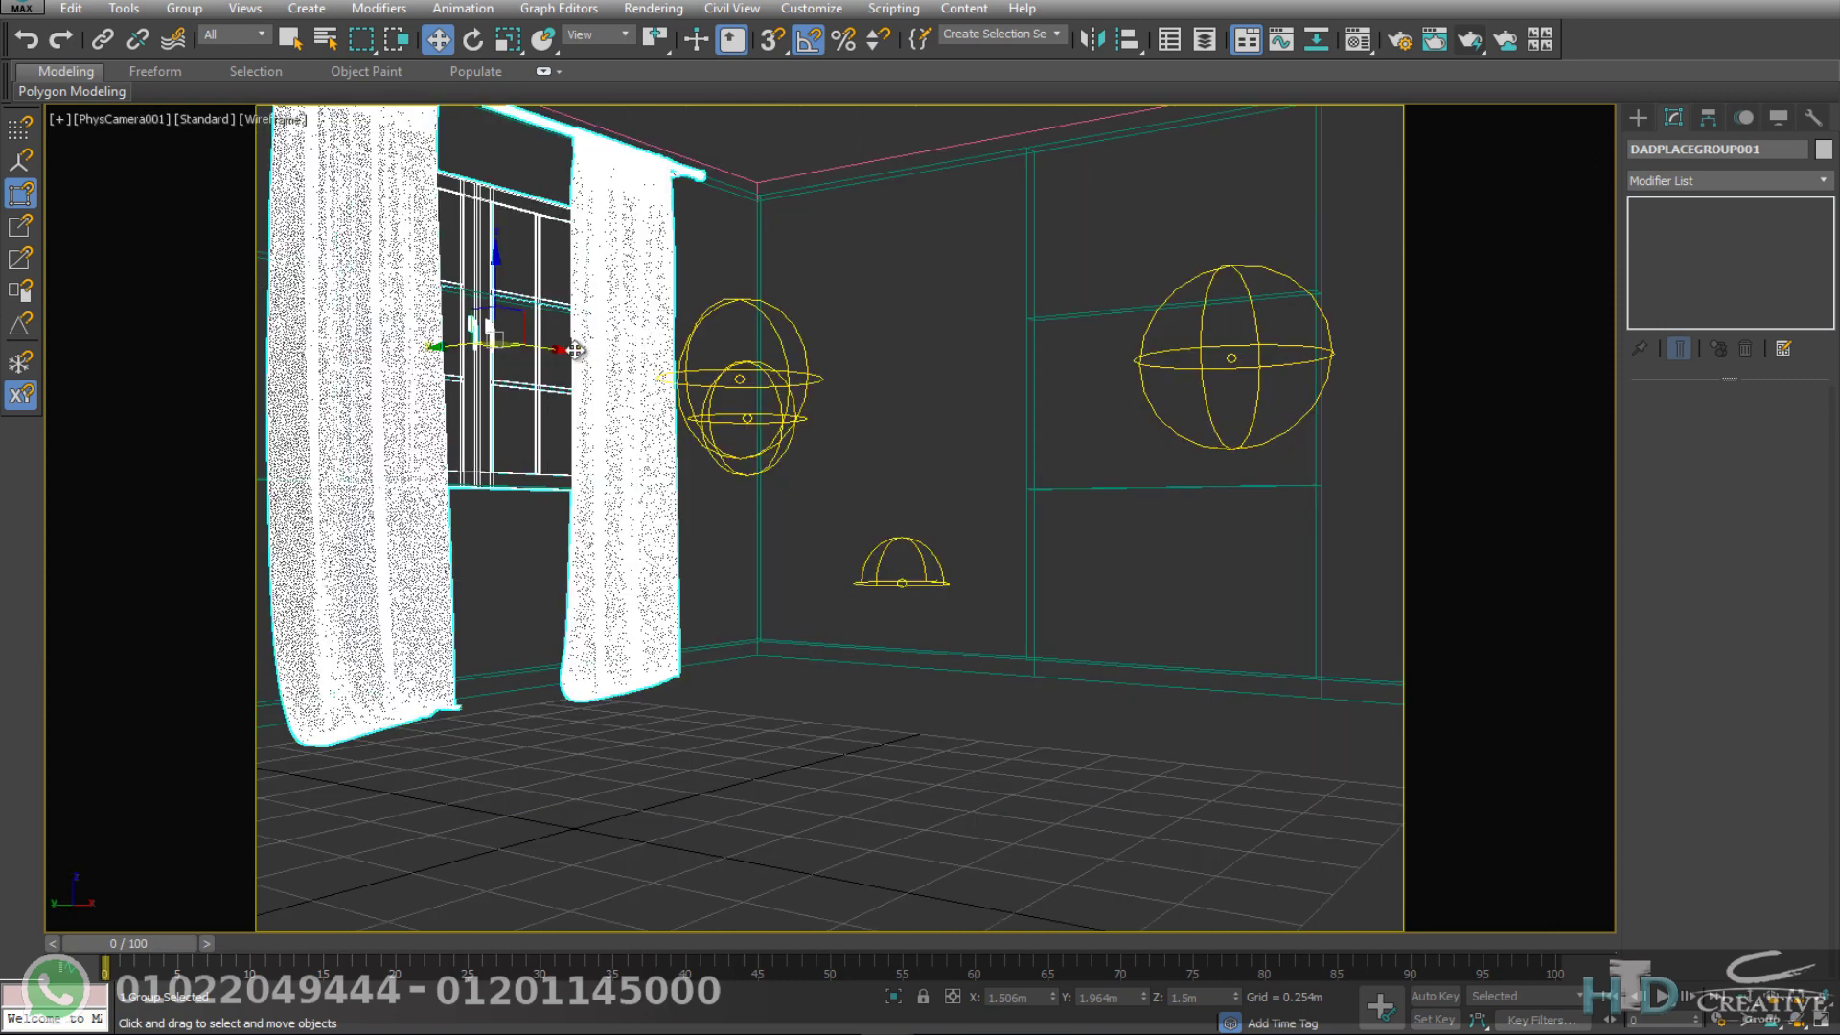
{"action": "key", "text": "F3"}
{"action": "key", "text": "r"}
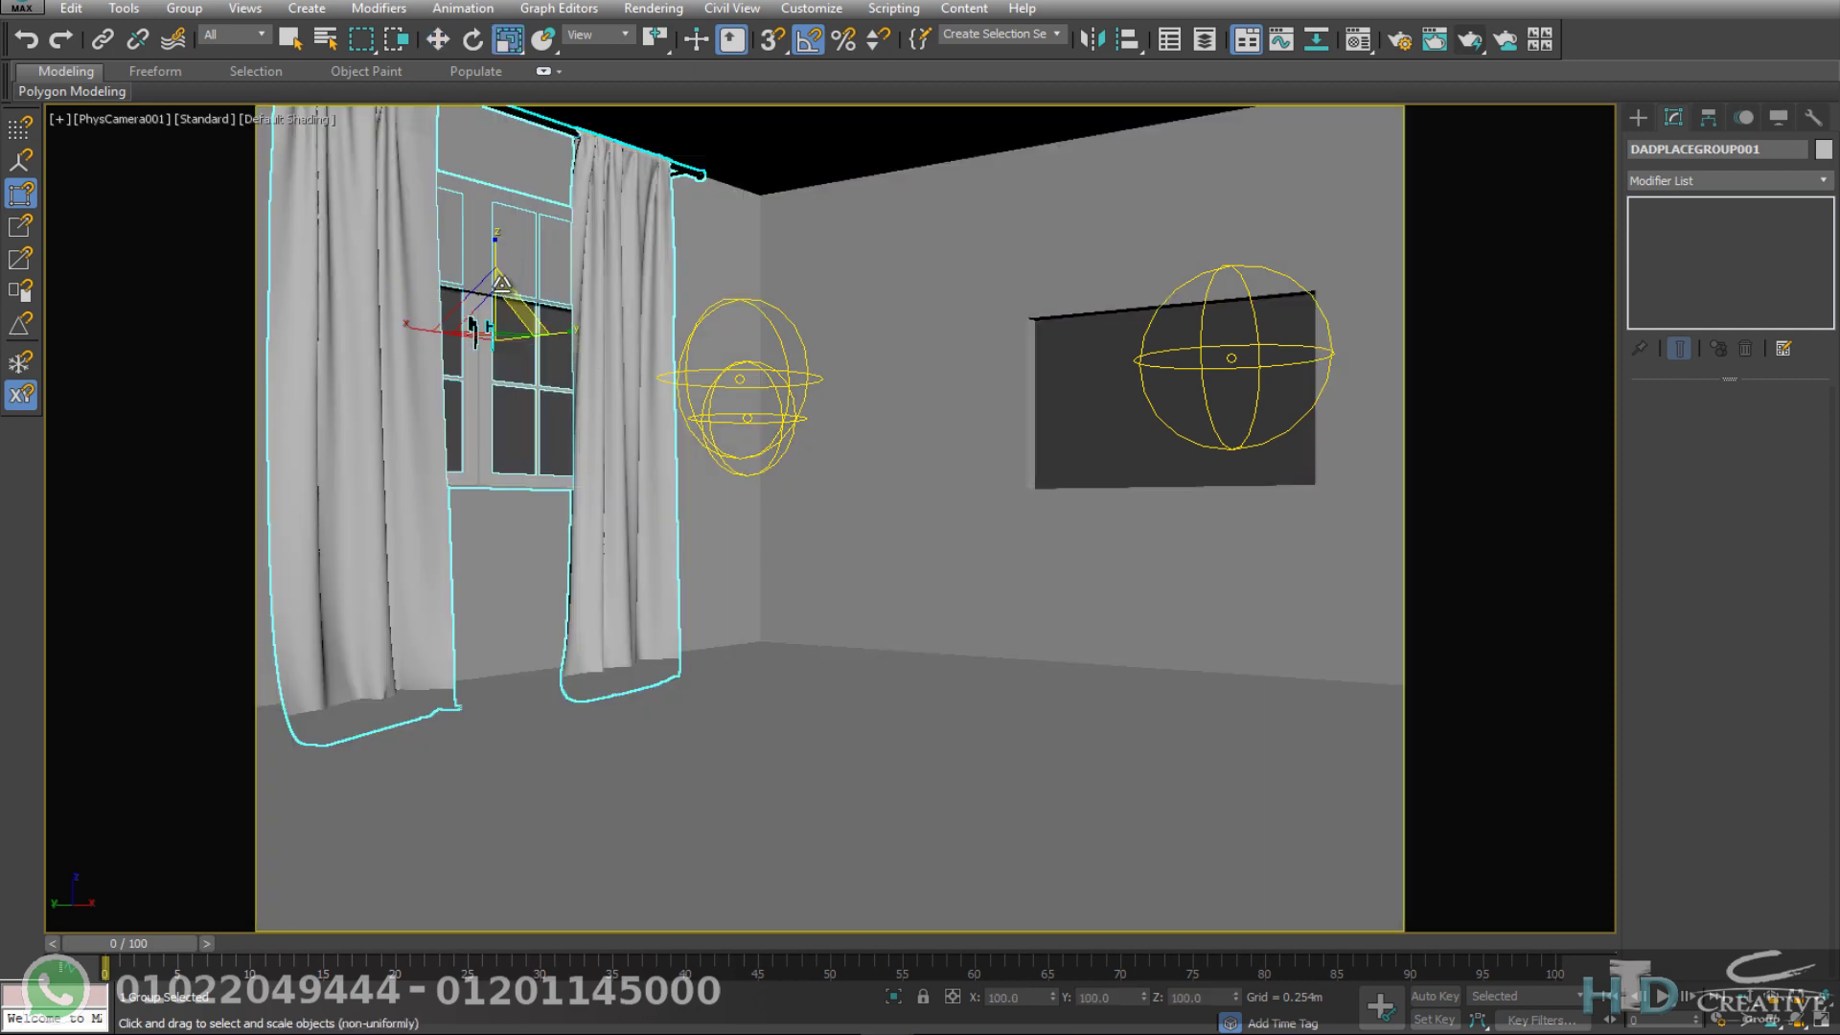
{"action": "key", "text": "w"}
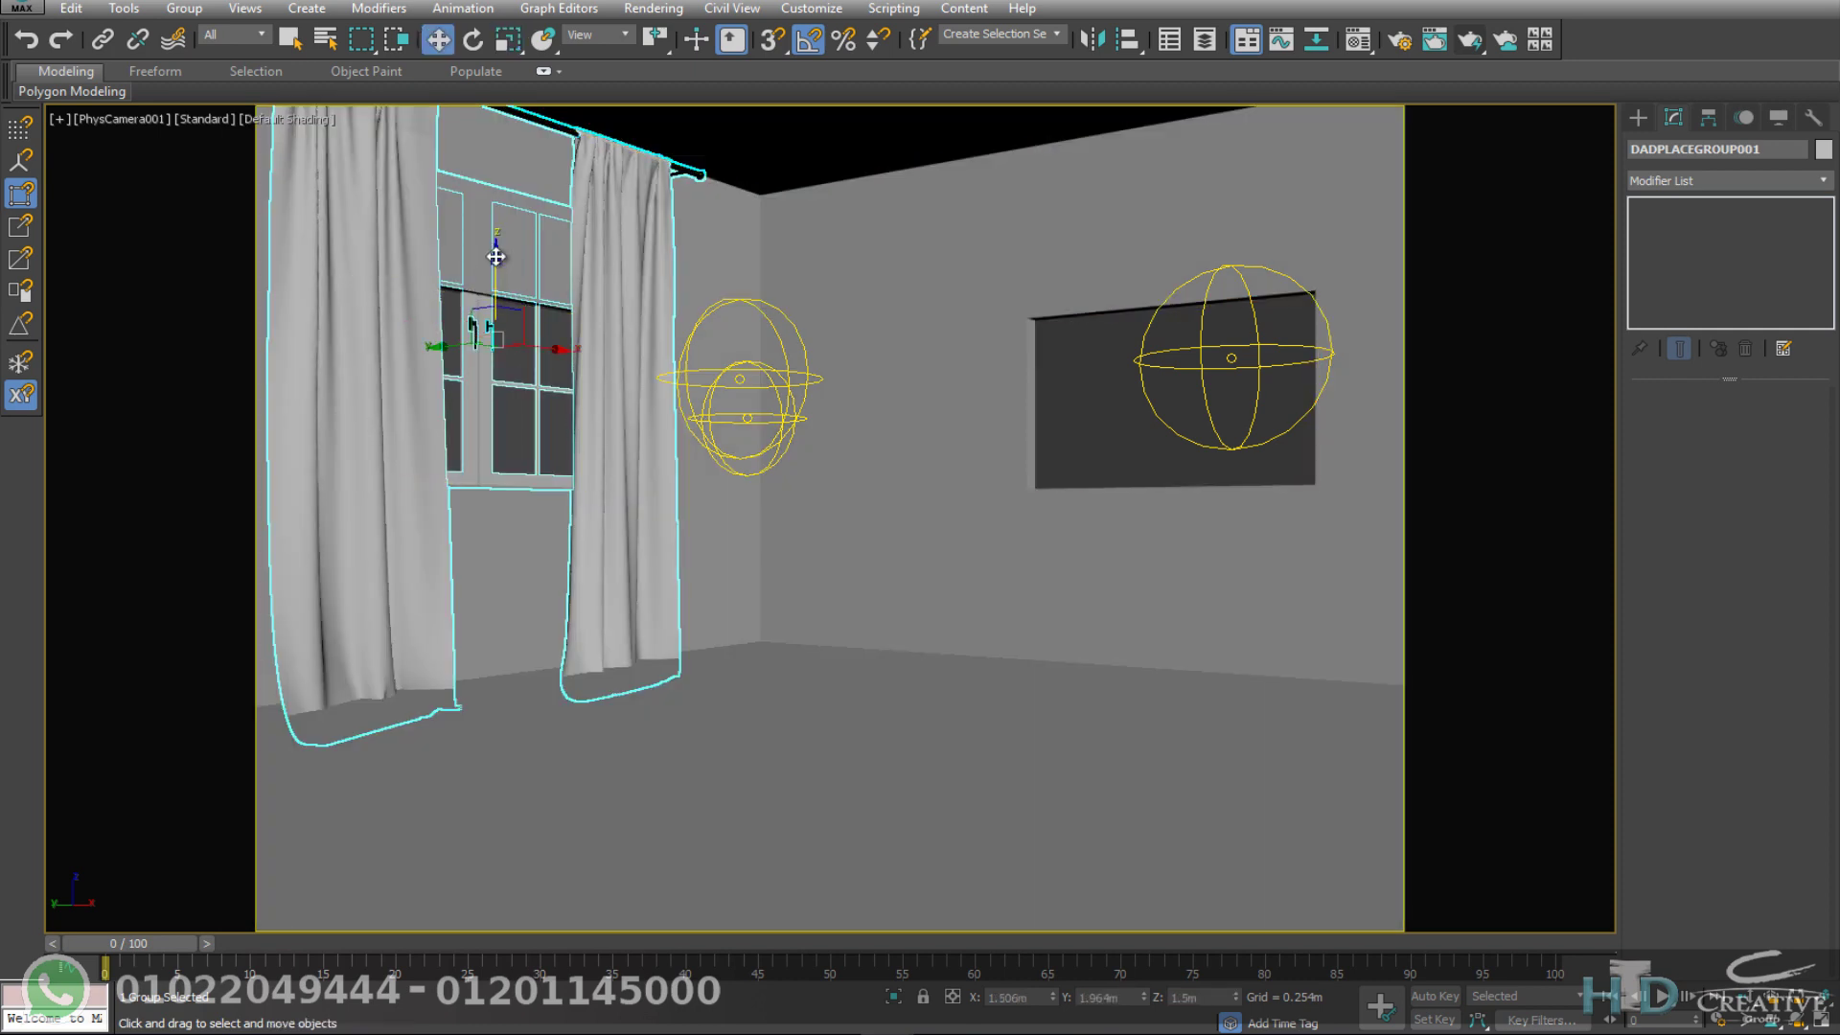
{"action": "left_click_drag", "start_coordinate": [495, 256], "coordinate": [496, 223]}
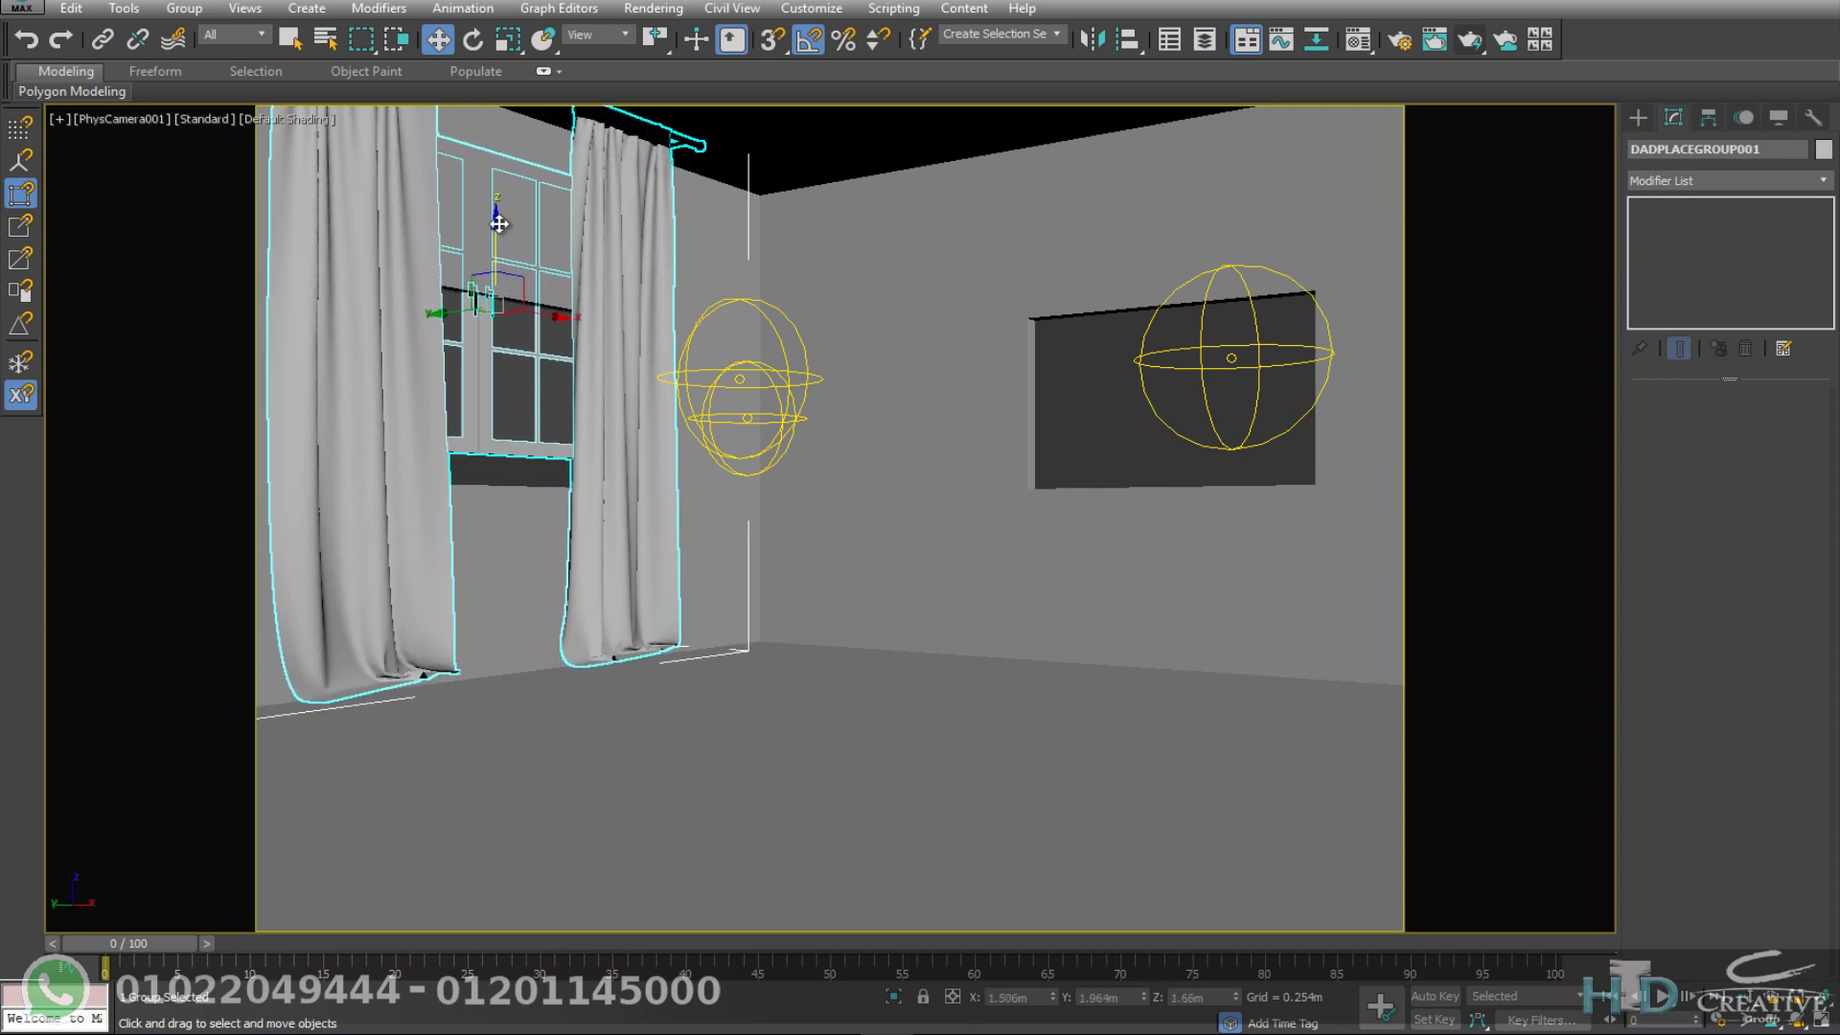
Step: Scale the curtains vertically and lower the group slightly so they reach the floor
{"action": "key", "text": "r"}
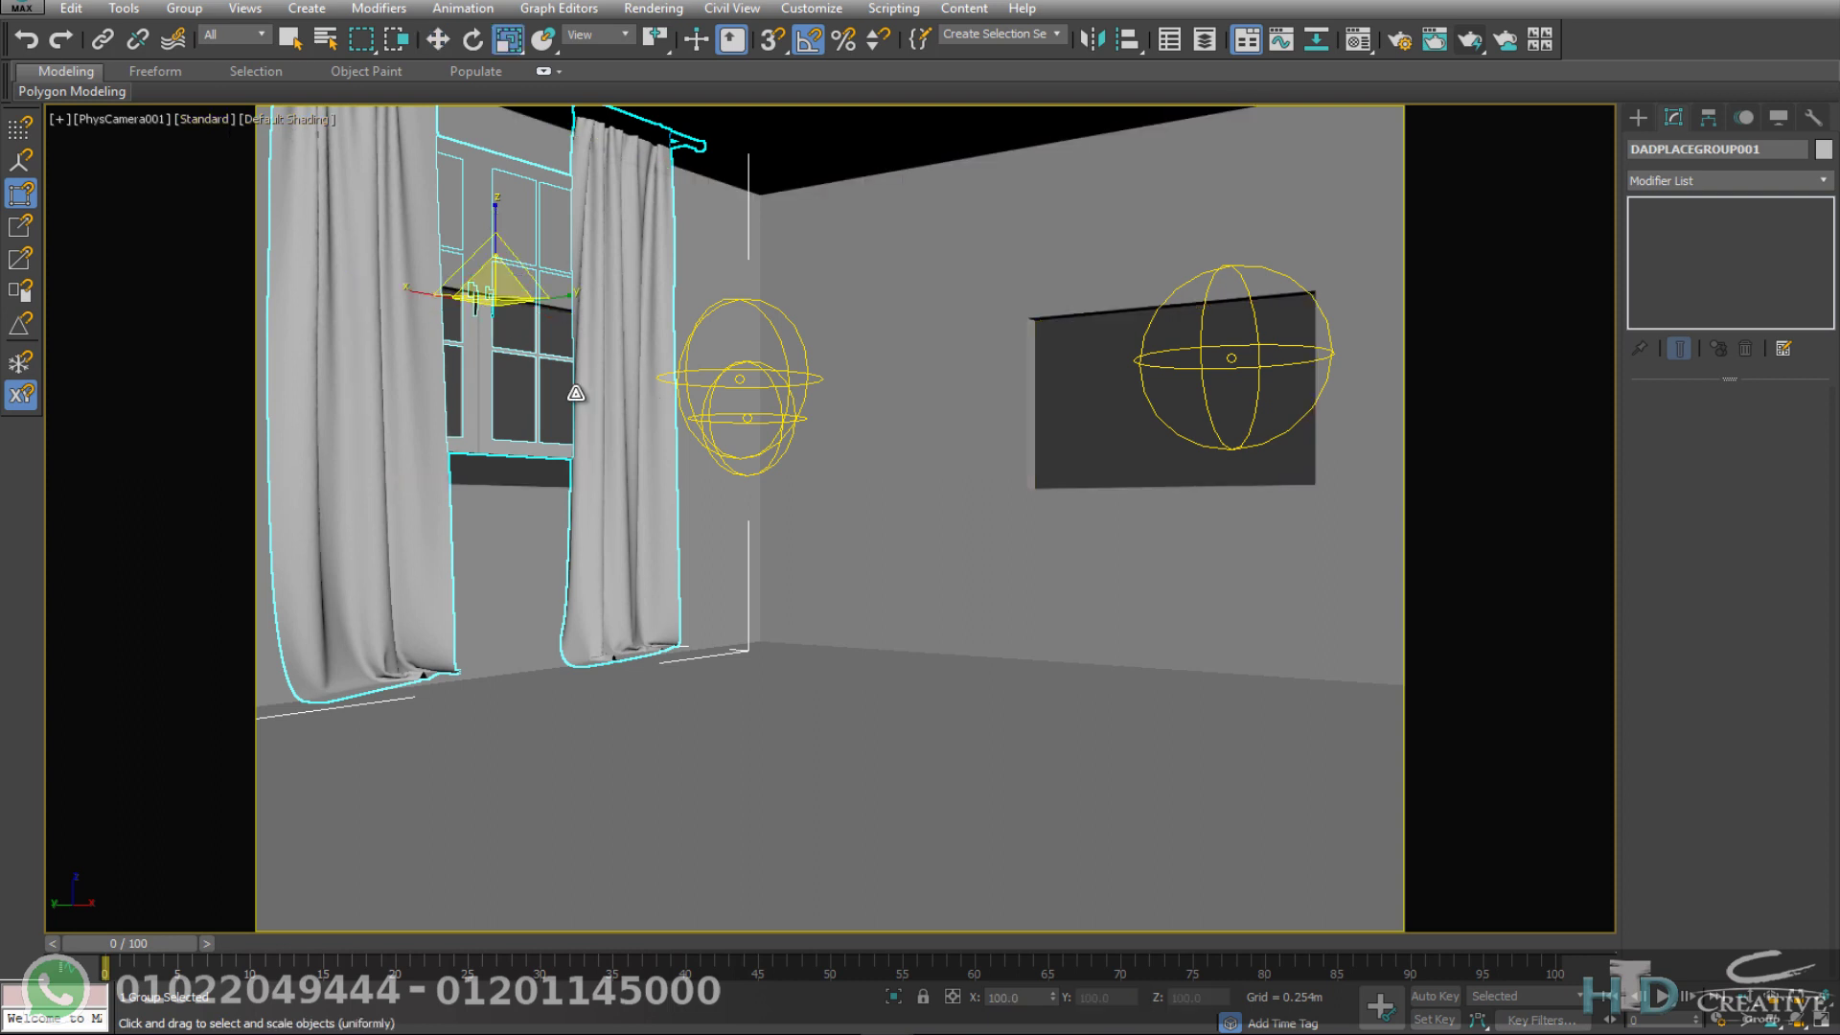
{"action": "mouse_move", "coordinate": [495, 221]}
{"action": "left_mouse_down"}
{"action": "mouse_move", "coordinate": [495, 275]}
{"action": "mouse_move", "coordinate": [497, 252]}
{"action": "left_mouse_up"}
{"action": "key", "text": "w"}
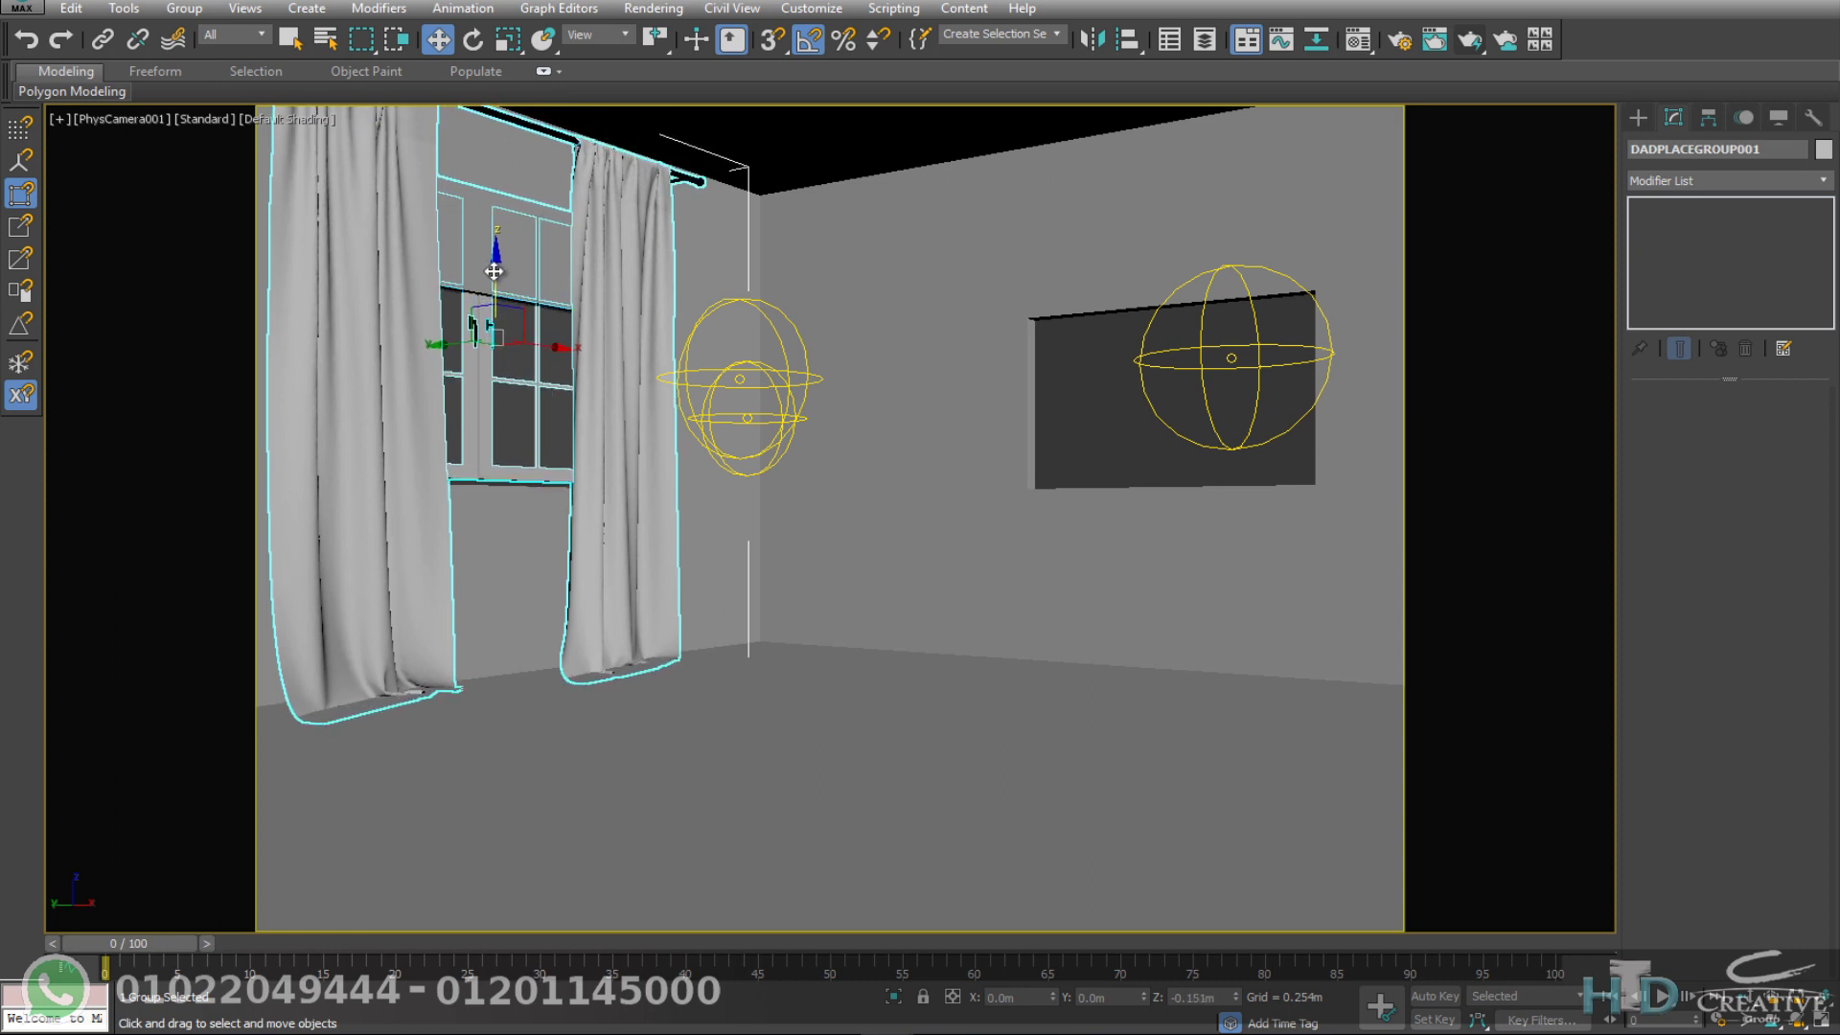
{"action": "key", "text": "r"}
{"action": "left_click_drag", "start_coordinate": [473, 326], "coordinate": [495, 272]}
{"action": "key", "text": "w"}
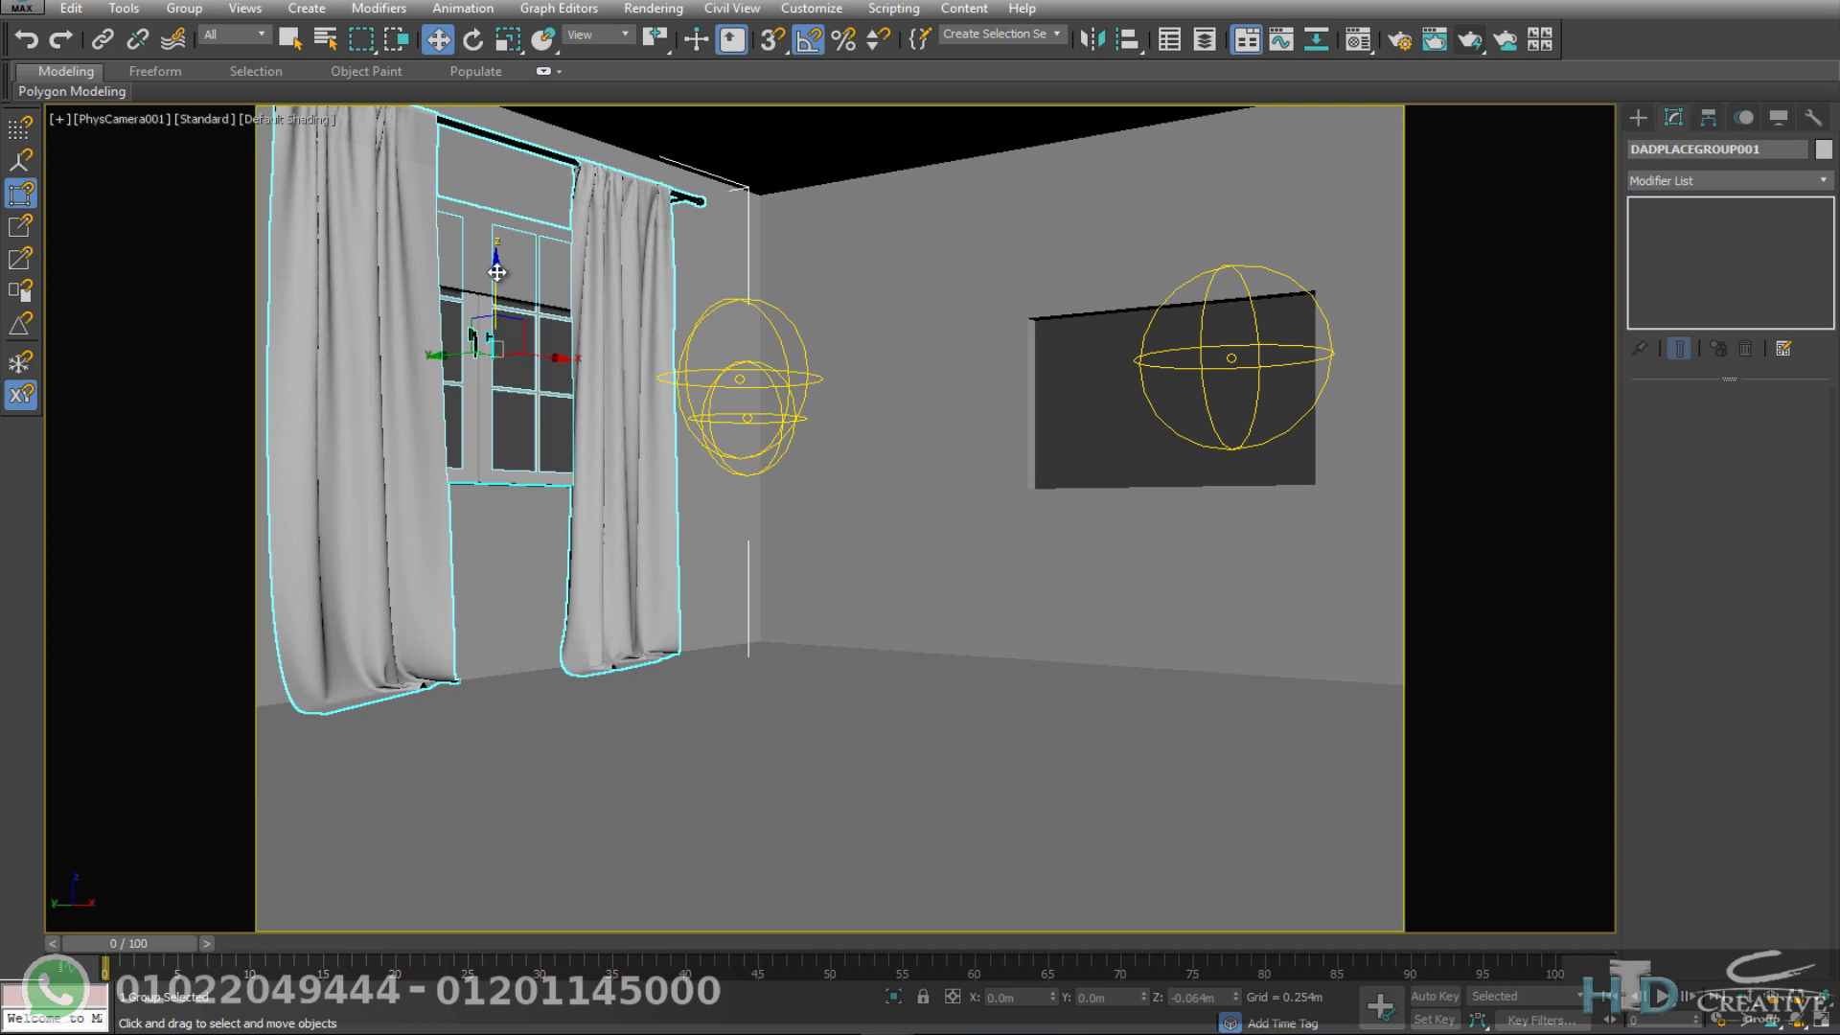
{"action": "left_click_drag", "start_coordinate": [496, 272], "coordinate": [501, 275]}
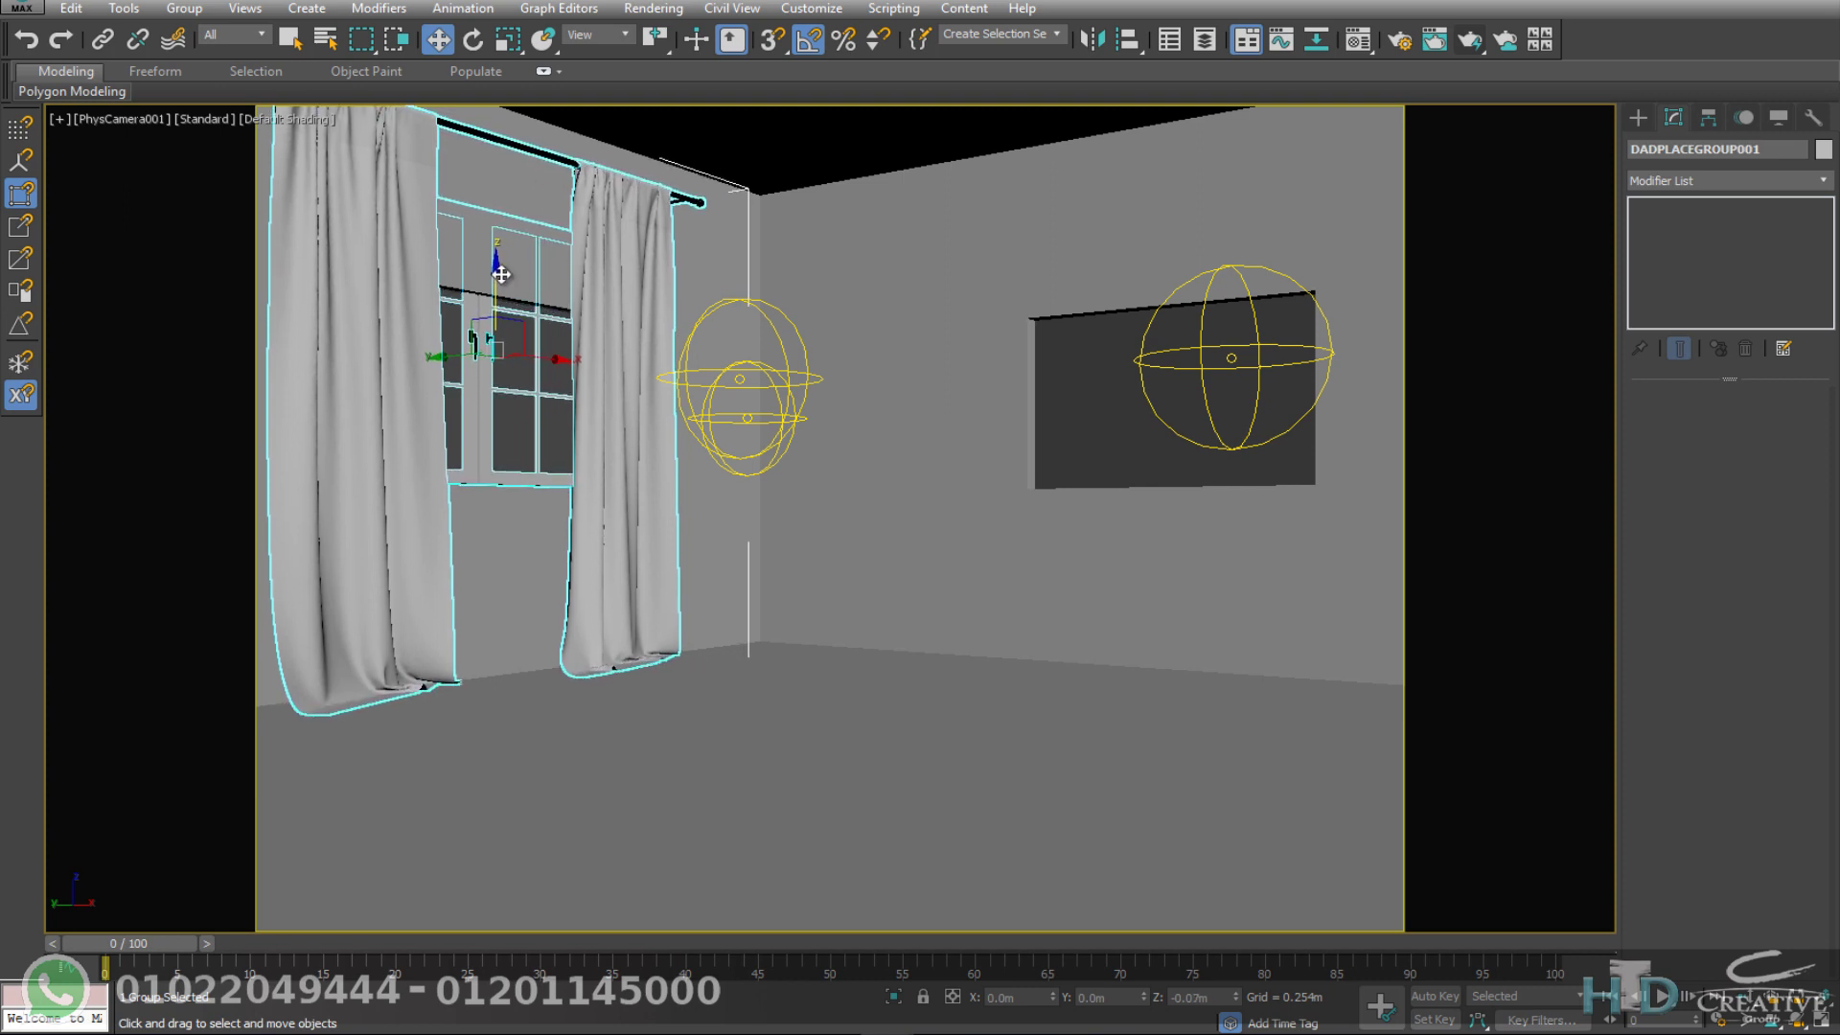
Step: Select the room box Box001 and switch to the Front view
{"action": "left_click", "coordinate": [529, 274]}
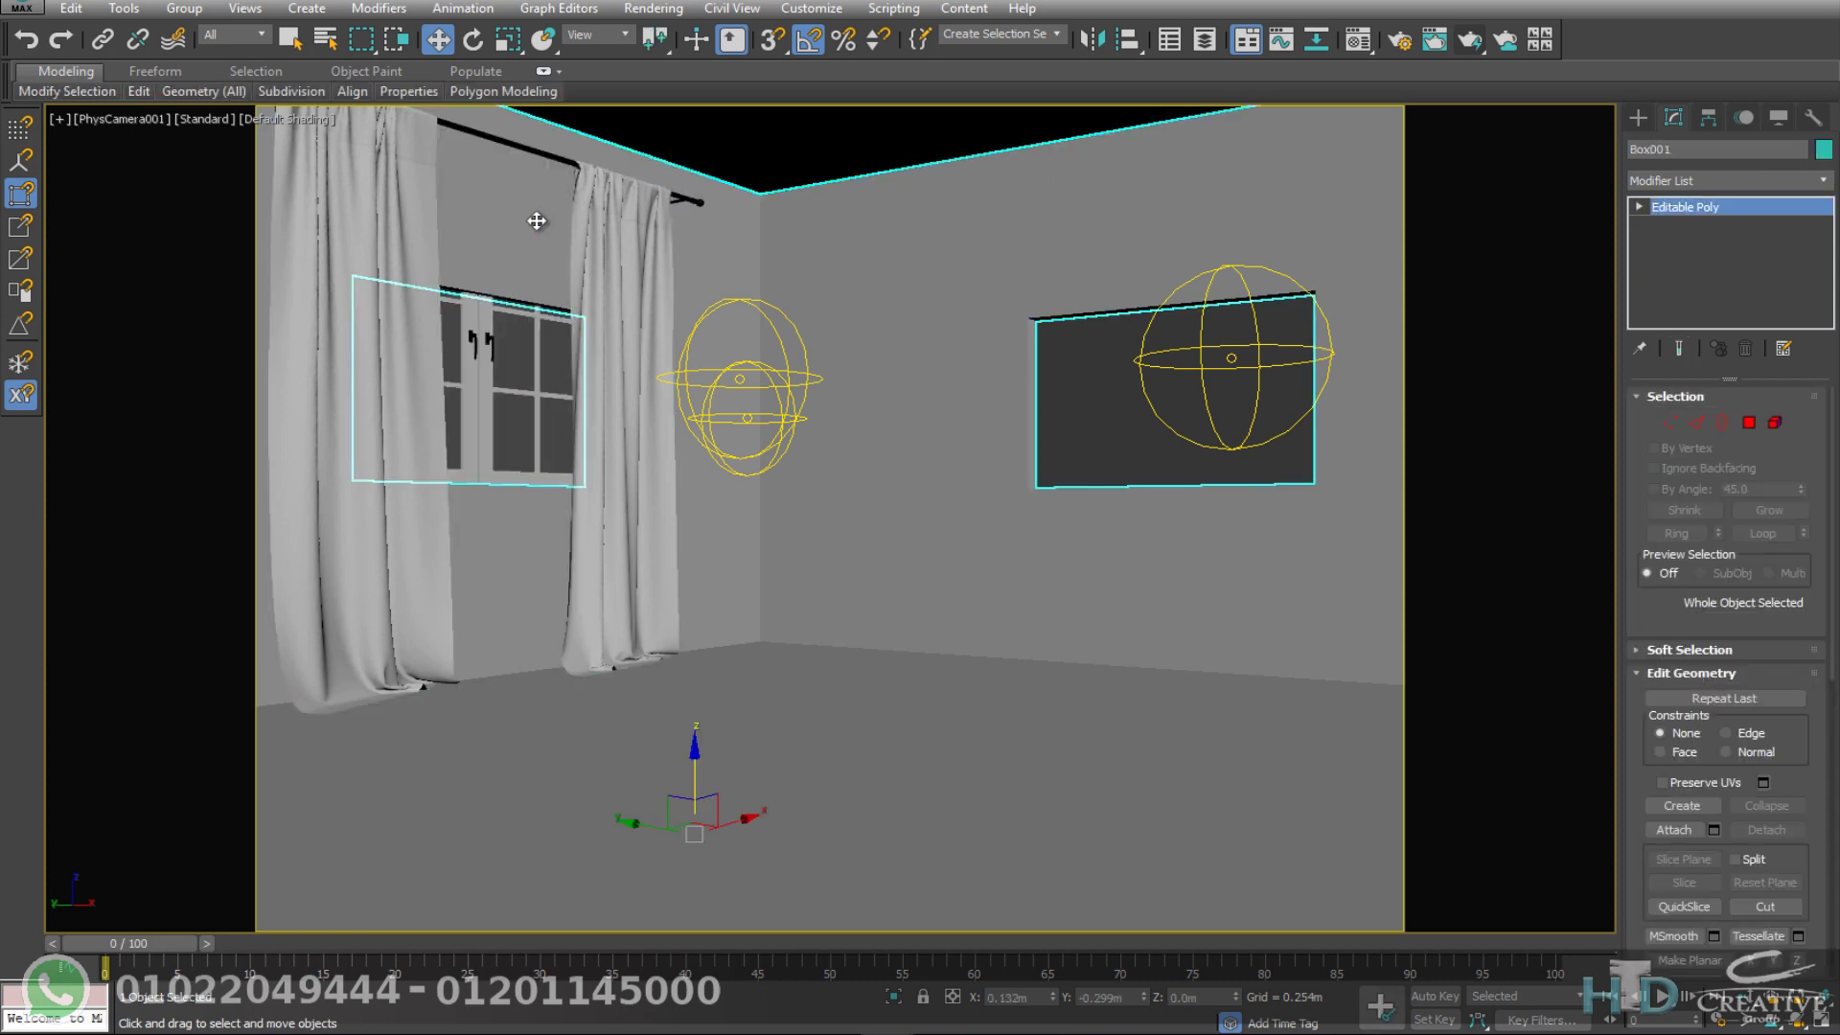
{"action": "left_click", "coordinate": [539, 380]}
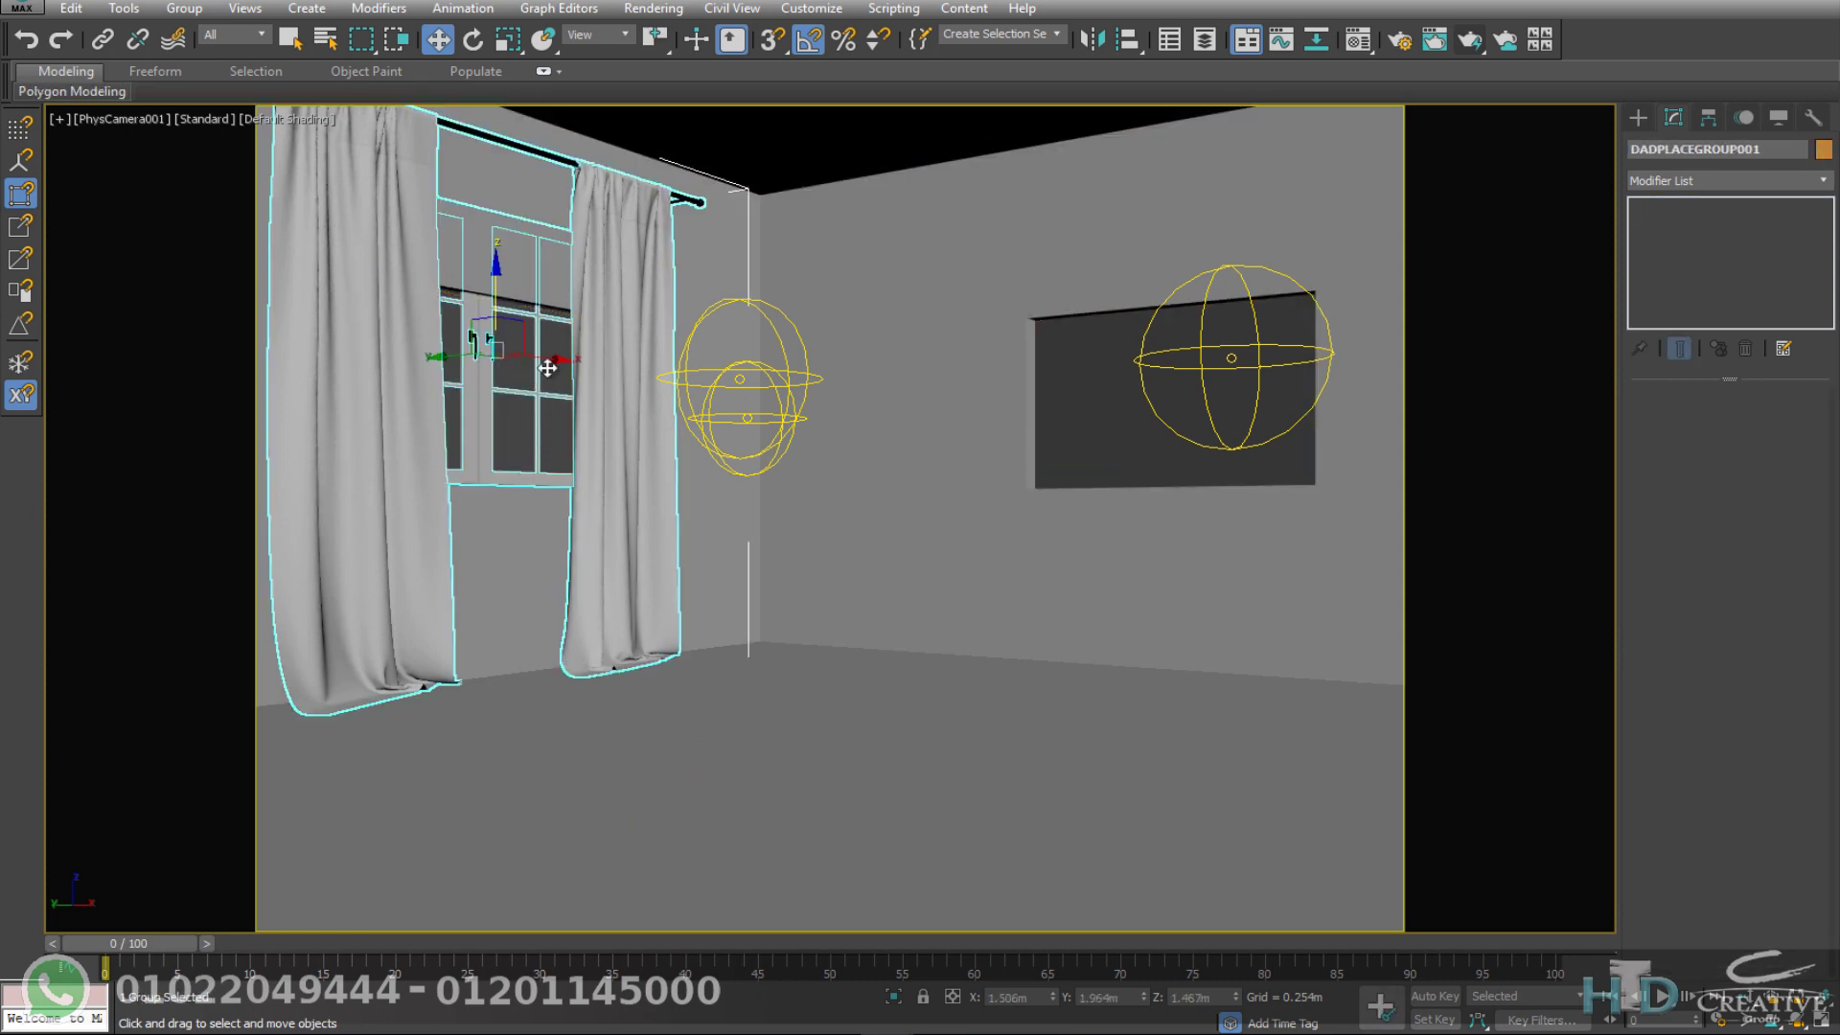
{"action": "left_click", "coordinate": [494, 225]}
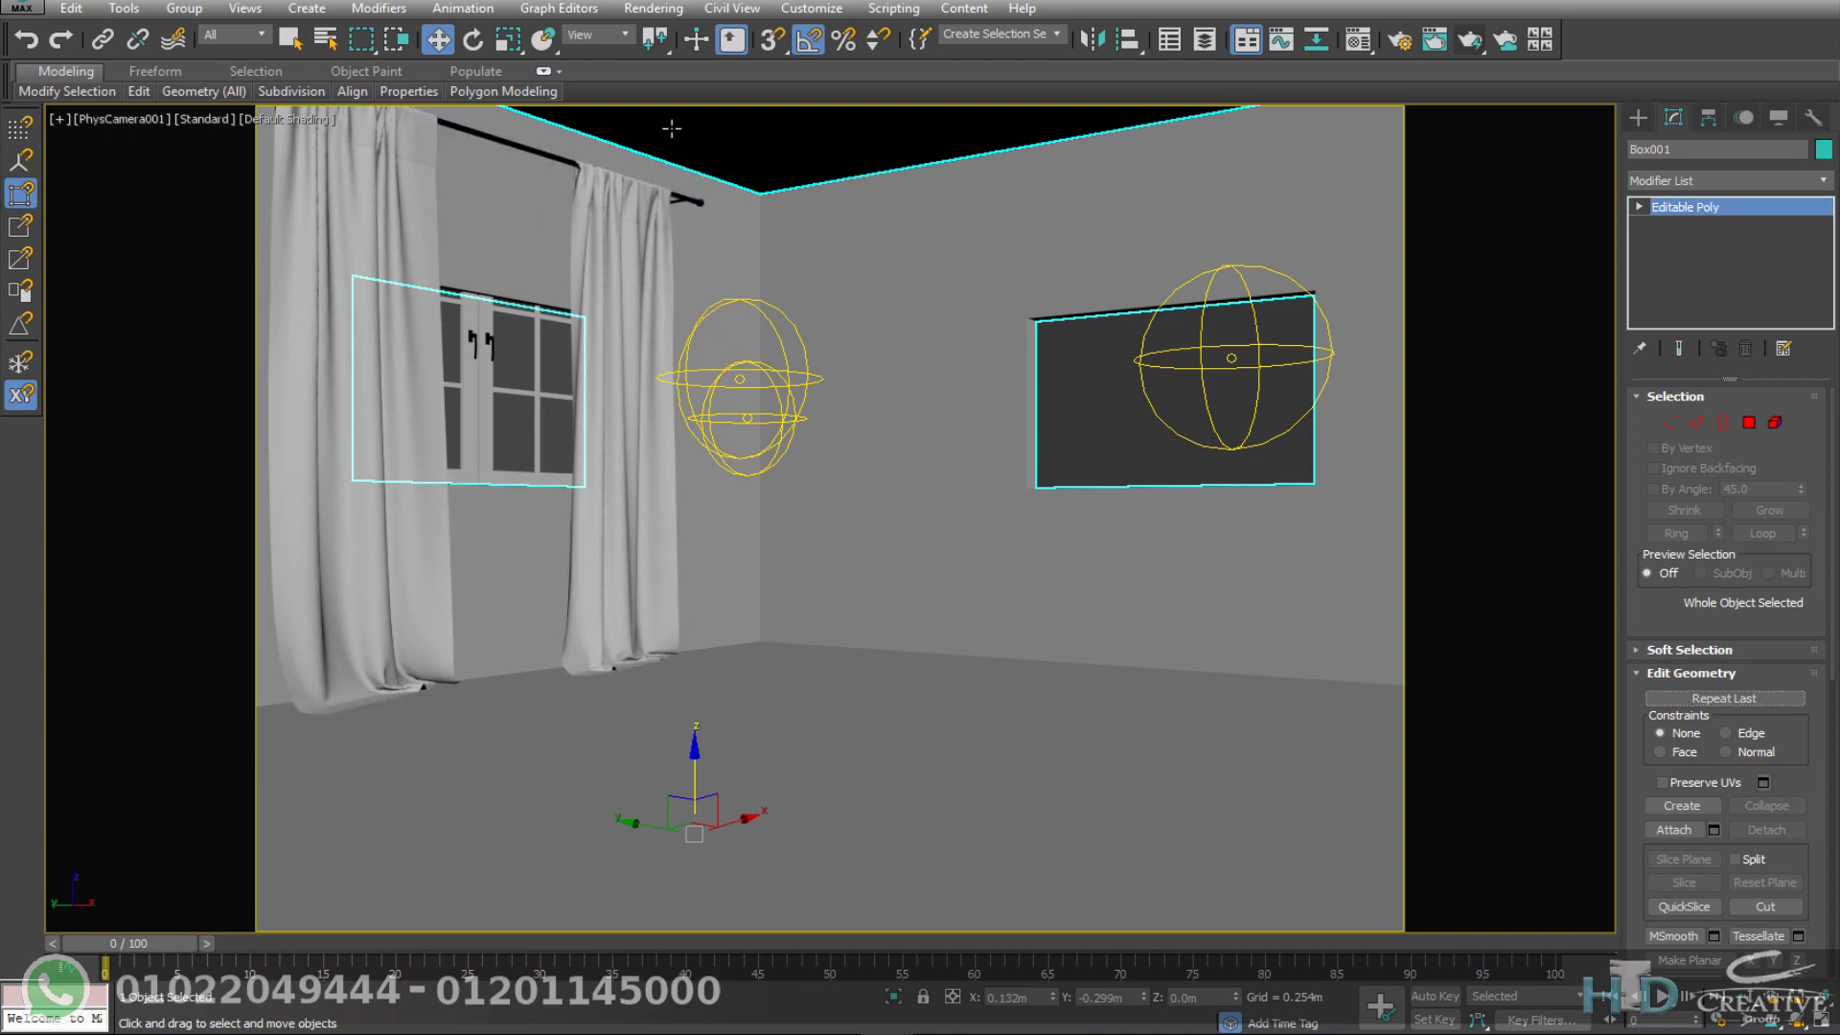
{"action": "key", "text": "f"}
{"action": "scroll", "coordinate": [867, 438], "scroll_direction": "down", "scroll_amount": 5}
{"action": "scroll", "coordinate": [866, 439], "scroll_direction": "up", "scroll_amount": 2}
{"action": "scroll", "coordinate": [866, 439], "scroll_direction": "up", "scroll_amount": 5}
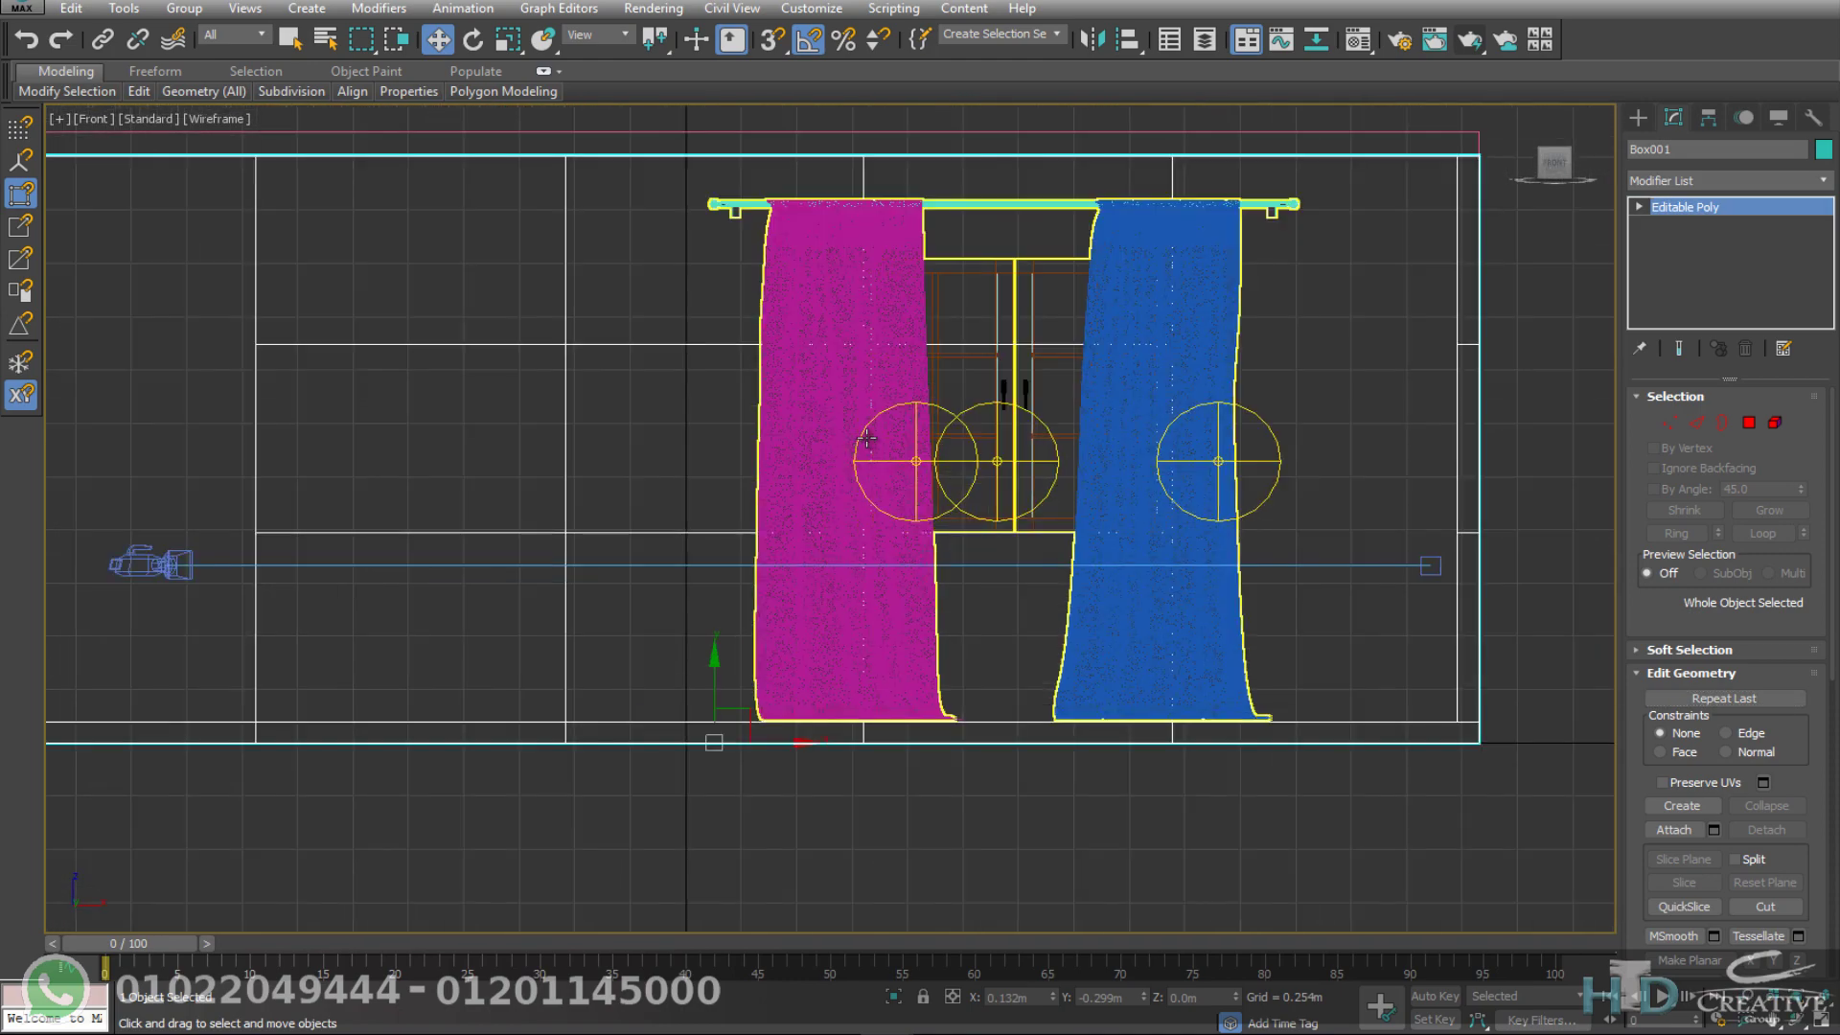
{"action": "scroll", "coordinate": [866, 439], "scroll_direction": "down", "scroll_amount": 4}
Step: Raise the middle row of 12 vertices so the window openings reach higher
{"action": "key", "text": "1"}
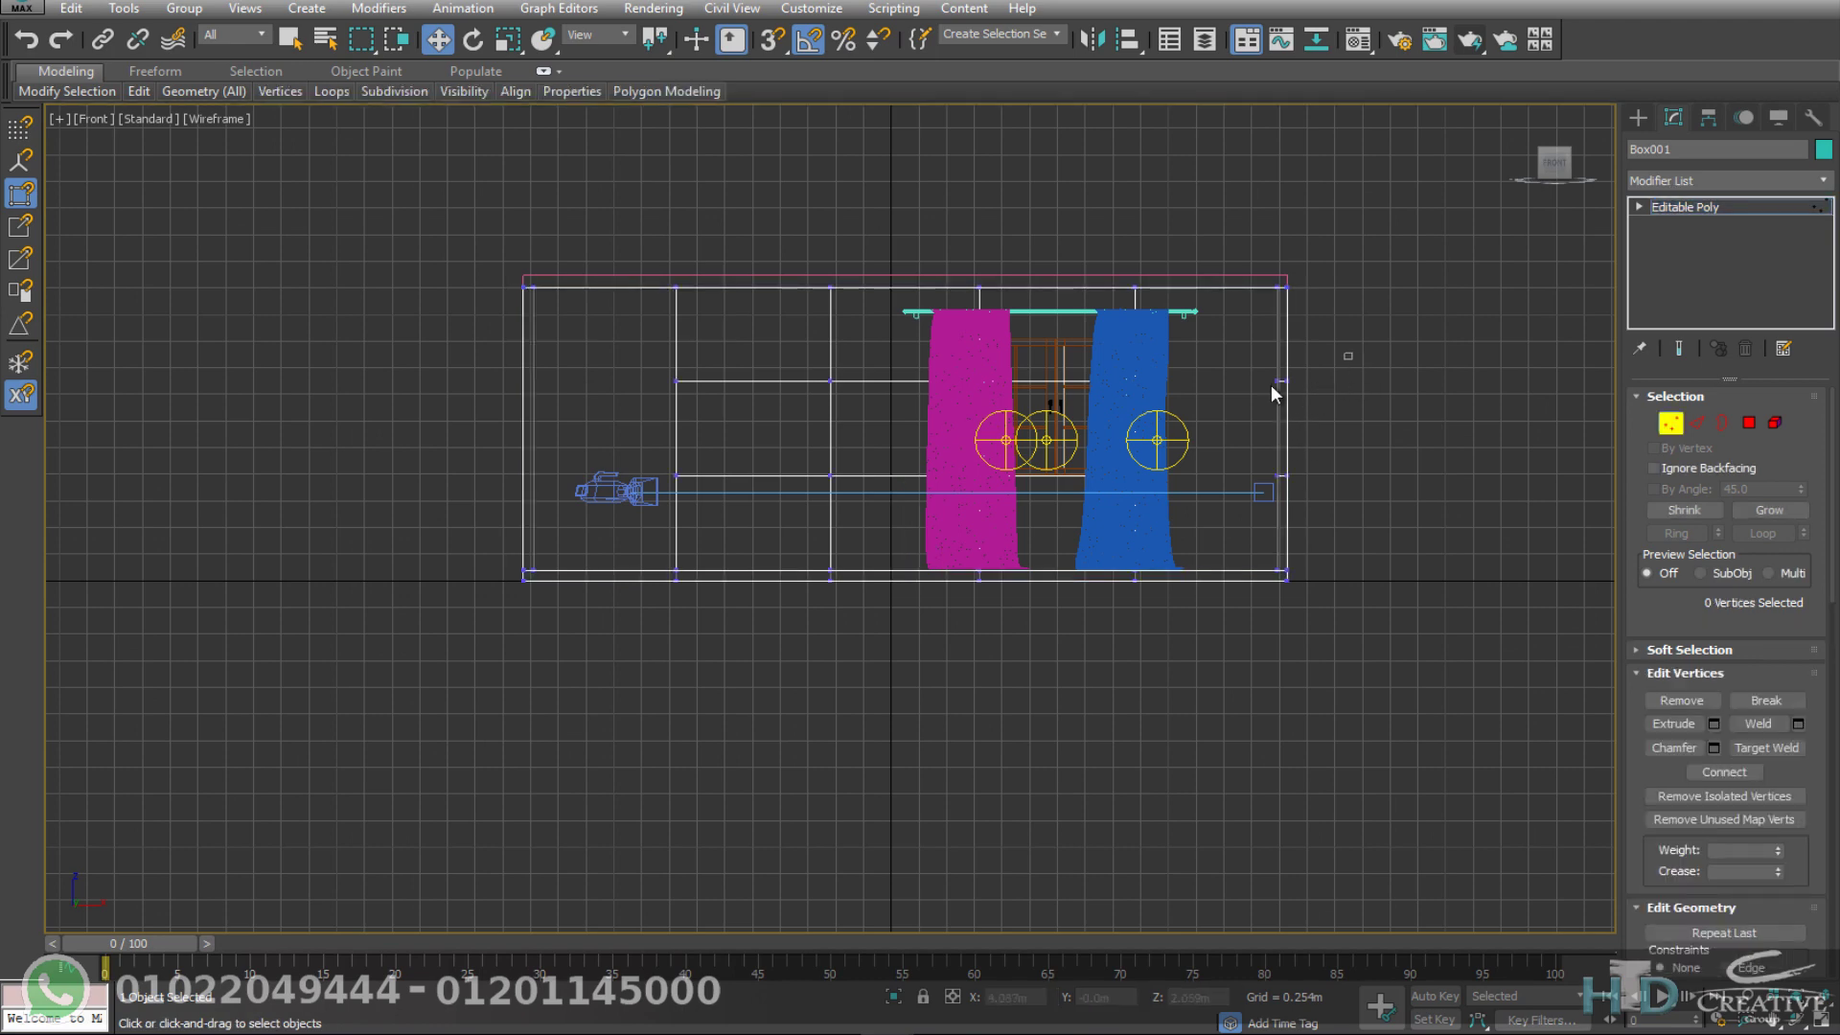
{"action": "left_click_drag", "start_coordinate": [1343, 351], "coordinate": [381, 439]}
{"action": "scroll", "coordinate": [1066, 337], "scroll_direction": "up", "scroll_amount": 3}
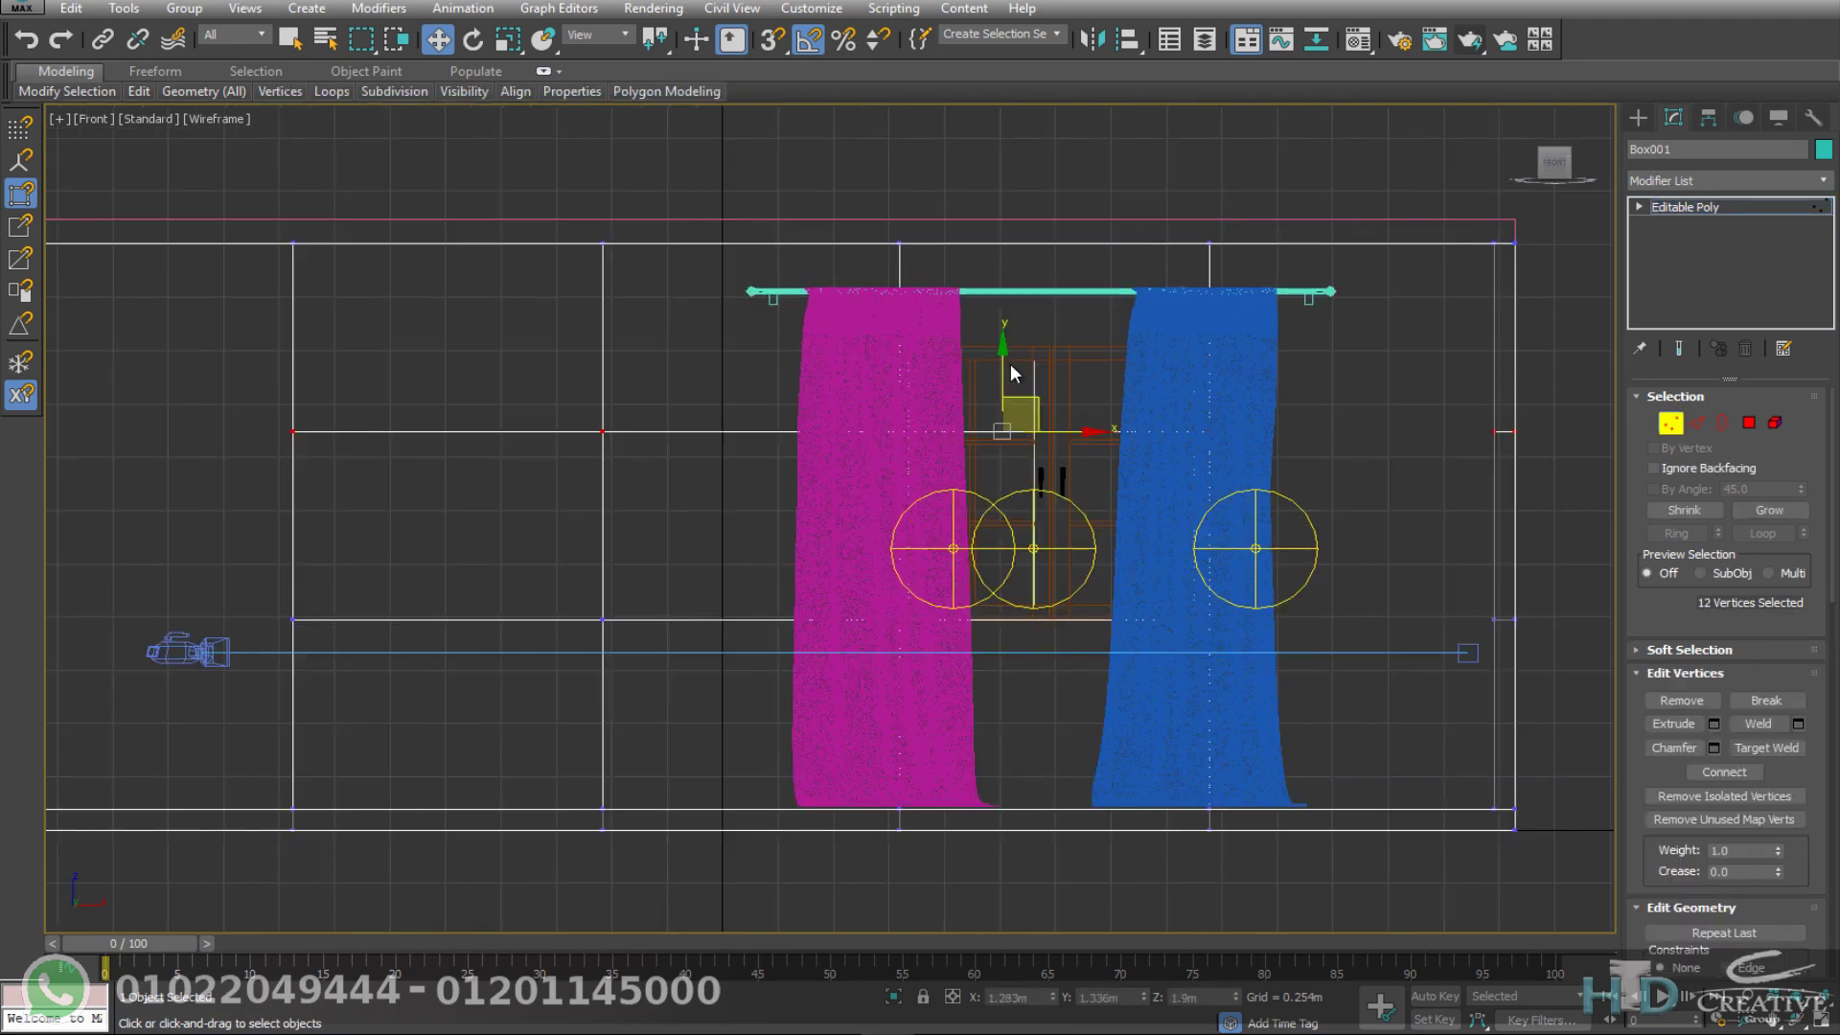
{"action": "left_click_drag", "start_coordinate": [1001, 352], "coordinate": [1004, 270]}
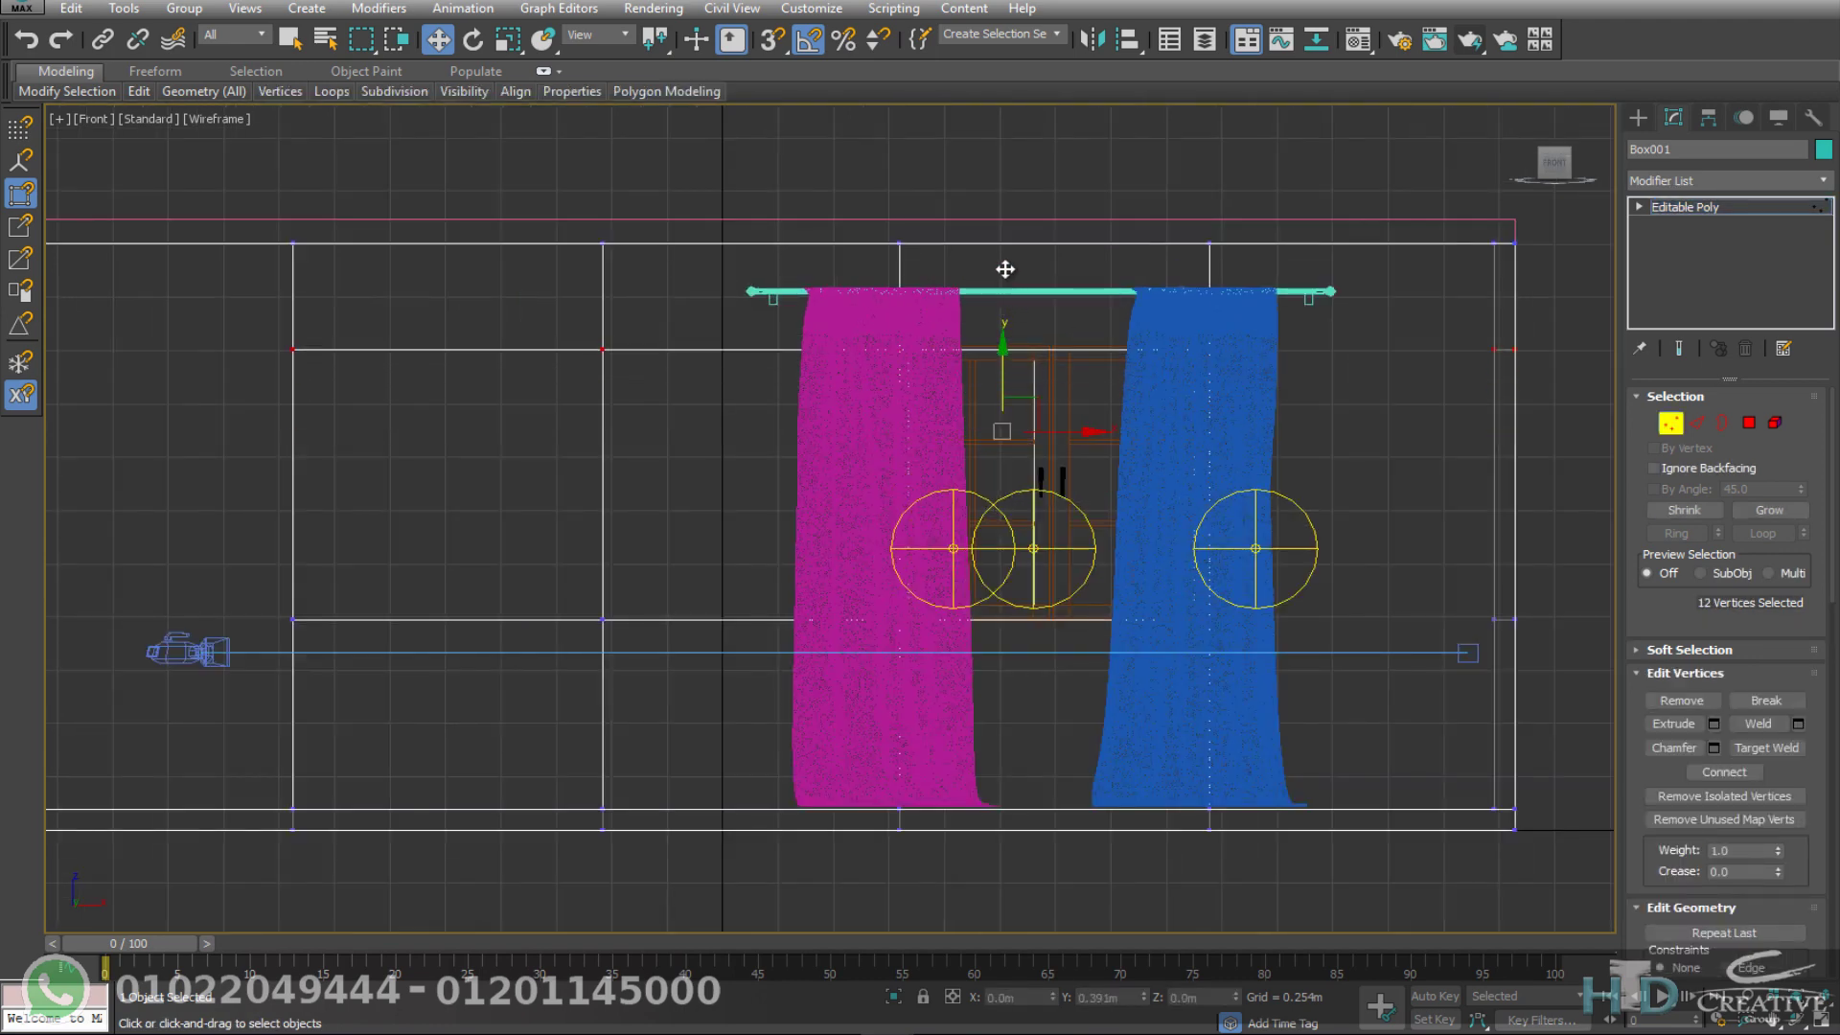
{"action": "key", "text": "c"}
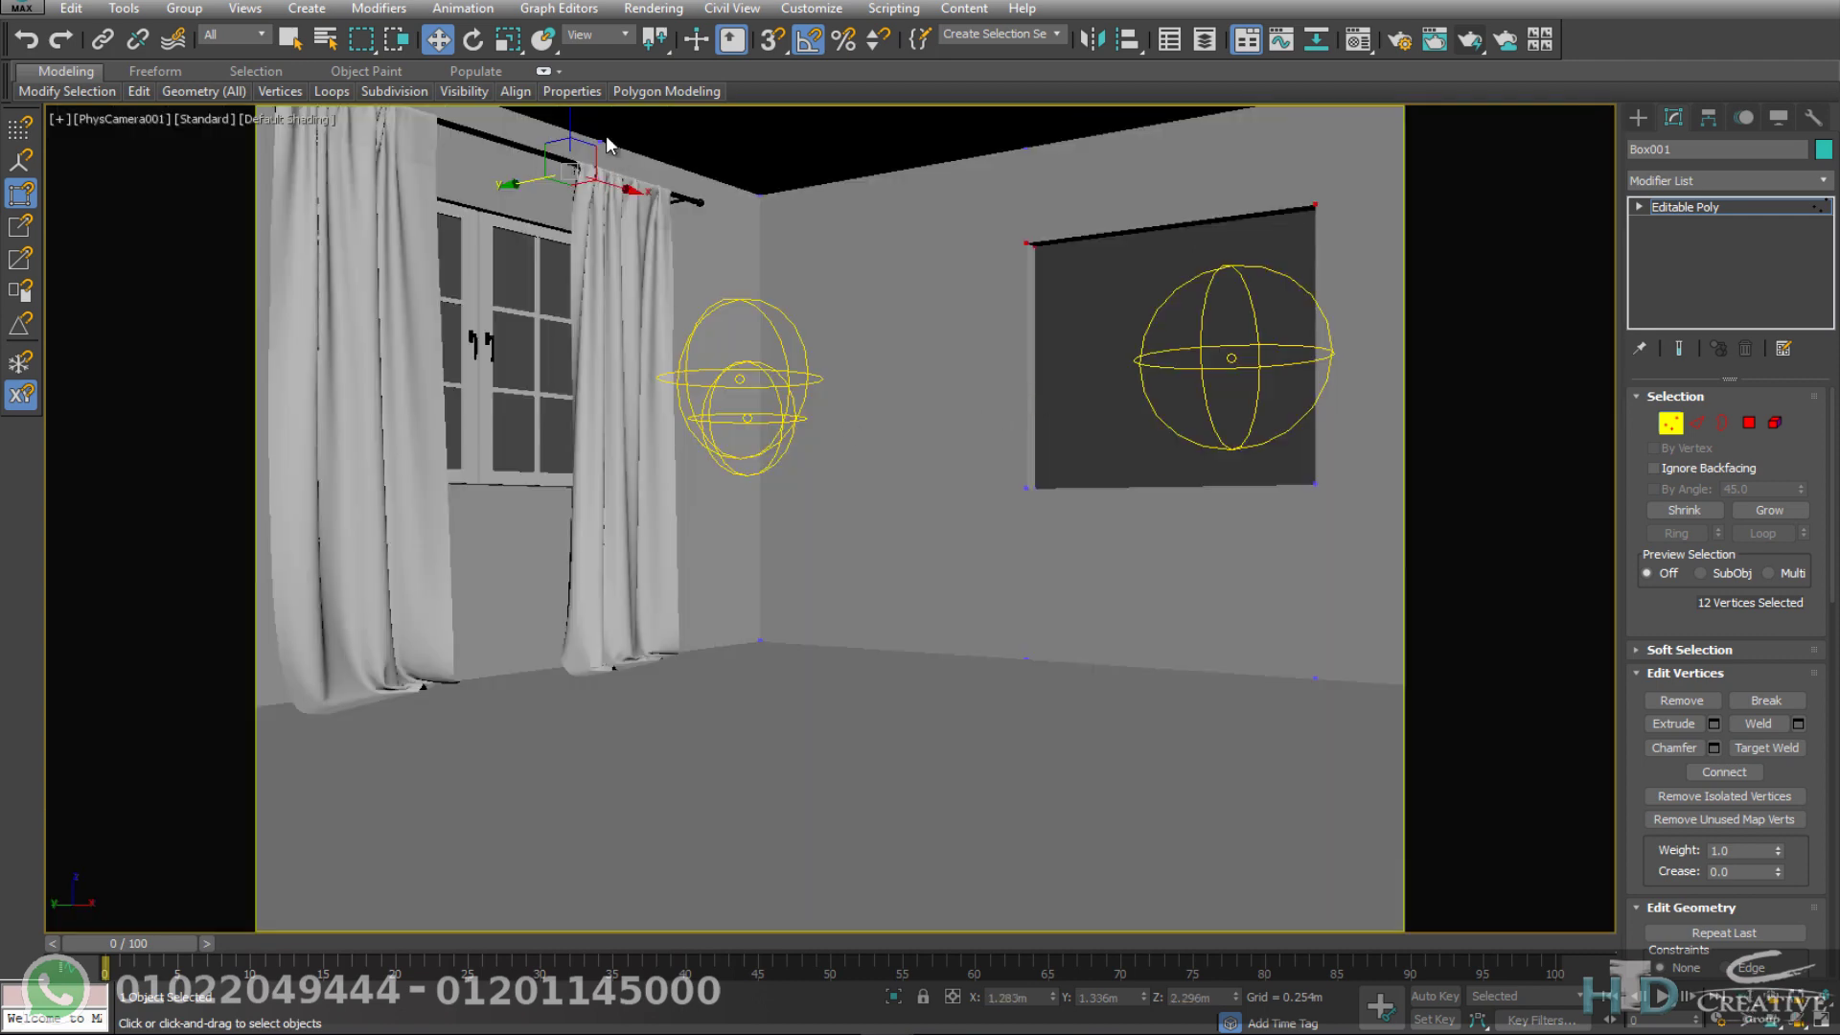
{"action": "left_click_drag", "start_coordinate": [572, 127], "coordinate": [571, 132]}
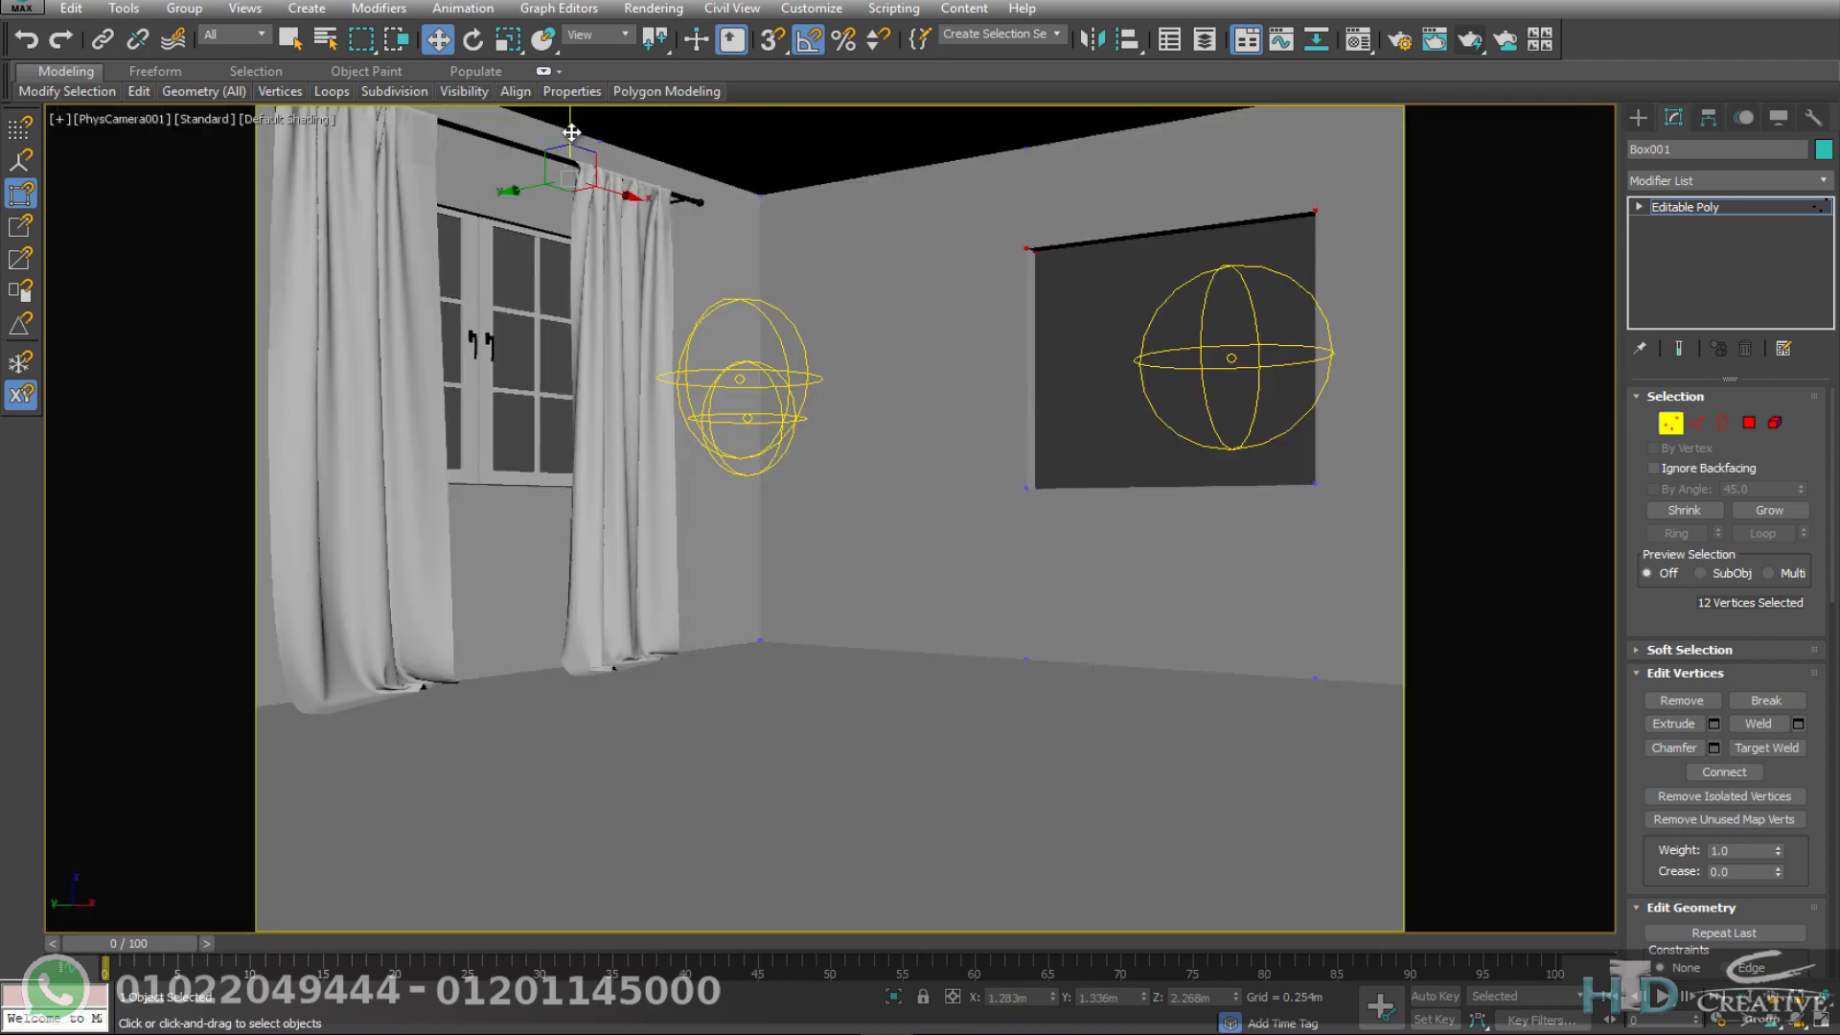
Step: Select the curtain group and frame the room in a wireframe Top view
{"action": "left_click", "coordinate": [1638, 117]}
{"action": "left_click", "coordinate": [476, 321]}
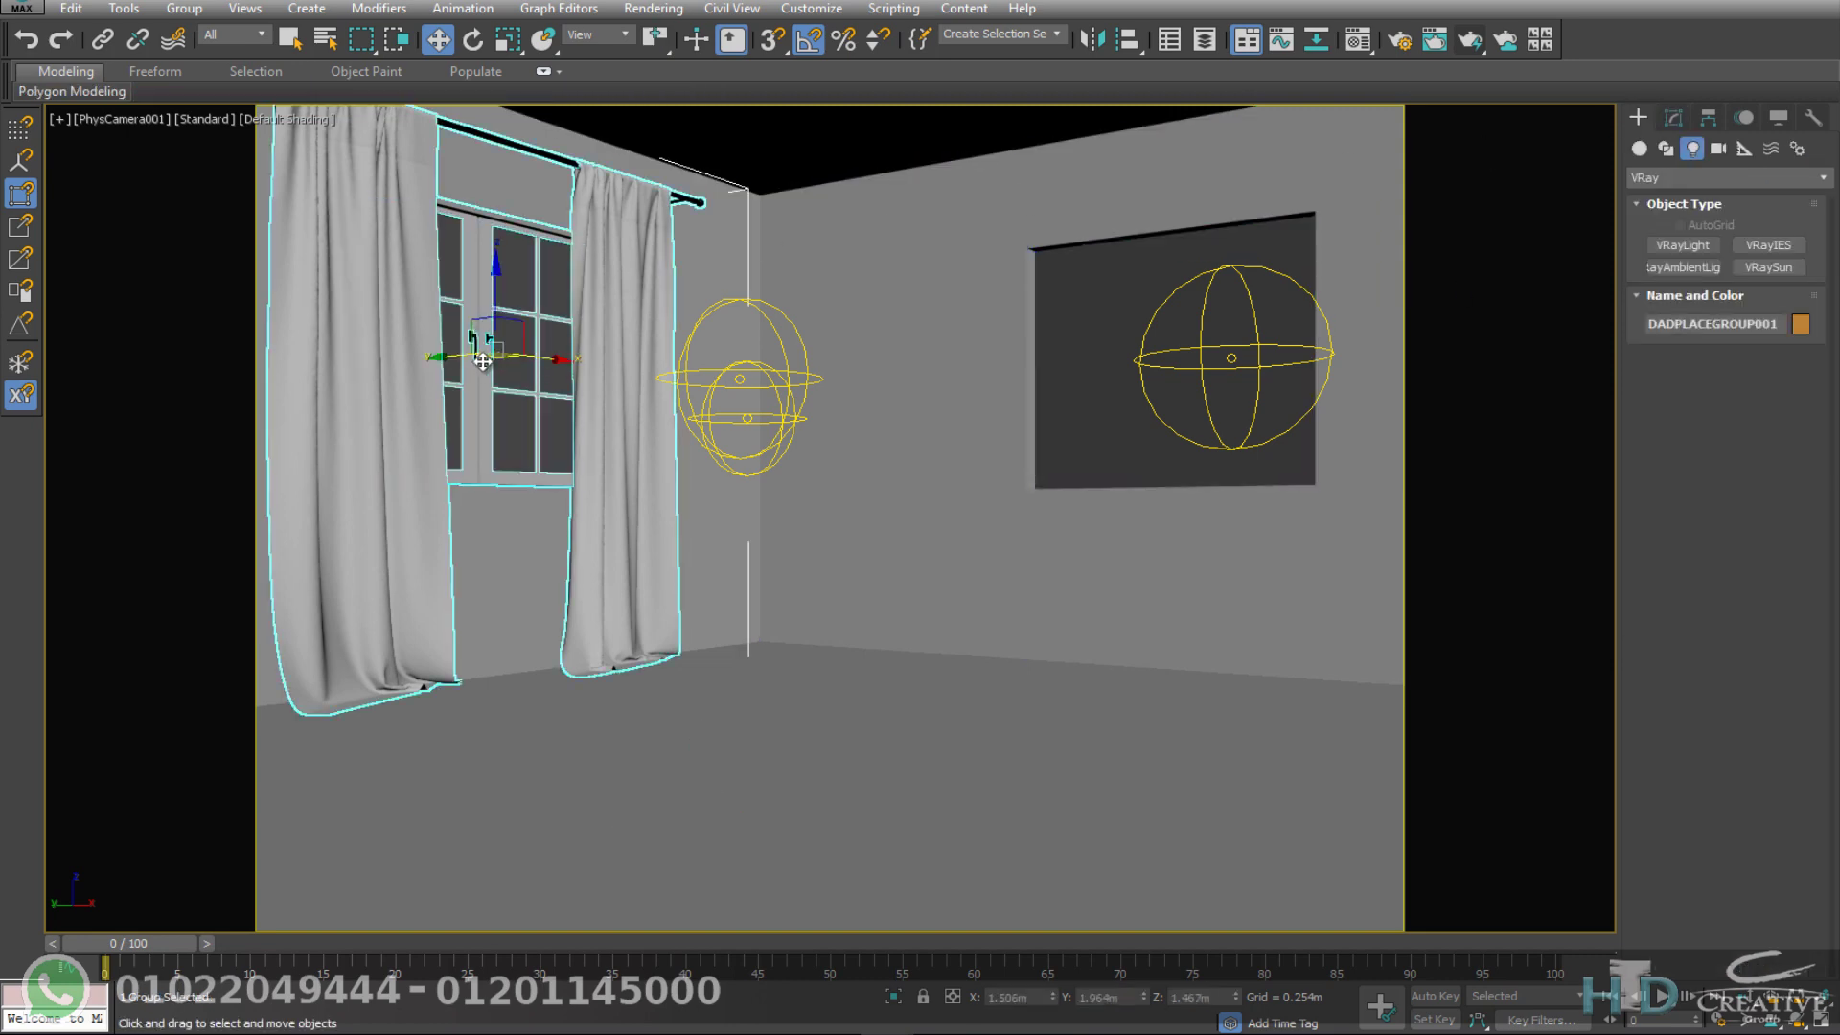
{"action": "left_click_drag", "start_coordinate": [448, 356], "coordinate": [455, 356]}
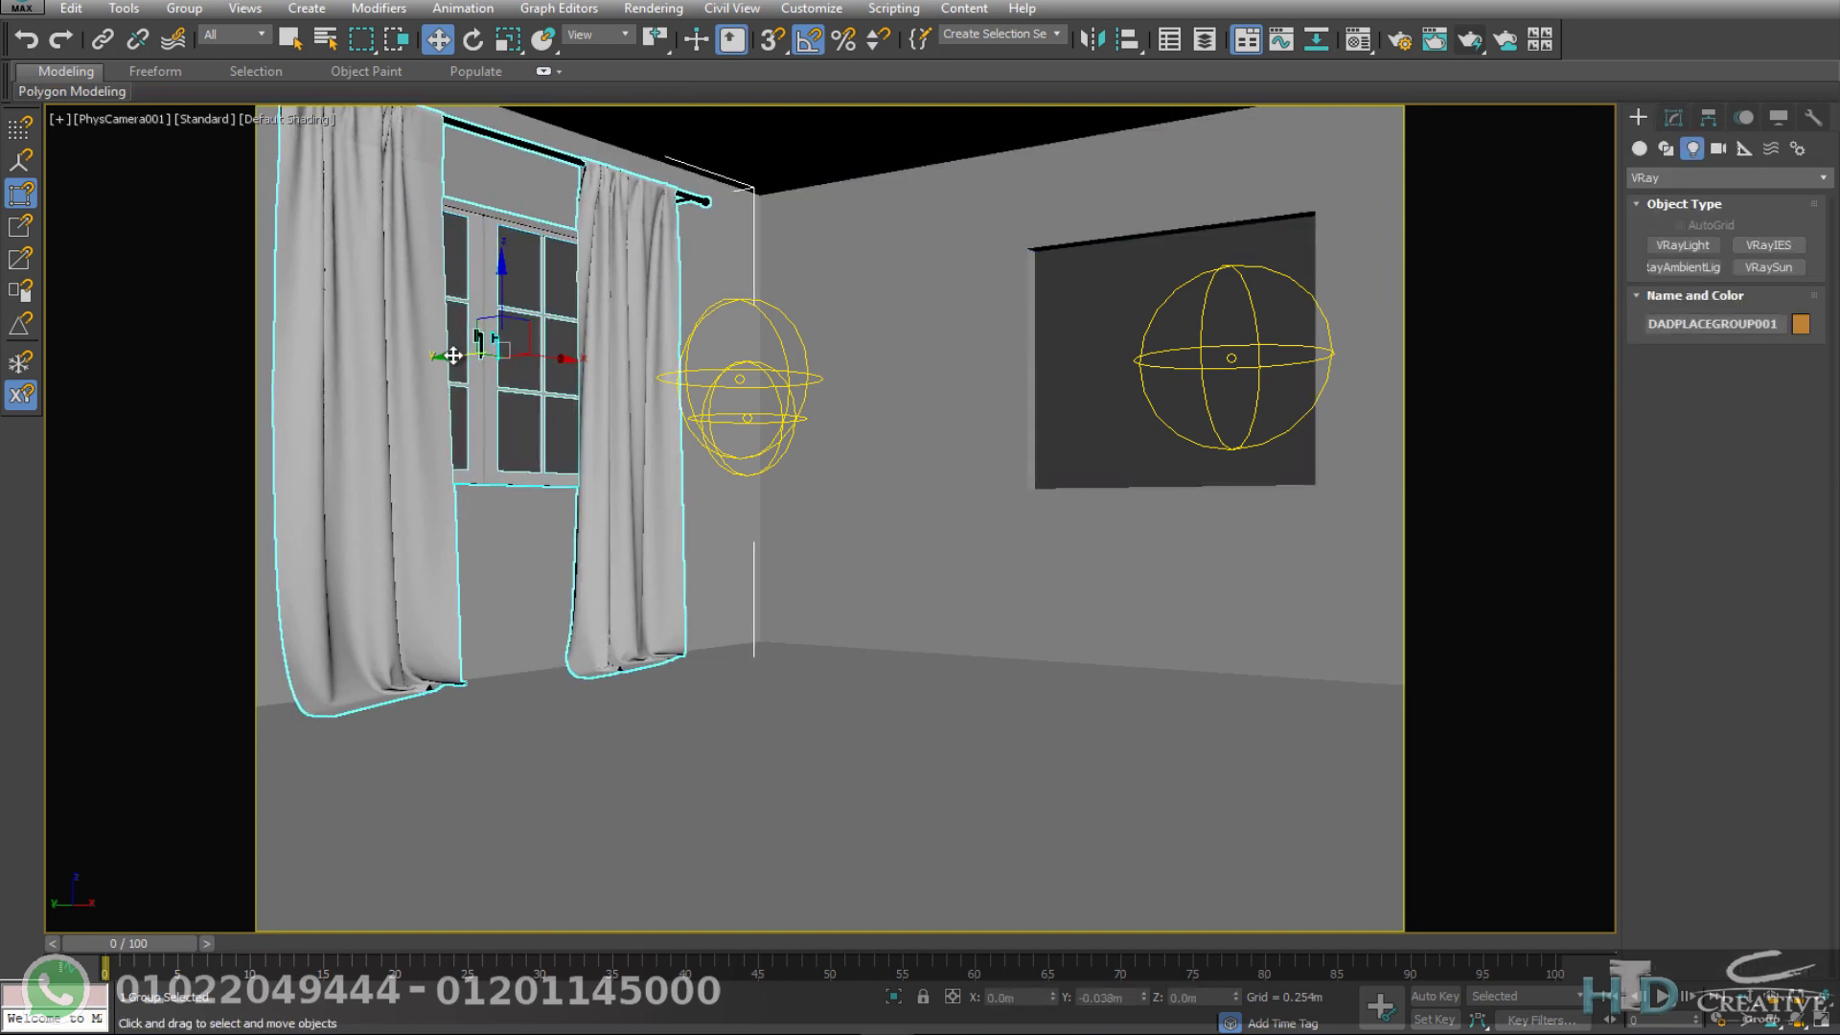
{"action": "key", "text": "t"}
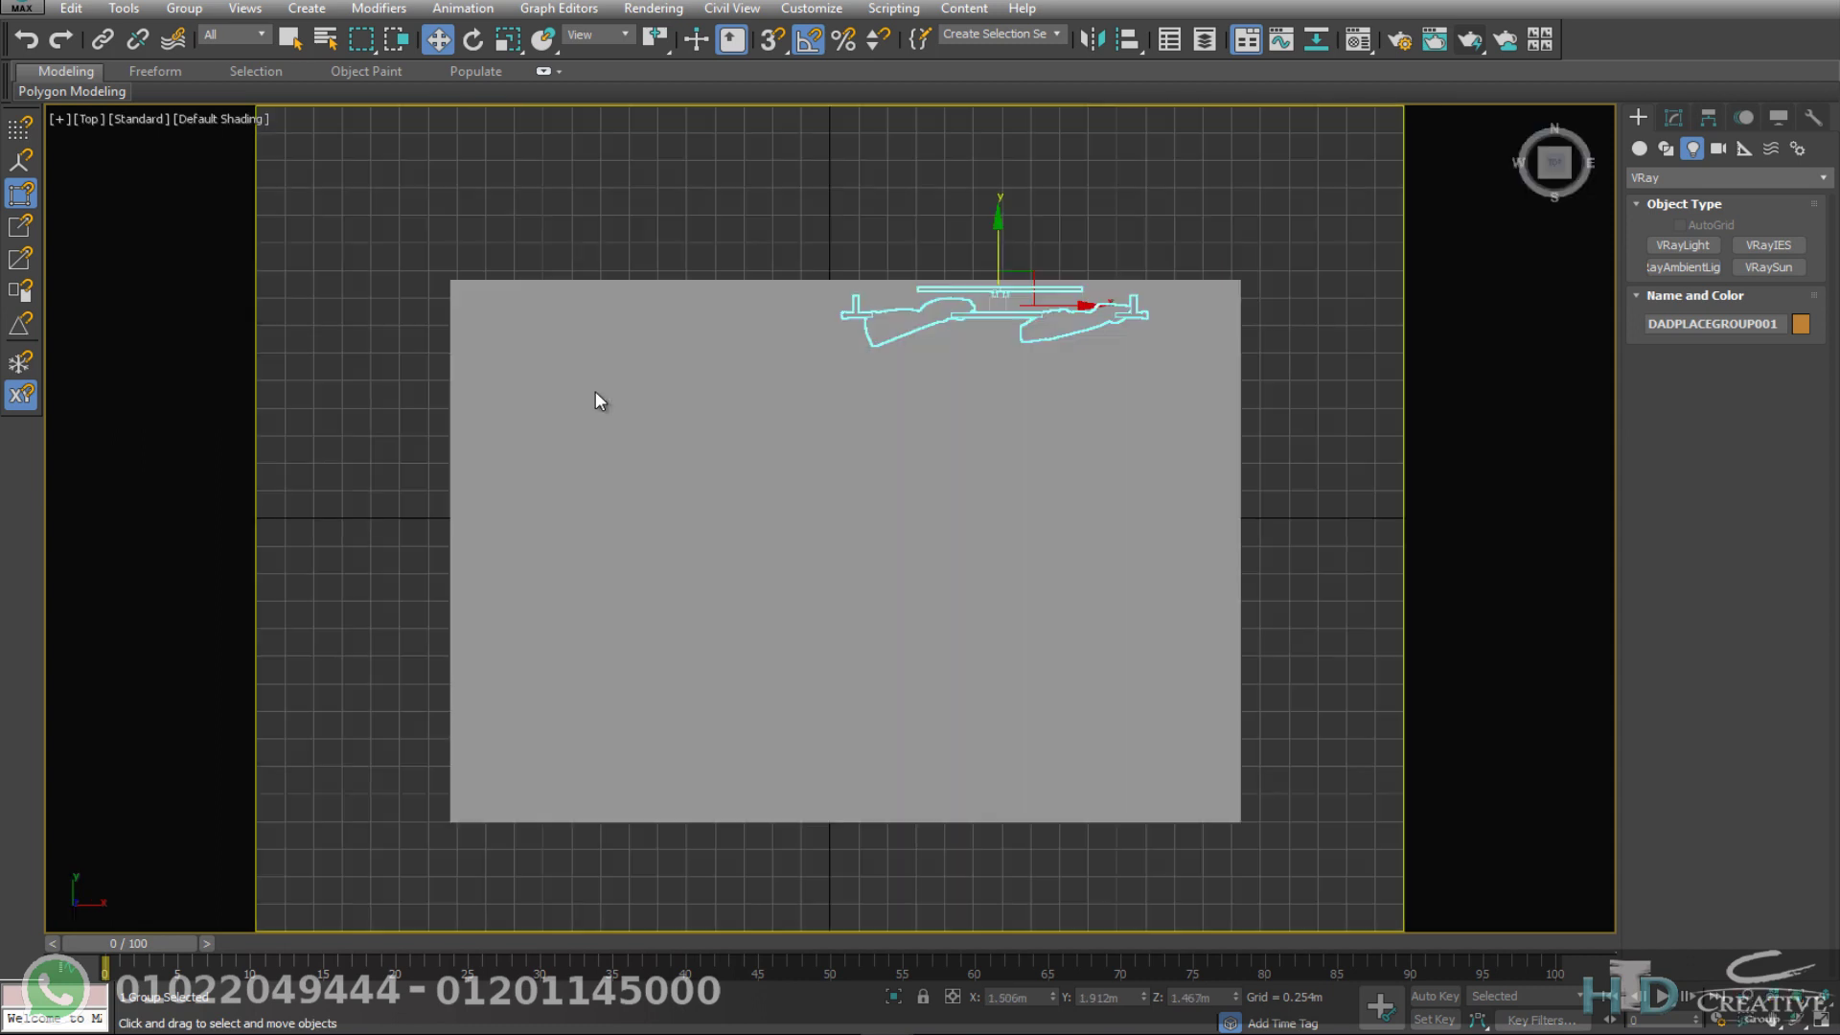
{"action": "middle_click_drag", "start_coordinate": [960, 365], "coordinate": [993, 472]}
{"action": "key", "text": "F3"}
{"action": "scroll", "coordinate": [995, 437], "scroll_direction": "up", "scroll_amount": 2}
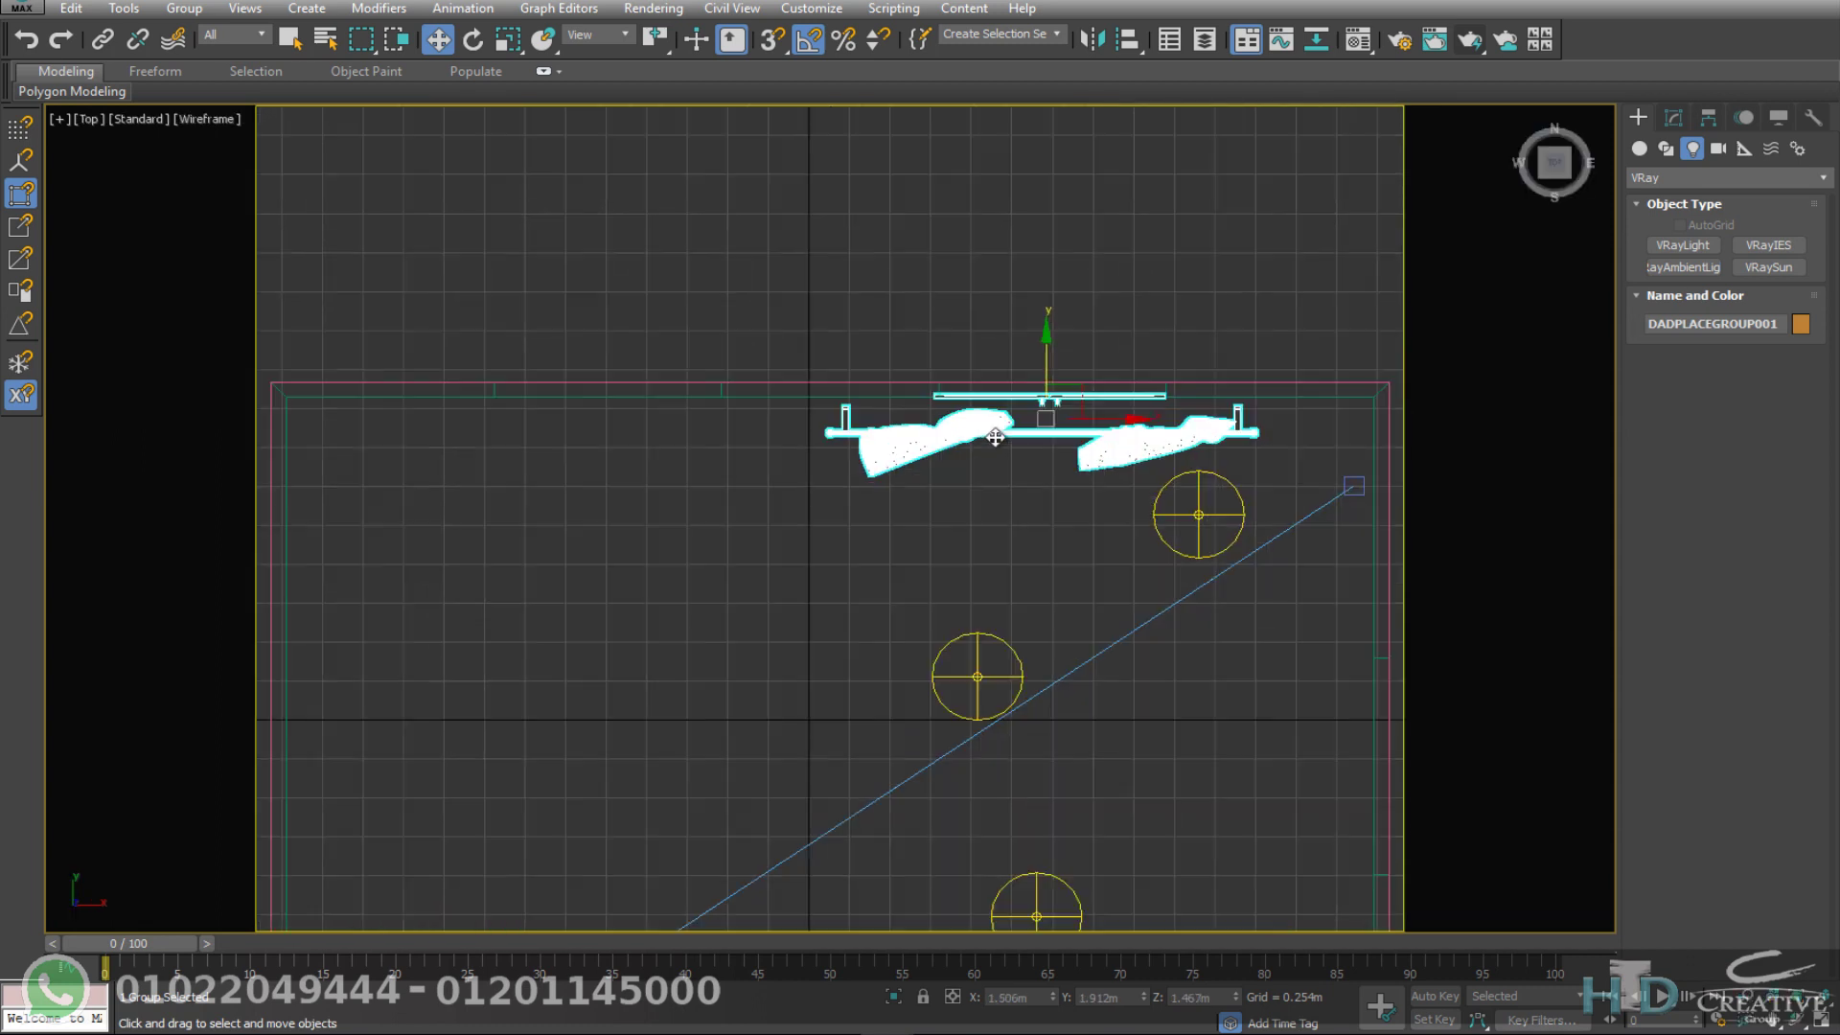
Step: Shift-drag instance copies of the curtain group, placing one toward the right wall
{"action": "left_click_drag", "start_coordinate": [1166, 439], "coordinate": [695, 442], "text": "shift"}
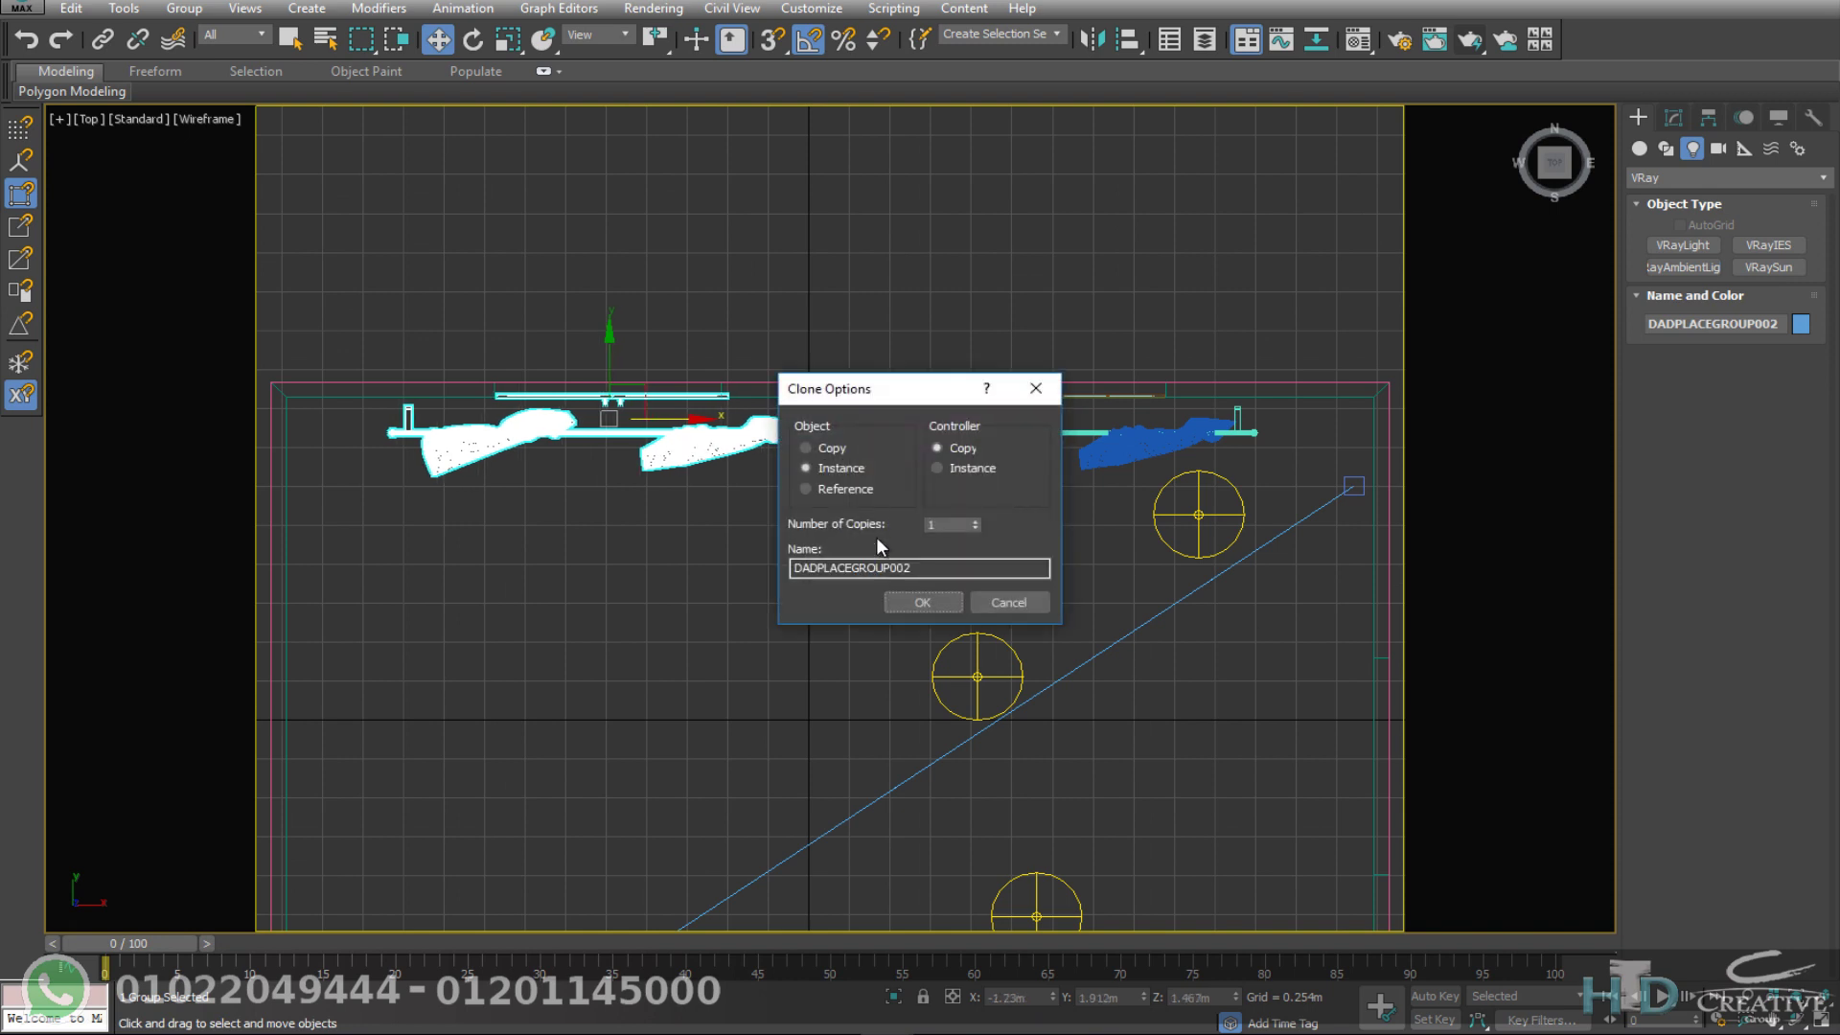
{"action": "left_click", "coordinate": [900, 605]}
{"action": "middle_click_drag", "start_coordinate": [910, 571], "coordinate": [745, 444]}
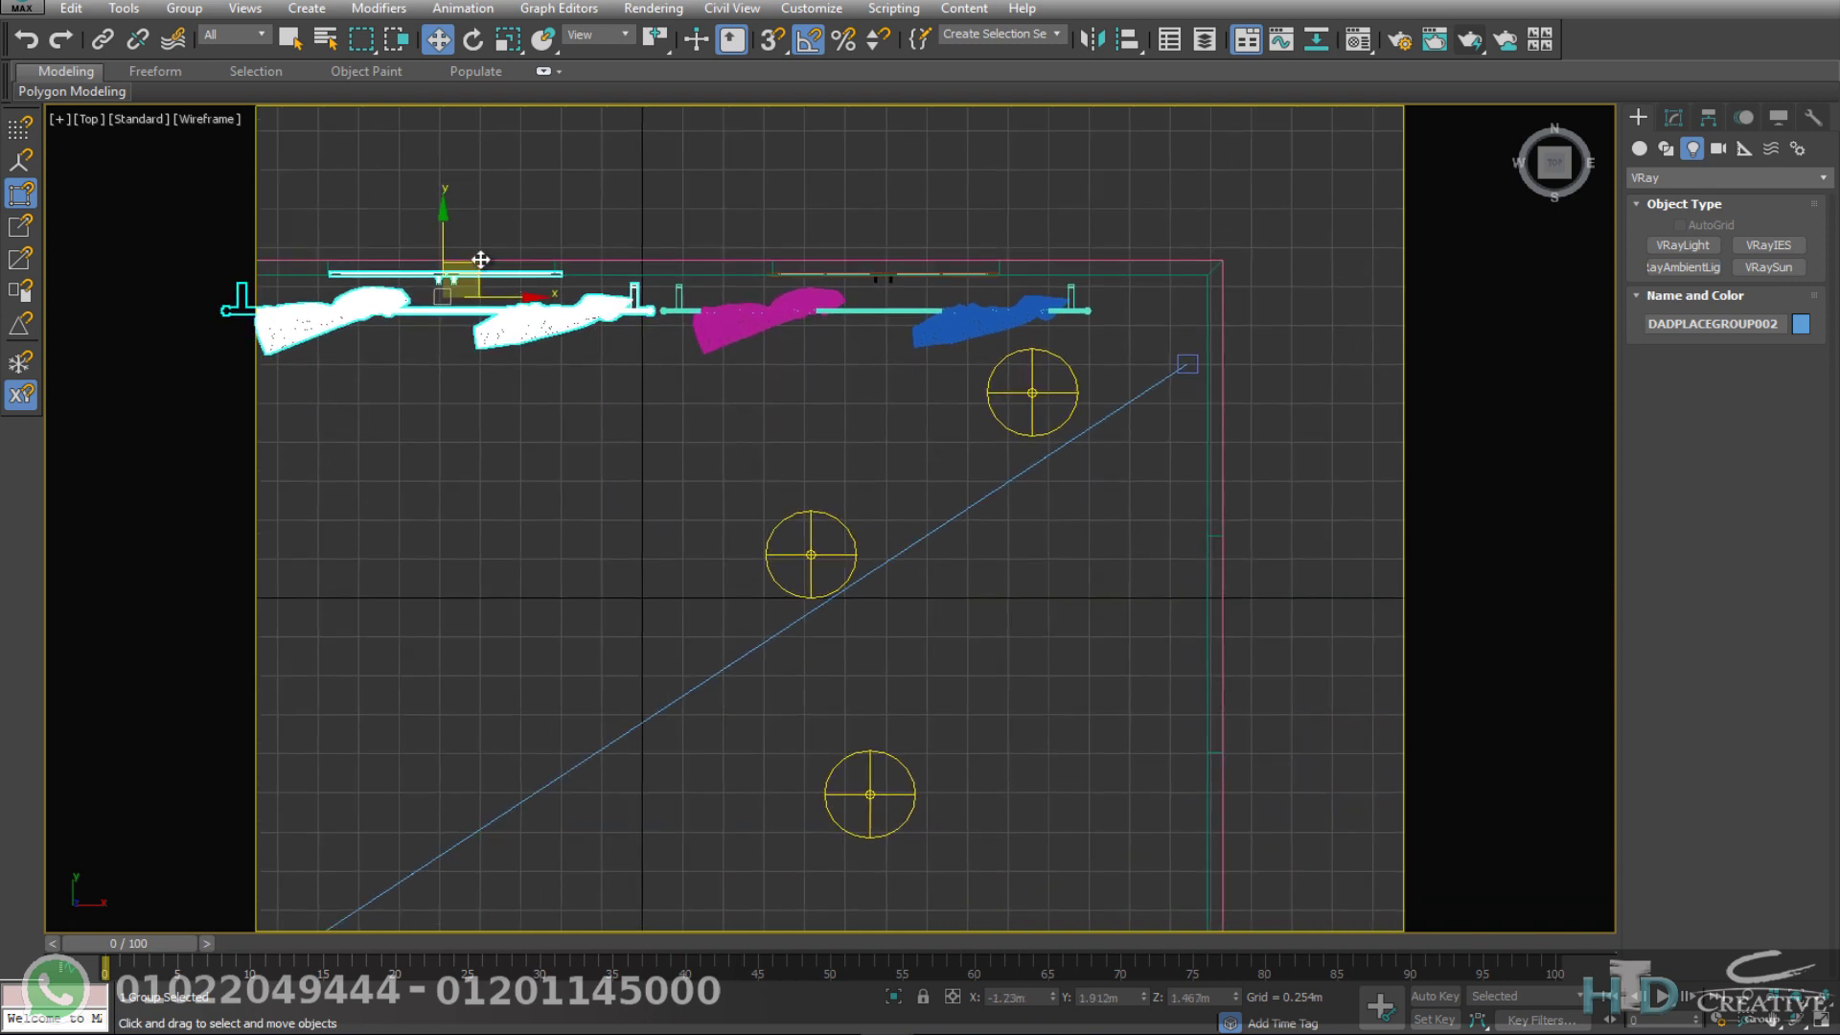
{"action": "left_click_drag", "start_coordinate": [605, 368], "coordinate": [1207, 711], "text": "shift"}
{"action": "left_click", "coordinate": [940, 604]}
Step: Rotate the copy -90°, push it against the right wall, and return to the shaded camera view
{"action": "key", "text": "e"}
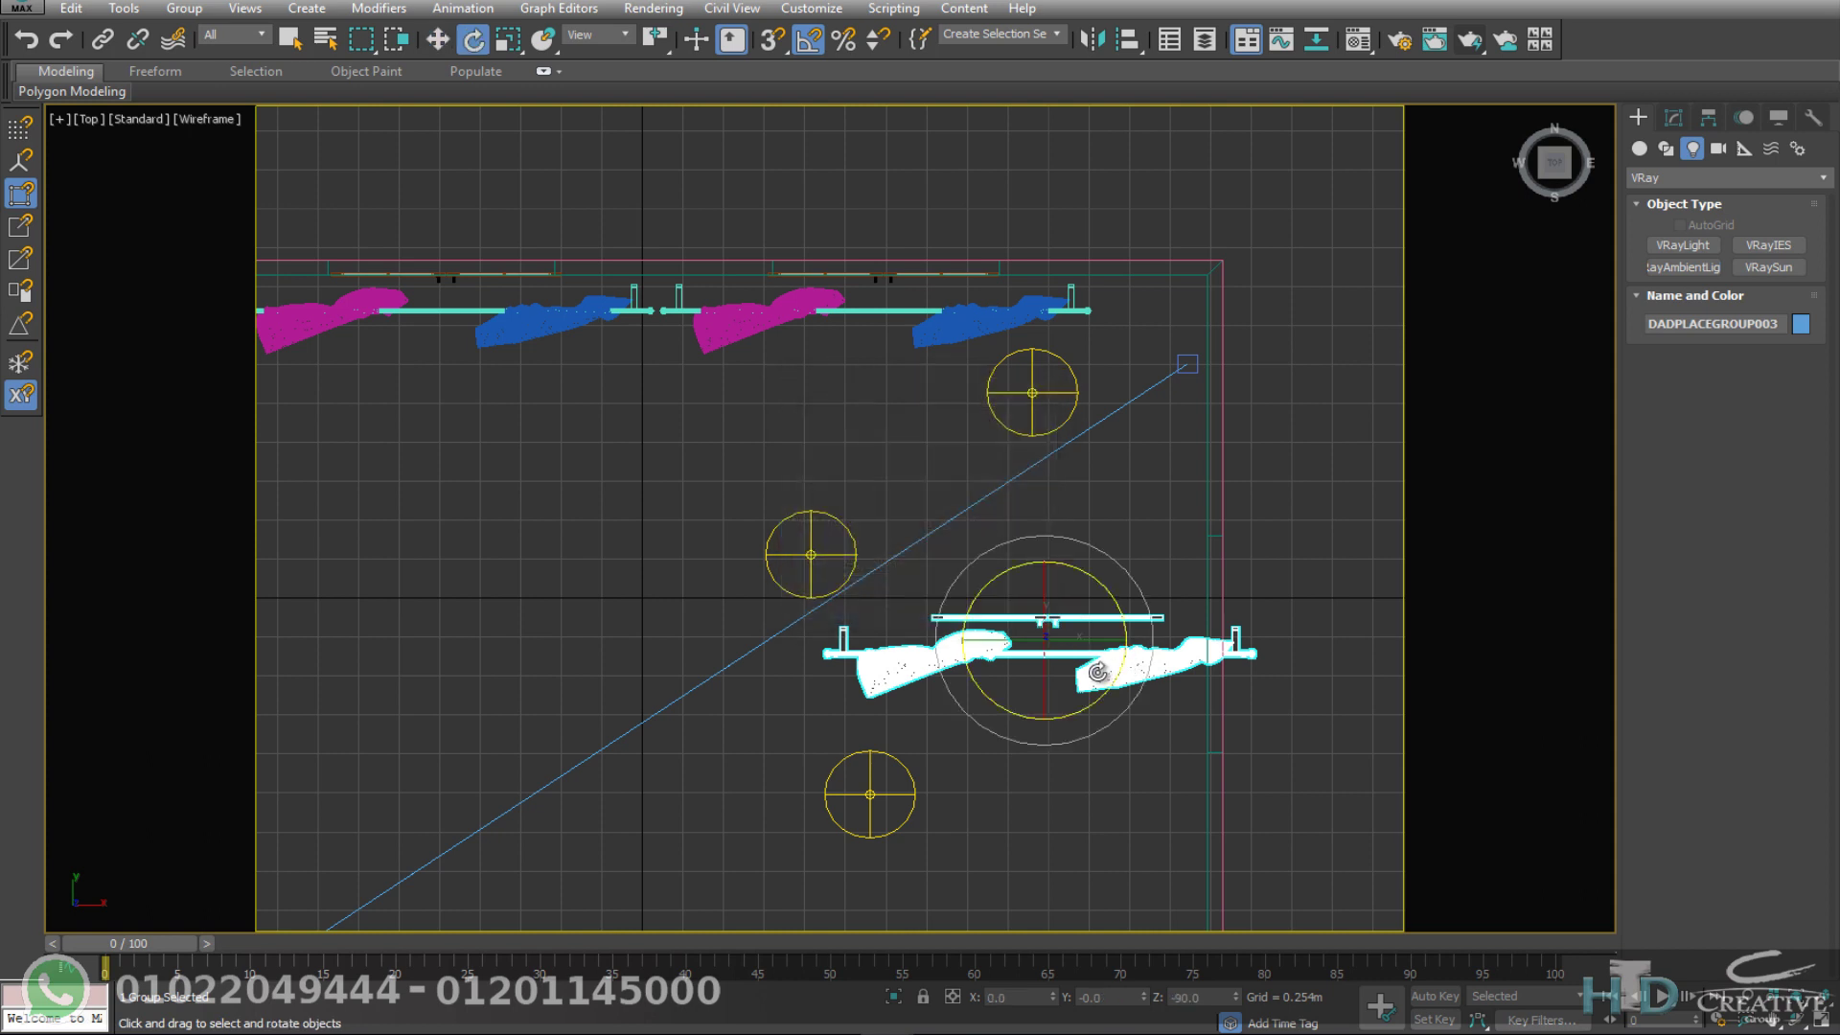
{"action": "mouse_move", "coordinate": [1120, 670]}
{"action": "left_mouse_down"}
{"action": "mouse_move", "coordinate": [998, 737]}
{"action": "mouse_move", "coordinate": [1108, 701]}
{"action": "left_mouse_up"}
{"action": "key", "text": "w"}
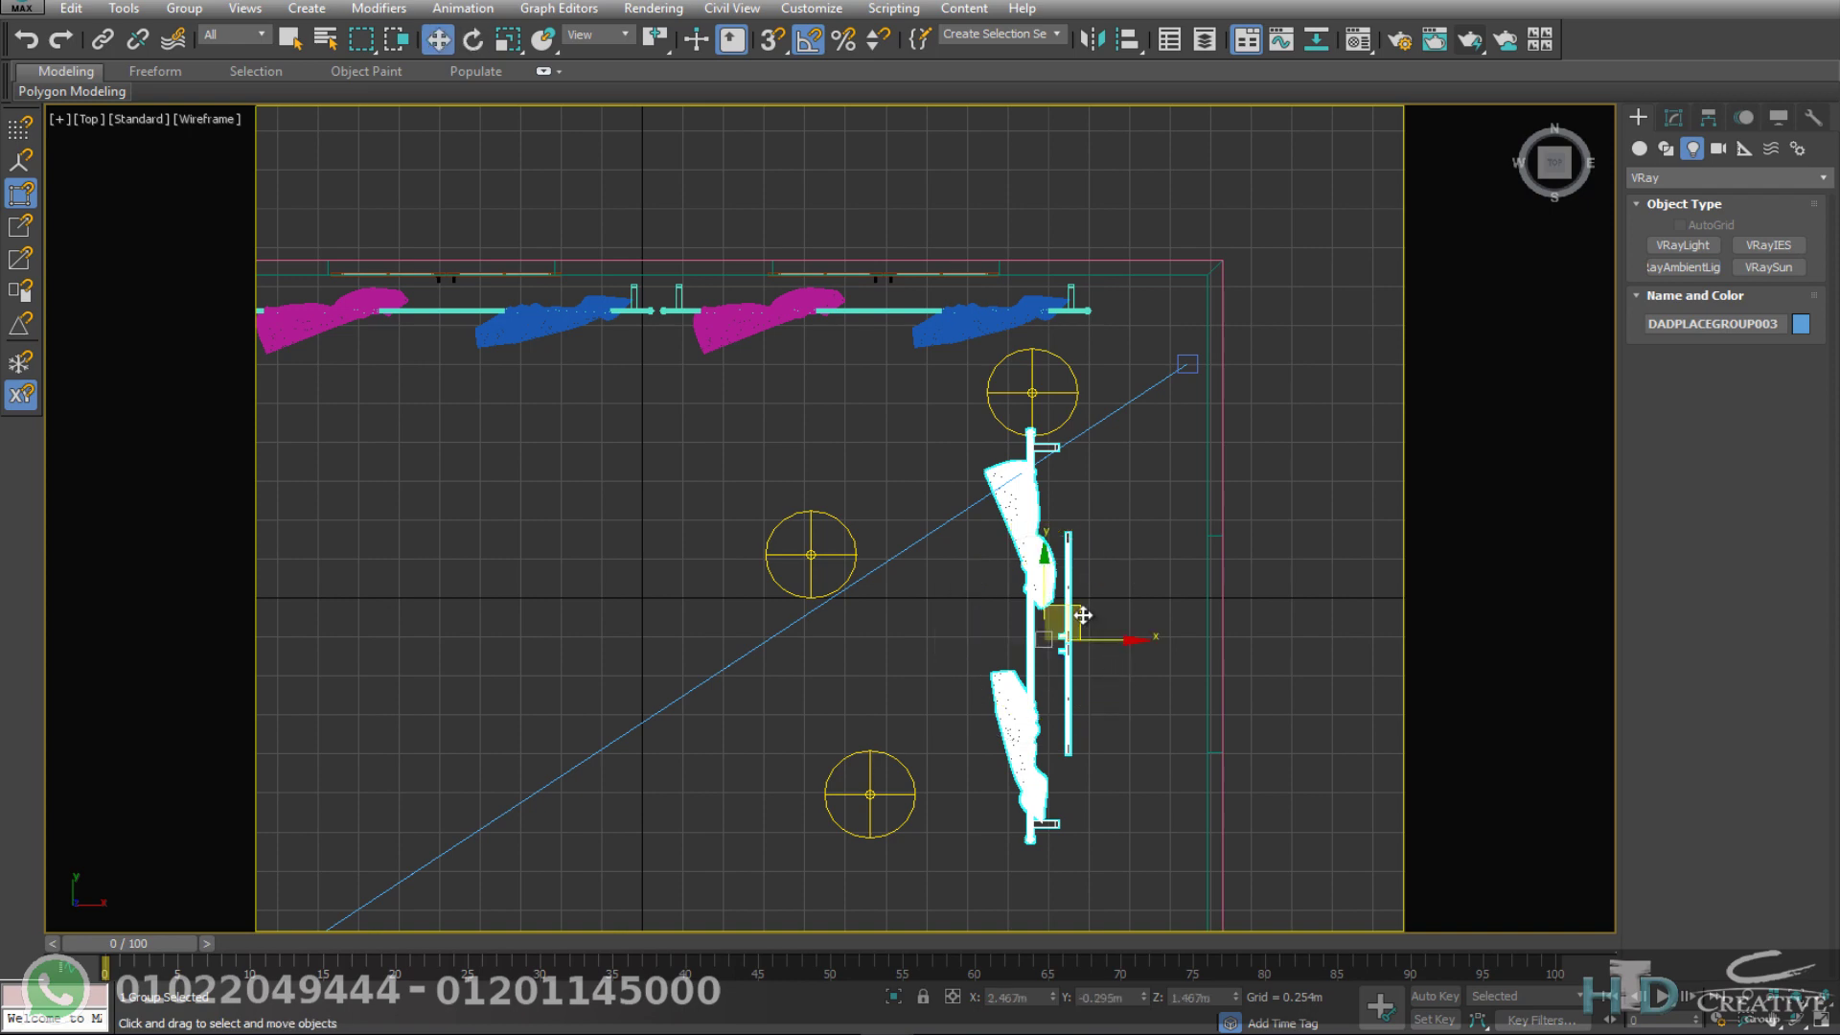
{"action": "left_click_drag", "start_coordinate": [1082, 615], "coordinate": [1222, 615]}
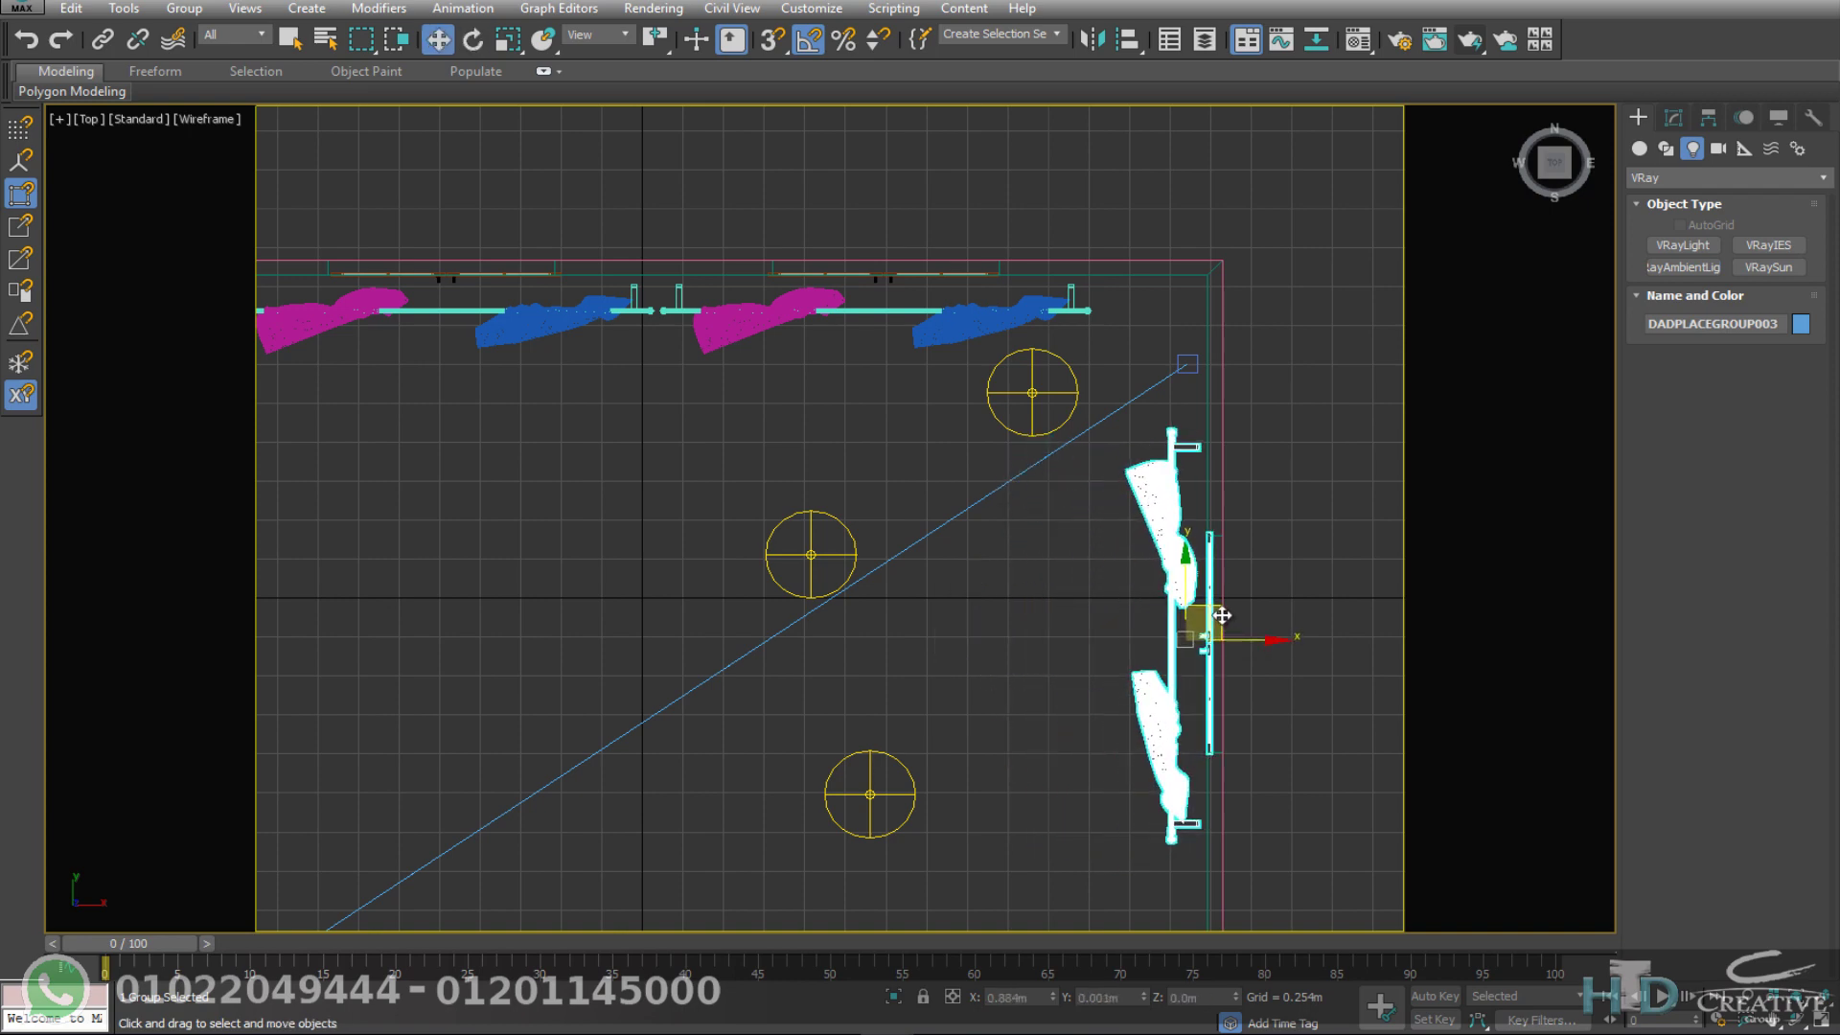
{"action": "key", "text": "c"}
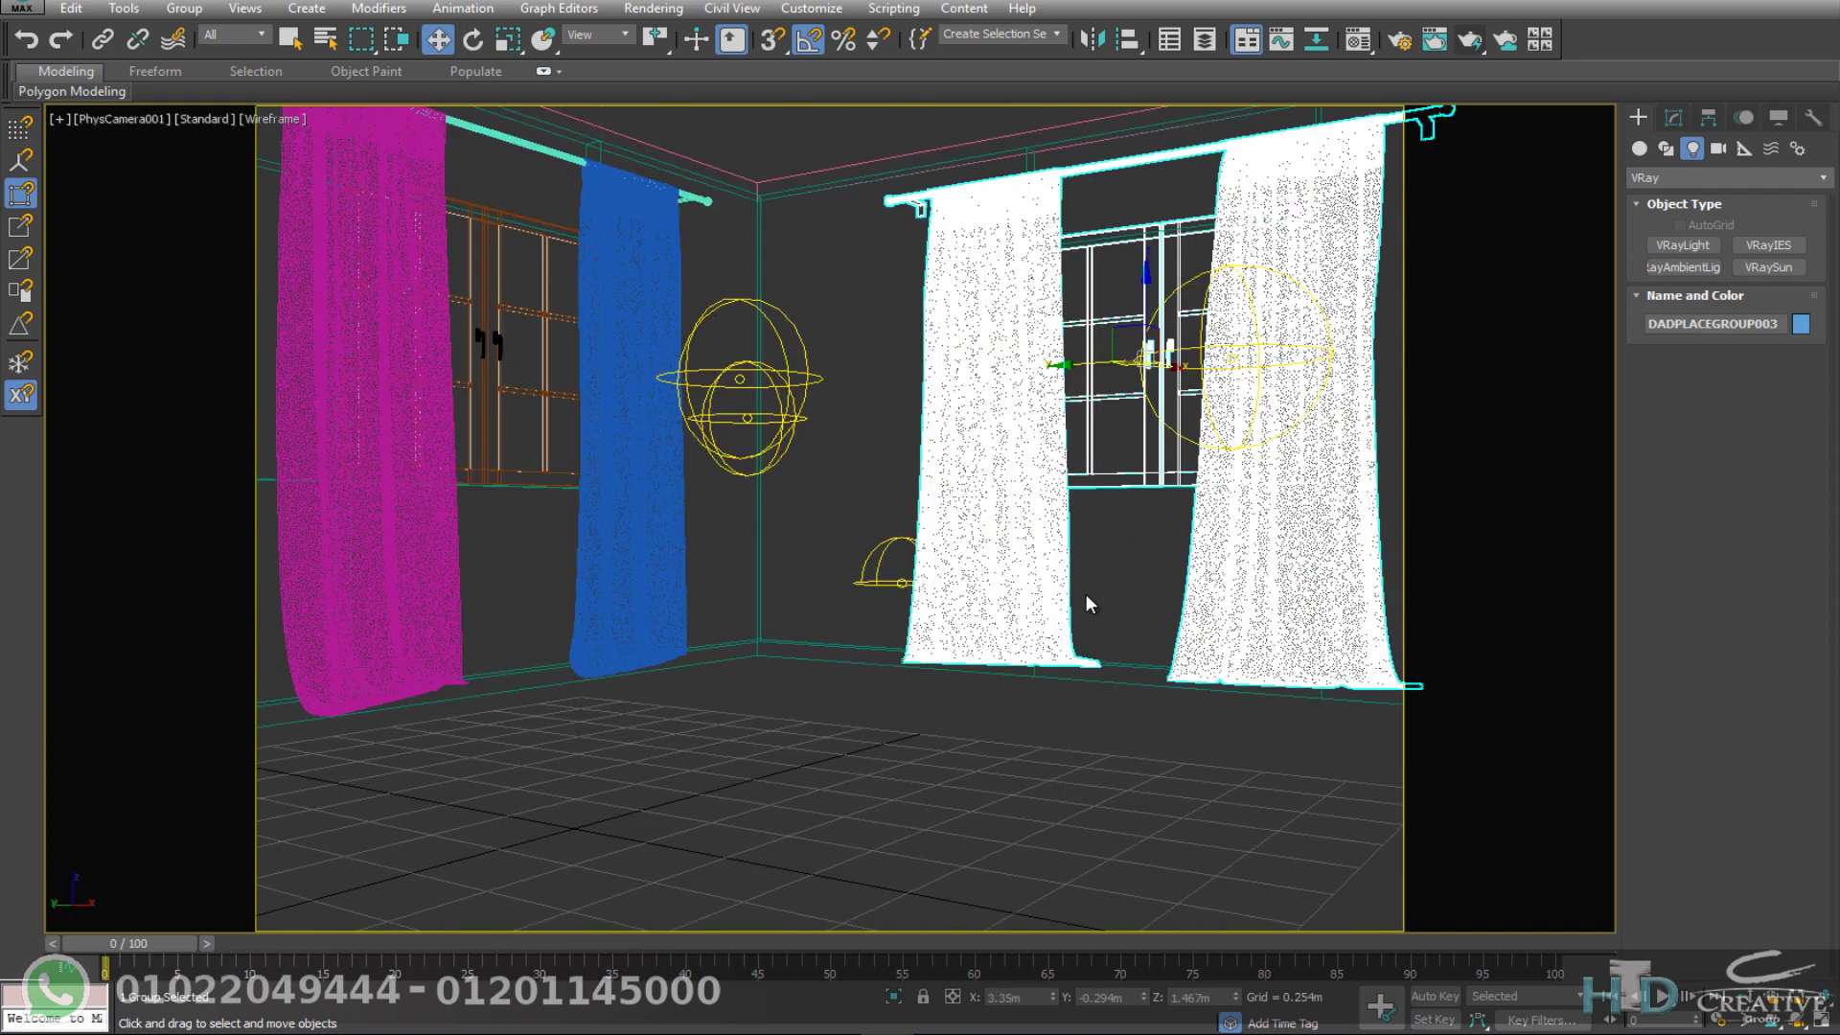
{"action": "left_click", "coordinate": [925, 316]}
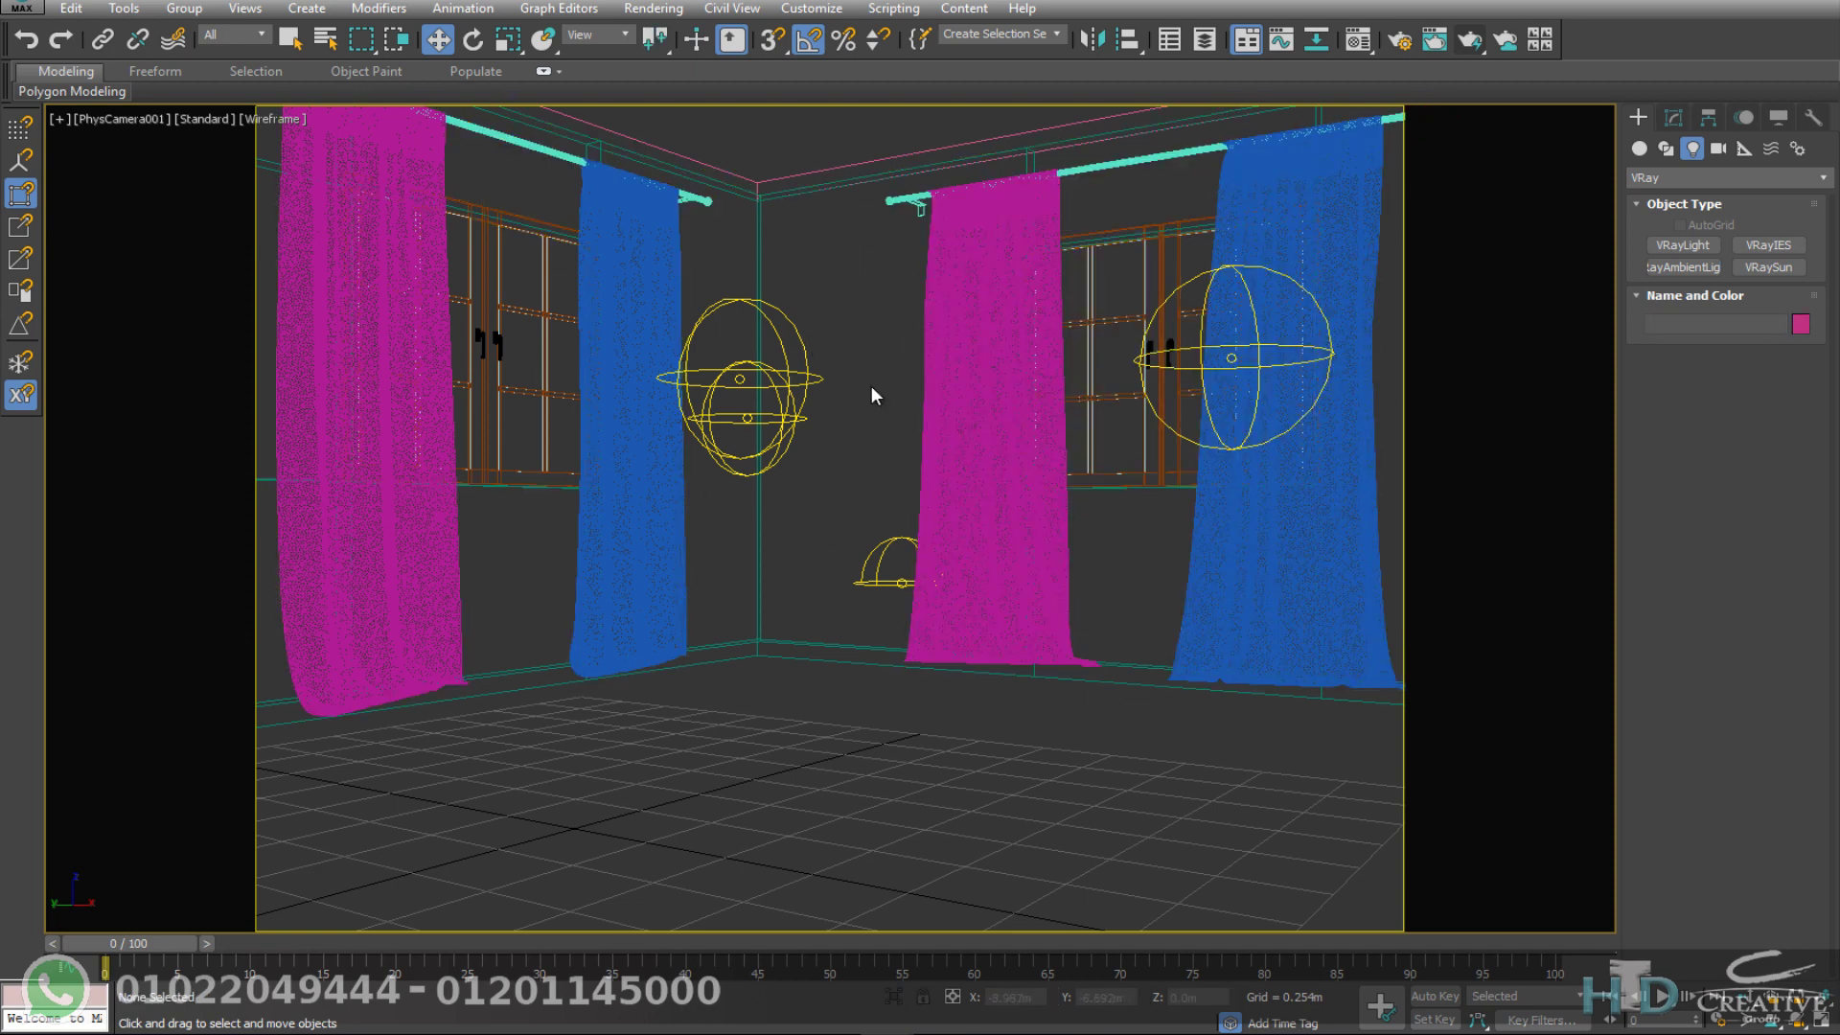
{"action": "key", "text": "F3"}
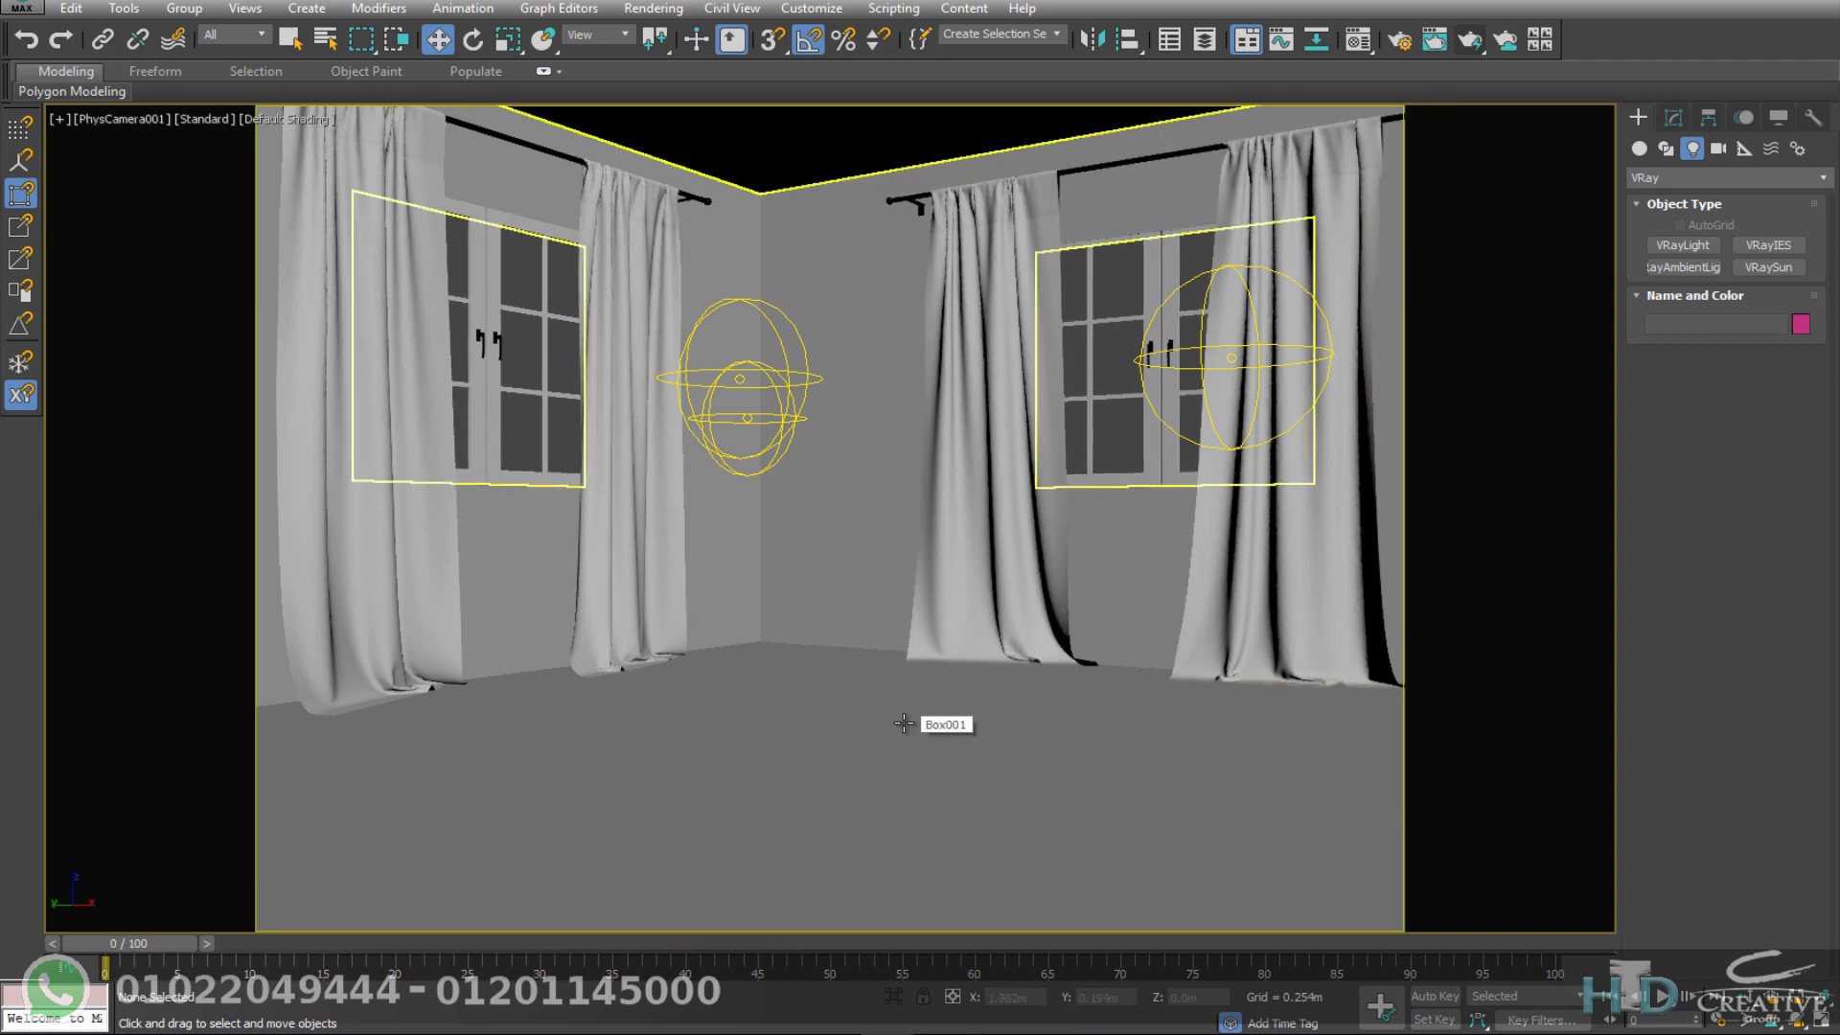
{"action": "key", "text": "alt"}
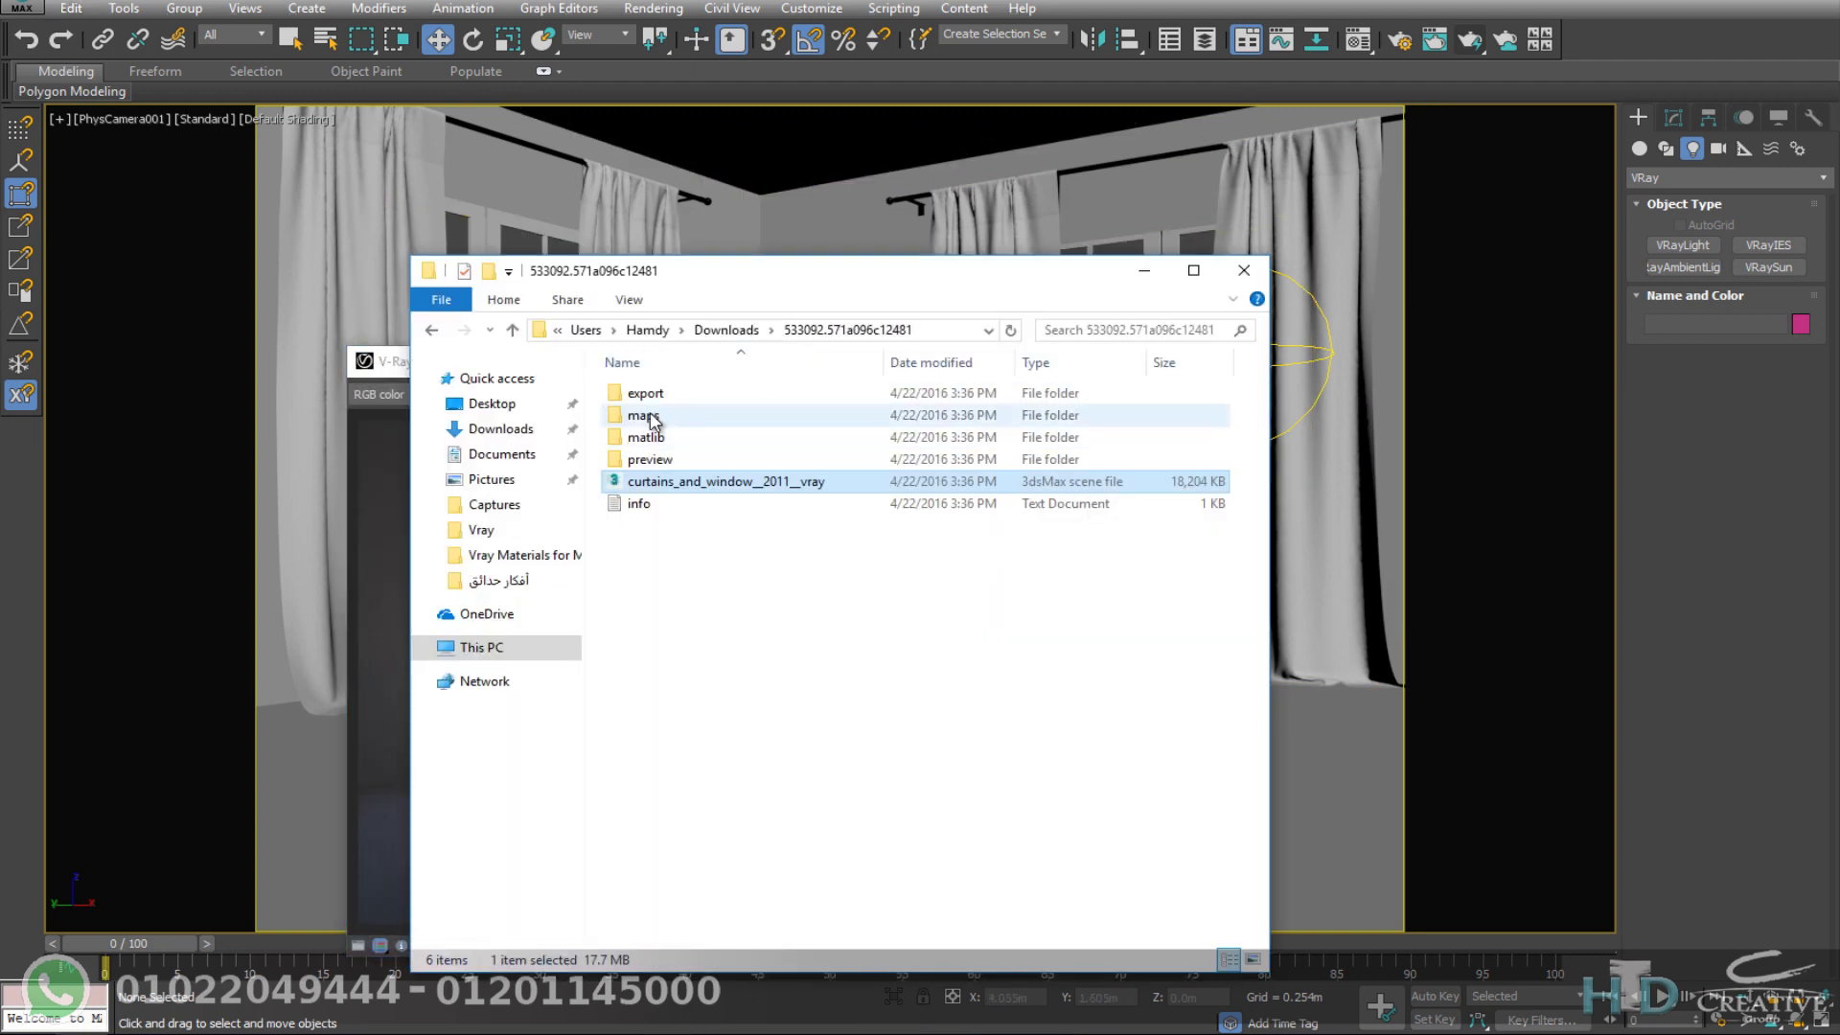
Step: Open the curtain folder's maps subfolder, then return to 3ds Max and select the right-wall curtain group
{"action": "left_click_drag", "start_coordinate": [836, 292], "coordinate": [1032, 246]}
{"action": "double_click", "coordinate": [836, 368]}
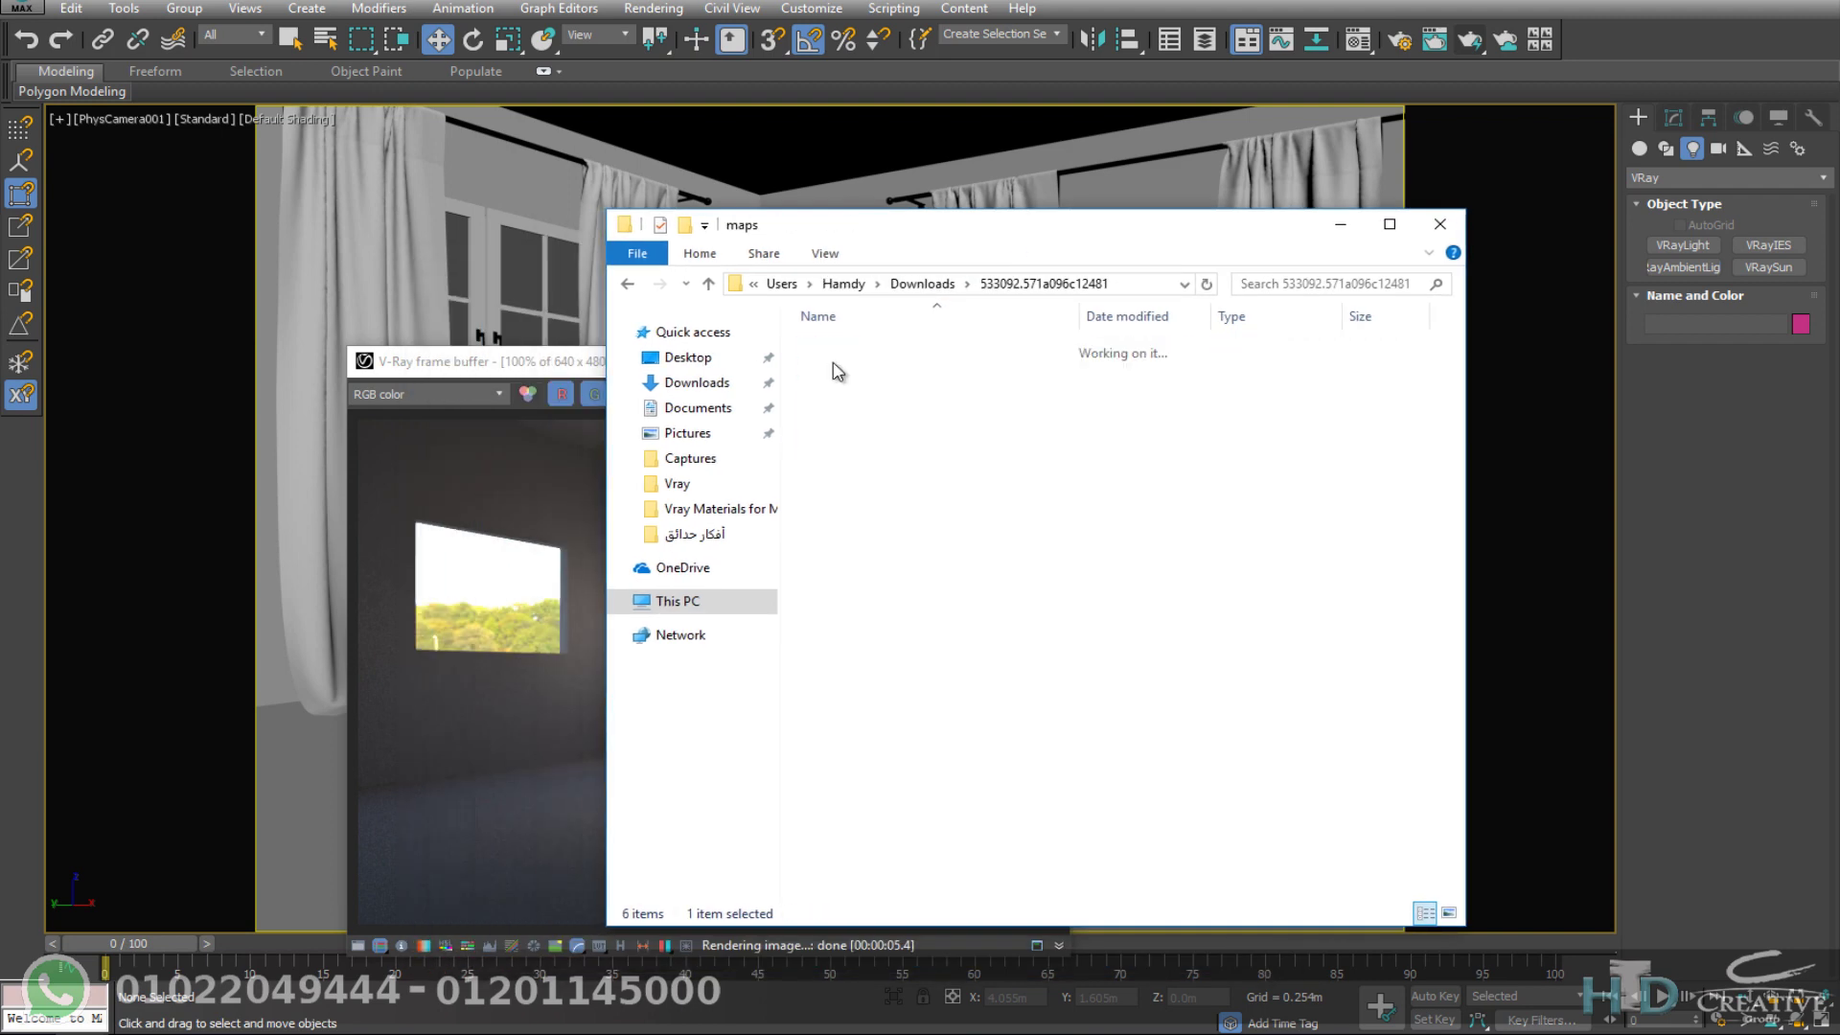
{"action": "left_click", "coordinate": [1149, 289]}
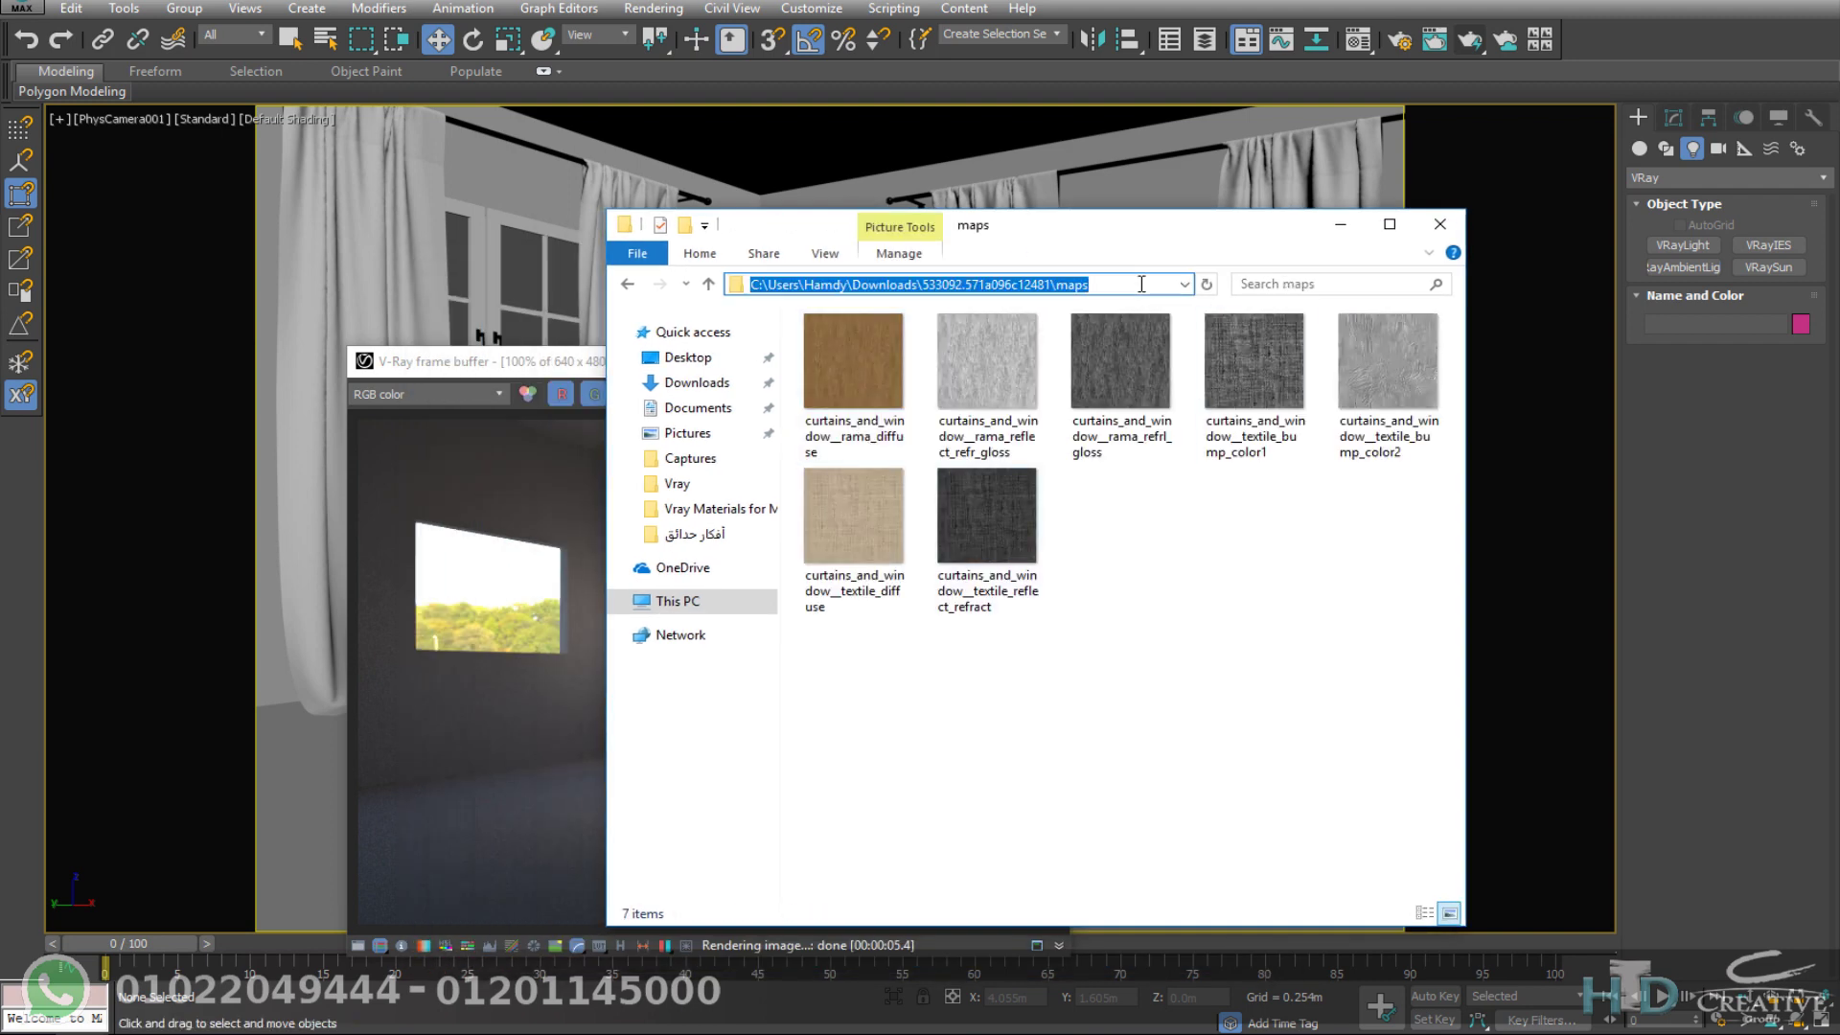
{"action": "left_click", "coordinate": [1489, 252]}
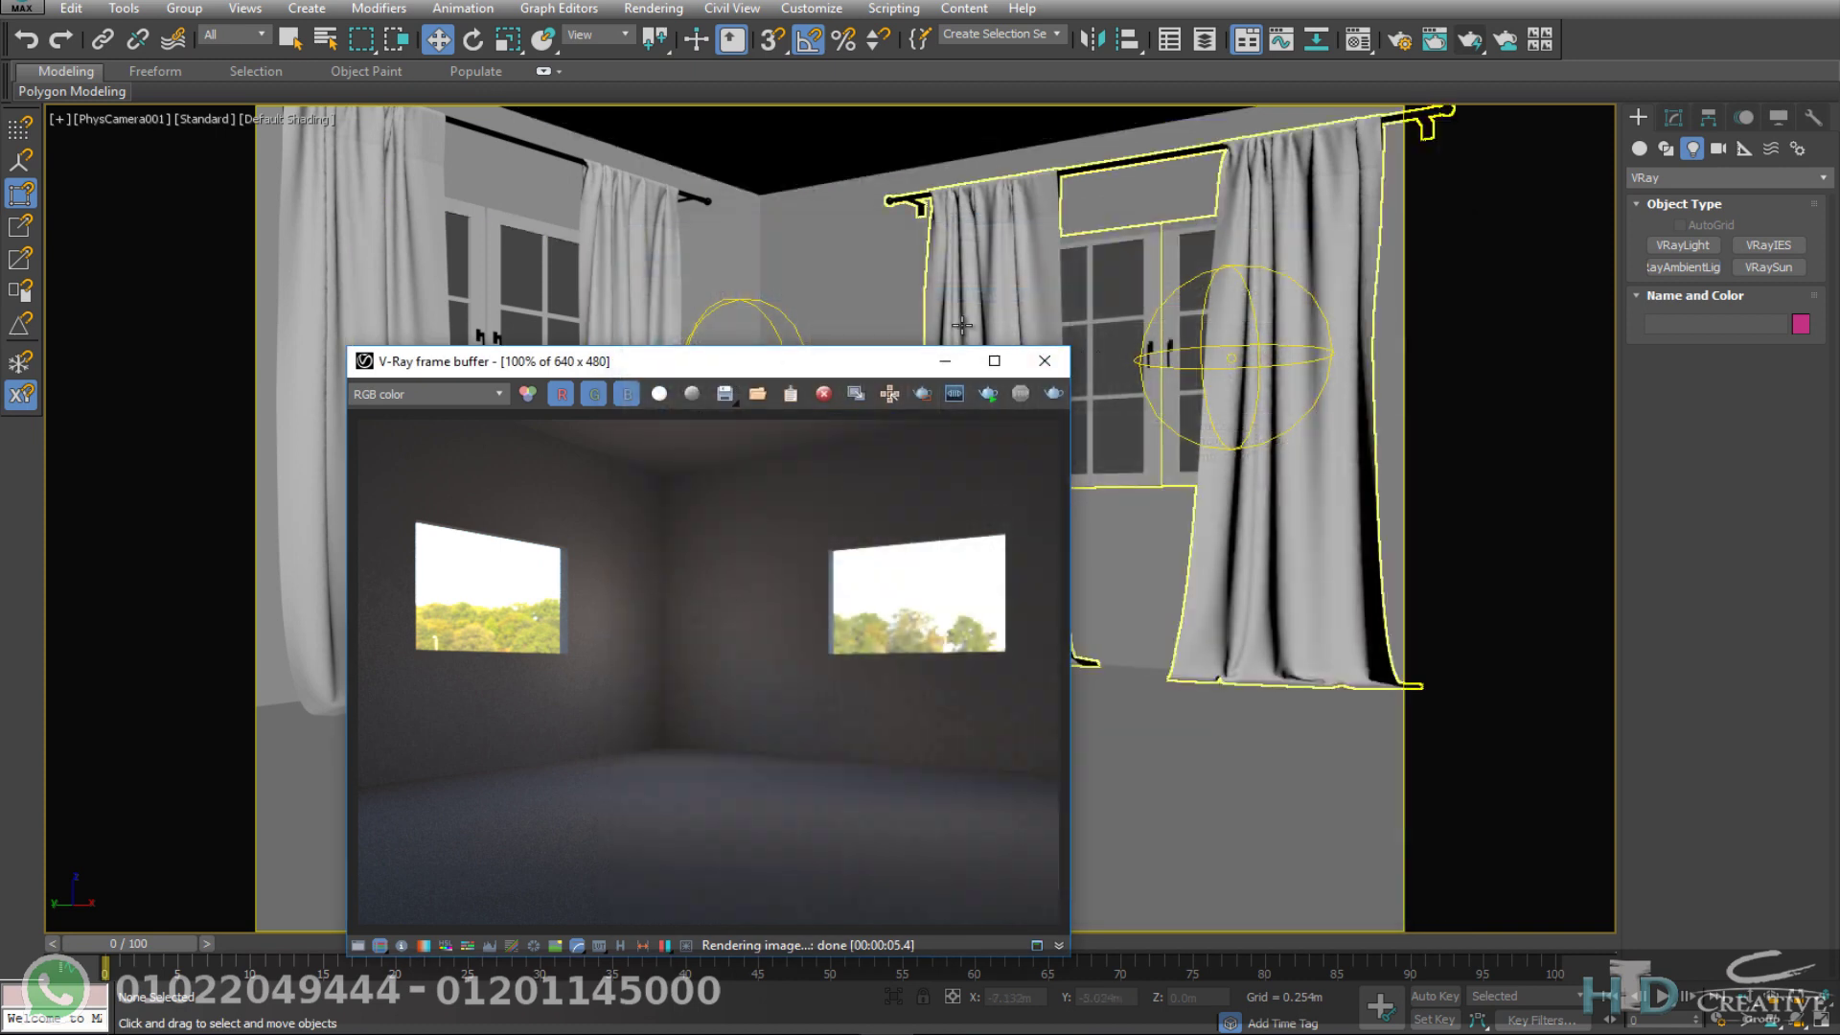
{"action": "left_click", "coordinate": [1028, 293]}
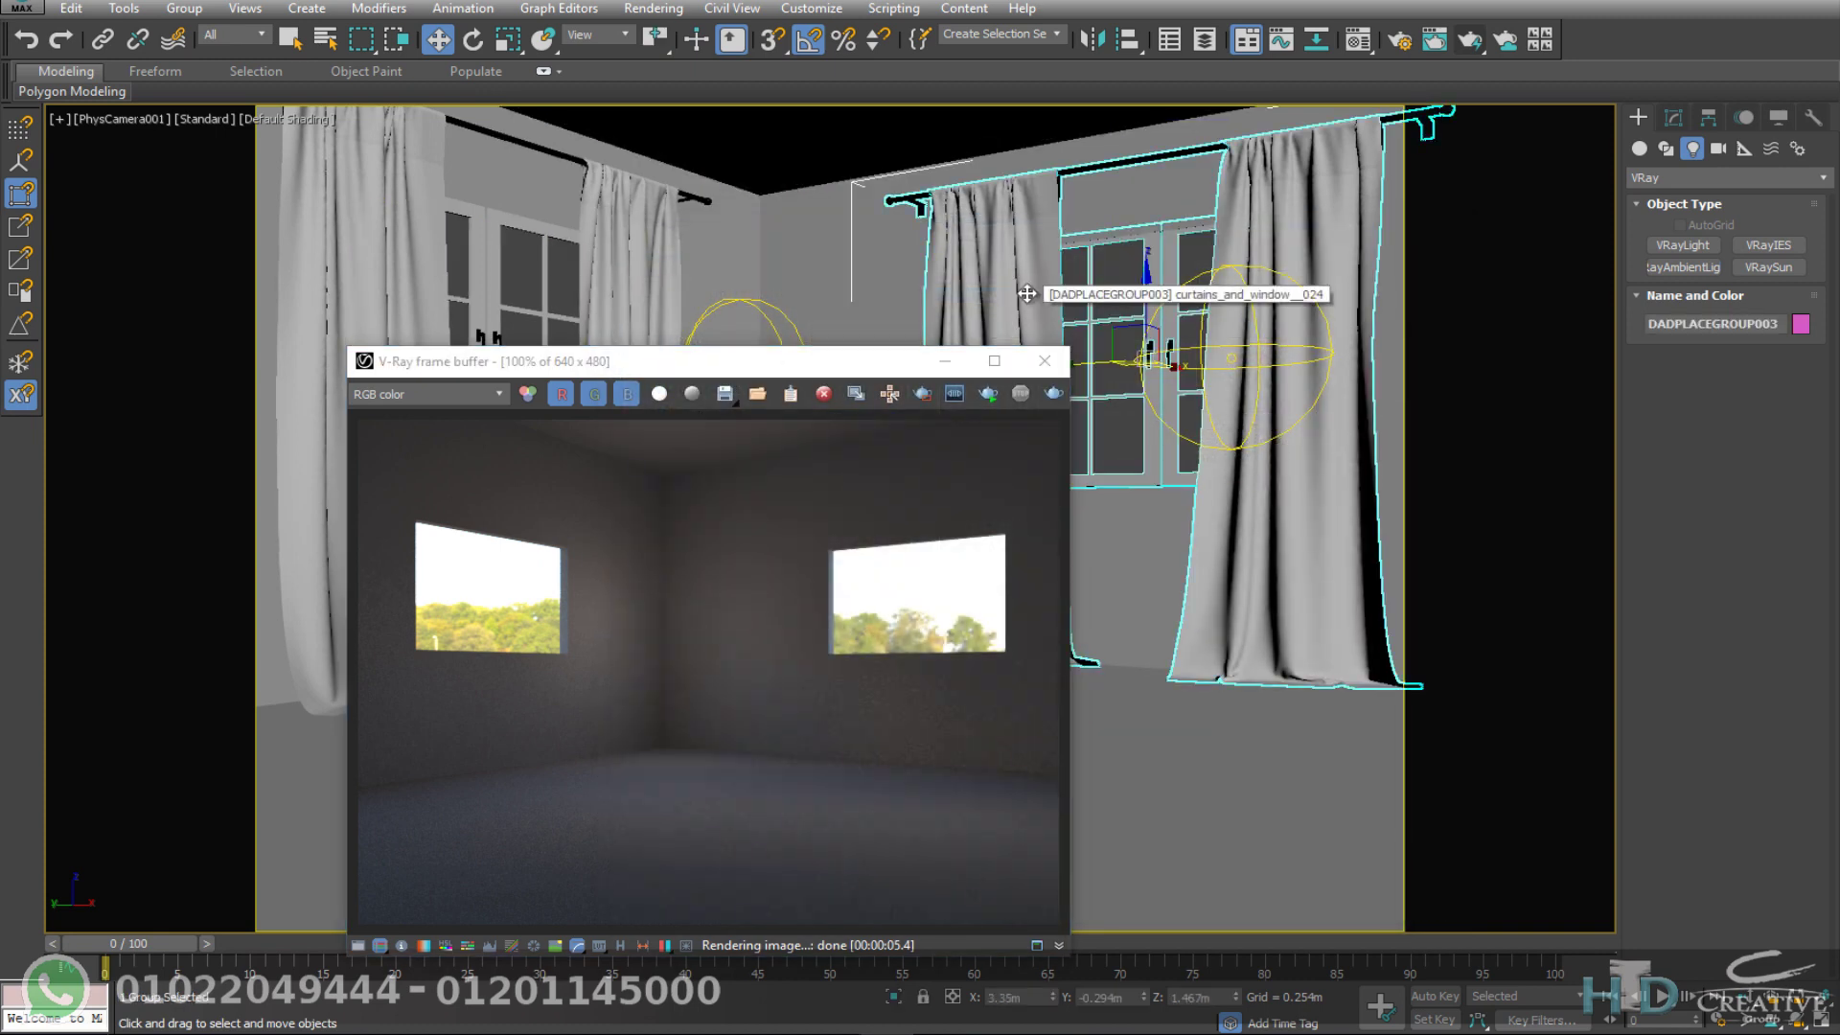
Step: Relink the seven missing curtain texture maps to the downloaded model's maps folder in Asset Tracking
{"action": "key", "text": "shift+t"}
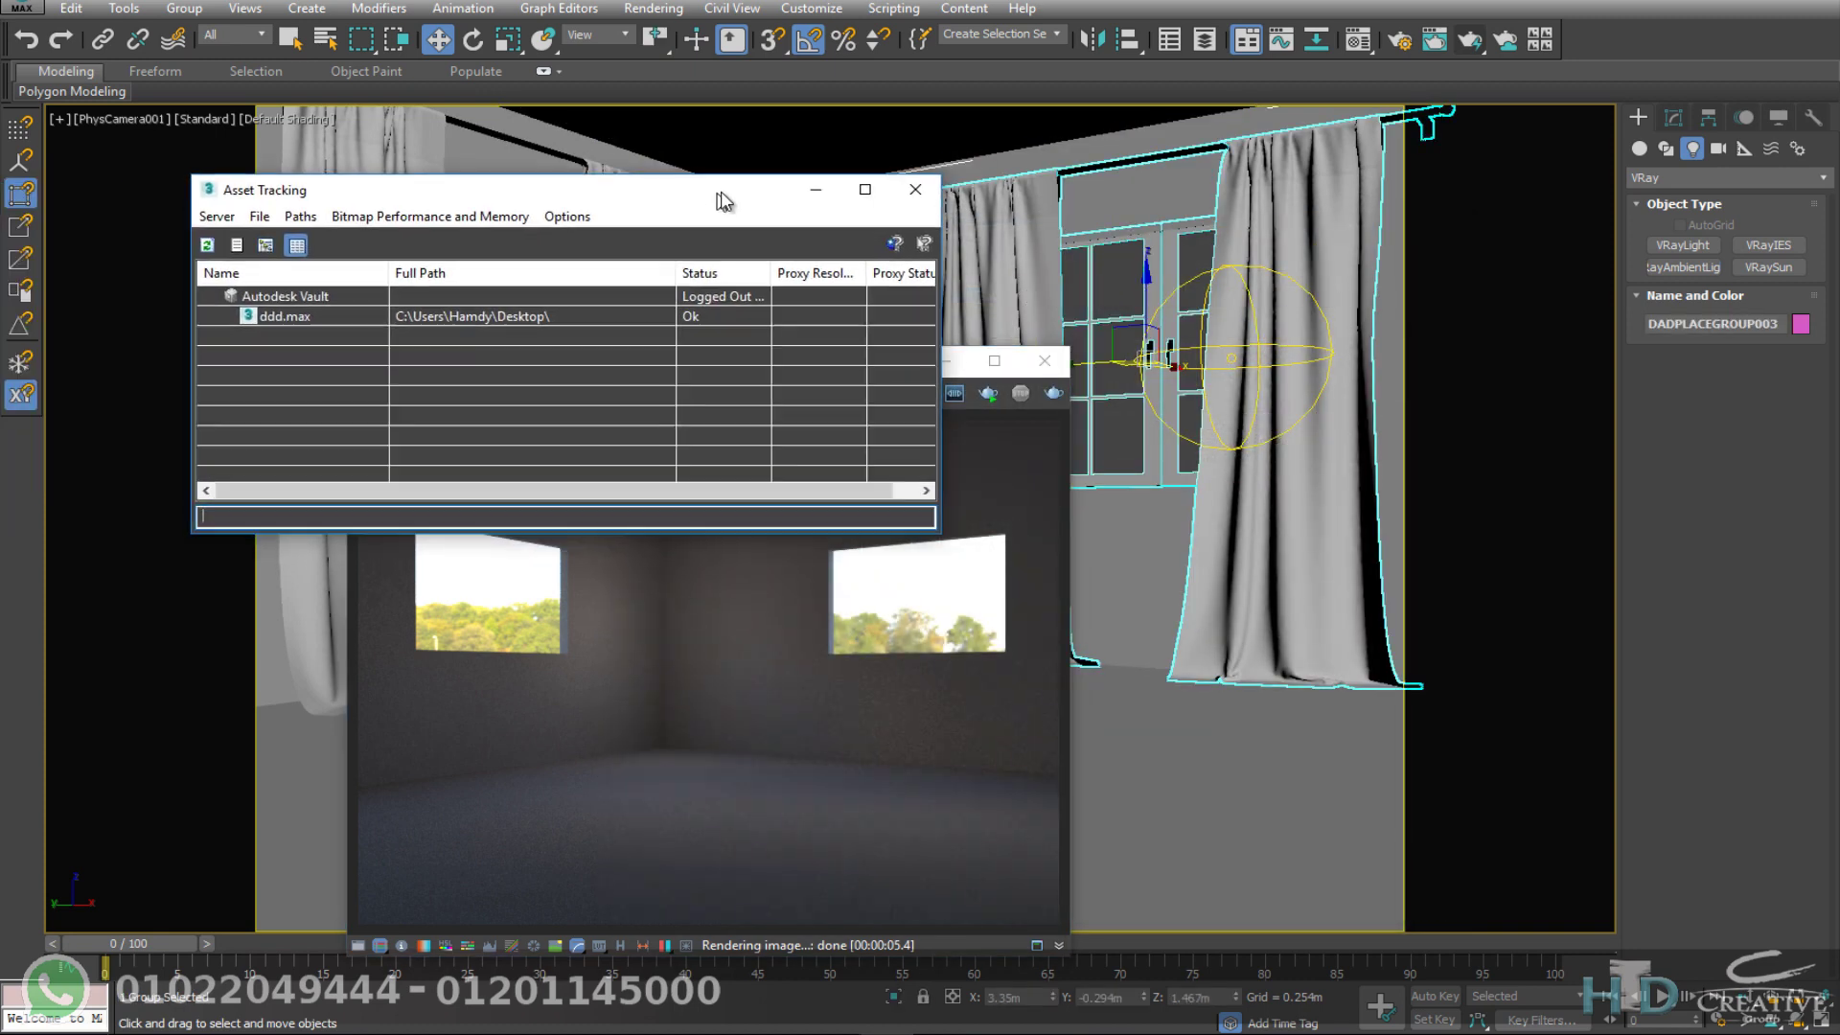
{"action": "left_click", "coordinate": [722, 354]}
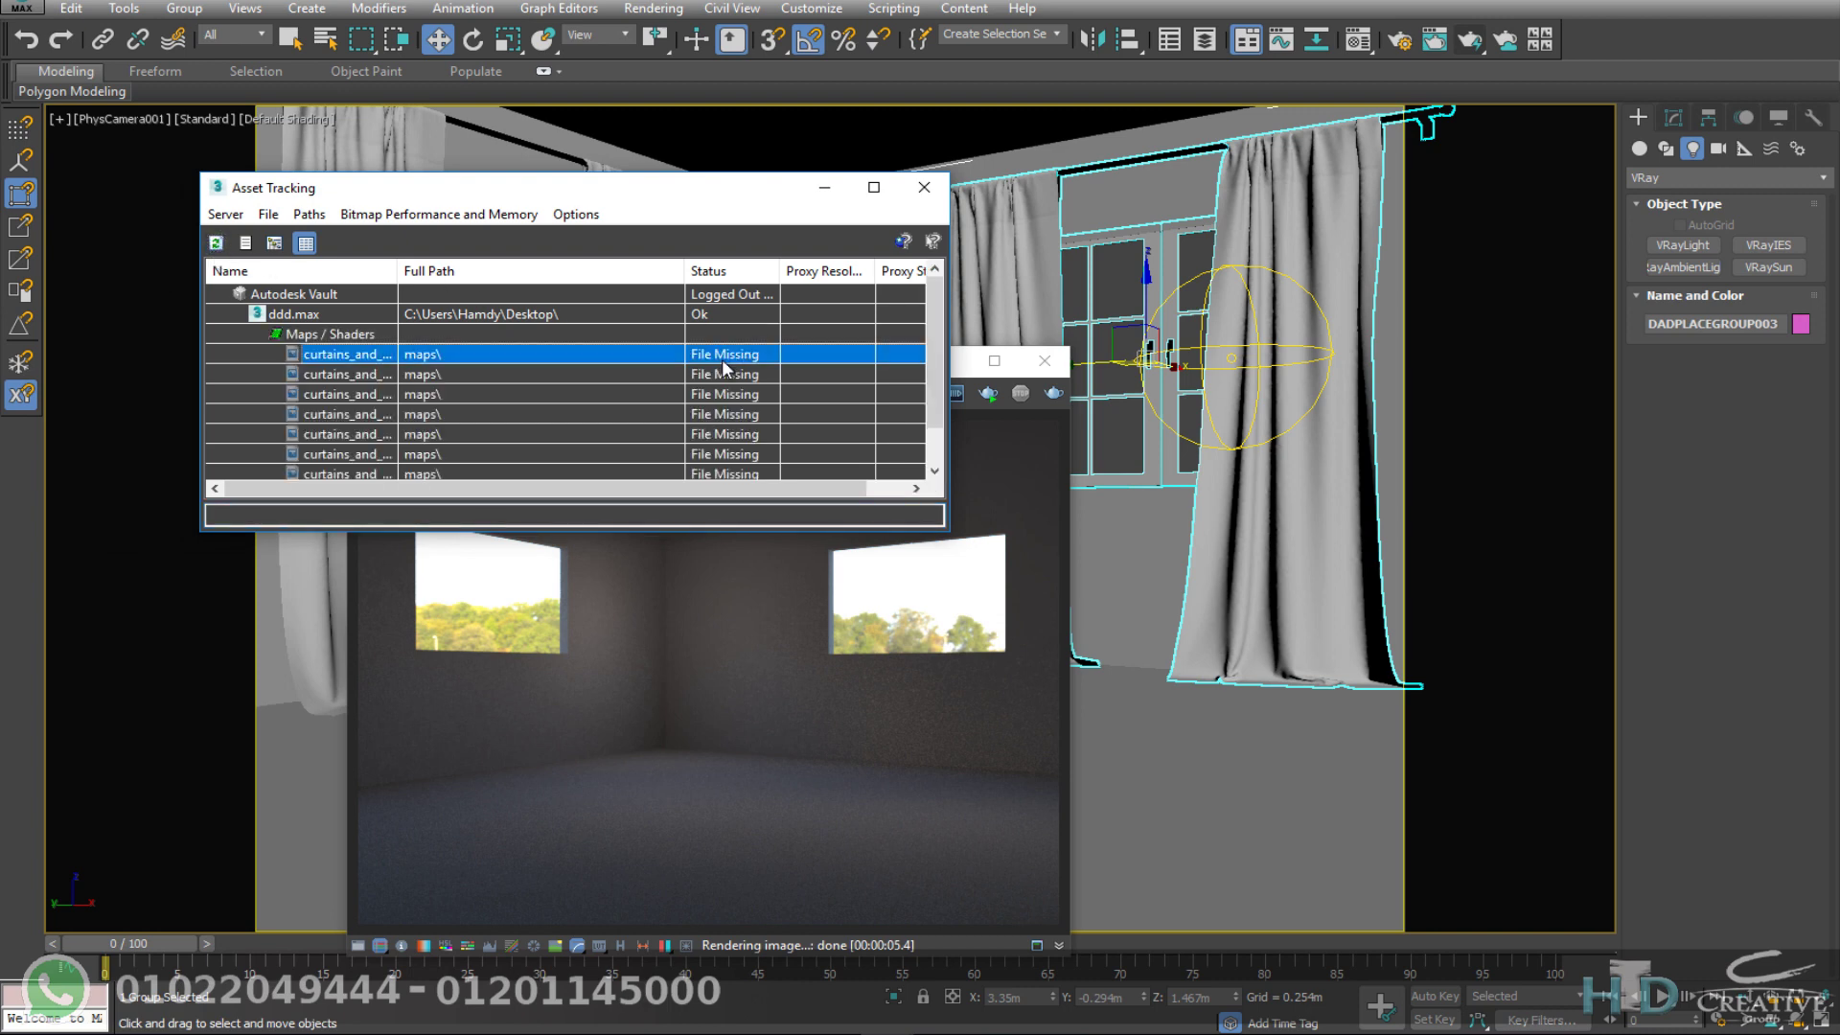
{"action": "scroll", "coordinate": [720, 445], "scroll_direction": "down", "scroll_amount": 1}
{"action": "left_click", "coordinate": [720, 434], "text": "shift"}
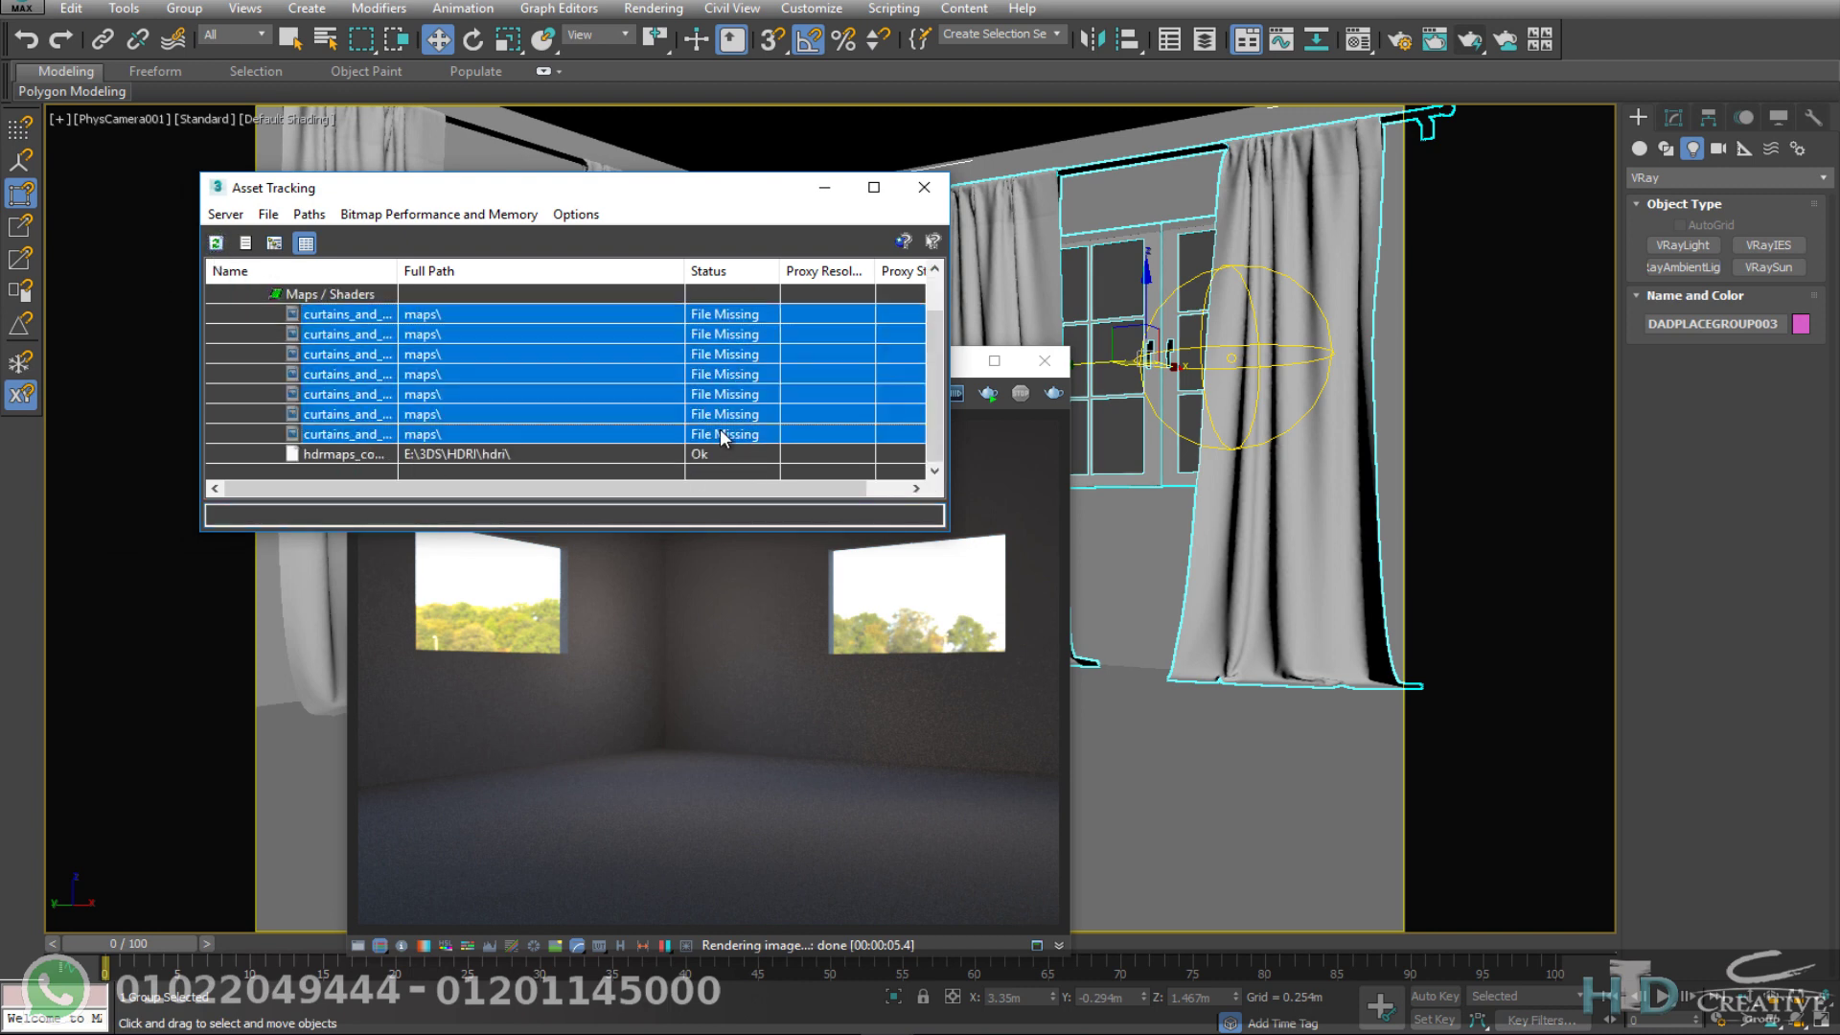
{"action": "right_click", "coordinate": [497, 342]}
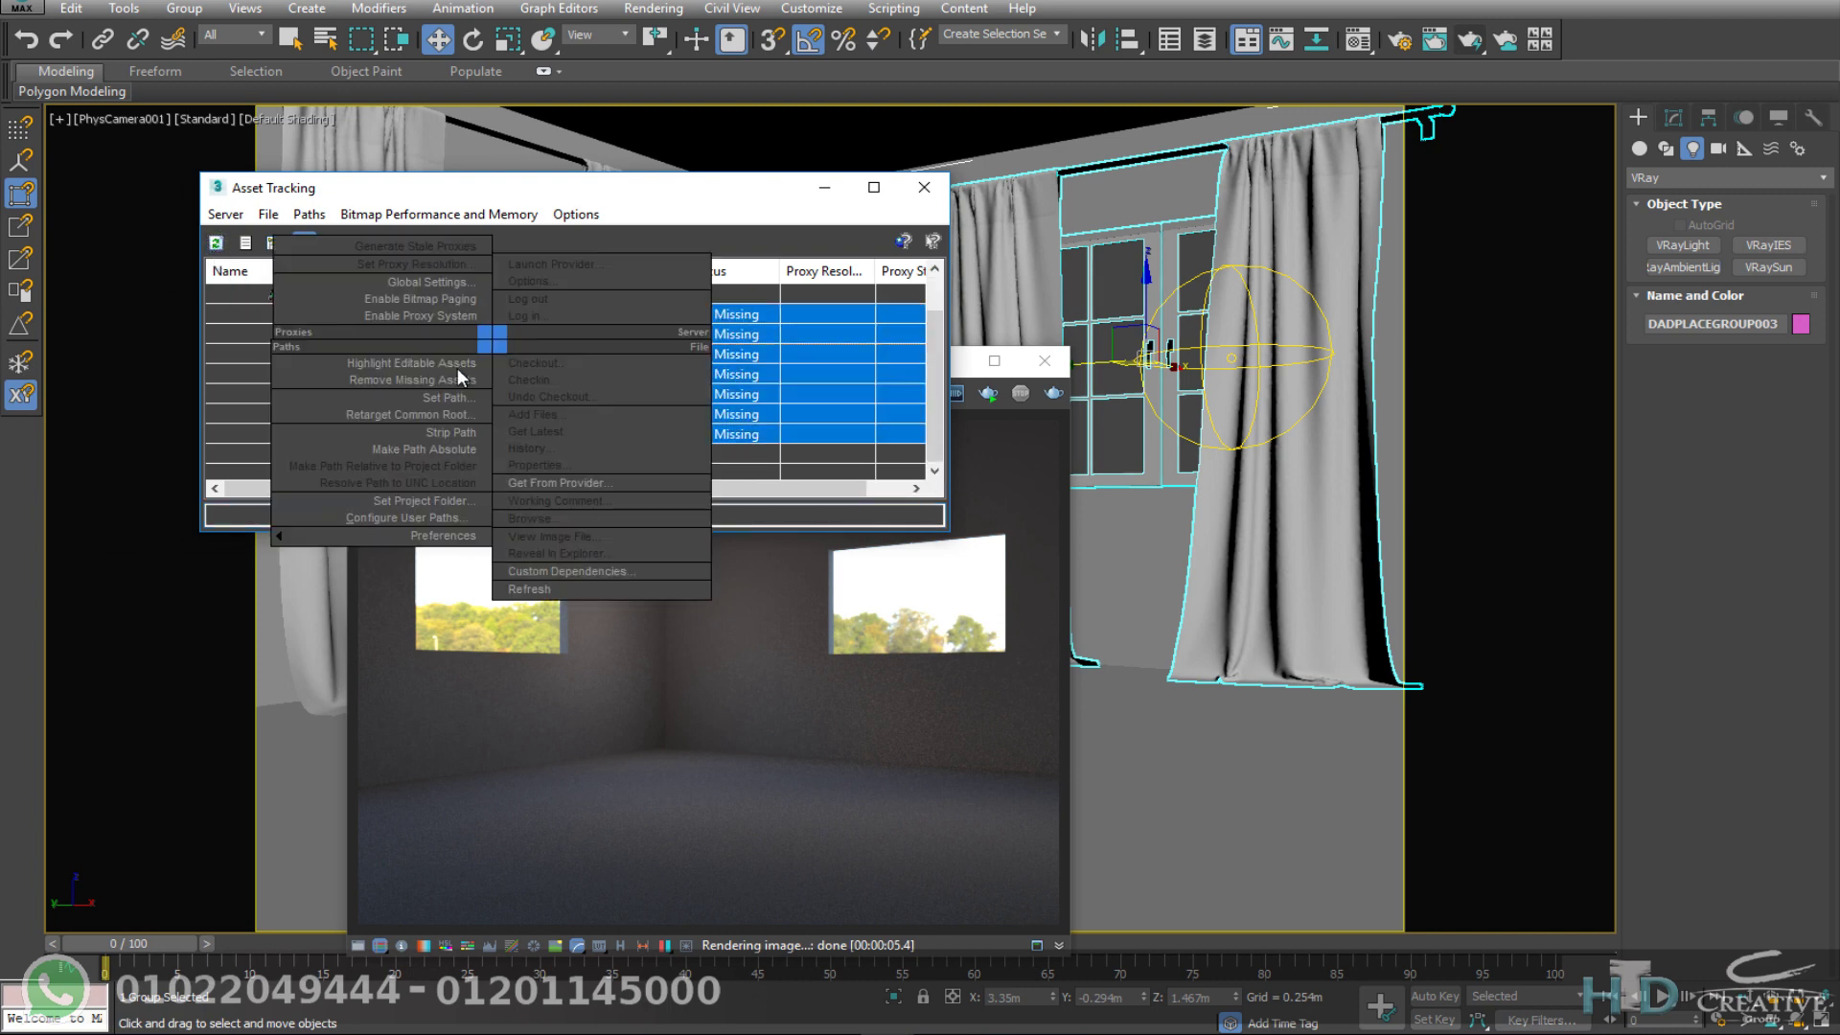
{"action": "left_click", "coordinate": [441, 396]}
{"action": "key", "text": "ctrl+v"}
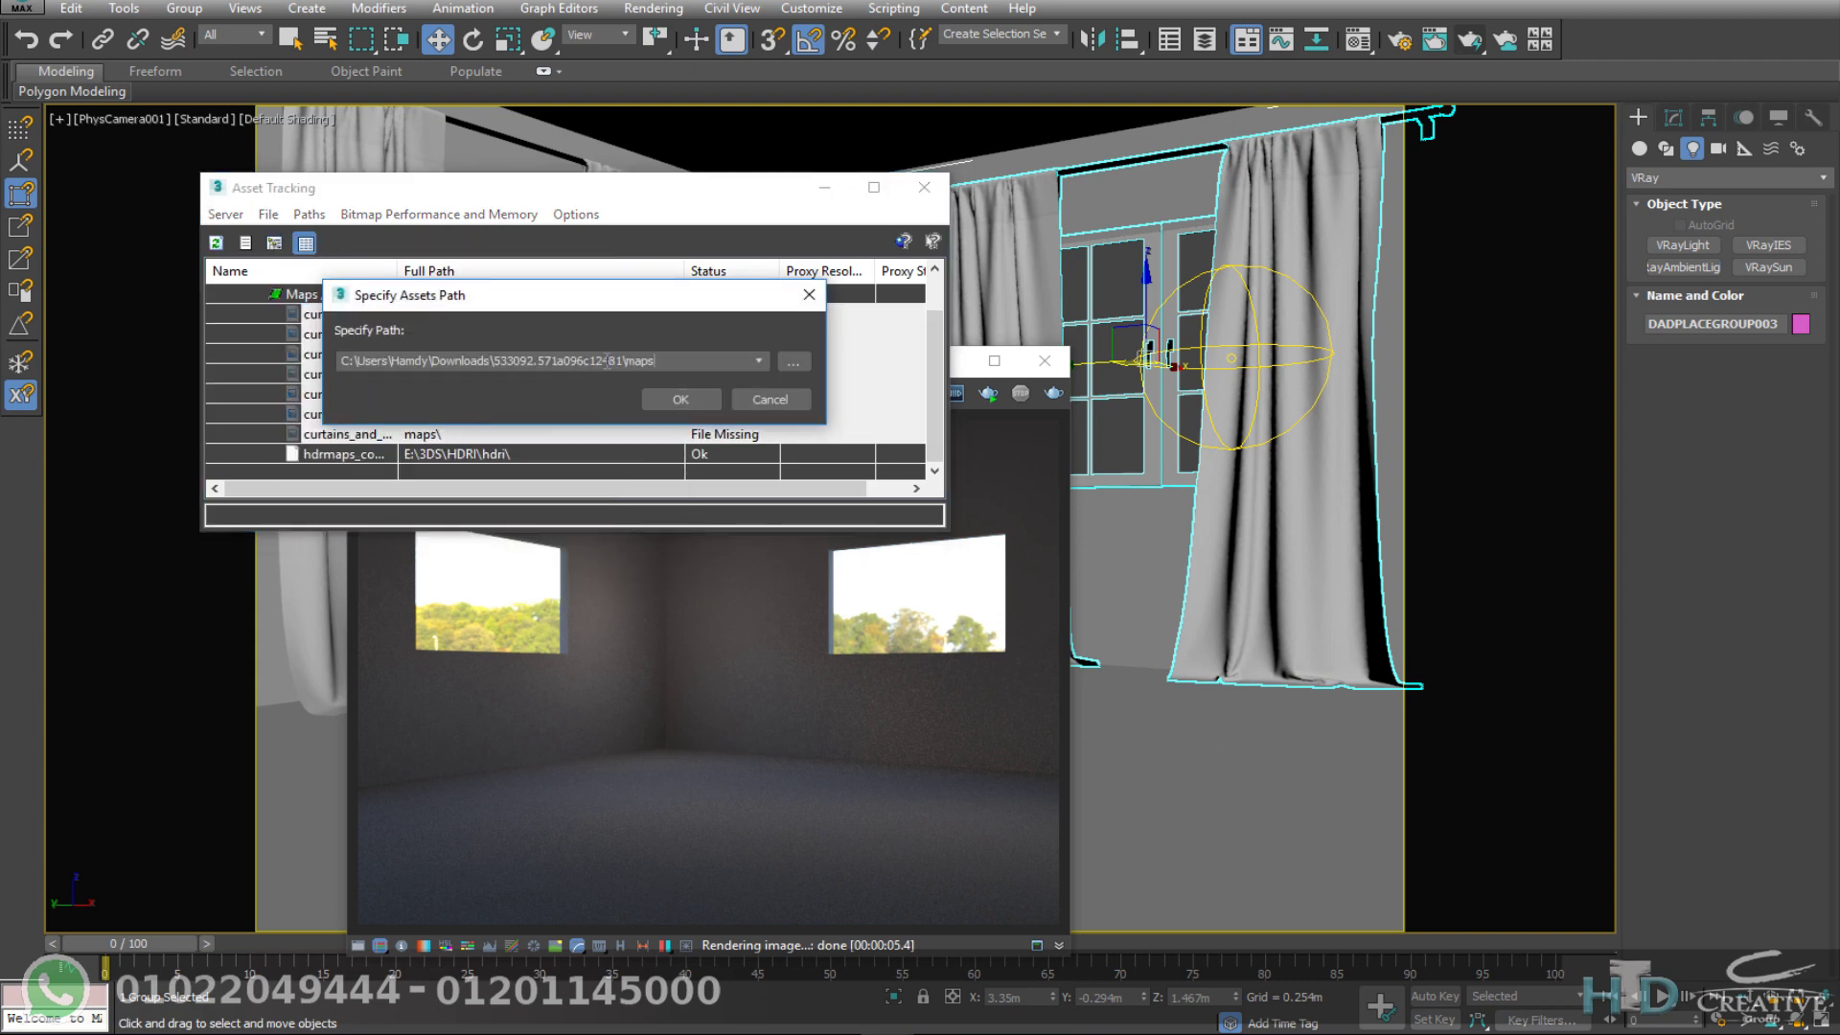
{"action": "left_click", "coordinate": [699, 402]}
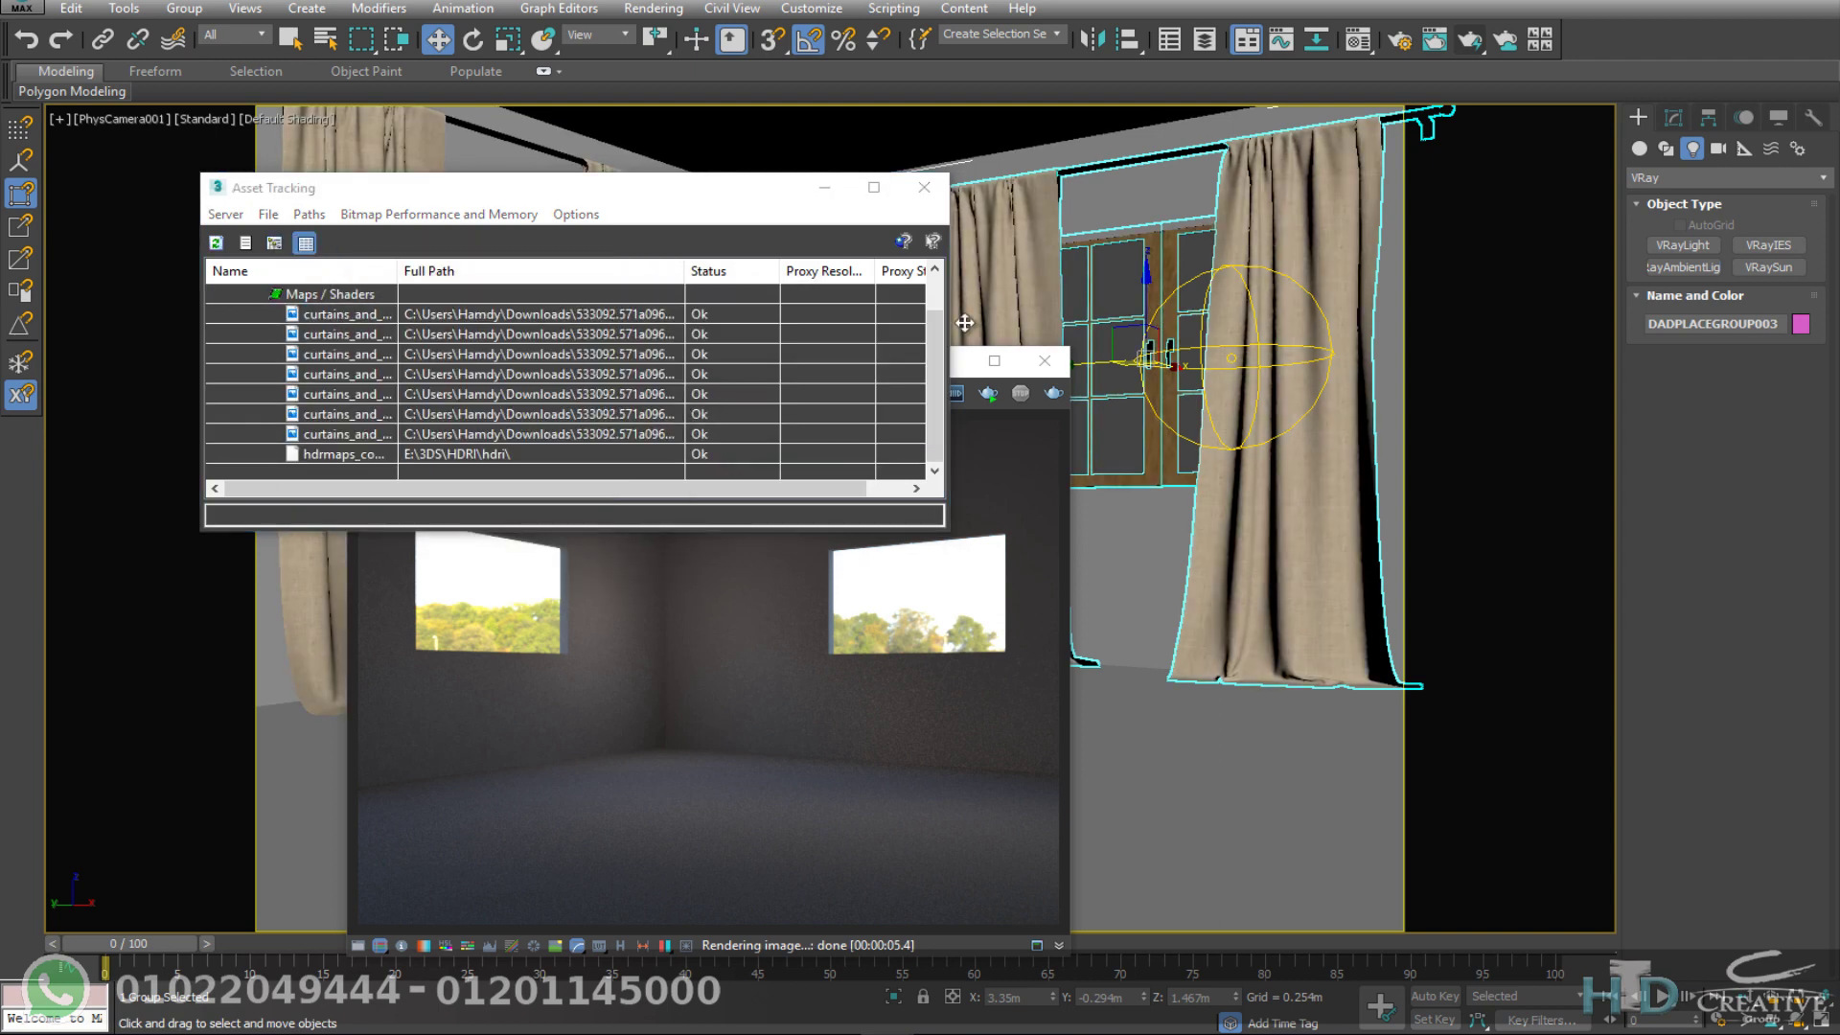
Step: Re-render the camera view with V-Ray to show the textured curtains, then select the room box
{"action": "left_click", "coordinate": [924, 187]}
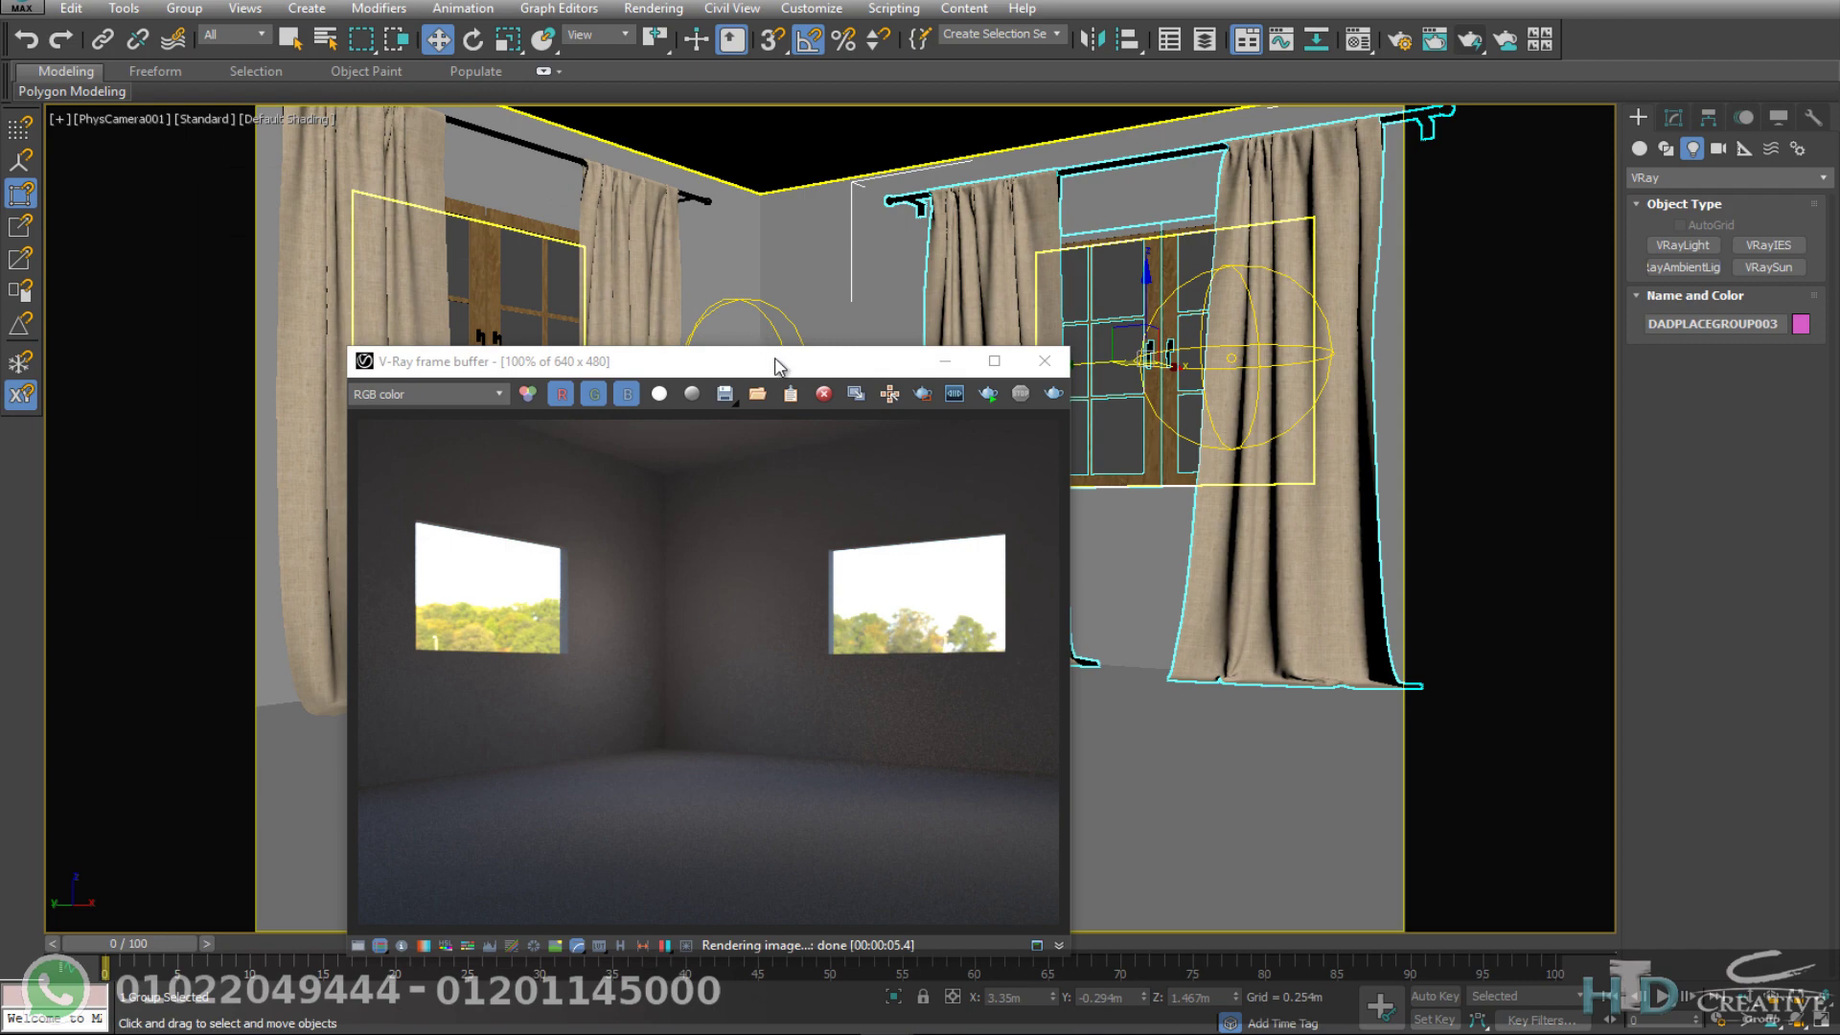
{"action": "left_click_drag", "start_coordinate": [778, 366], "coordinate": [823, 218]}
{"action": "key", "text": "shift+q"}
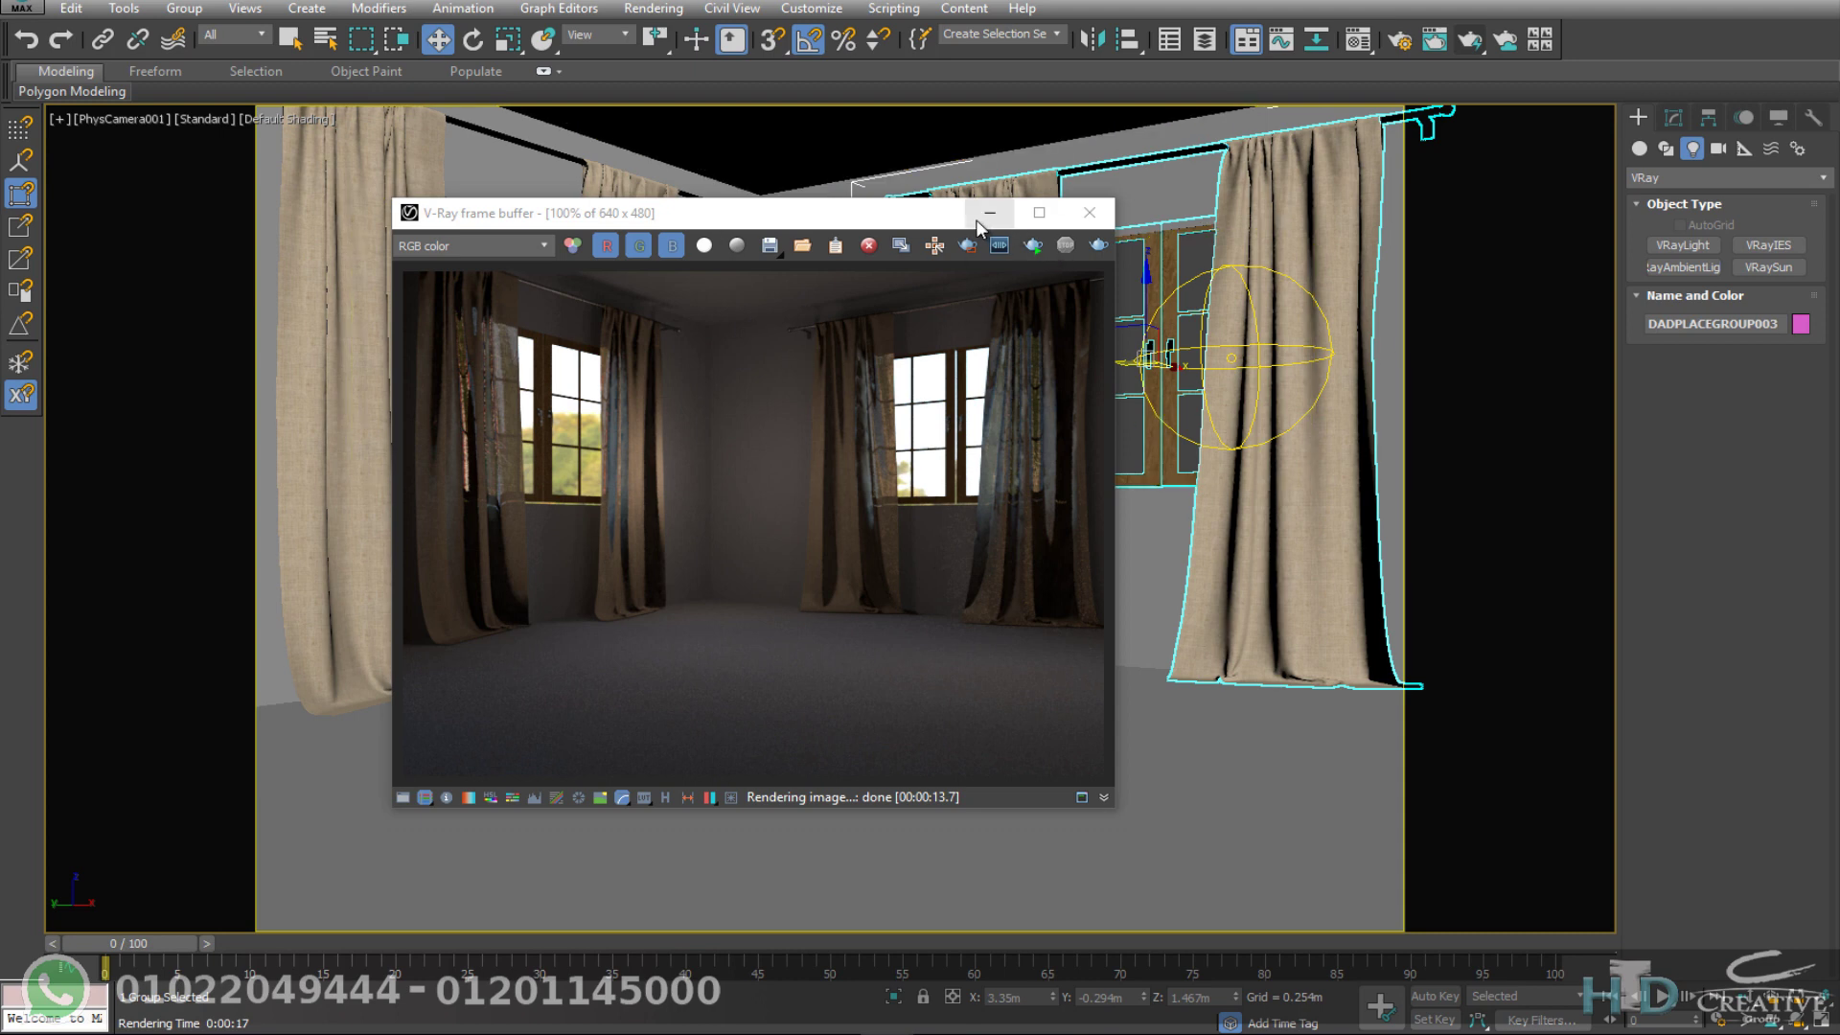
{"action": "left_click", "coordinate": [1129, 530]}
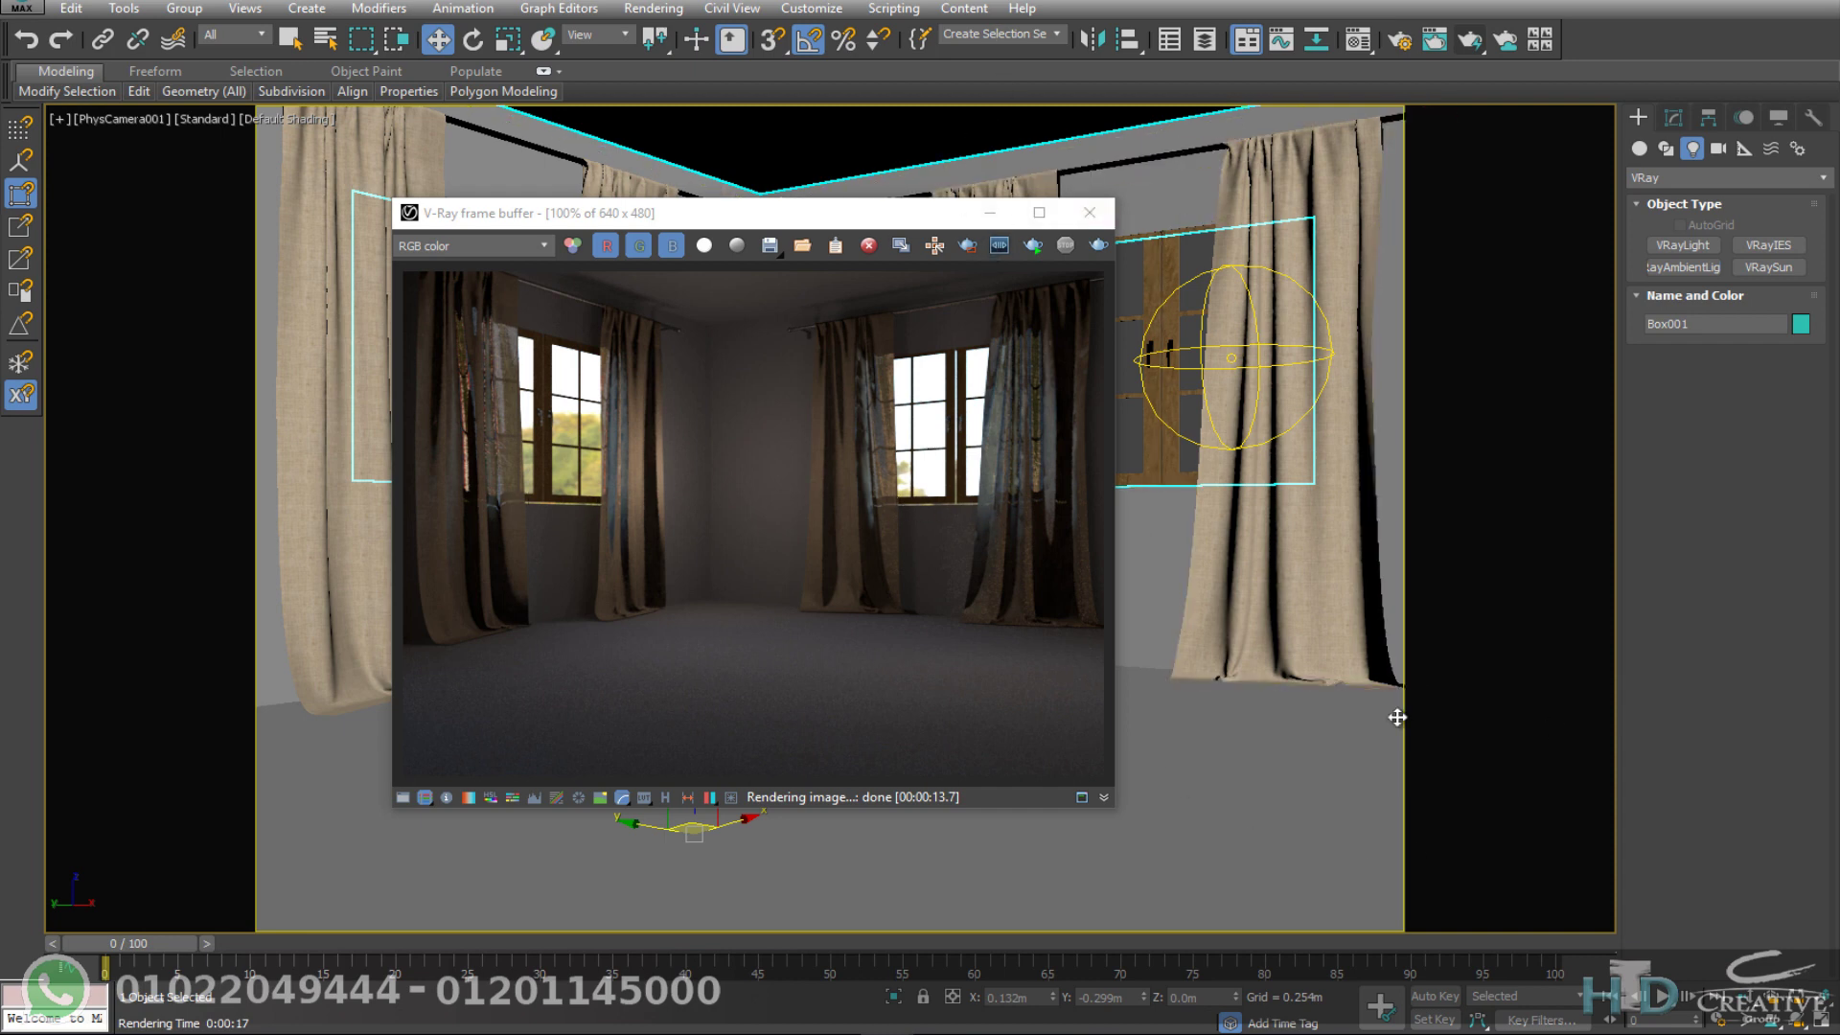
Step: In Front view, select the twelve room-box vertices along the lower window edge
{"action": "left_click", "coordinate": [992, 215]}
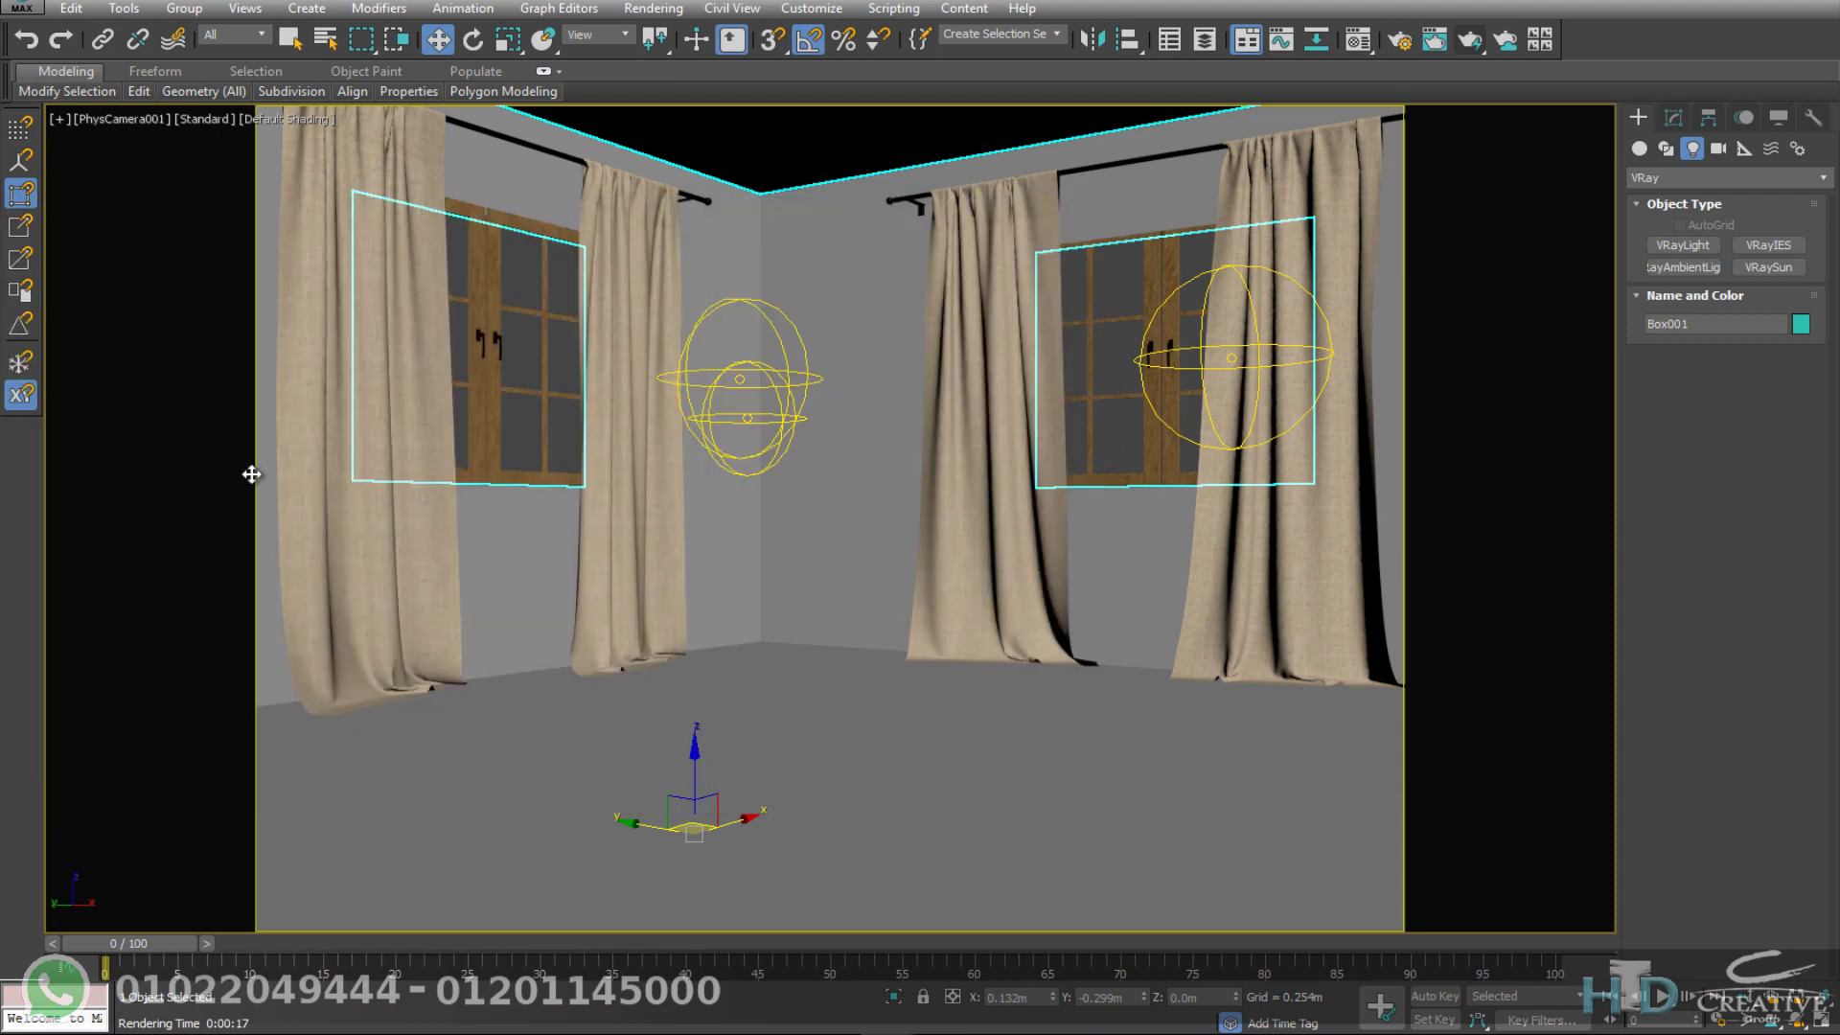
{"action": "key", "text": "f"}
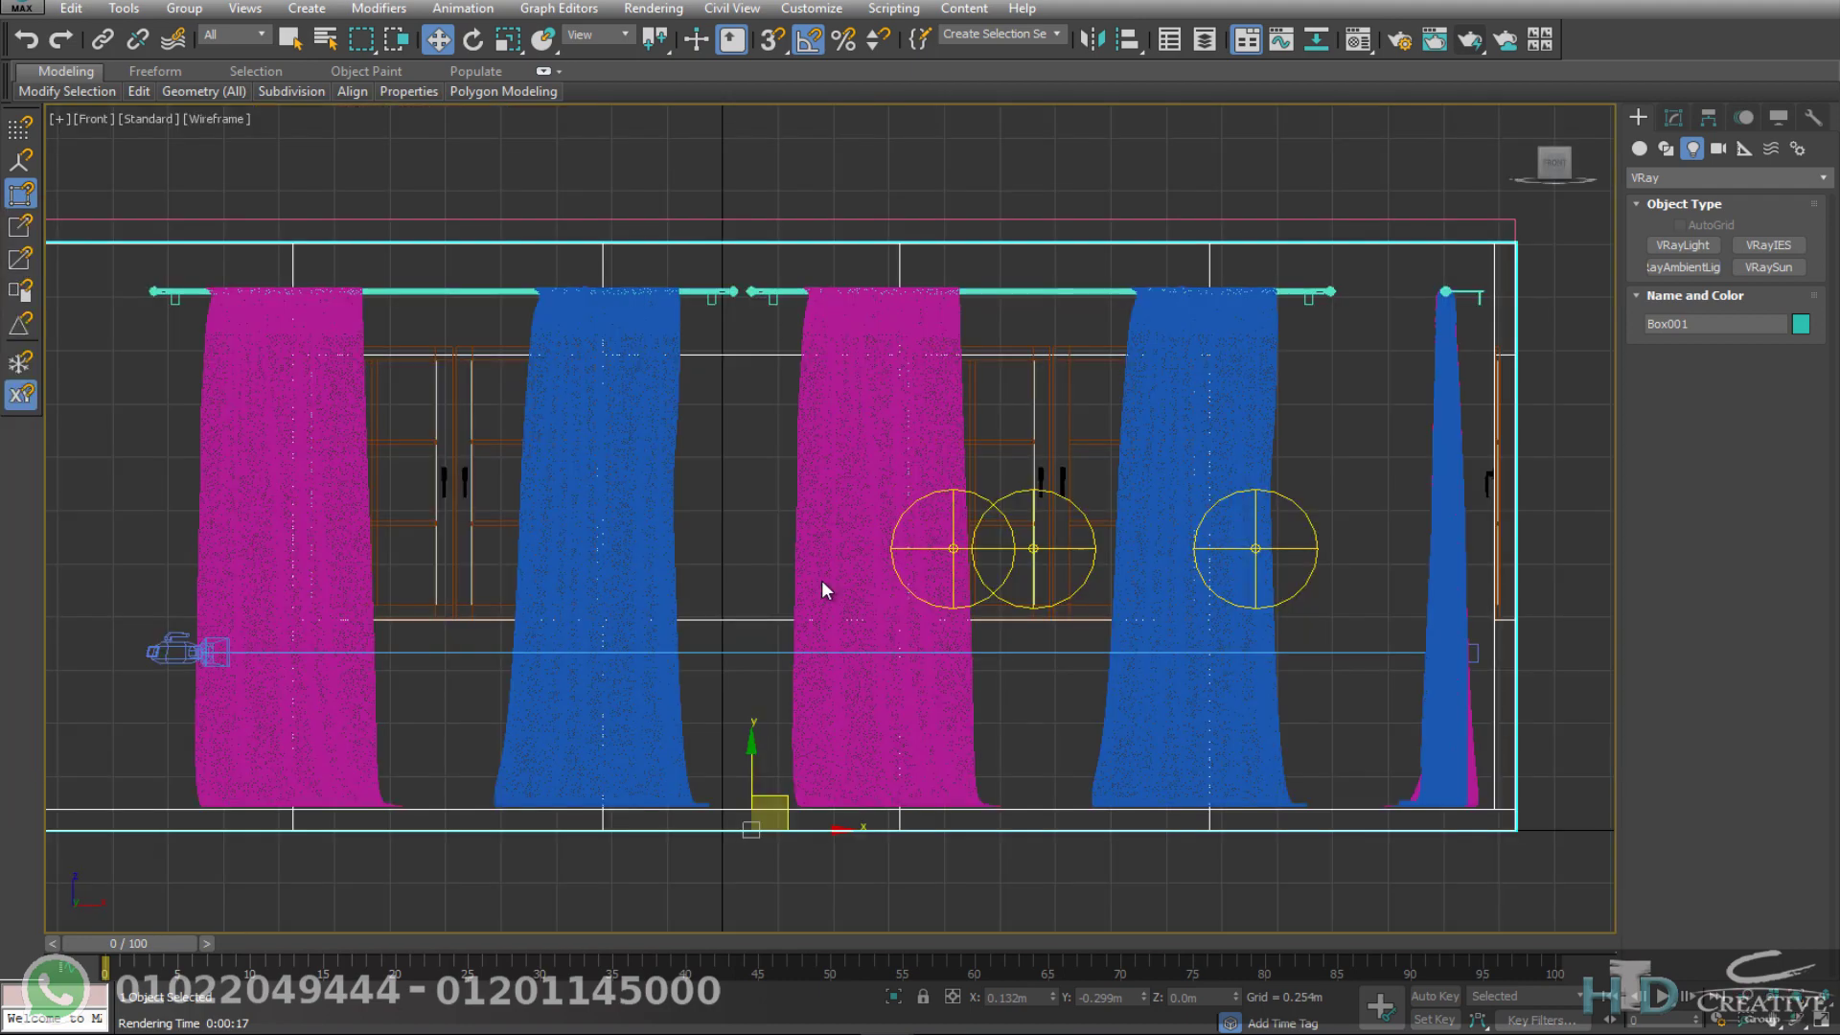
{"action": "scroll", "coordinate": [820, 579], "scroll_direction": "down", "scroll_amount": 3}
{"action": "scroll", "coordinate": [824, 613], "scroll_direction": "up", "scroll_amount": 4}
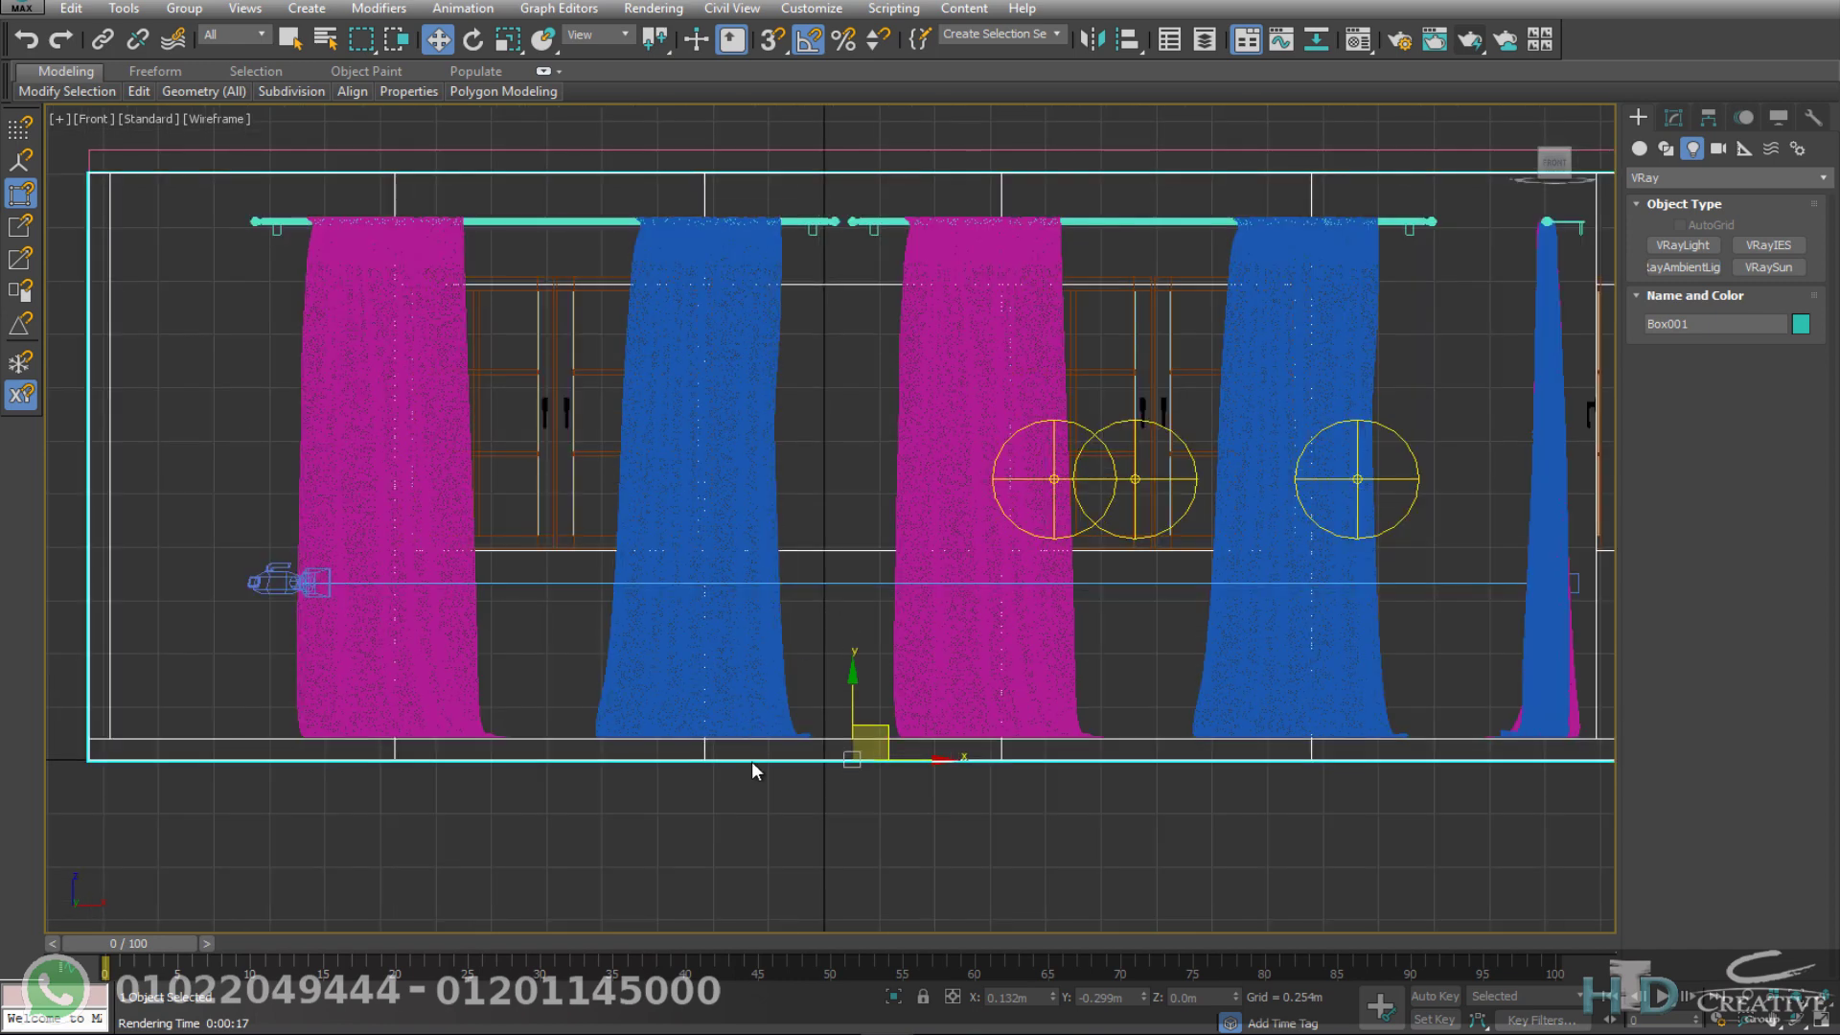
{"action": "key", "text": "1"}
{"action": "scroll", "coordinate": [791, 727], "scroll_direction": "down", "scroll_amount": 2}
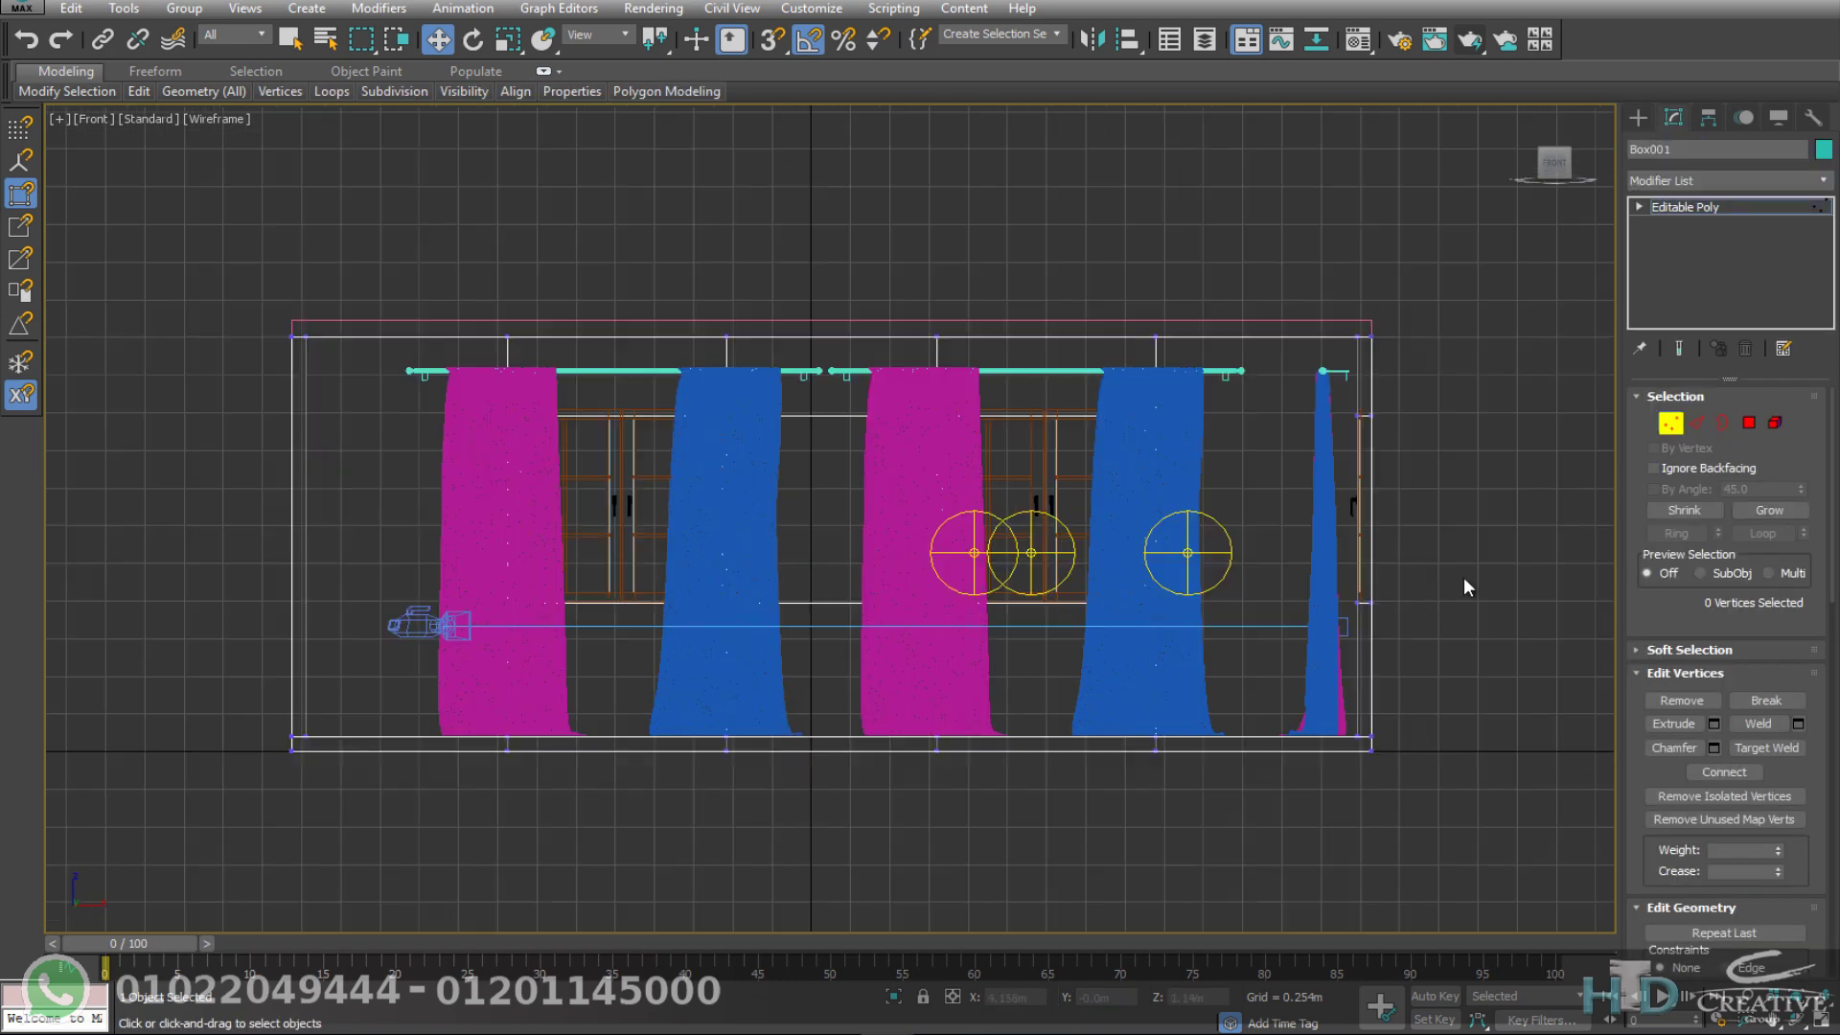
{"action": "left_click_drag", "start_coordinate": [171, 634], "coordinate": [174, 632]}
{"action": "scroll", "coordinate": [1108, 558], "scroll_direction": "up", "scroll_amount": 3}
Step: Raise the twelve selected vertices about 0.026 m to Z 1.026 m
{"action": "scroll", "coordinate": [1113, 554], "scroll_direction": "up", "scroll_amount": 2}
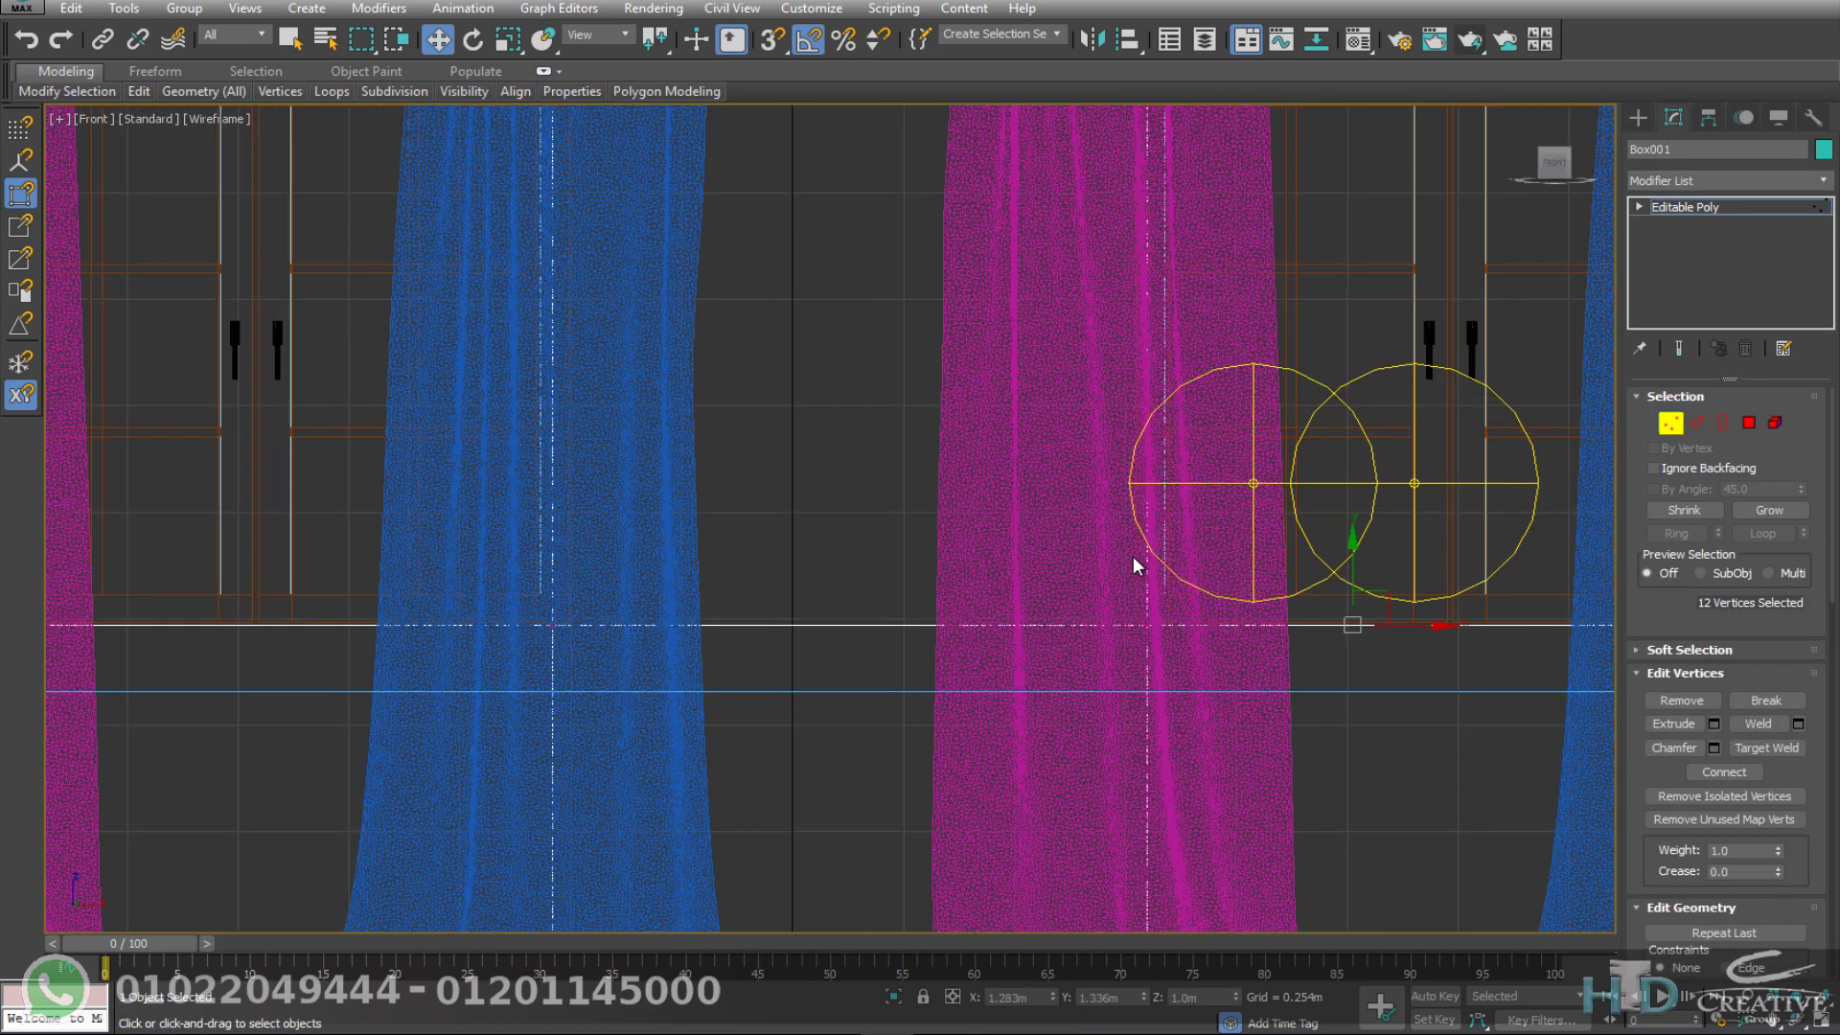
{"action": "scroll", "coordinate": [1131, 595], "scroll_direction": "down", "scroll_amount": 4}
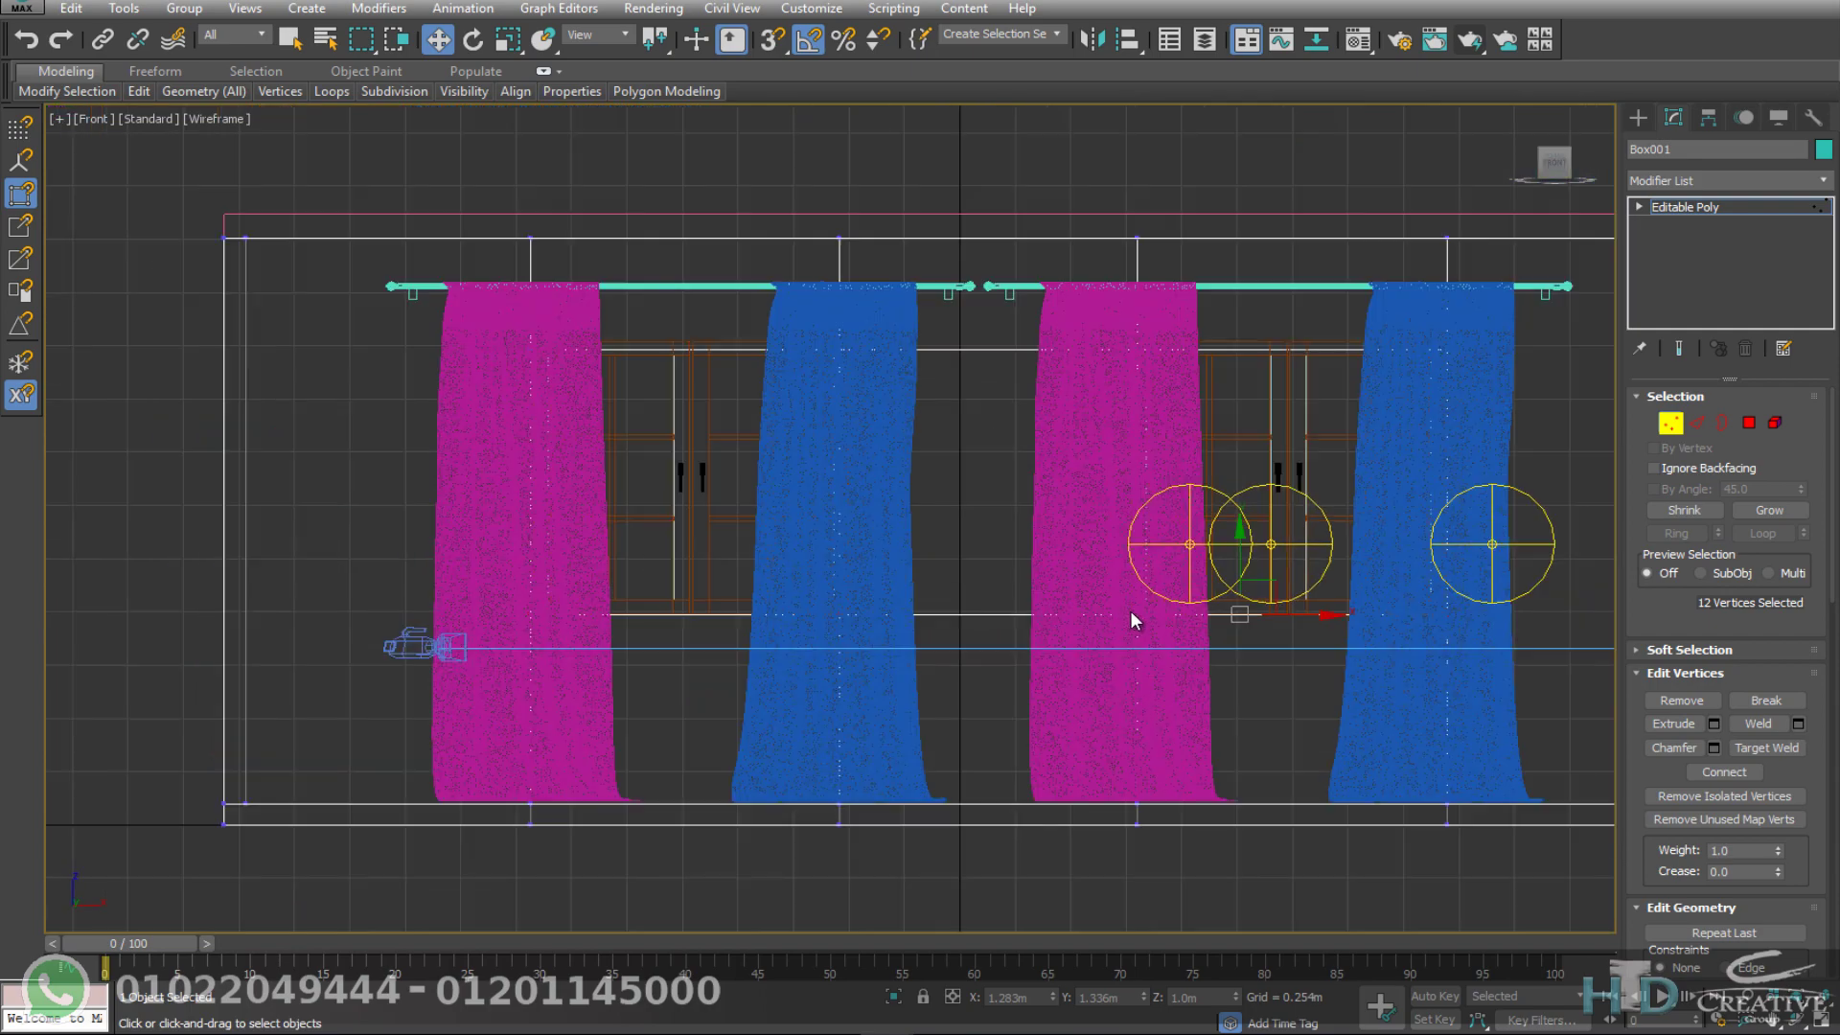
{"action": "left_click", "coordinate": [1638, 117]}
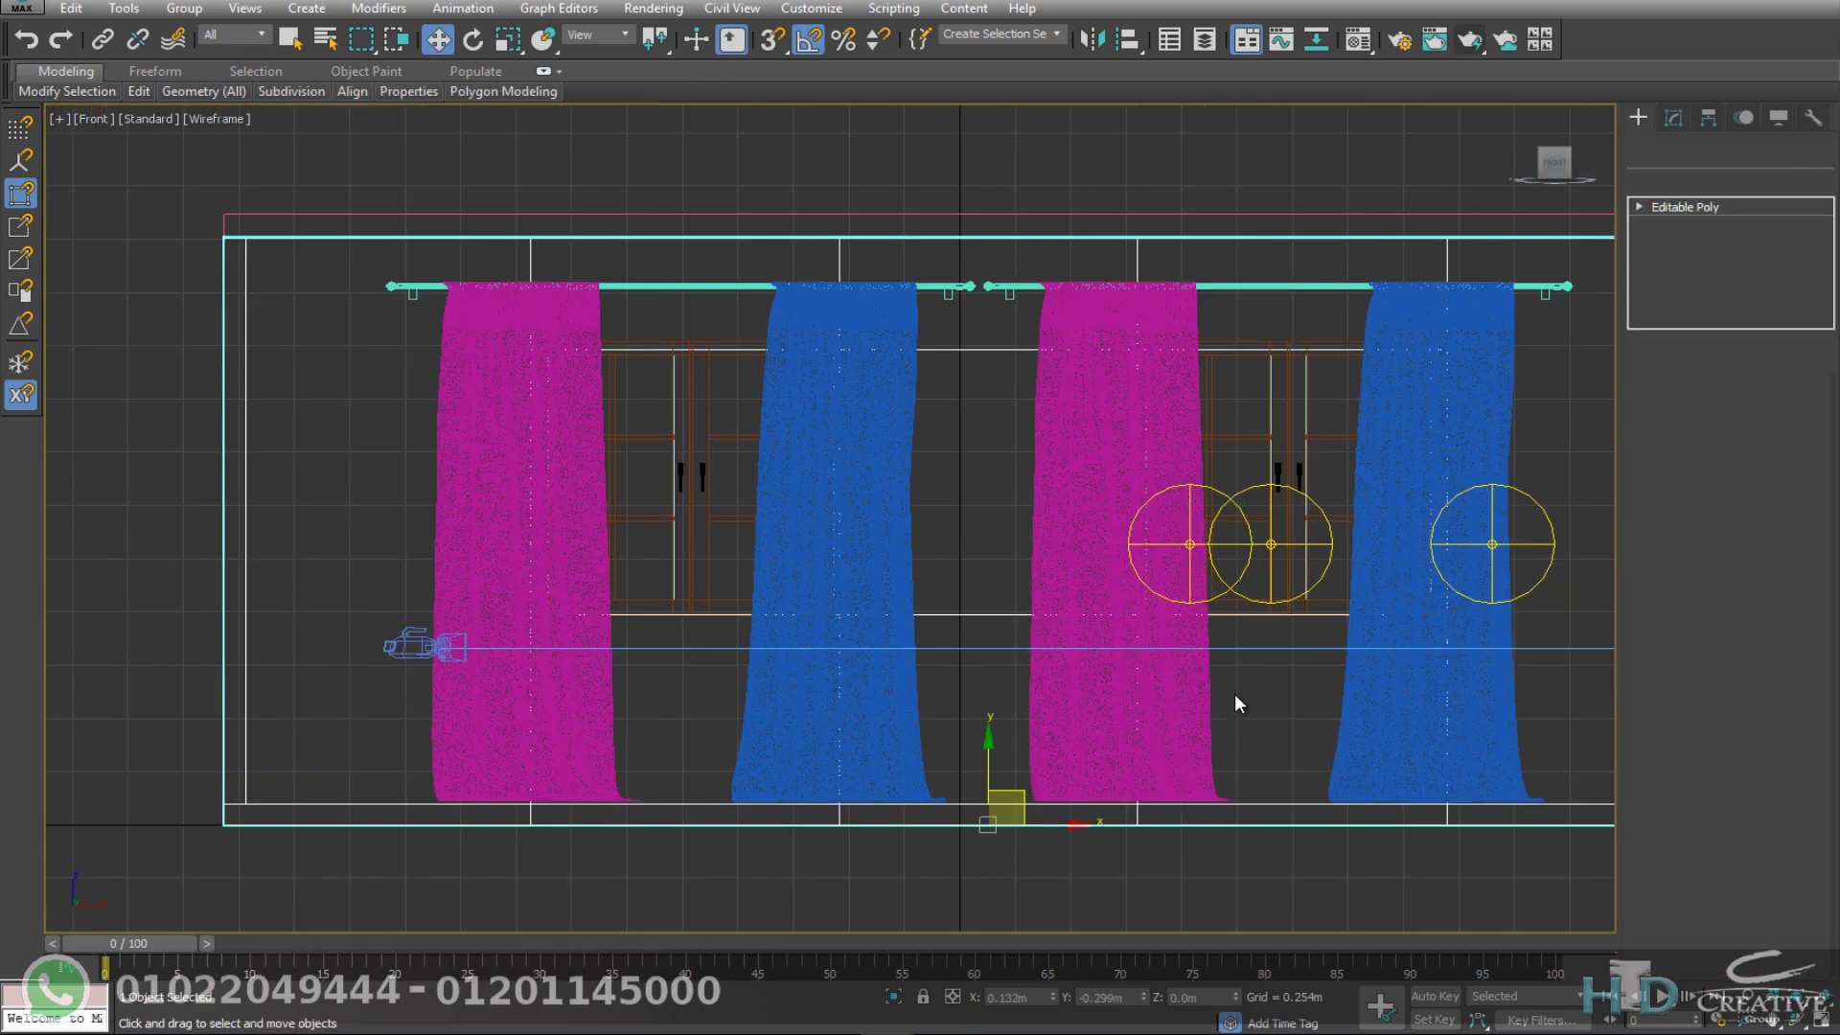
{"action": "left_click_drag", "start_coordinate": [114, 634], "coordinate": [113, 634]}
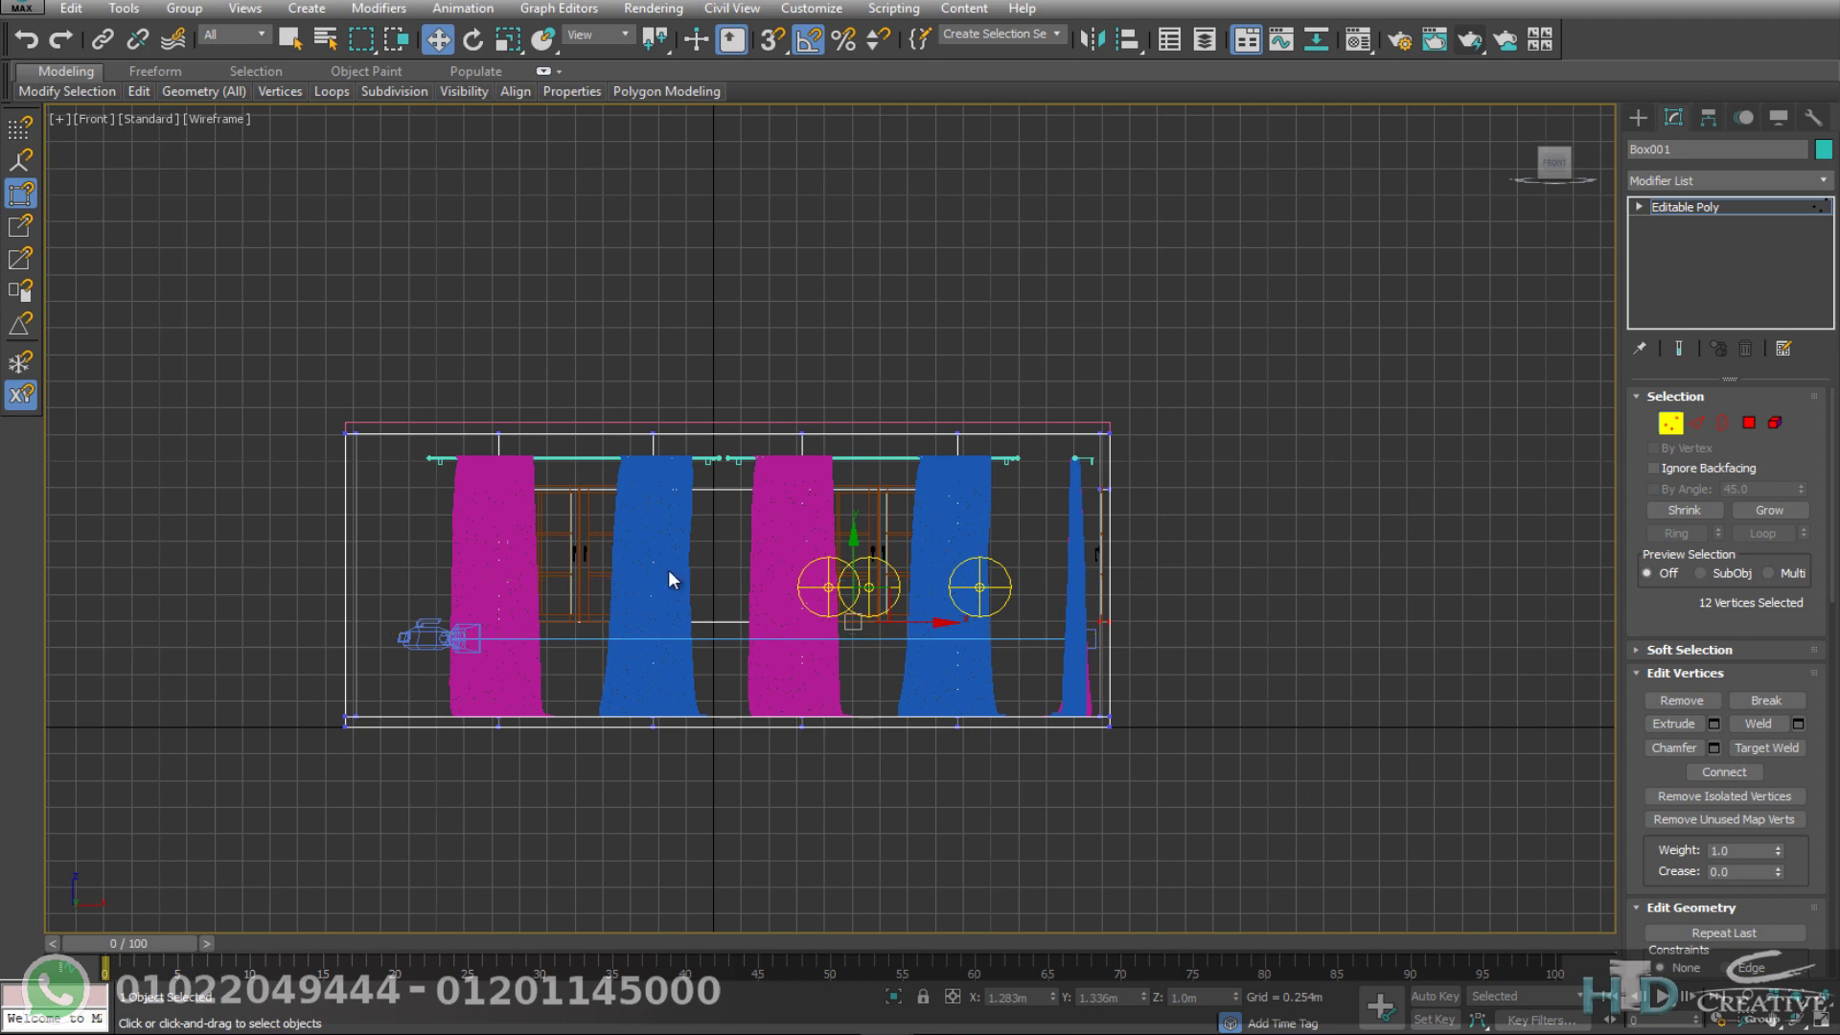
{"action": "scroll", "coordinate": [669, 570], "scroll_direction": "up", "scroll_amount": 5}
{"action": "scroll", "coordinate": [812, 630], "scroll_direction": "up", "scroll_amount": 1}
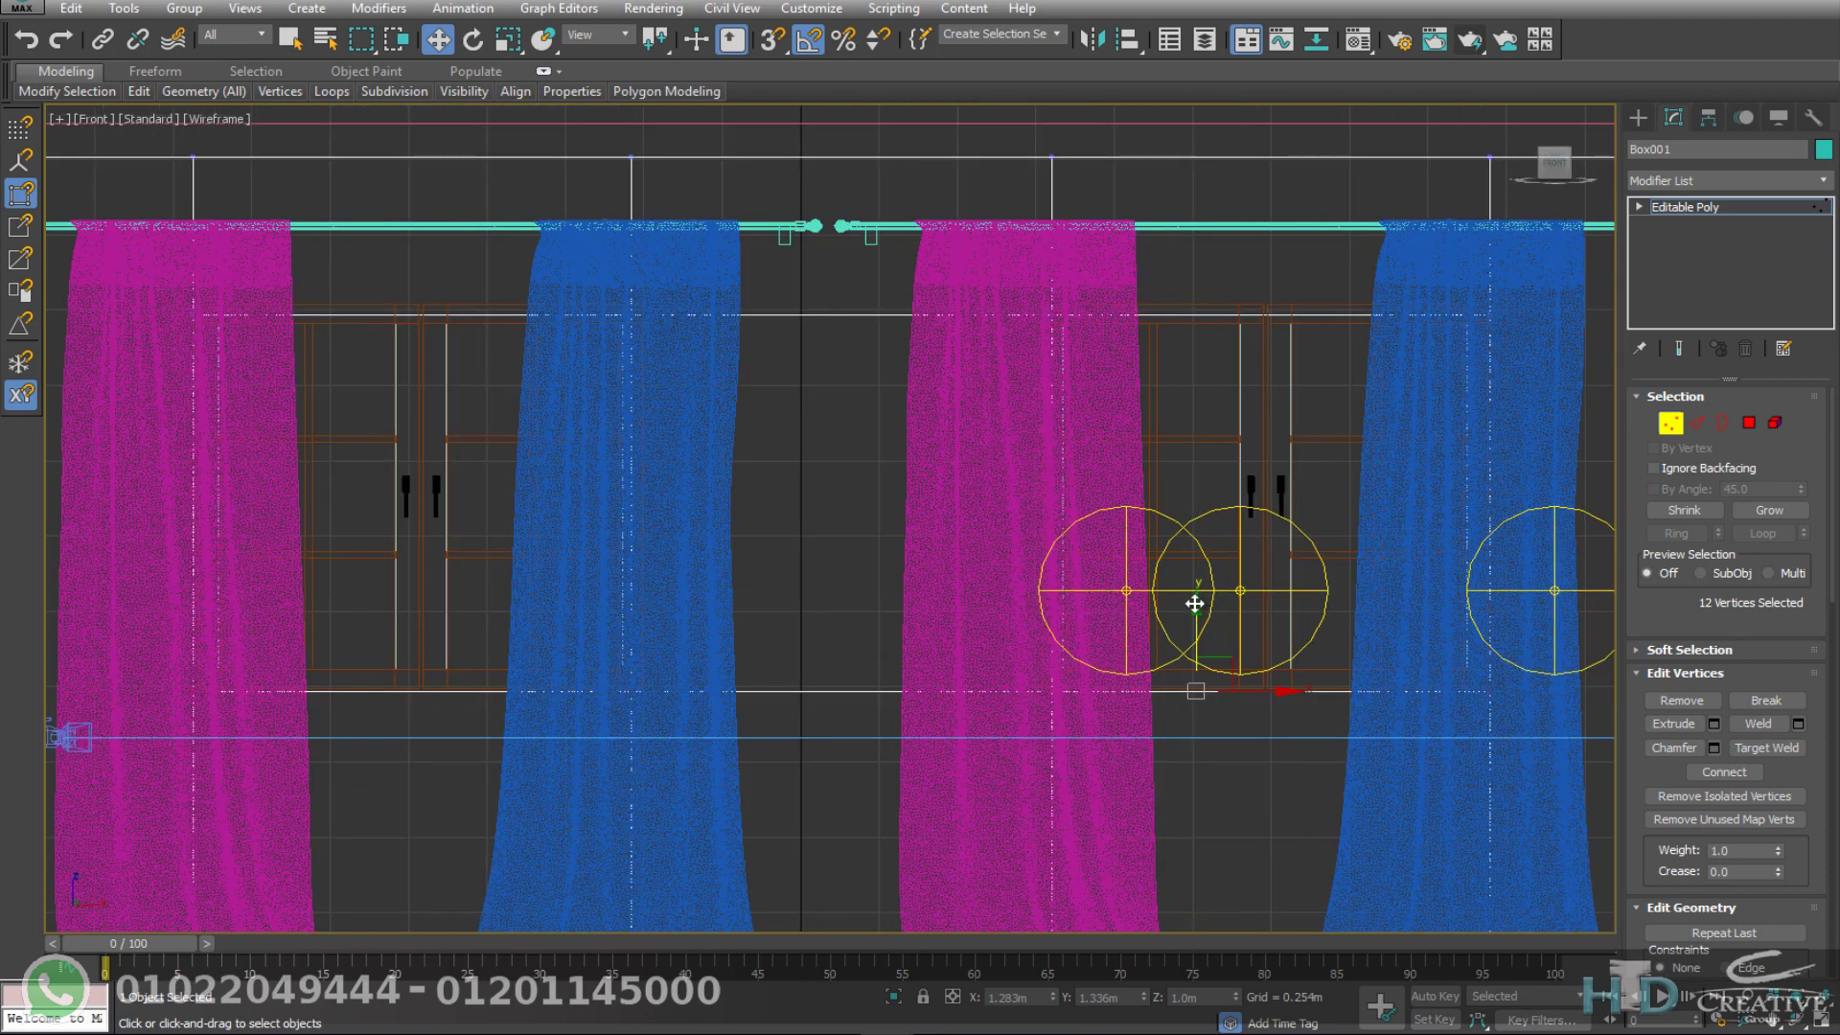
{"action": "left_click_drag", "start_coordinate": [1194, 603], "coordinate": [1194, 596]}
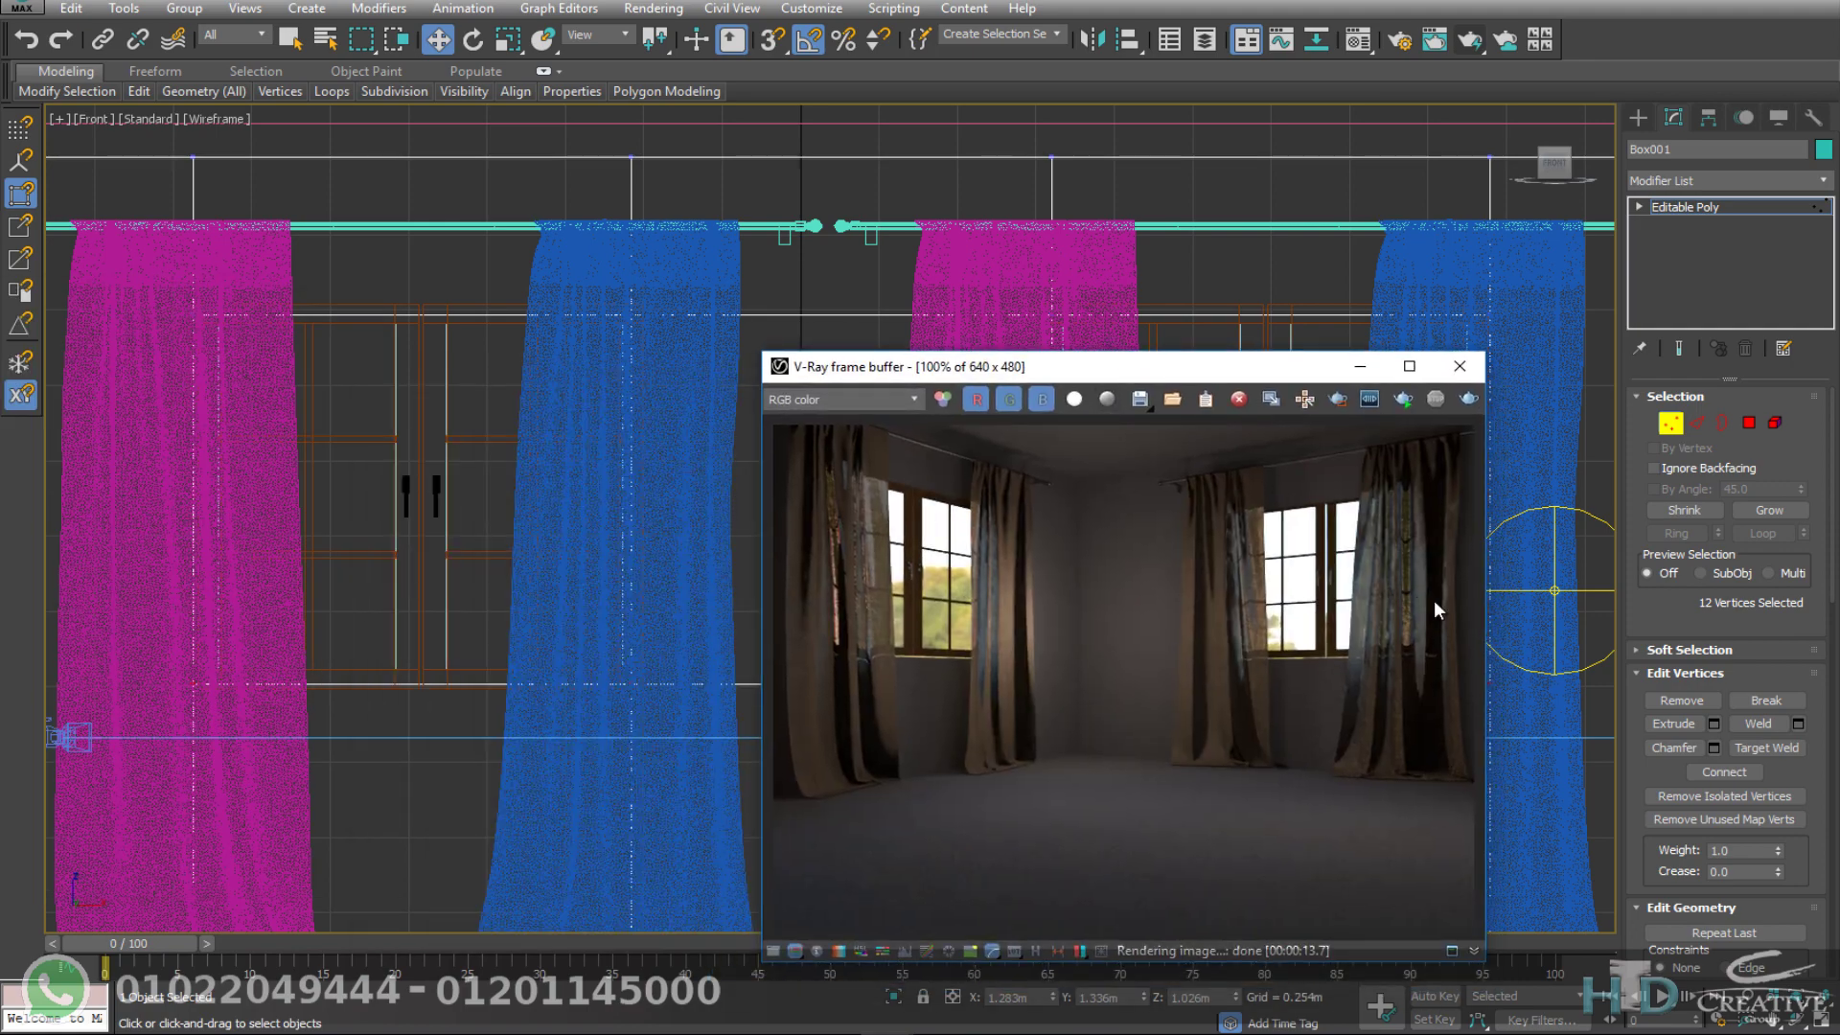
Step: From the camera view, region-render a horizontal strip across both windows
{"action": "key", "text": "c"}
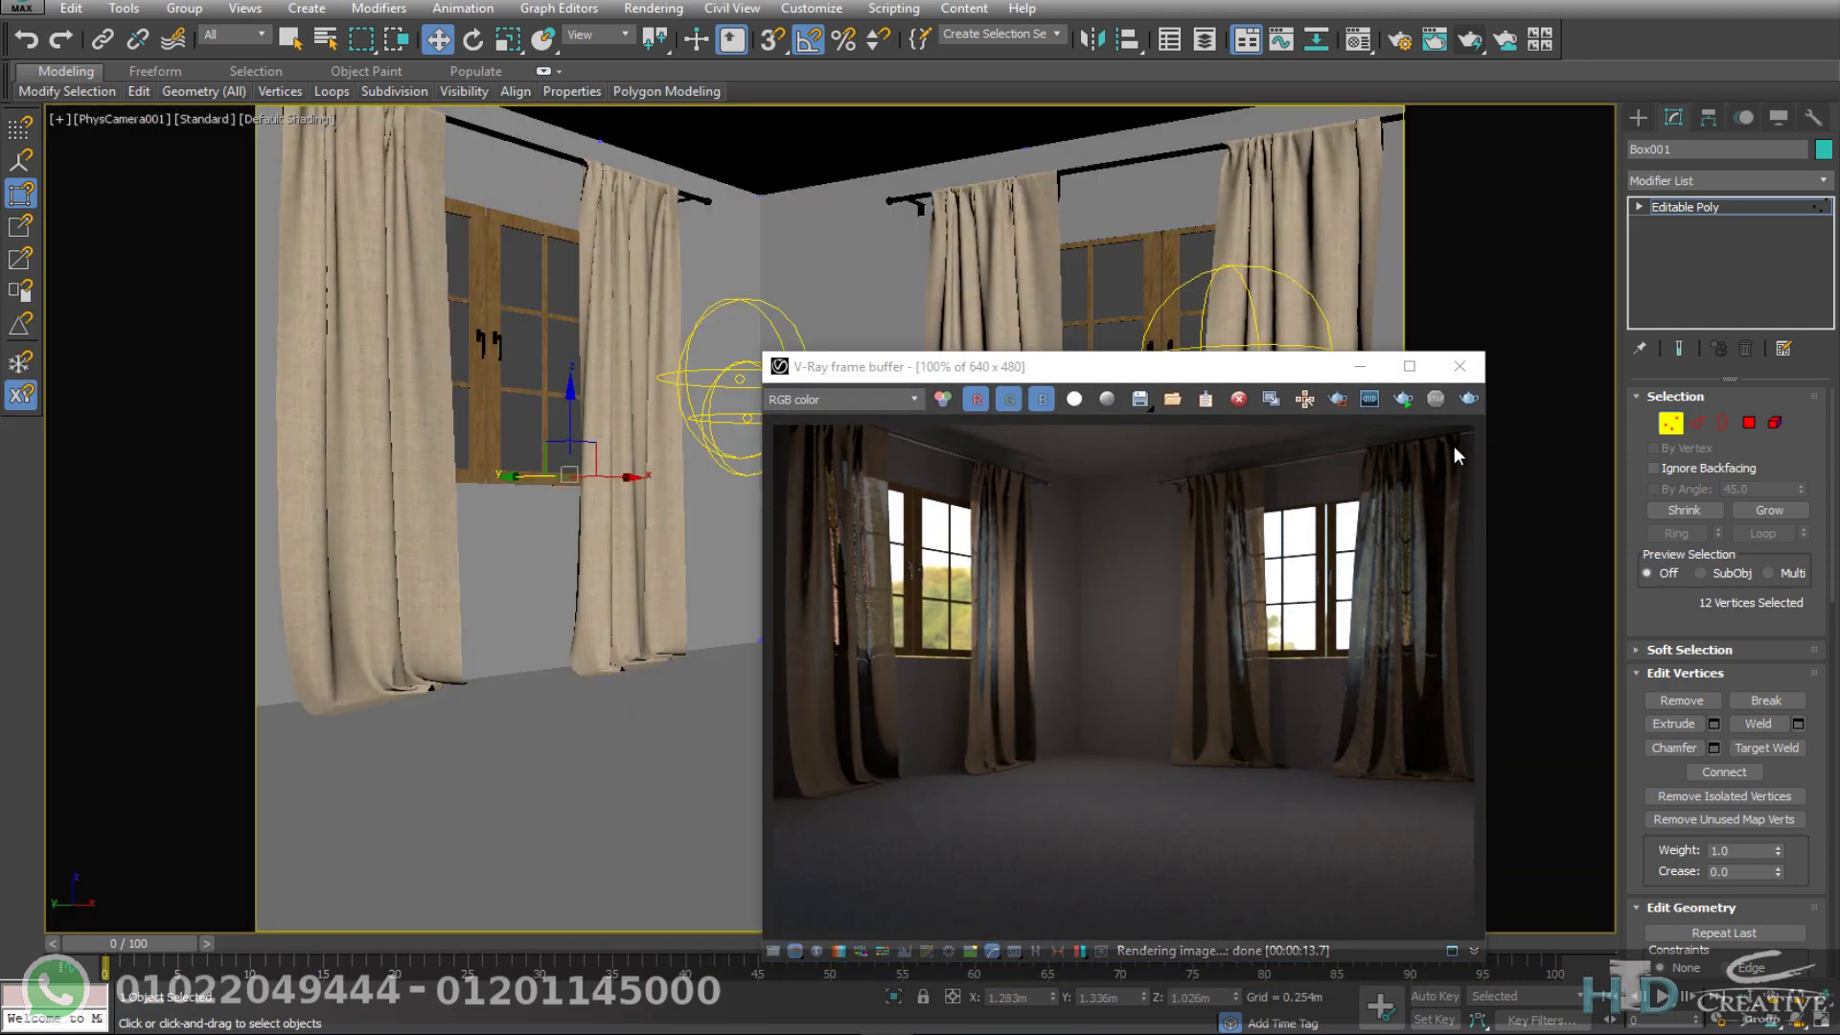
{"action": "left_click", "coordinate": [1340, 399]}
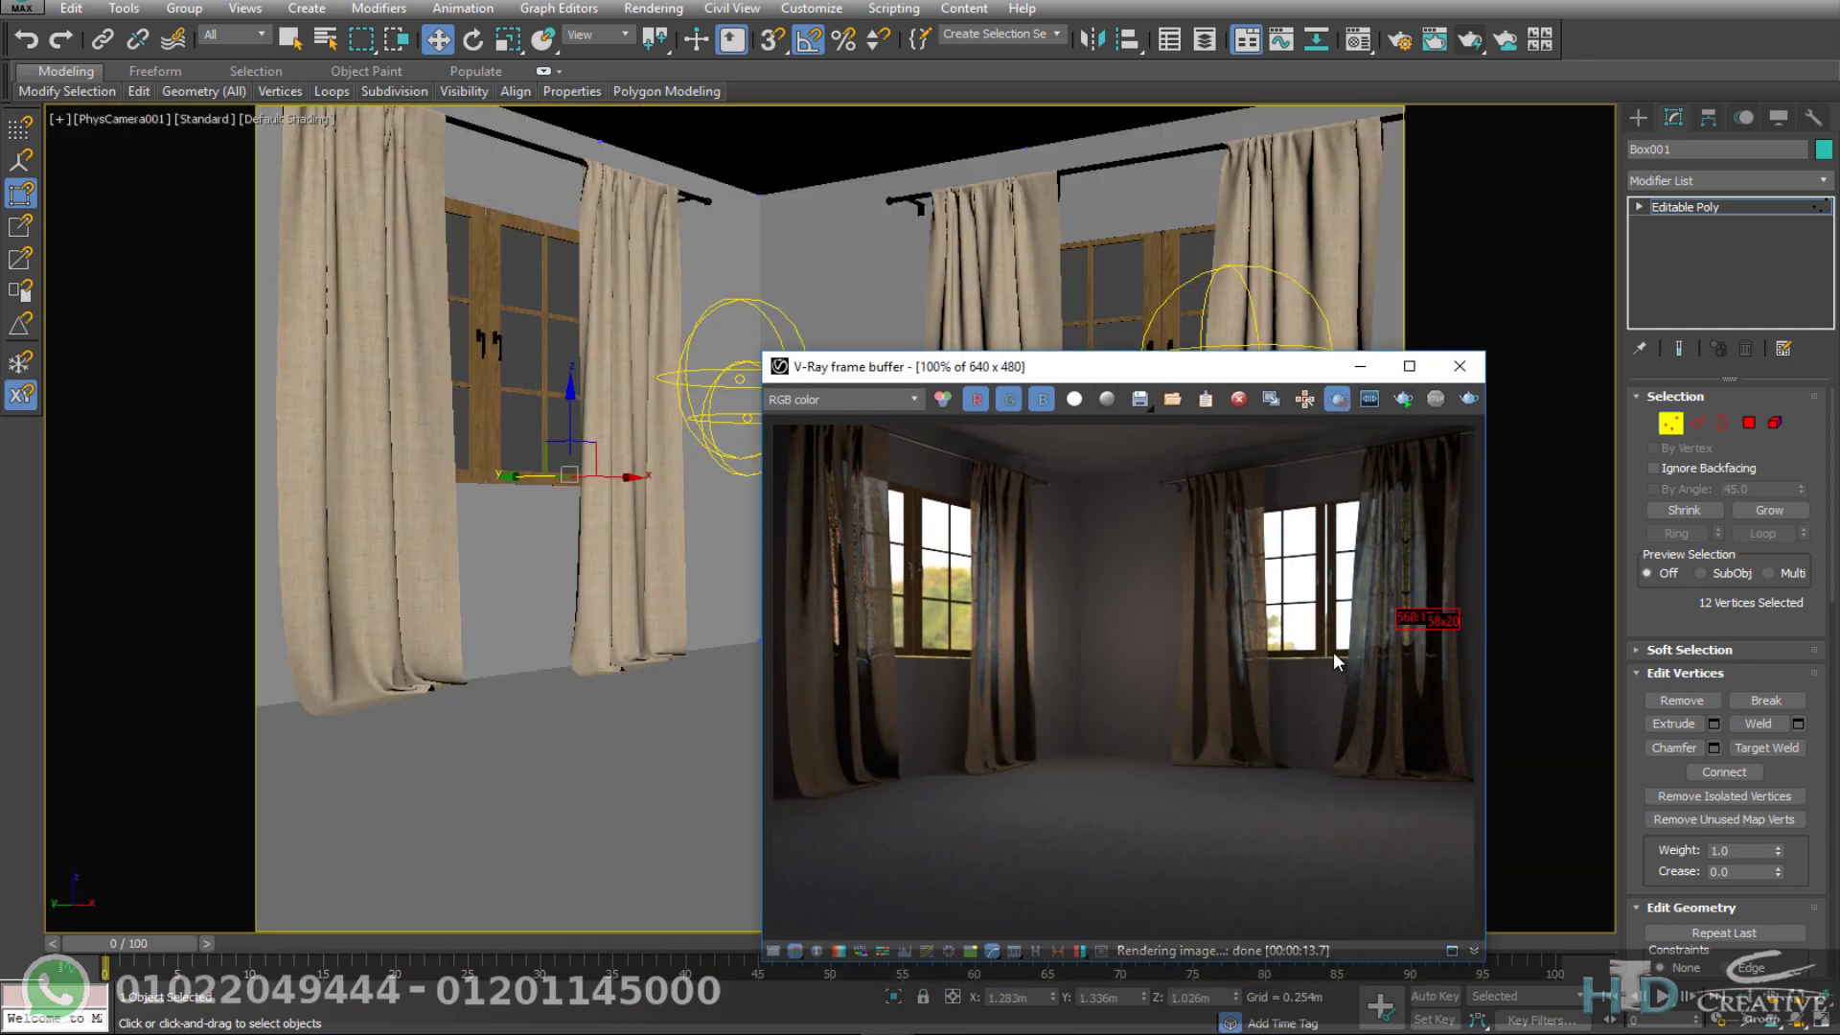
{"action": "left_click_drag", "start_coordinate": [1335, 659], "coordinate": [751, 715]}
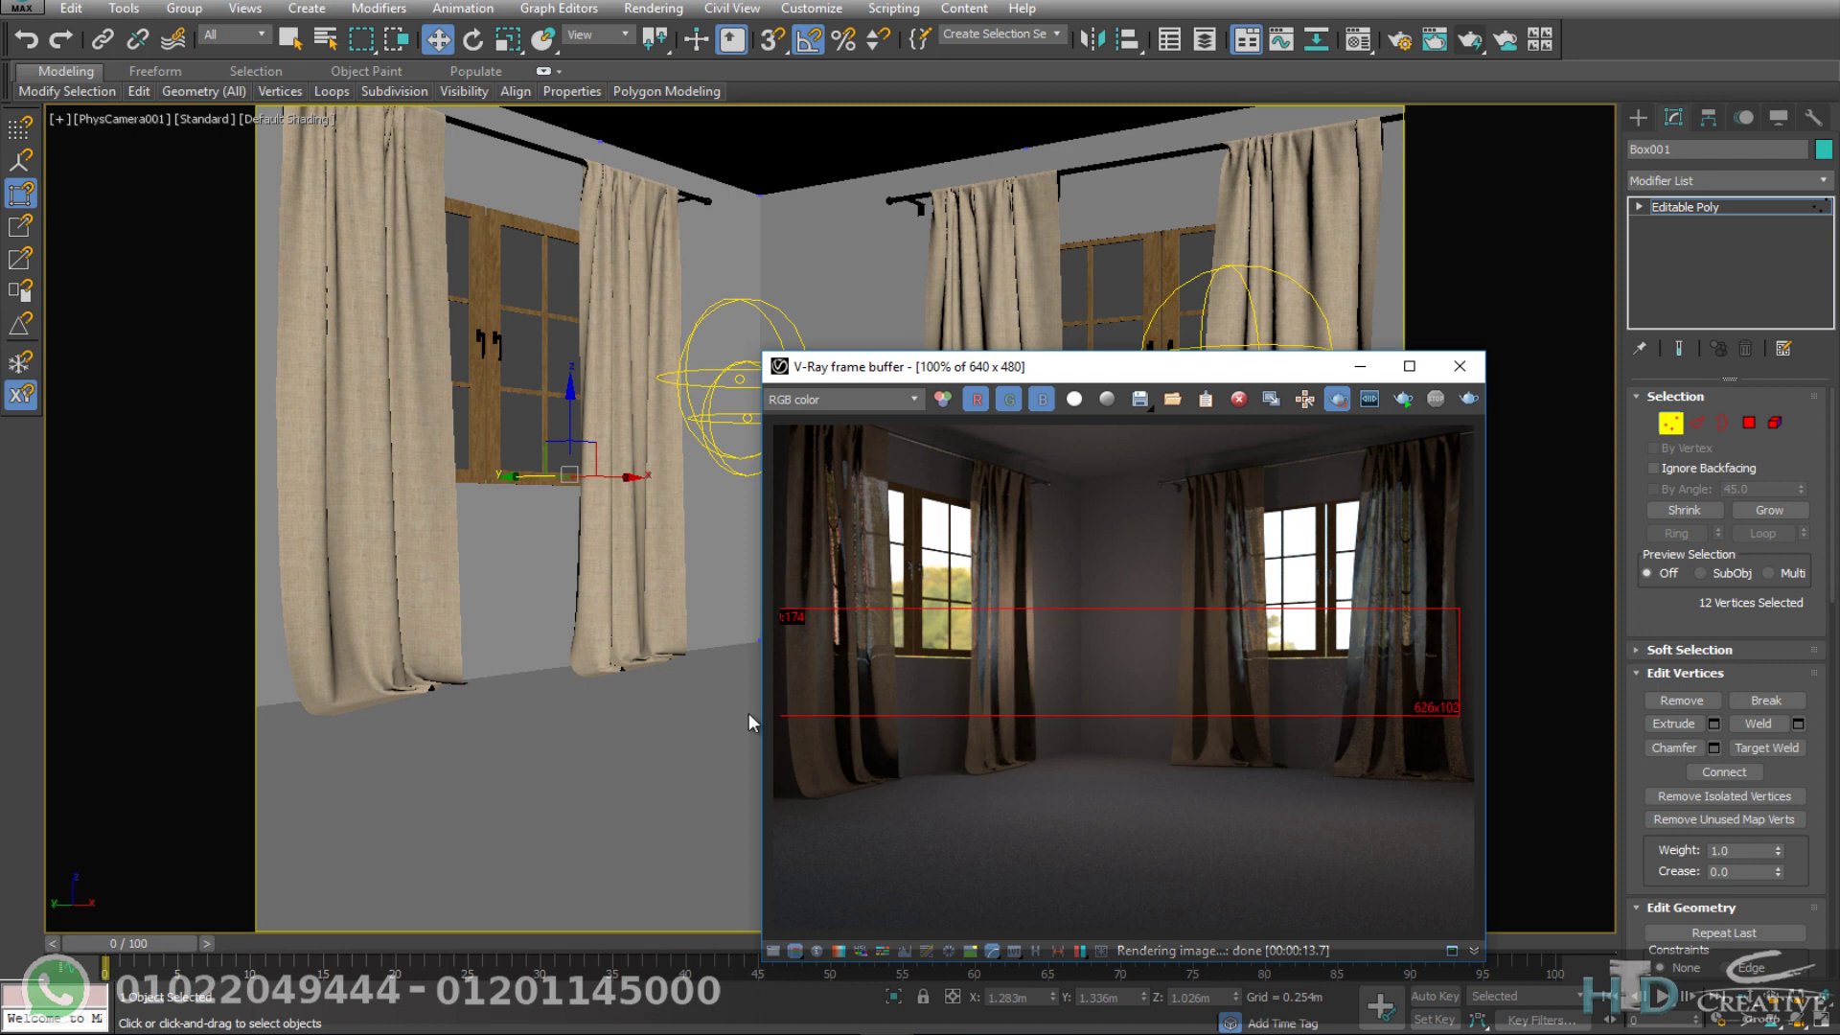
{"action": "left_click", "coordinate": [1468, 401]}
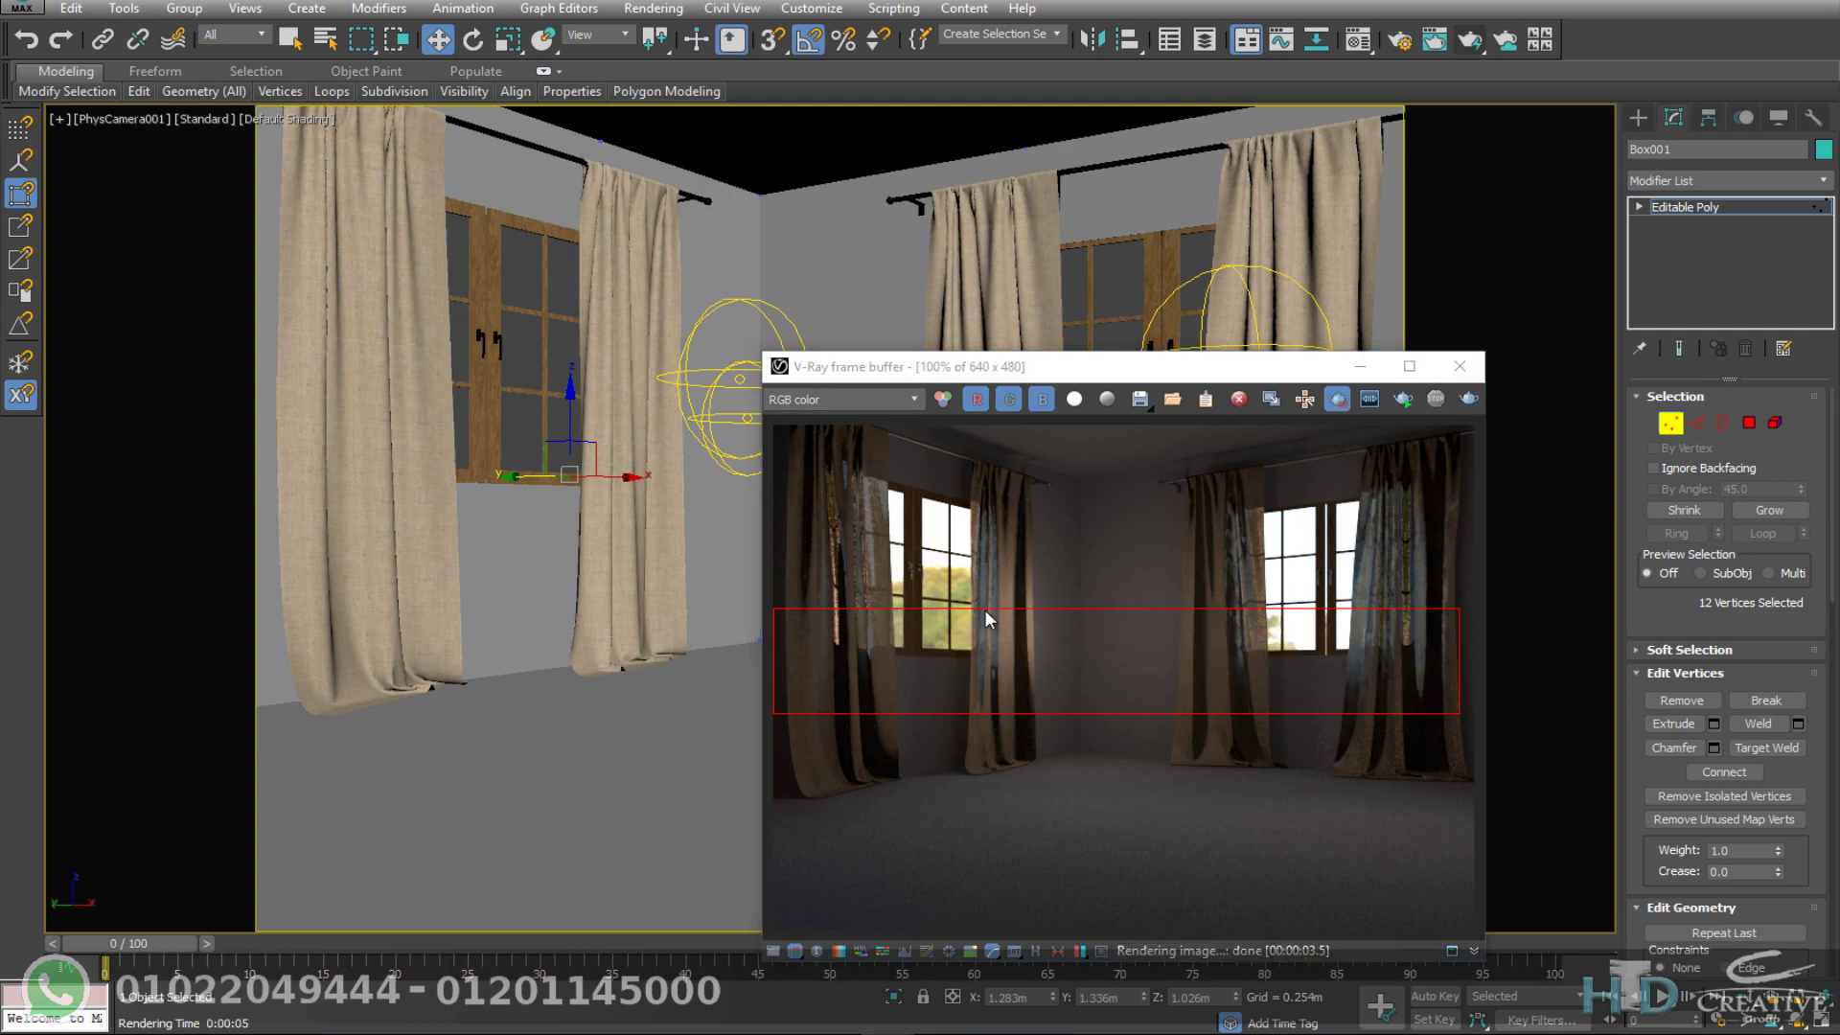
{"action": "scroll", "coordinate": [867, 629], "scroll_direction": "up", "scroll_amount": 1}
{"action": "scroll", "coordinate": [1057, 630], "scroll_direction": "down", "scroll_amount": 1}
Step: In Top view, clear the vertex selection and leave the room box's vertex editing
{"action": "left_click", "coordinate": [1459, 366]}
{"action": "key", "text": "t"}
{"action": "scroll", "coordinate": [1041, 602], "scroll_direction": "down", "scroll_amount": 5}
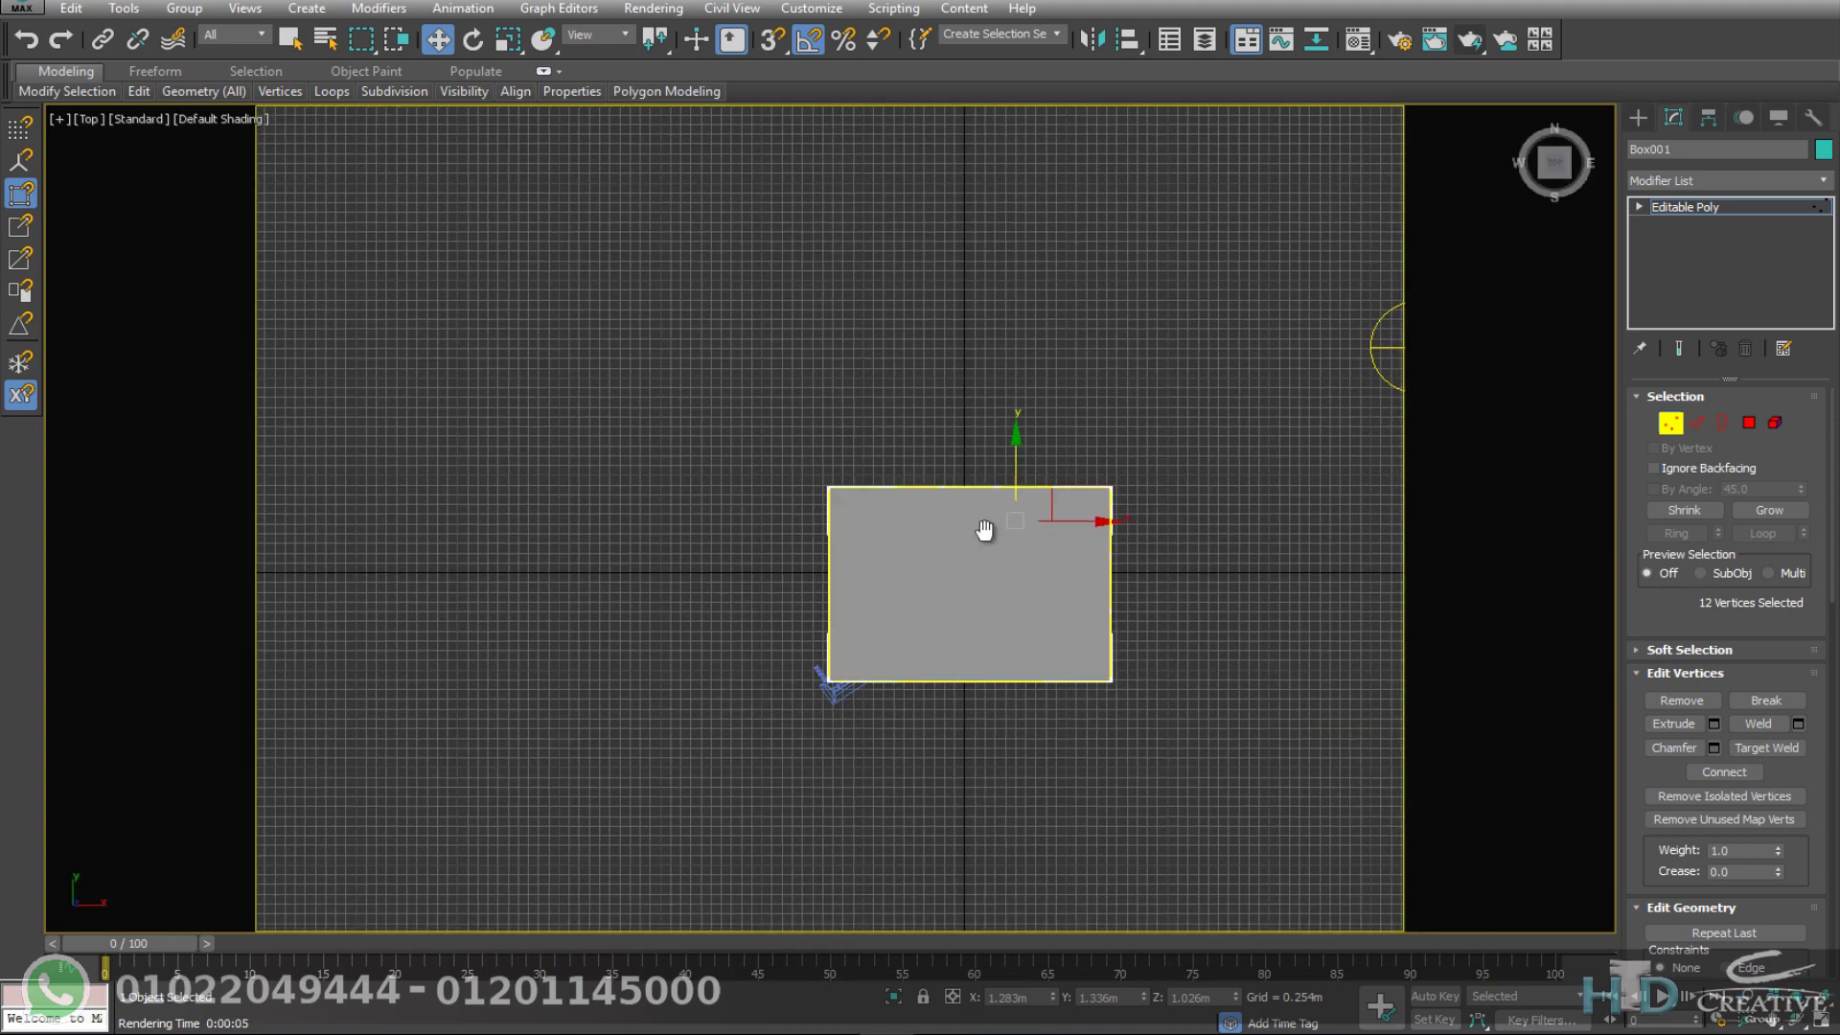
{"action": "scroll", "coordinate": [986, 534], "scroll_direction": "down", "scroll_amount": 3}
{"action": "scroll", "coordinate": [764, 546], "scroll_direction": "down", "scroll_amount": 4}
{"action": "scroll", "coordinate": [800, 589], "scroll_direction": "up", "scroll_amount": 2}
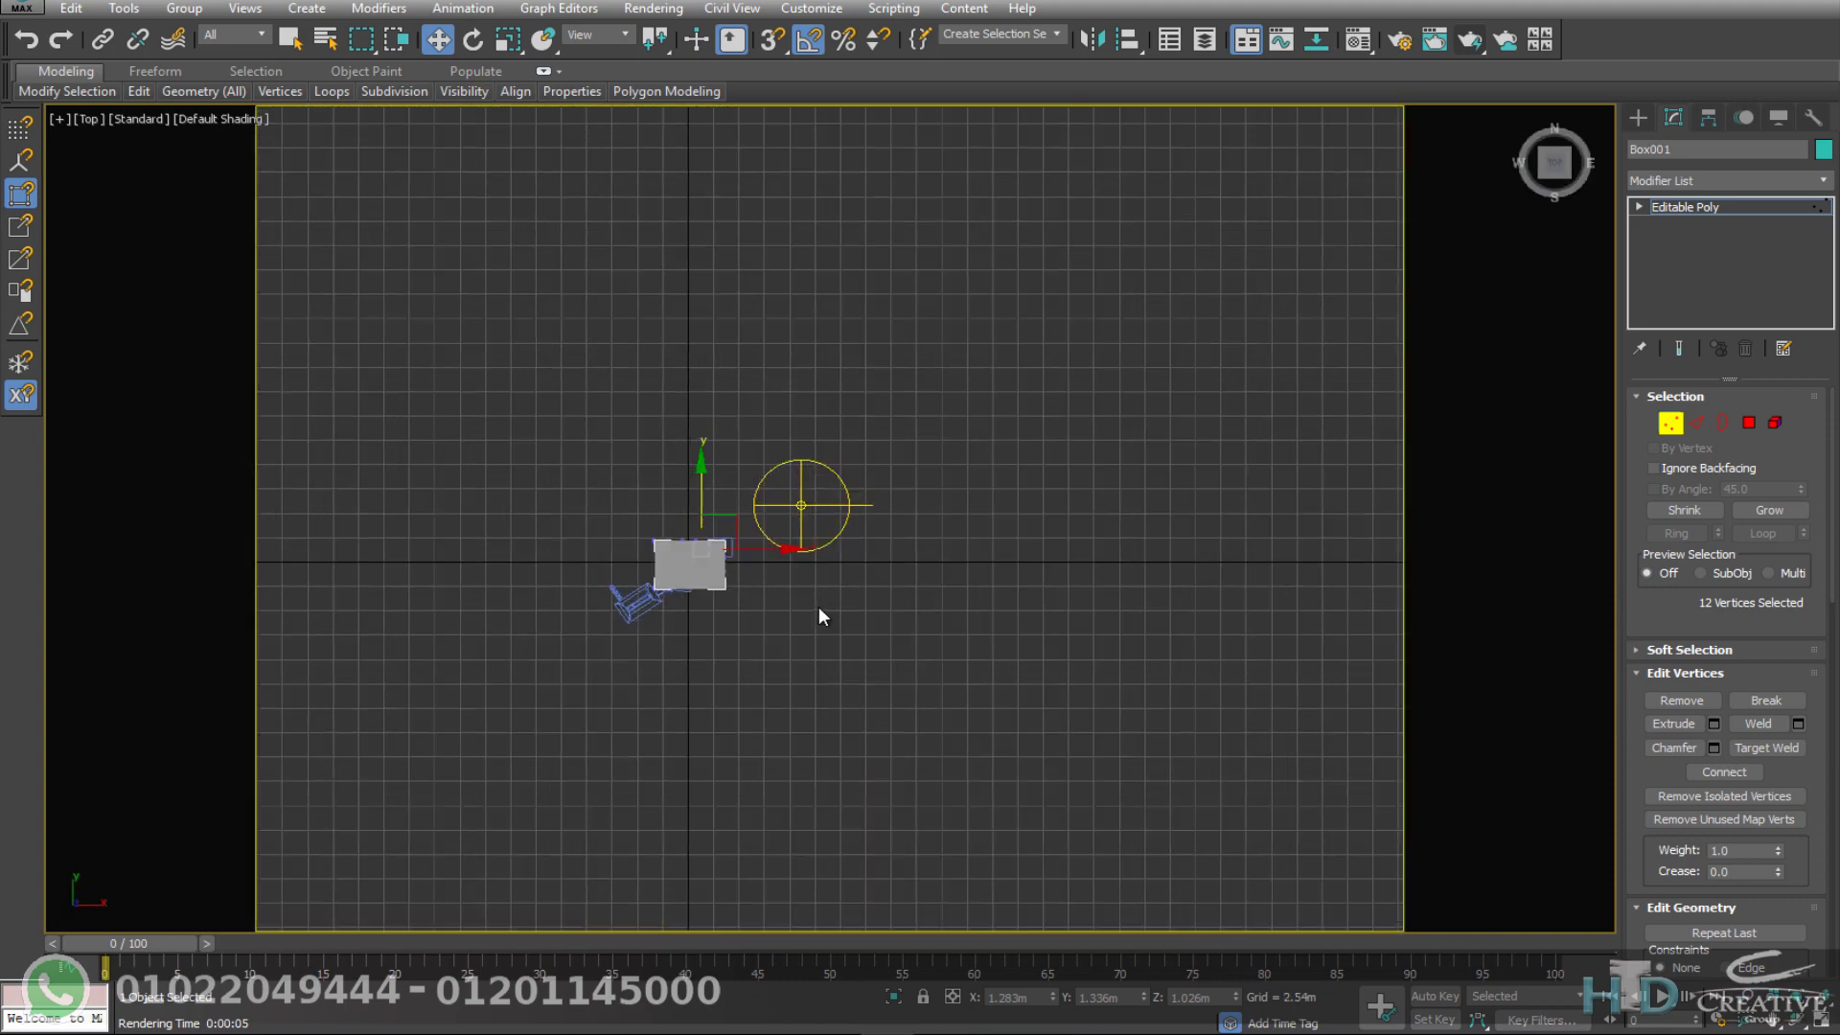
{"action": "left_click", "coordinate": [800, 503]}
{"action": "scroll", "coordinate": [1306, 724], "scroll_direction": "up", "scroll_amount": 2}
{"action": "mouse_move", "coordinate": [1060, 657]}
{"action": "middle_mouse_down"}
{"action": "mouse_move", "coordinate": [1351, 747]}
{"action": "mouse_move", "coordinate": [1140, 698]}
{"action": "middle_mouse_up"}
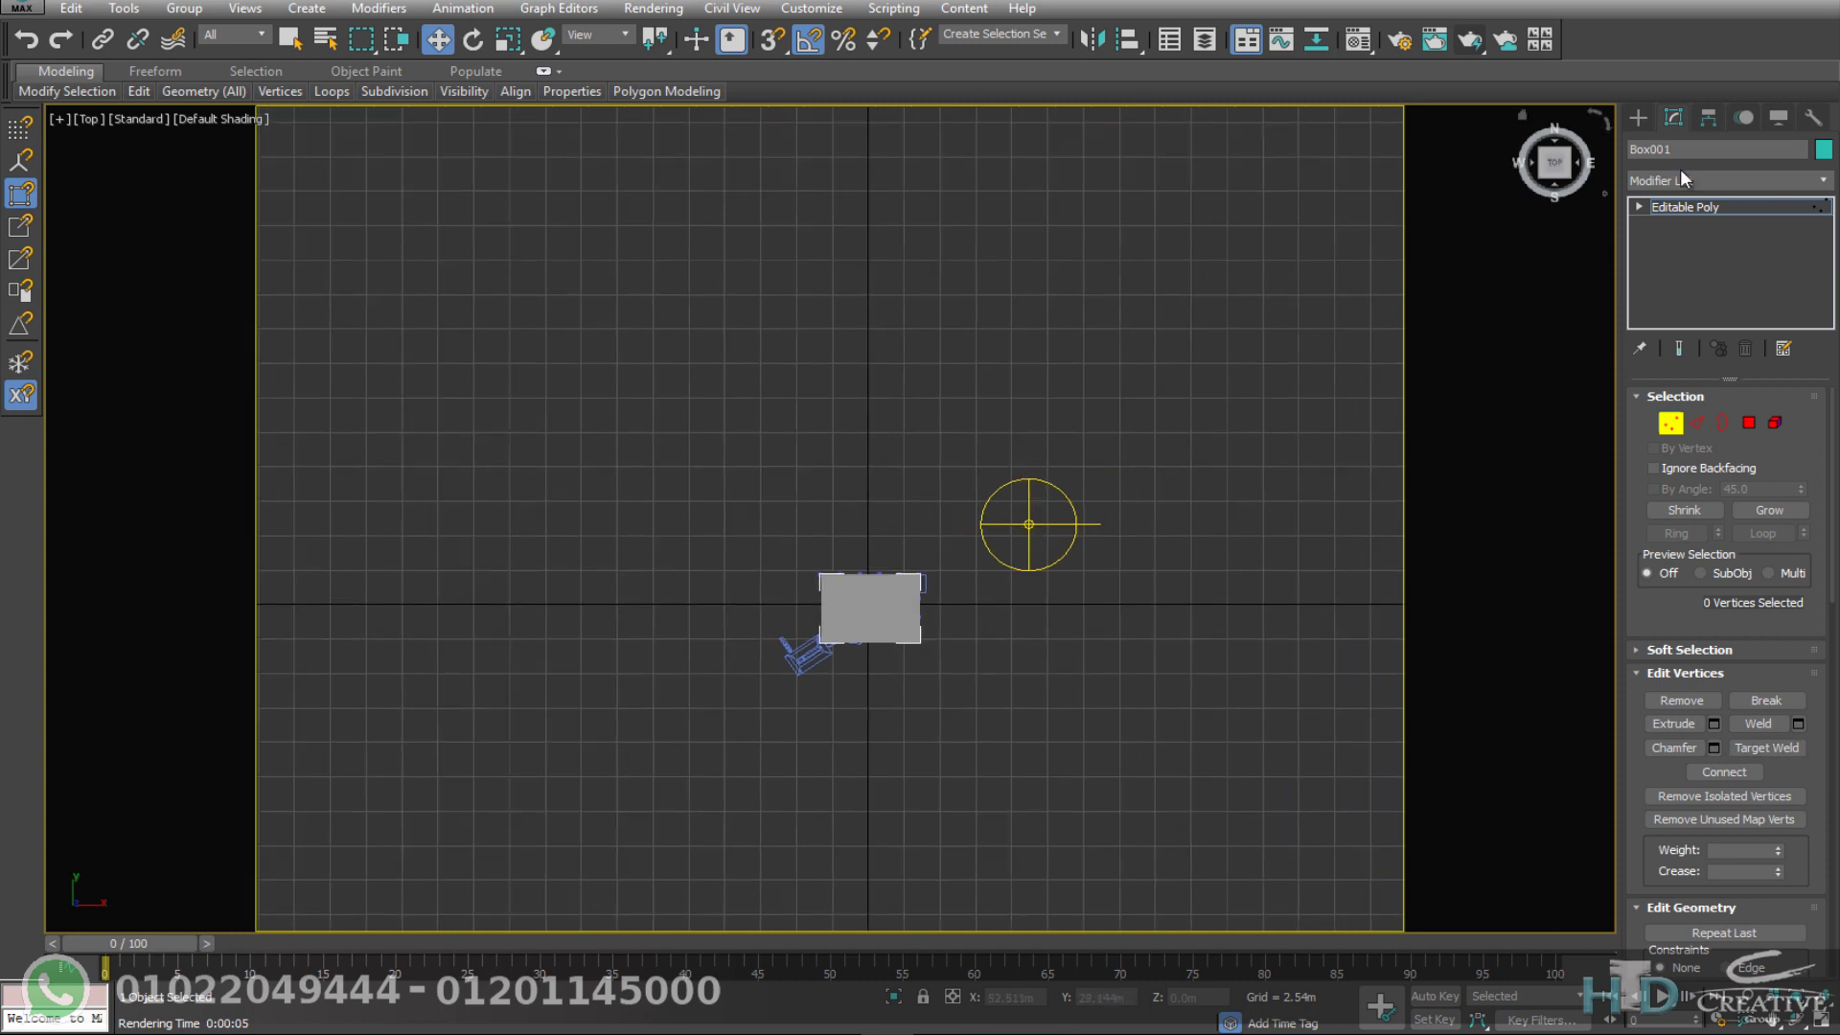
{"action": "left_click", "coordinate": [1637, 117]}
Step: Move the VRay sphere light to about X -5.662 m, Y 6.747 m
{"action": "left_click", "coordinate": [1029, 526]}
{"action": "left_click_drag", "start_coordinate": [1030, 527], "coordinate": [950, 435]}
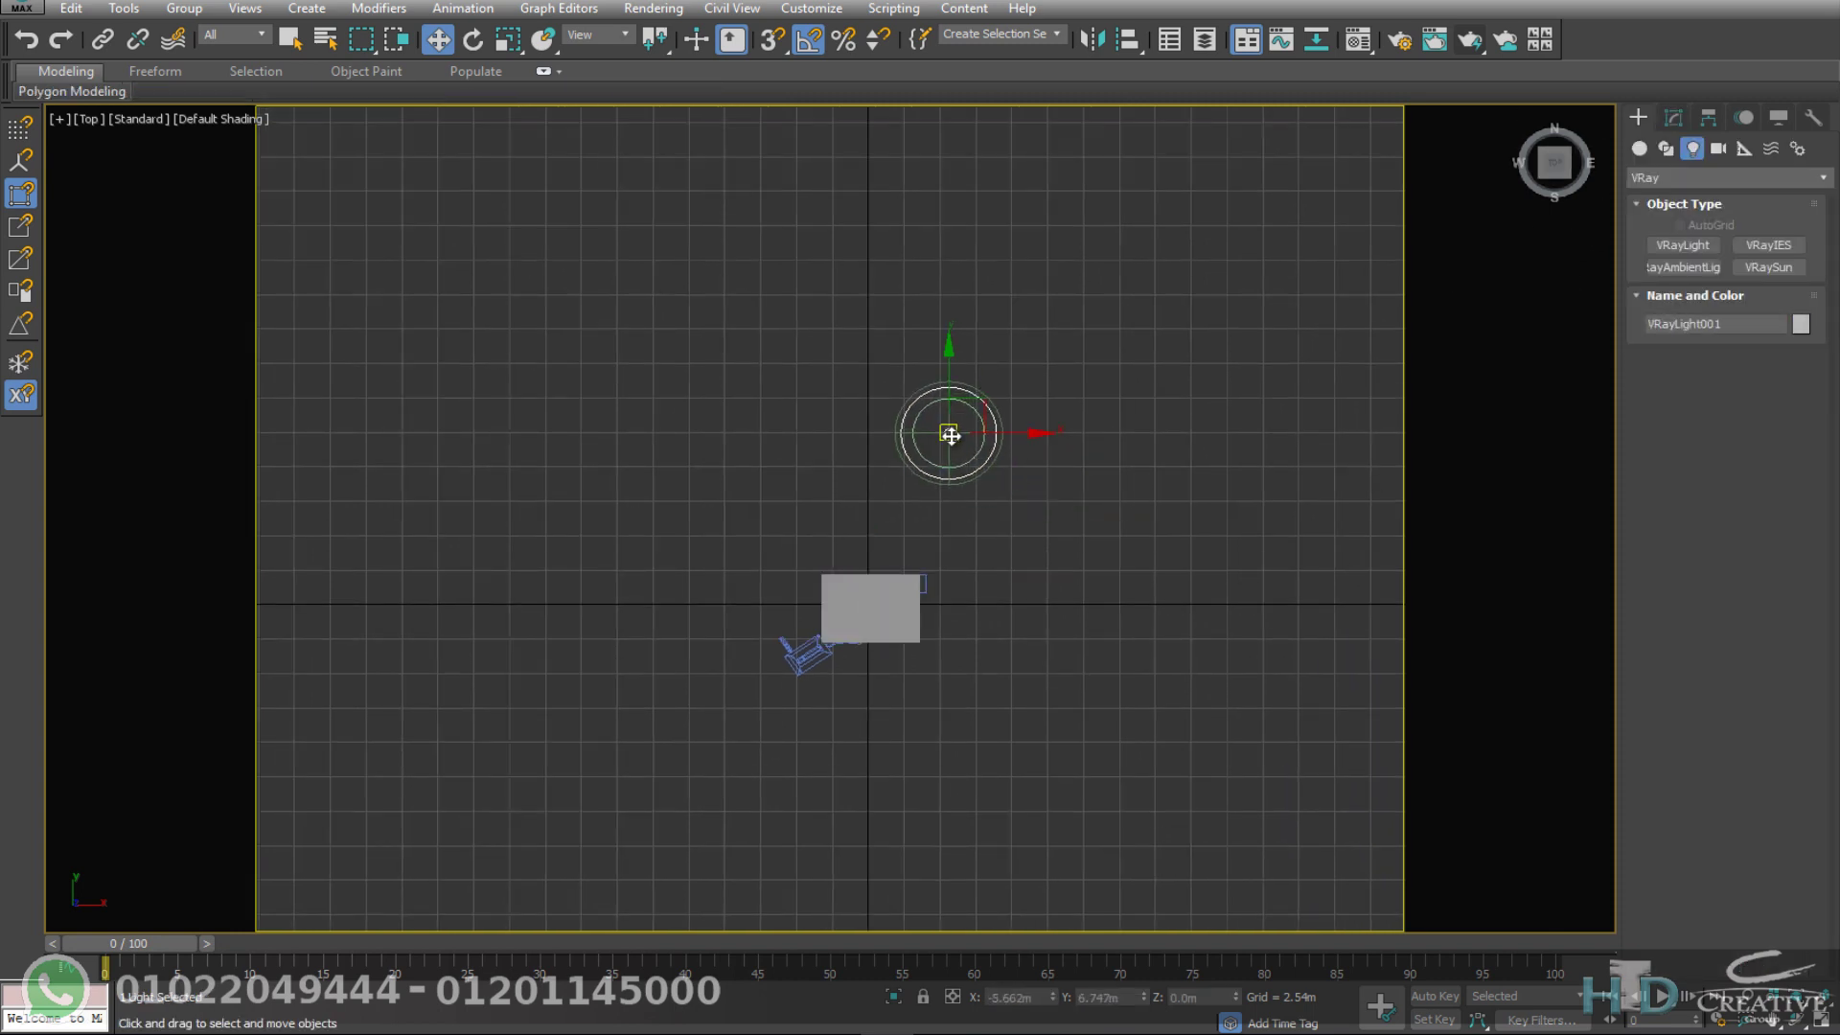
{"action": "key", "text": "c"}
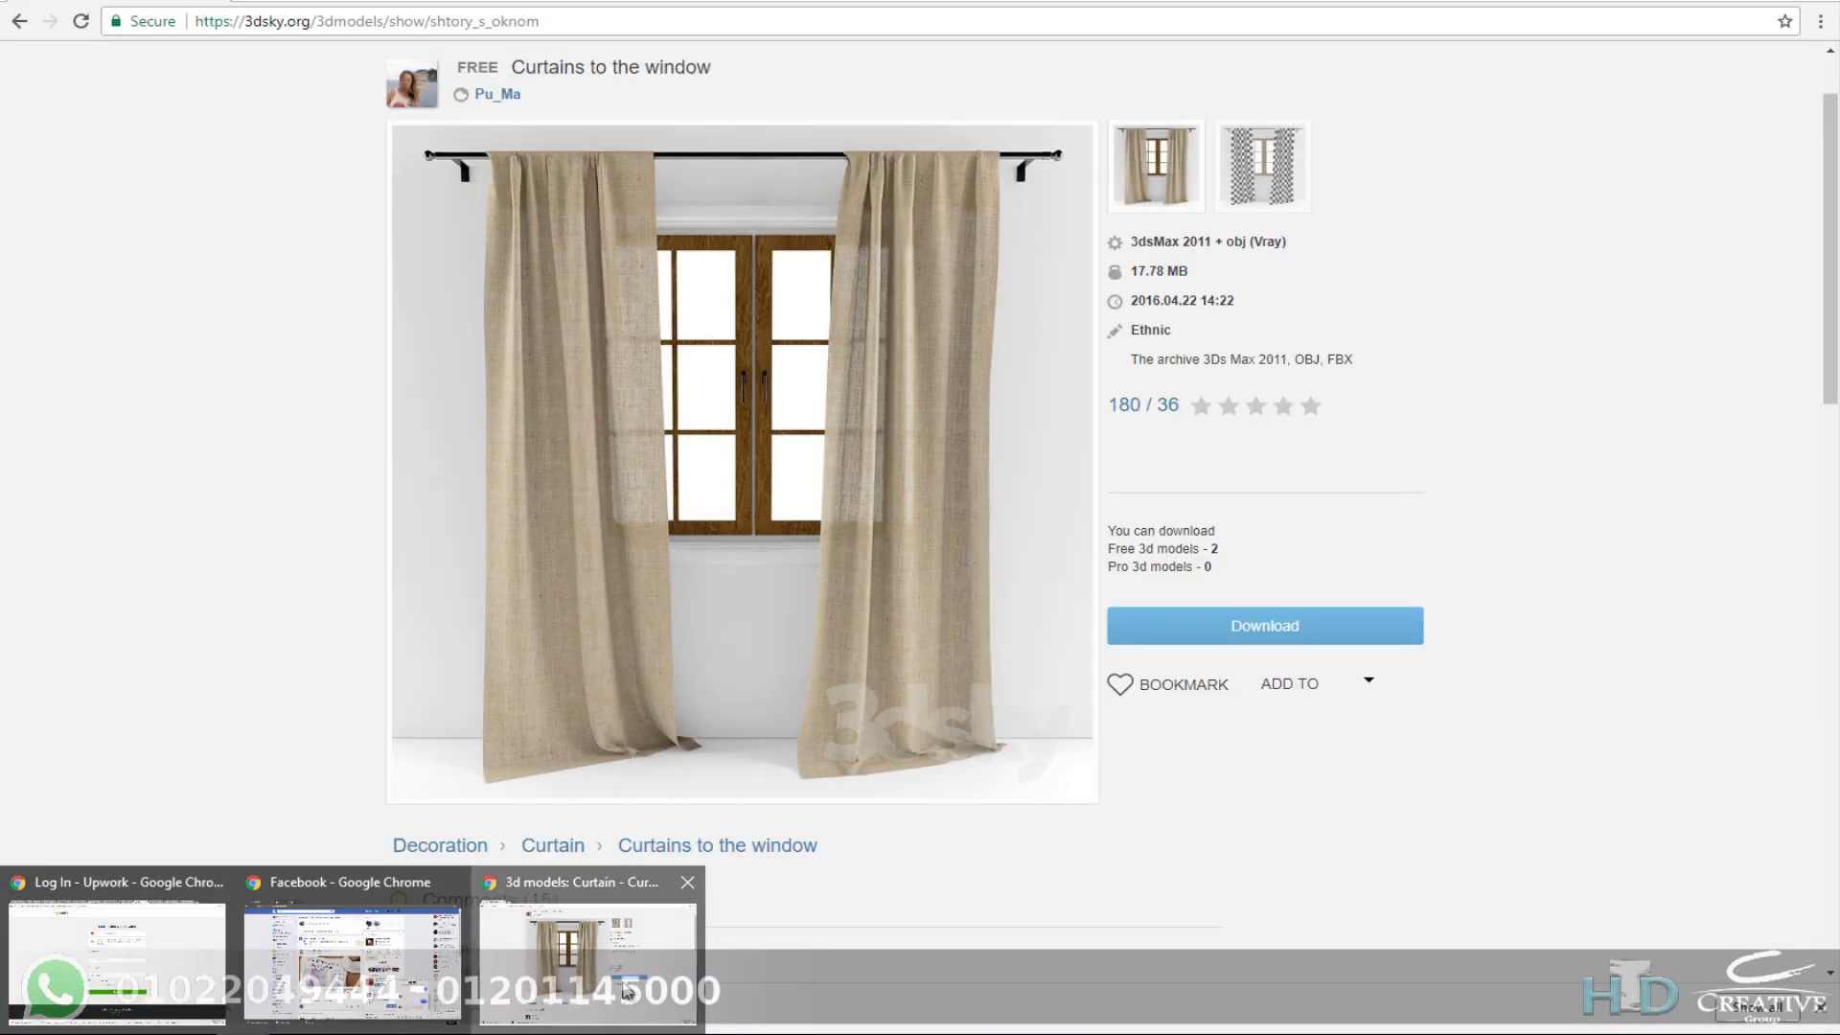
Step: Extract the downloaded 776858 bed zip into its own folder and open it
{"action": "left_click", "coordinate": [625, 991]}
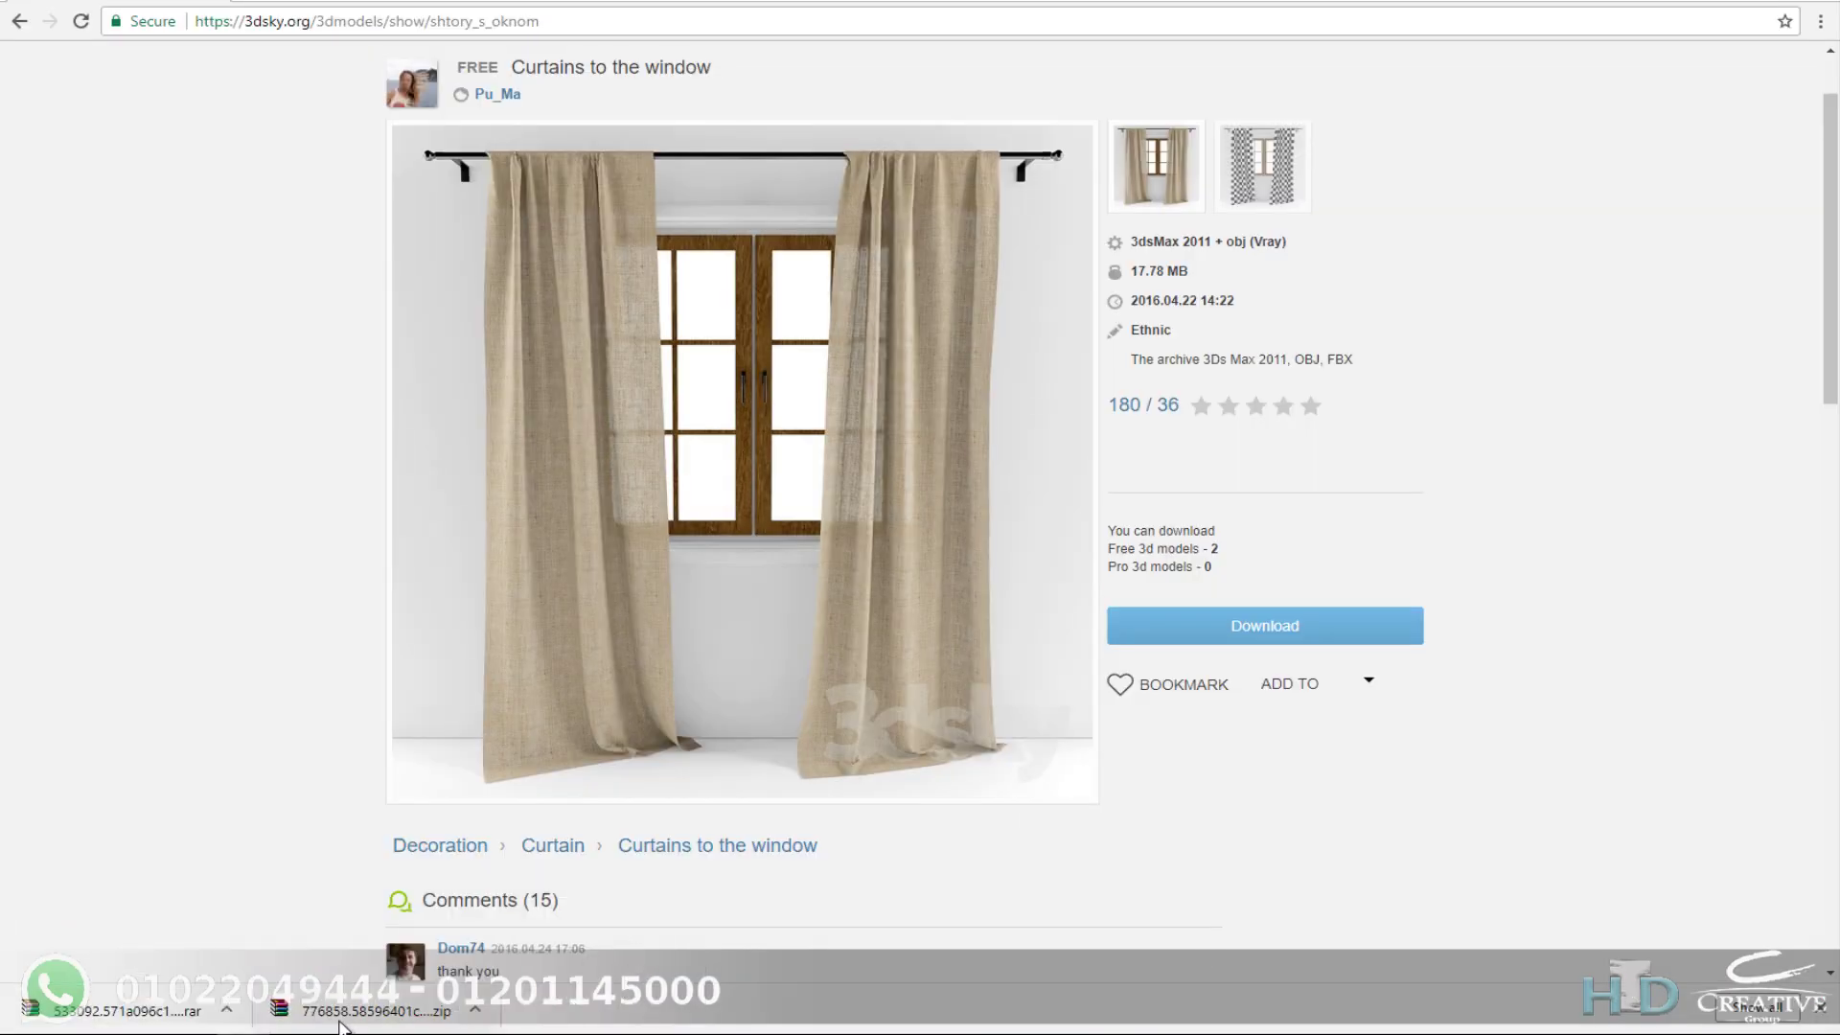
{"action": "right_click", "coordinate": [309, 1022]}
{"action": "left_click", "coordinate": [354, 958]}
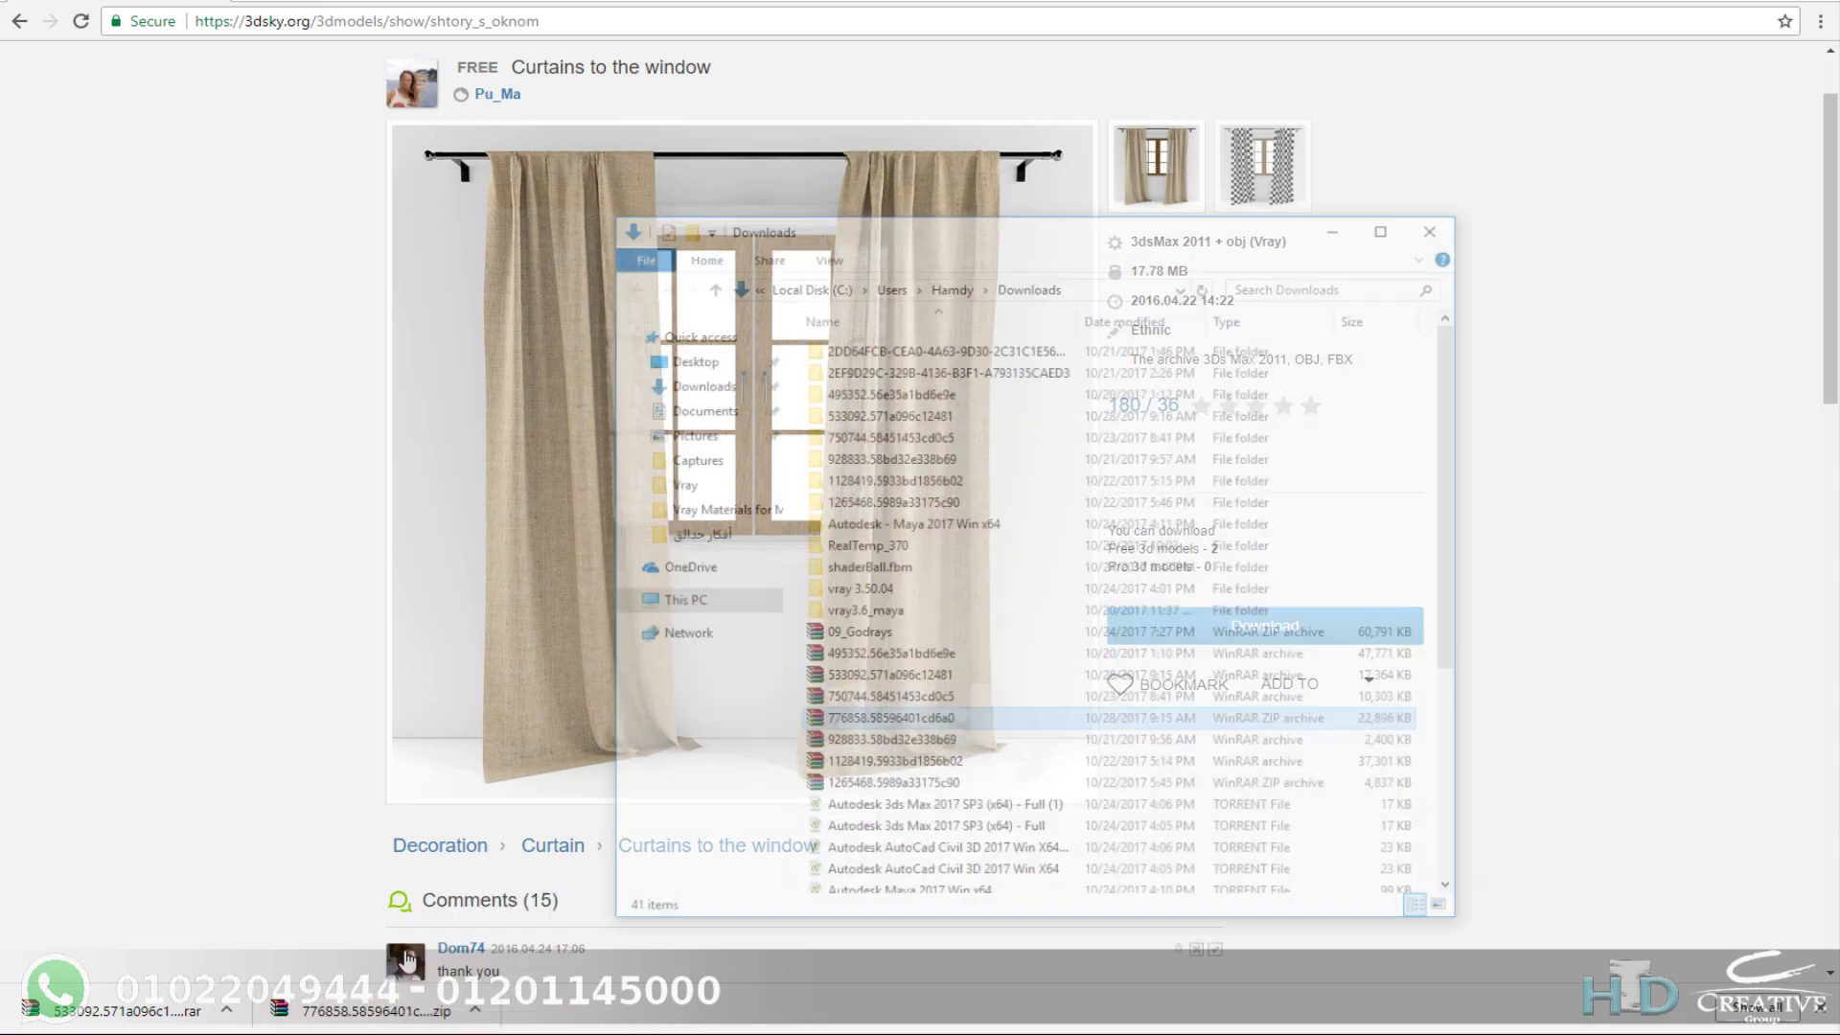
{"action": "right_click", "coordinate": [899, 722]}
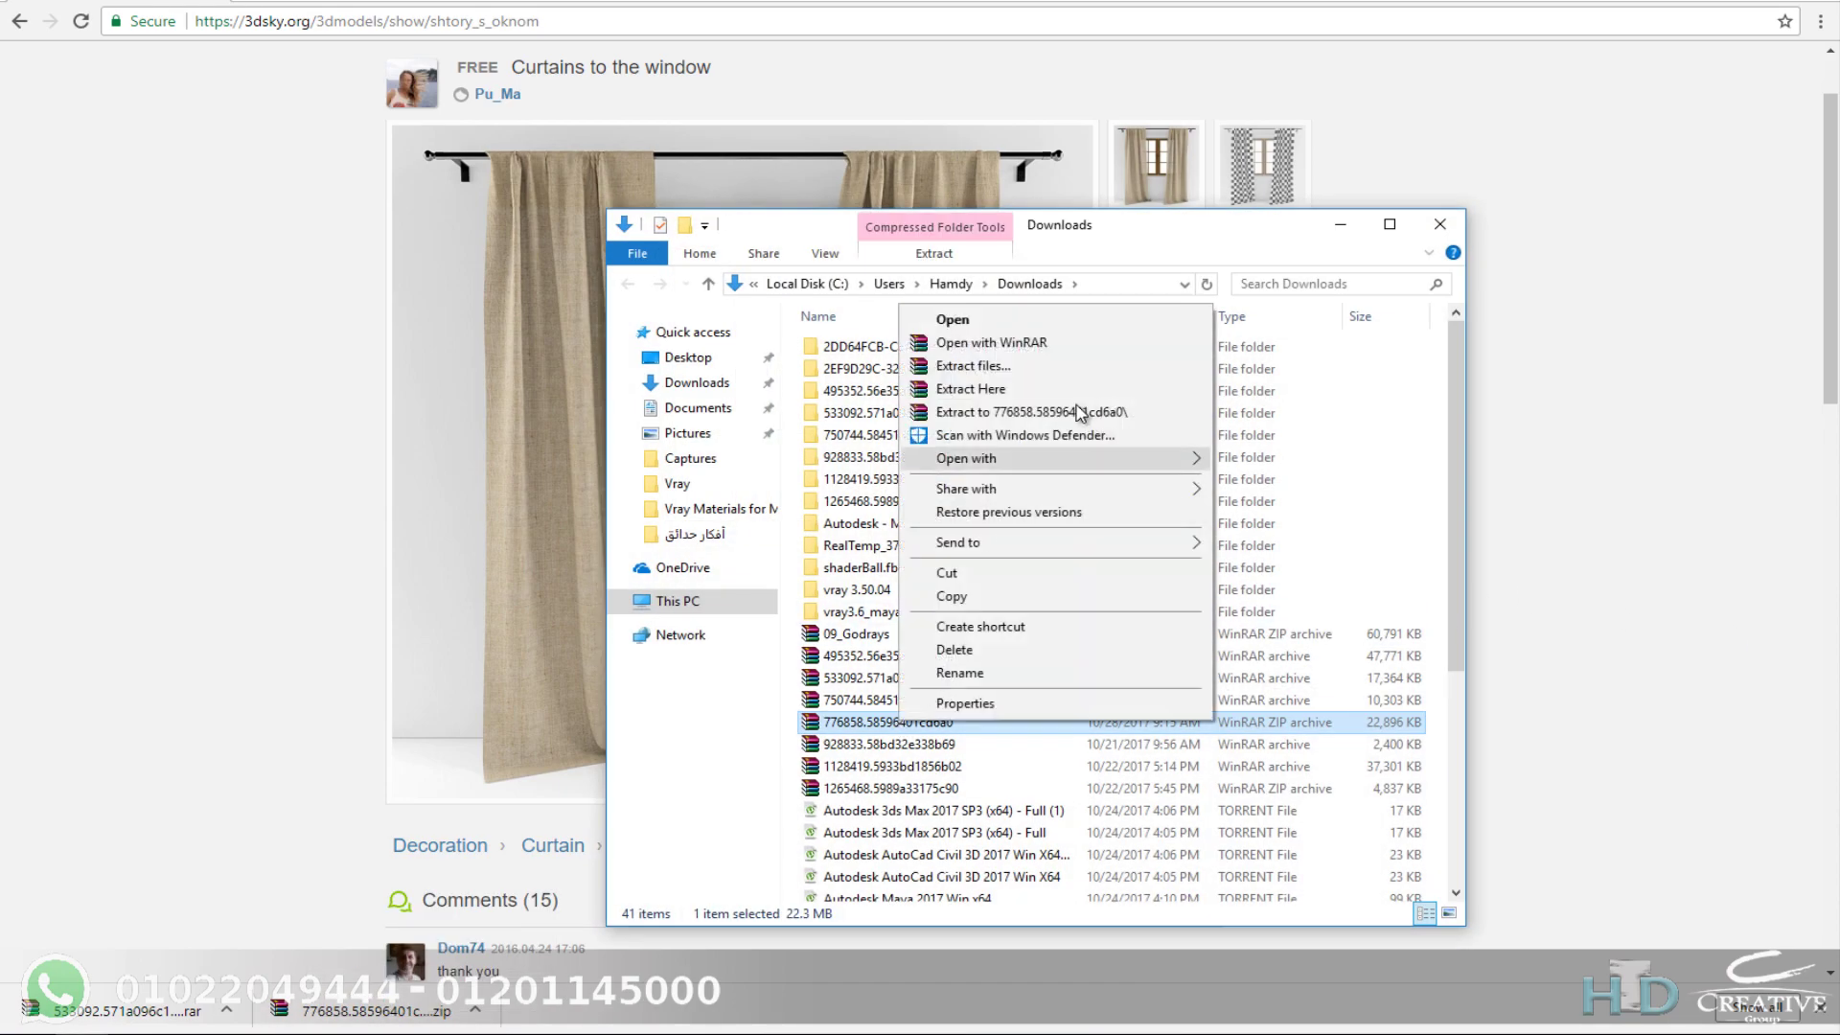
{"action": "left_click", "coordinate": [1046, 413]}
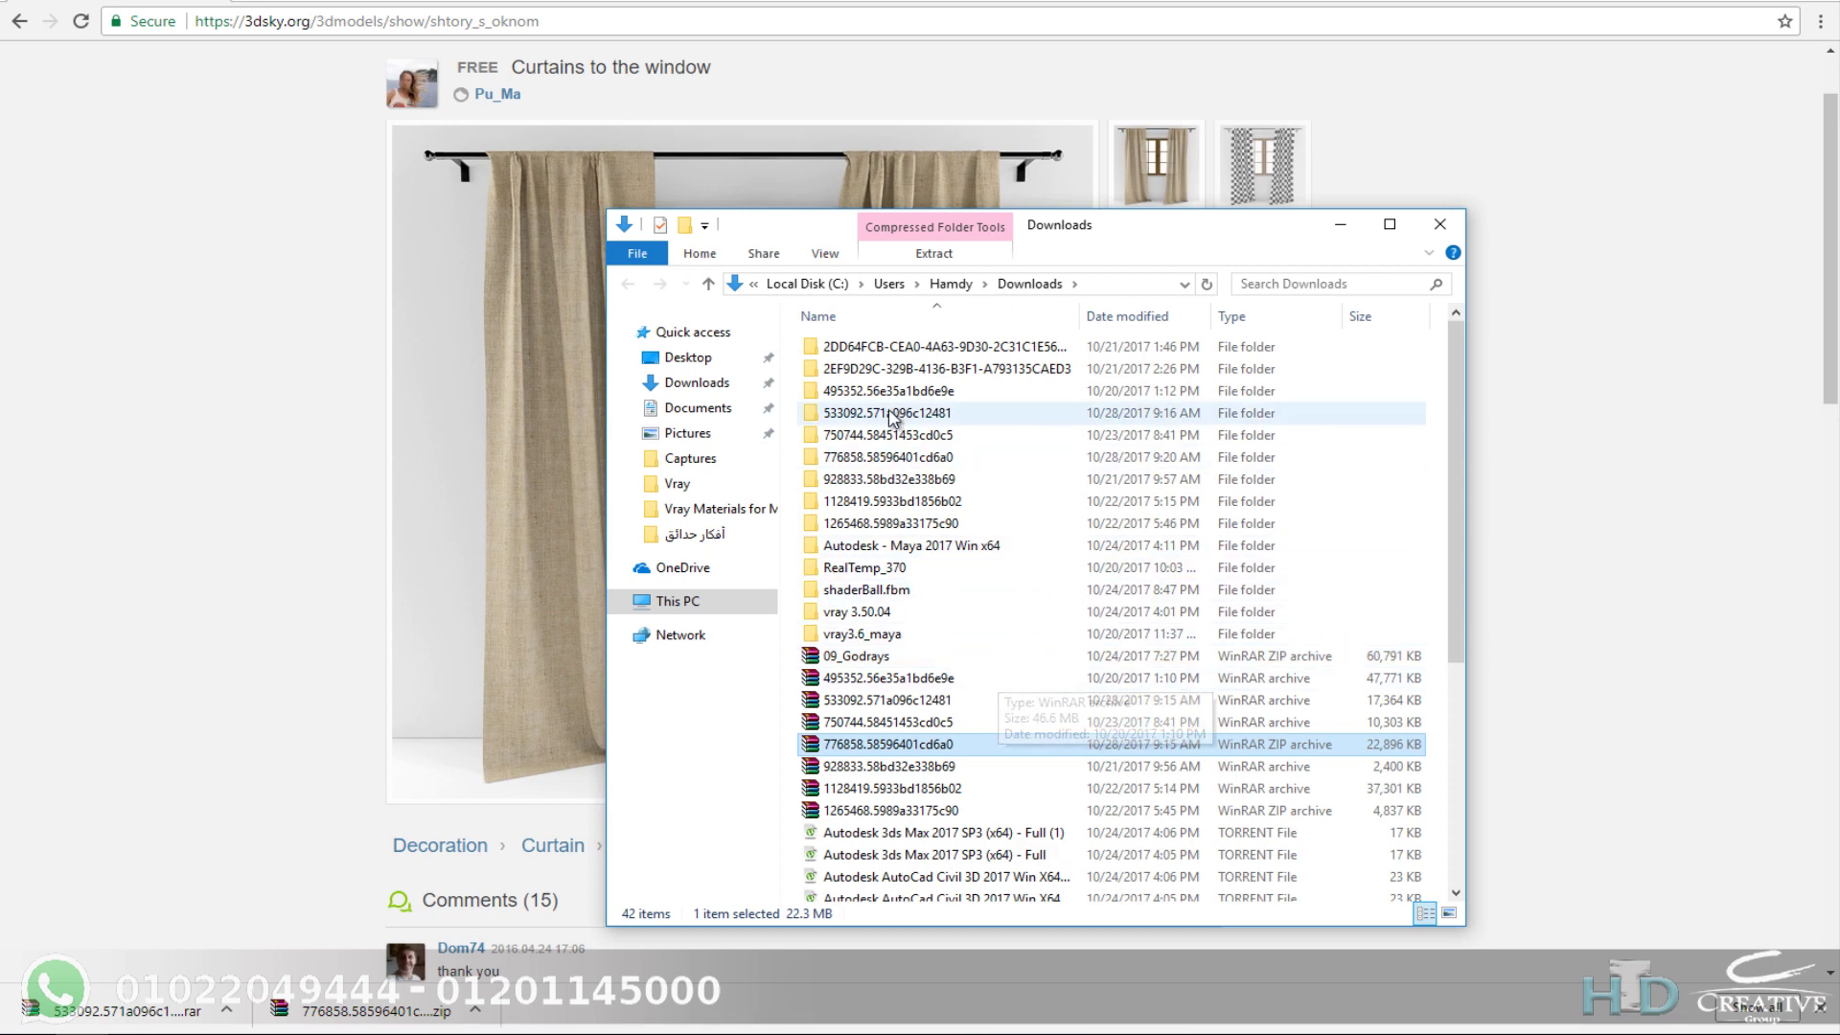
{"action": "double_click", "coordinate": [882, 458]}
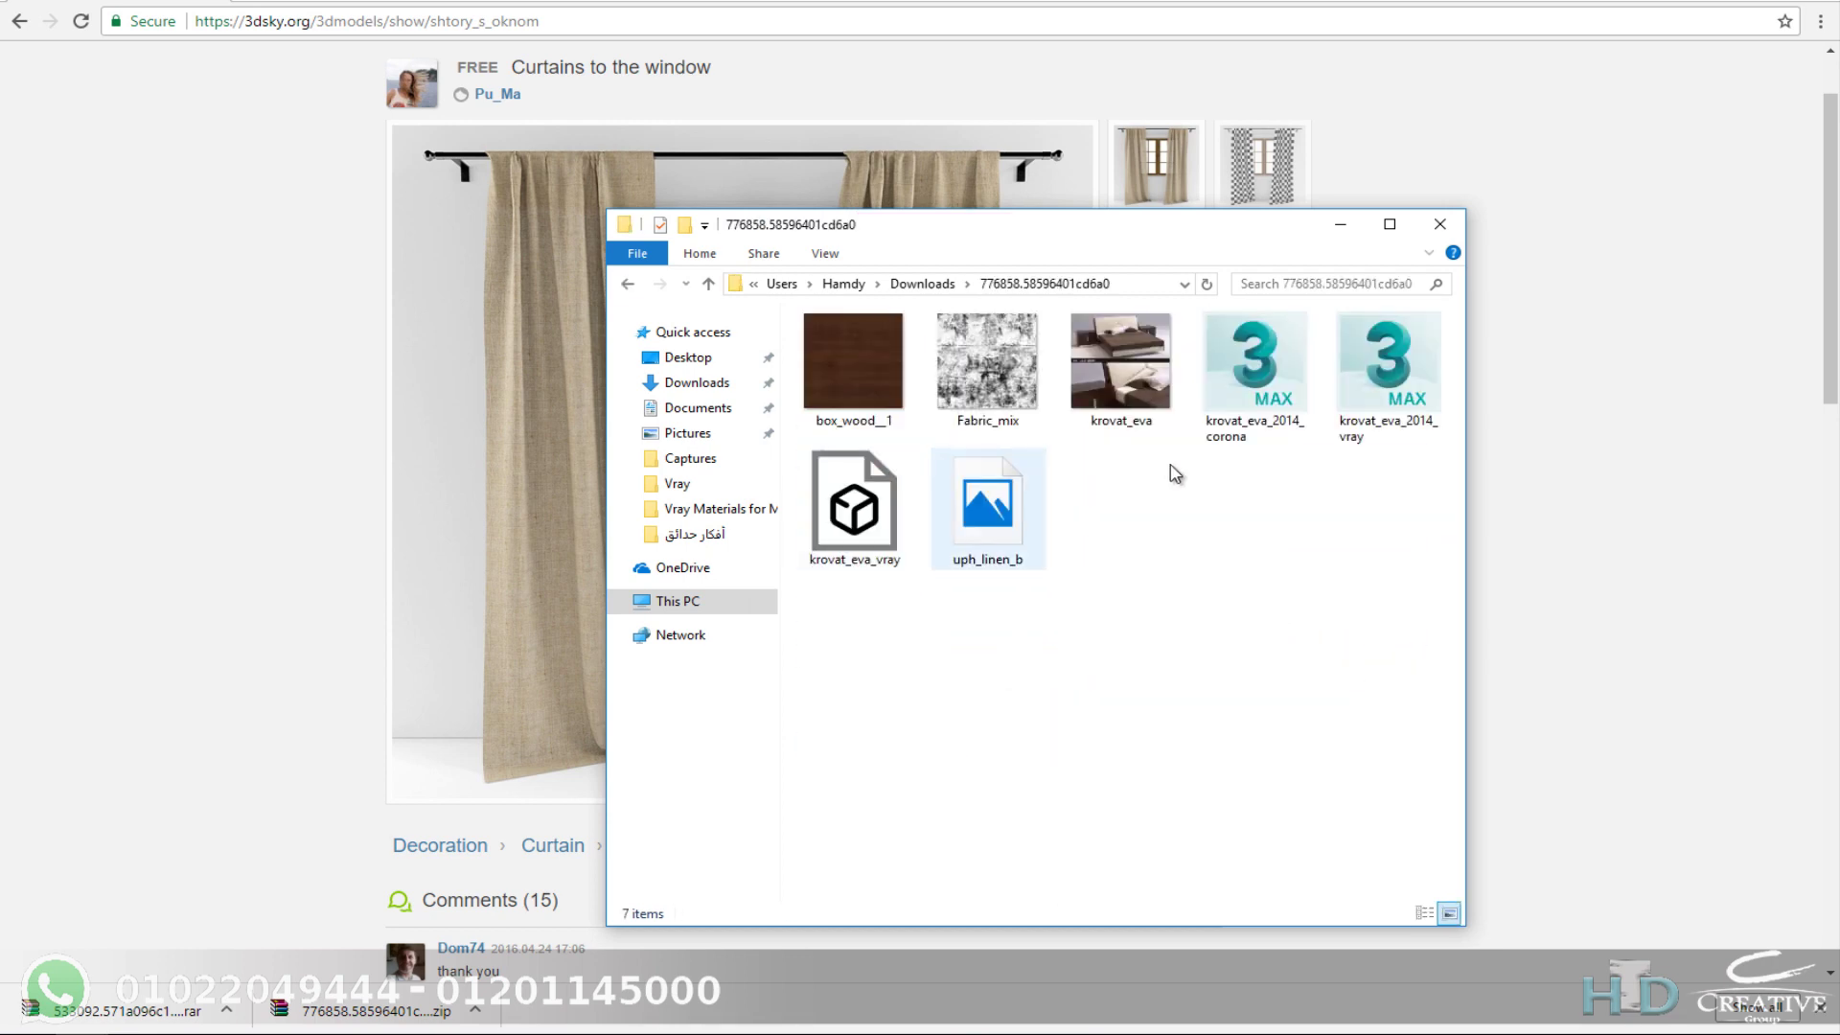
Step: Merge krovat_eva_2014_vray.max into the 3ds Max room scene by dragging it in
{"action": "left_click", "coordinate": [1255, 403]}
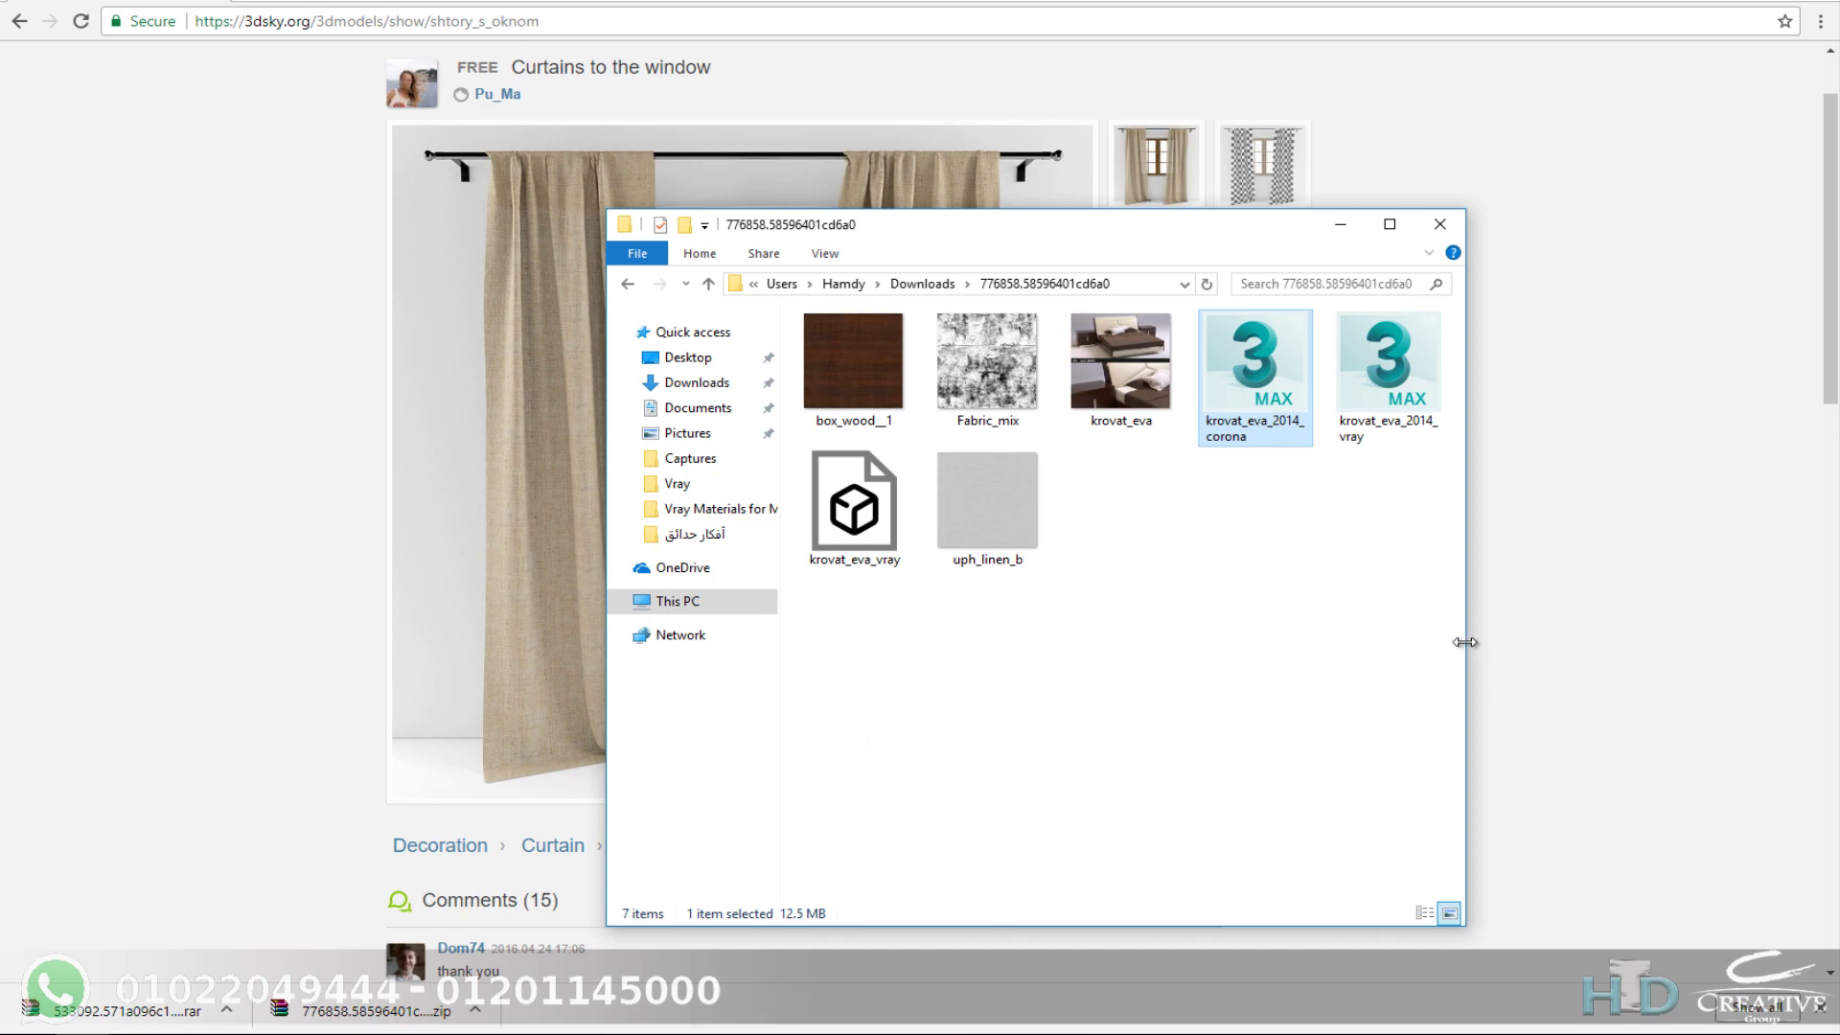
{"action": "left_click", "coordinate": [1389, 374]}
{"action": "left_click", "coordinate": [1236, 393]}
{"action": "left_click", "coordinate": [1376, 396]}
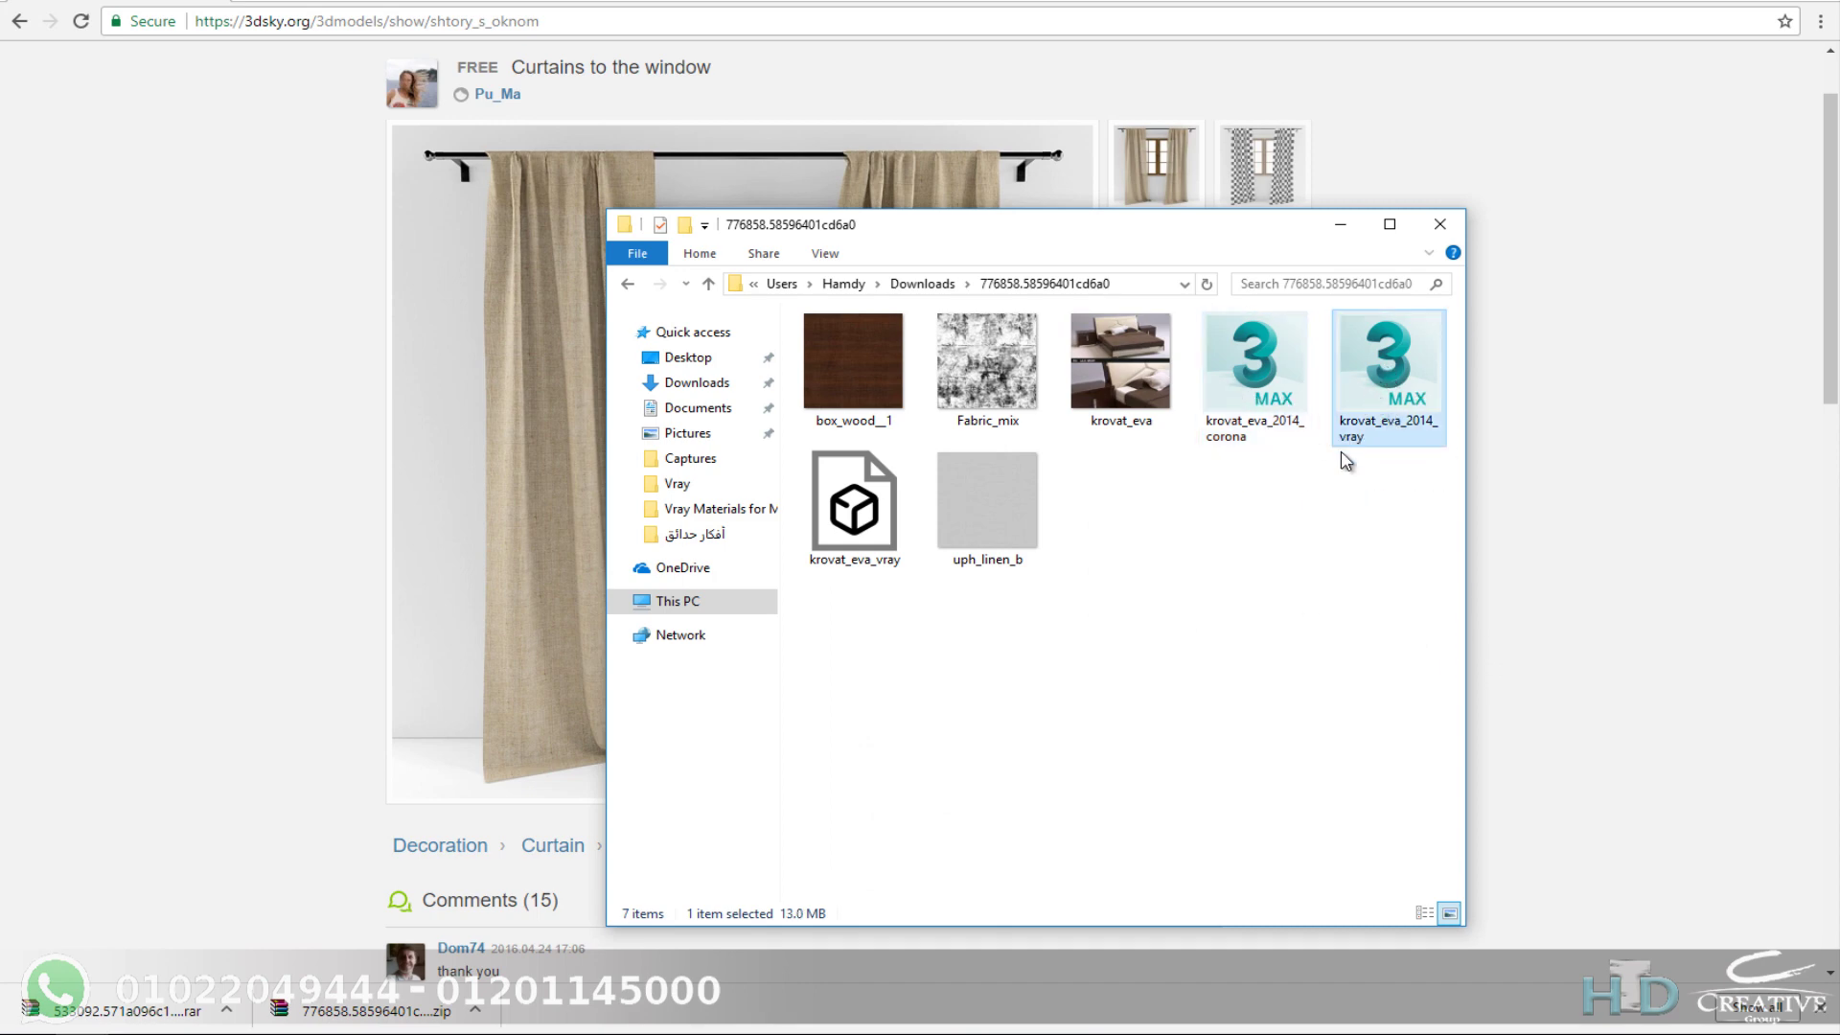
{"action": "mouse_move", "coordinate": [1391, 400]}
{"action": "left_mouse_down"}
{"action": "mouse_move", "coordinate": [916, 939]}
{"action": "mouse_move", "coordinate": [856, 771]}
{"action": "left_mouse_up"}
{"action": "left_click", "coordinate": [908, 807]}
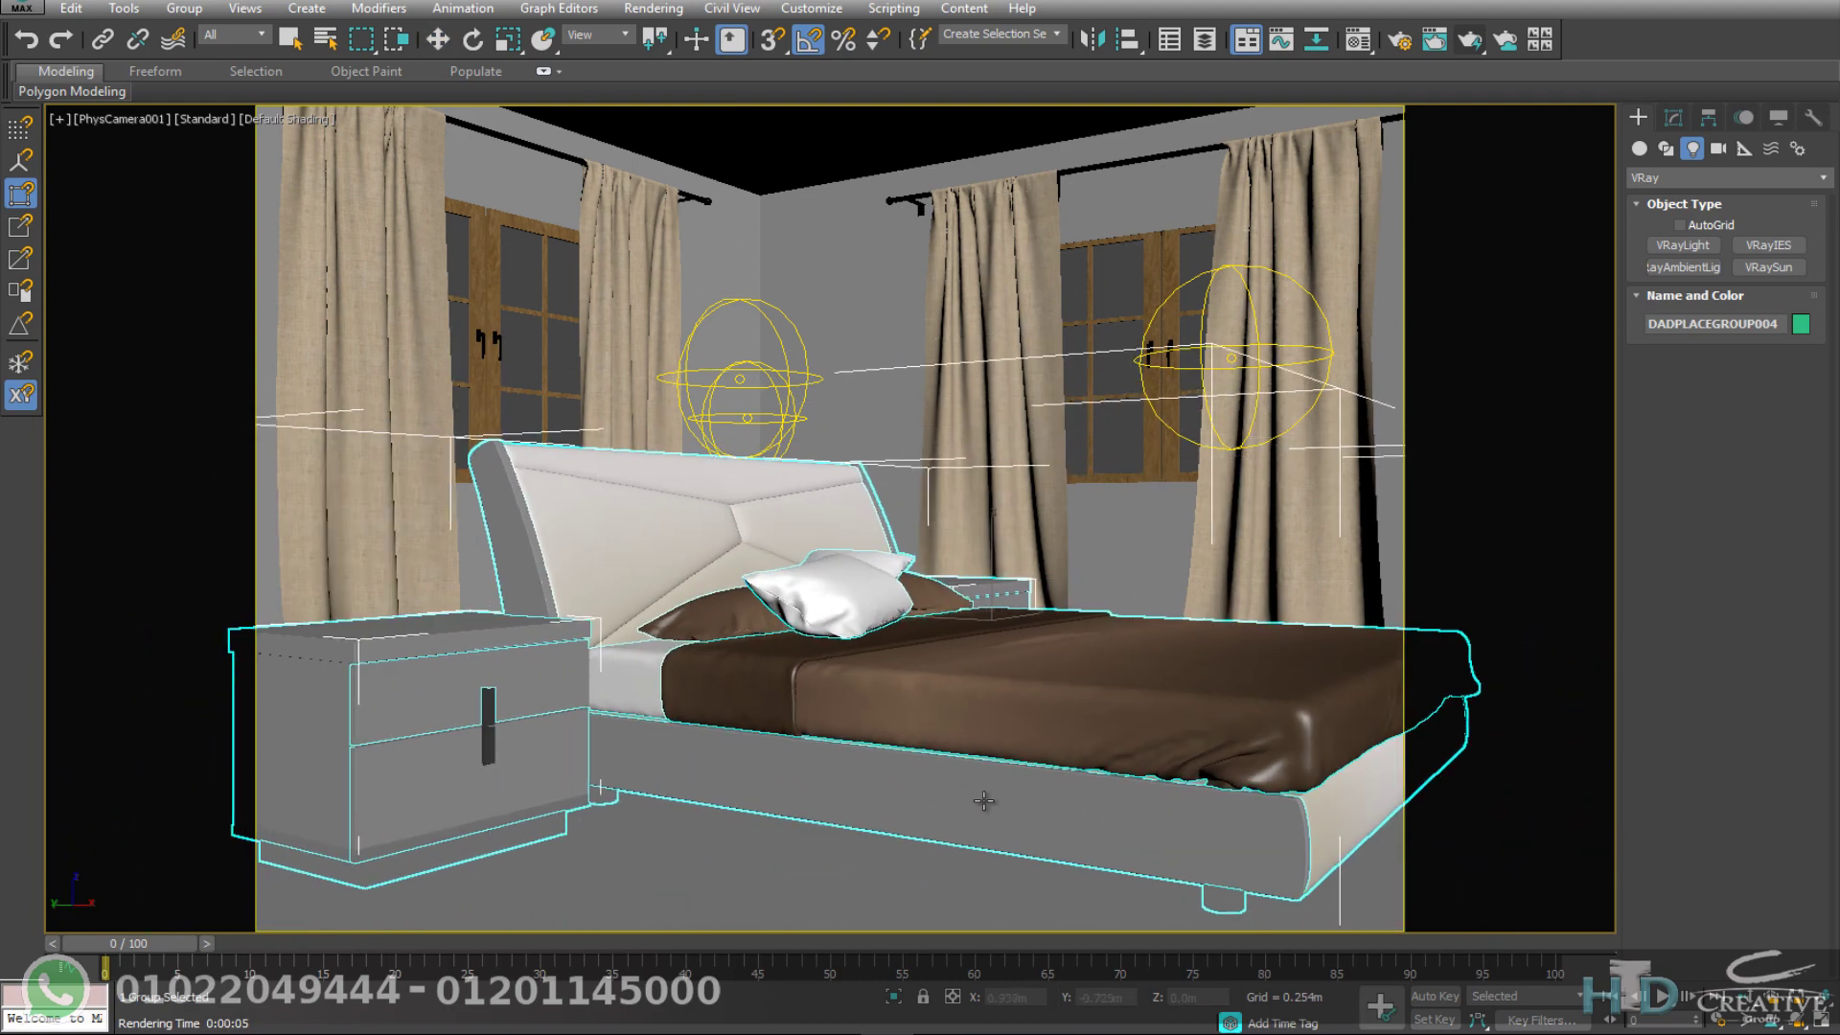
Step: Place the merged bed and group its parts as Group003
{"action": "left_click", "coordinate": [938, 774]}
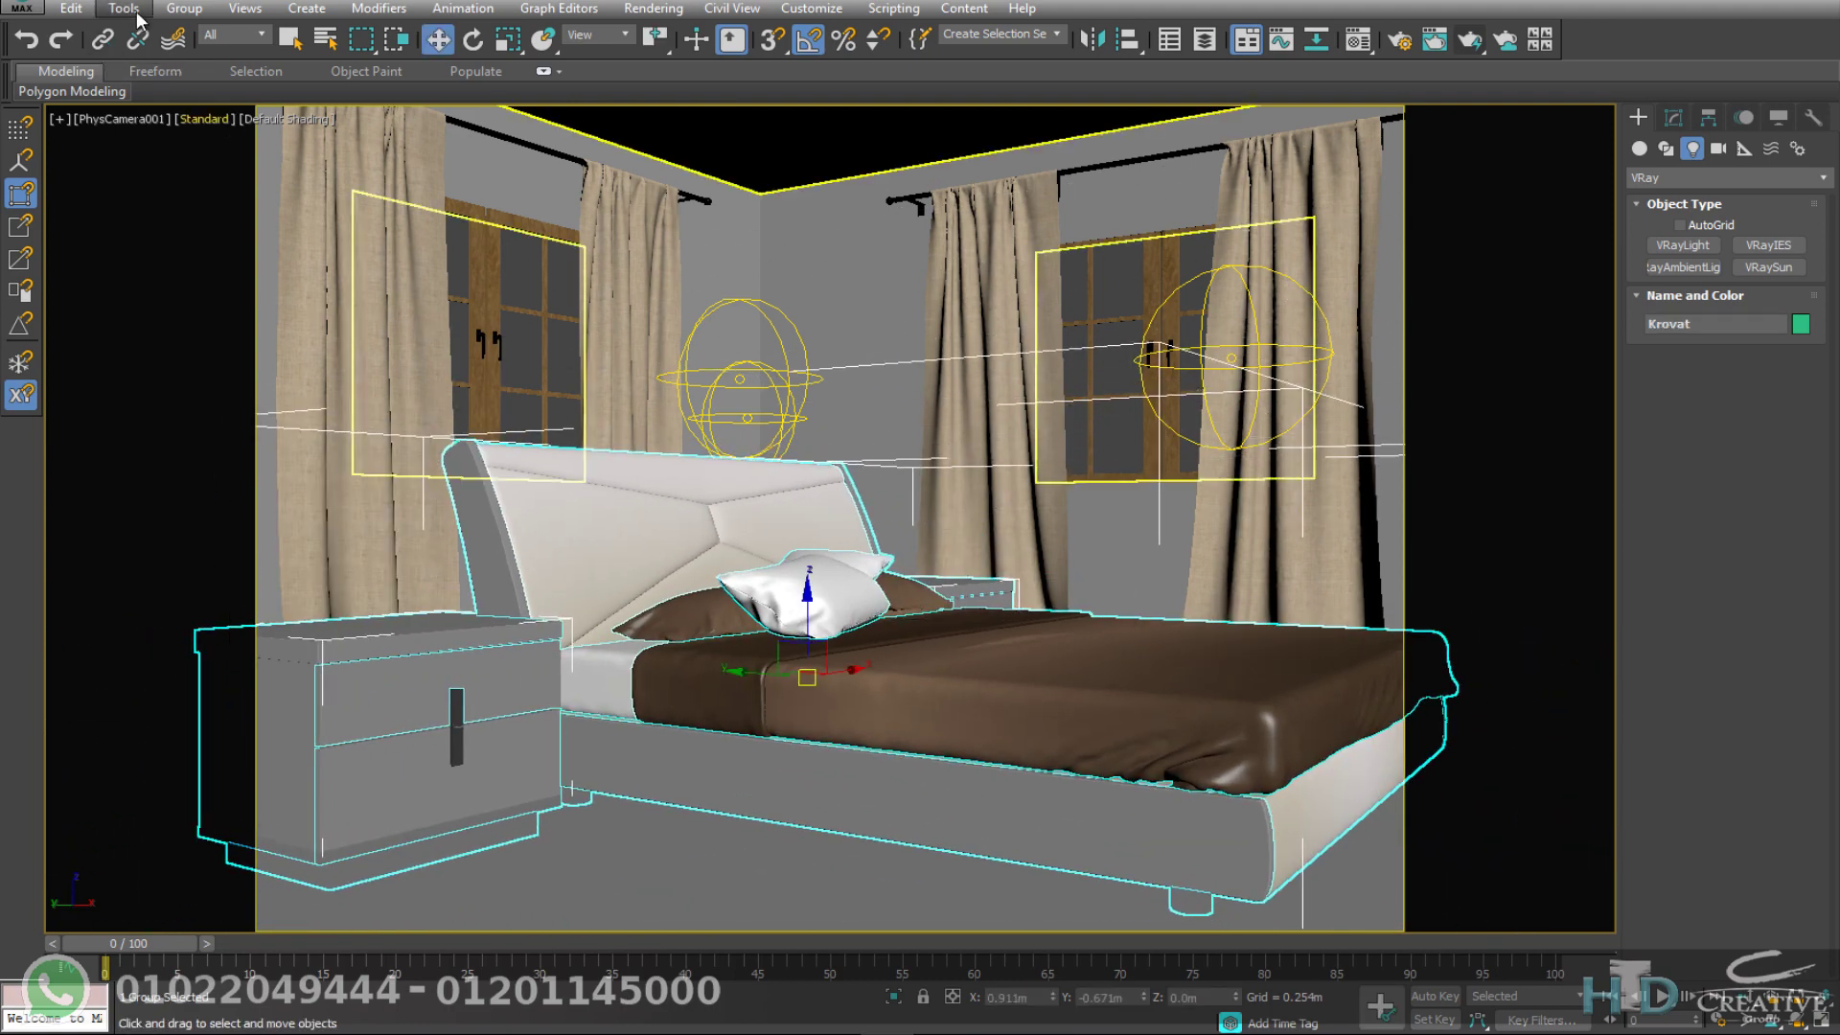
{"action": "left_click", "coordinate": [184, 7]}
{"action": "left_click", "coordinate": [231, 36]}
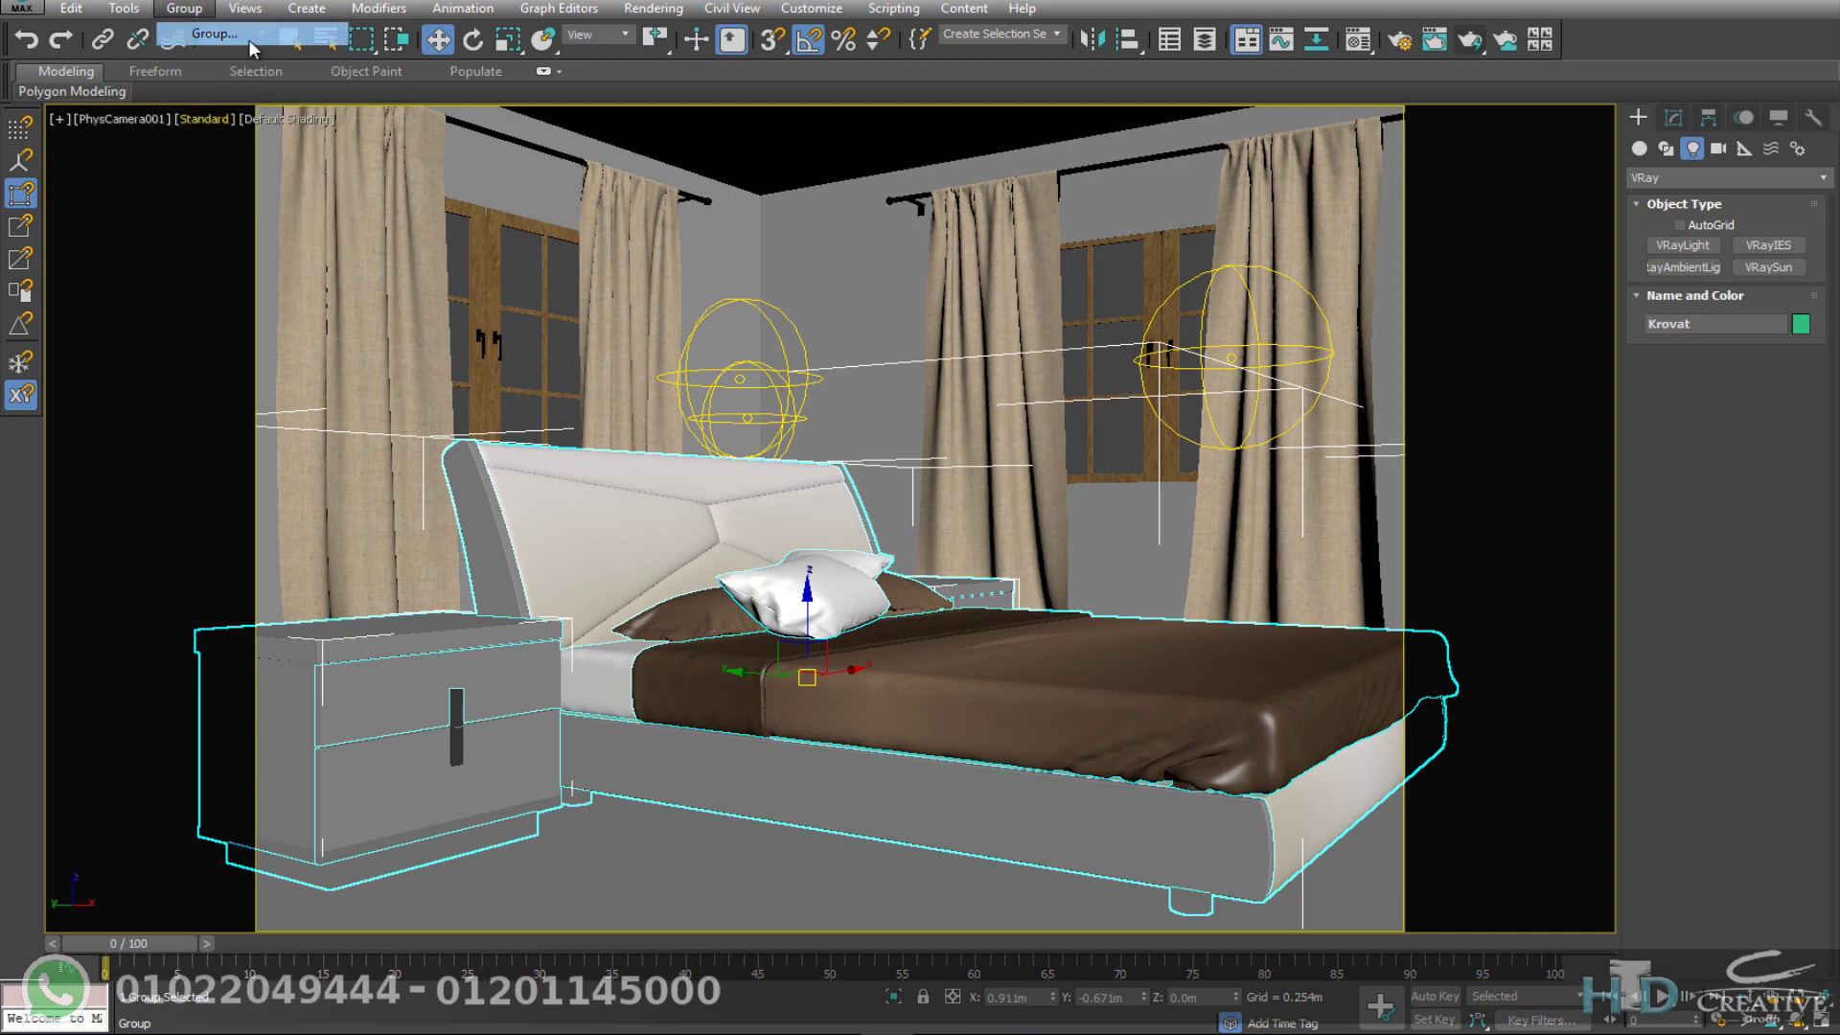
{"action": "left_click", "coordinate": [935, 552]}
Step: Rotate the bed group 90 degrees in Top view and slide it toward the right wall
{"action": "key", "text": "t"}
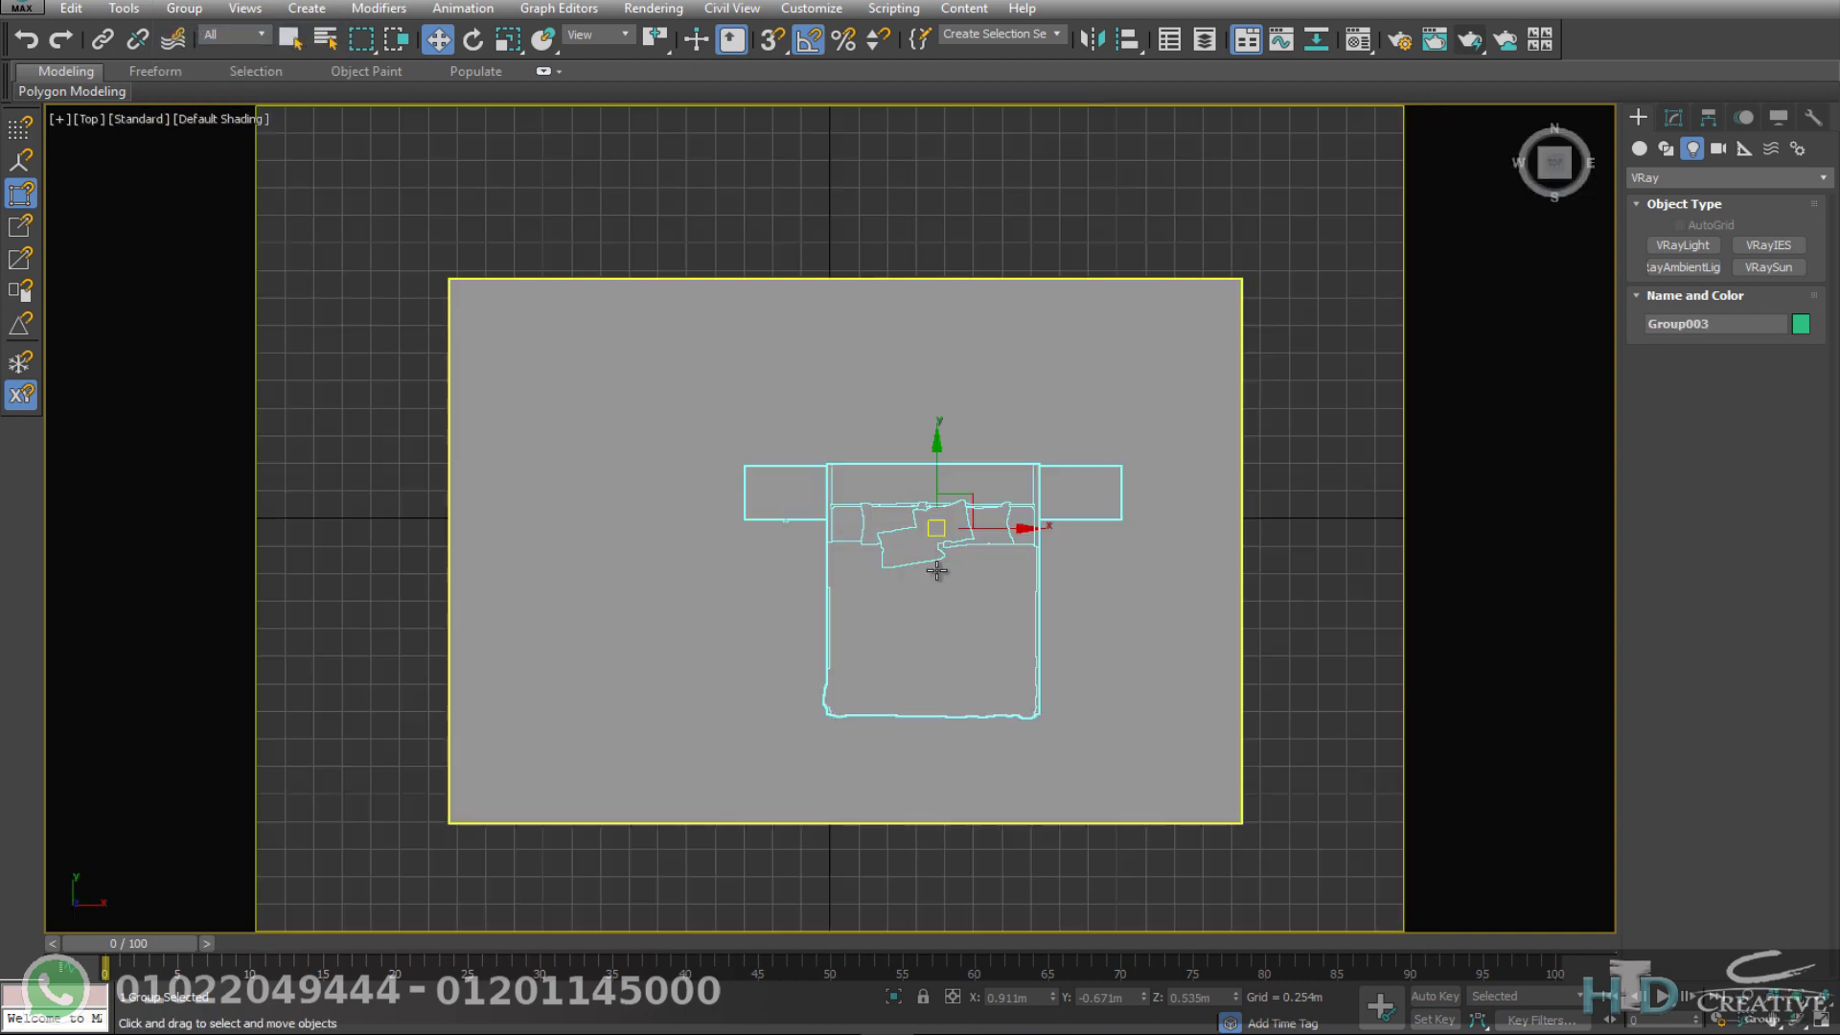
{"action": "key", "text": "F3"}
{"action": "key", "text": "e"}
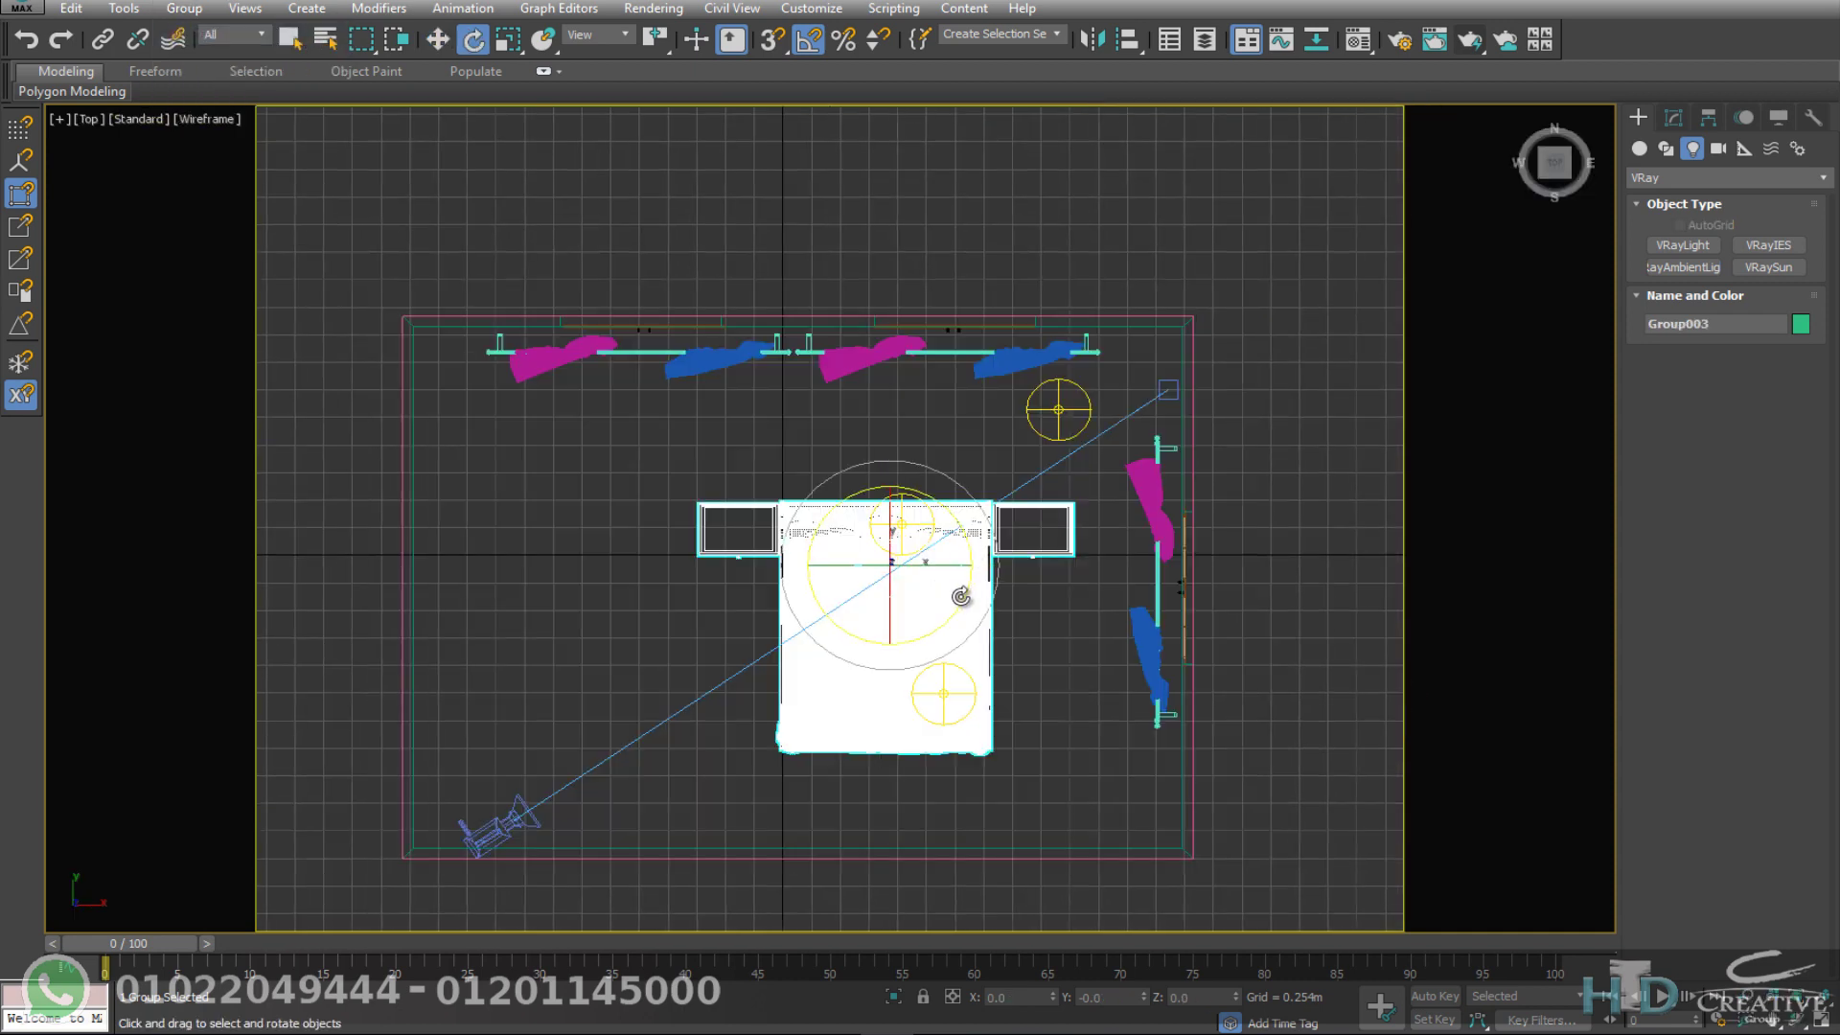
{"action": "left_click_drag", "start_coordinate": [960, 596], "coordinate": [891, 672]}
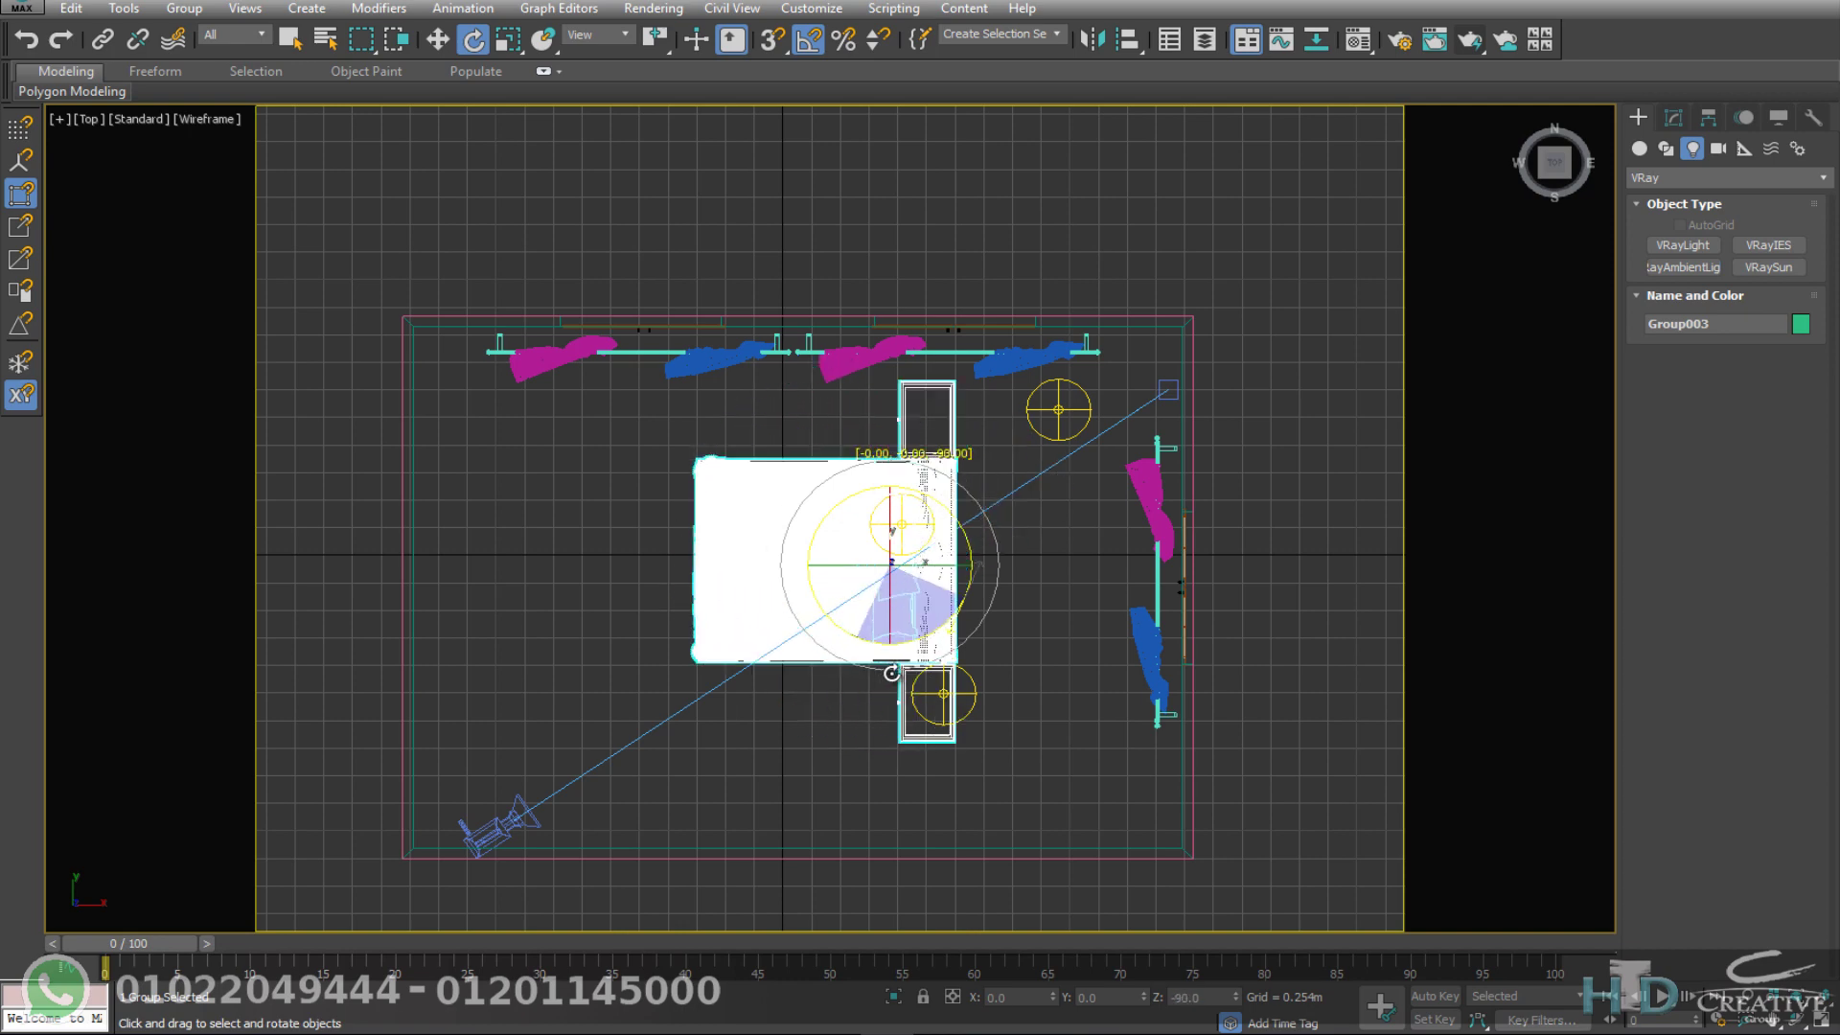
{"action": "key", "text": "w"}
{"action": "mouse_move", "coordinate": [922, 542]}
{"action": "left_mouse_down"}
{"action": "mouse_move", "coordinate": [1106, 567]}
{"action": "mouse_move", "coordinate": [1087, 564]}
{"action": "left_mouse_up"}
{"action": "key", "text": "c"}
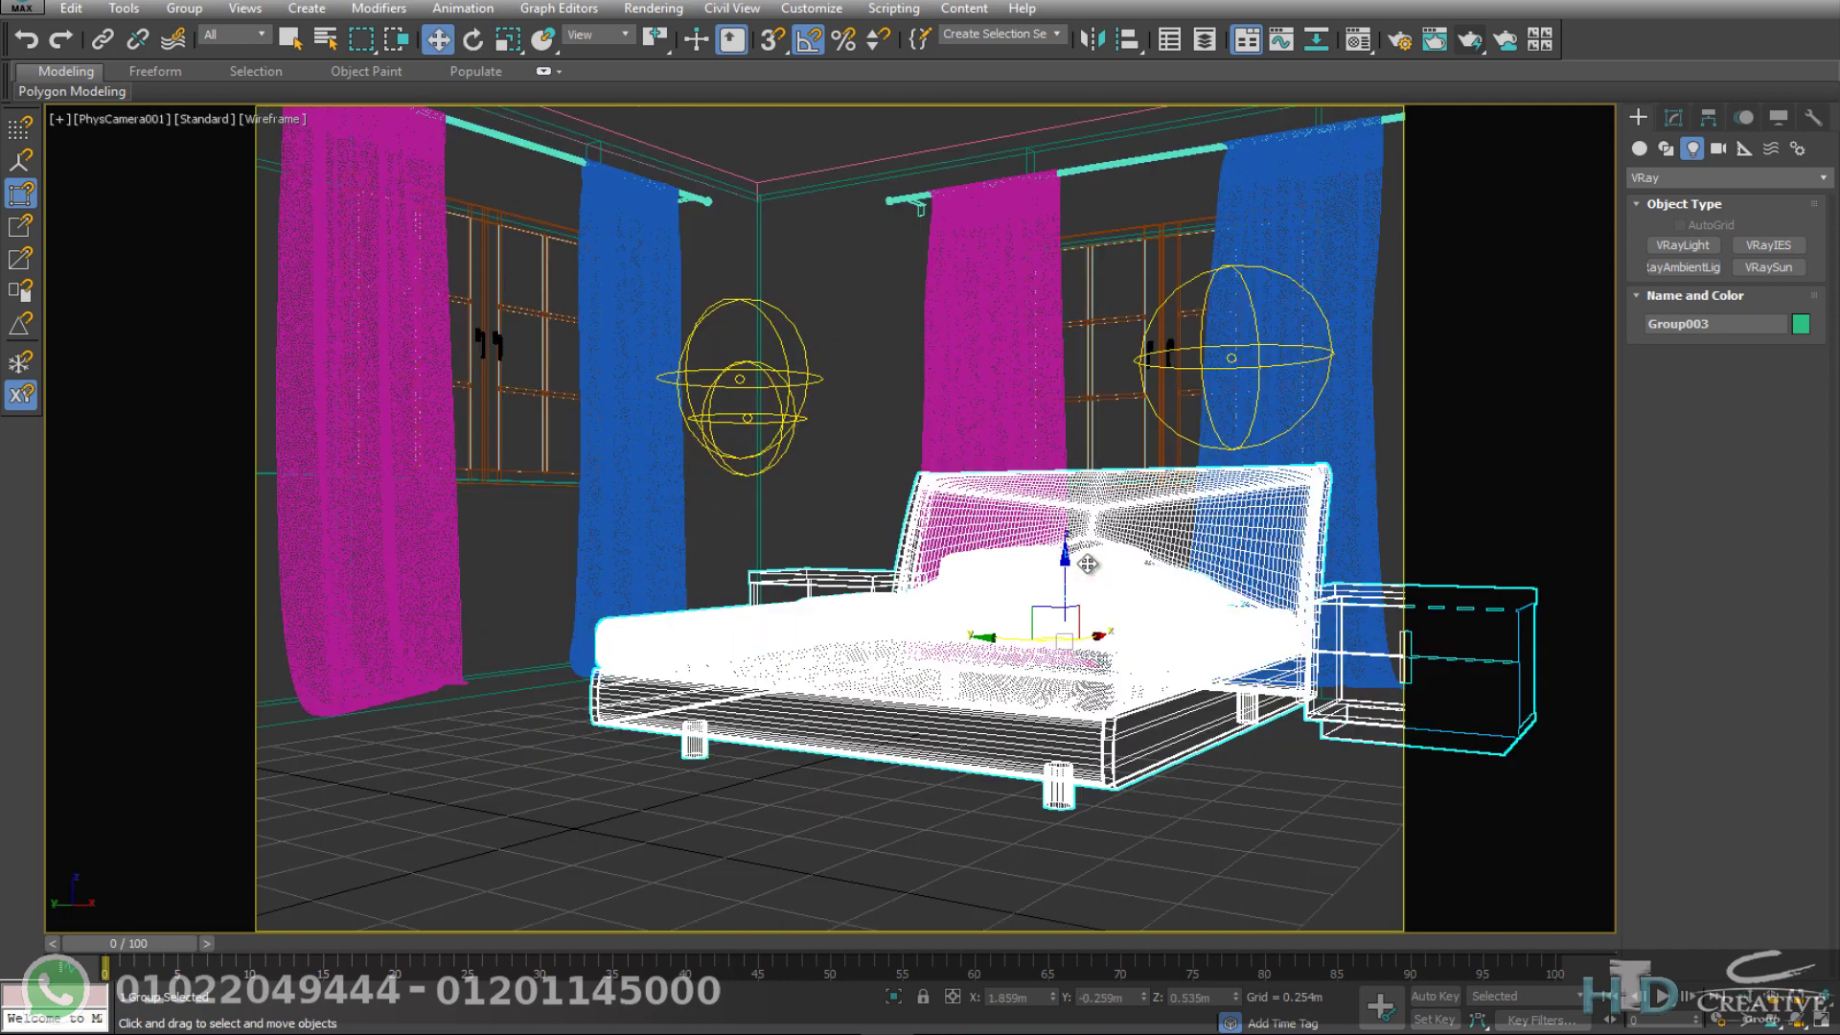
{"action": "left_click_drag", "start_coordinate": [983, 635], "coordinate": [926, 630]}
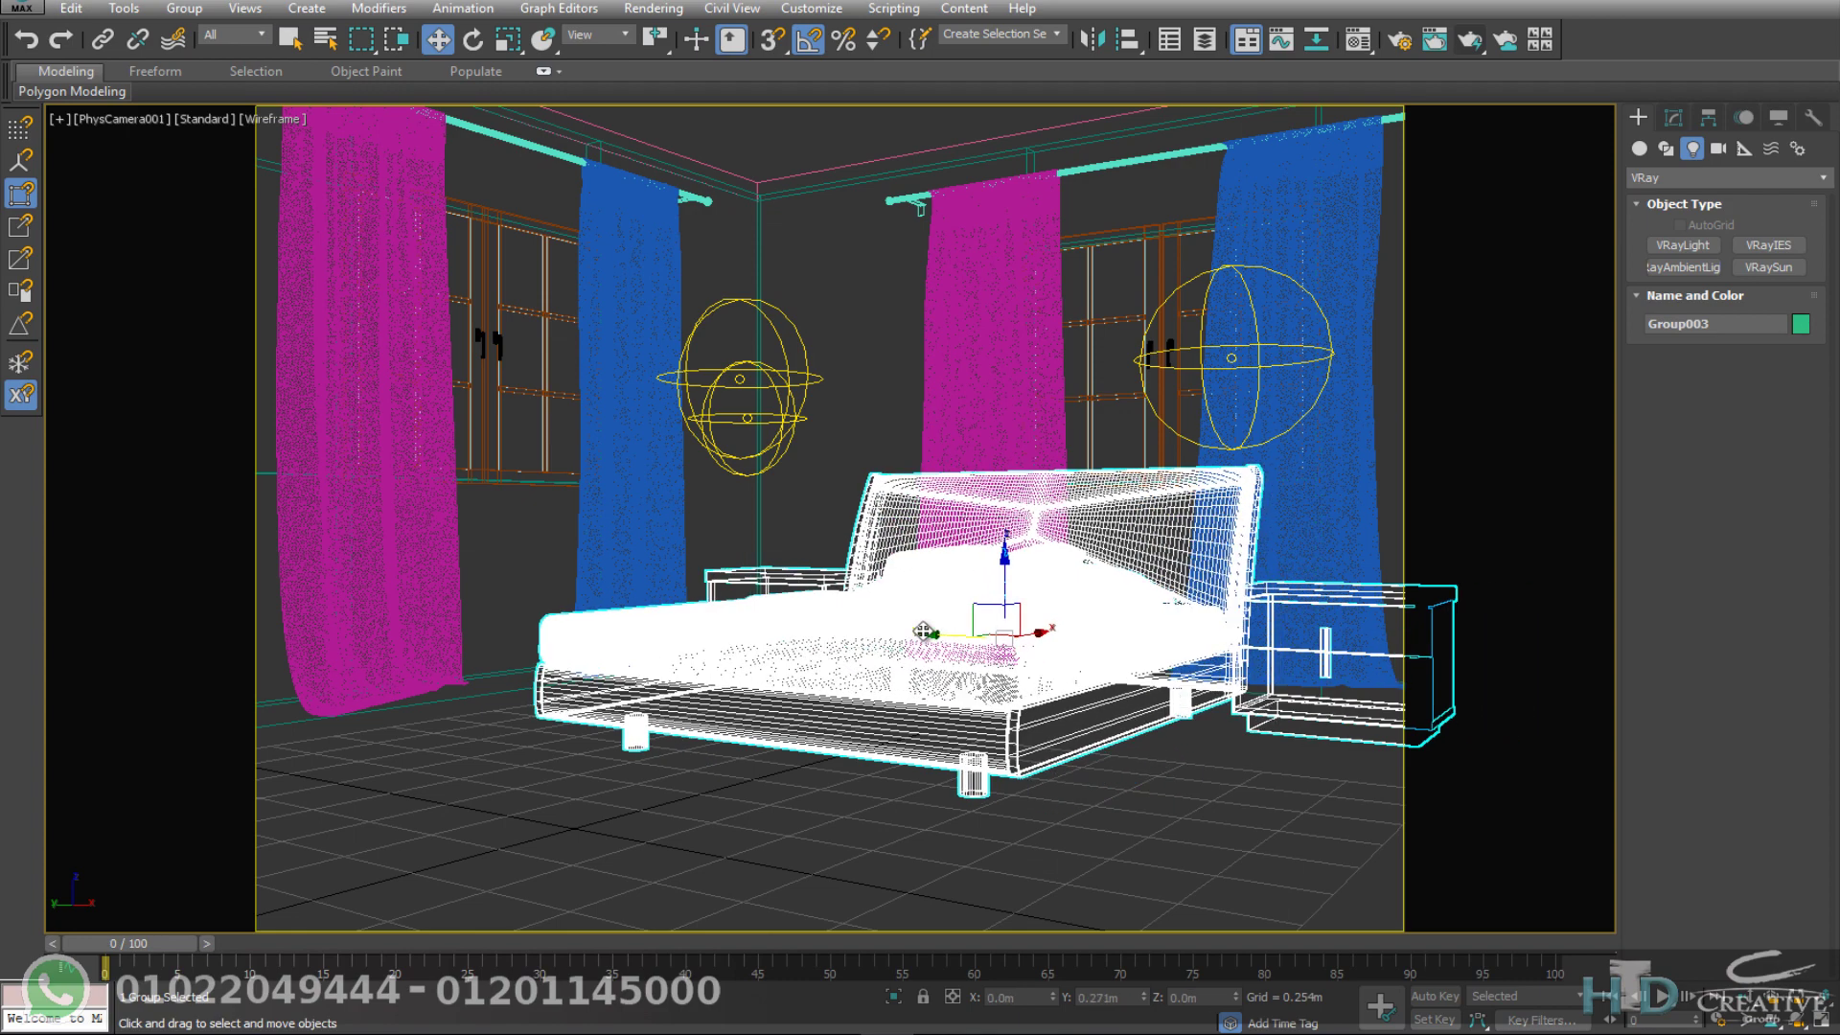
Step: Raise the bed group slightly in Front view so it stands on the floor
{"action": "key", "text": "f"}
{"action": "scroll", "coordinate": [995, 545], "scroll_direction": "up", "scroll_amount": 2}
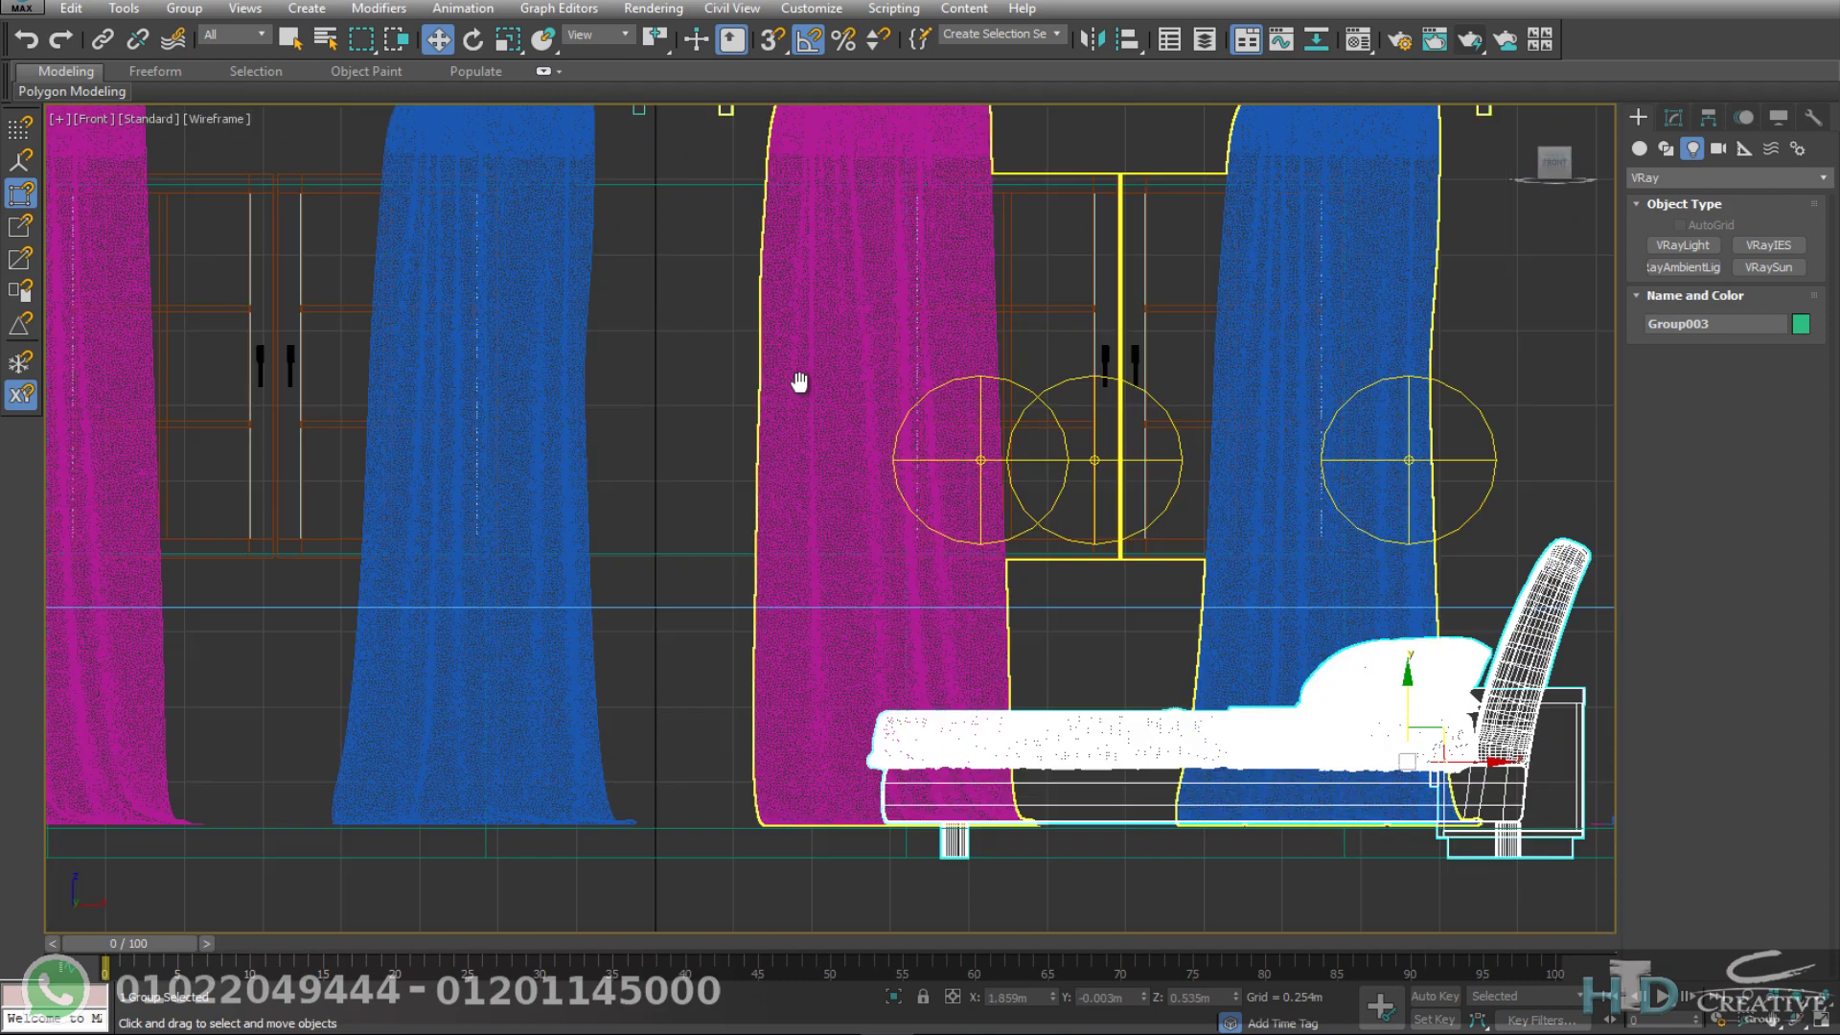
{"action": "scroll", "coordinate": [995, 544], "scroll_direction": "up", "scroll_amount": 2}
{"action": "left_click_drag", "start_coordinate": [1204, 505], "coordinate": [1216, 463]}
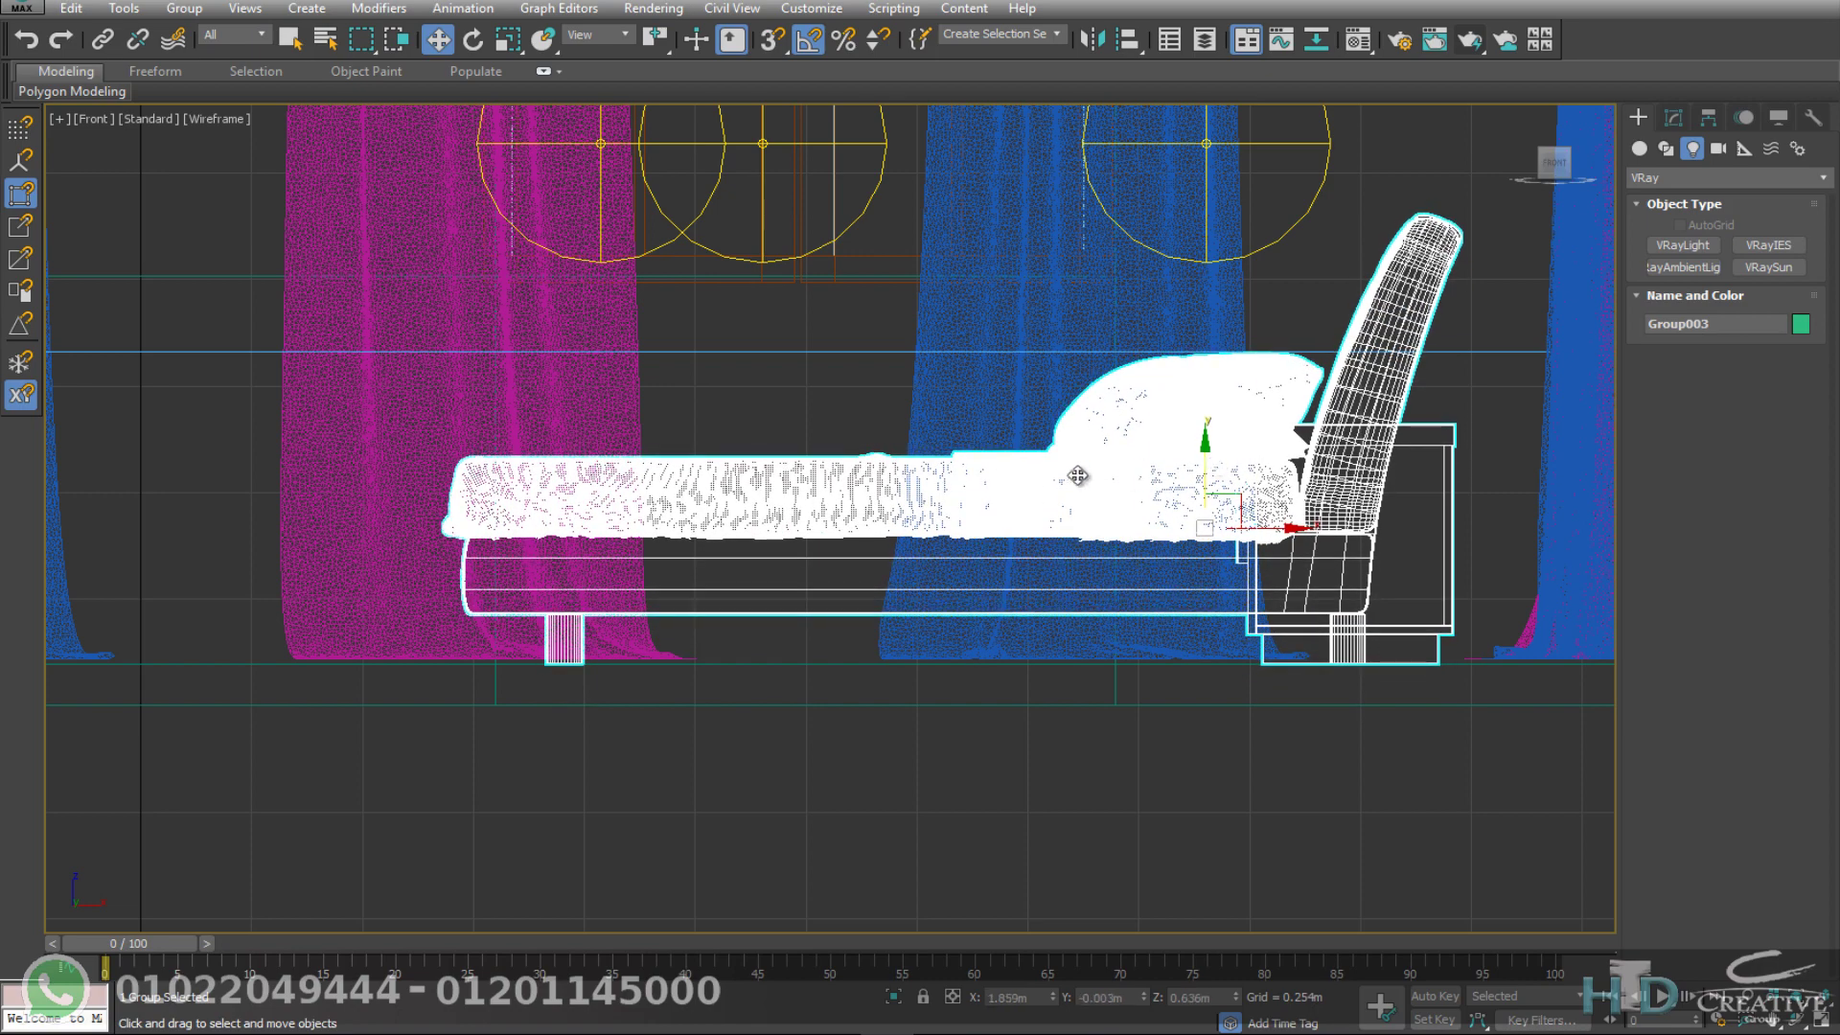
{"action": "key", "text": "c"}
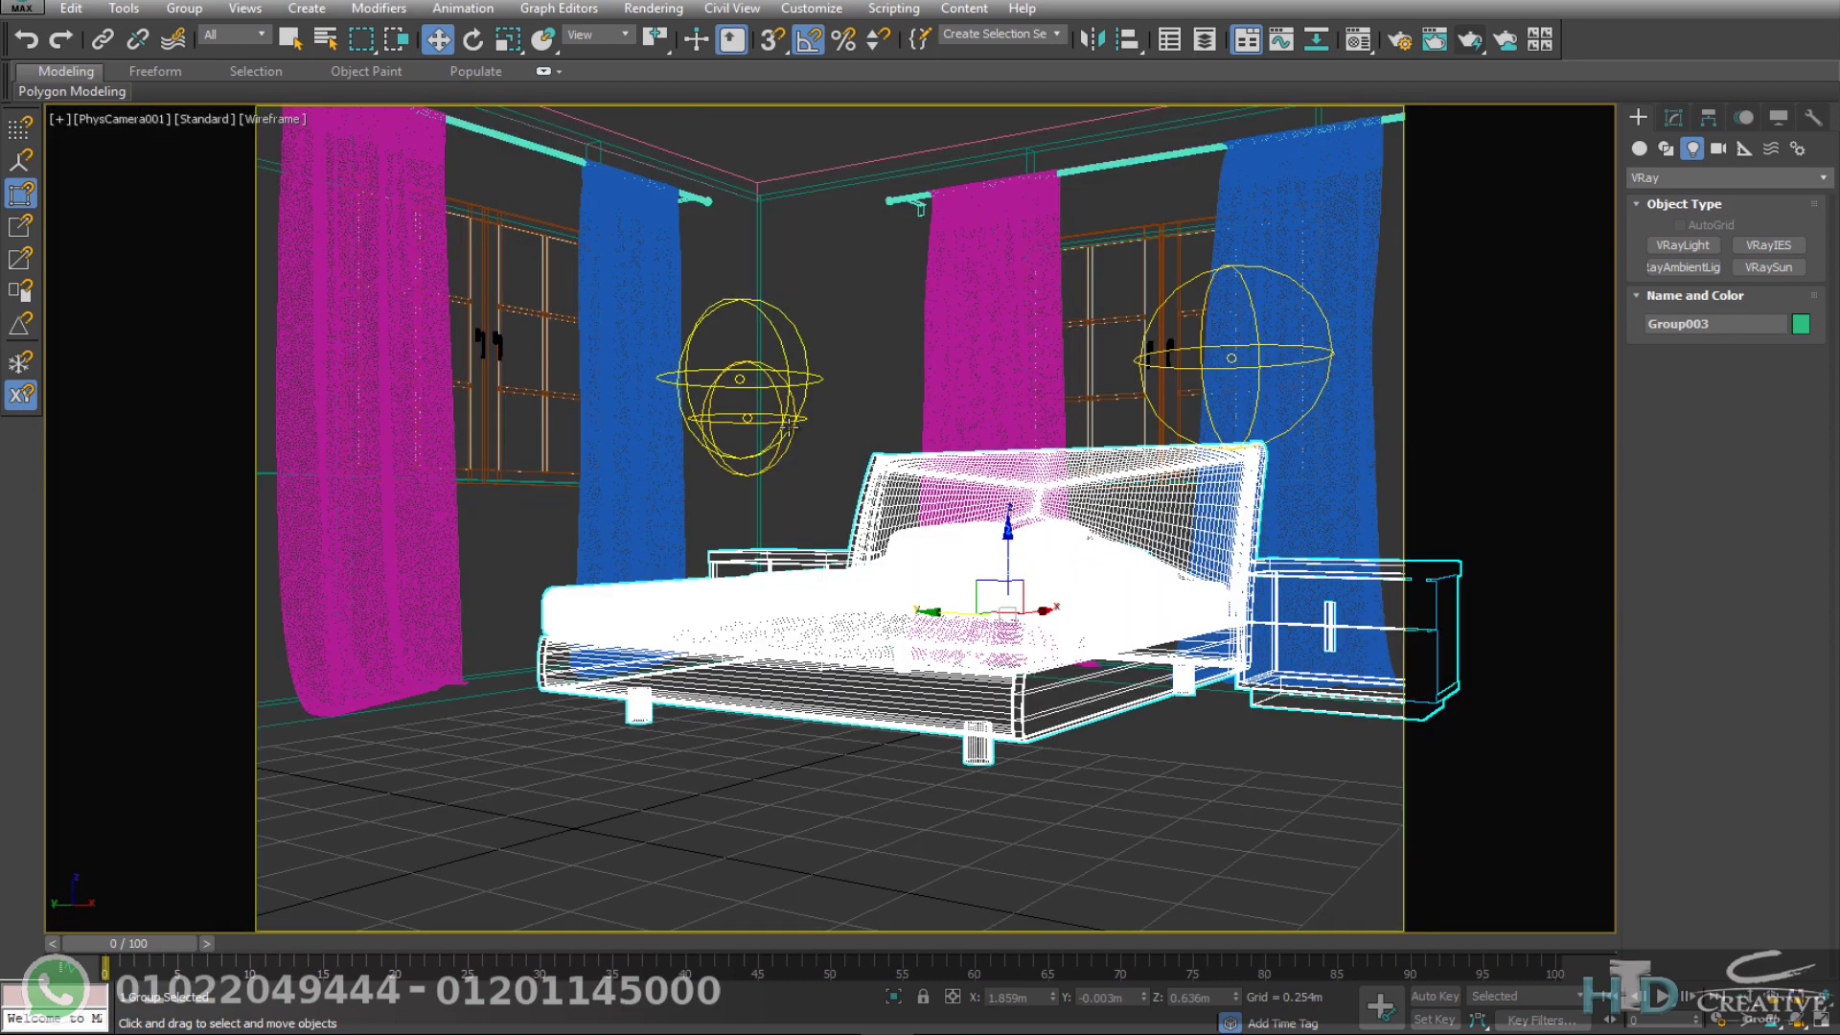
{"action": "key", "text": "shift+t"}
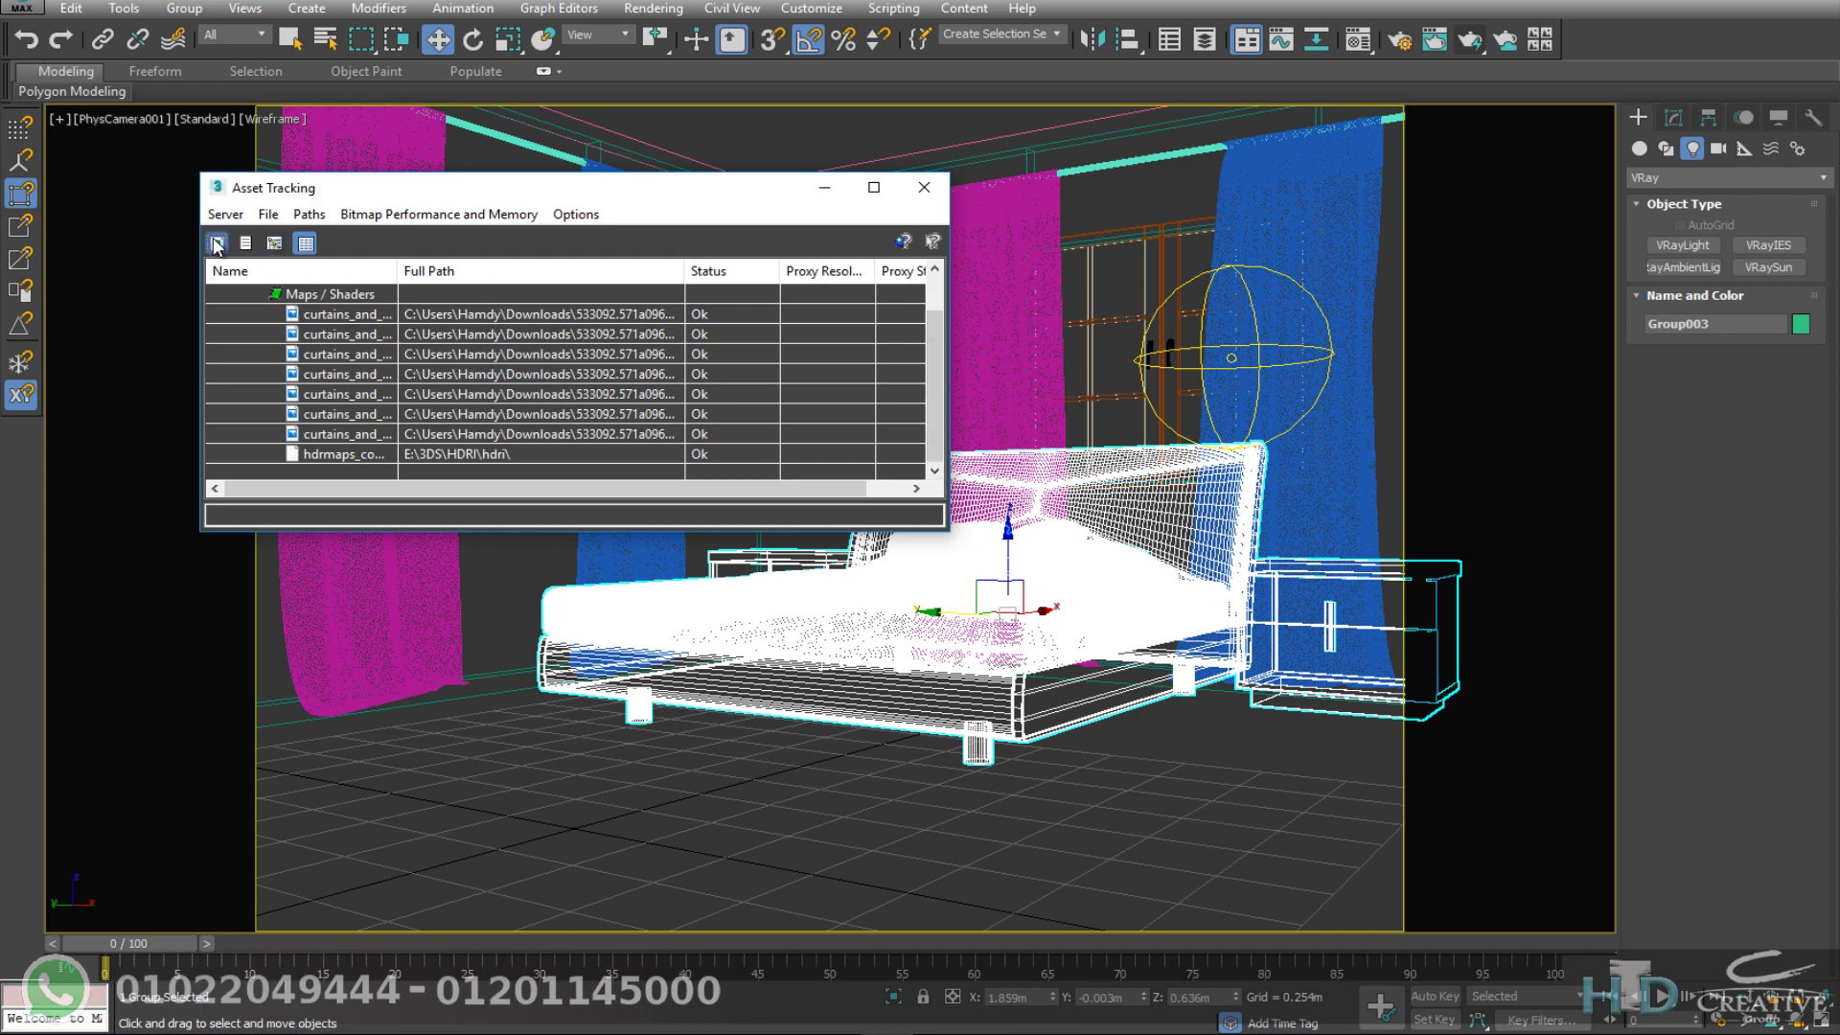
Step: Point the missing Fabric_mix.png and uph_linen_b.jpg textures to the extracted 776858 folder path
{"action": "left_click", "coordinate": [216, 246]}
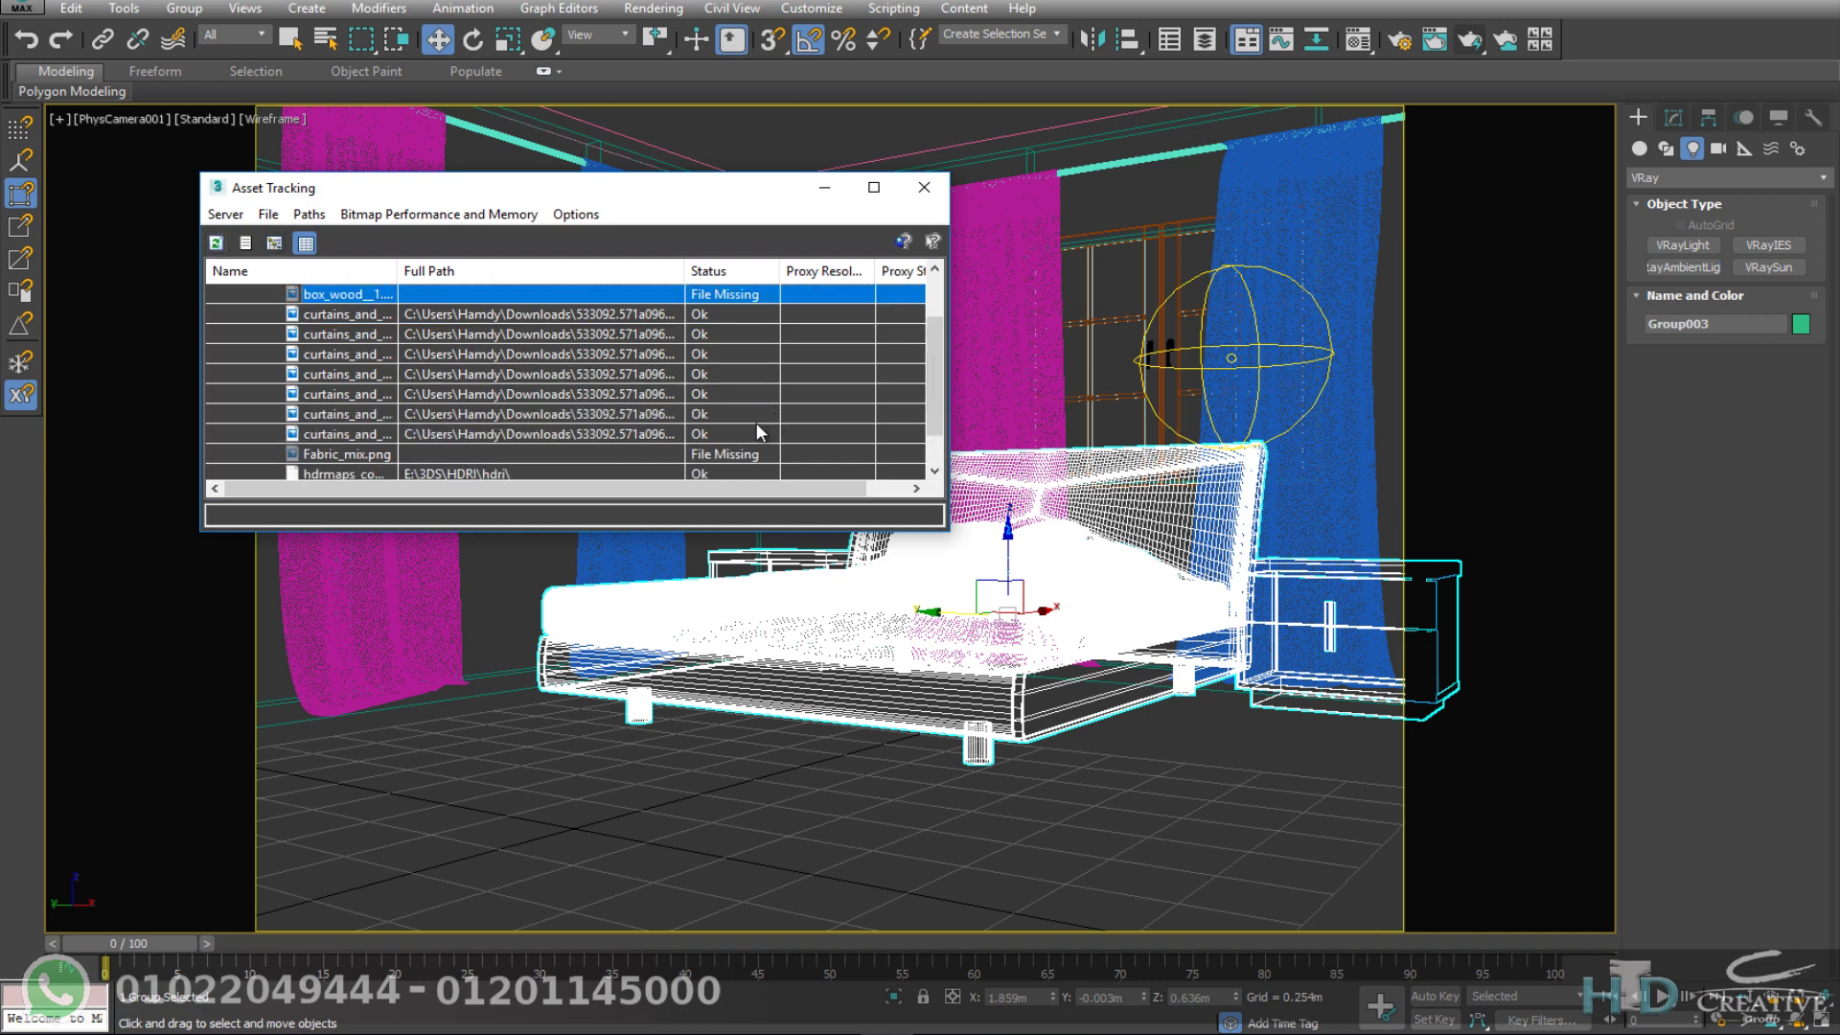
{"action": "scroll", "coordinate": [756, 427], "scroll_direction": "down", "scroll_amount": 1}
{"action": "left_click", "coordinate": [755, 416]}
{"action": "left_click", "coordinate": [700, 456], "text": "ctrl"}
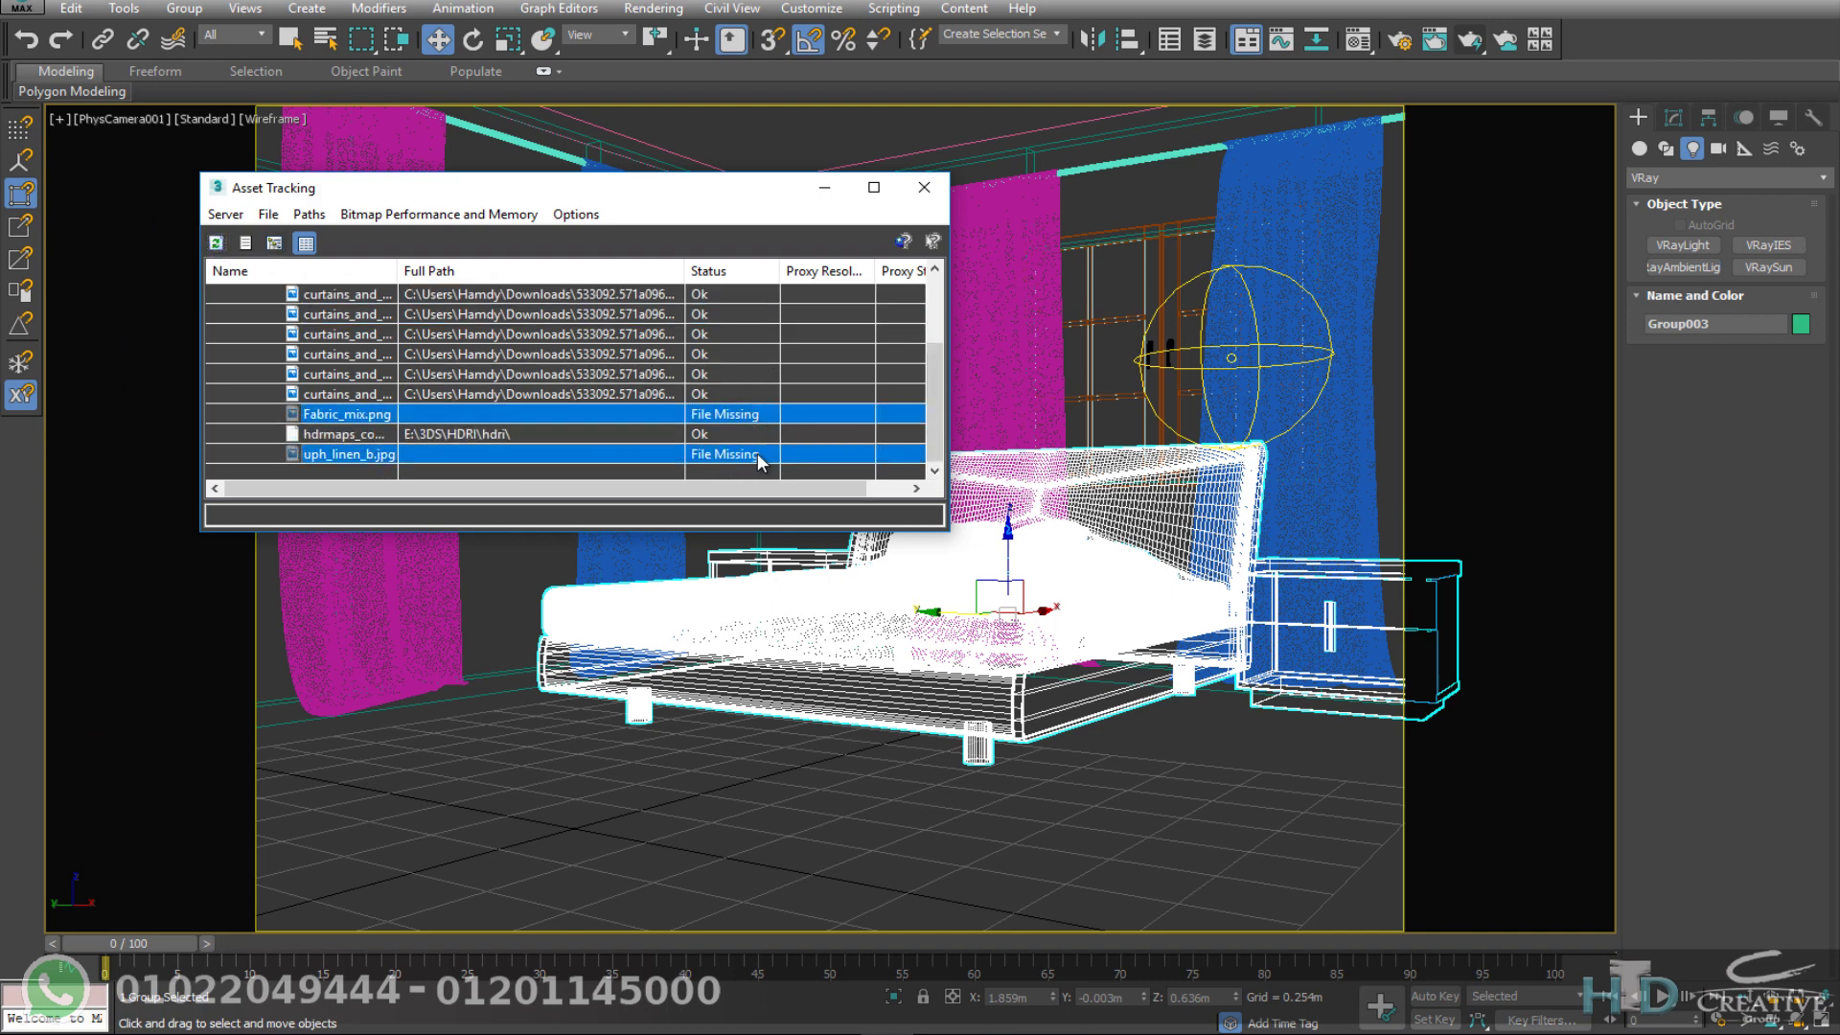
{"action": "right_click", "coordinate": [755, 454]}
{"action": "left_click", "coordinate": [715, 505]}
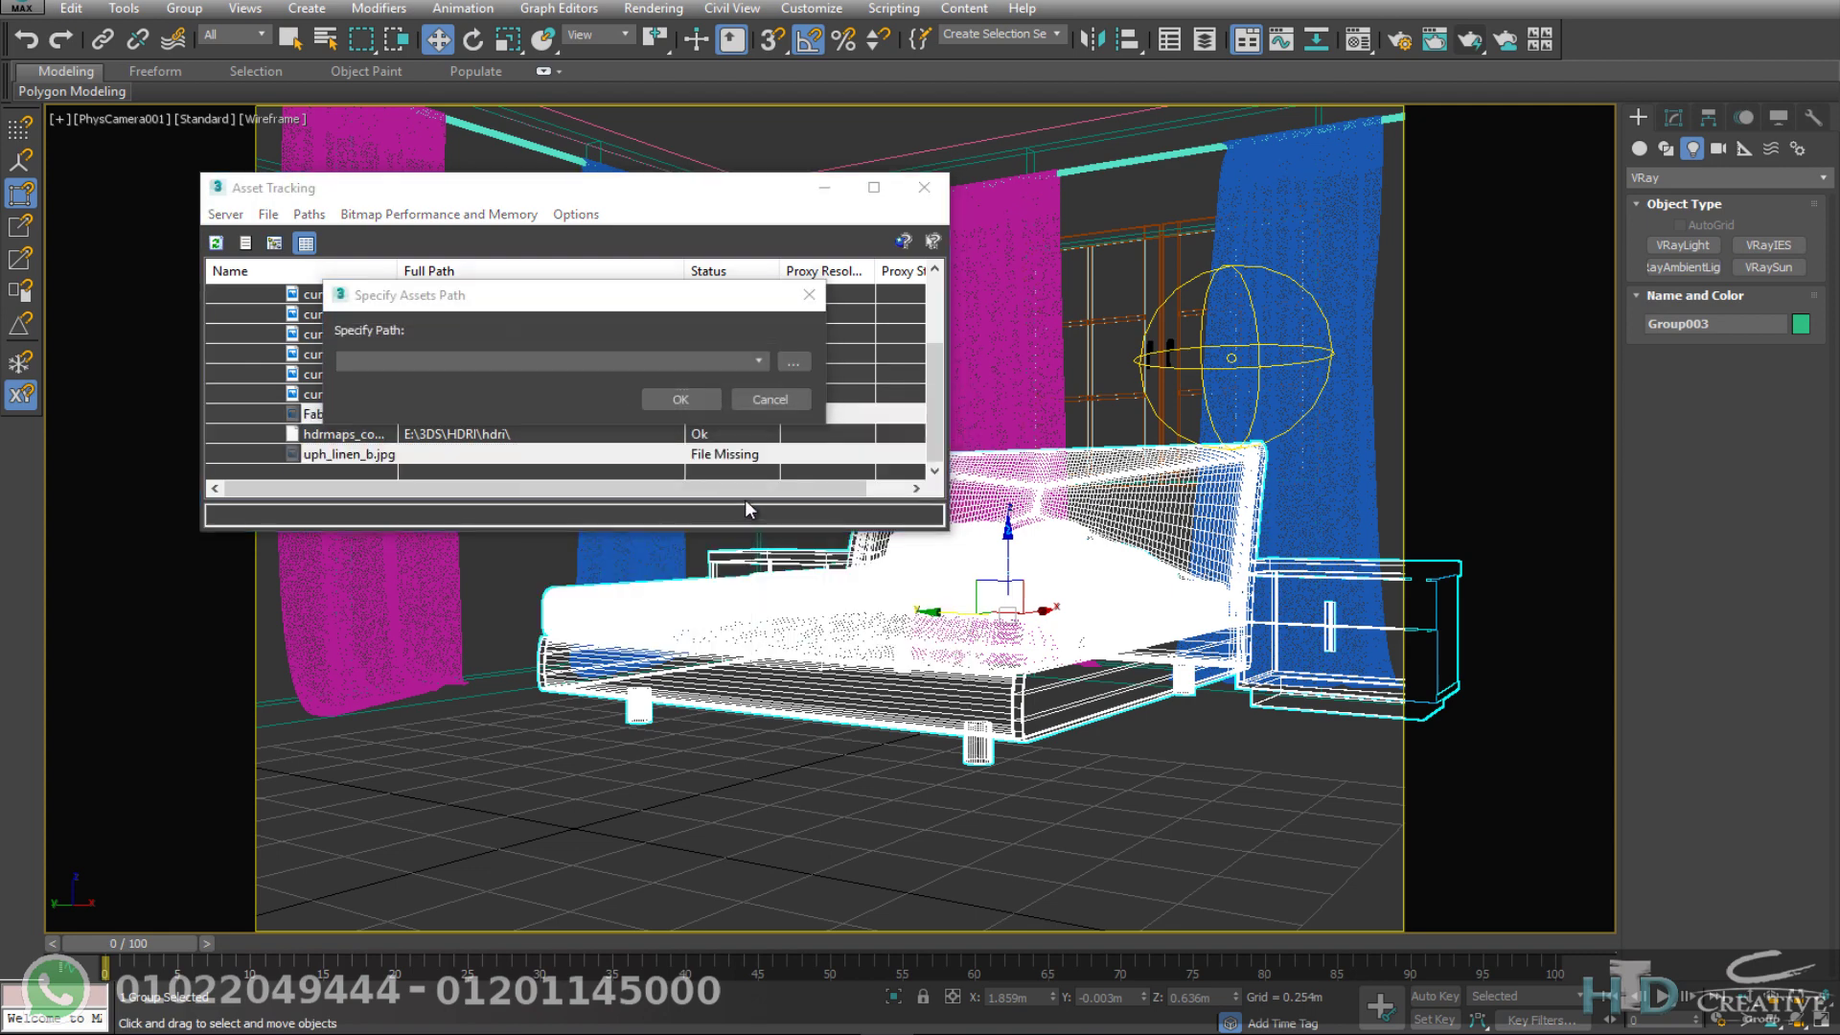
{"action": "key", "text": "alt+Tab"}
{"action": "left_click", "coordinate": [1148, 281]}
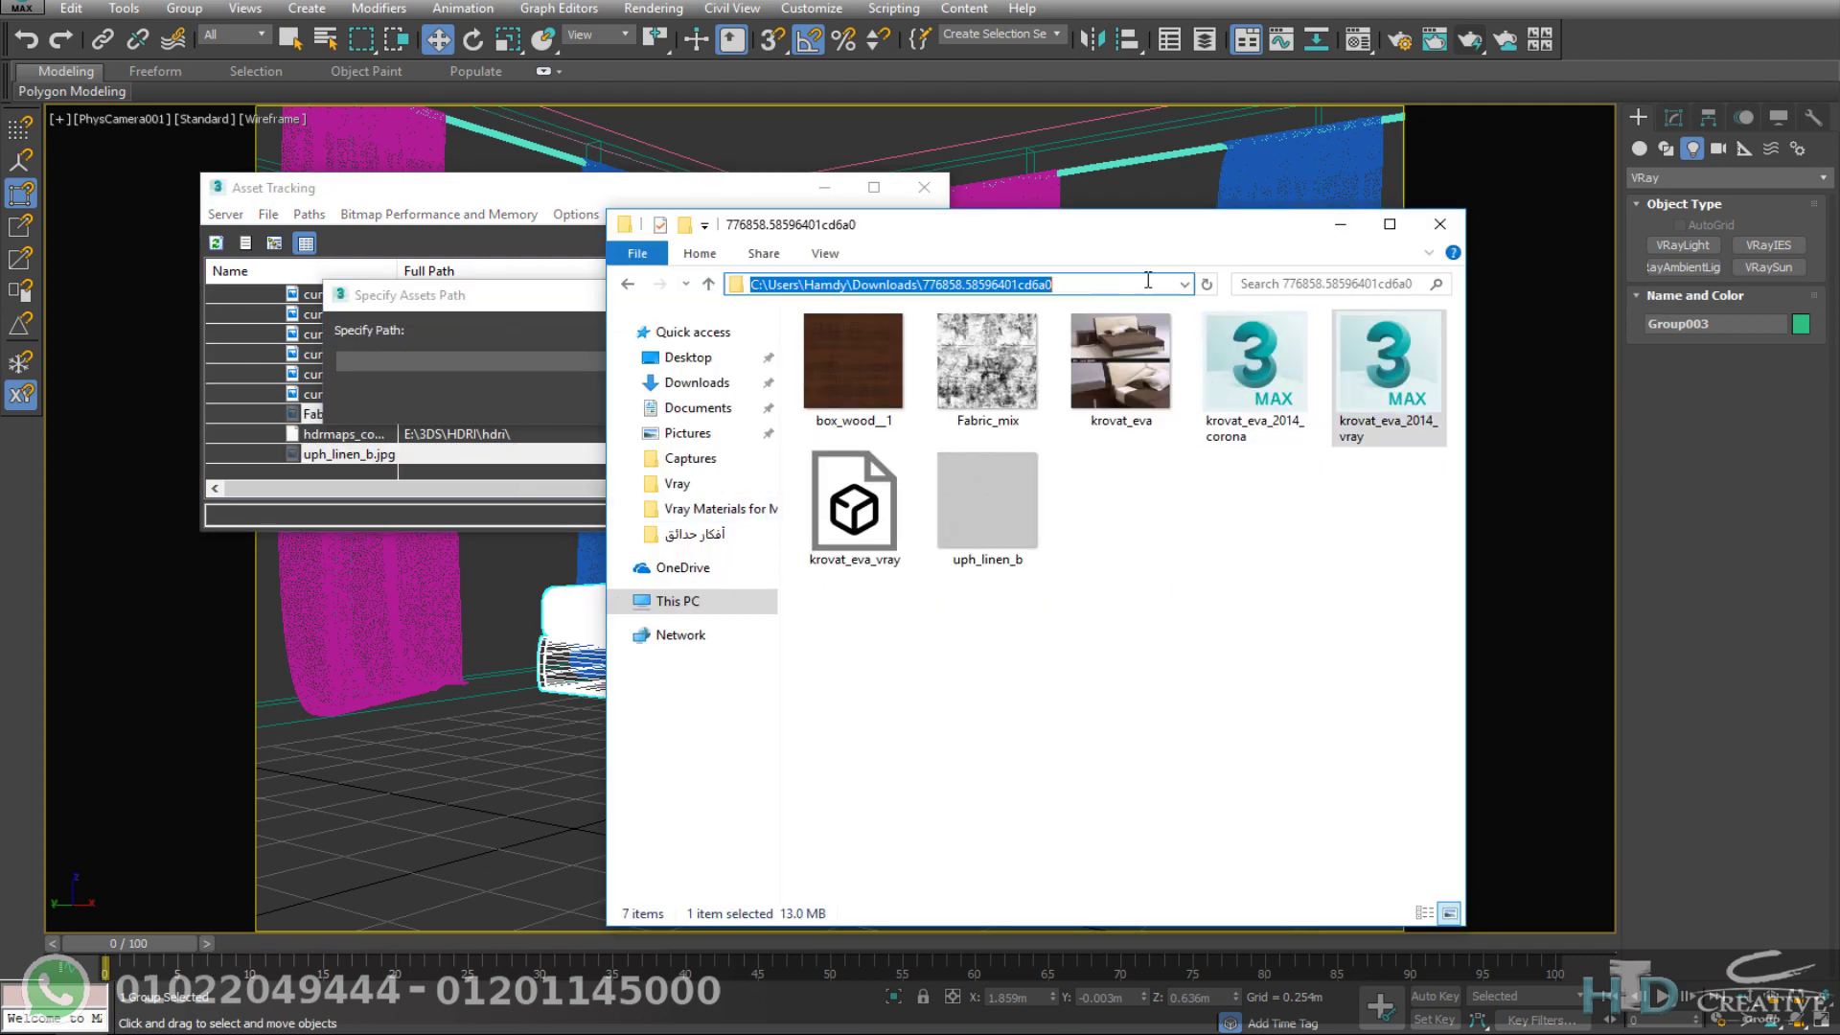
{"action": "key", "text": "ctrl+c"}
{"action": "left_click", "coordinate": [456, 378]}
{"action": "key", "text": "ctrl+v"}
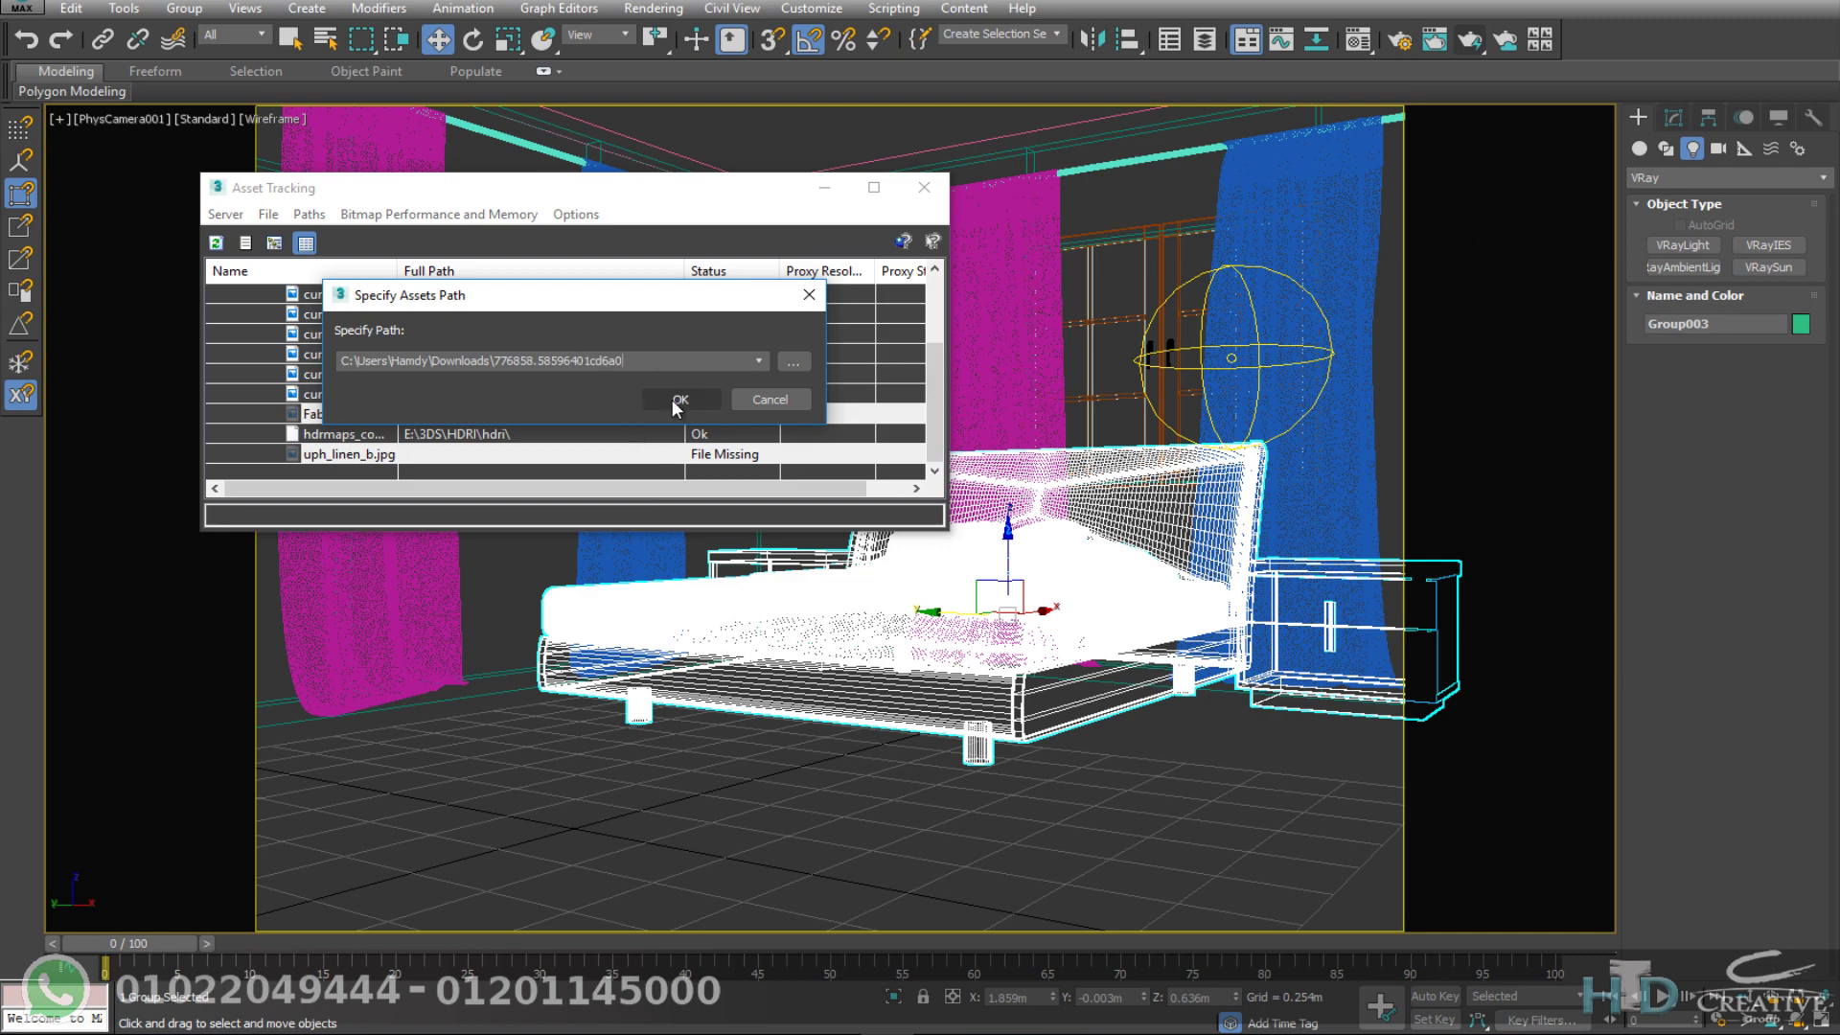
{"action": "left_click", "coordinate": [676, 404]}
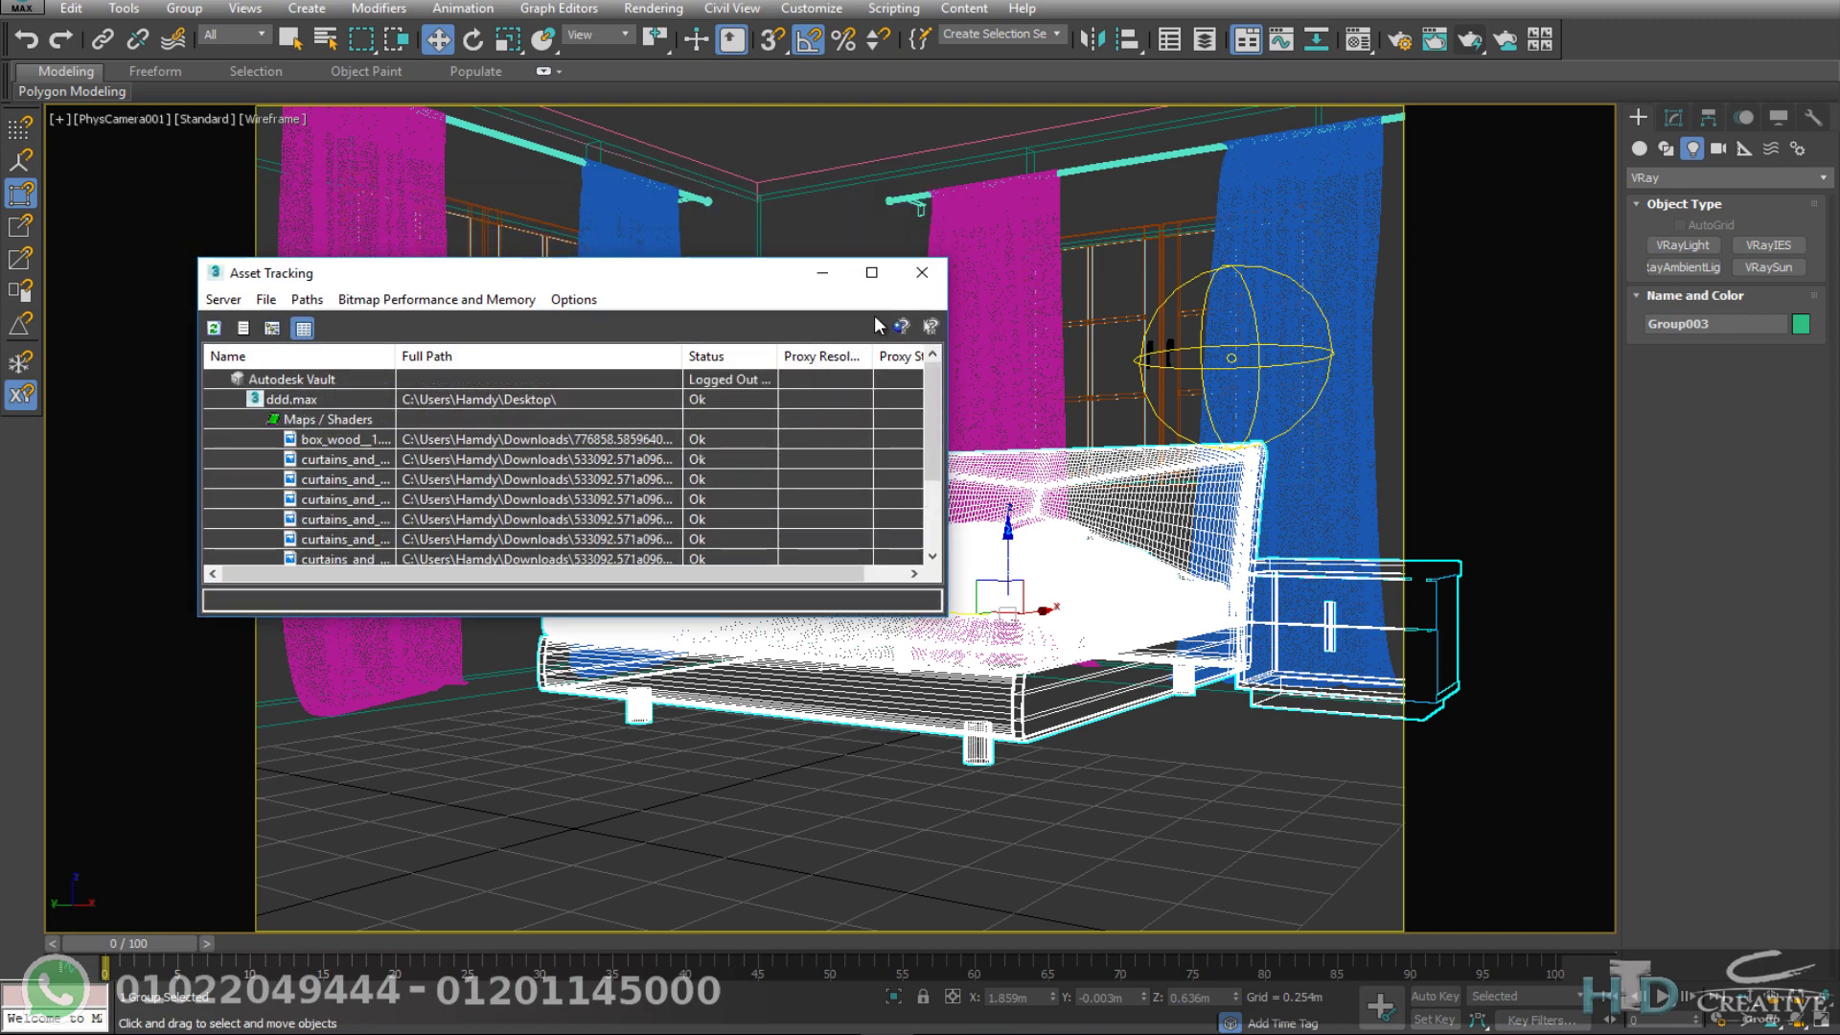
Step: Run a full-frame V-Ray render of the camera view with region render off, then close it
{"action": "left_click", "coordinate": [822, 272]}
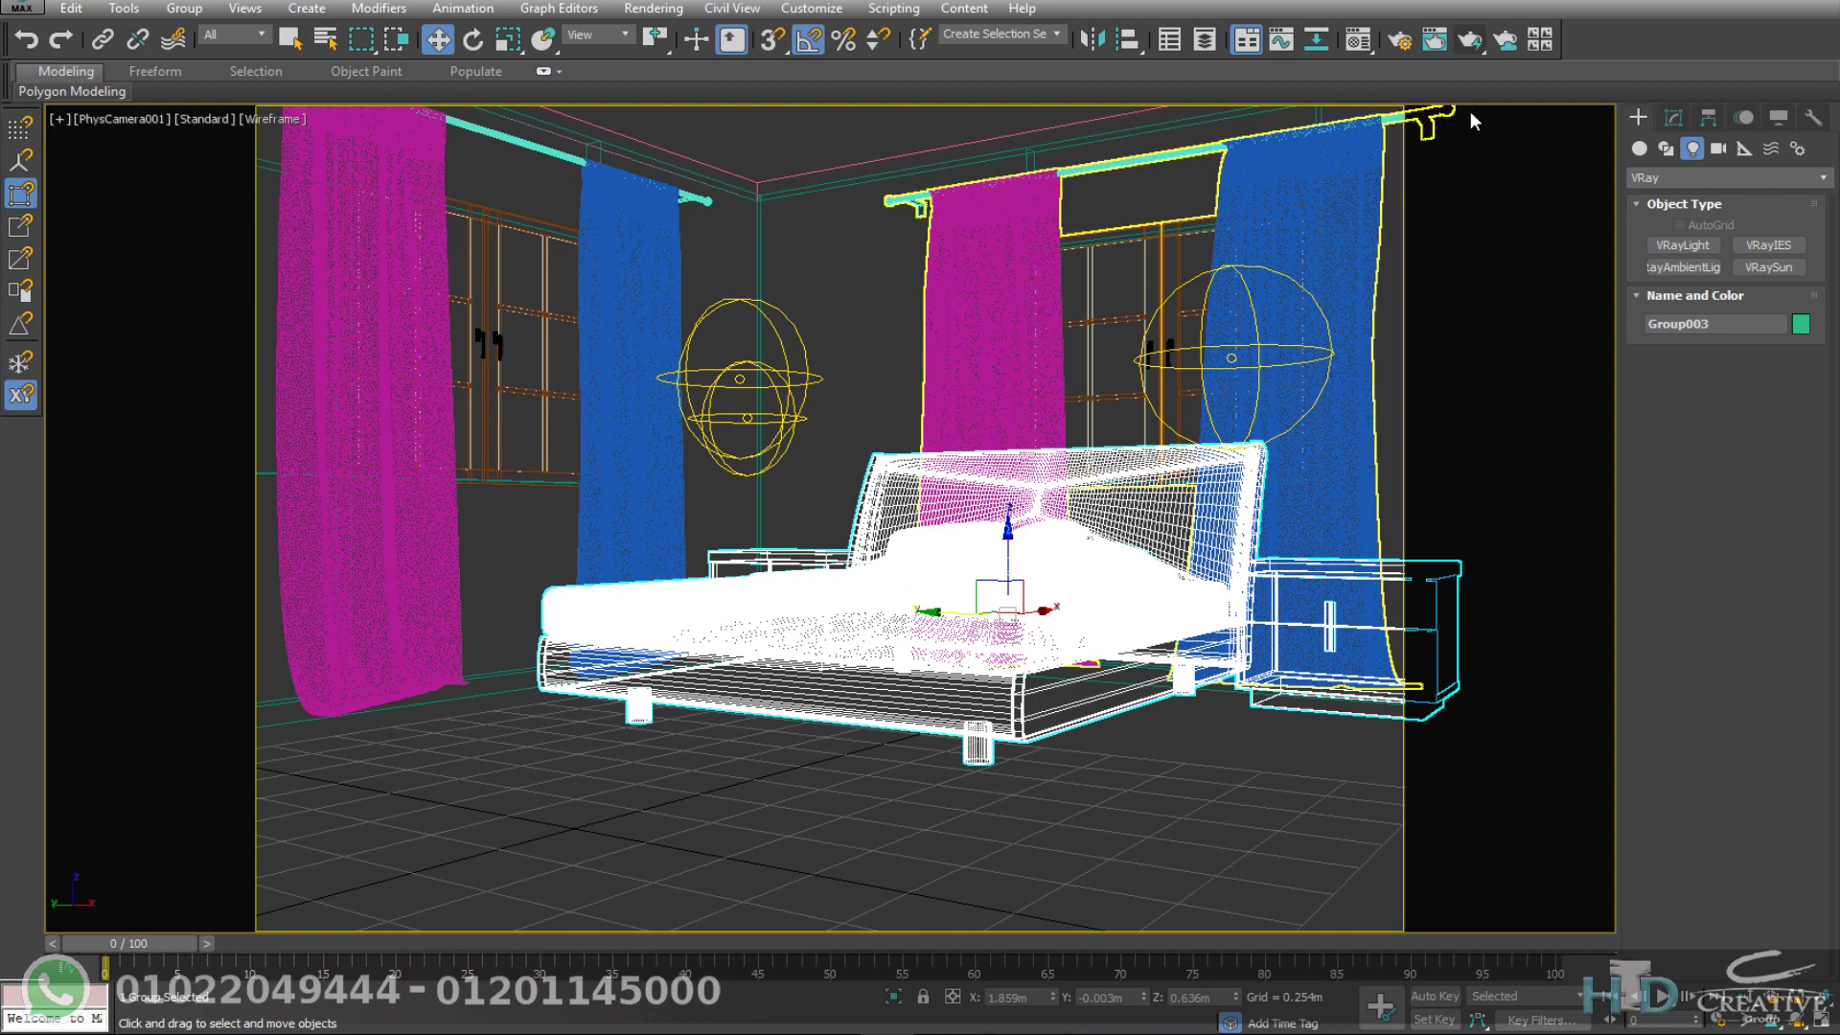
{"action": "left_click", "coordinate": [1469, 42]}
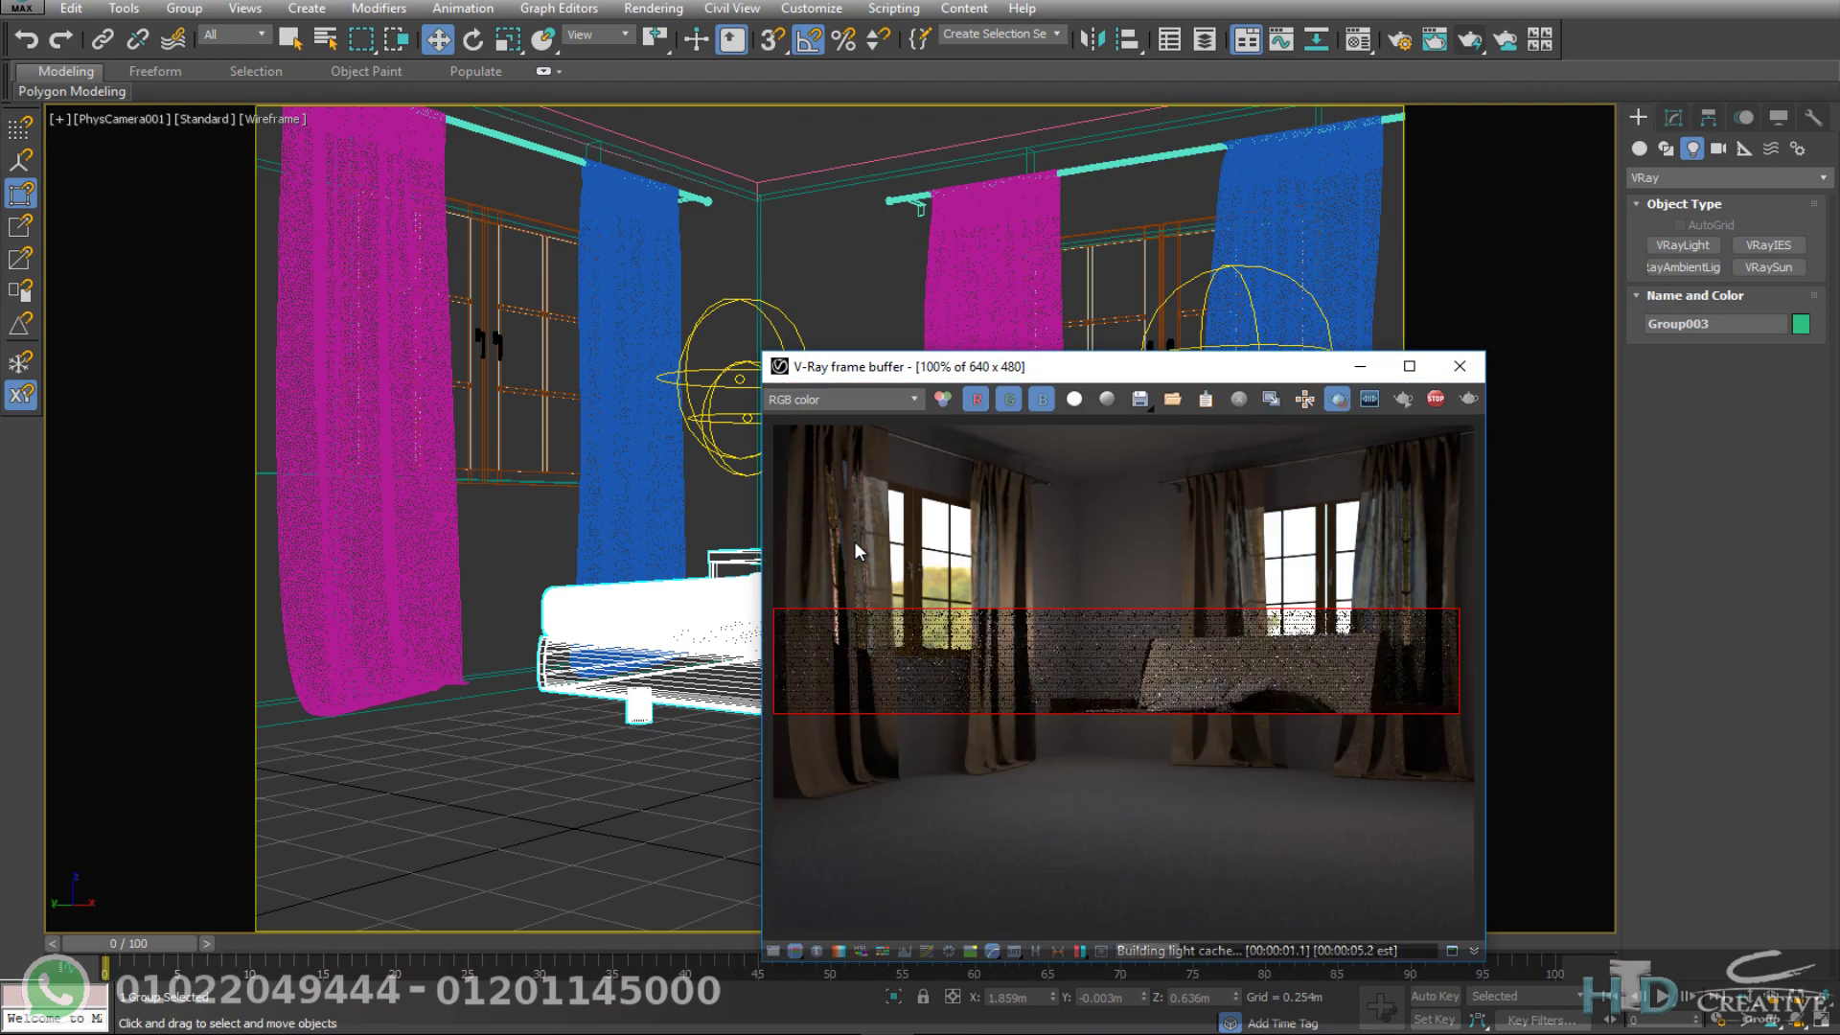
{"action": "left_click", "coordinate": [1343, 399]}
{"action": "left_click", "coordinate": [1469, 399]}
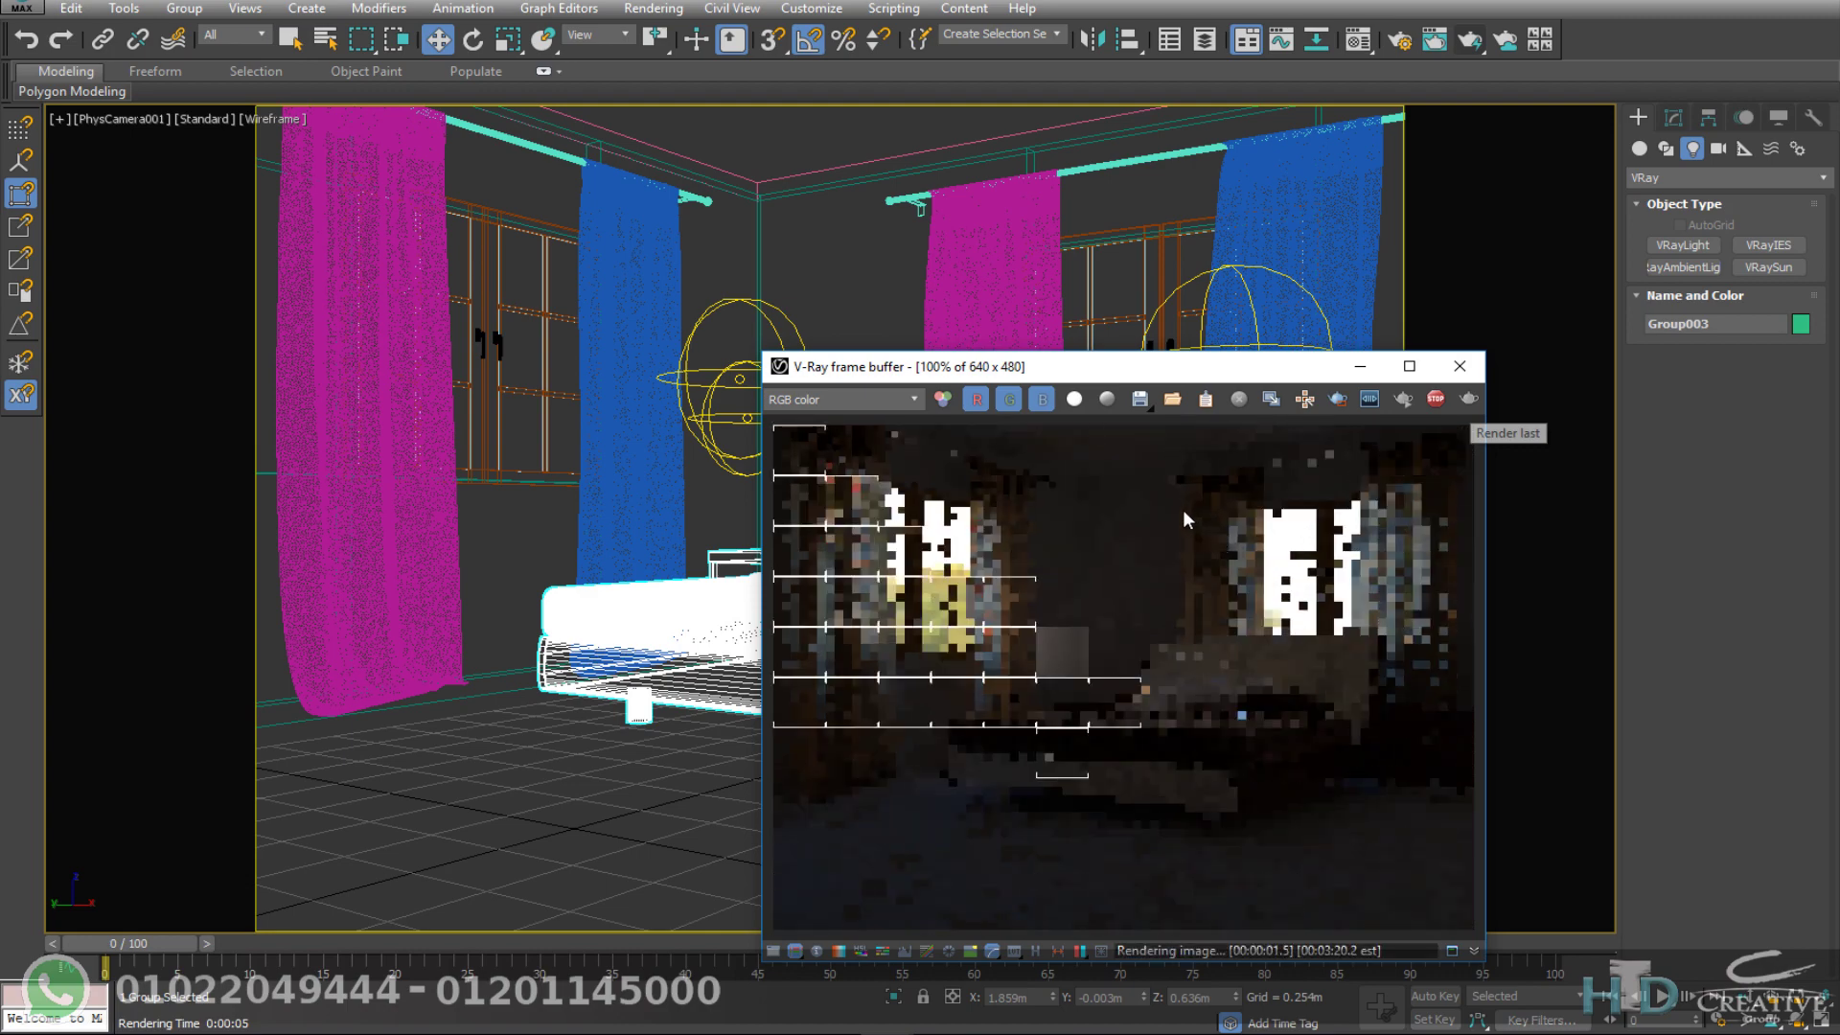
{"action": "left_click", "coordinate": [1459, 366]}
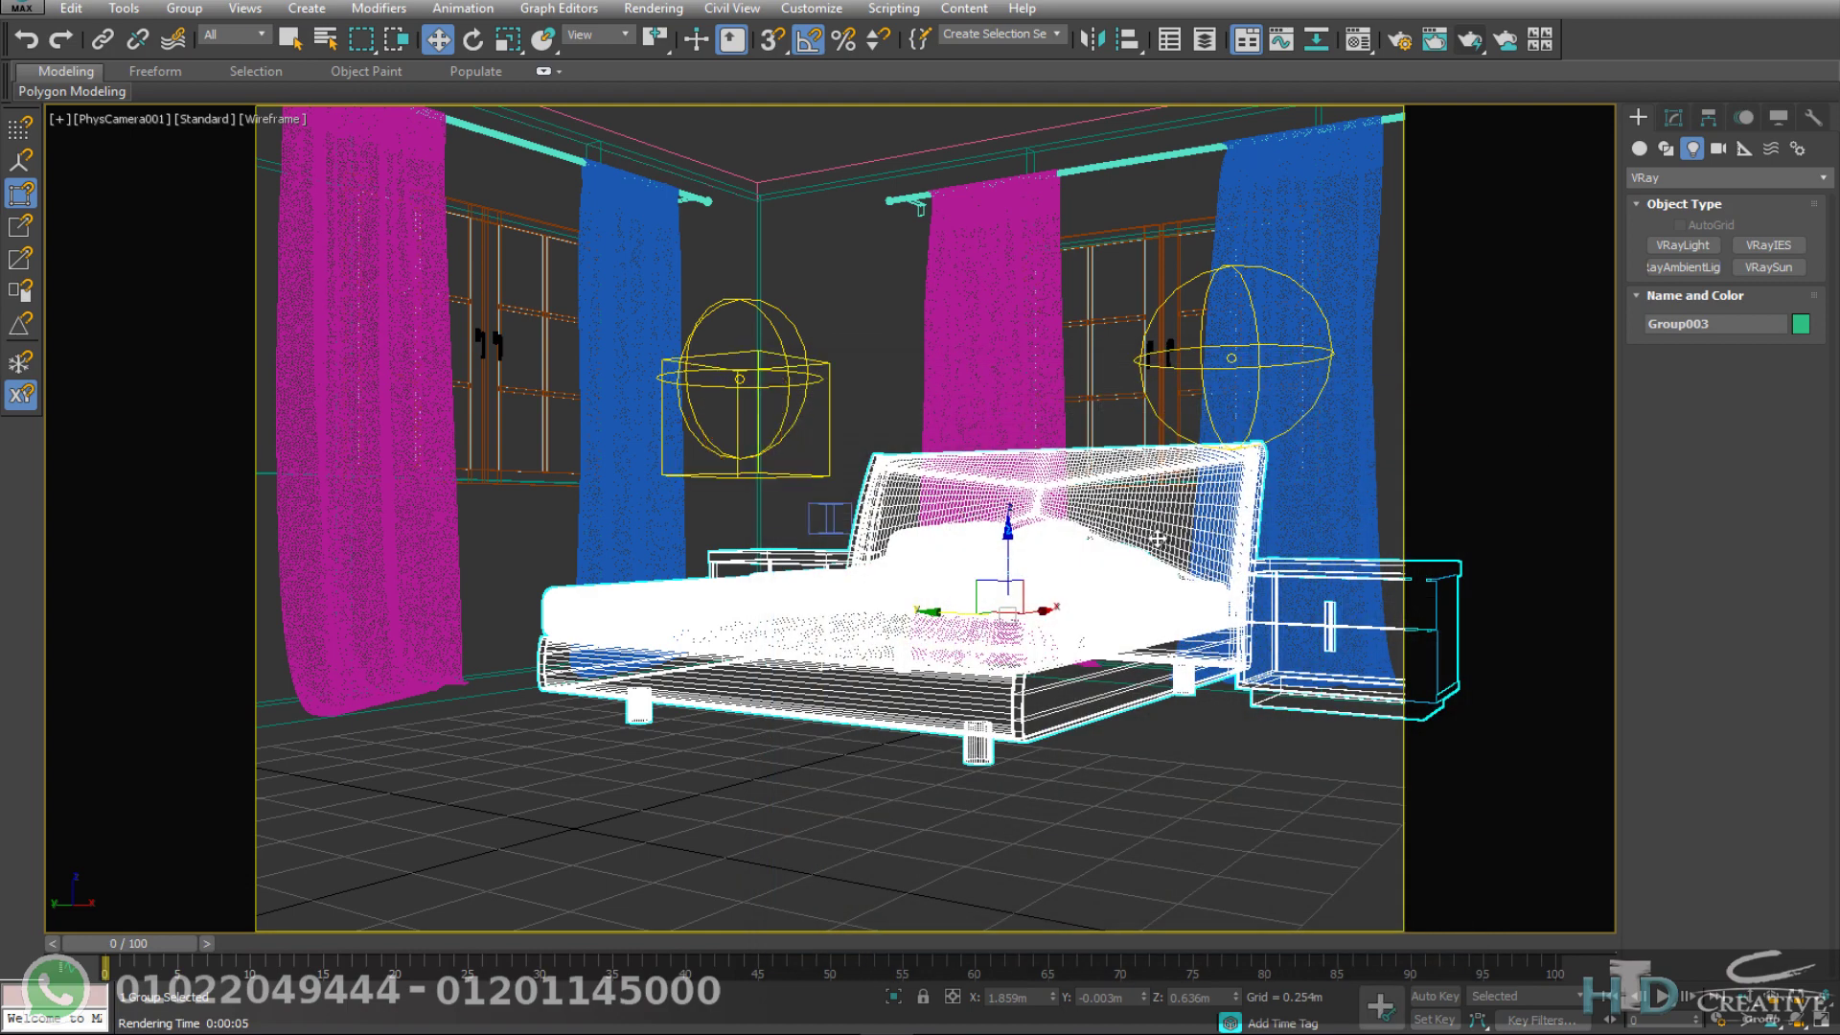
Step: Truck and dolly the physical camera closer to the bed and render the new framing
{"action": "middle_click_drag", "start_coordinate": [1158, 539], "coordinate": [1151, 564]}
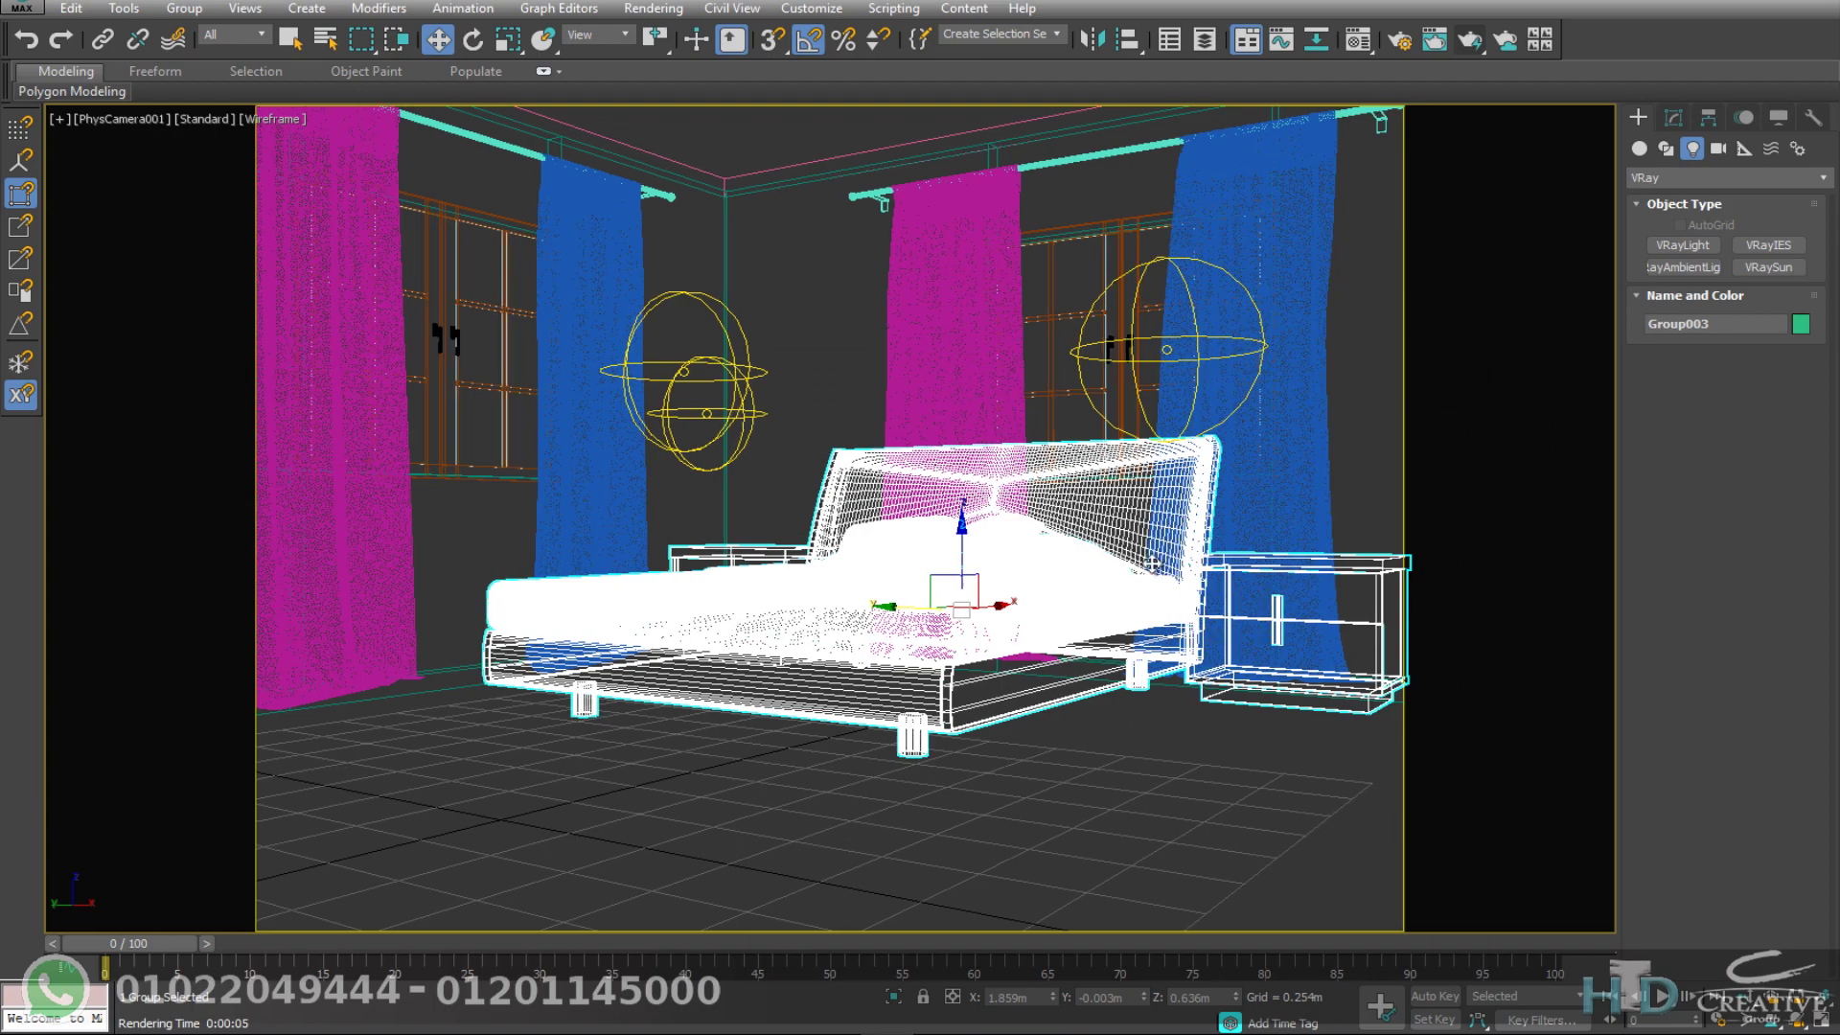
{"action": "left_click", "coordinate": [1740, 997]}
{"action": "left_click_drag", "start_coordinate": [1338, 834], "coordinate": [1321, 781]}
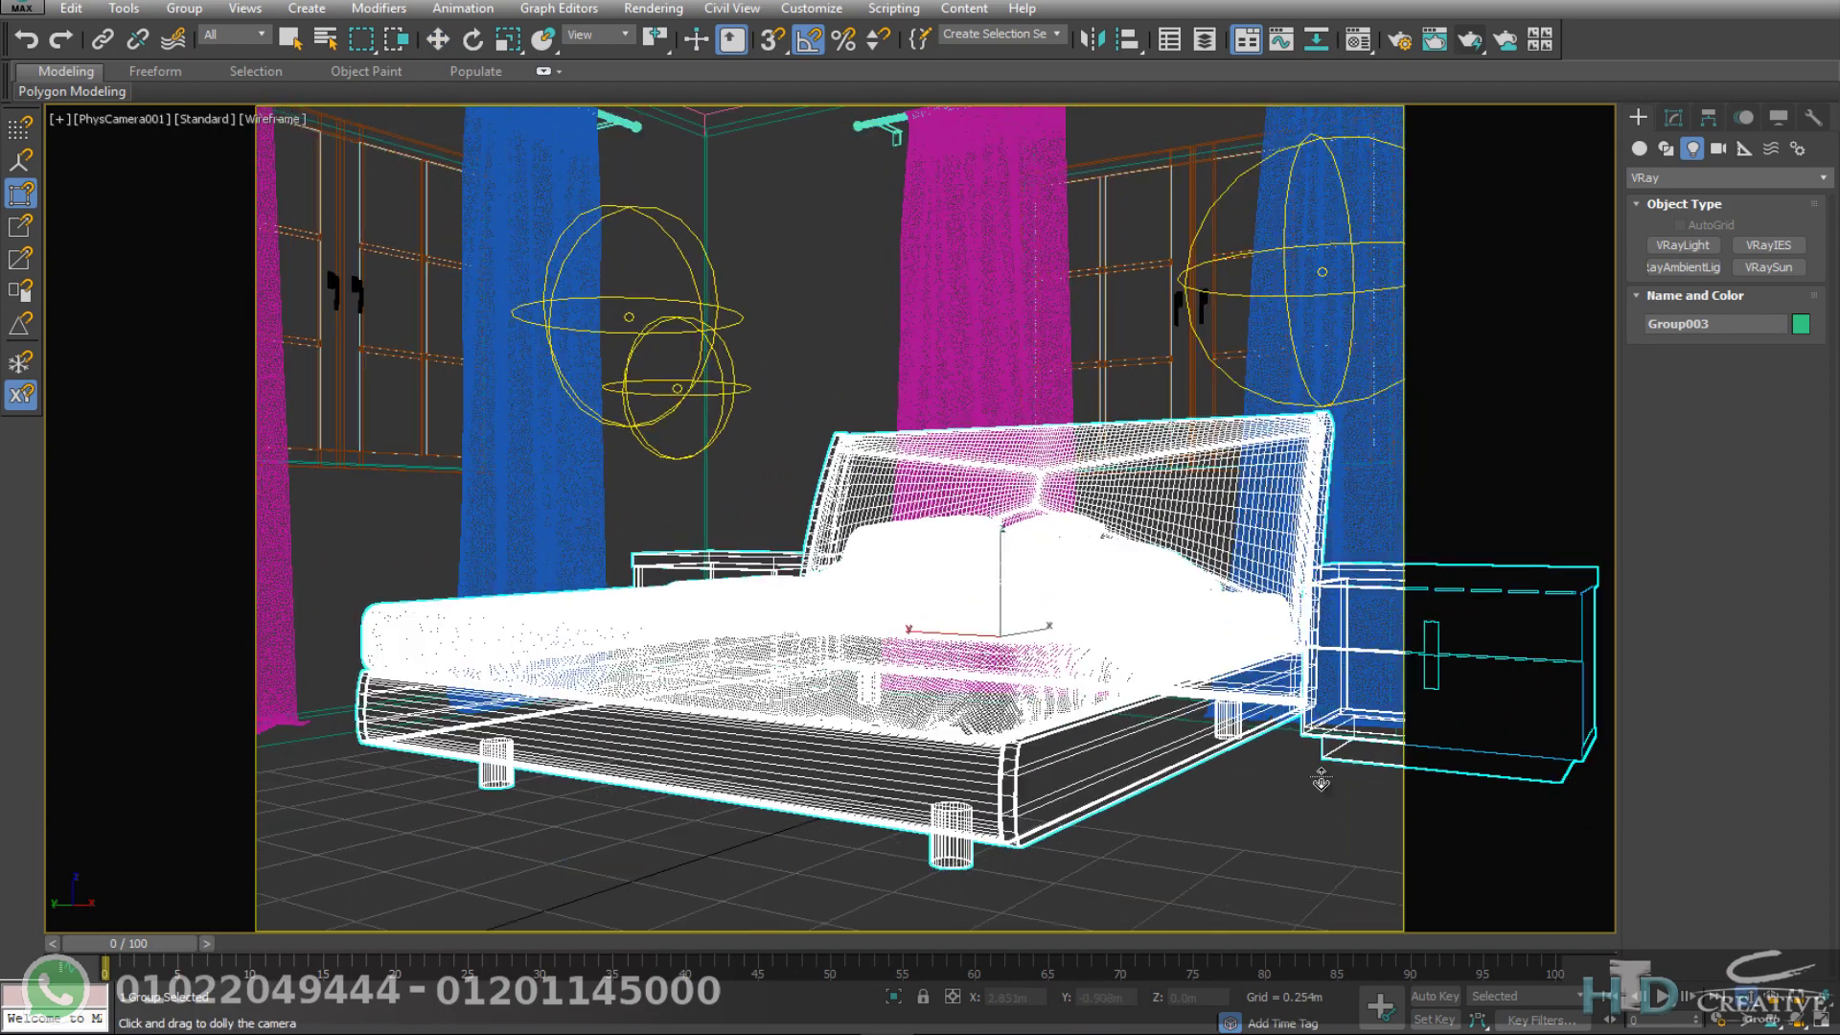
{"action": "mouse_move", "coordinate": [1320, 781]}
{"action": "middle_mouse_down"}
{"action": "mouse_move", "coordinate": [1236, 776]}
{"action": "mouse_move", "coordinate": [1260, 778]}
{"action": "middle_mouse_up"}
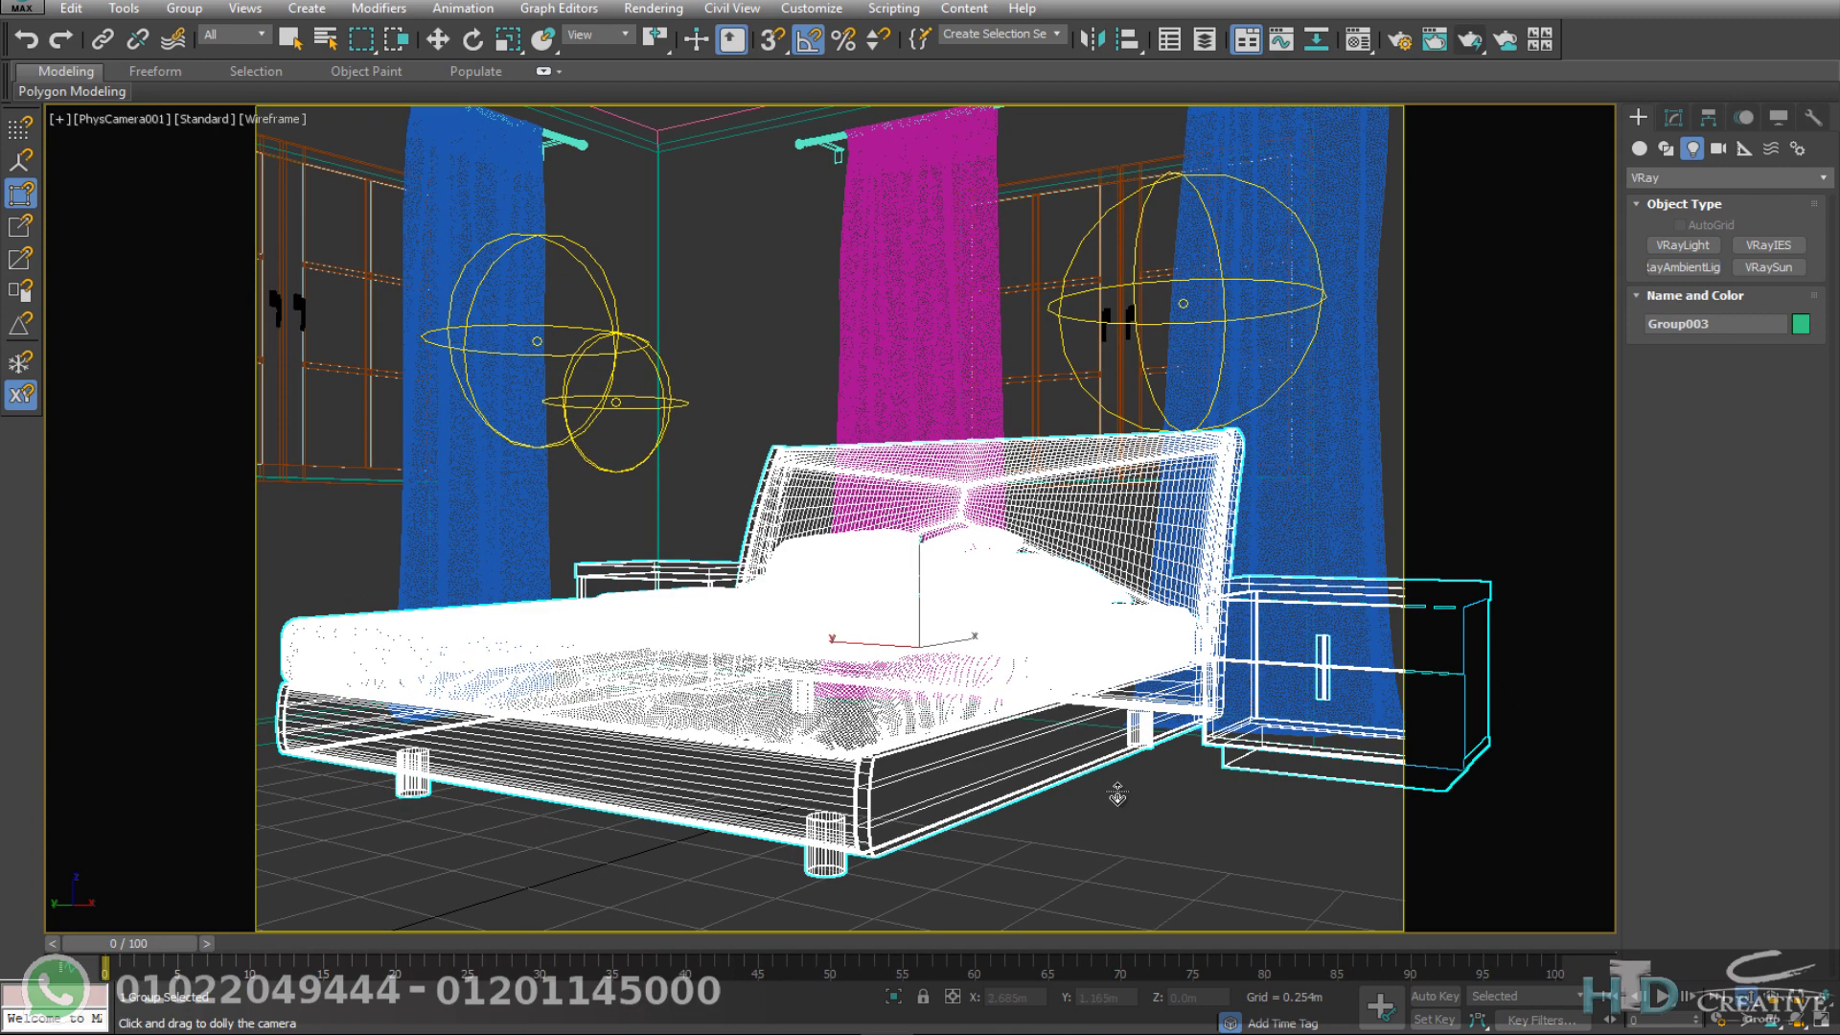
{"action": "left_click", "coordinate": [1474, 41]}
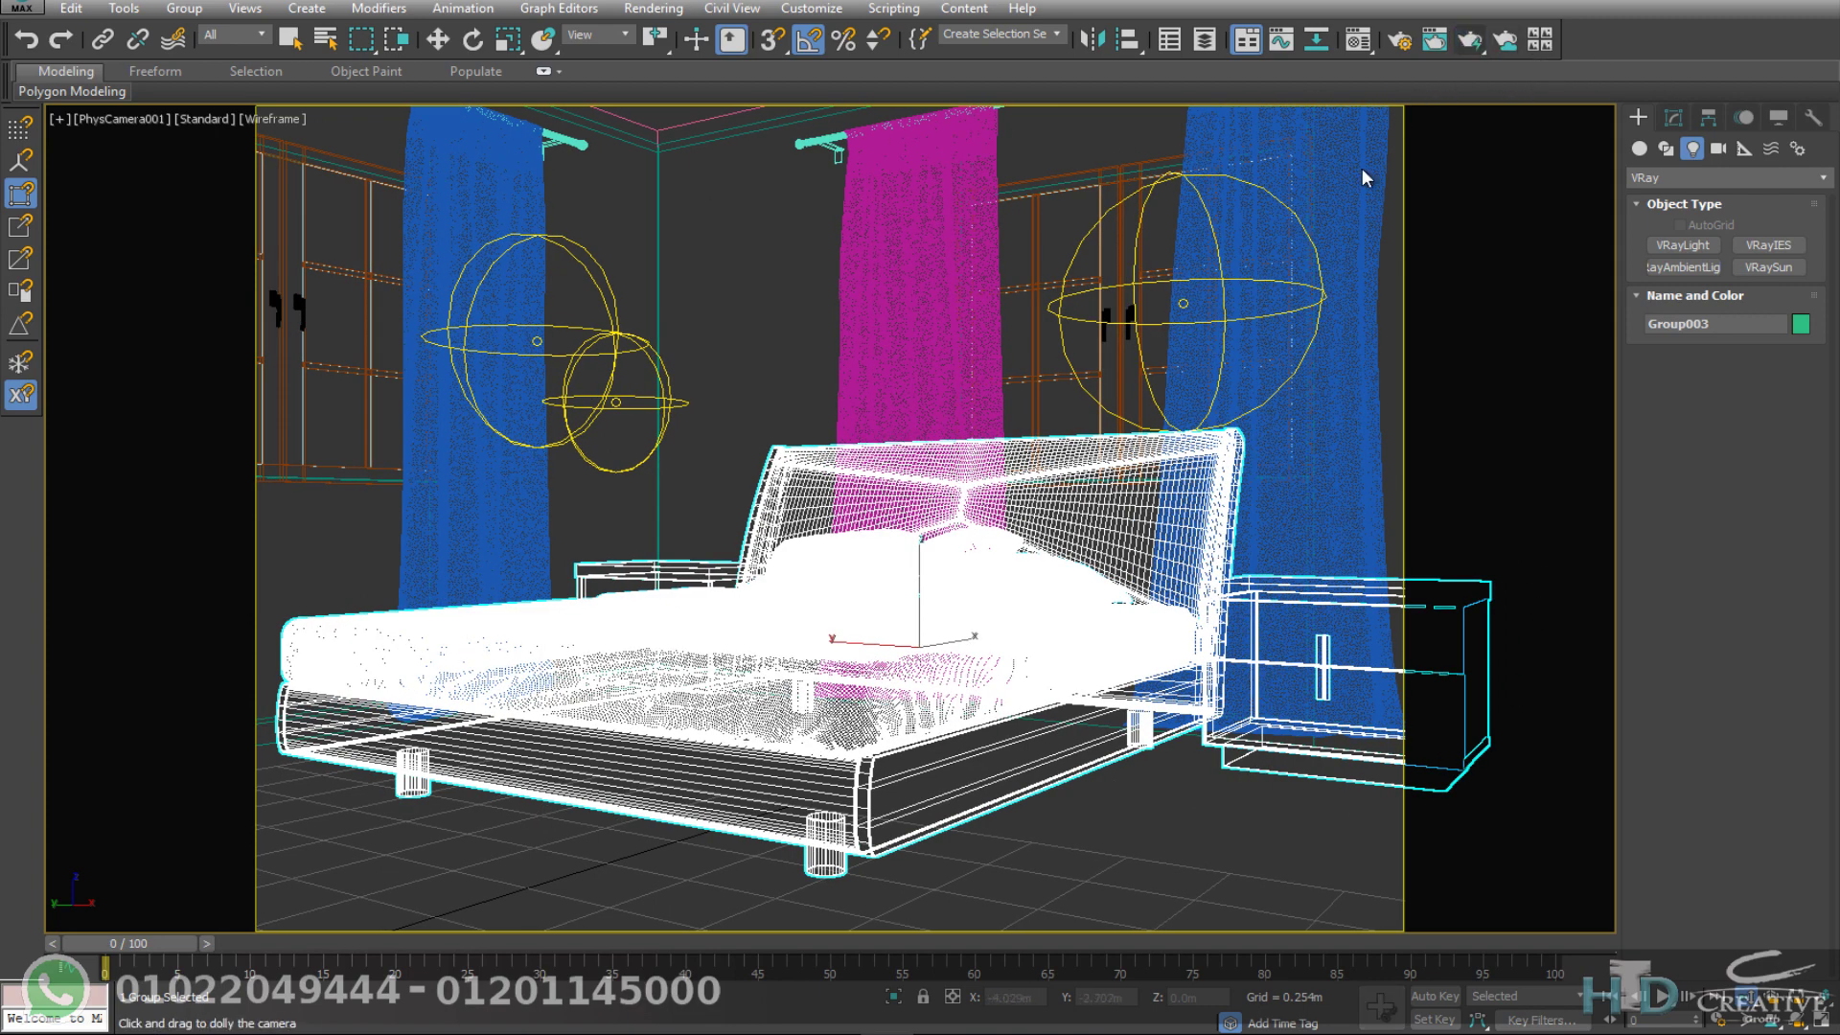
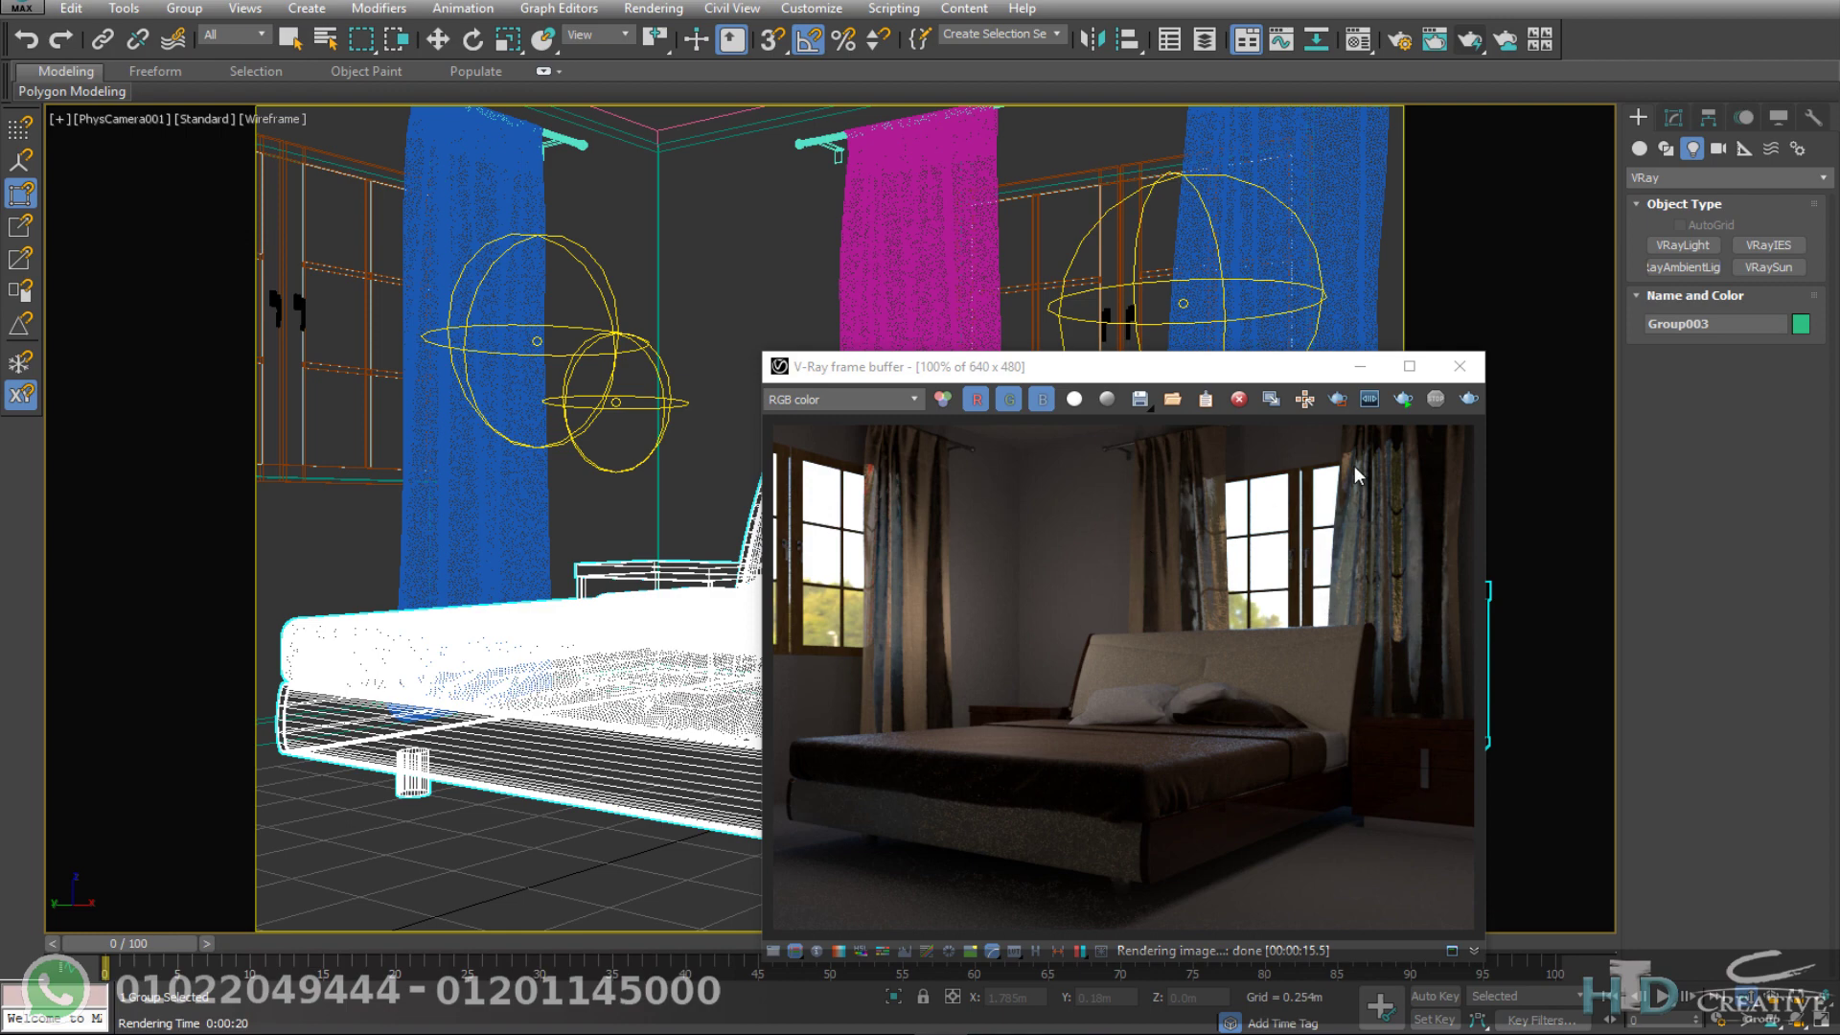
Step: Lower the right-hand sphere light VRayLight004 along Z
{"action": "key", "text": "w"}
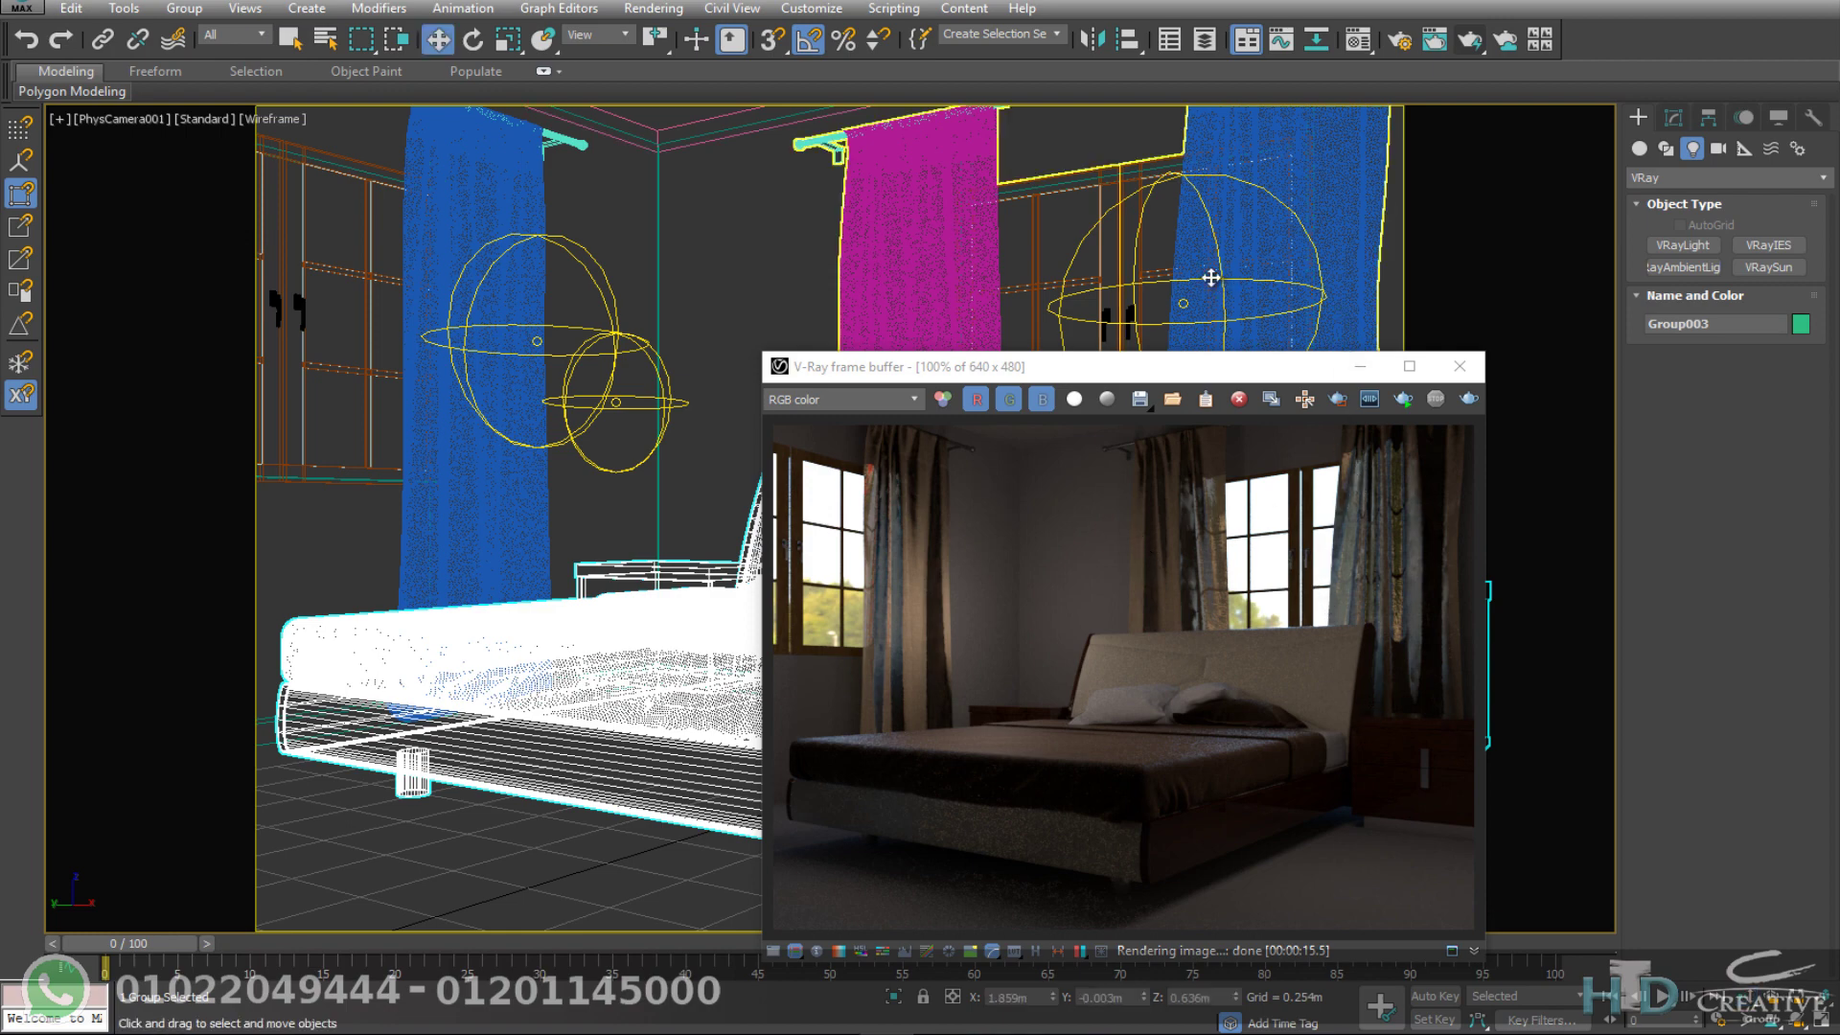
{"action": "left_click", "coordinate": [1165, 276]}
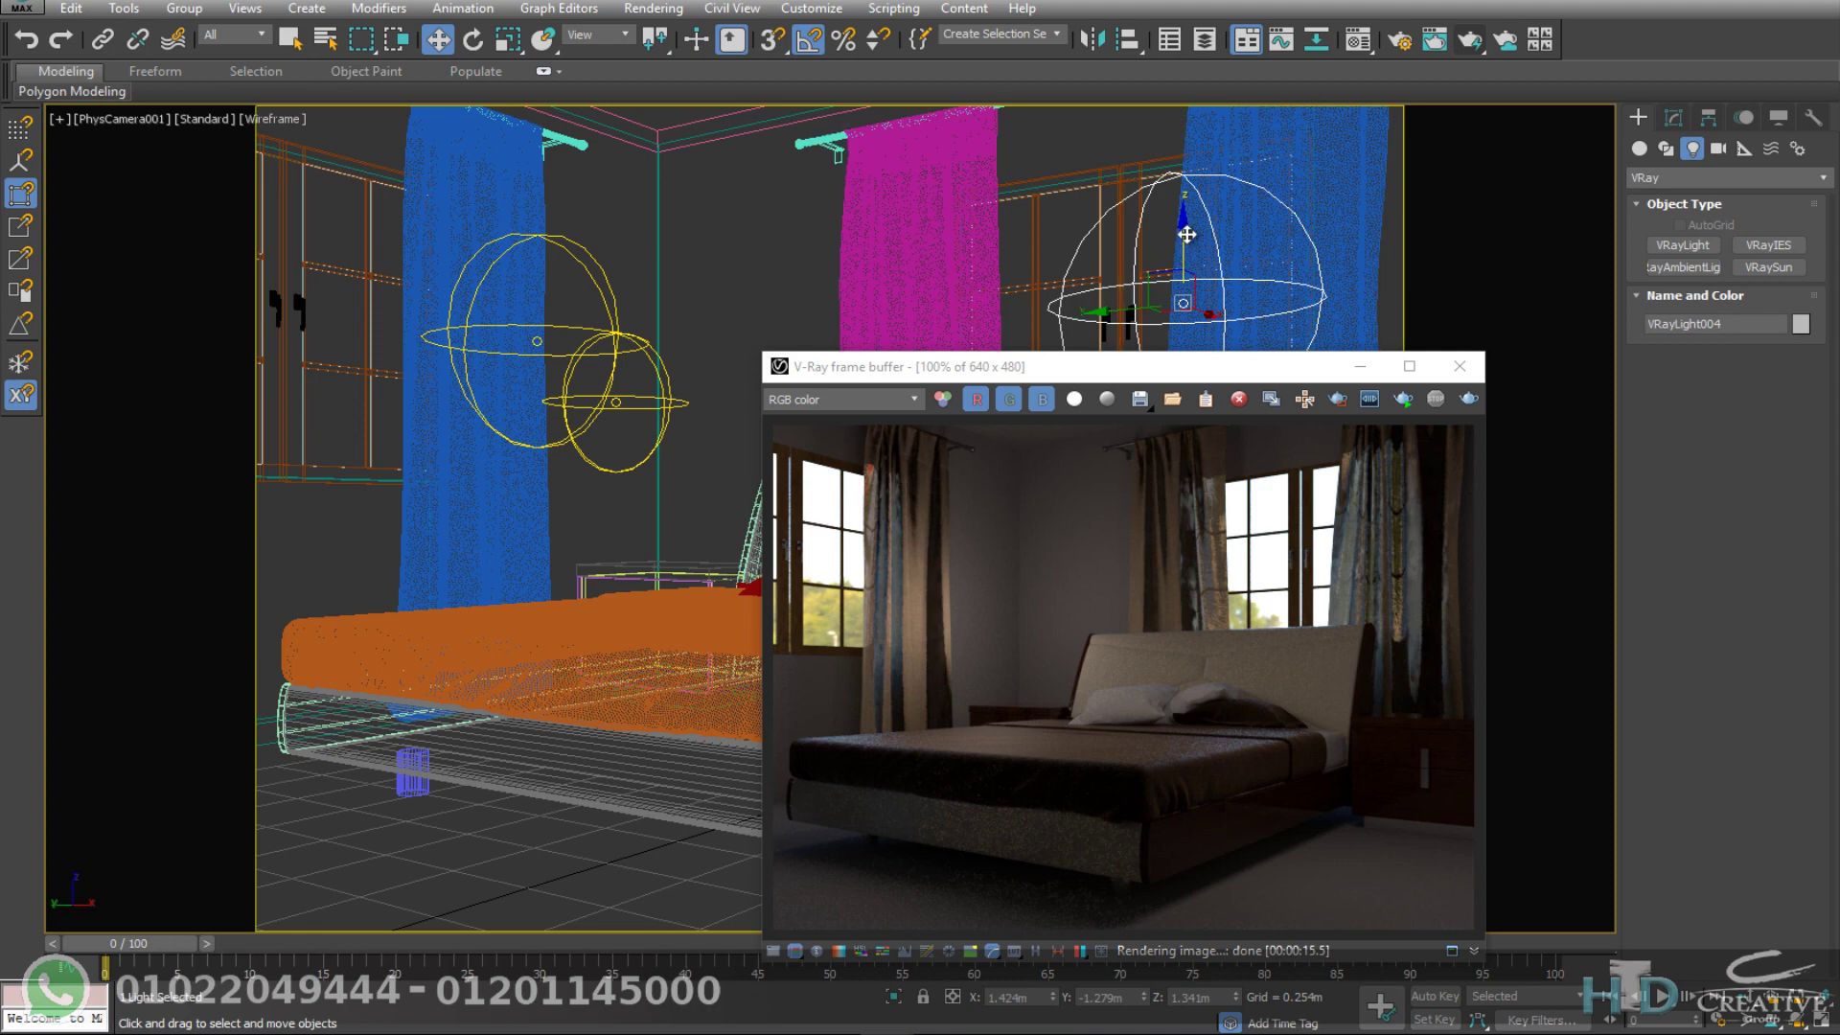
{"action": "left_click_drag", "start_coordinate": [1184, 236], "coordinate": [1197, 365]}
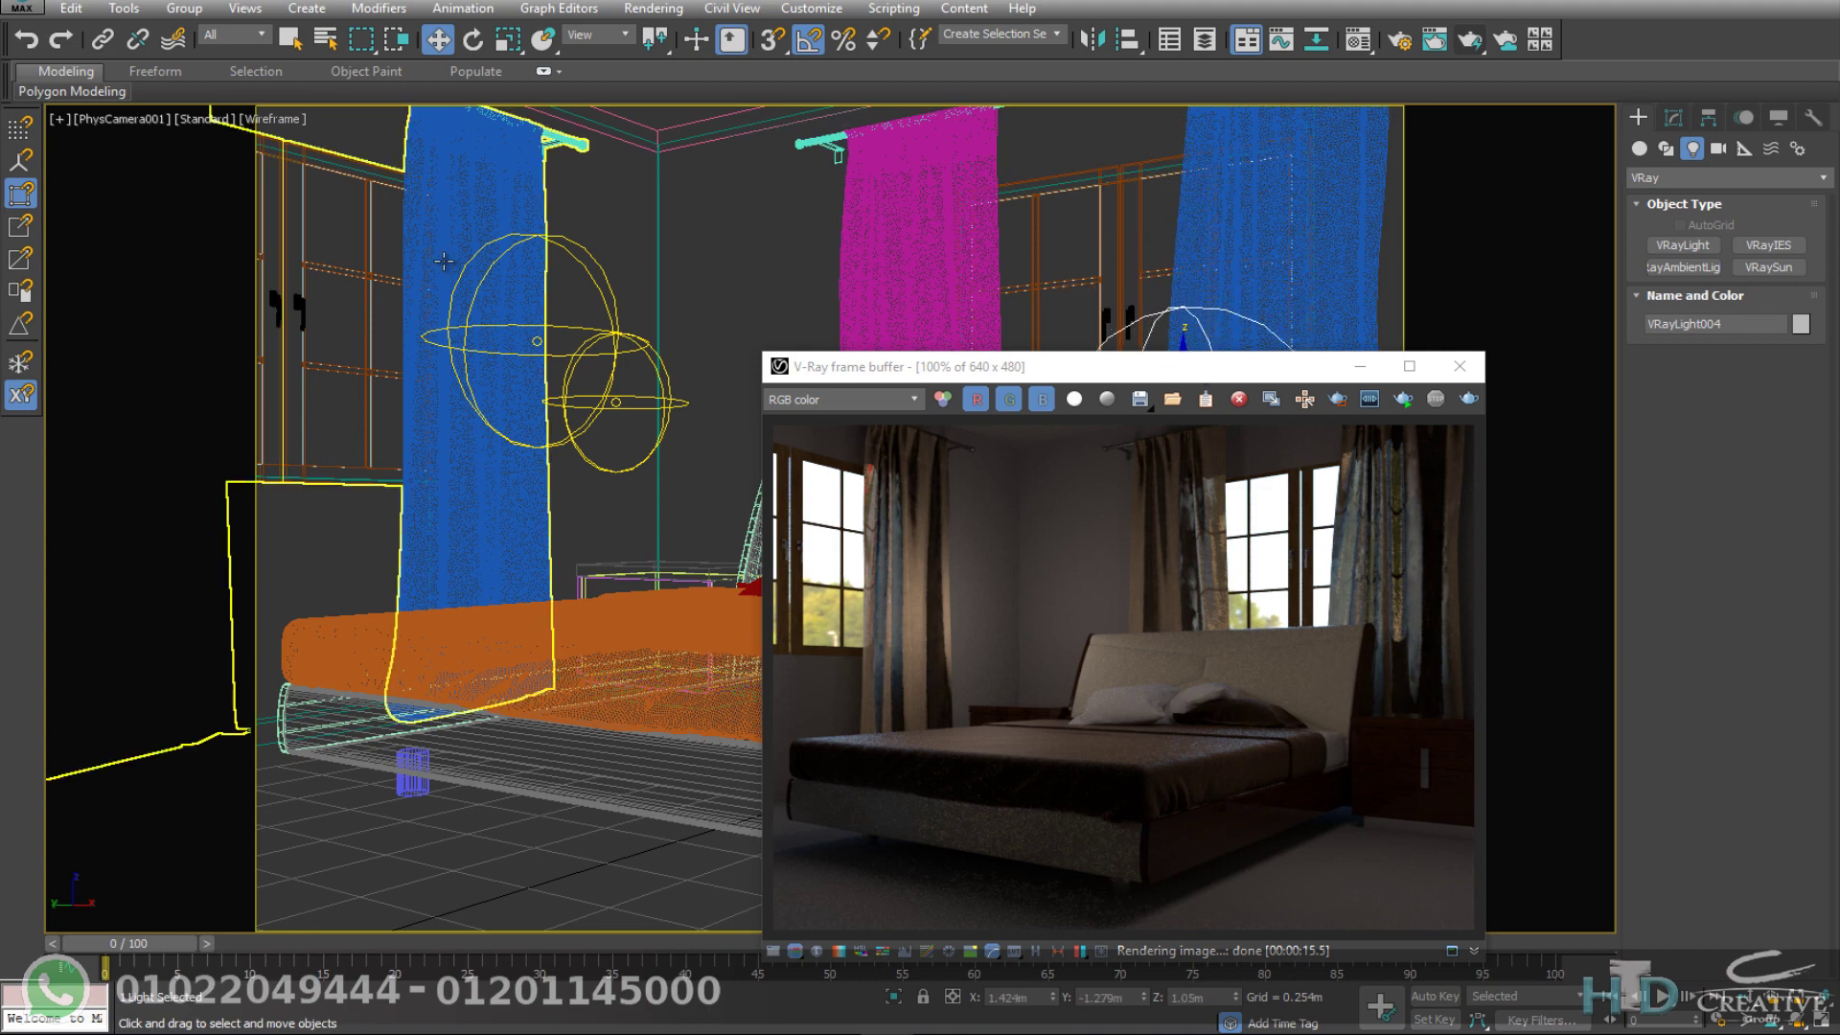
{"action": "left_click", "coordinate": [464, 322]}
Step: Lower the left sphere light, shift it left on X, and re-render the bedroom
{"action": "left_click", "coordinate": [552, 286]}
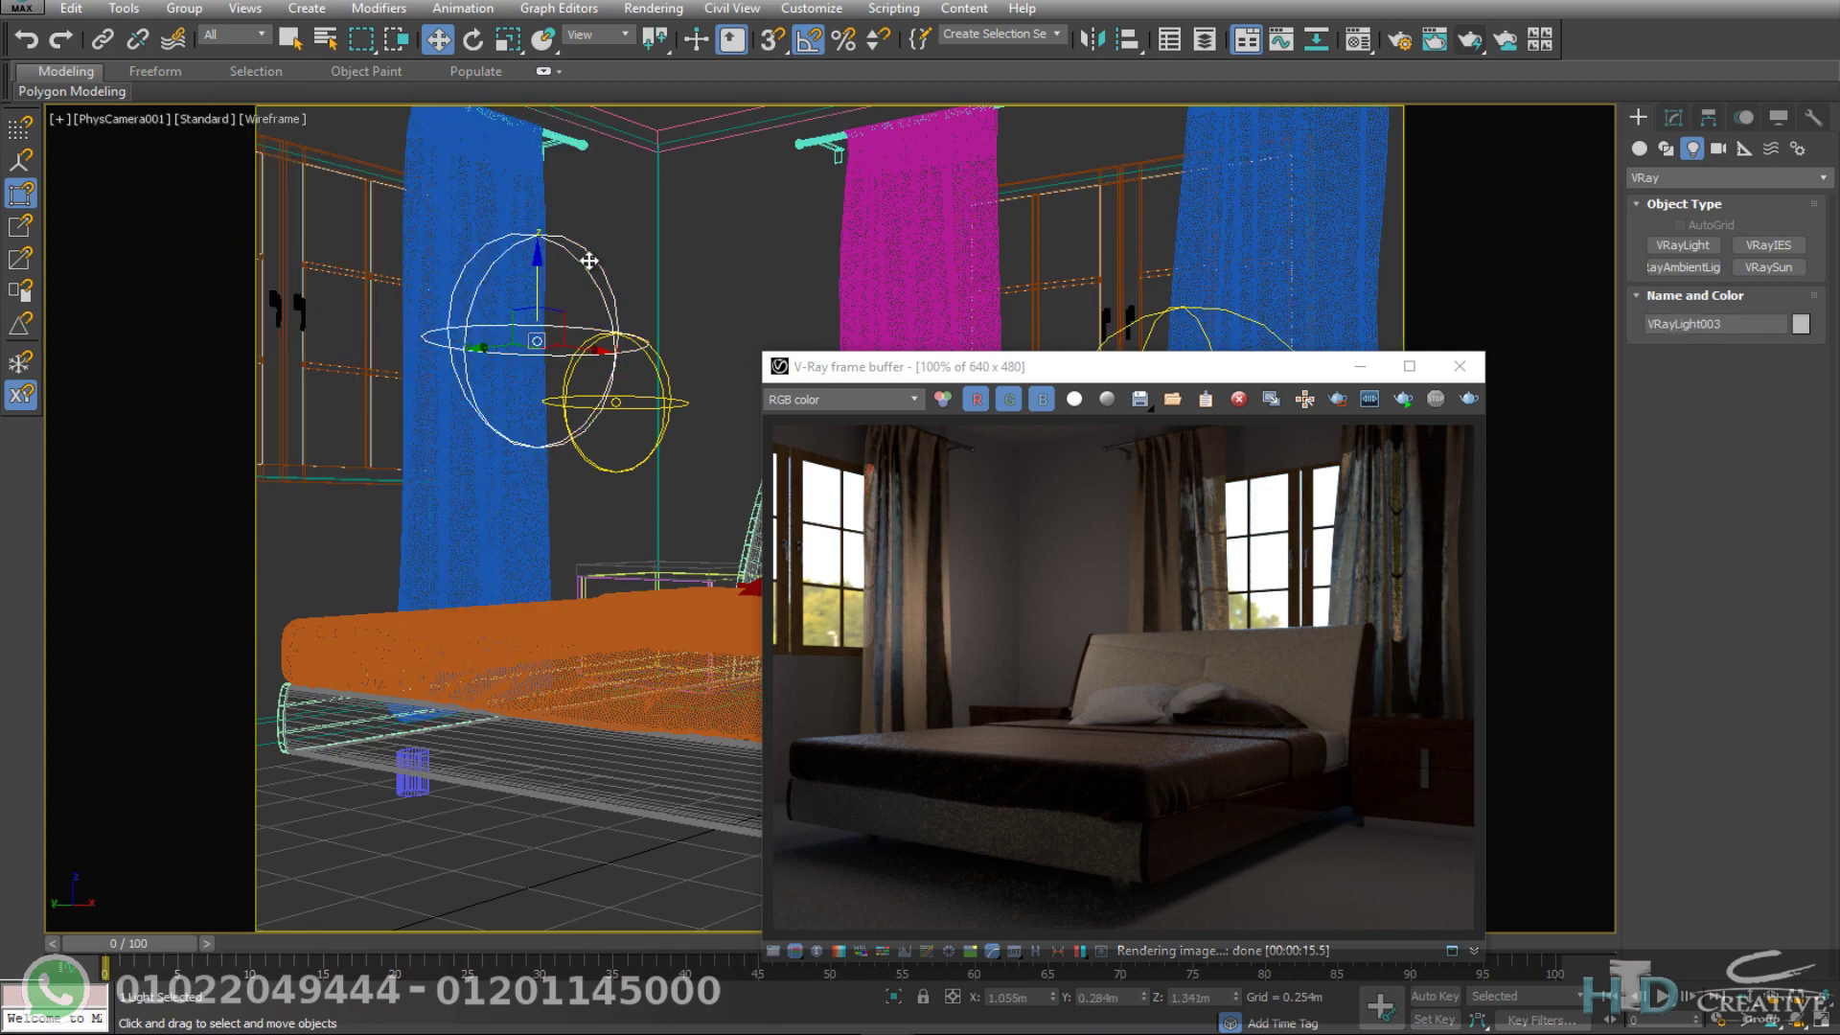
{"action": "mouse_move", "coordinate": [573, 292]}
{"action": "left_mouse_down"}
{"action": "mouse_move", "coordinate": [575, 536]}
{"action": "mouse_move", "coordinate": [608, 410]}
{"action": "left_mouse_up"}
{"action": "mouse_move", "coordinate": [470, 493]}
{"action": "left_mouse_down"}
{"action": "mouse_move", "coordinate": [439, 493]}
{"action": "mouse_move", "coordinate": [465, 494]}
{"action": "left_mouse_up"}
{"action": "left_click_drag", "start_coordinate": [598, 492], "coordinate": [437, 492]}
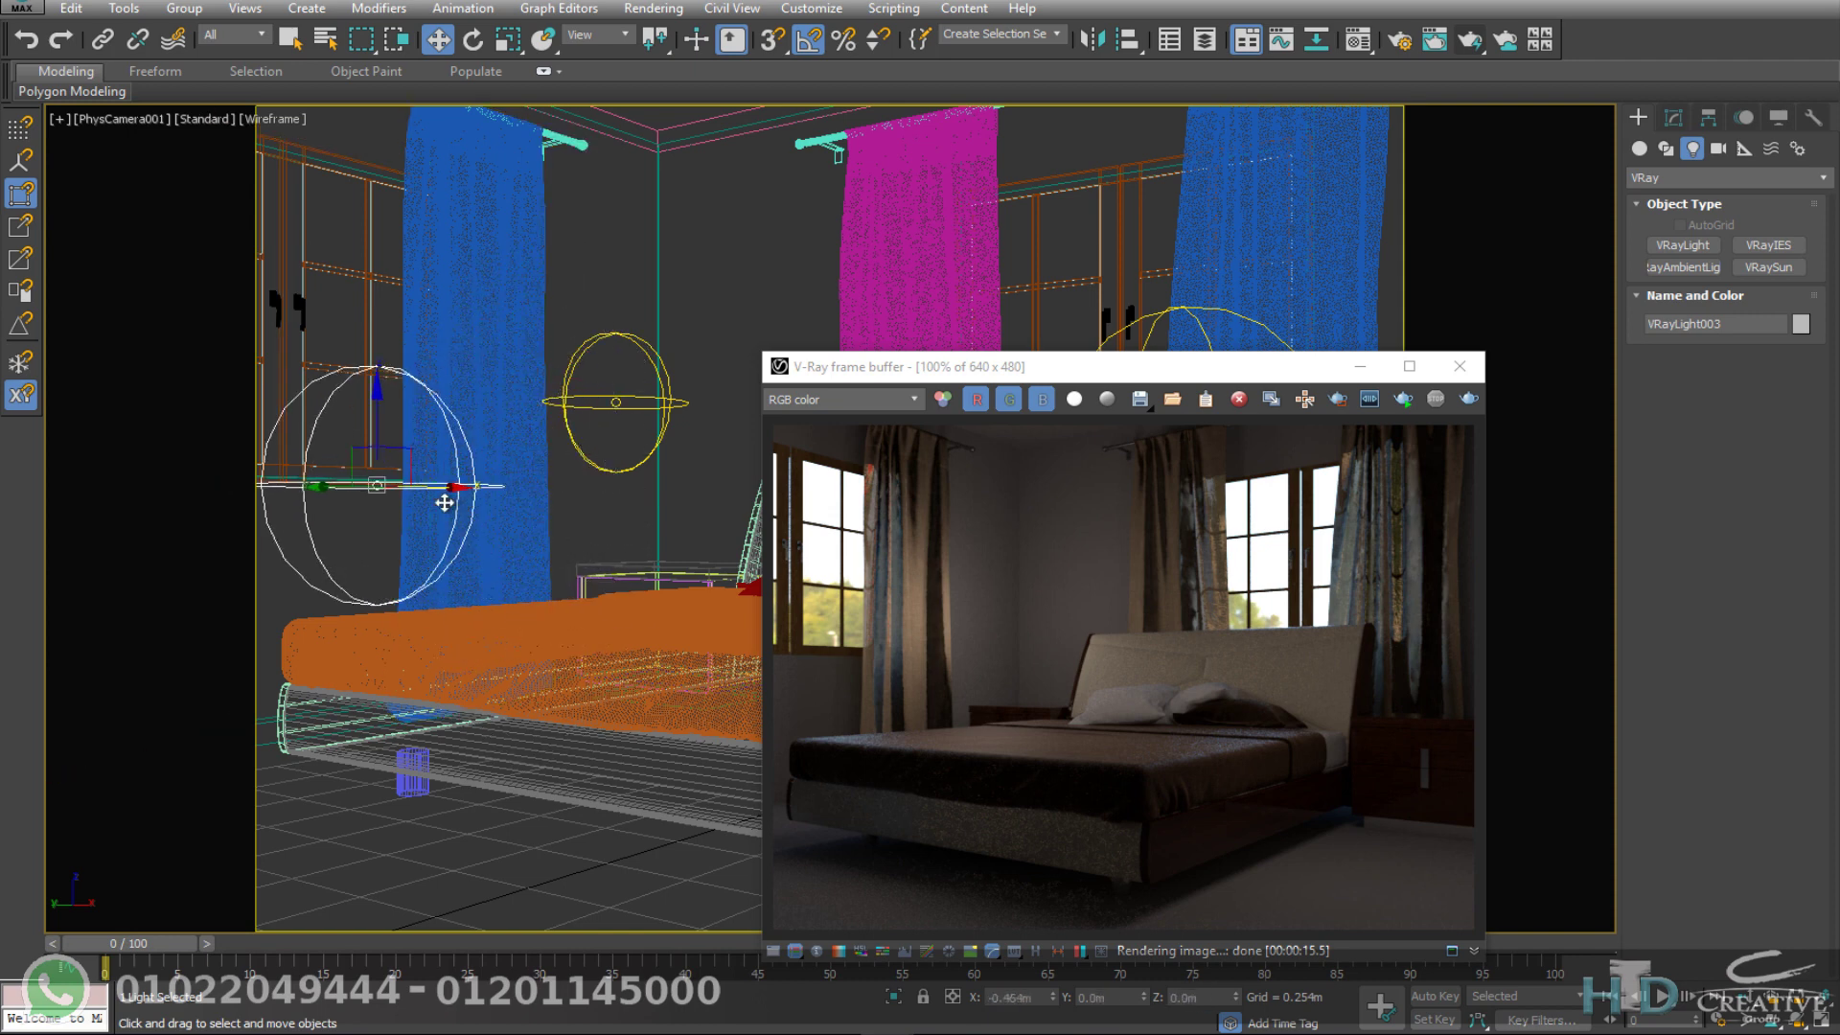
{"action": "left_click", "coordinate": [1469, 399]}
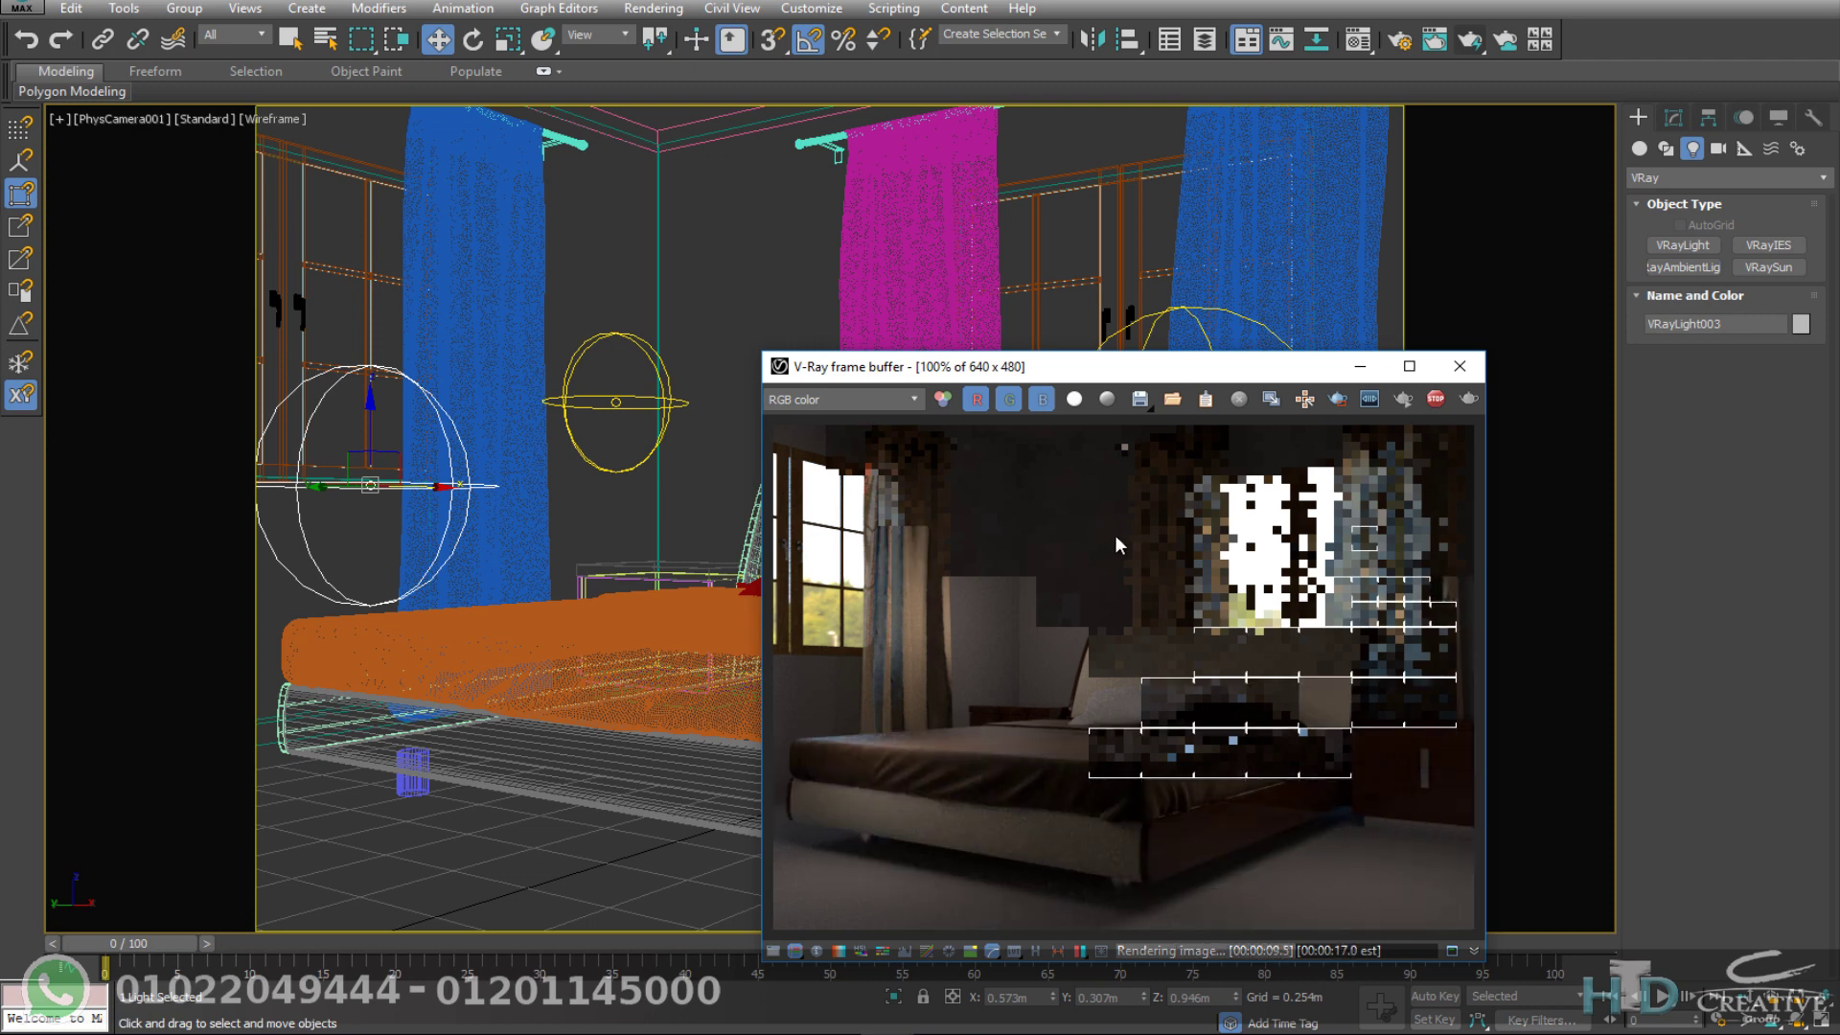
{"action": "left_click", "coordinate": [1459, 366]}
Step: In Chrome, search Google for 'vraymaterials' and open the vray-materials.de result
{"action": "left_click", "coordinate": [579, 987]}
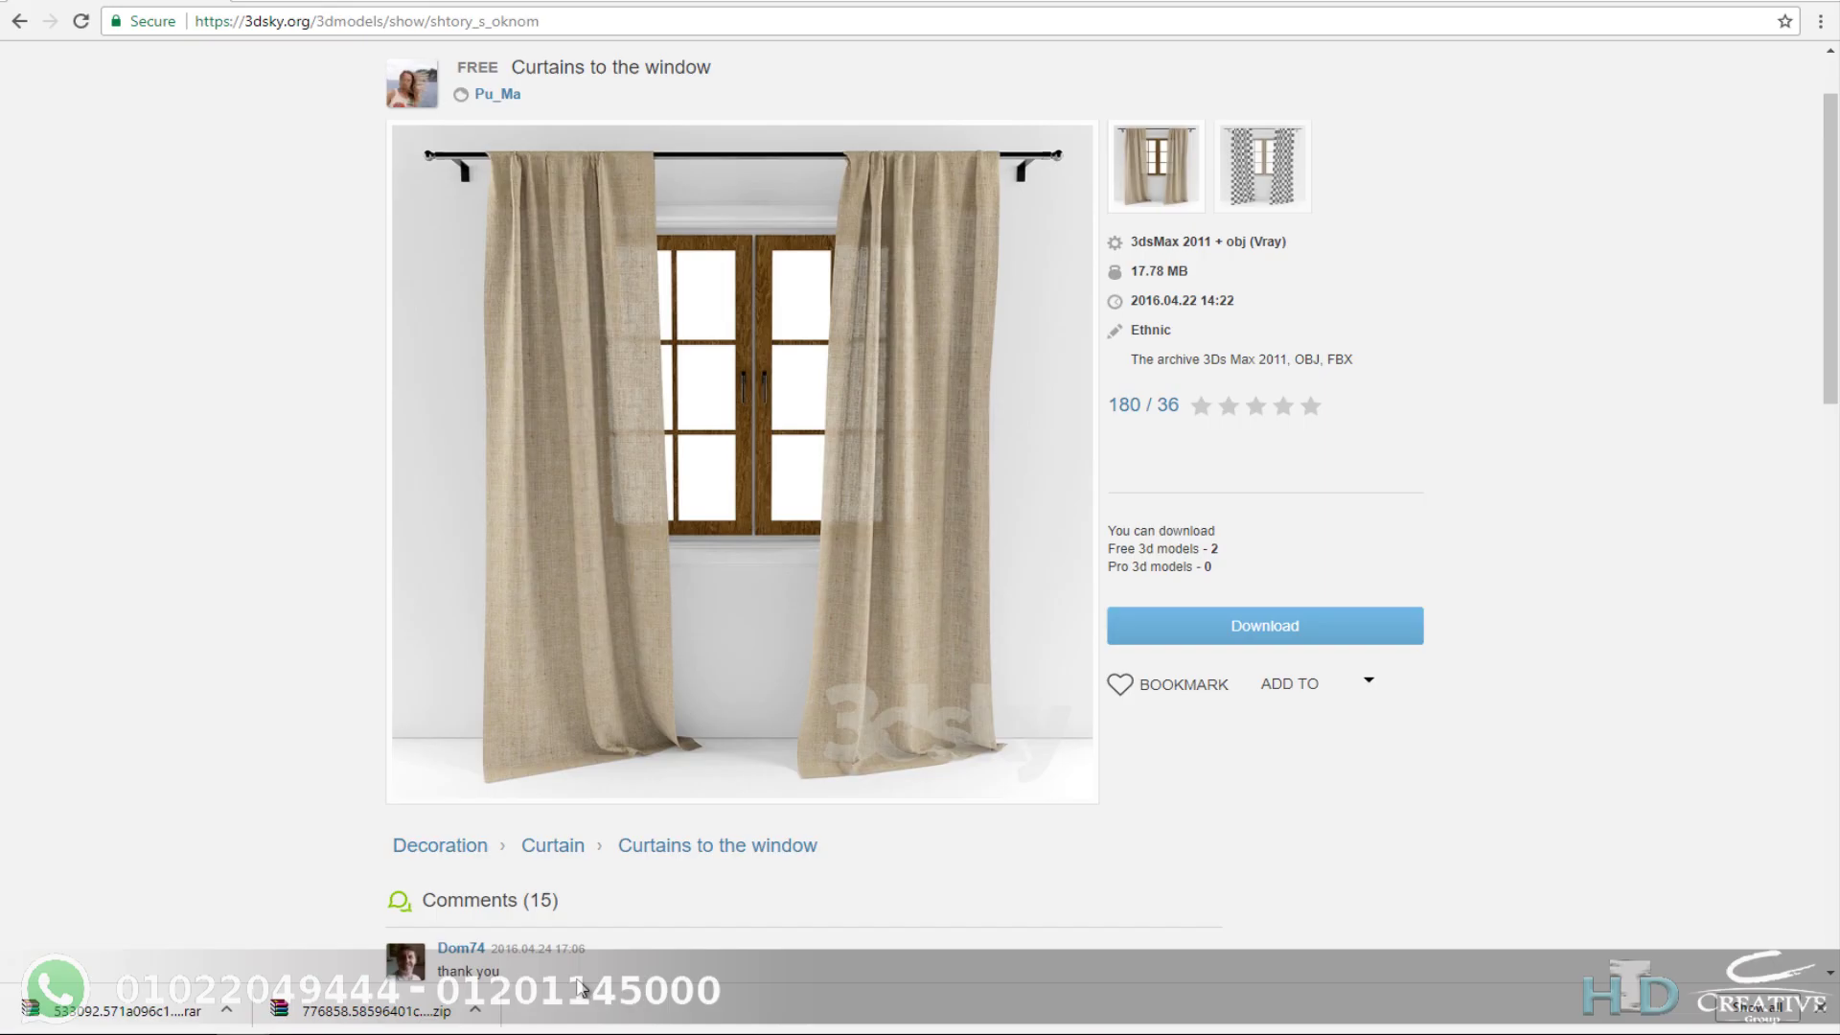
{"action": "left_click", "coordinate": [603, 21]}
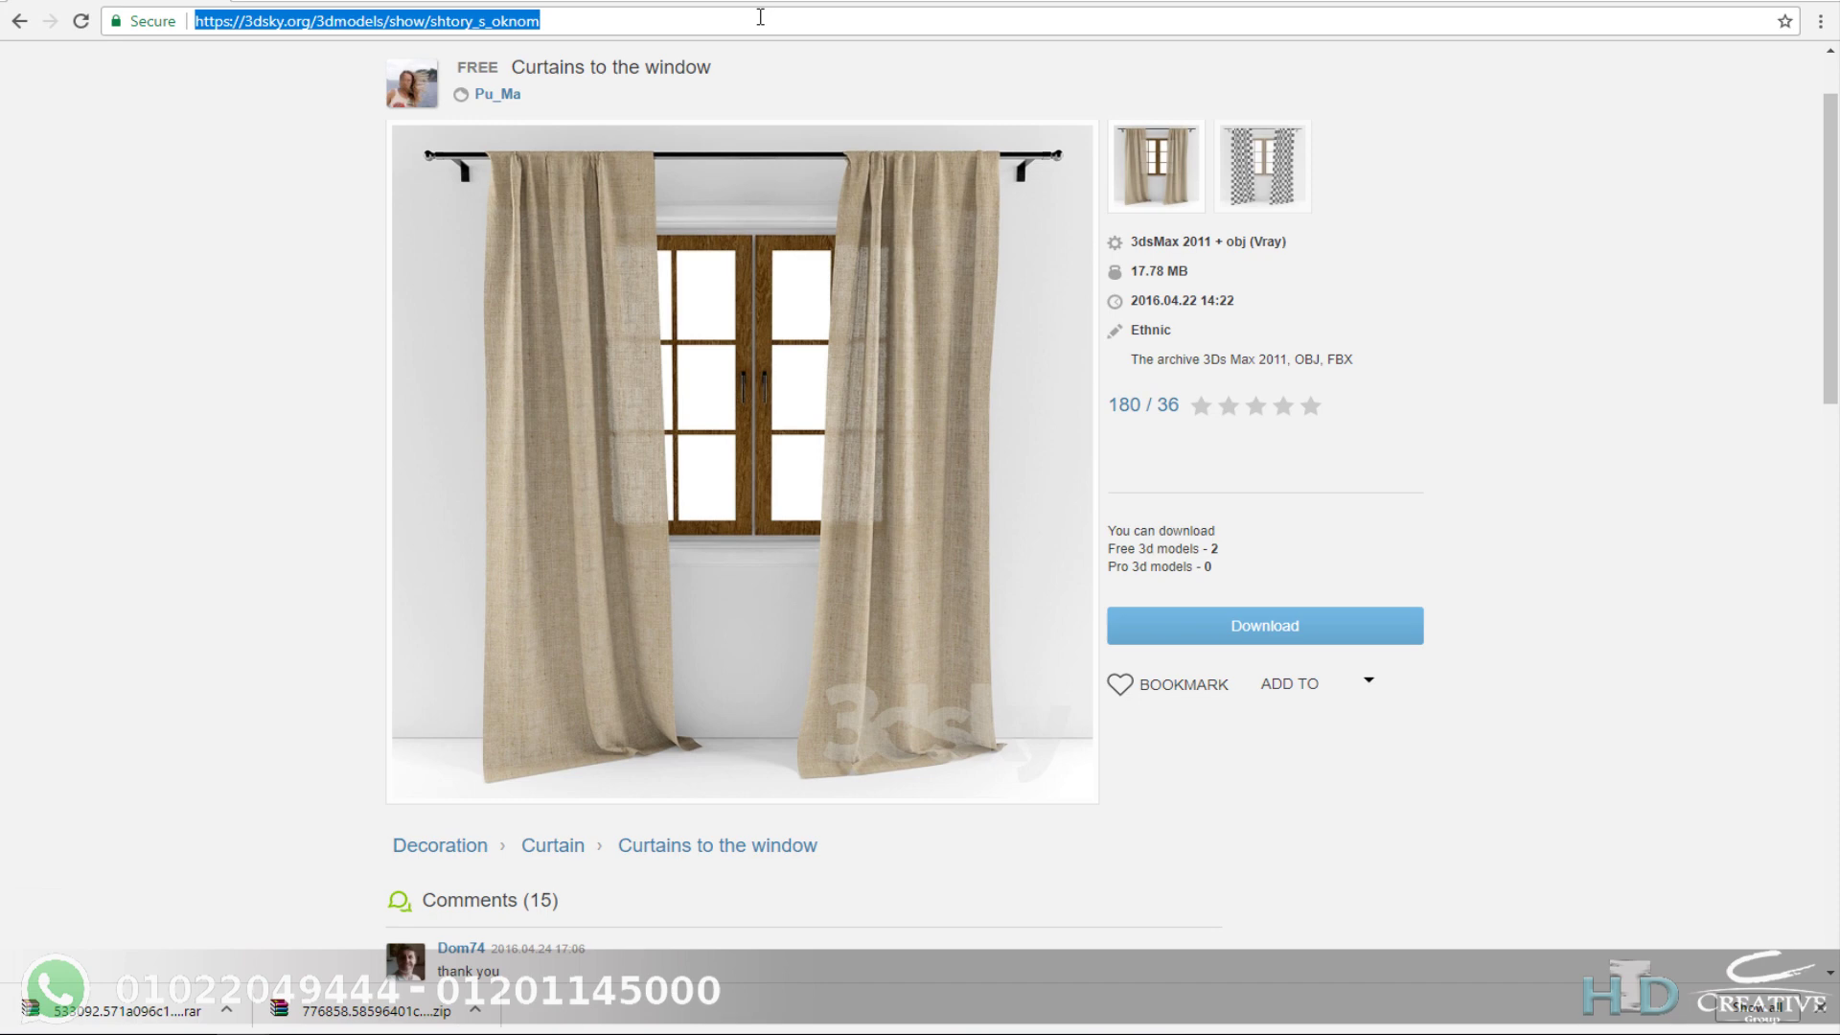
{"action": "type", "text": "google.com"}
{"action": "key", "text": "Return"}
{"action": "type", "text": "vra"}
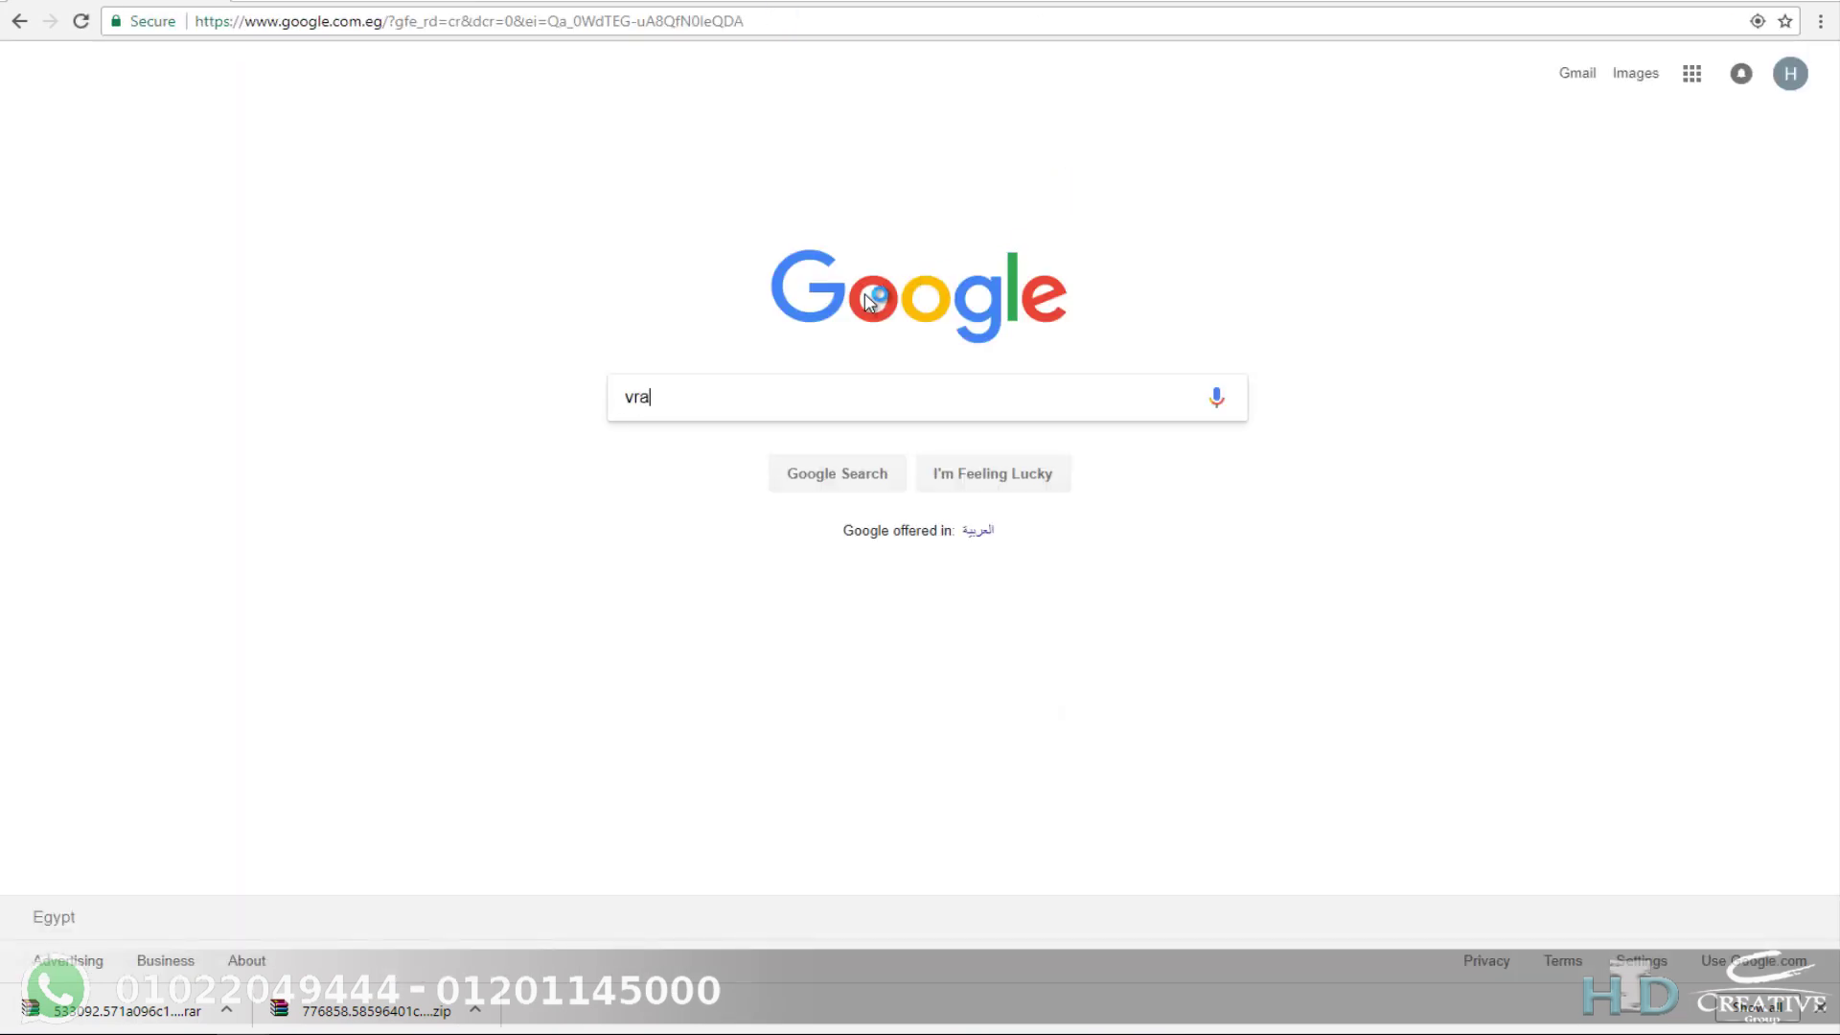
{"action": "type", "text": "ymaterials"}
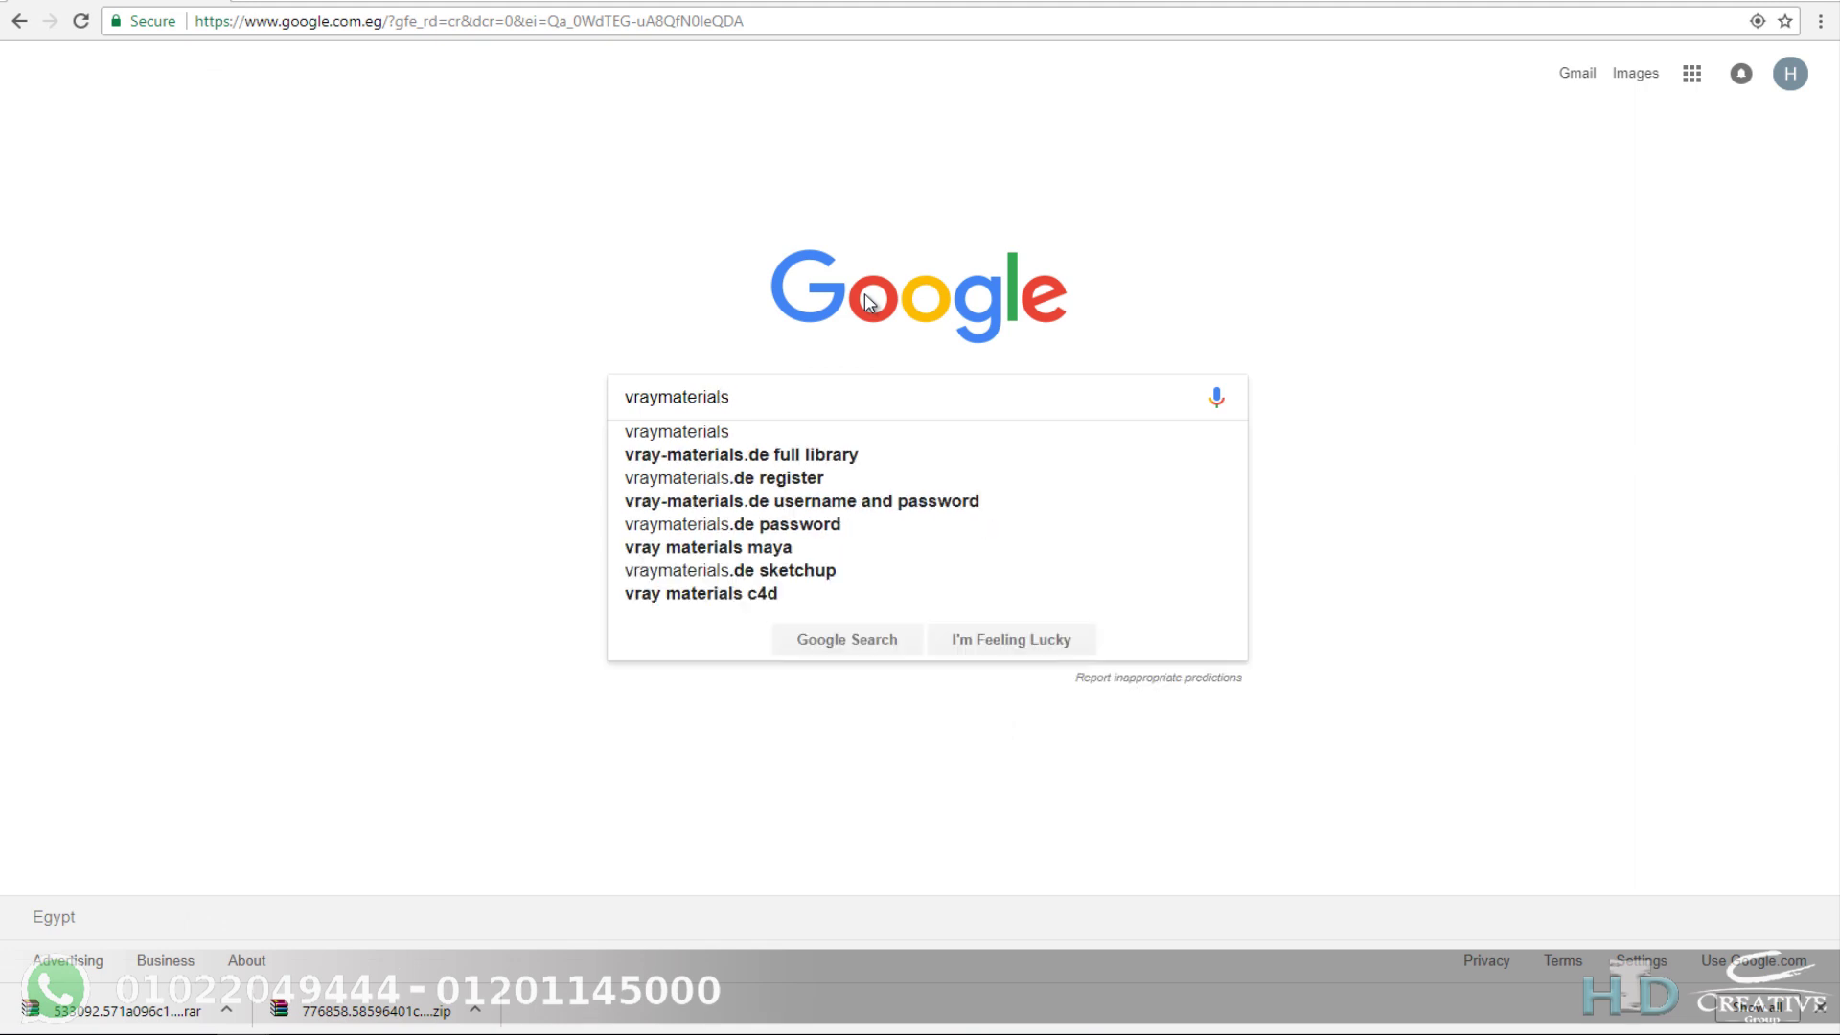
{"action": "key", "text": "Return"}
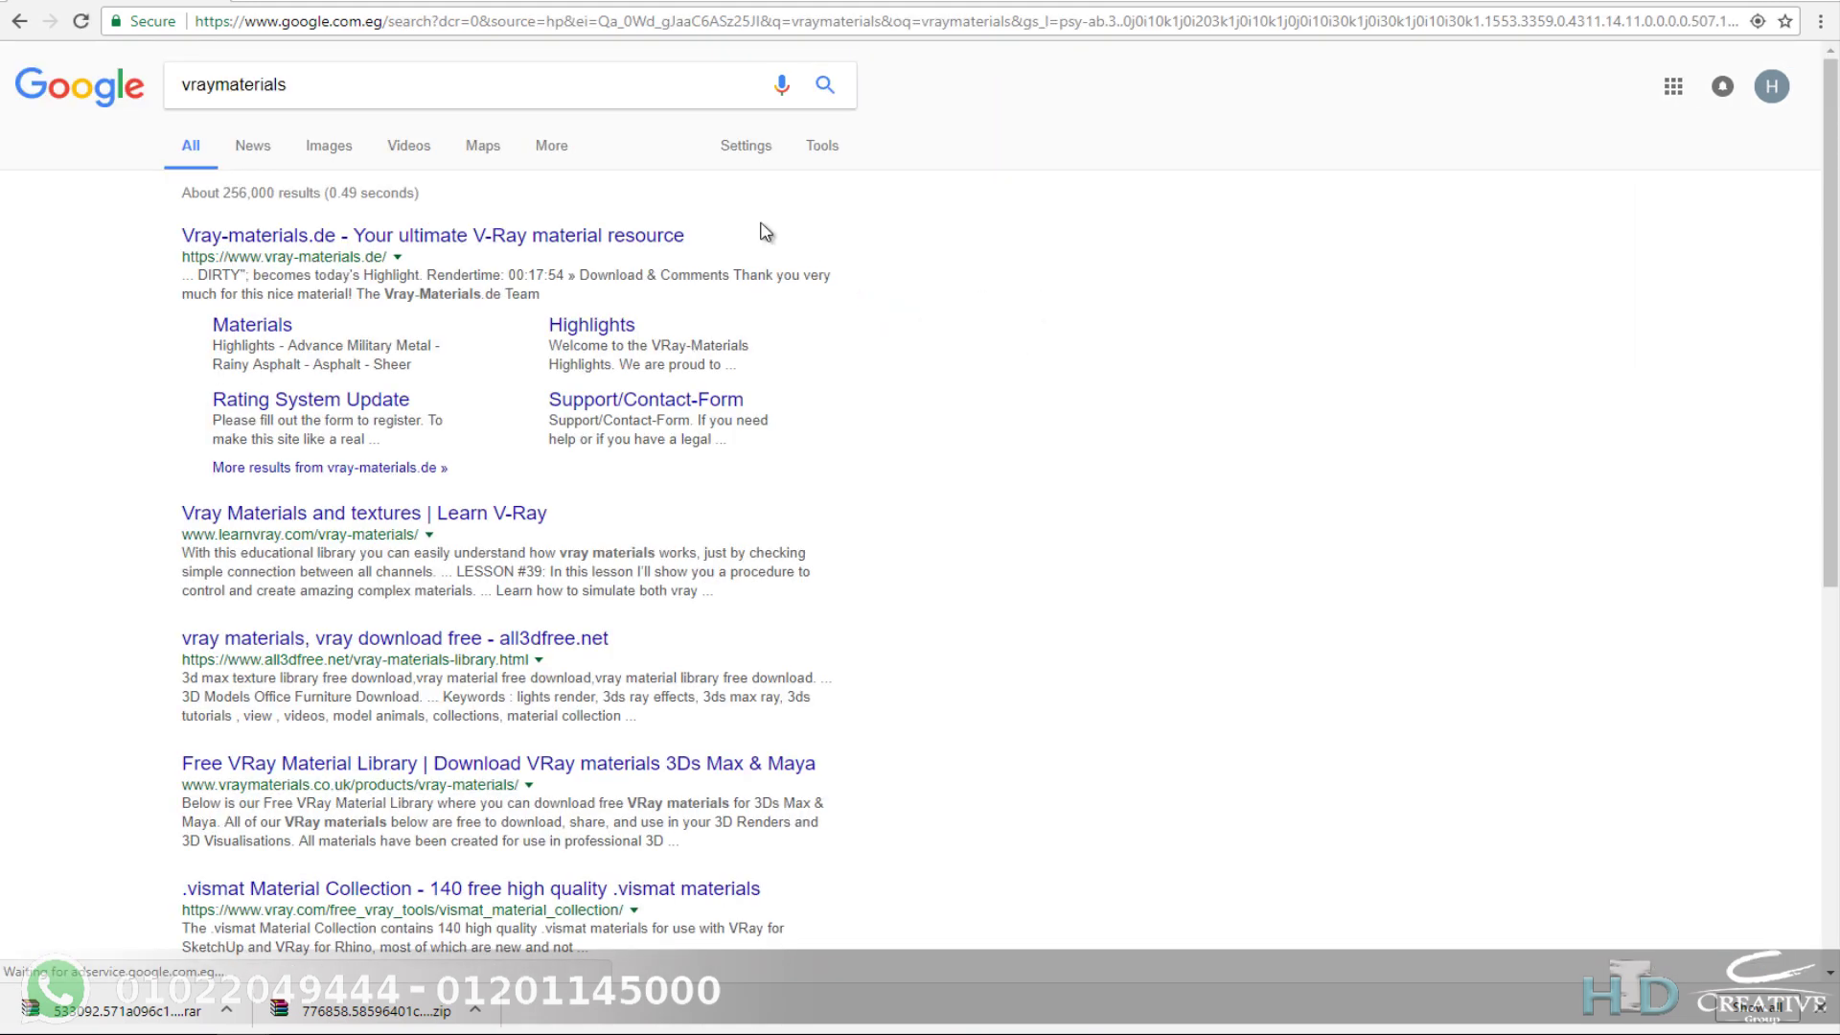
{"action": "left_click", "coordinate": [443, 240]}
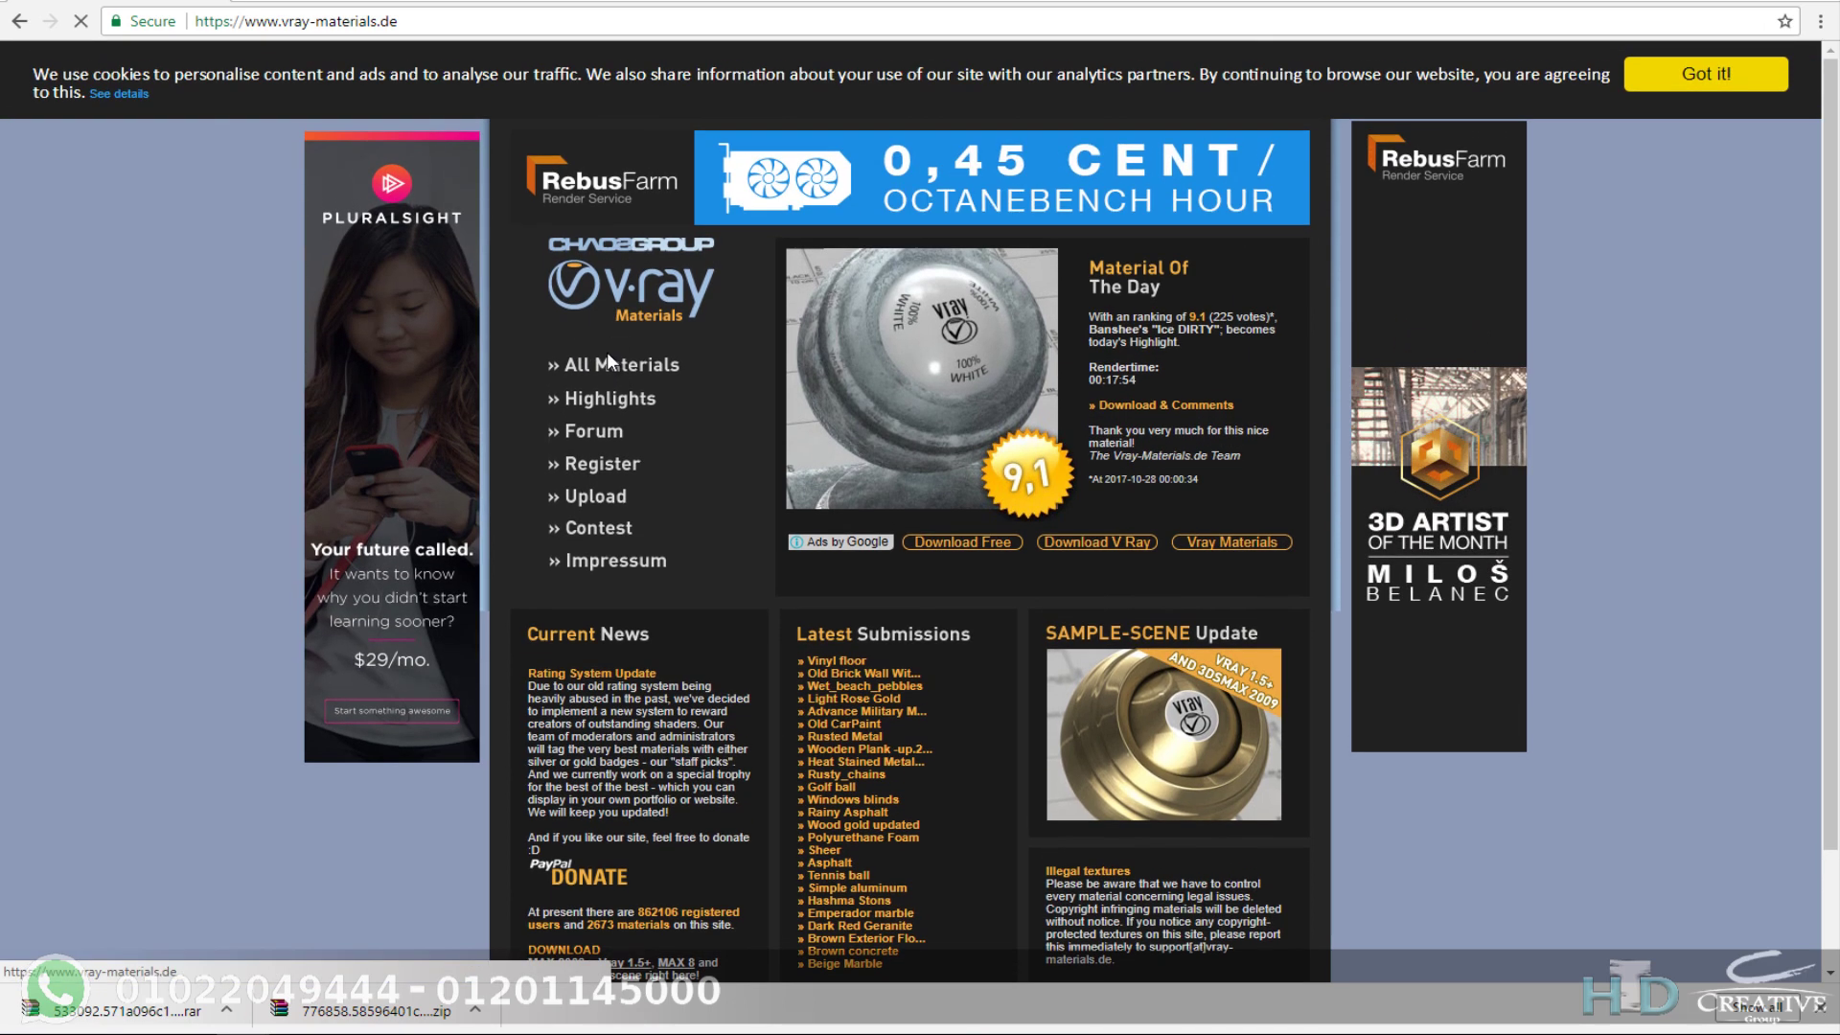
Step: Search All Materials for 'ceramic' and browse the results for the beige ceramic material
{"action": "left_click", "coordinate": [601, 365]}
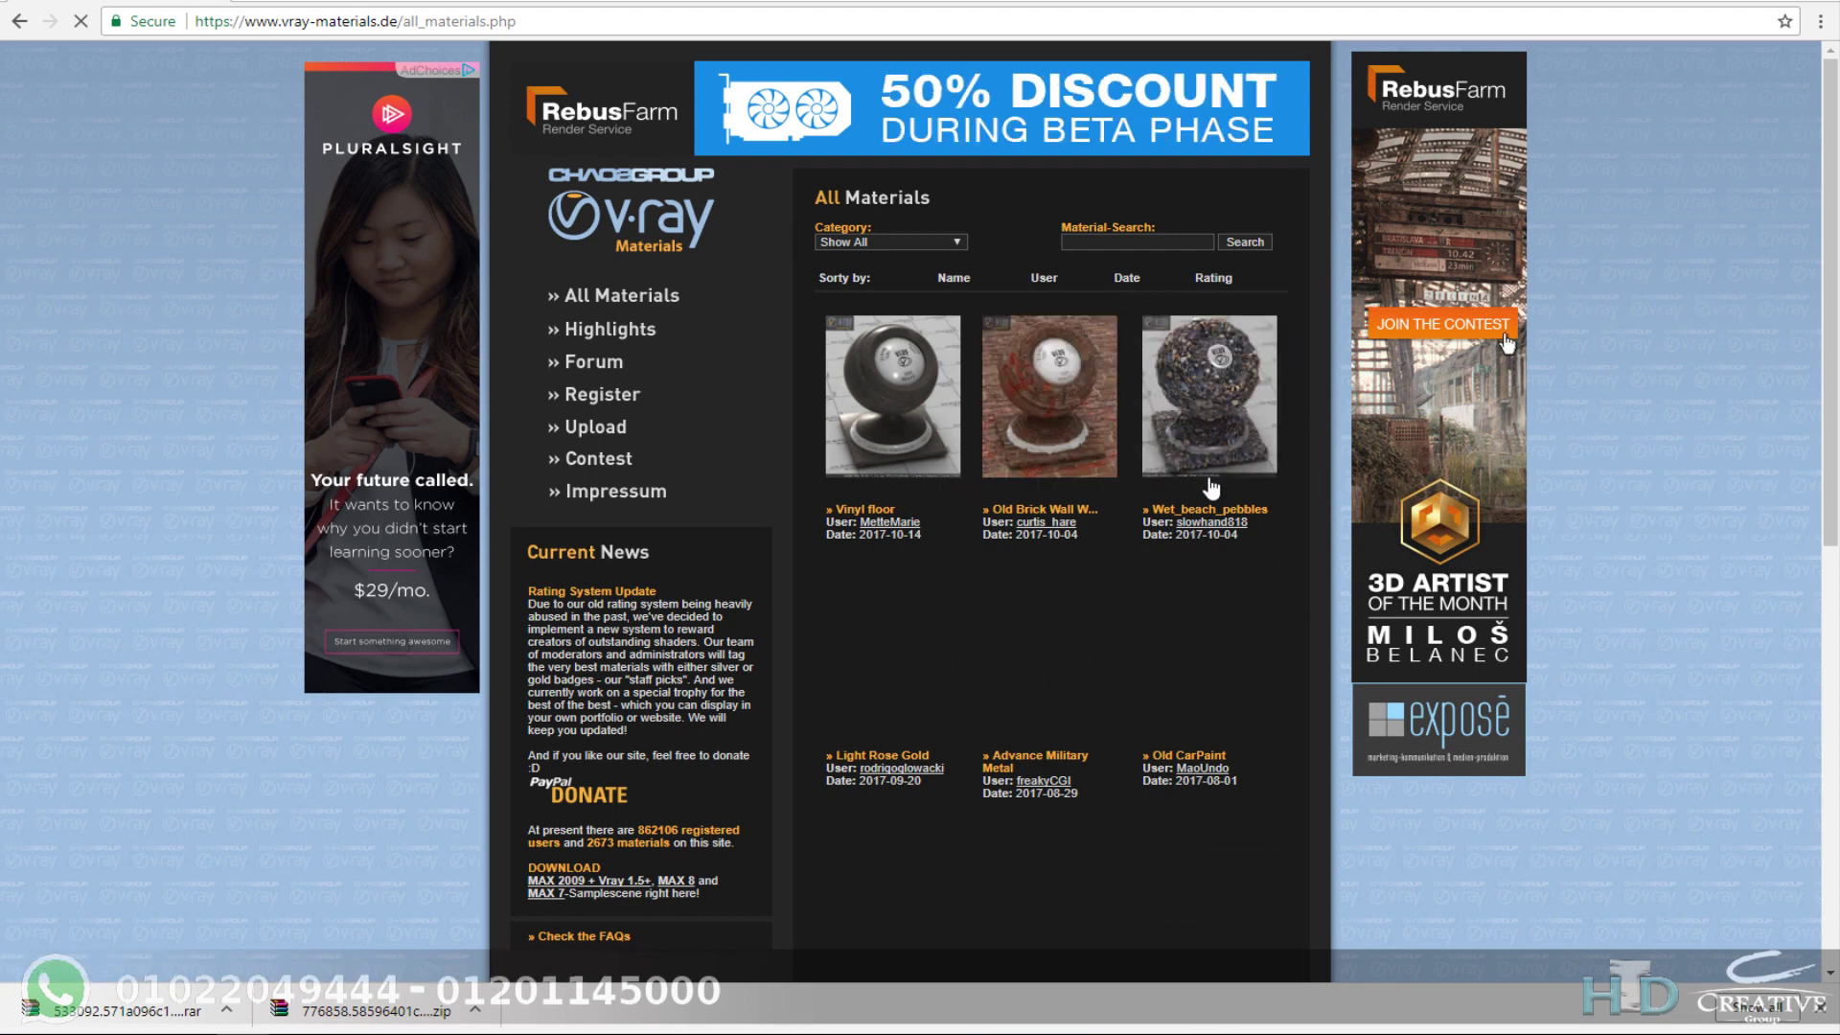
{"action": "left_click", "coordinate": [1150, 241]}
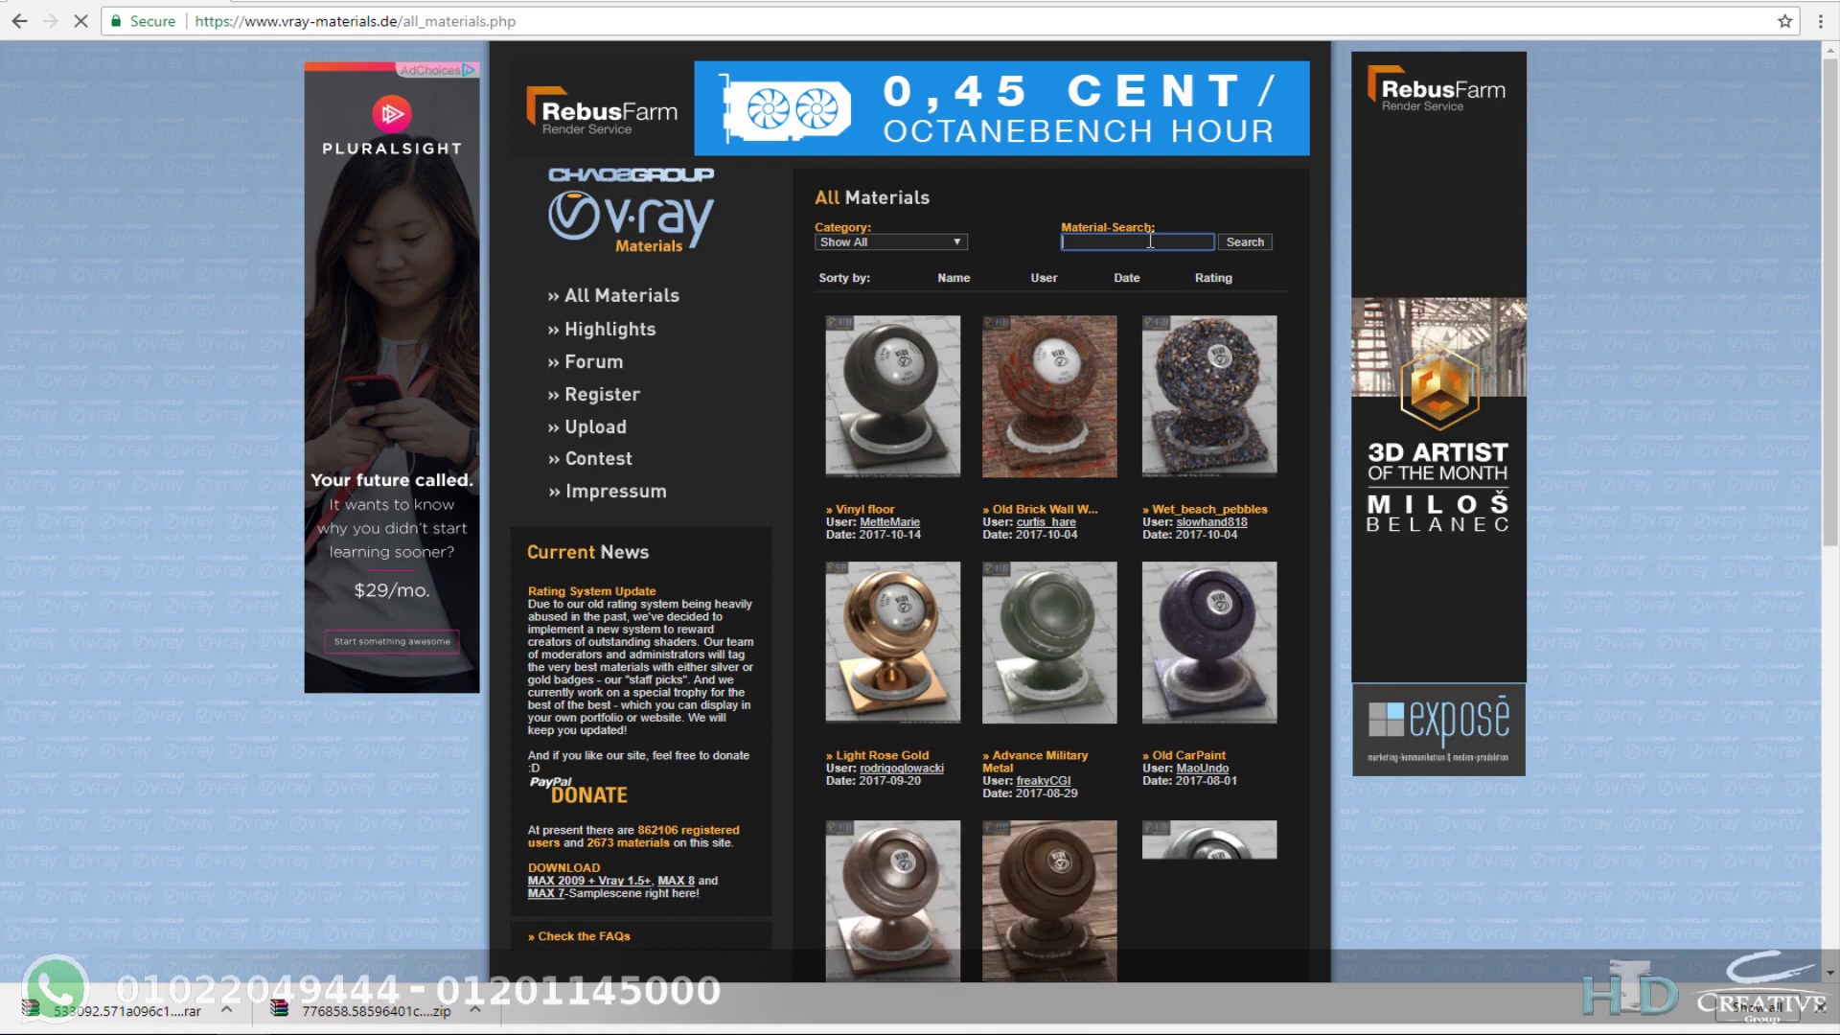
{"action": "type", "text": "ceramic"}
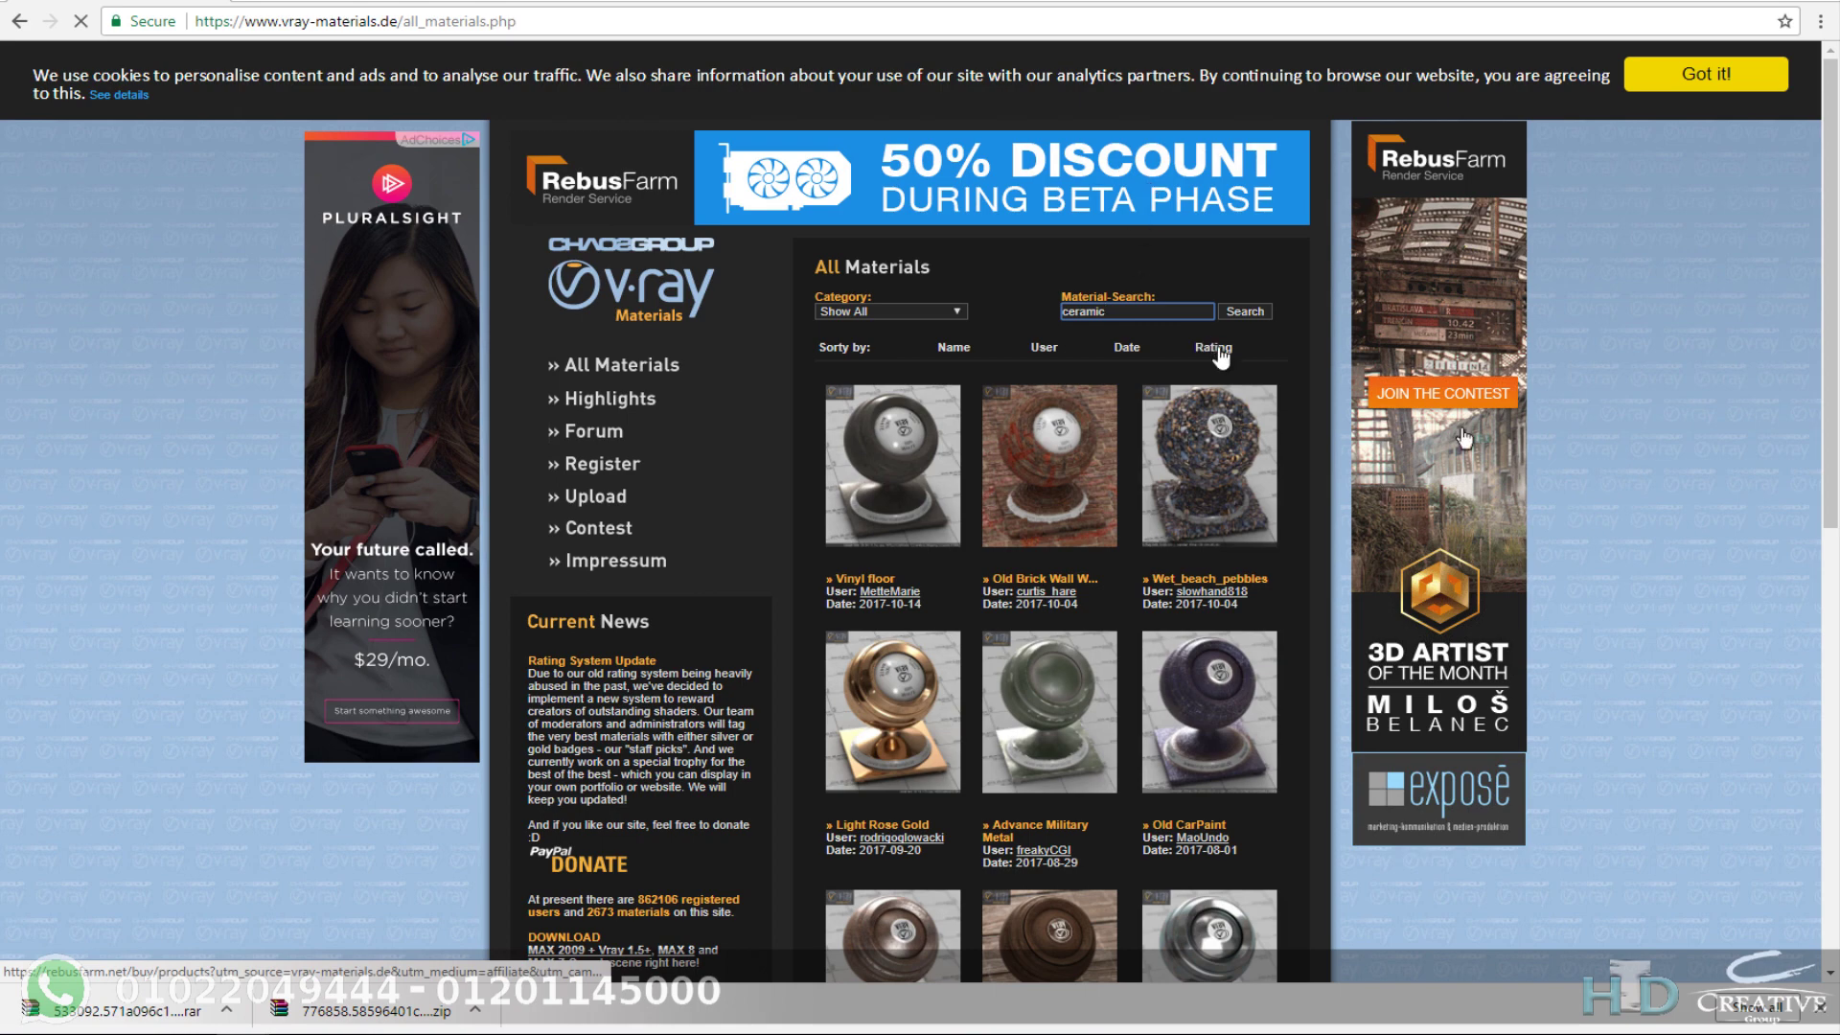
{"action": "key", "text": "Return"}
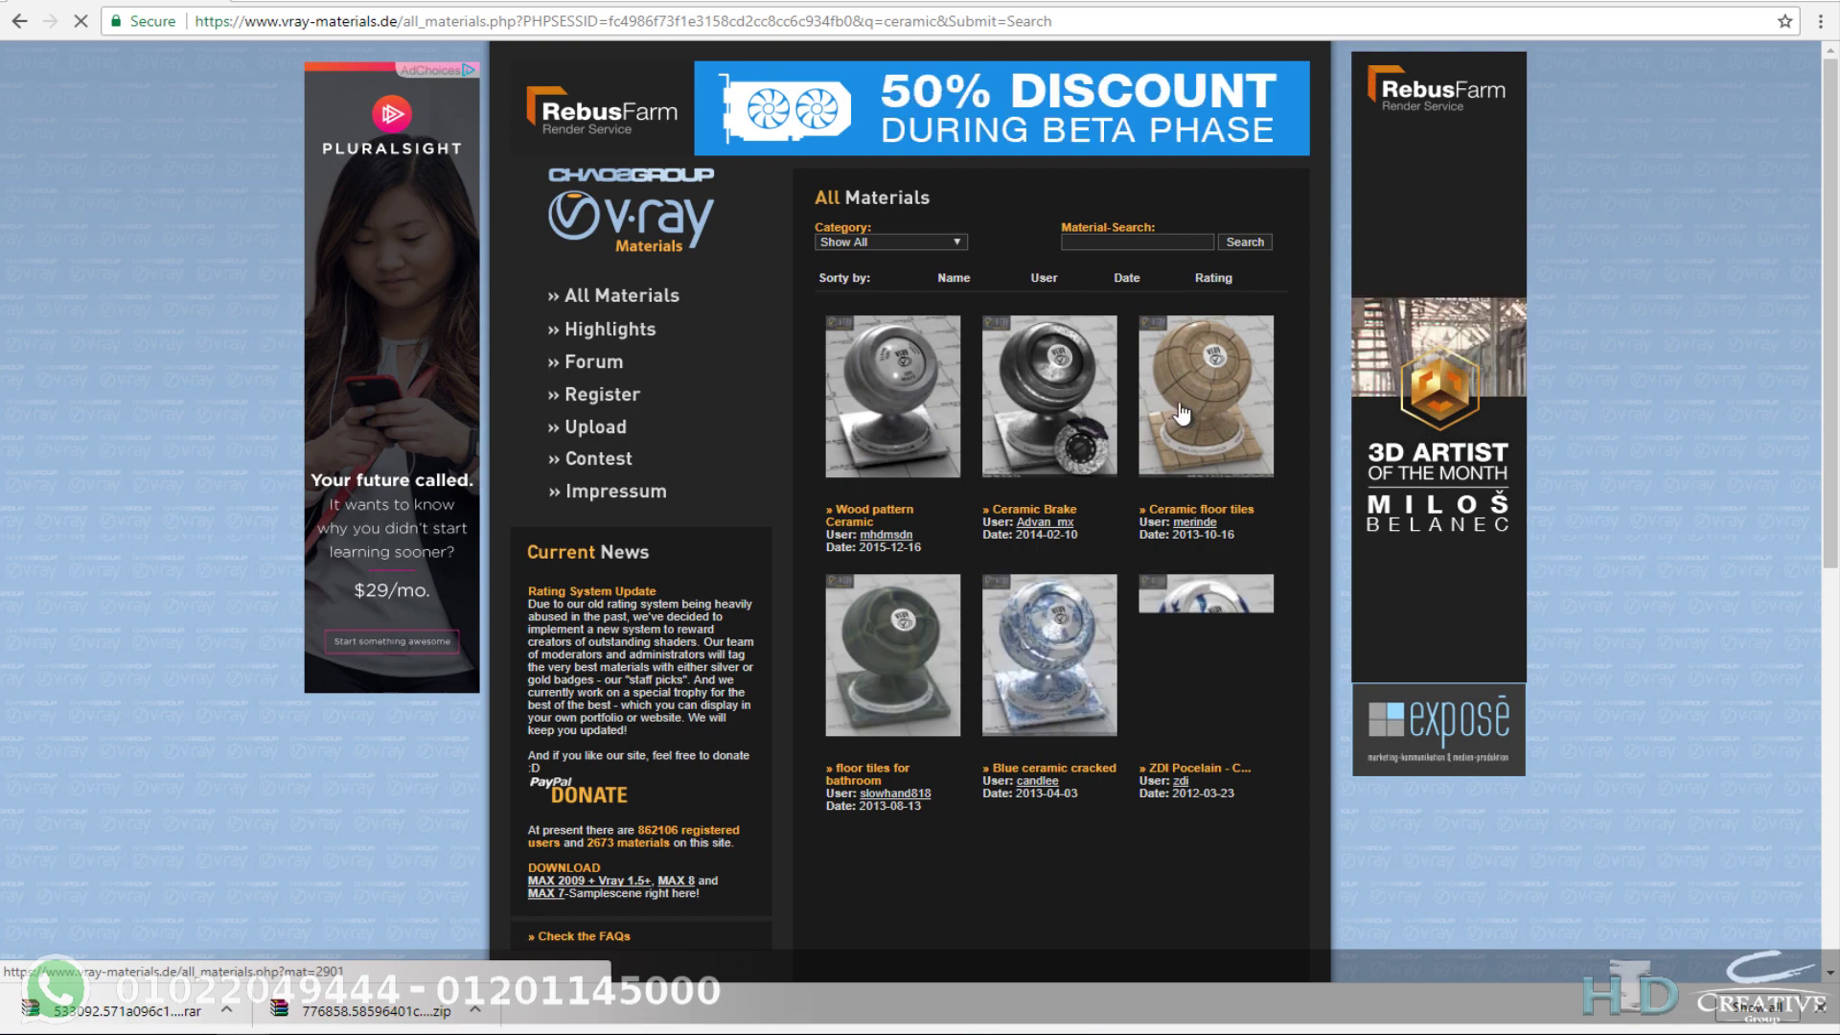
{"action": "scroll", "coordinate": [1015, 671], "scroll_direction": "down", "scroll_amount": 3}
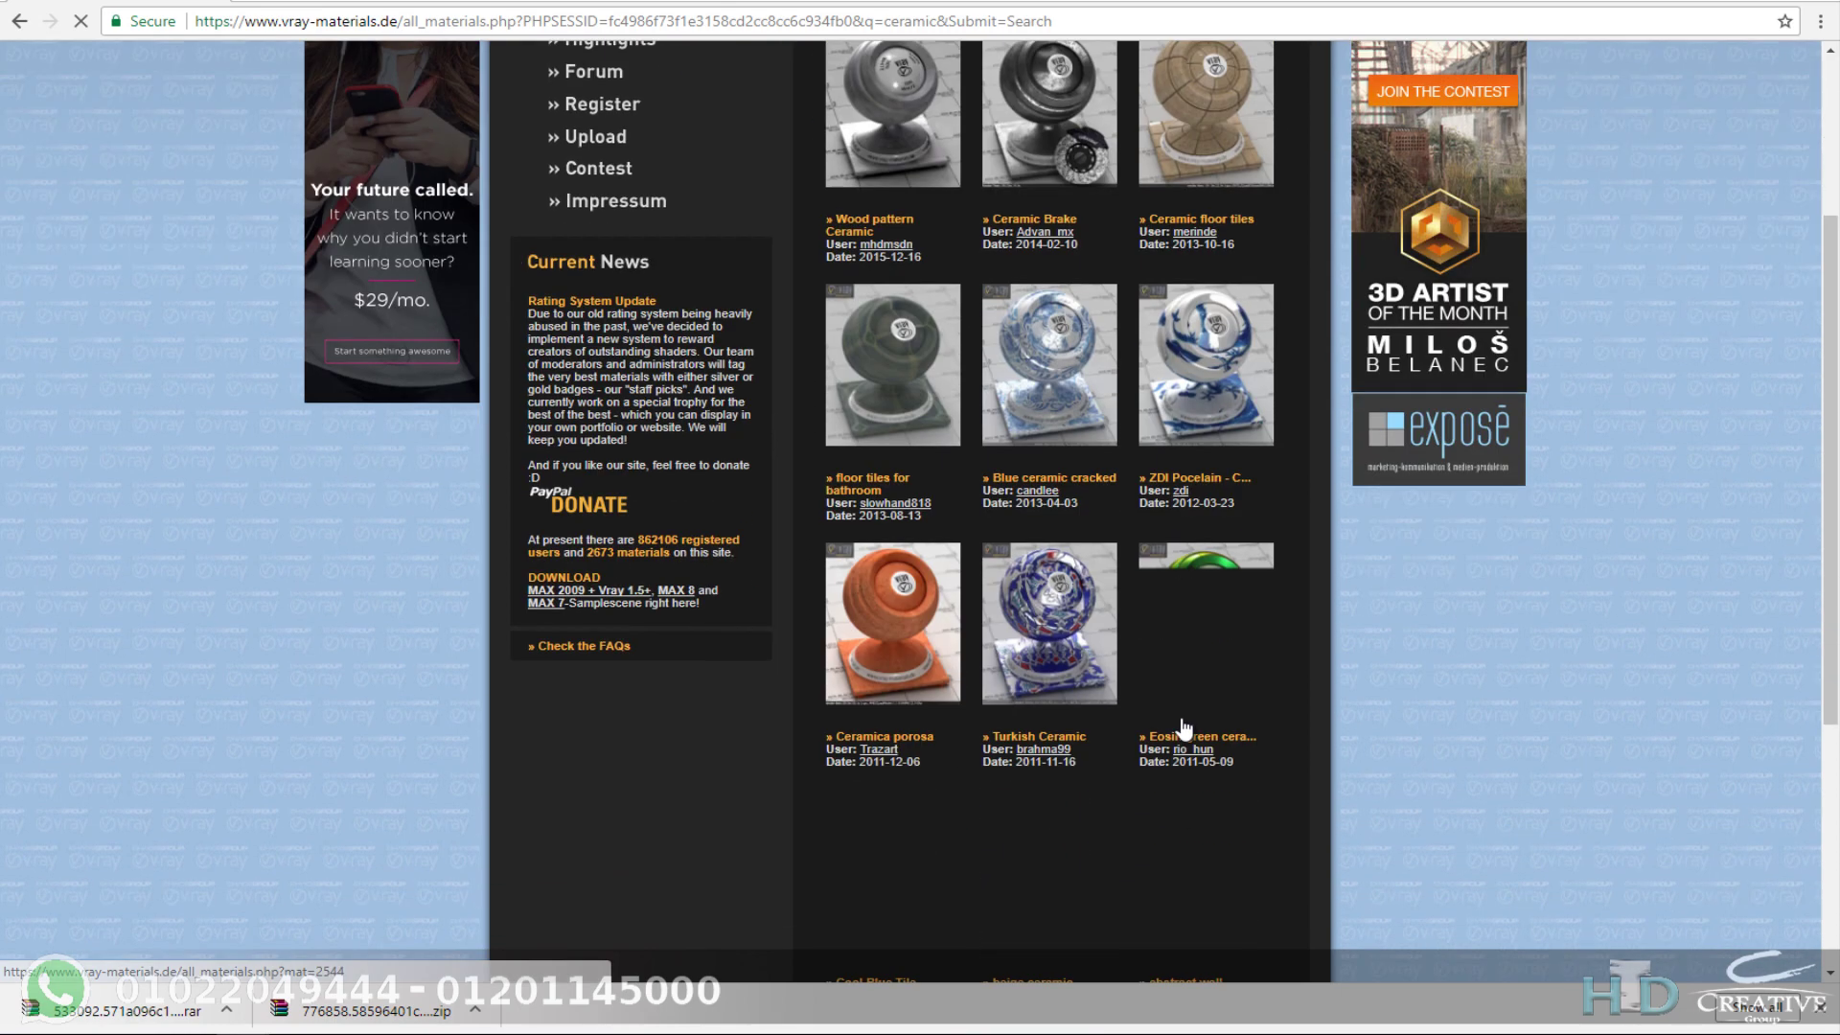
{"action": "scroll", "coordinate": [1193, 671], "scroll_direction": "down", "scroll_amount": 2}
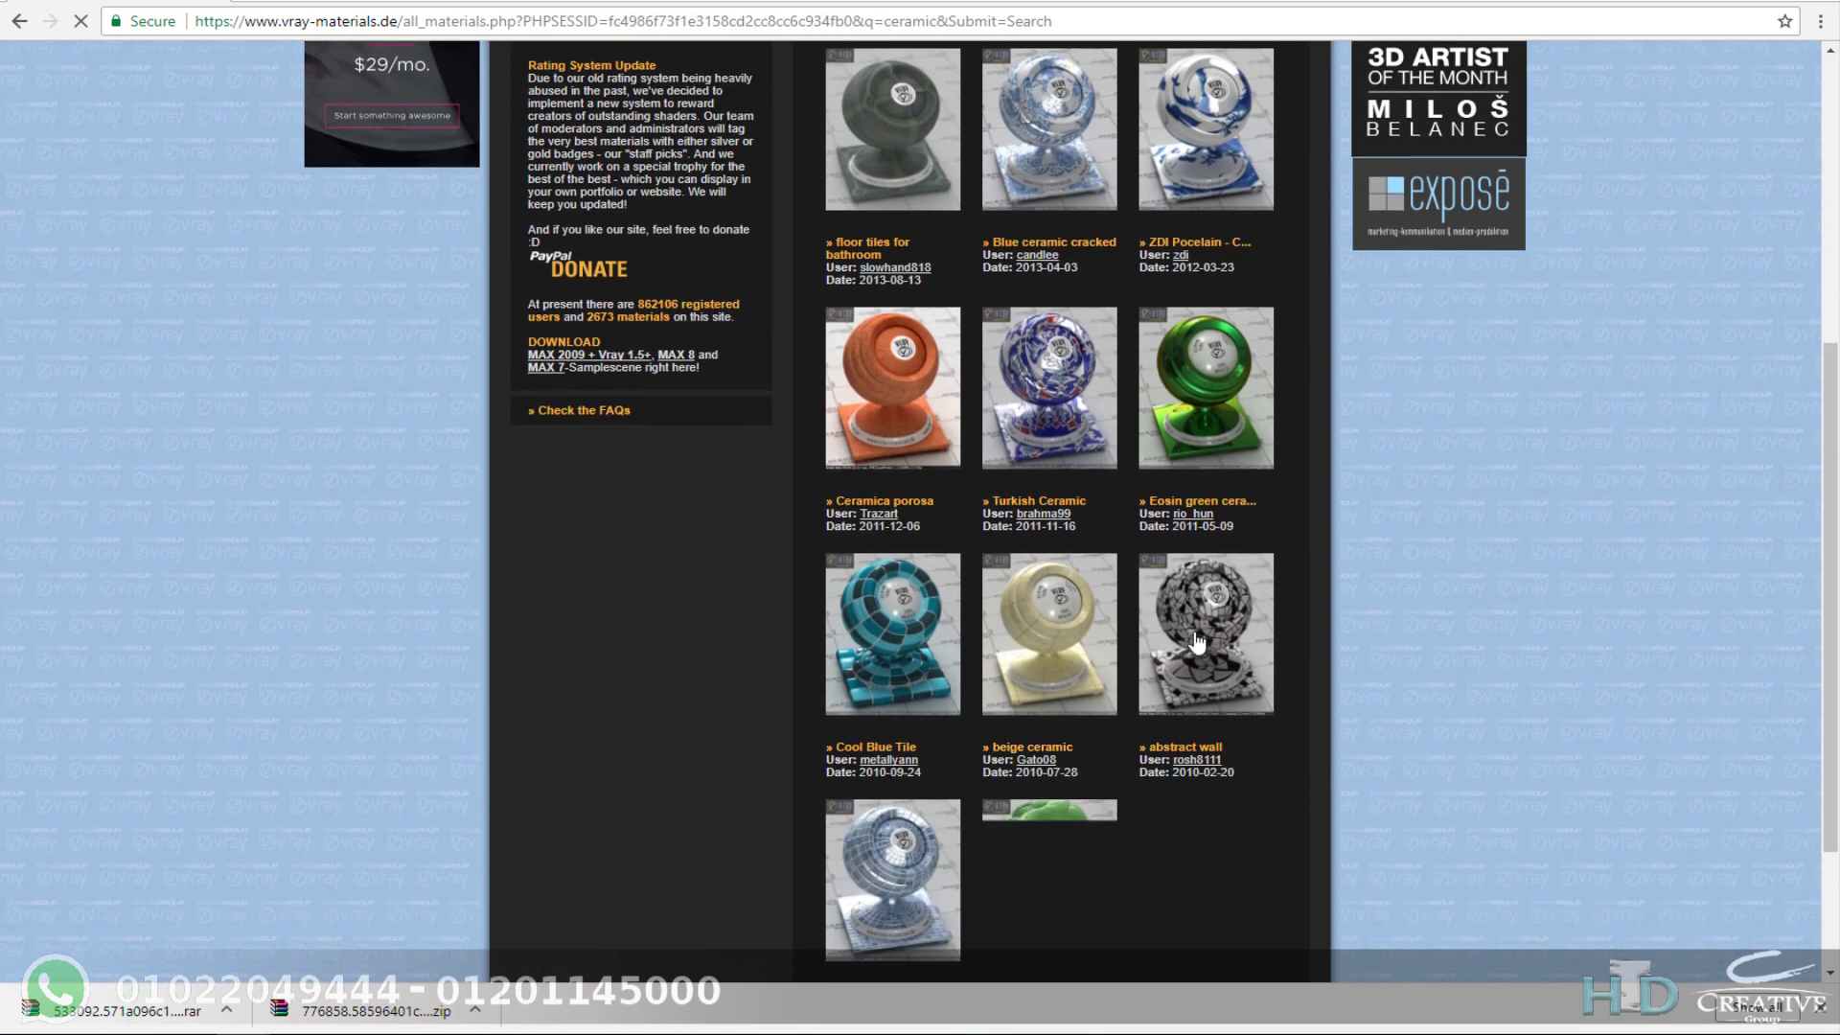
{"action": "scroll", "coordinate": [1207, 690], "scroll_direction": "down", "scroll_amount": 2}
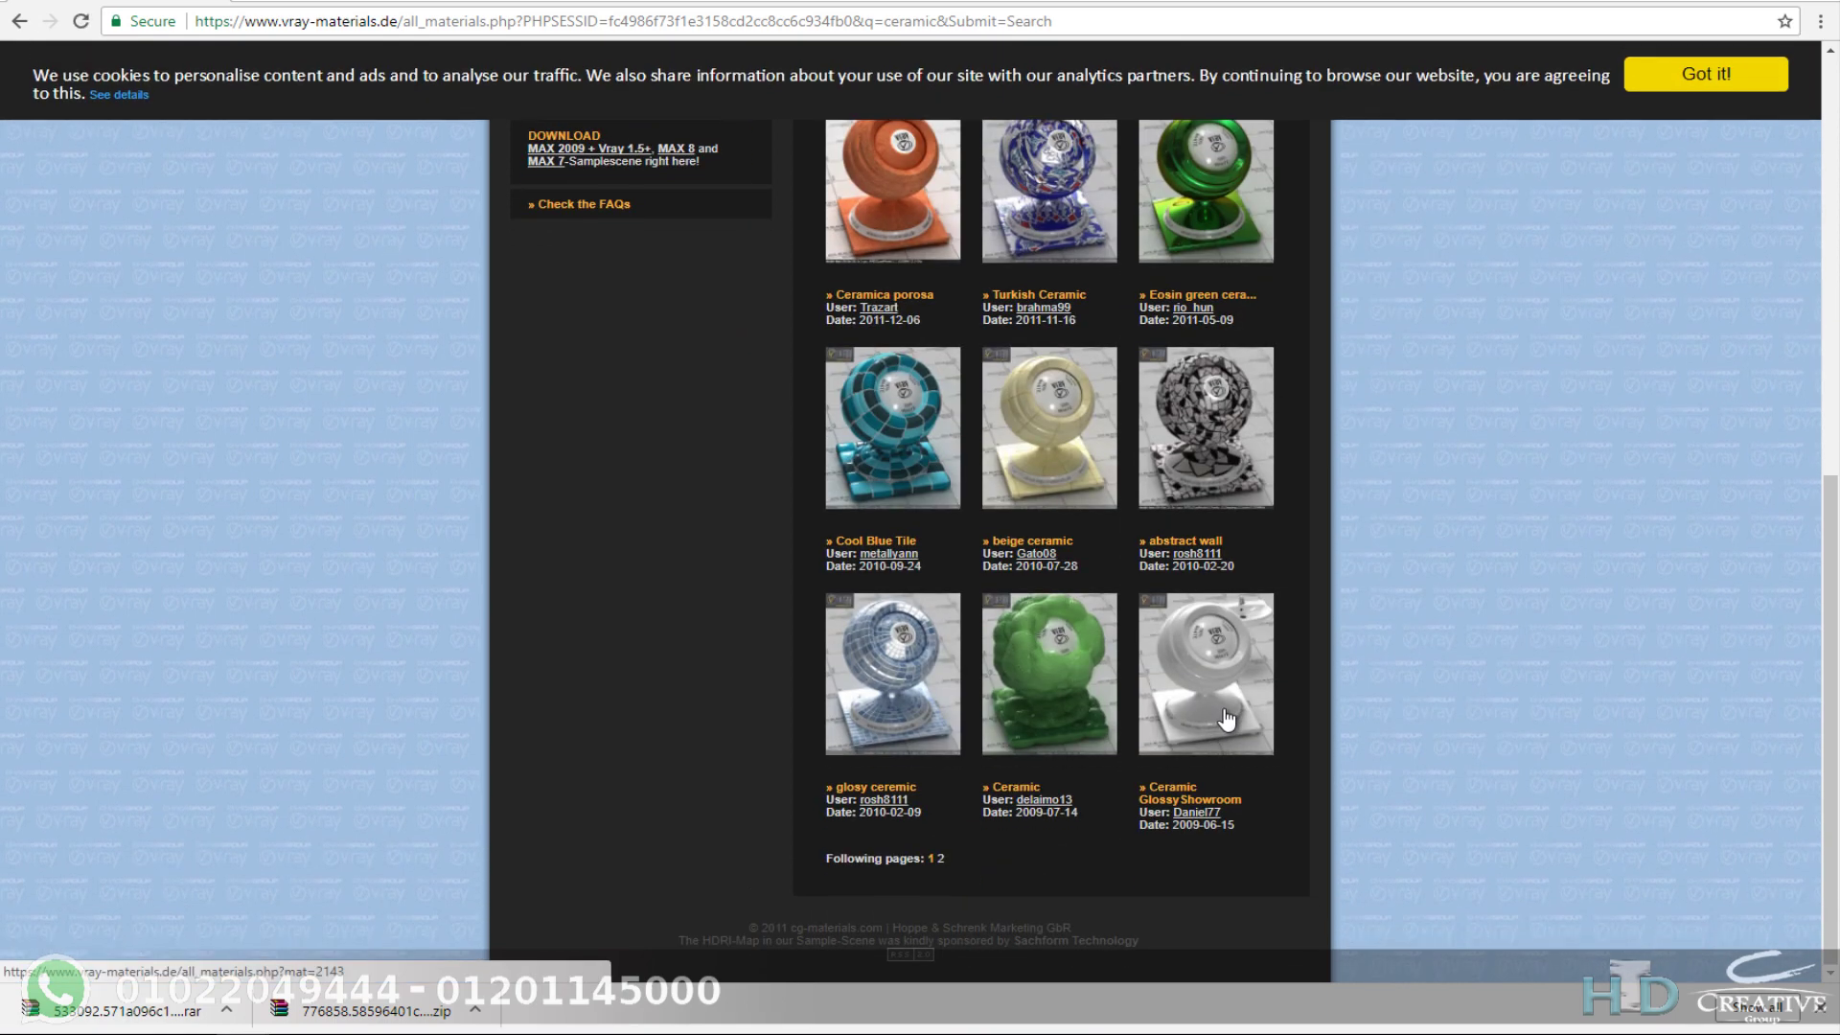
{"action": "scroll", "coordinate": [1047, 686], "scroll_direction": "up", "scroll_amount": 1}
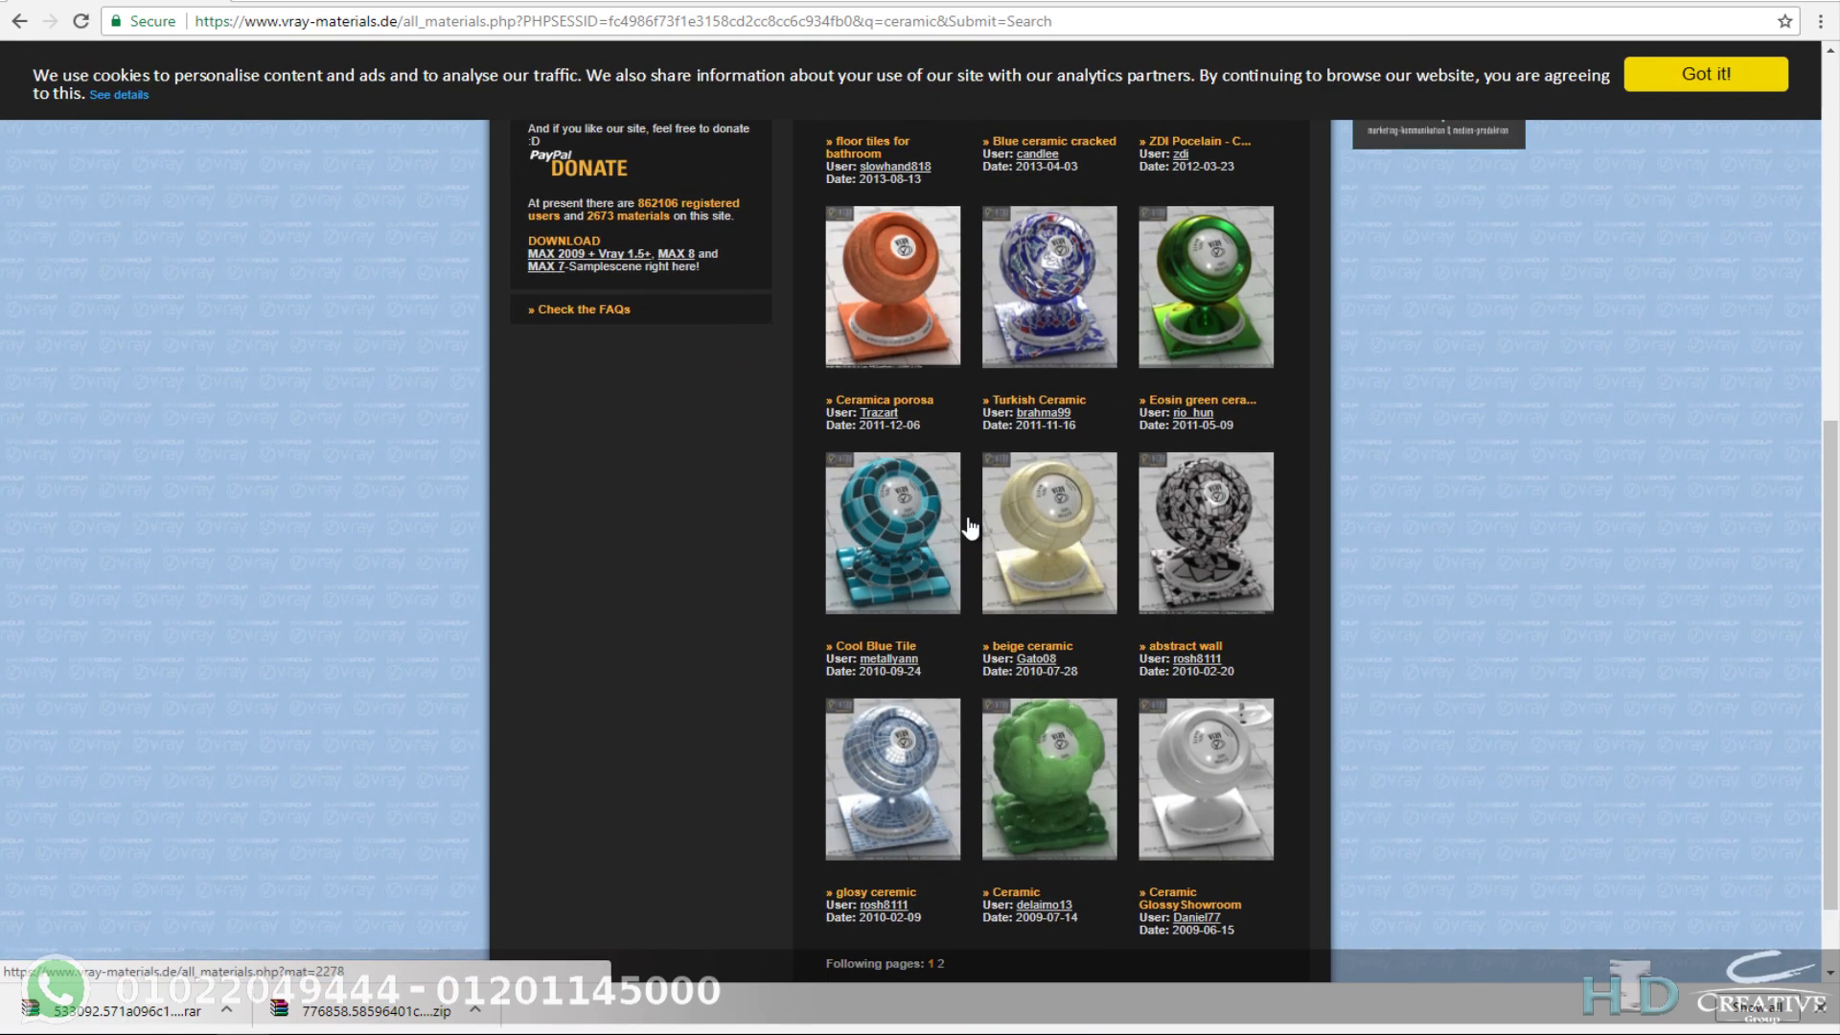
{"action": "scroll", "coordinate": [1006, 575], "scroll_direction": "up", "scroll_amount": 1}
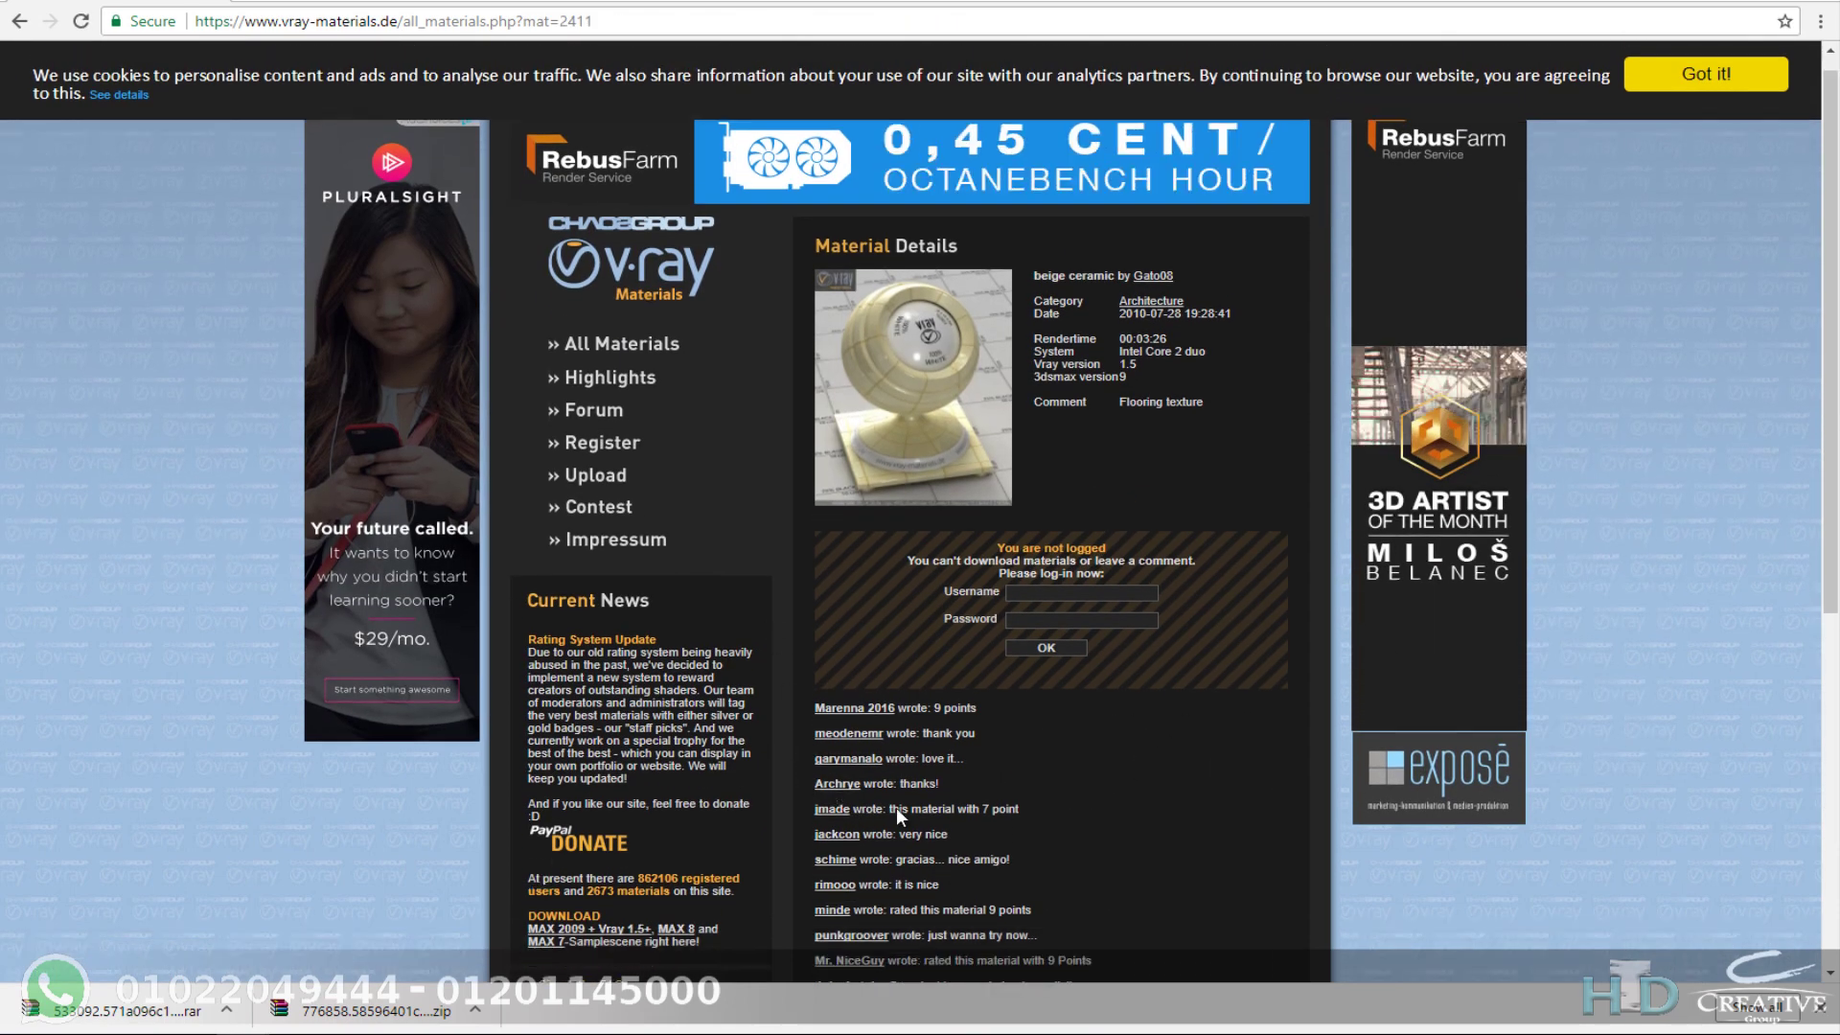
Step: Enter the account username and password in the vray-materials.de login box
{"action": "scroll", "coordinate": [821, 496], "scroll_direction": "down", "scroll_amount": 2}
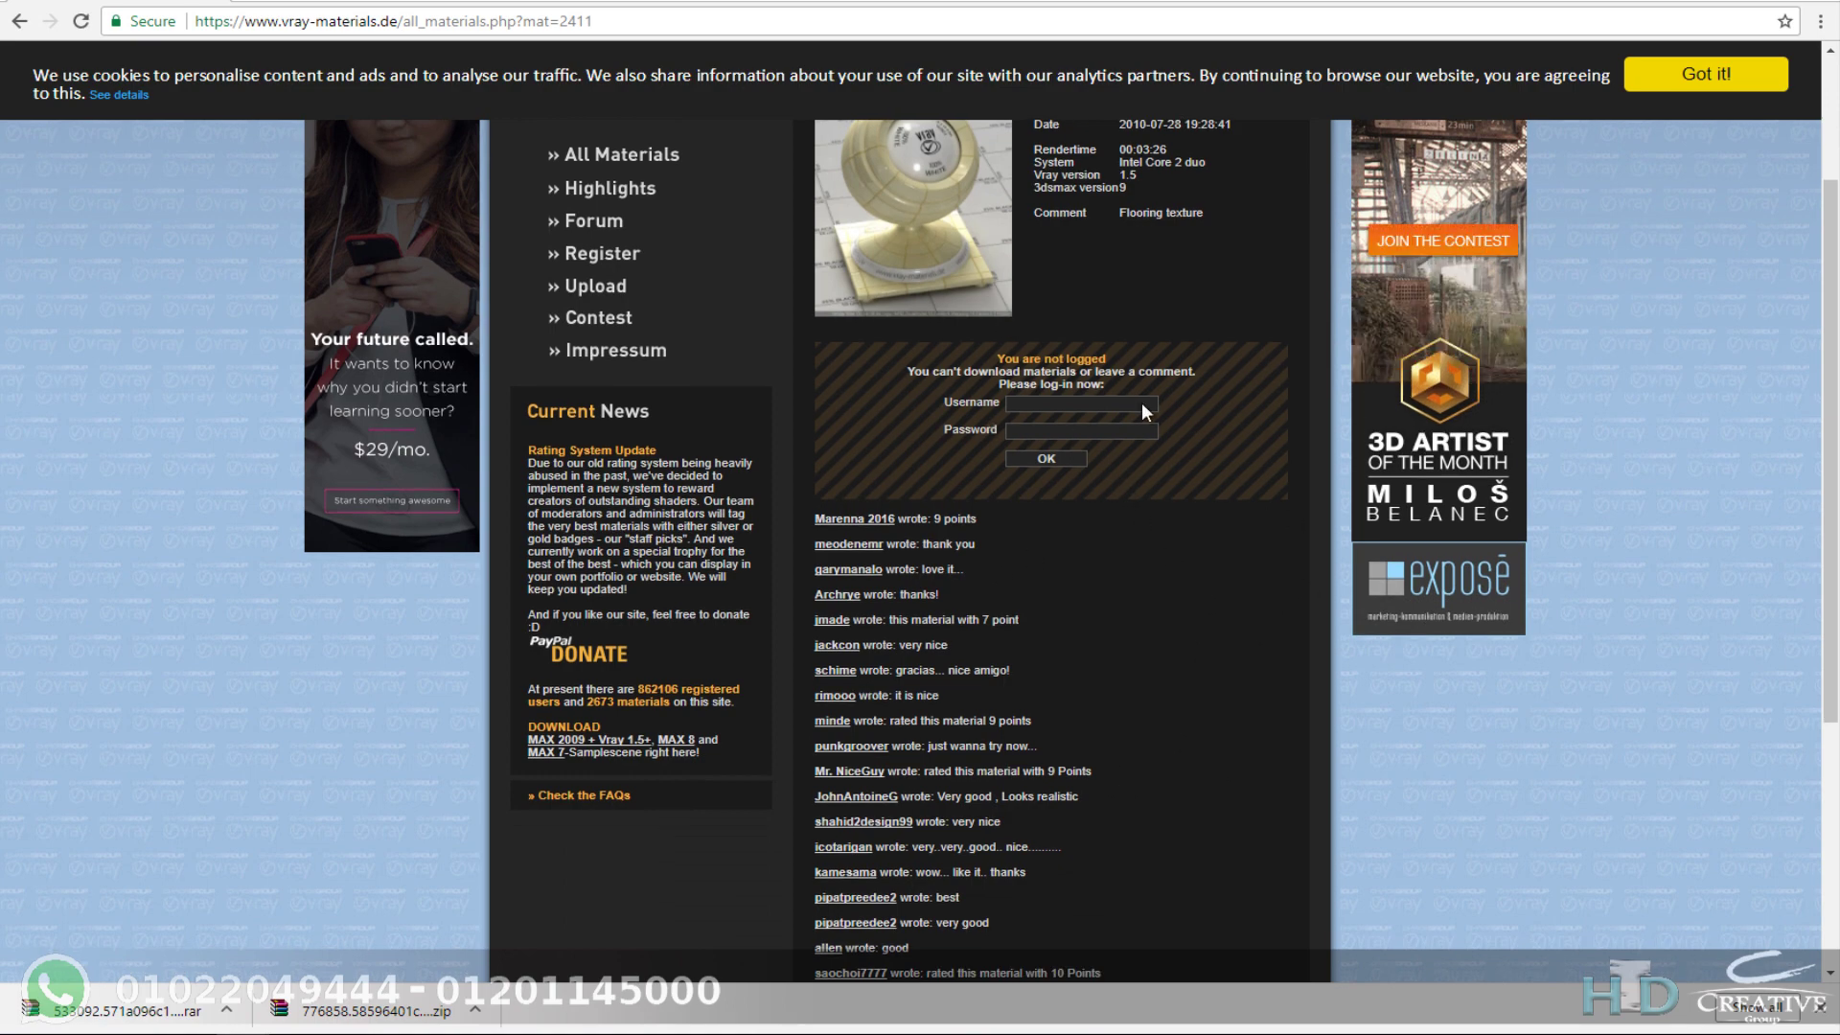
{"action": "scroll", "coordinate": [674, 450], "scroll_direction": "up", "scroll_amount": 2}
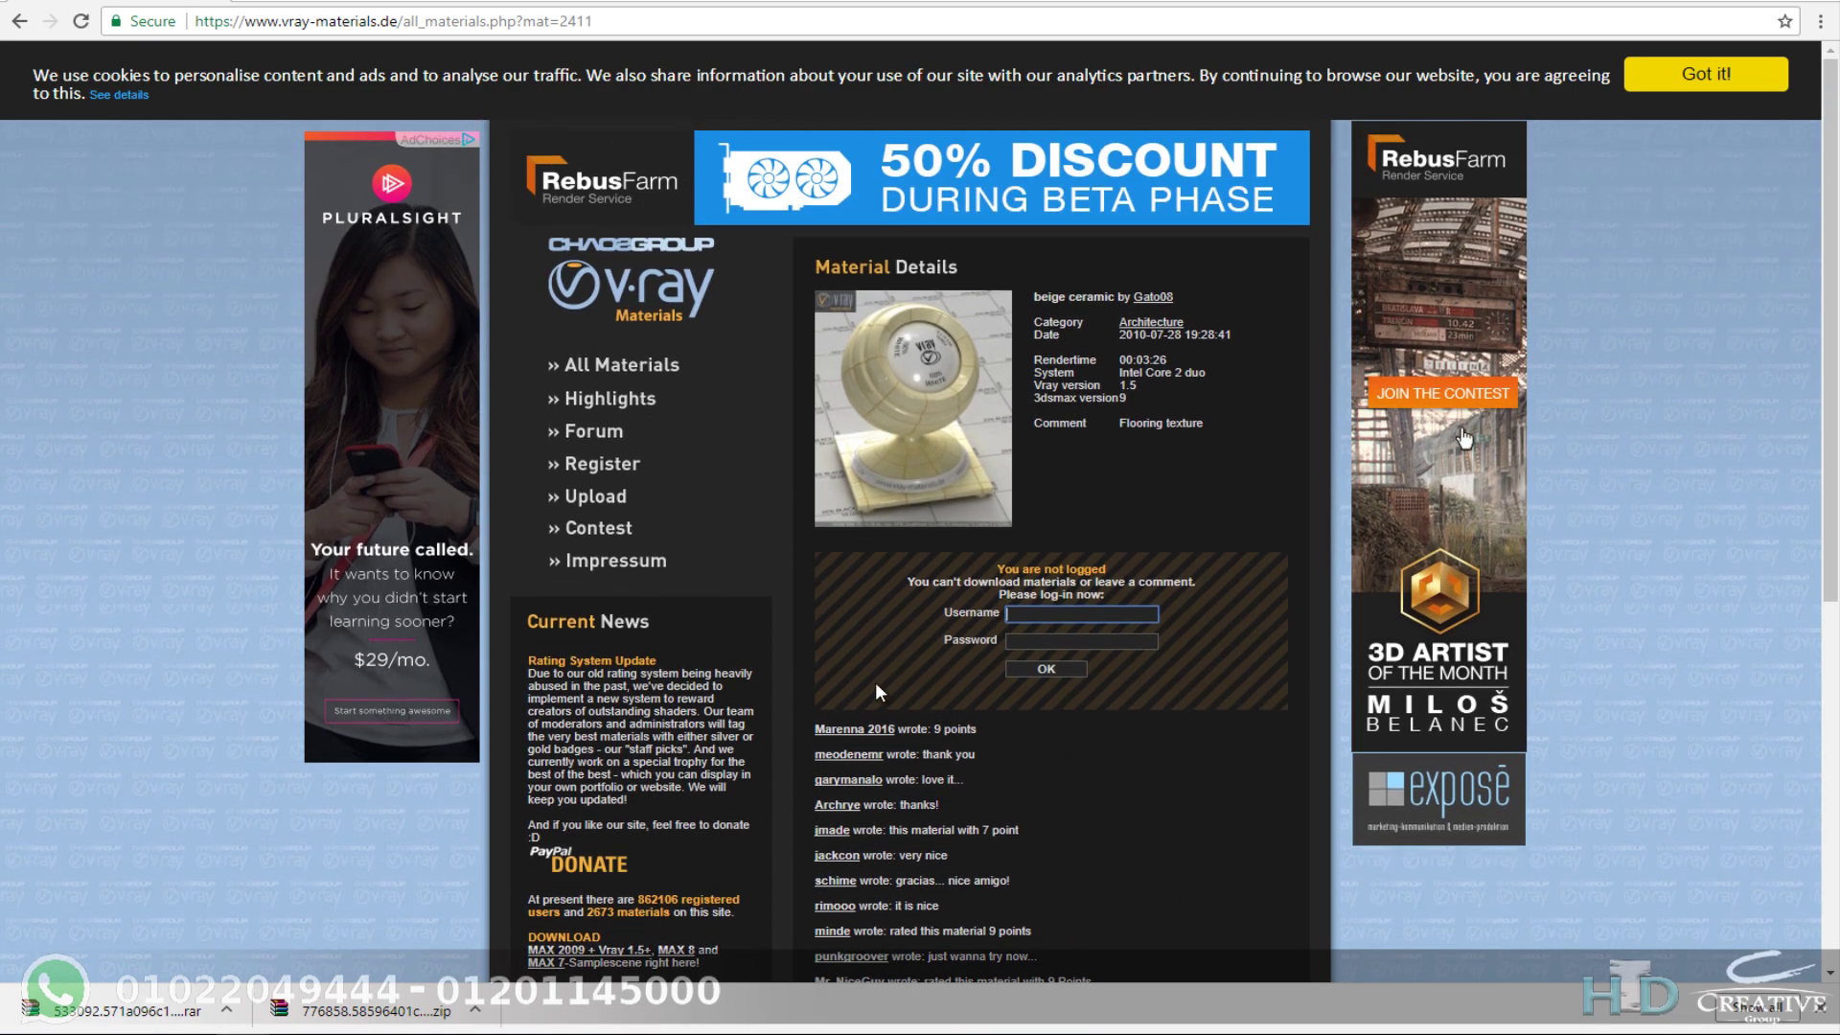
{"action": "type", "text": "onemised"}
{"action": "type", "text": "call"}
{"action": "key", "text": "Tab"}
{"action": "type", "text": "*****"}
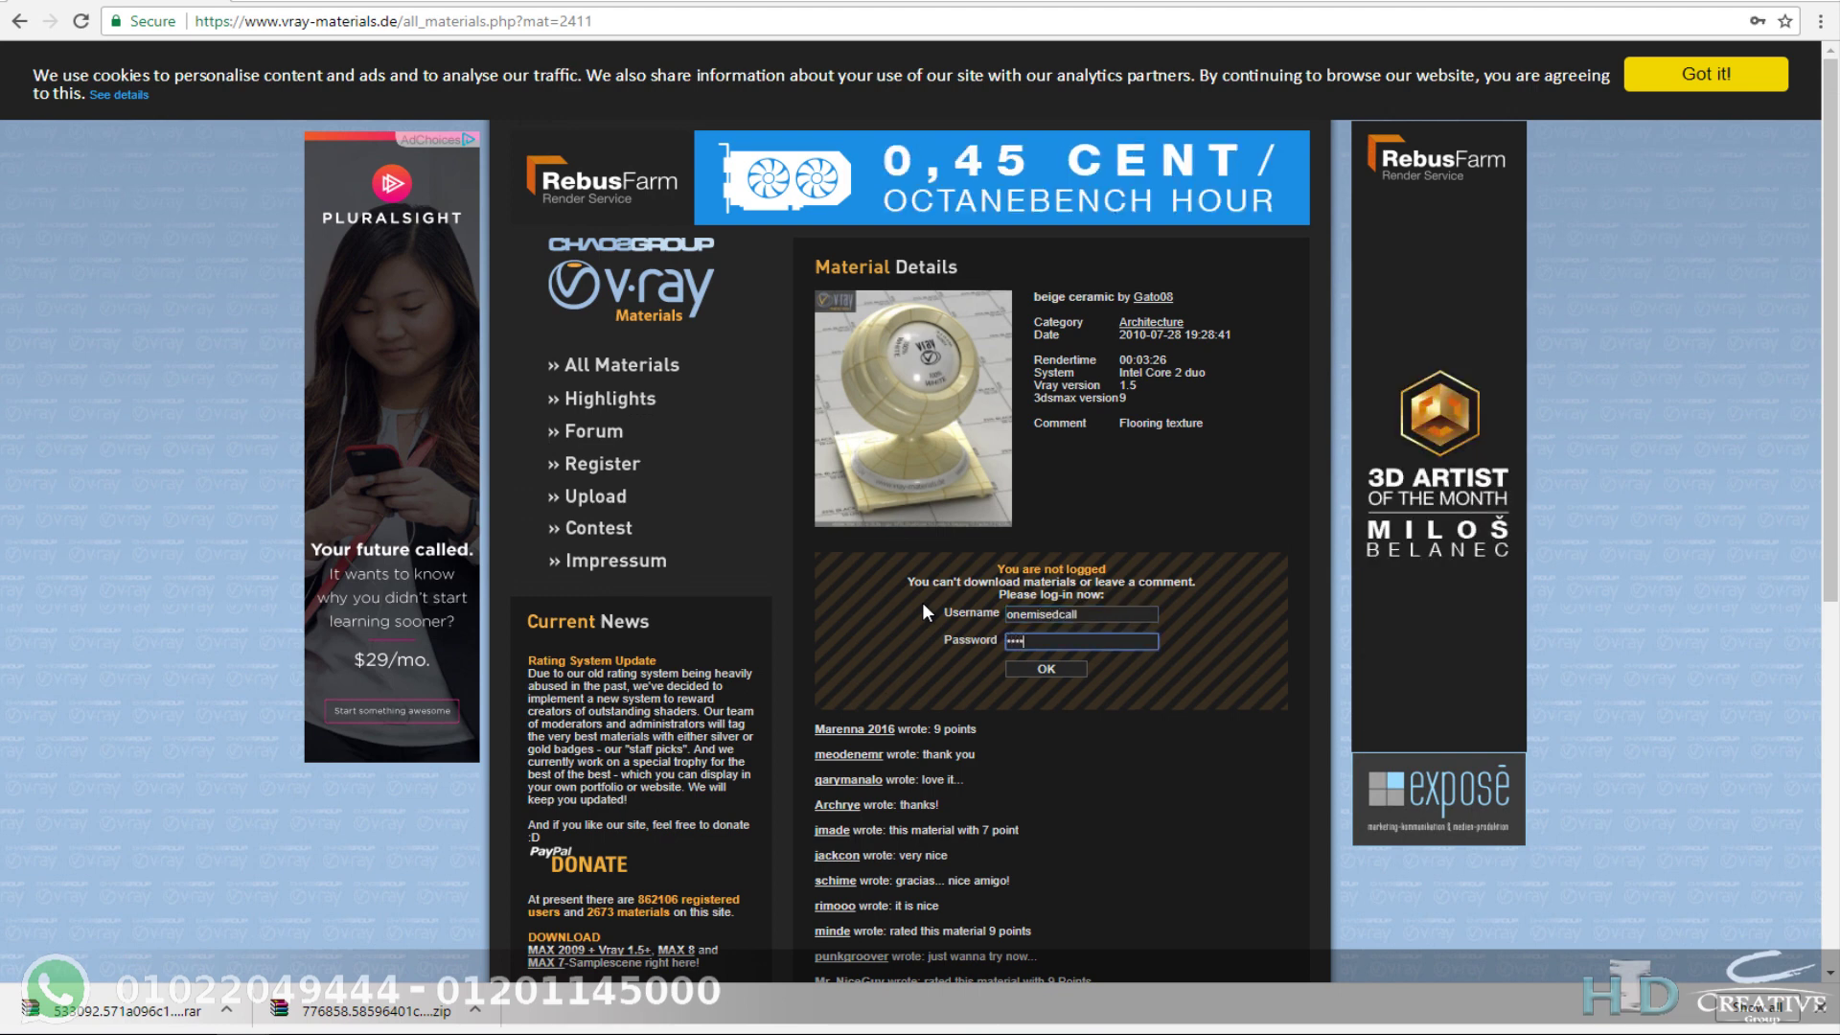
{"action": "type", "text": "*****"}
{"action": "key", "text": "BackSpace"}
{"action": "key", "text": "BackSpace"}
{"action": "key", "text": "BackSpace"}
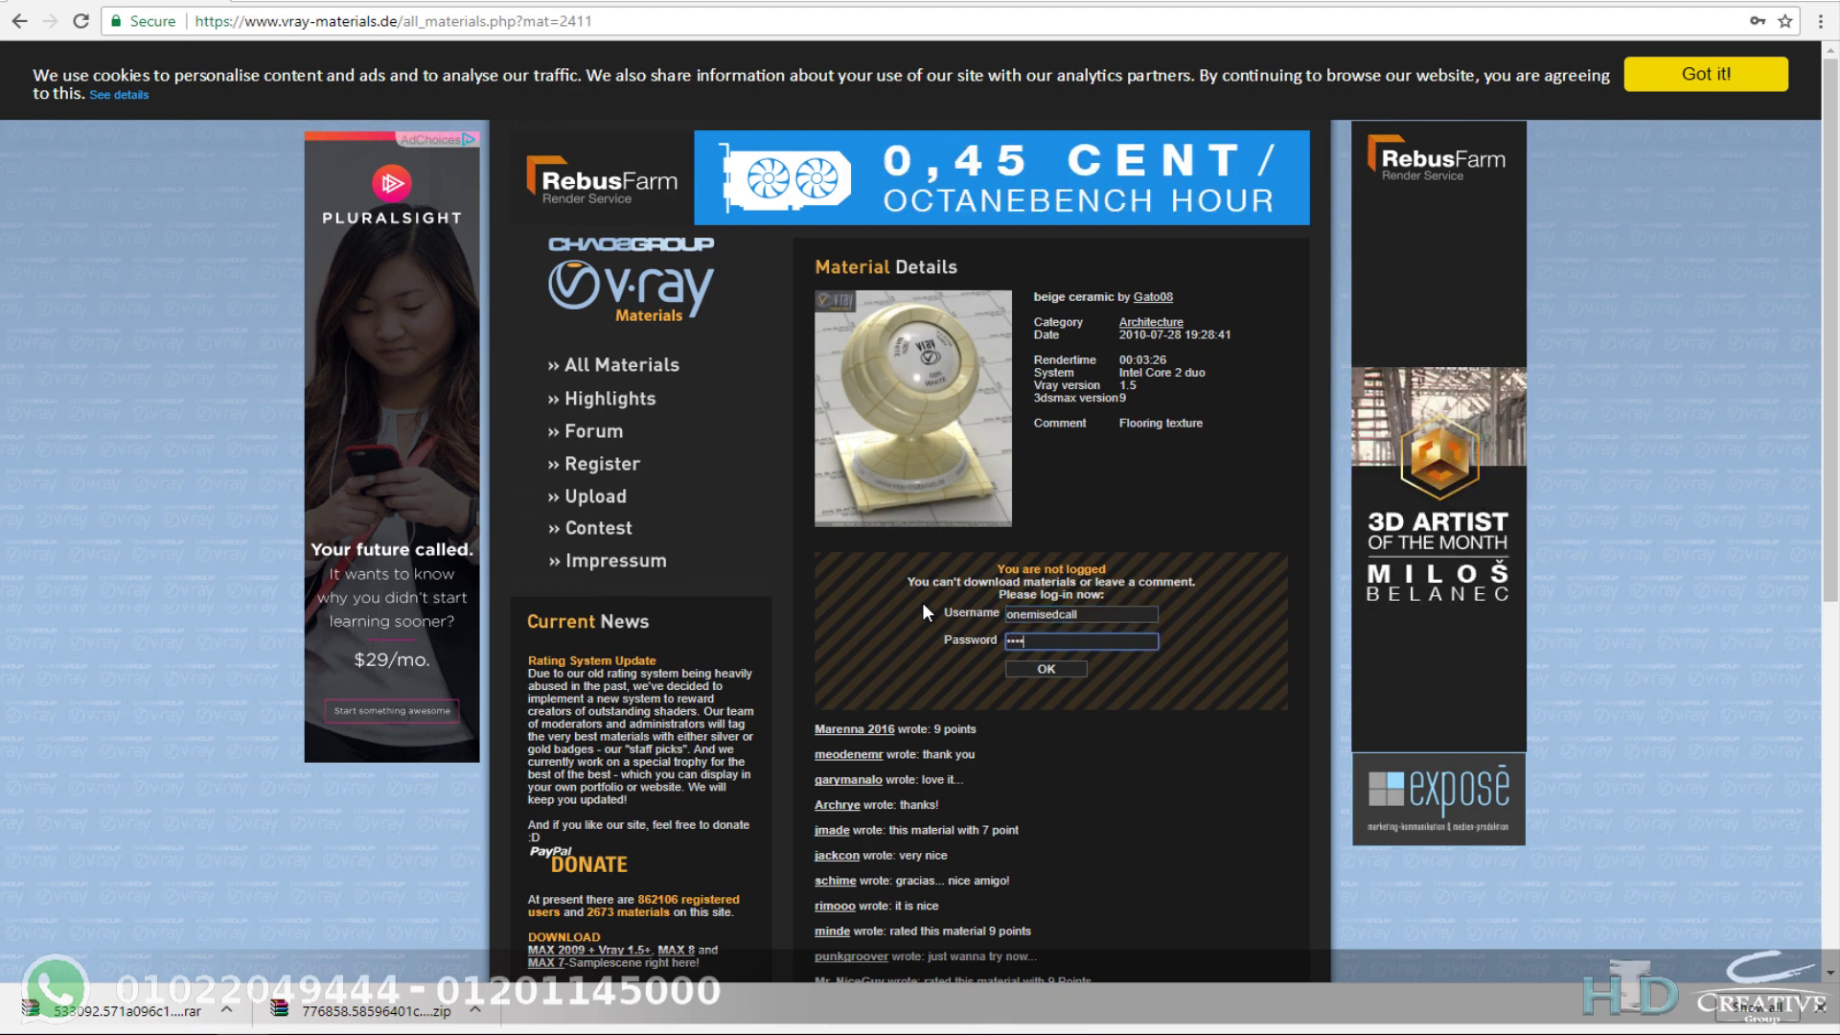
{"action": "type", "text": "********"}
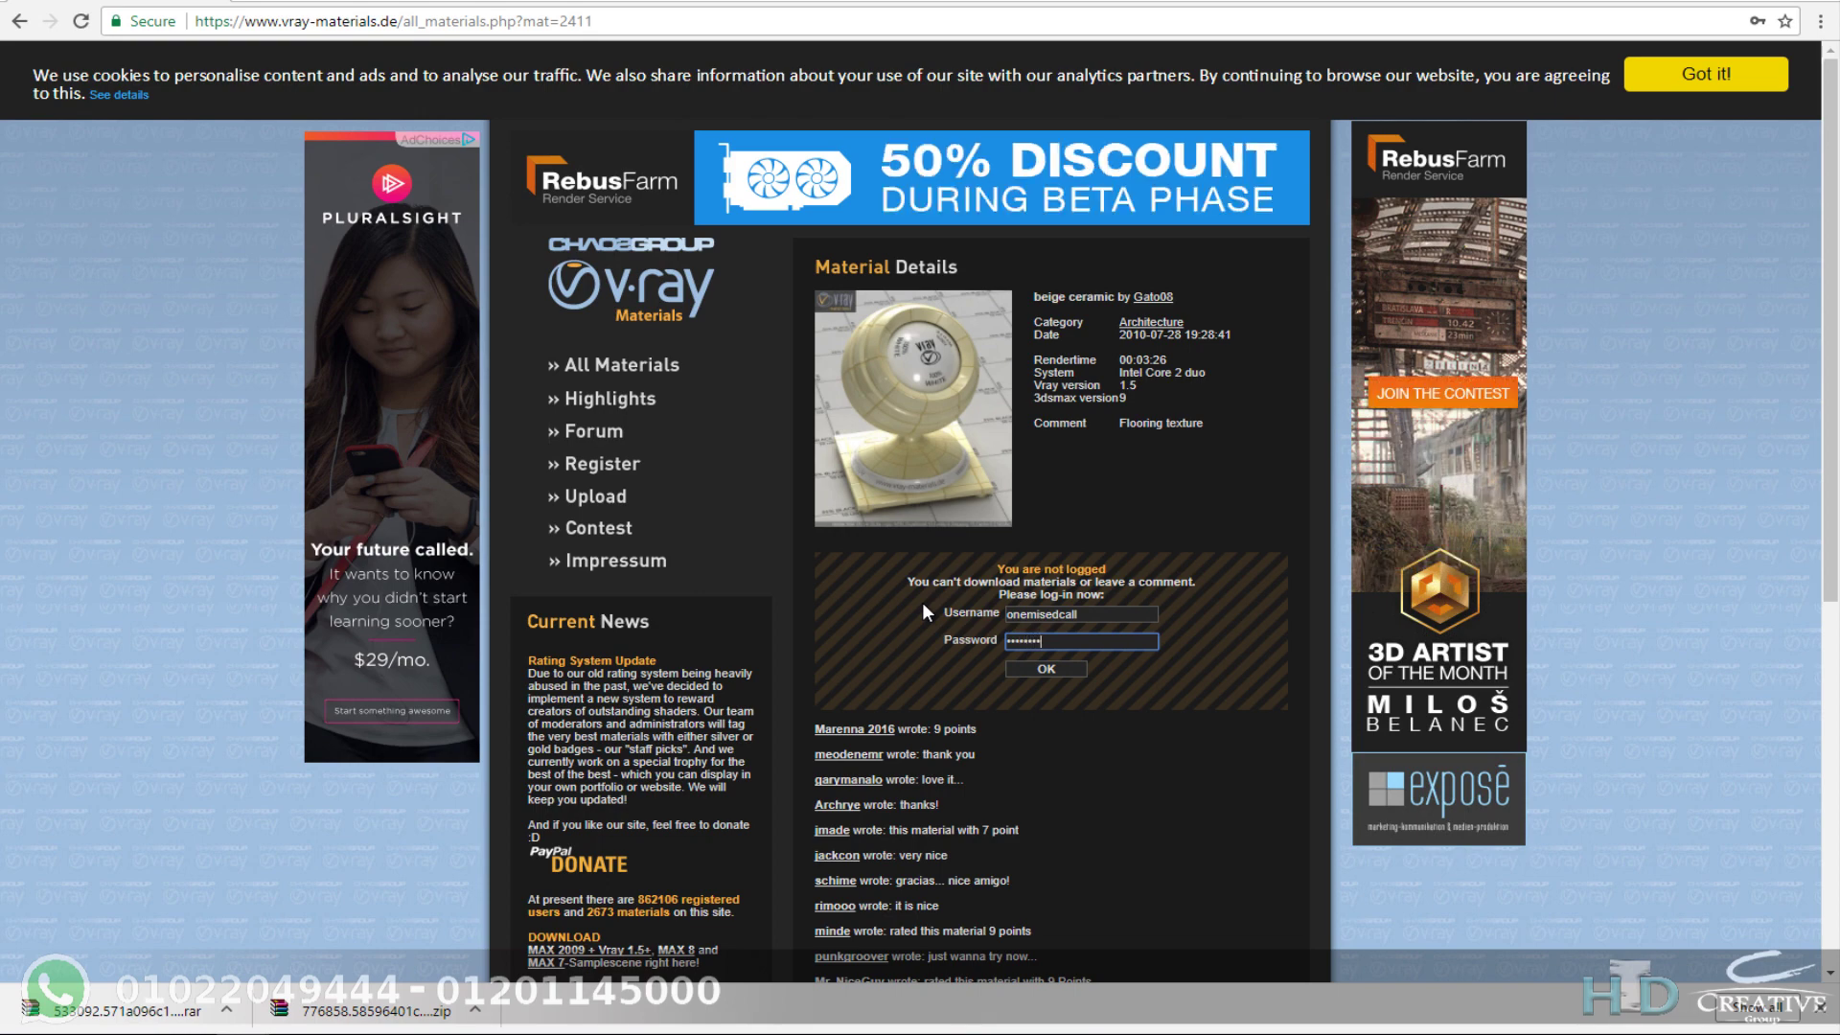
{"action": "type", "text": "**"}
Step: Log in and download the 1497 KB beige ceramic material zip
{"action": "key", "text": "Return"}
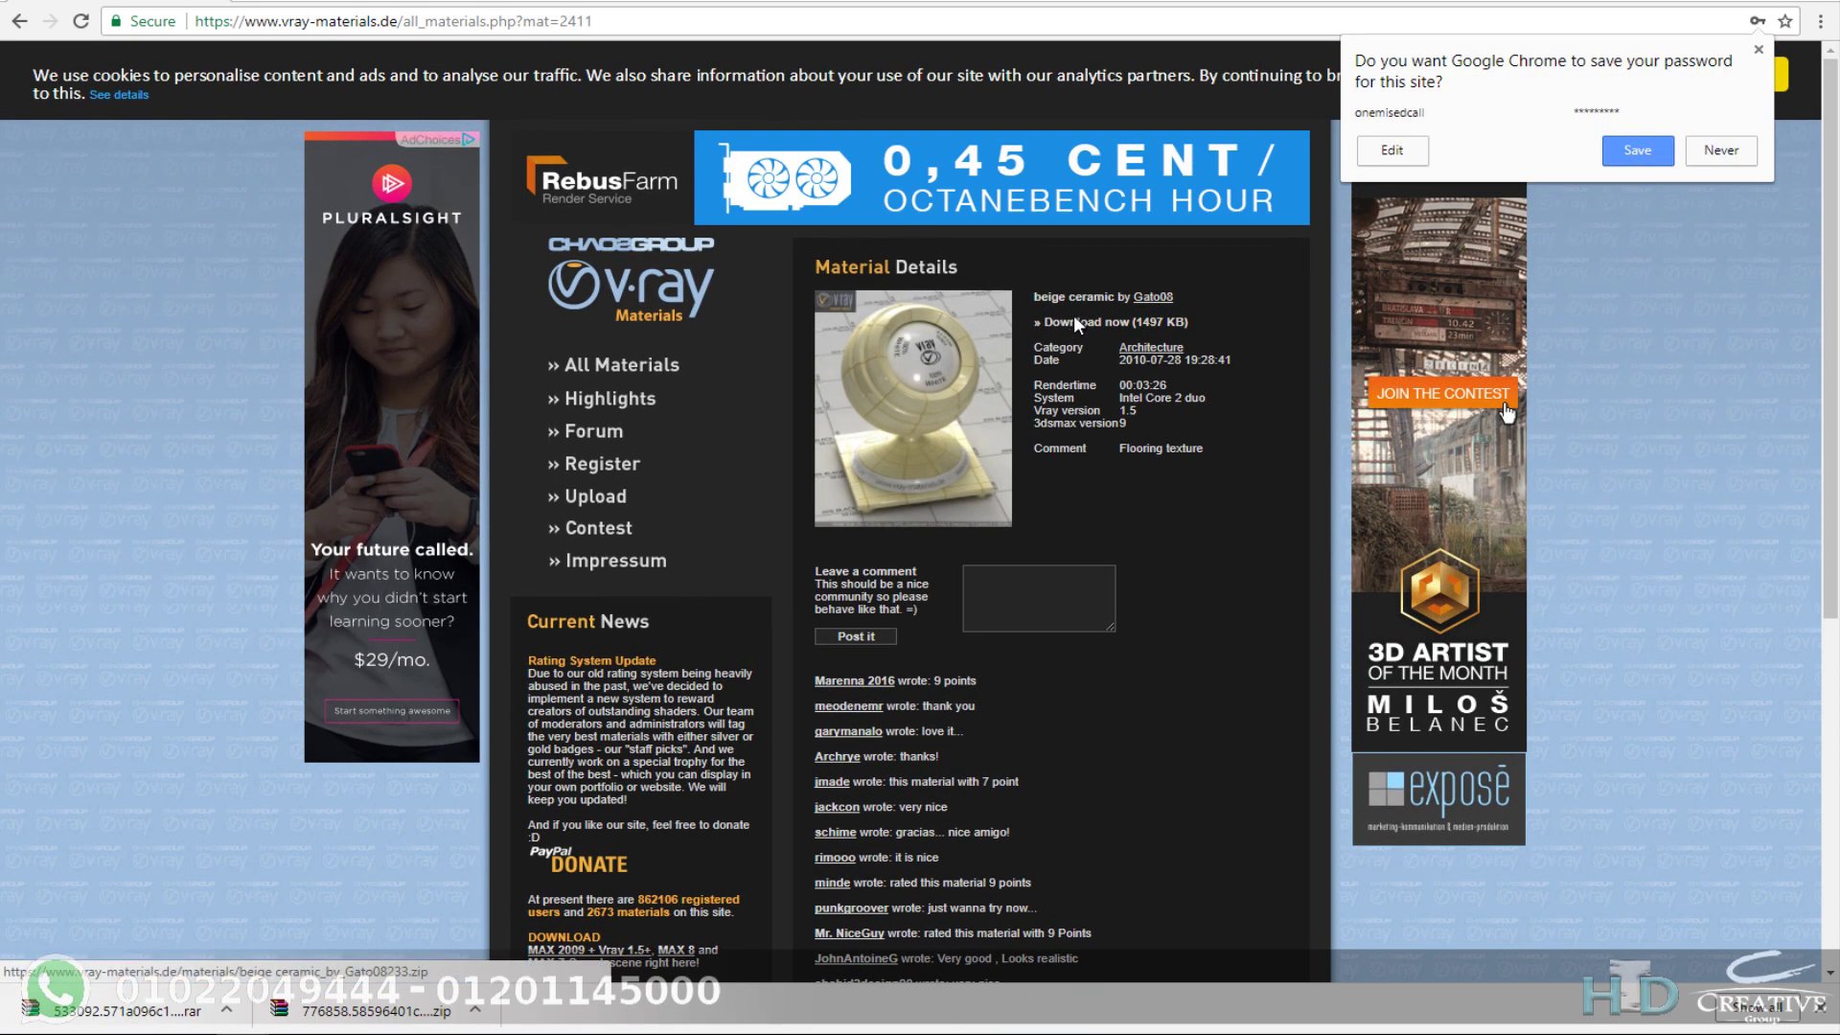
{"action": "left_click", "coordinate": [1074, 322]}
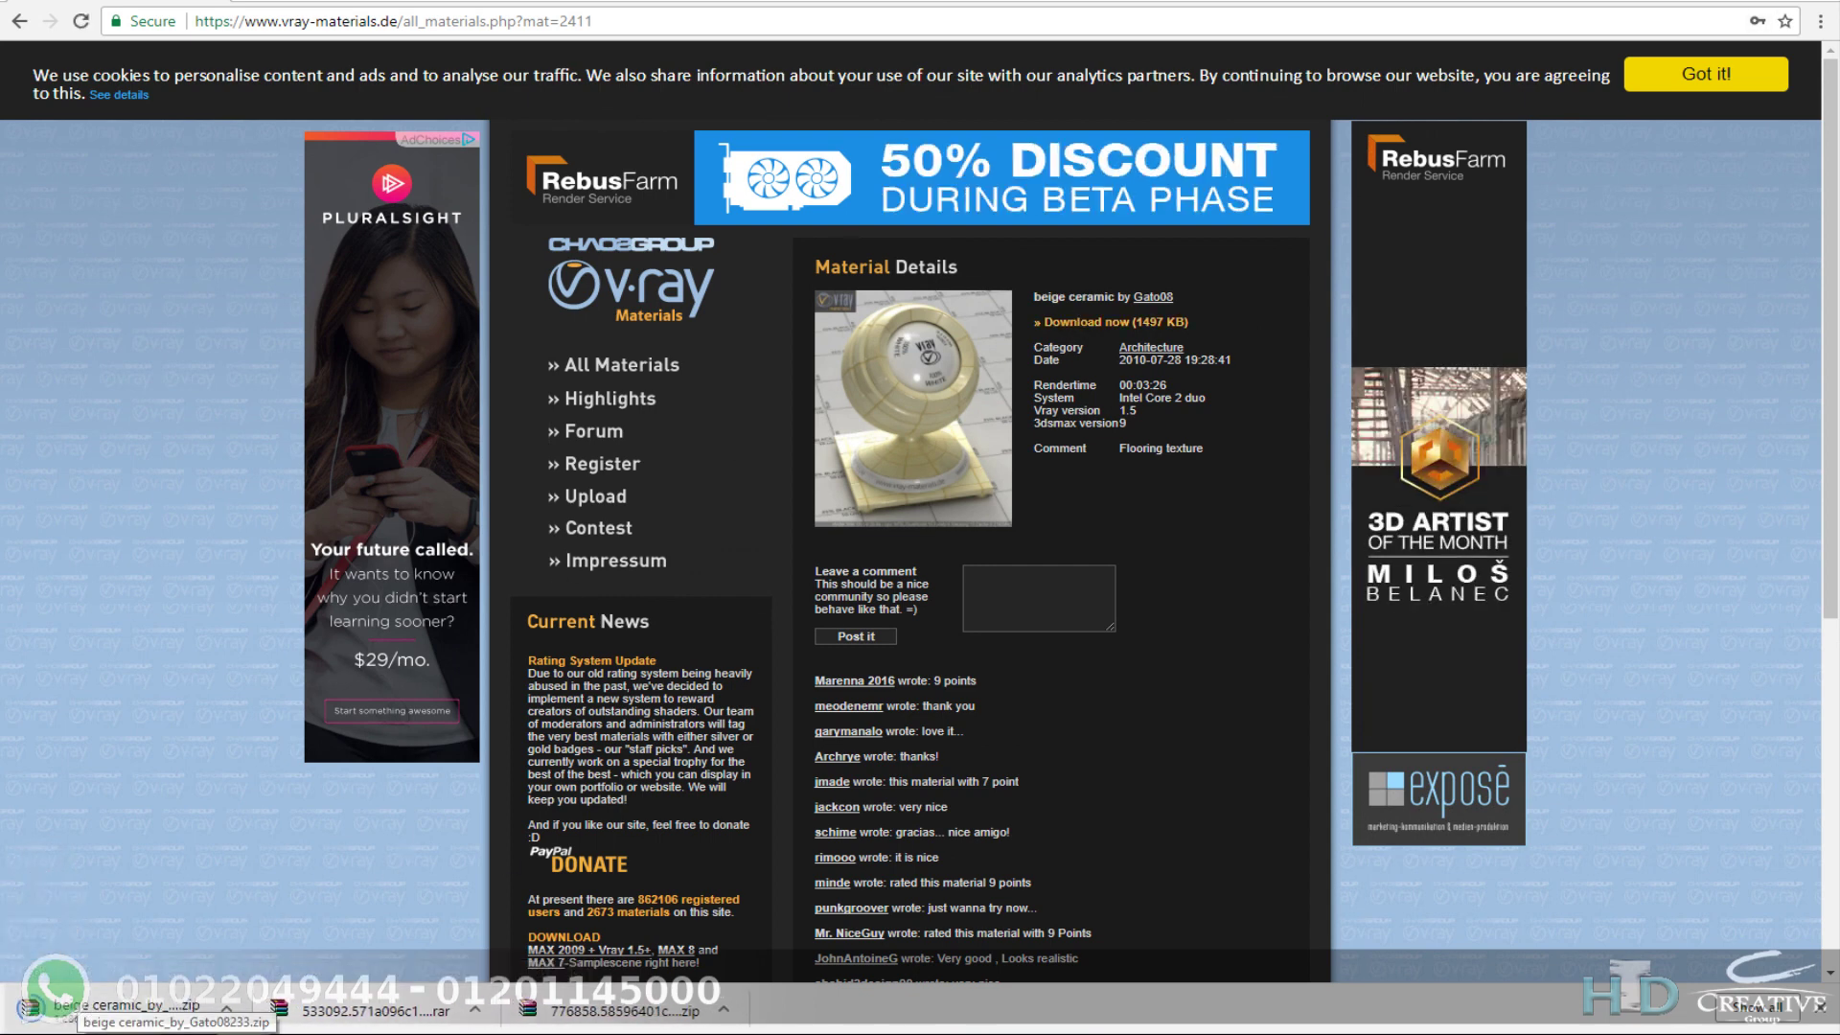
{"action": "left_click", "coordinate": [227, 1009]}
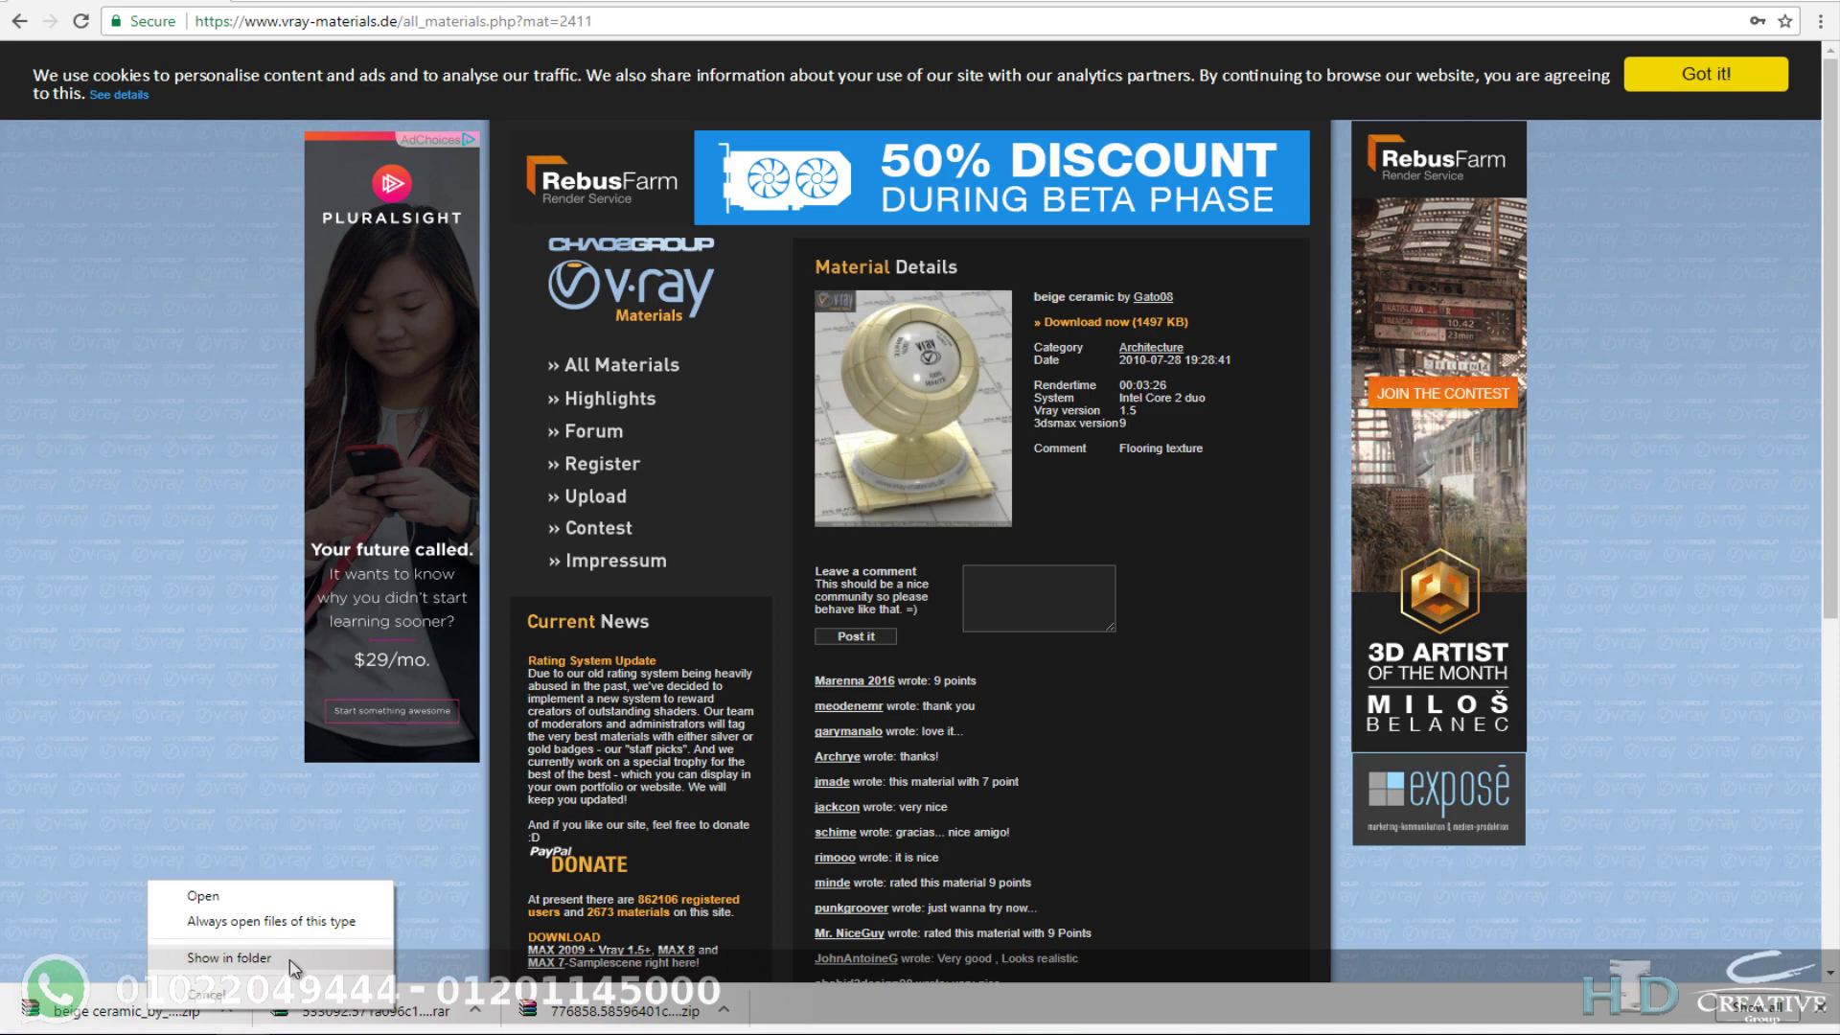
Step: Extract the downloaded beige ceramic zip into its own folder
{"action": "left_click", "coordinate": [280, 961]}
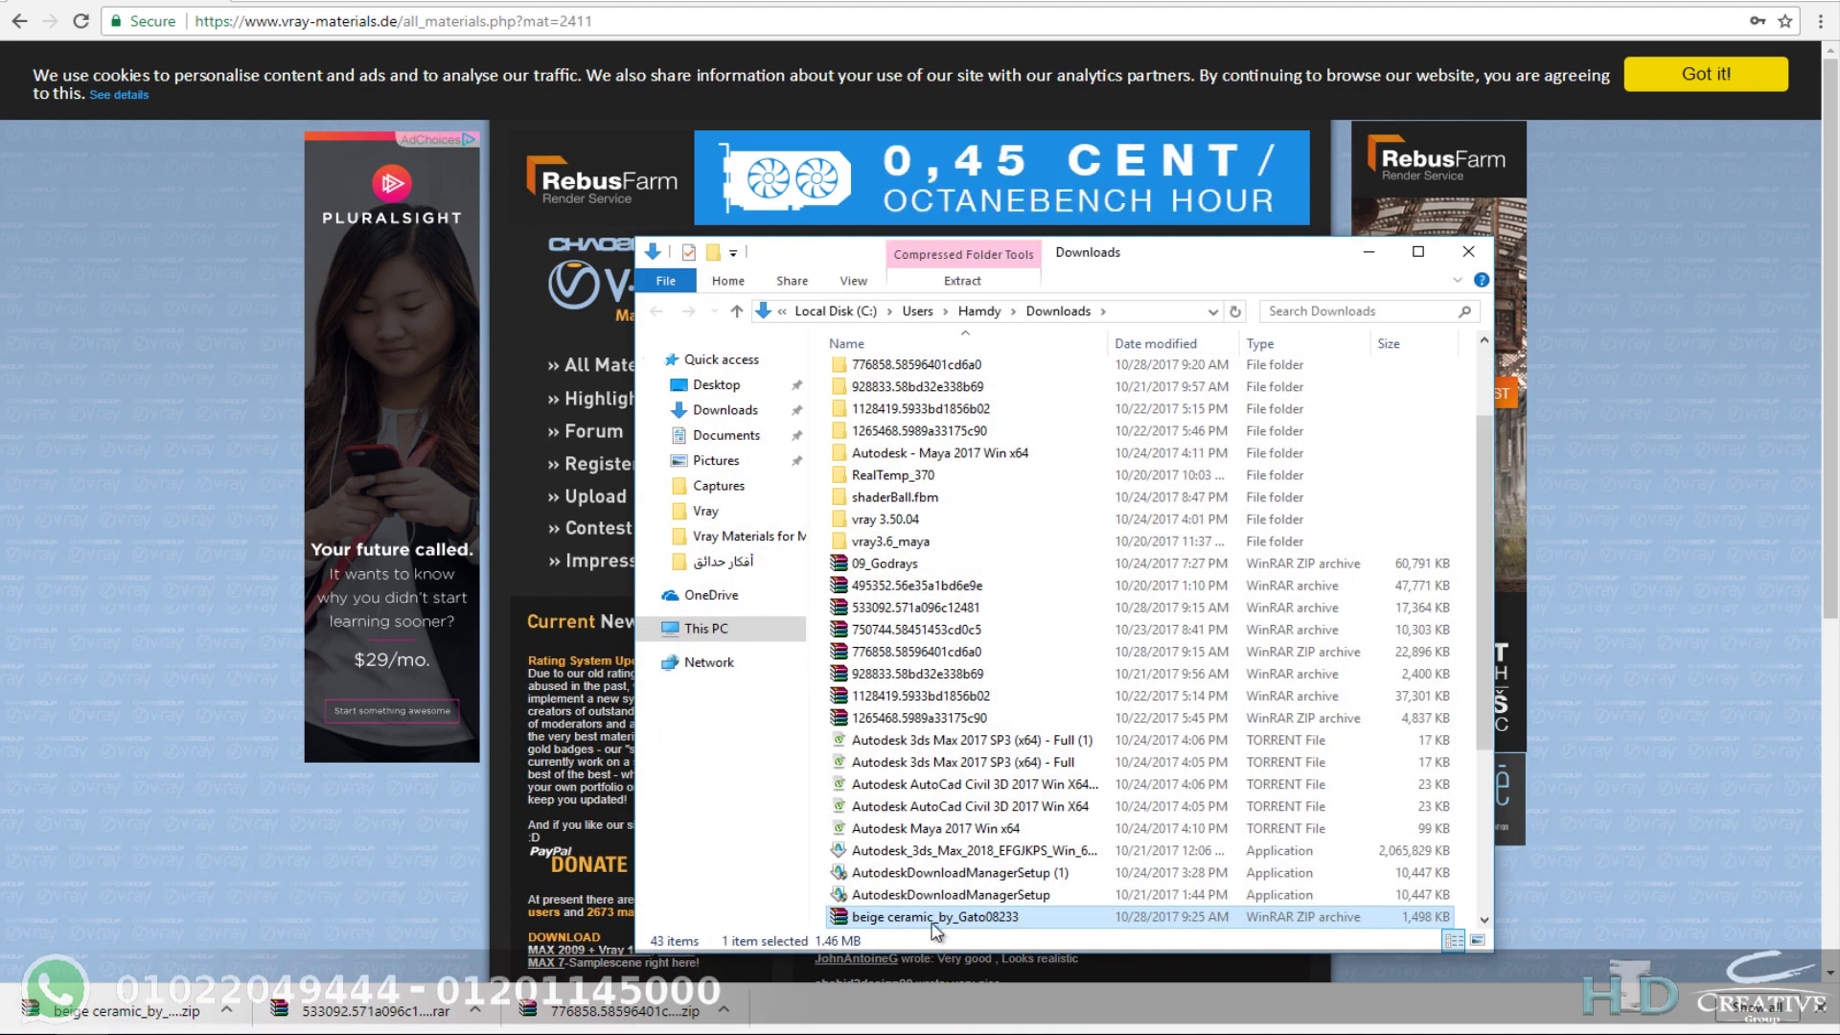
{"action": "right_click", "coordinate": [934, 920]}
{"action": "left_click", "coordinate": [1102, 615]}
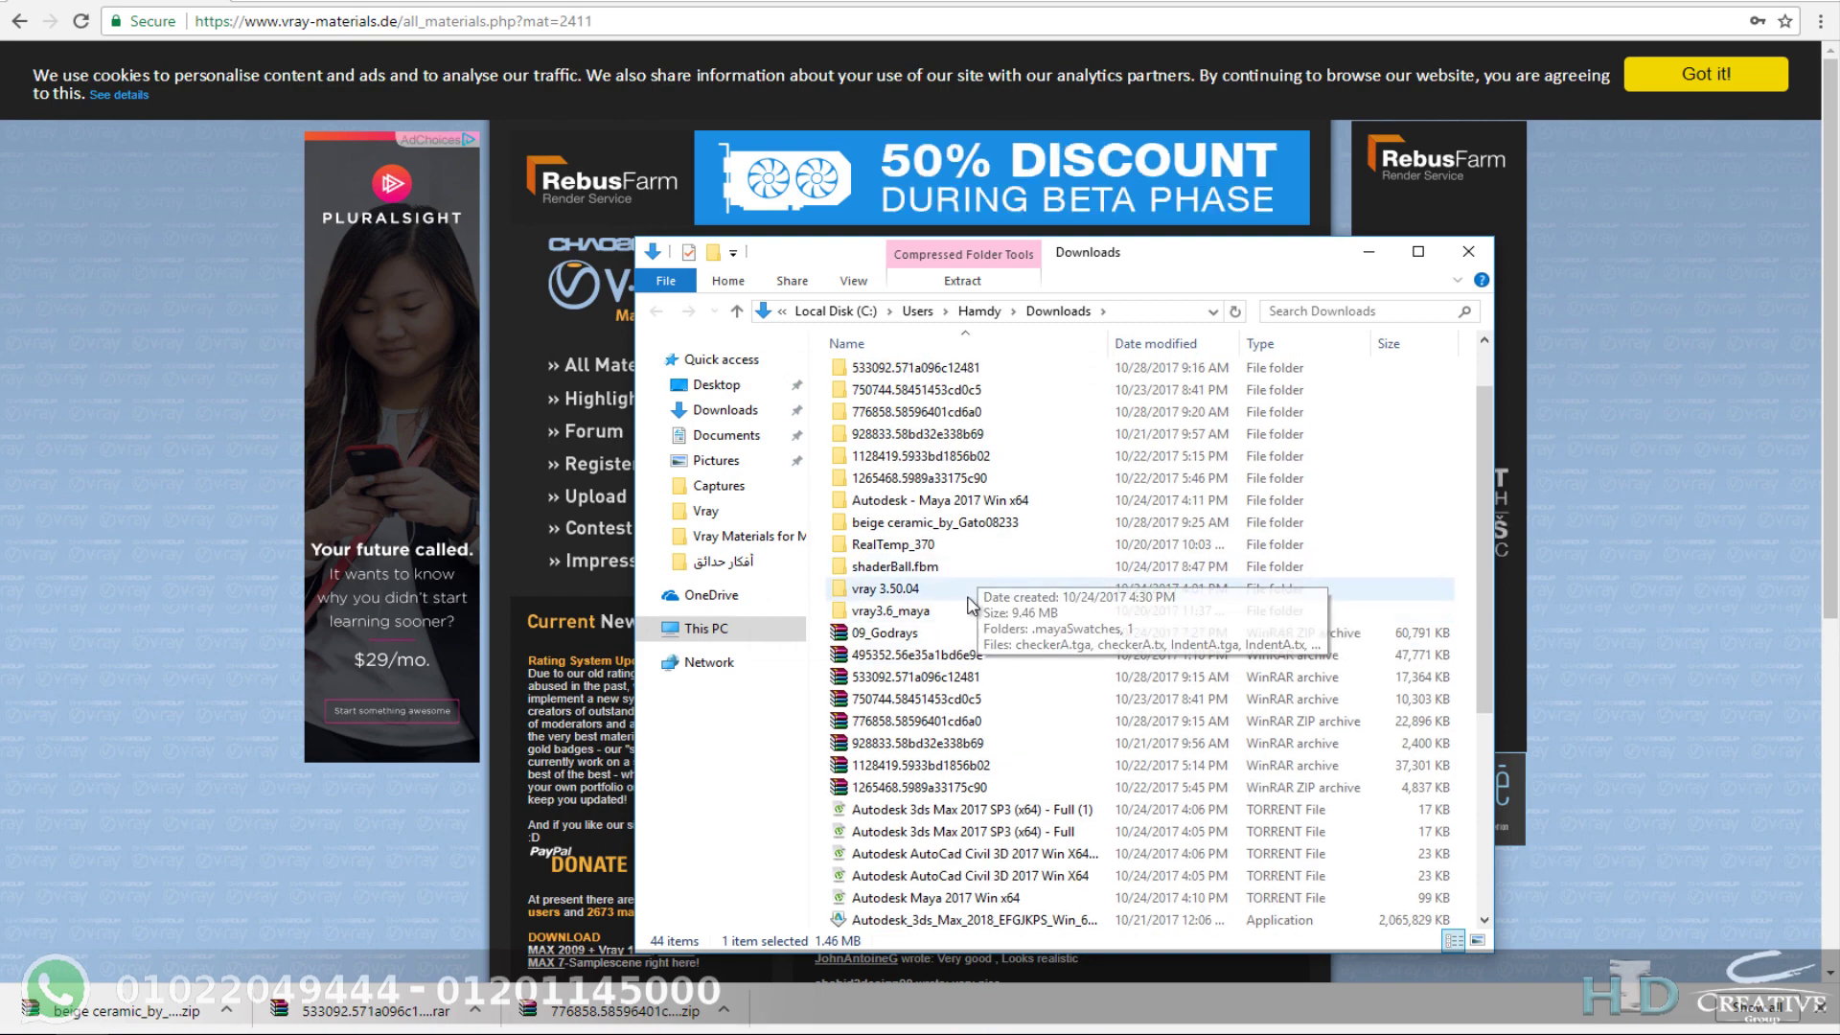
Step: Open the Ceramica Beige folder and copy its path from the address bar
{"action": "double_click", "coordinate": [925, 525]}
{"action": "double_click", "coordinate": [900, 376]}
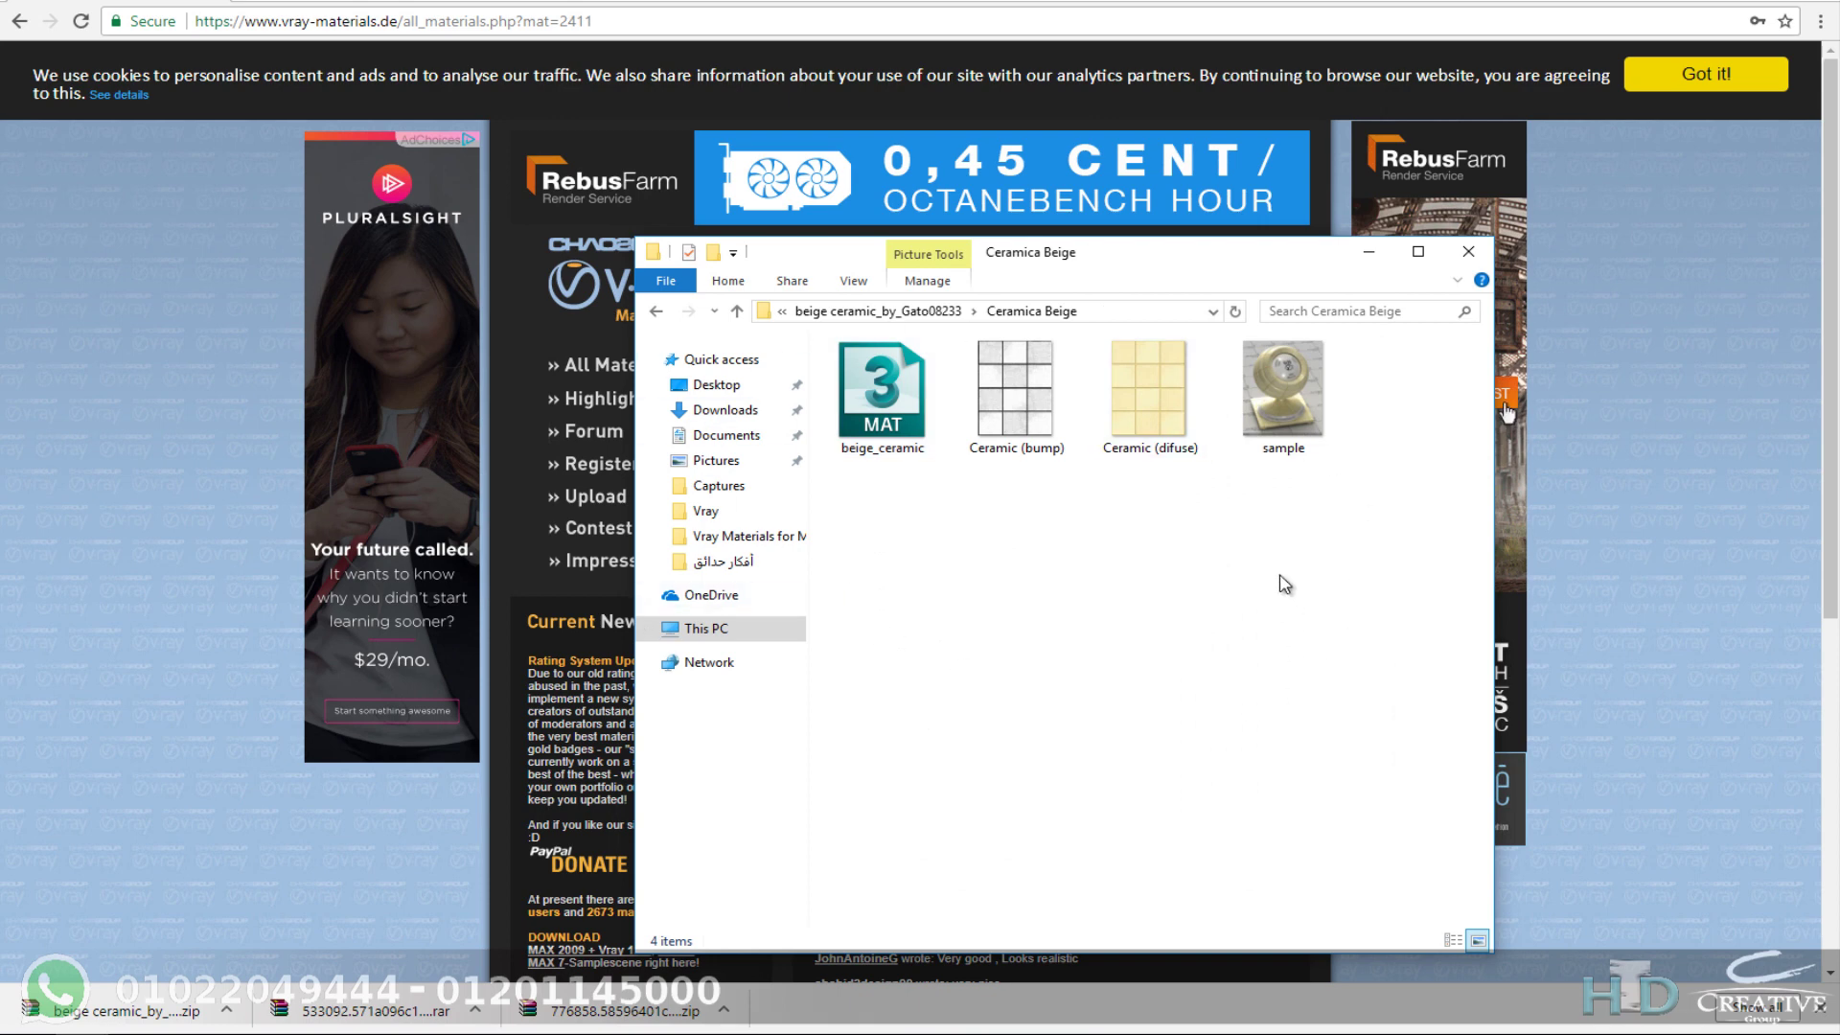
{"action": "left_click", "coordinate": [1090, 314]}
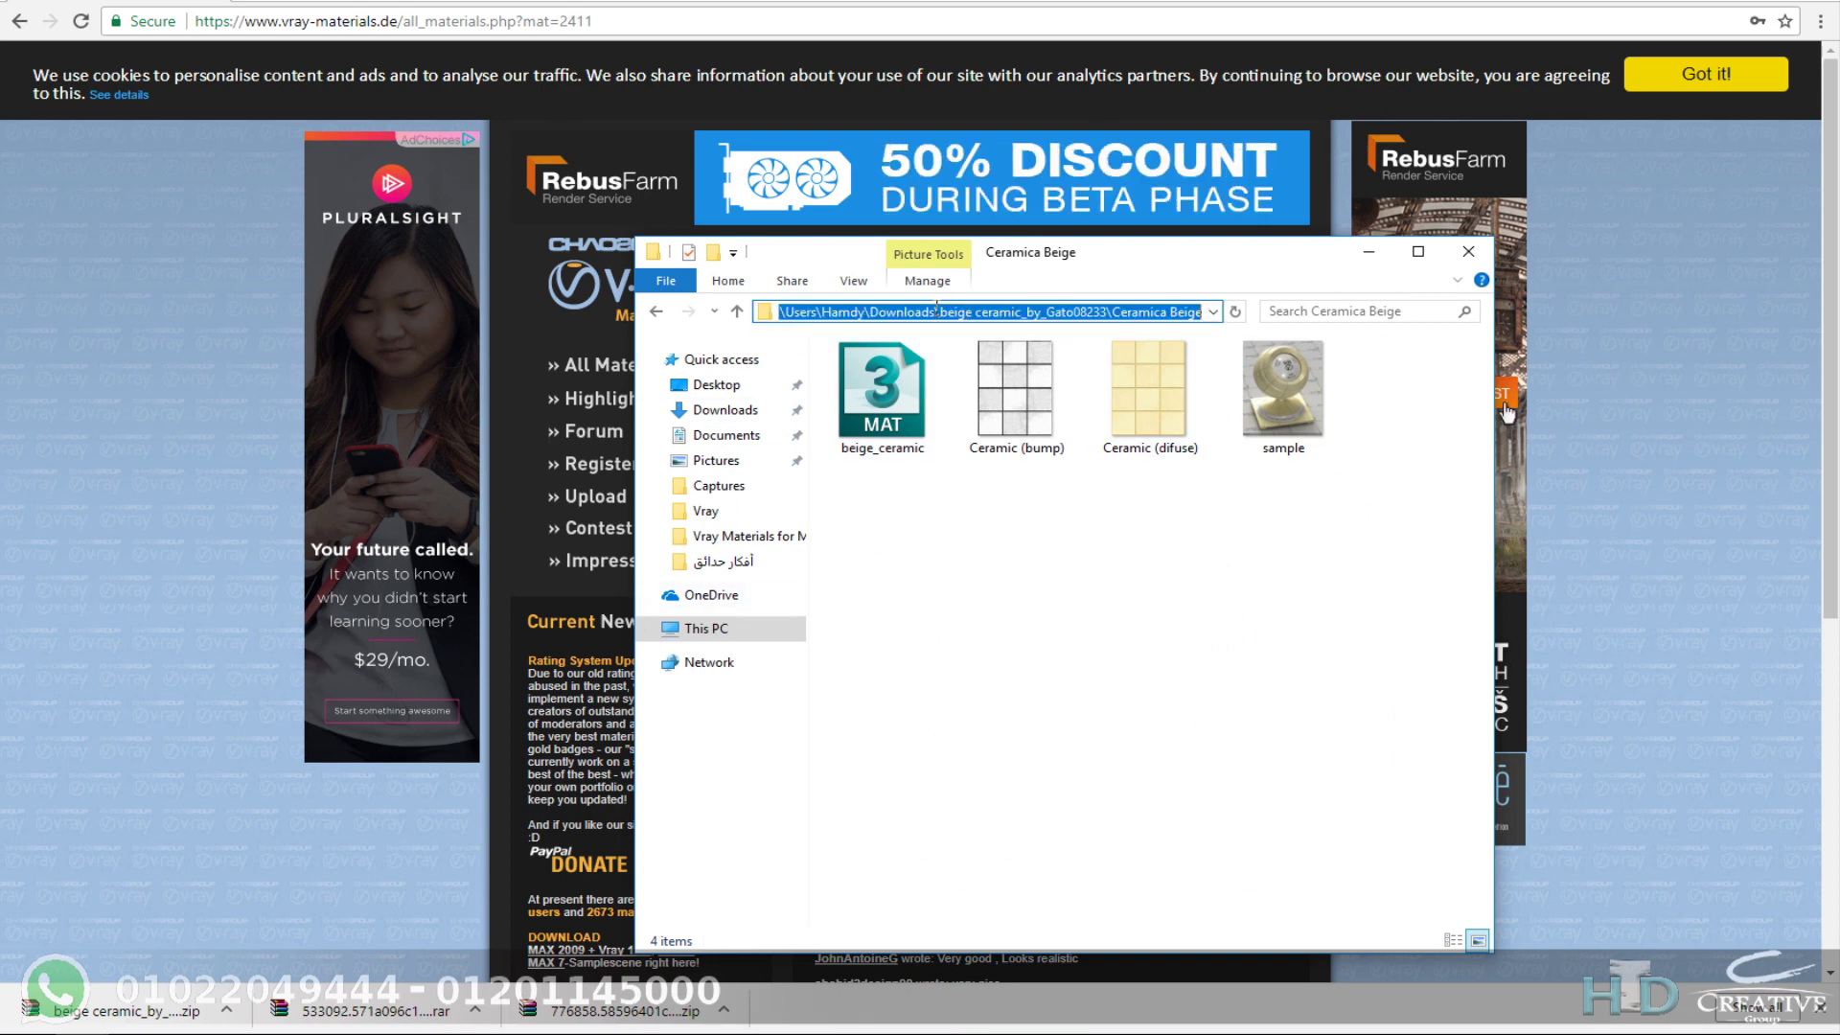
{"action": "right_click", "coordinate": [936, 311]}
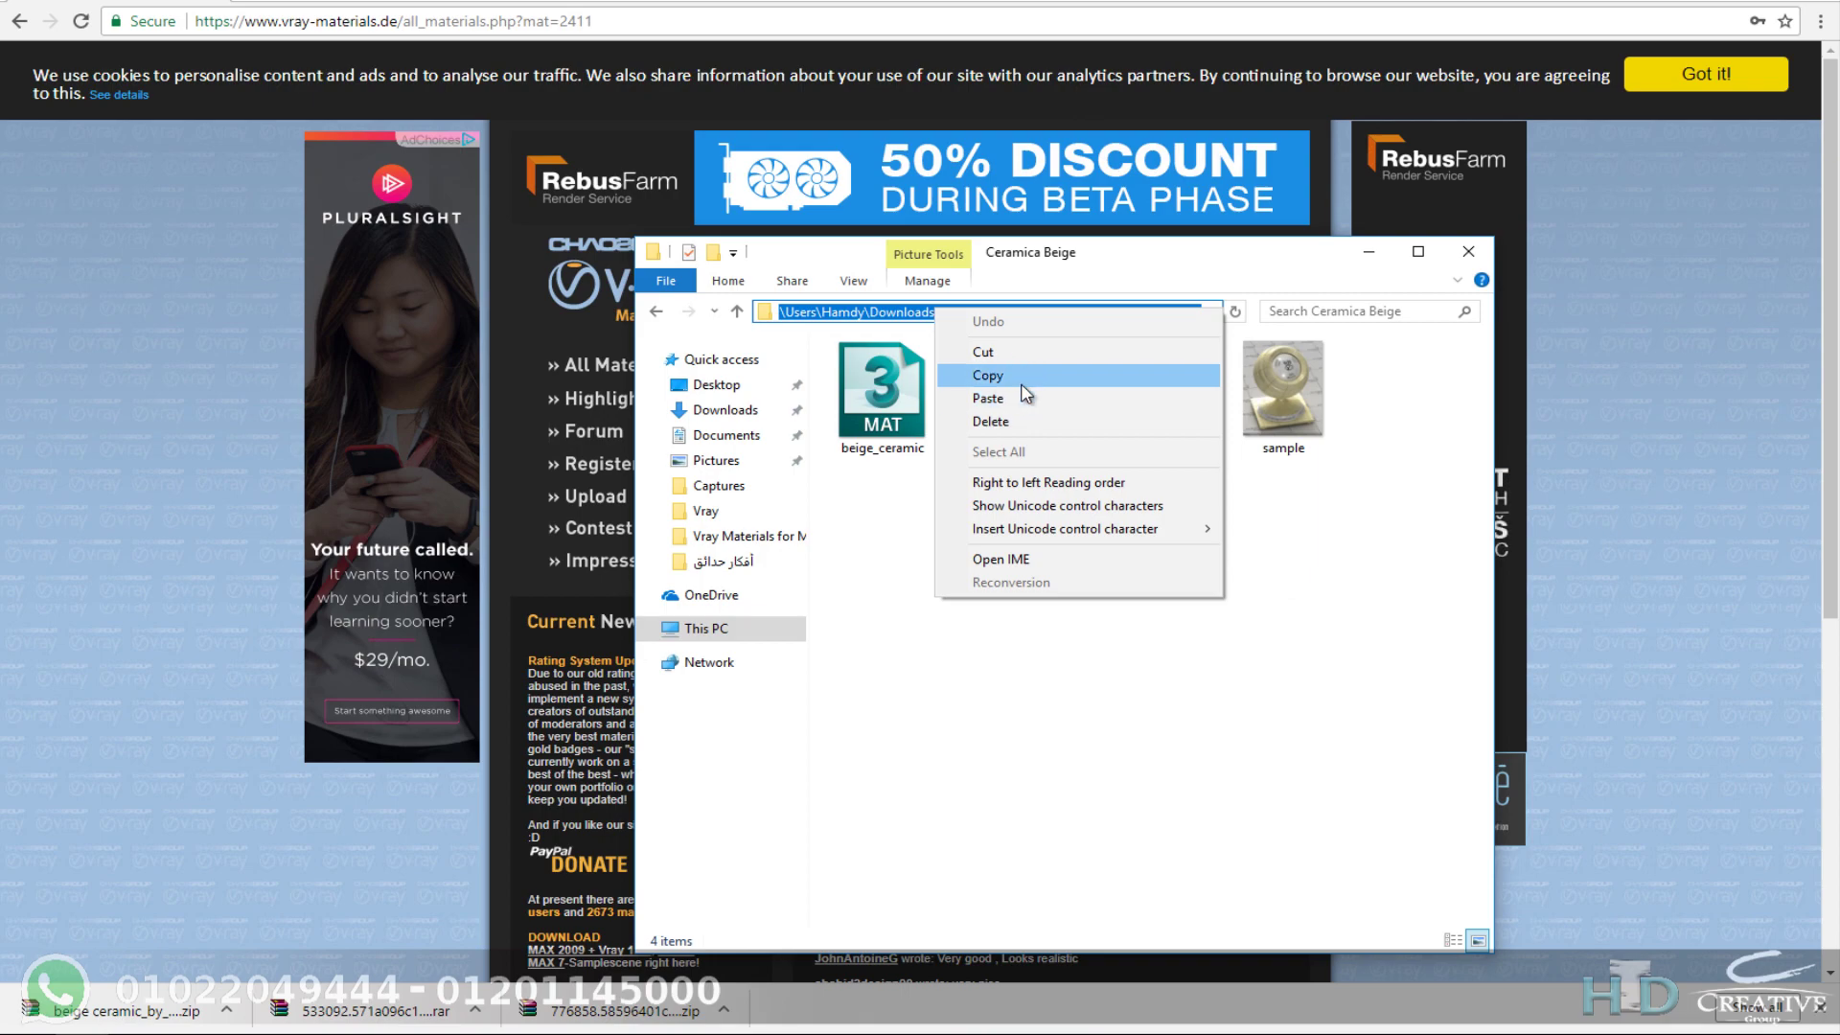
{"action": "left_click", "coordinate": [1027, 375]}
{"action": "key", "text": "alt+Tab"}
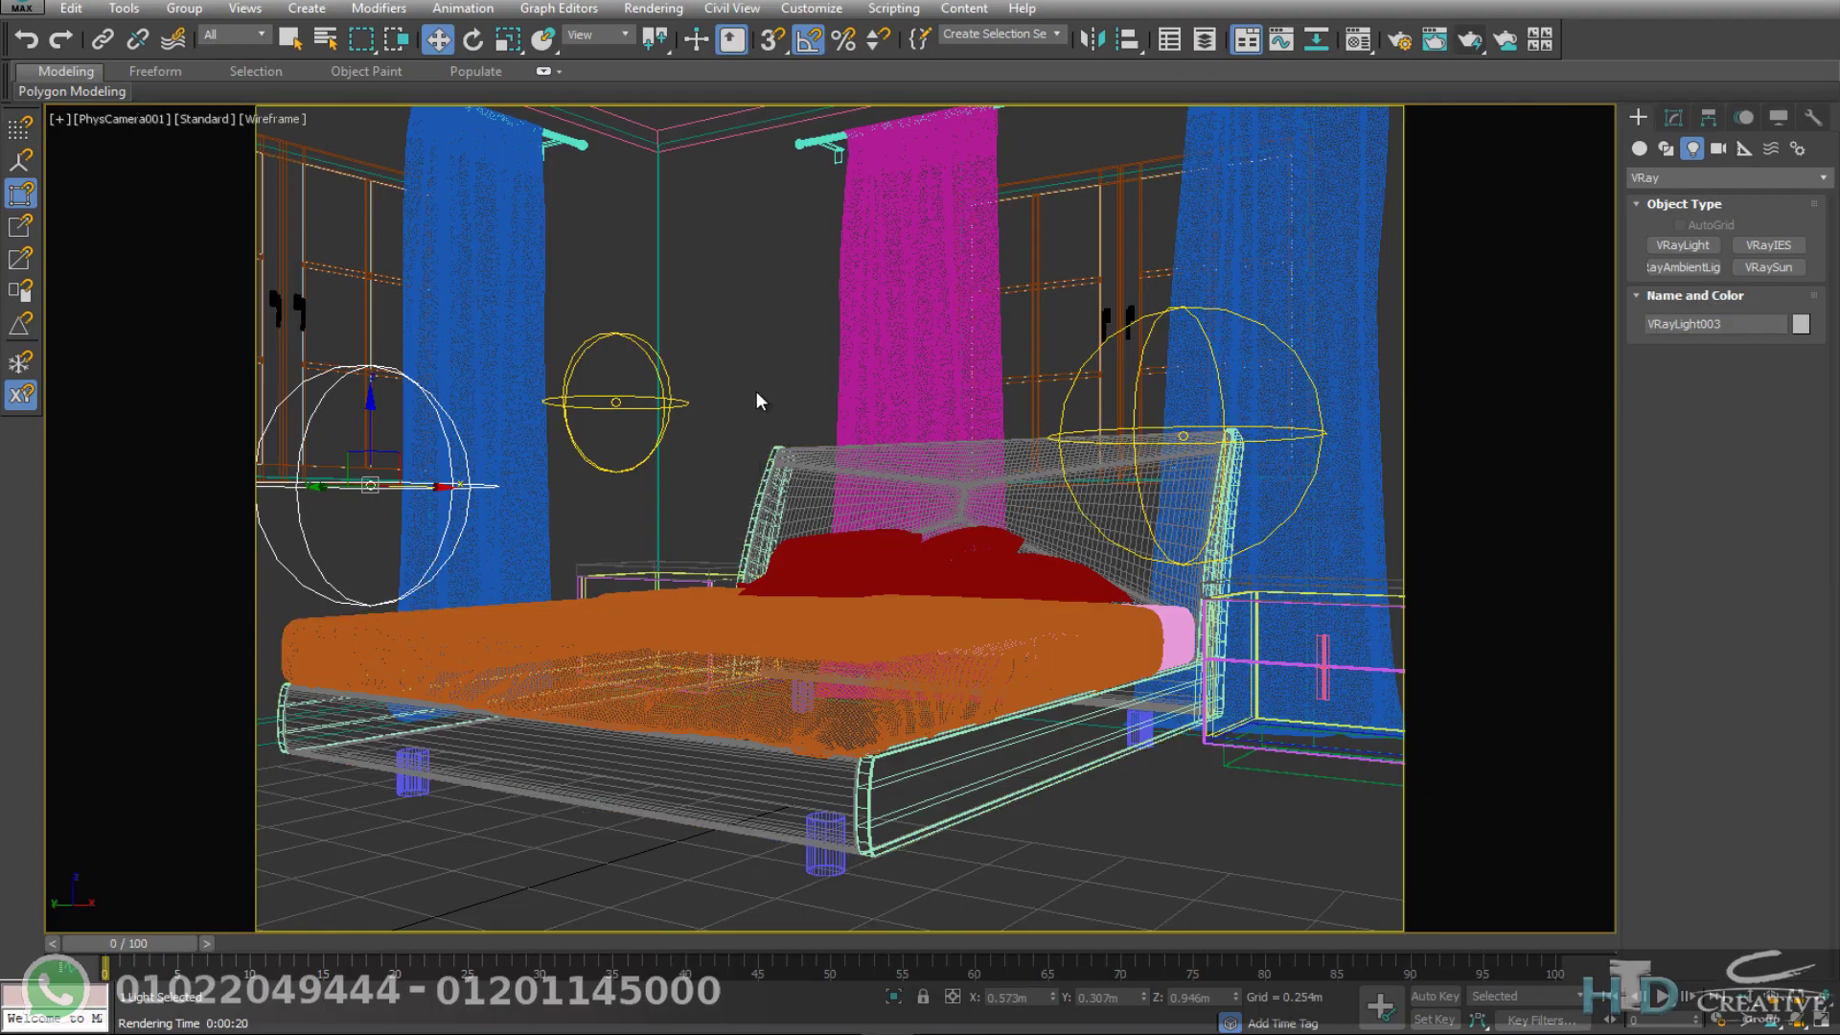
Step: Open the Material Editor with the second material slot active
{"action": "key", "text": "m"}
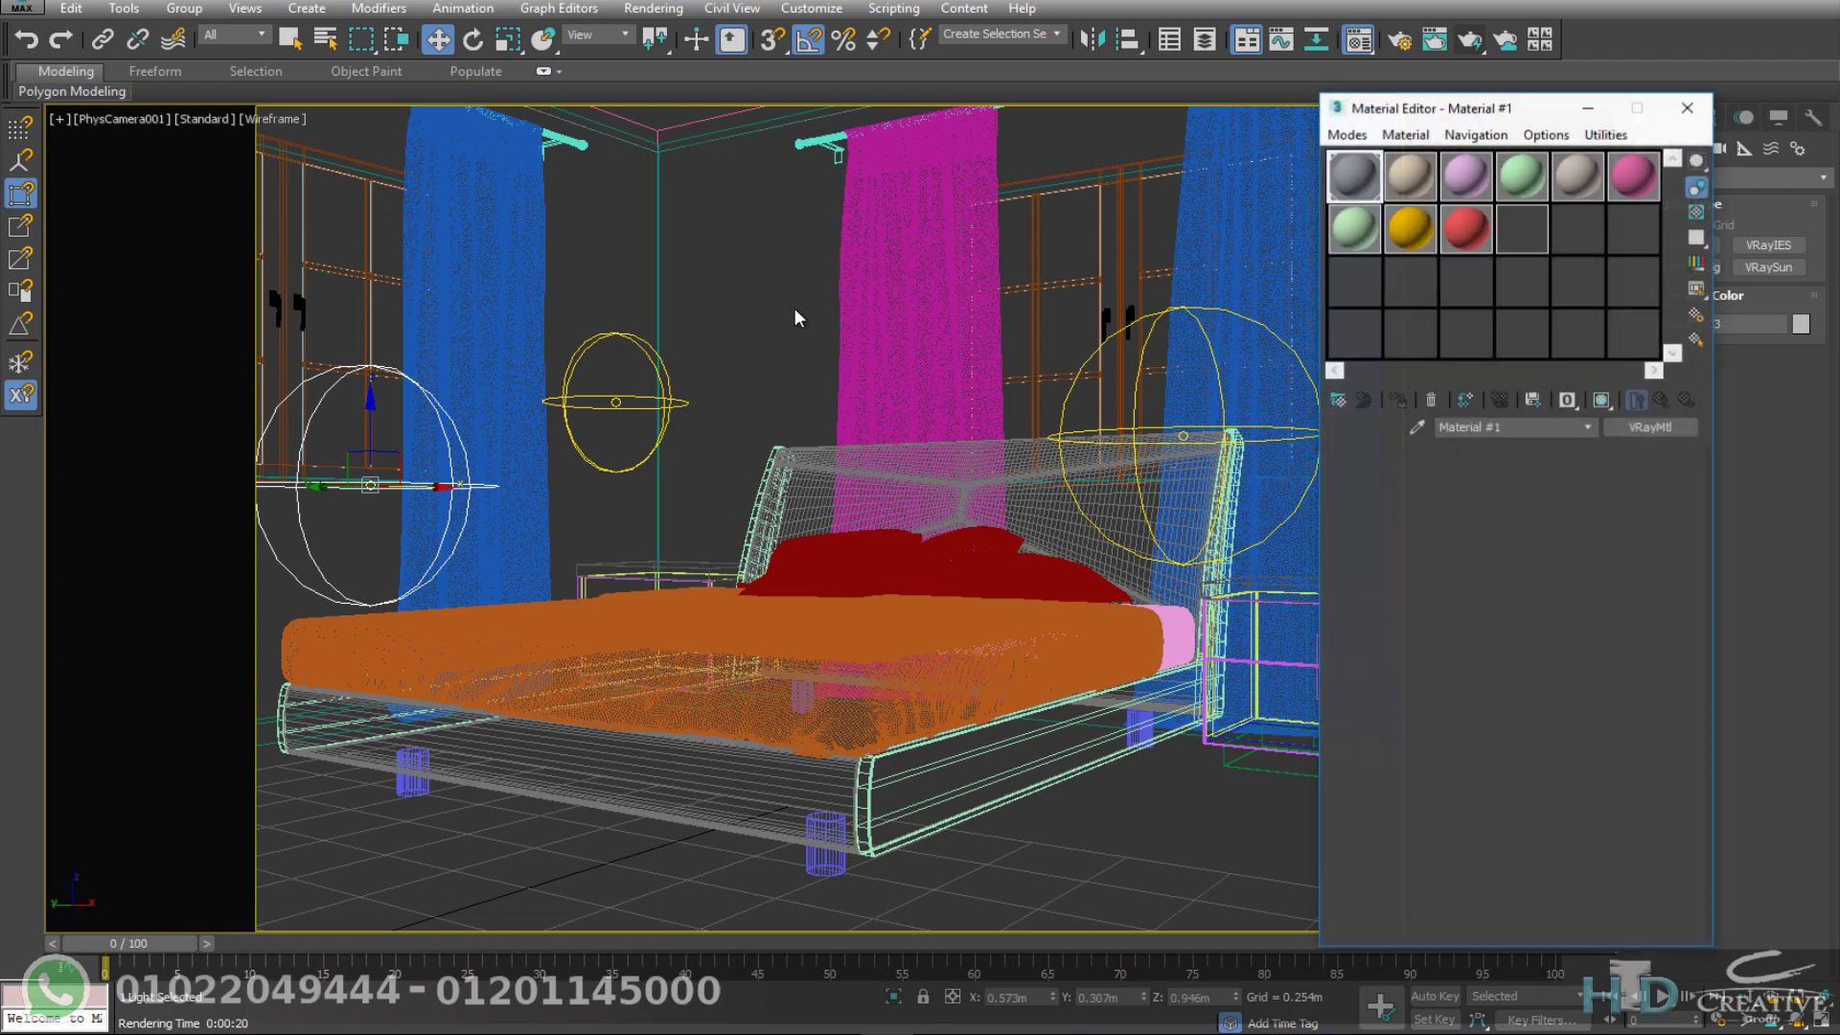
{"action": "left_click", "coordinate": [1409, 177]}
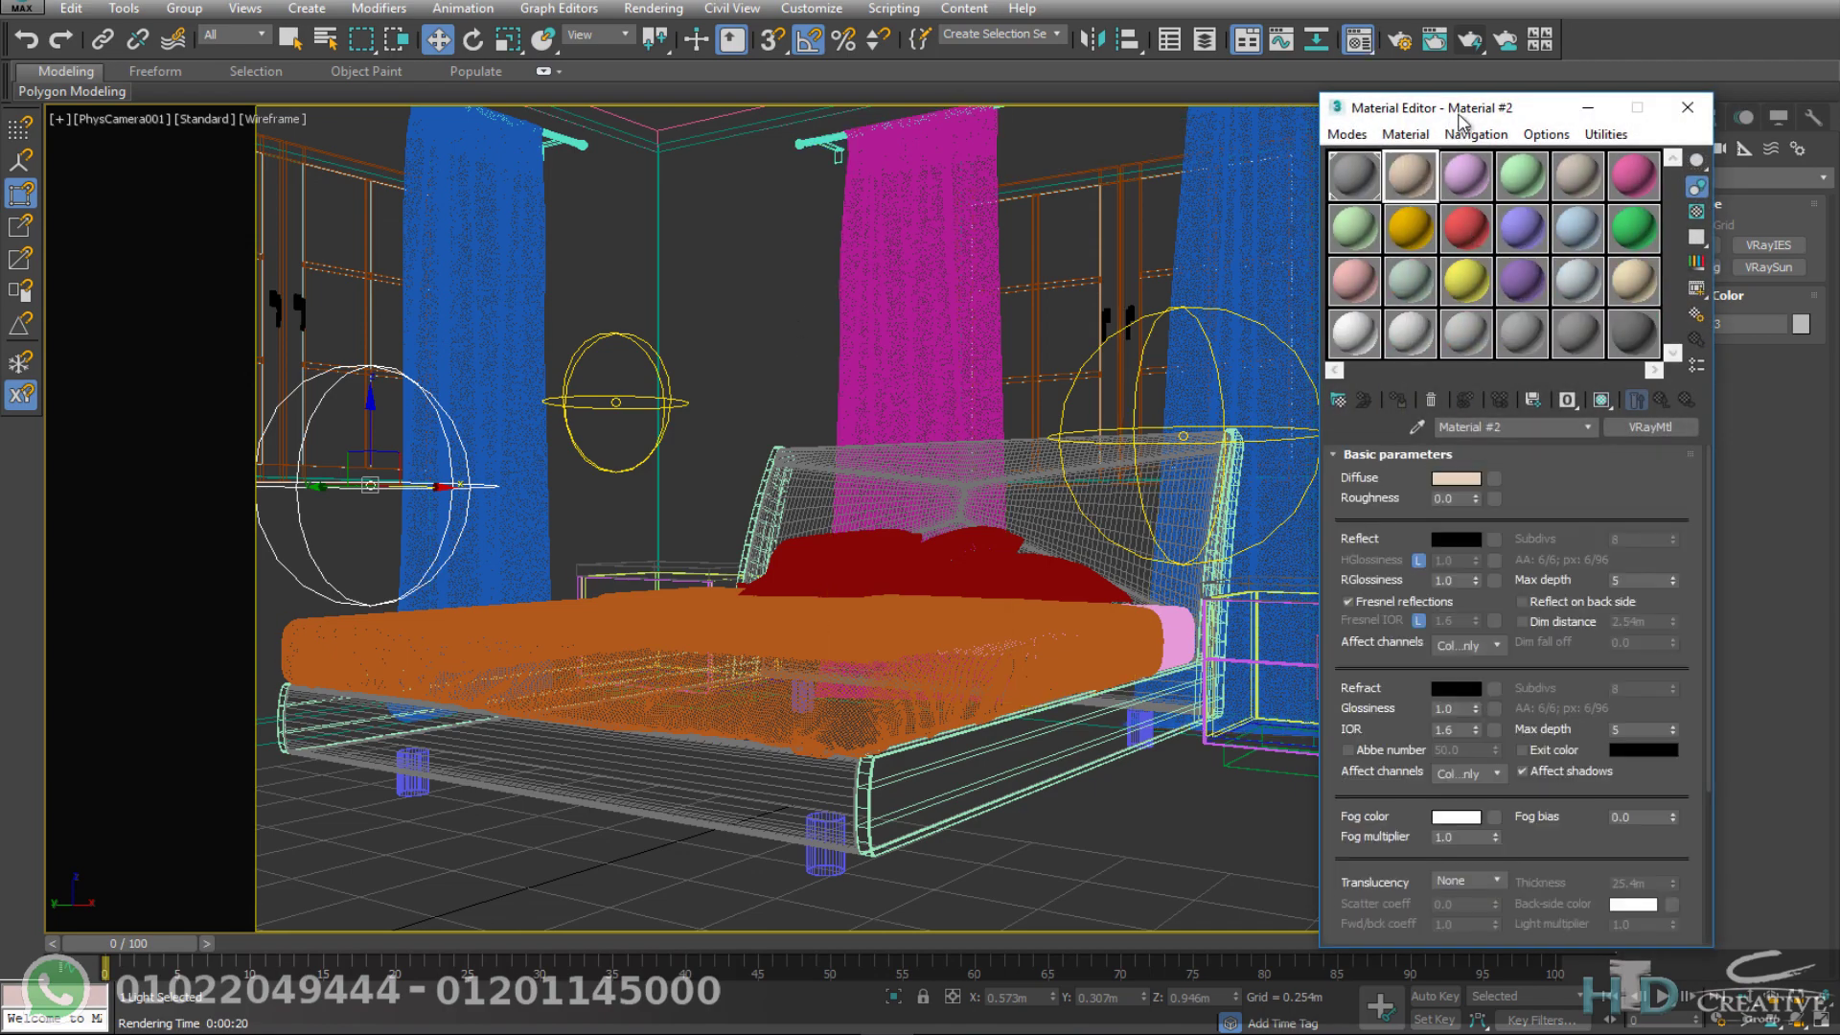
{"action": "left_click_drag", "start_coordinate": [1458, 115], "coordinate": [1059, 115]}
Step: Load Coop_floor from the beige_ceramic.mat library into slot 2
{"action": "left_click", "coordinate": [939, 403]}
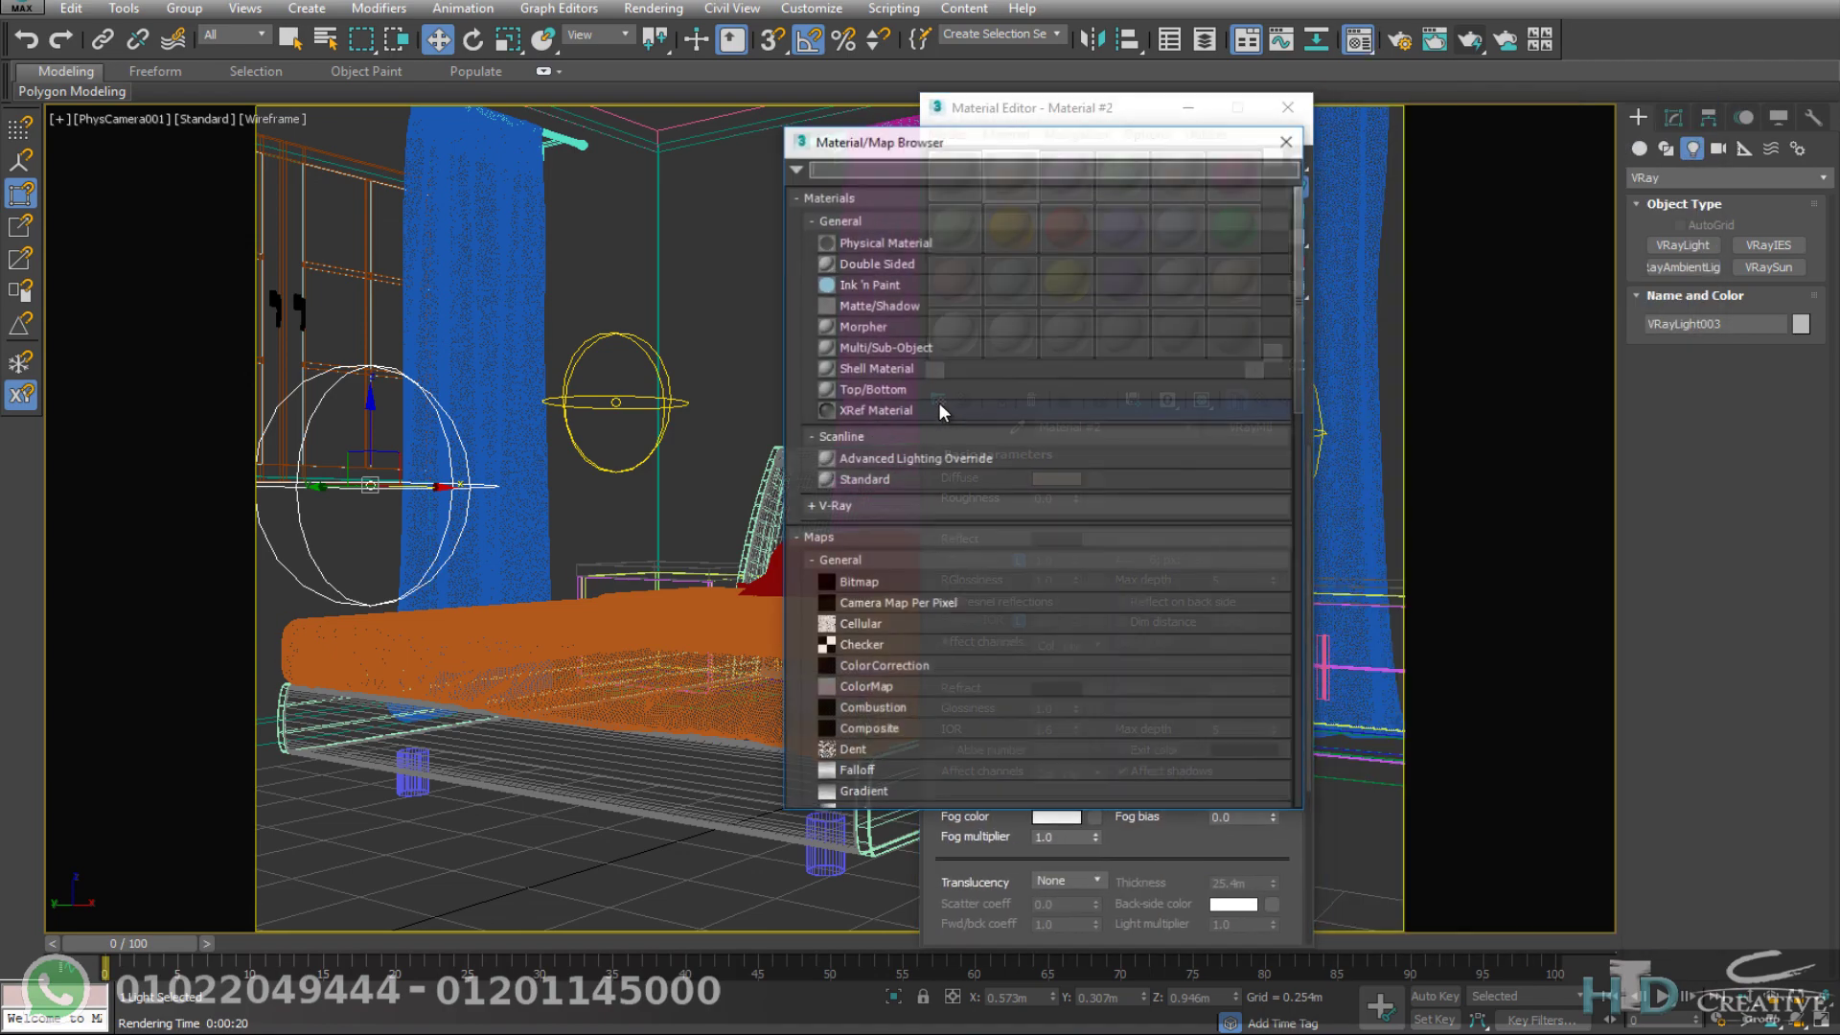
{"action": "left_click", "coordinate": [794, 167]}
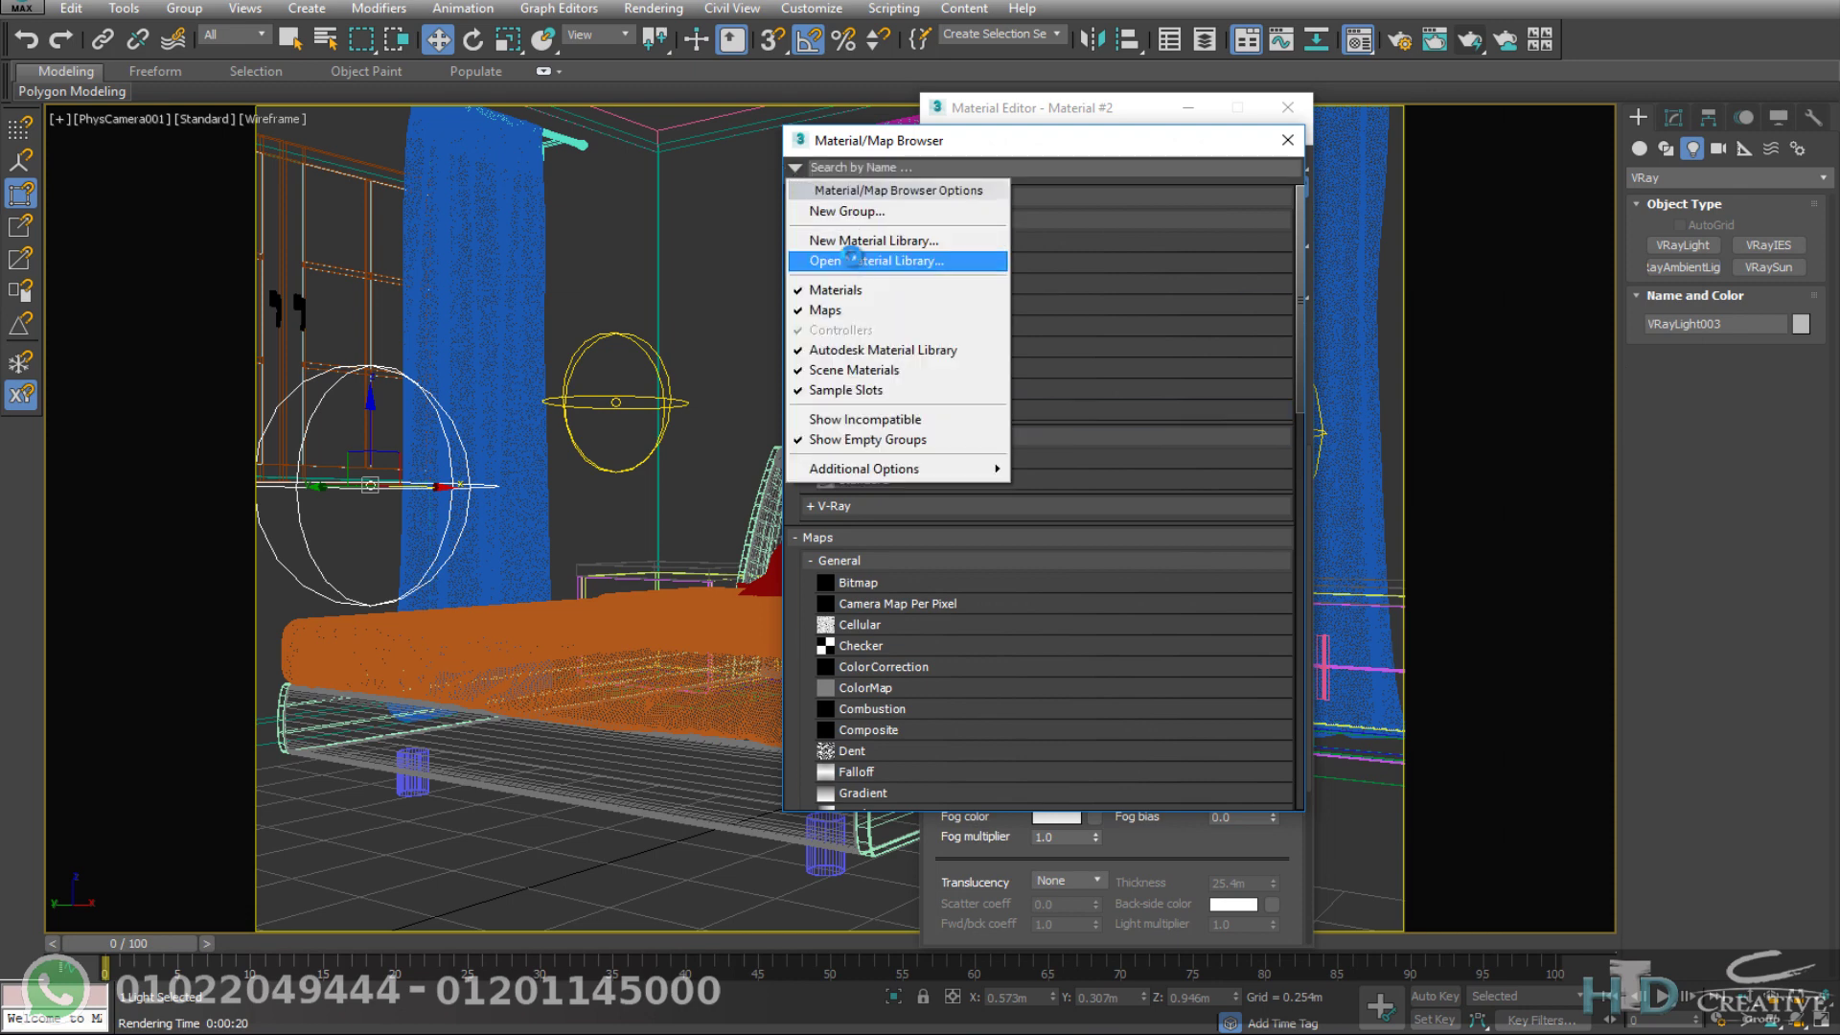
{"action": "left_click", "coordinate": [853, 261]}
{"action": "key", "text": "Return"}
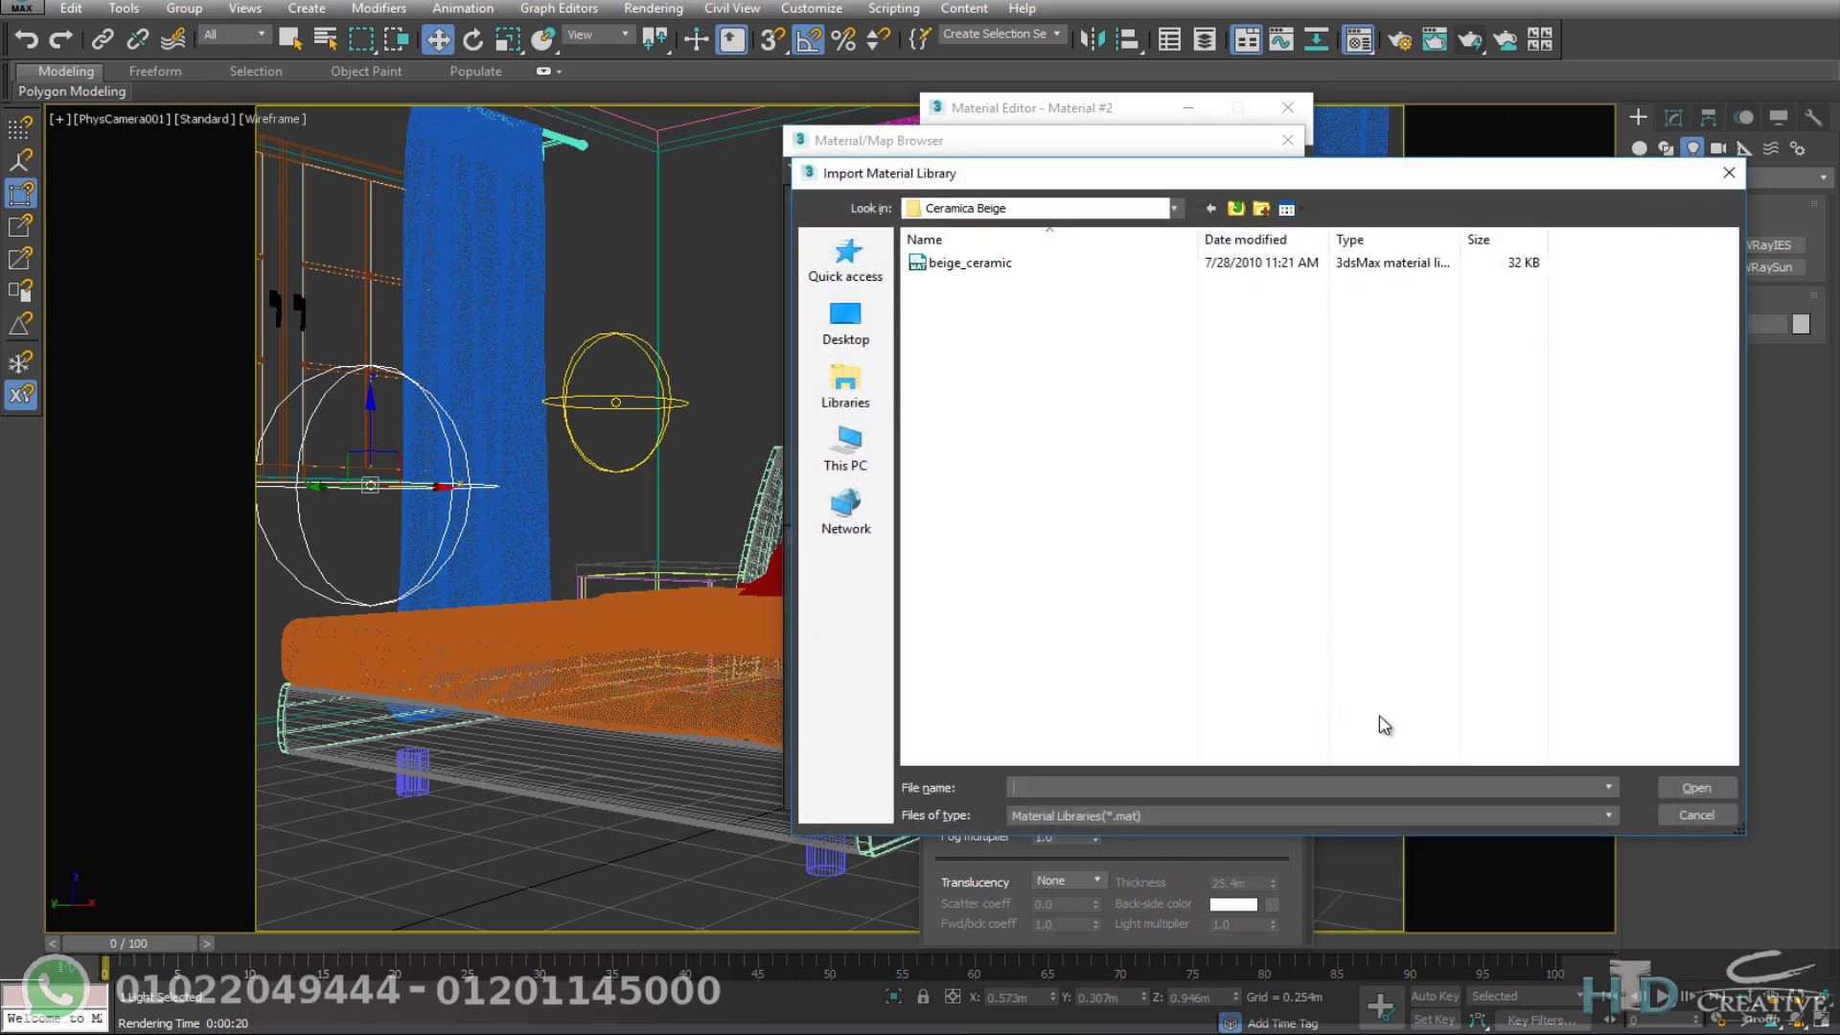
{"action": "double_click", "coordinate": [972, 265]}
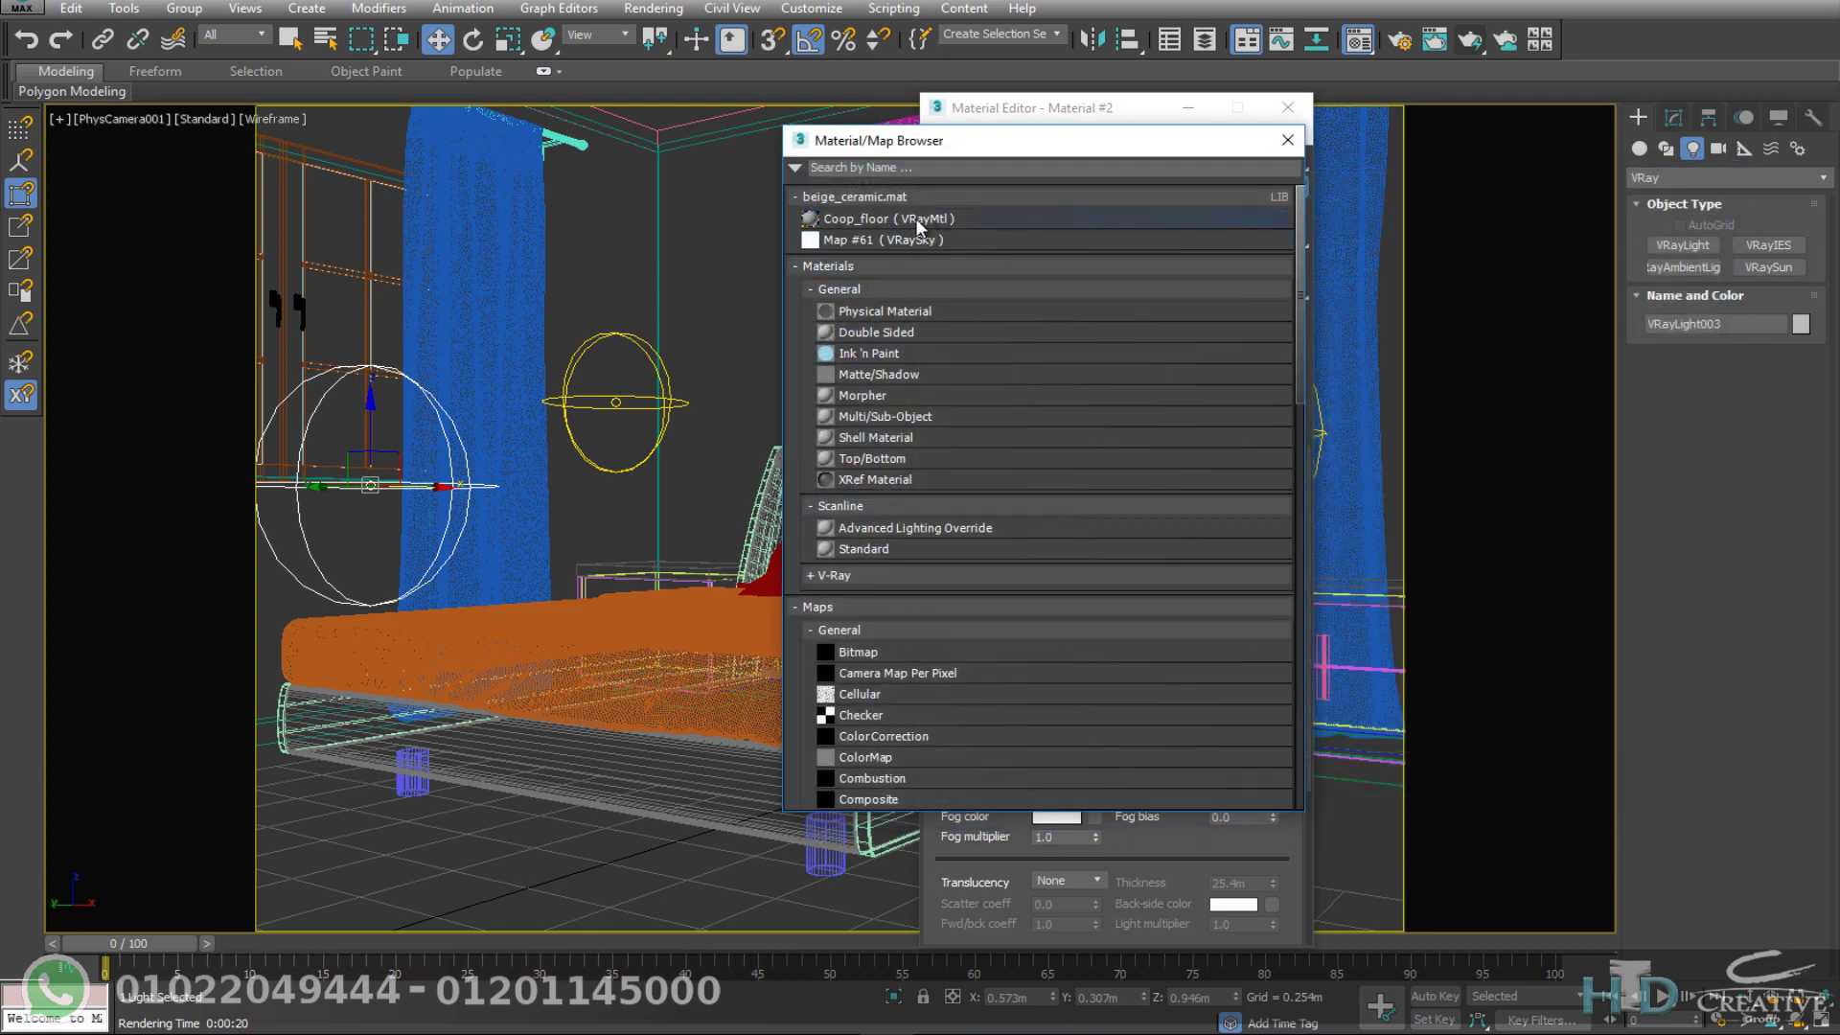
{"action": "double_click", "coordinate": [856, 223]}
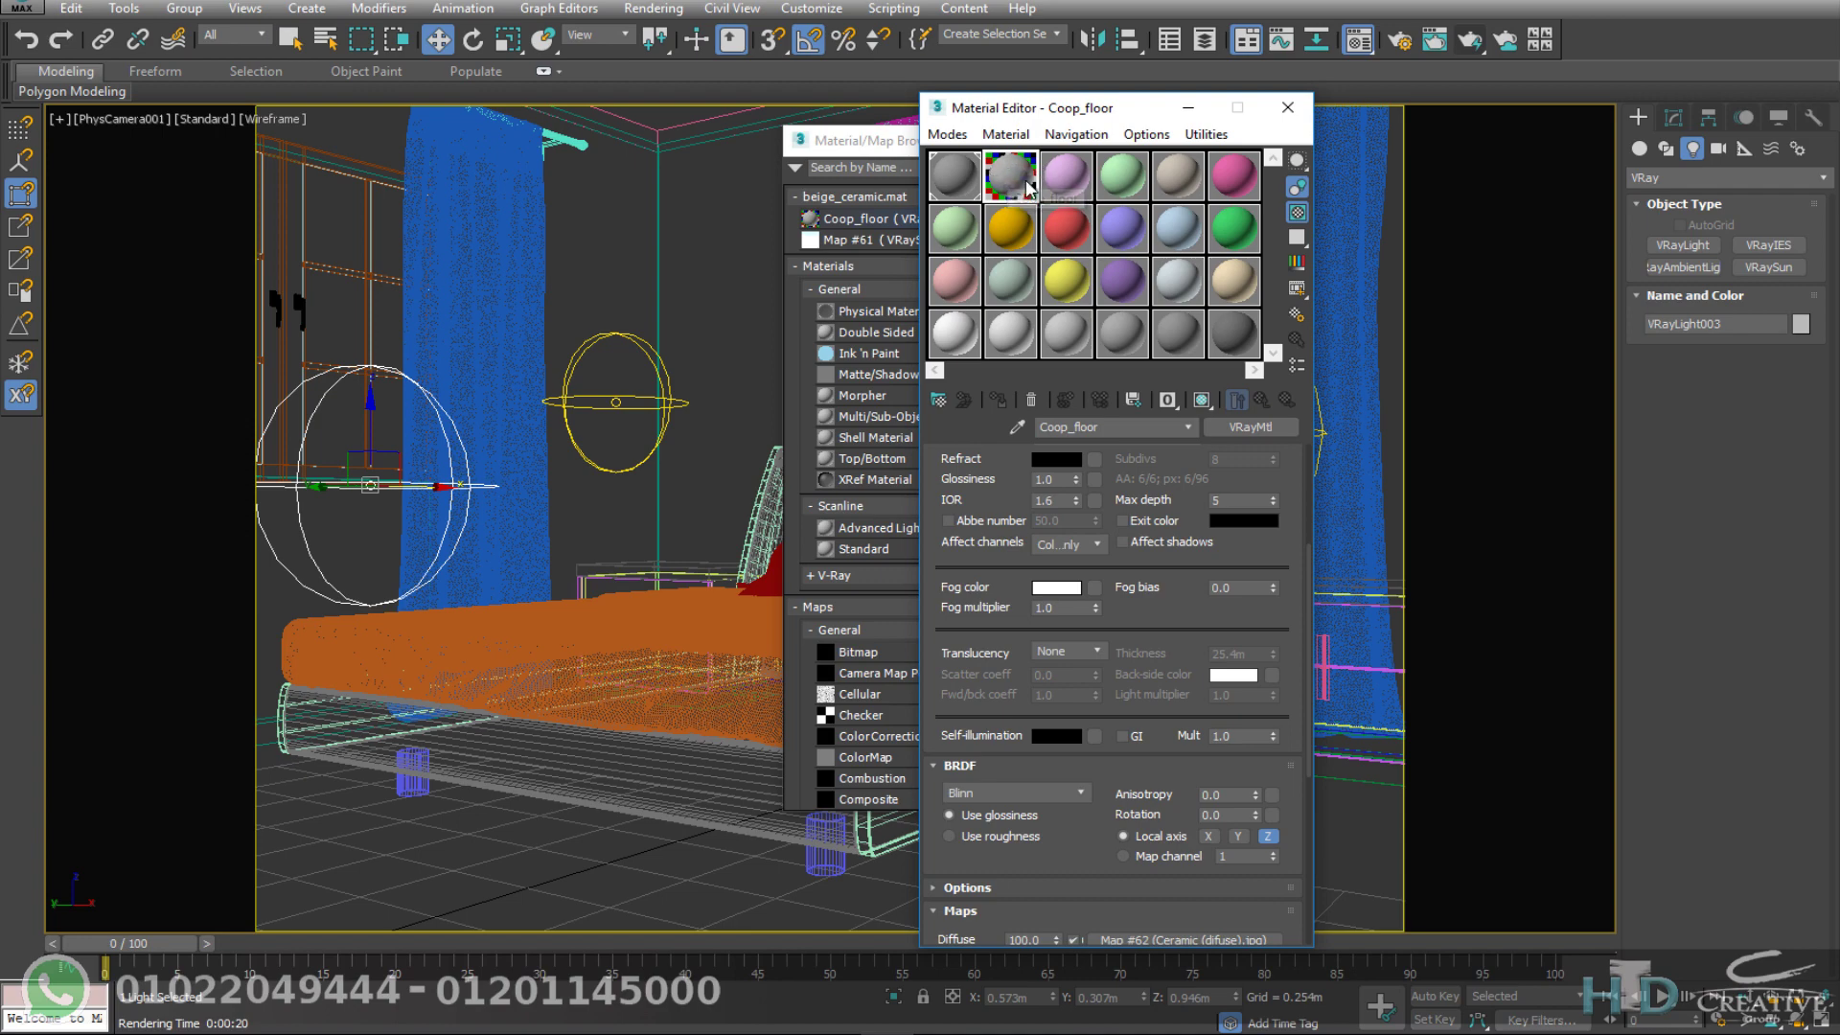
{"action": "mouse_move", "coordinate": [1120, 114]}
{"action": "left_mouse_down"}
{"action": "mouse_move", "coordinate": [1341, 27]}
{"action": "mouse_move", "coordinate": [1398, 131]}
{"action": "left_mouse_up"}
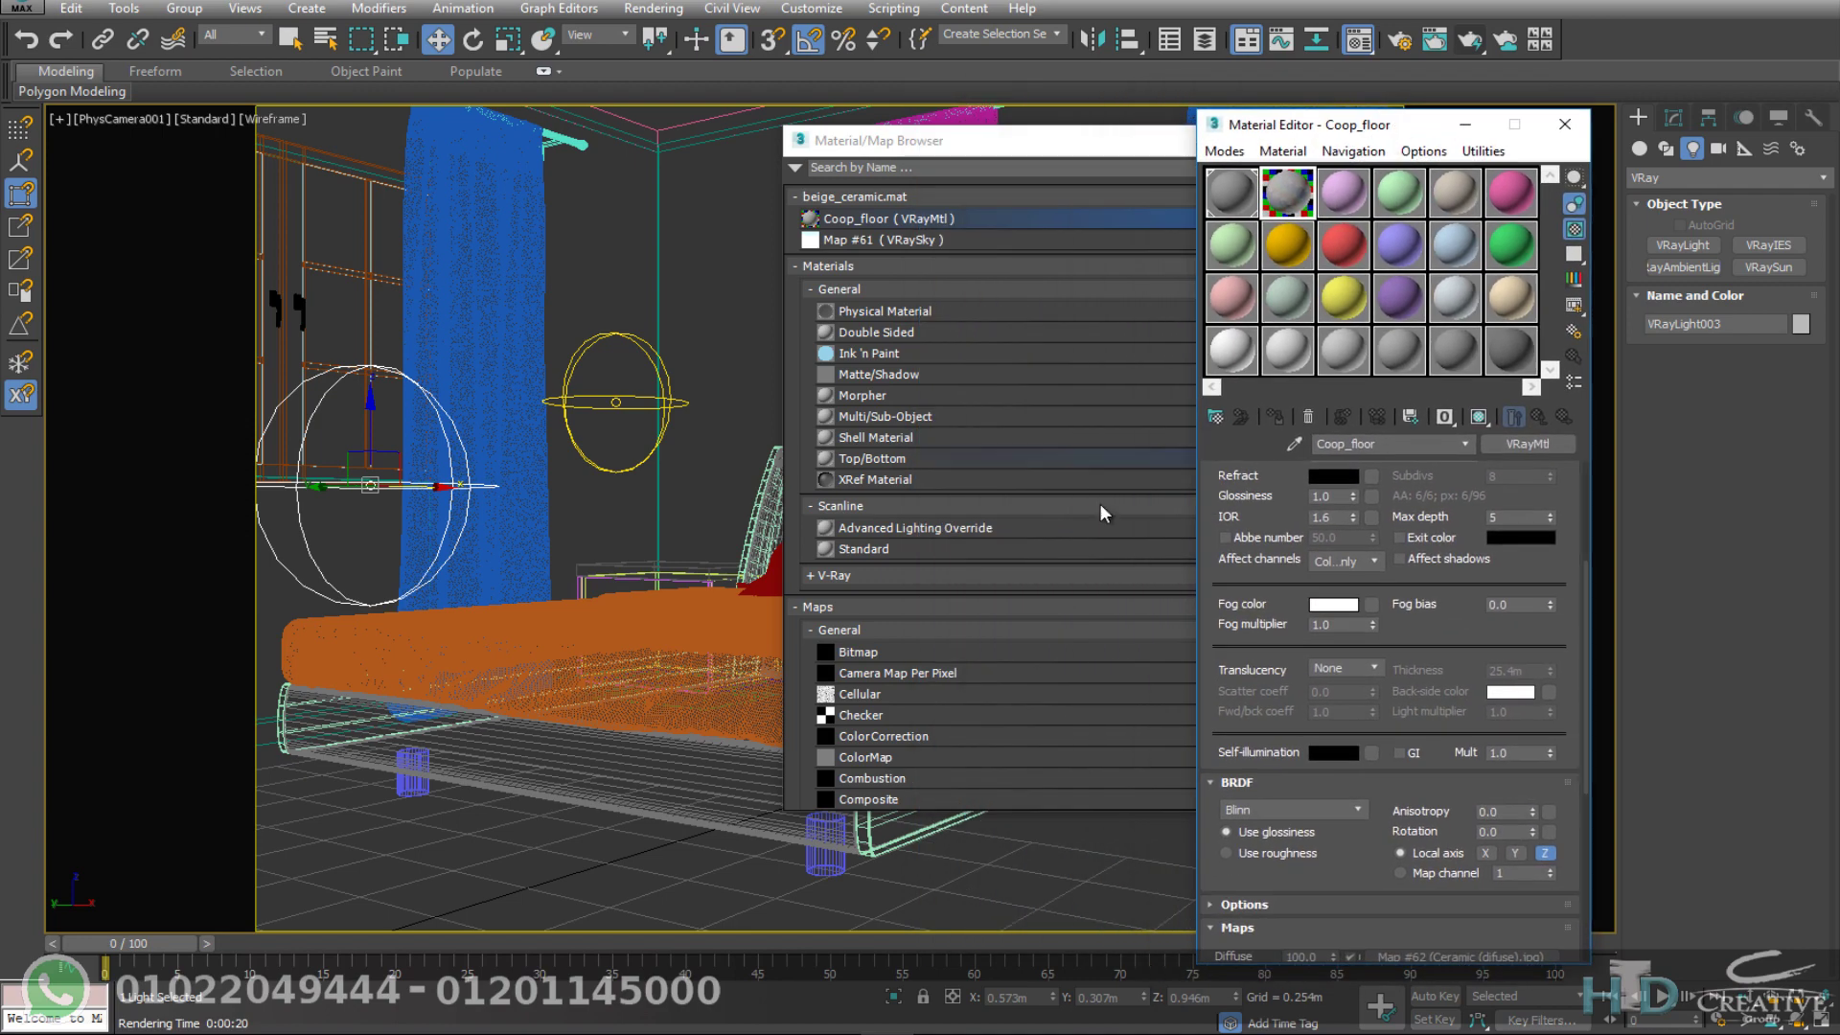
{"action": "key", "text": "shift+t"}
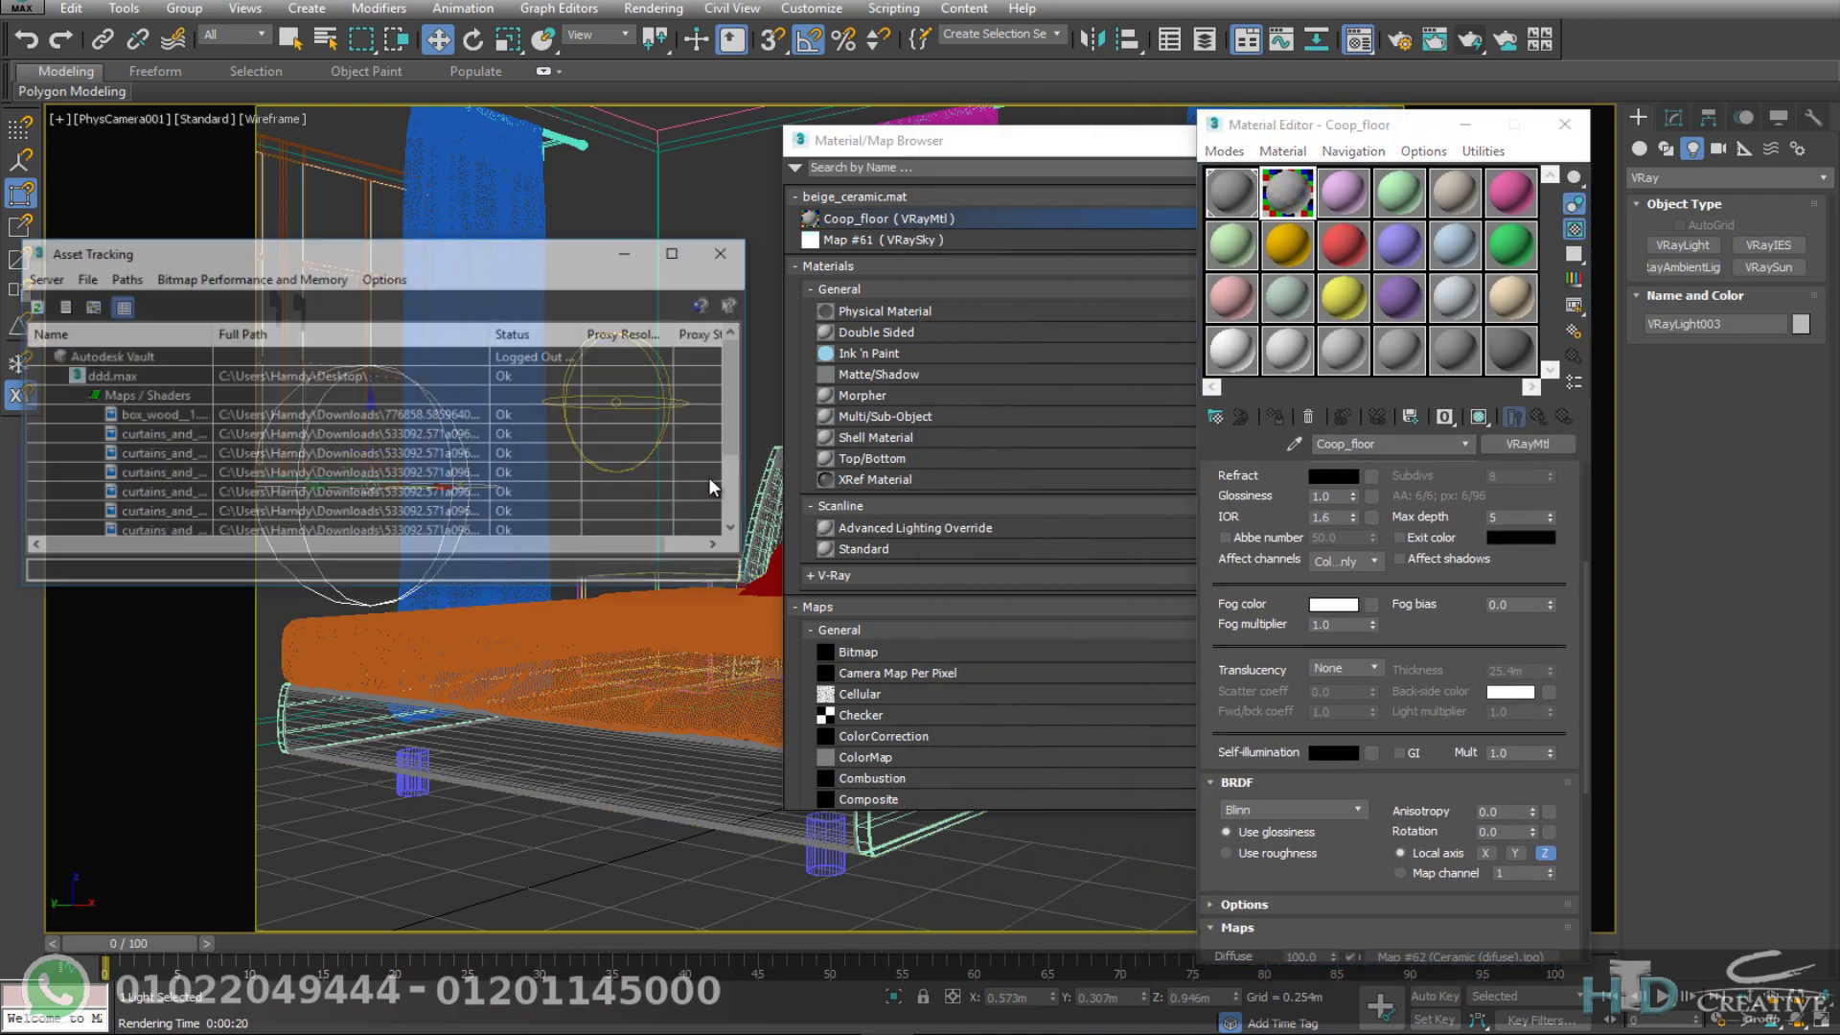
Step: Set the path of both missing Ceramic maps to the Ceramica Beige folder
{"action": "left_click", "coordinate": [216, 243]}
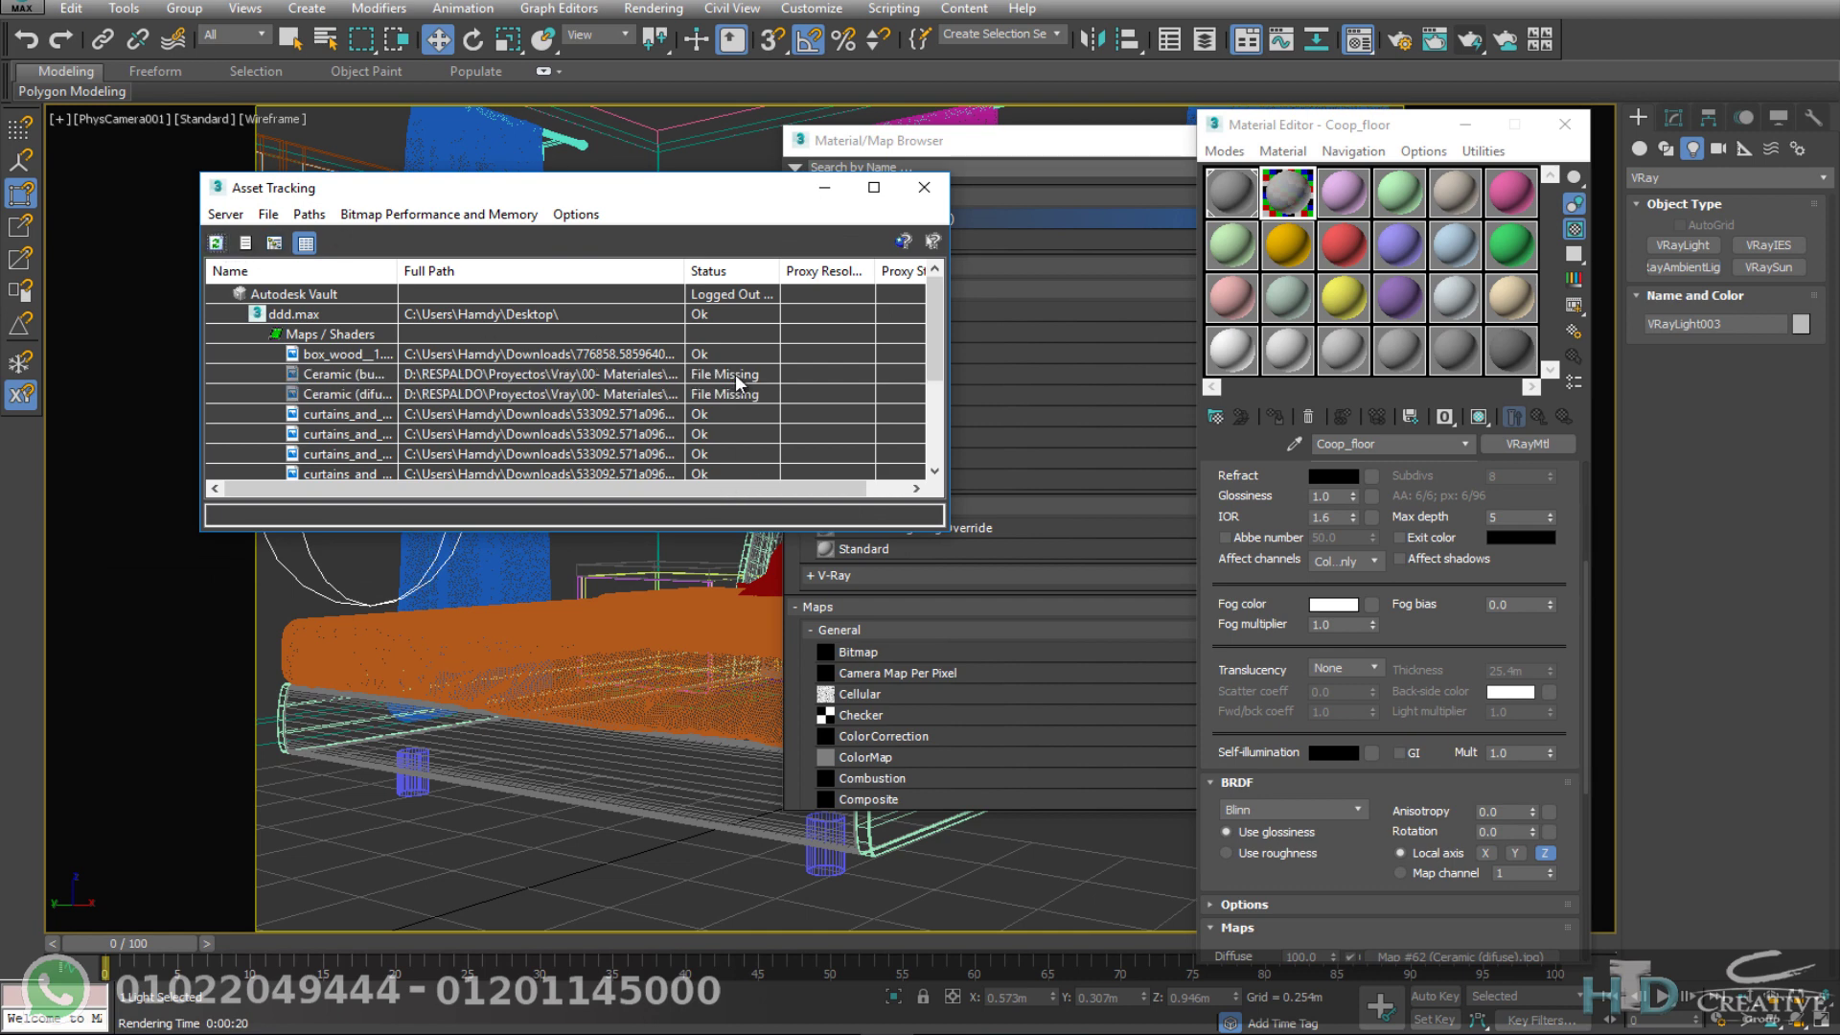
{"action": "left_click_drag", "start_coordinate": [734, 374], "coordinate": [732, 397]}
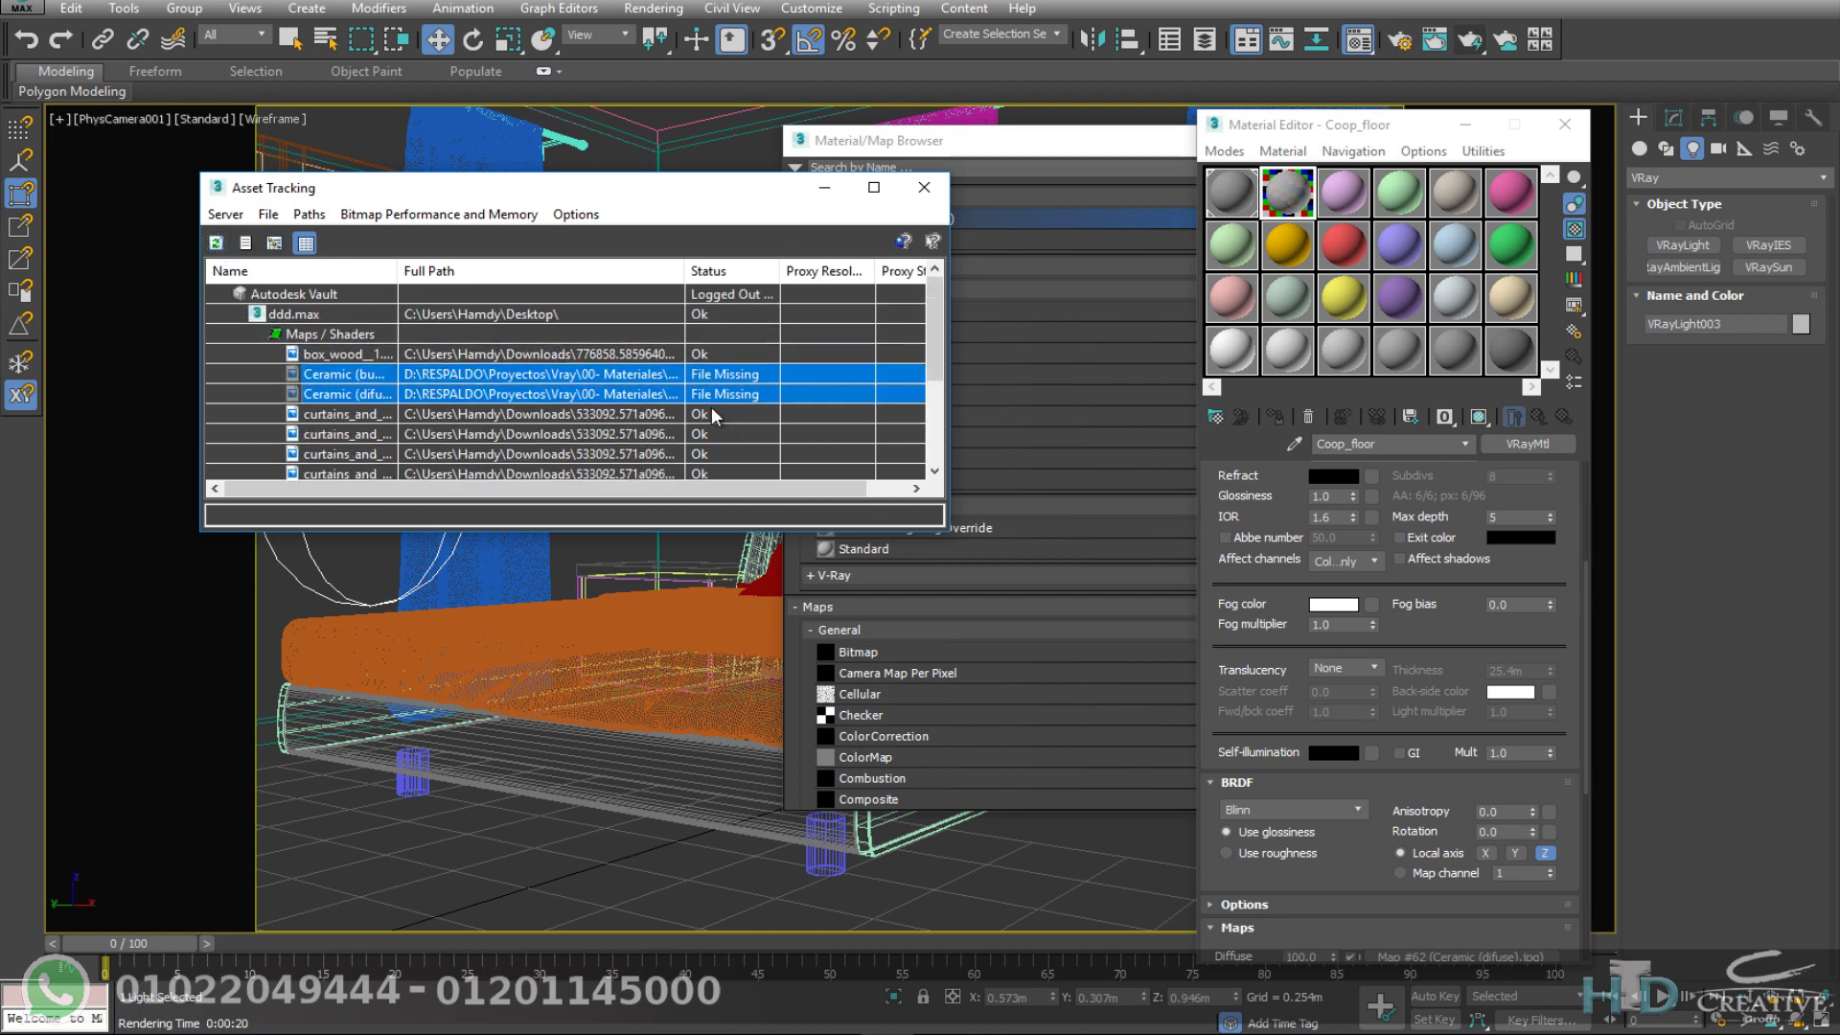
{"action": "right_click", "coordinate": [709, 408]}
{"action": "left_click", "coordinate": [662, 430]}
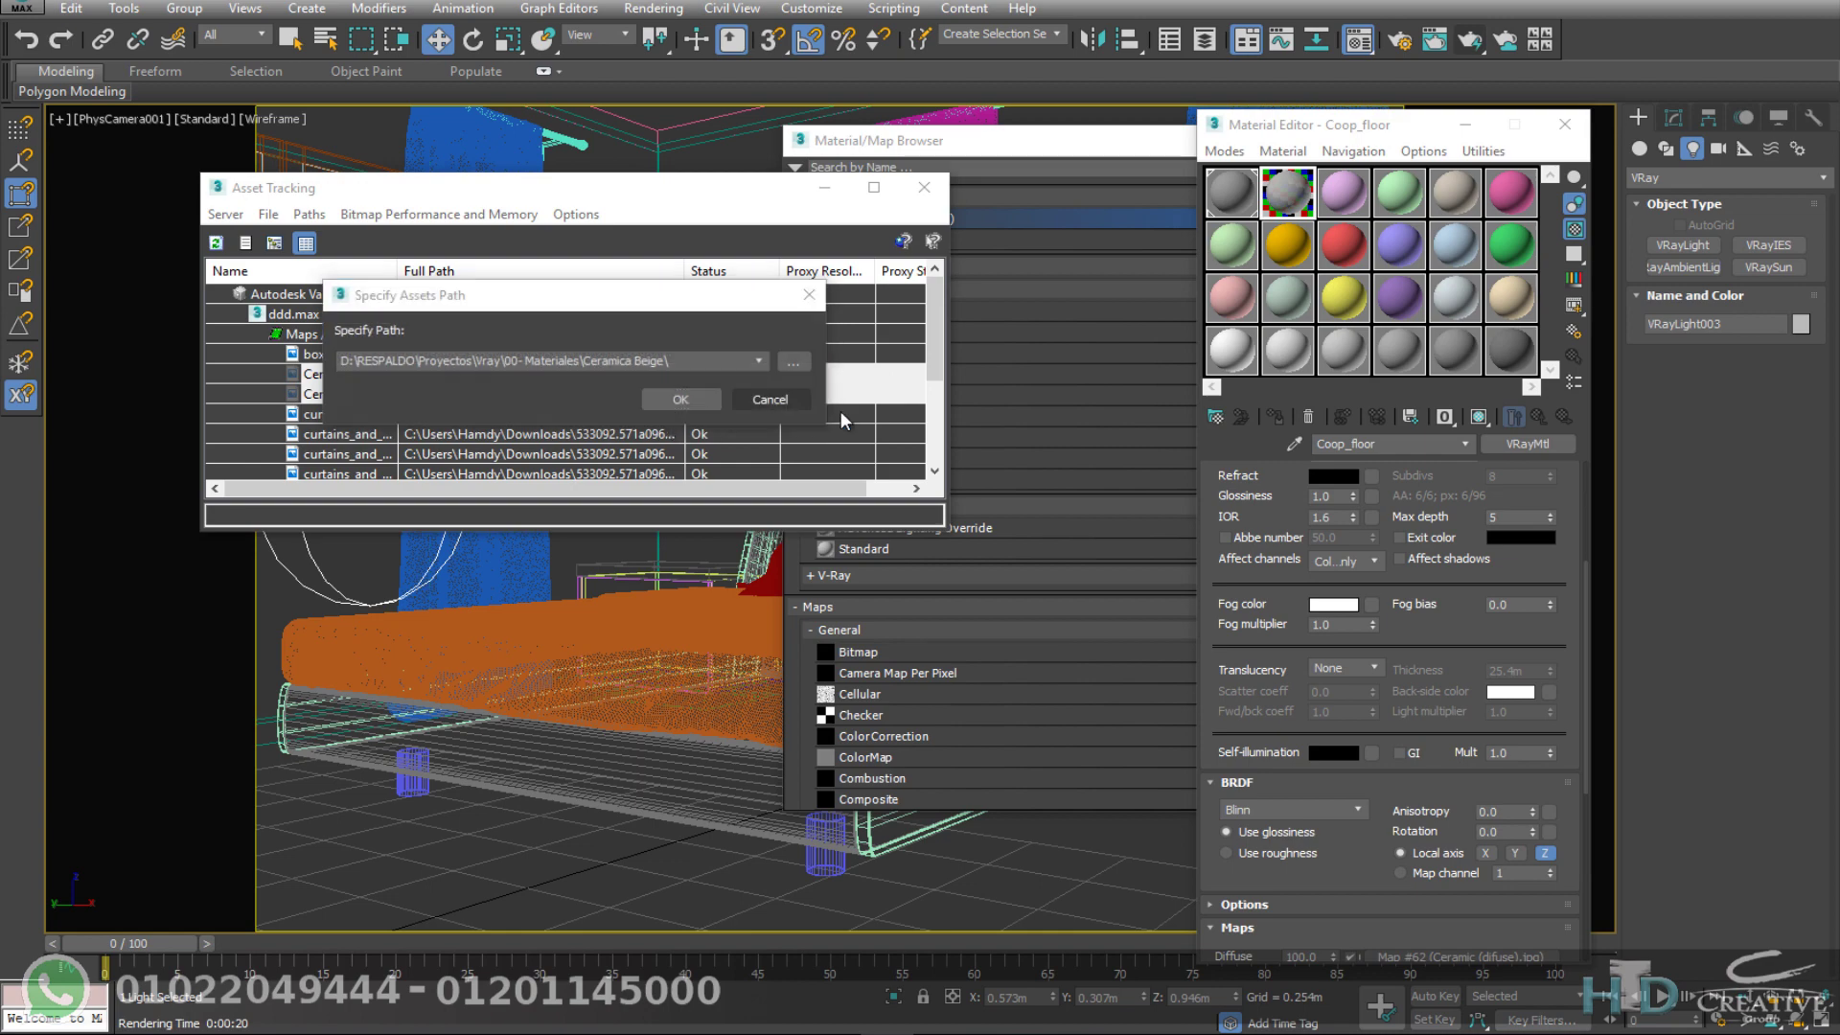
{"action": "key", "text": "alt+Tab"}
{"action": "left_click", "coordinate": [1154, 313]}
{"action": "left_click", "coordinate": [507, 362]}
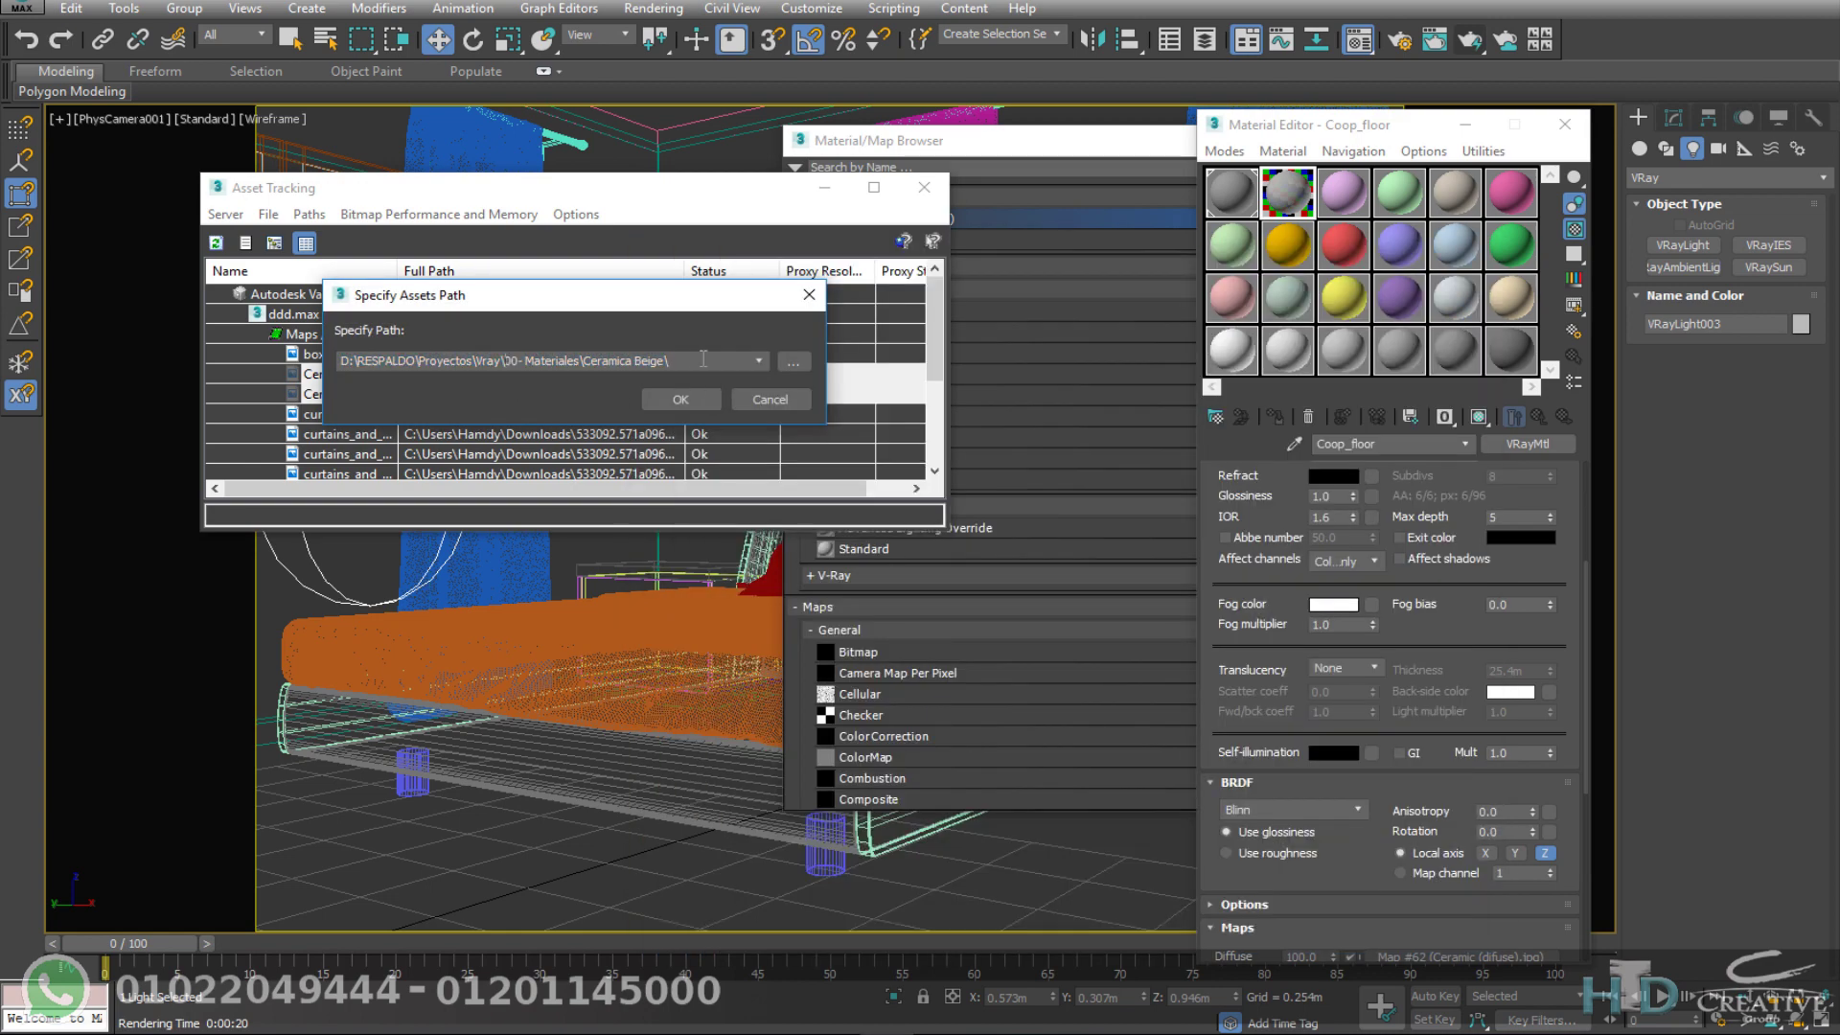
{"action": "left_click", "coordinate": [664, 402]}
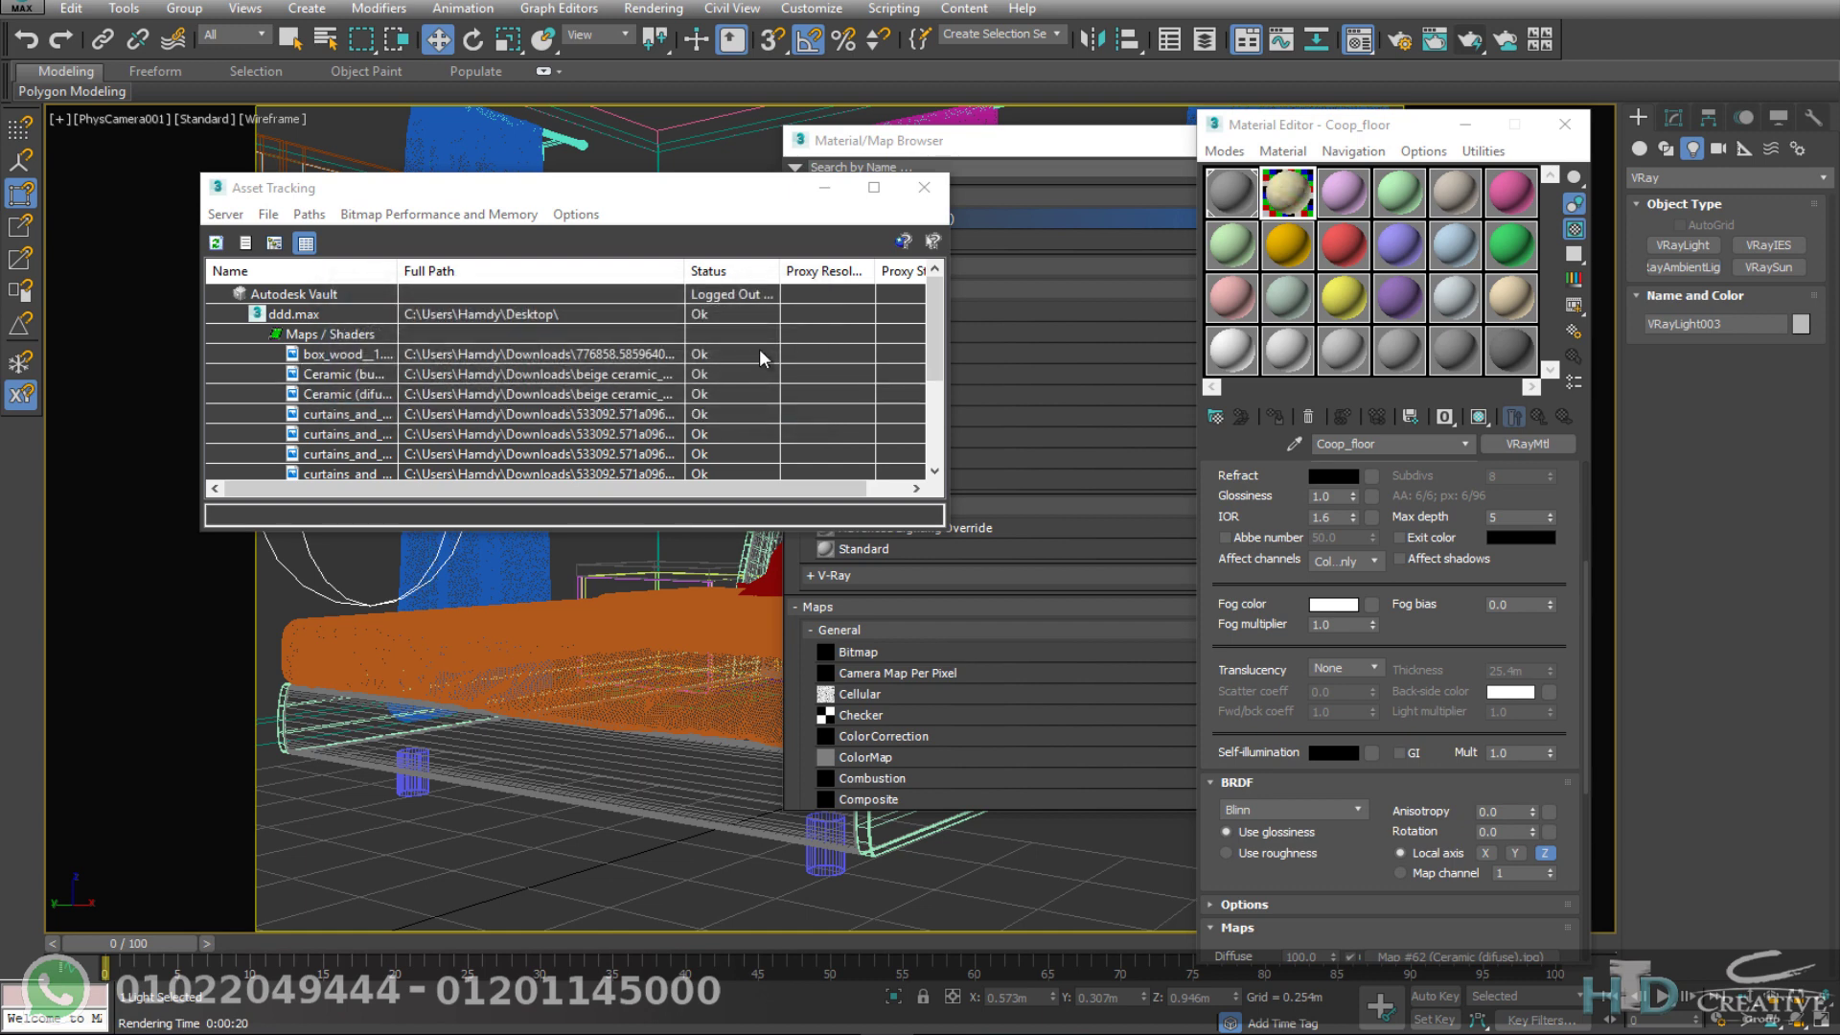
Step: Preview Coop_floor, then close Asset Tracking, the browser and the Material Editor
{"action": "double_click", "coordinate": [1284, 202]}
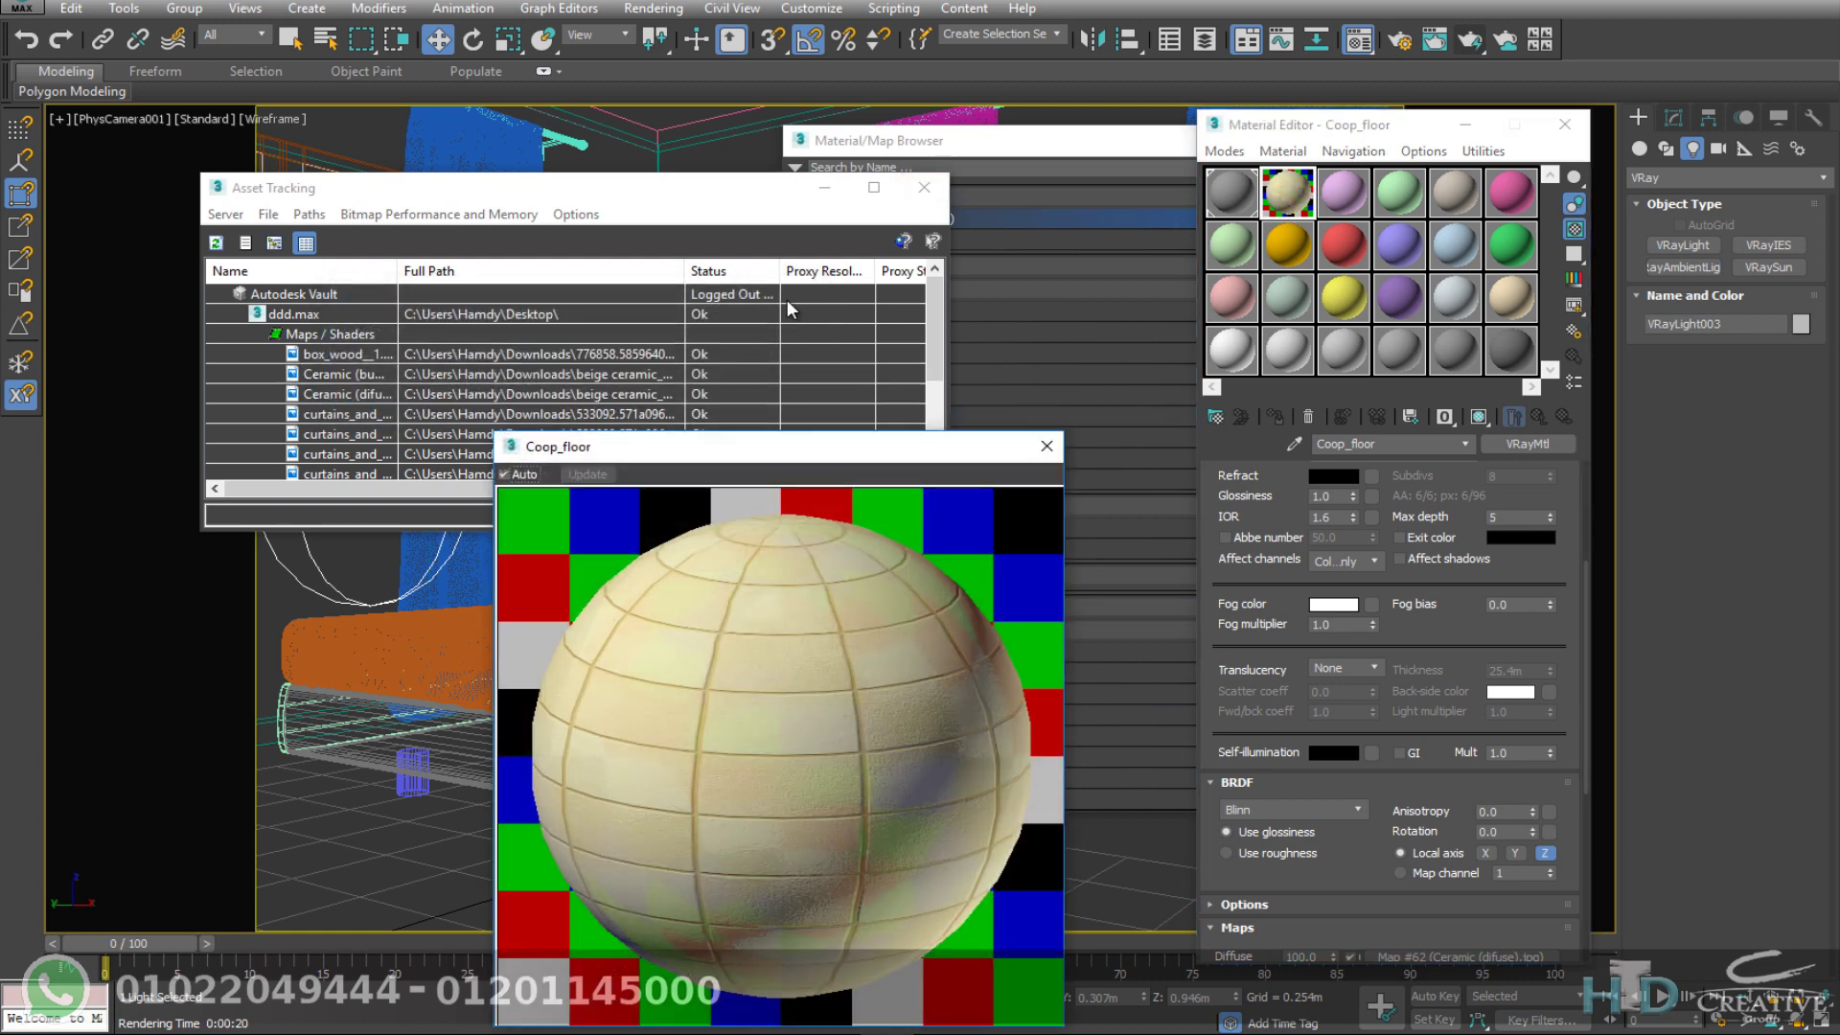
{"action": "left_click", "coordinate": [924, 188]}
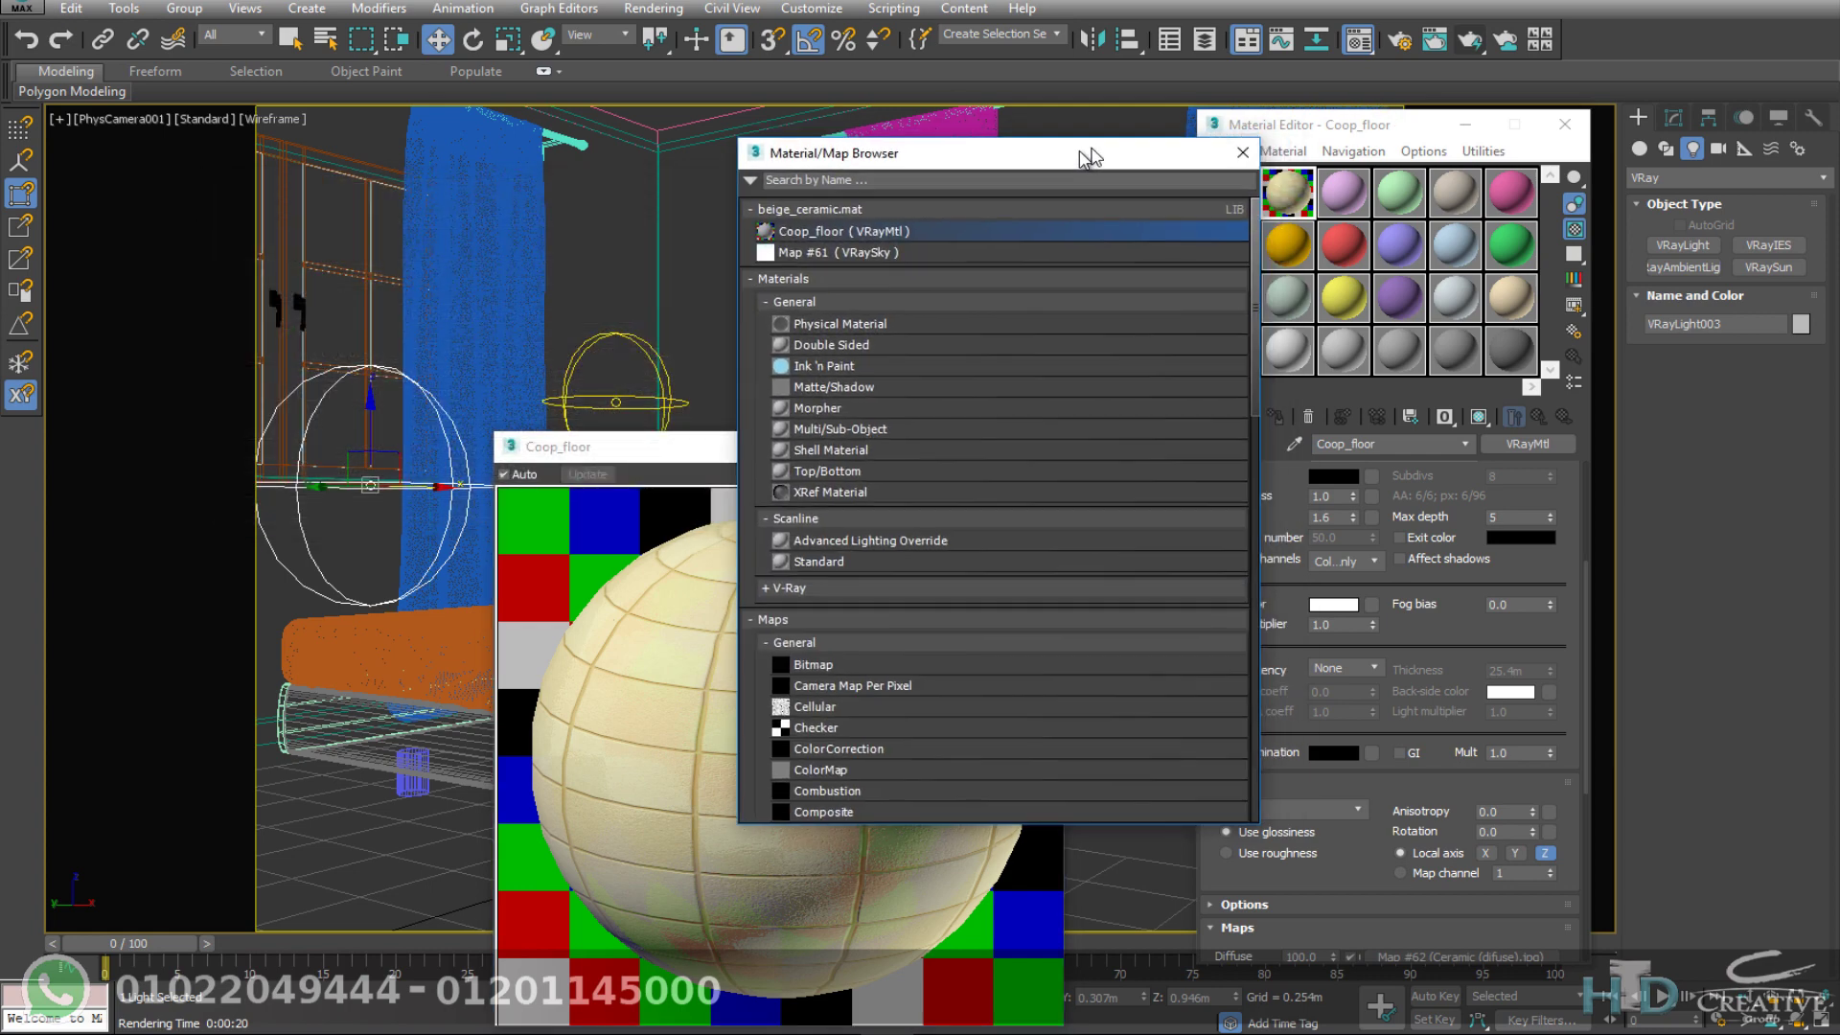
{"action": "left_click", "coordinate": [1232, 144]}
{"action": "left_click", "coordinate": [1565, 125]}
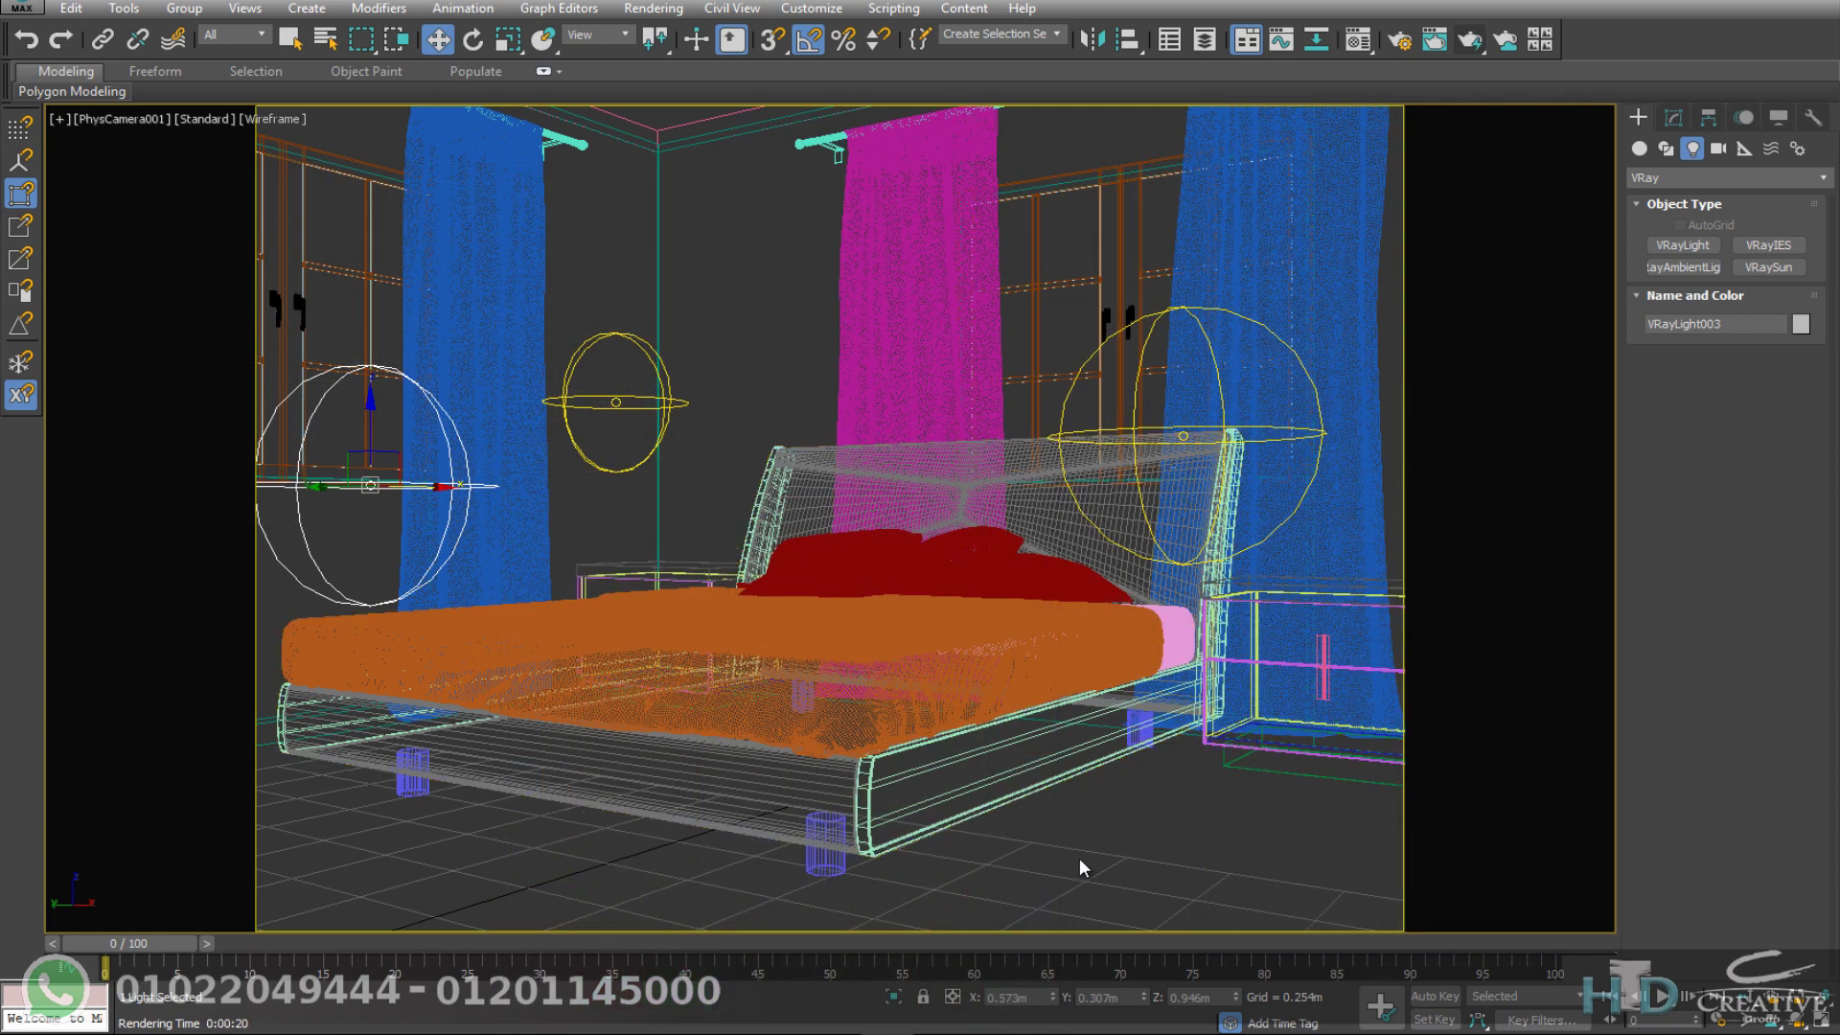
Step: Detach the floor polygon of Box001 into a separate object, Object006
{"action": "key", "text": "F3"}
{"action": "key", "text": "ctrl+z"}
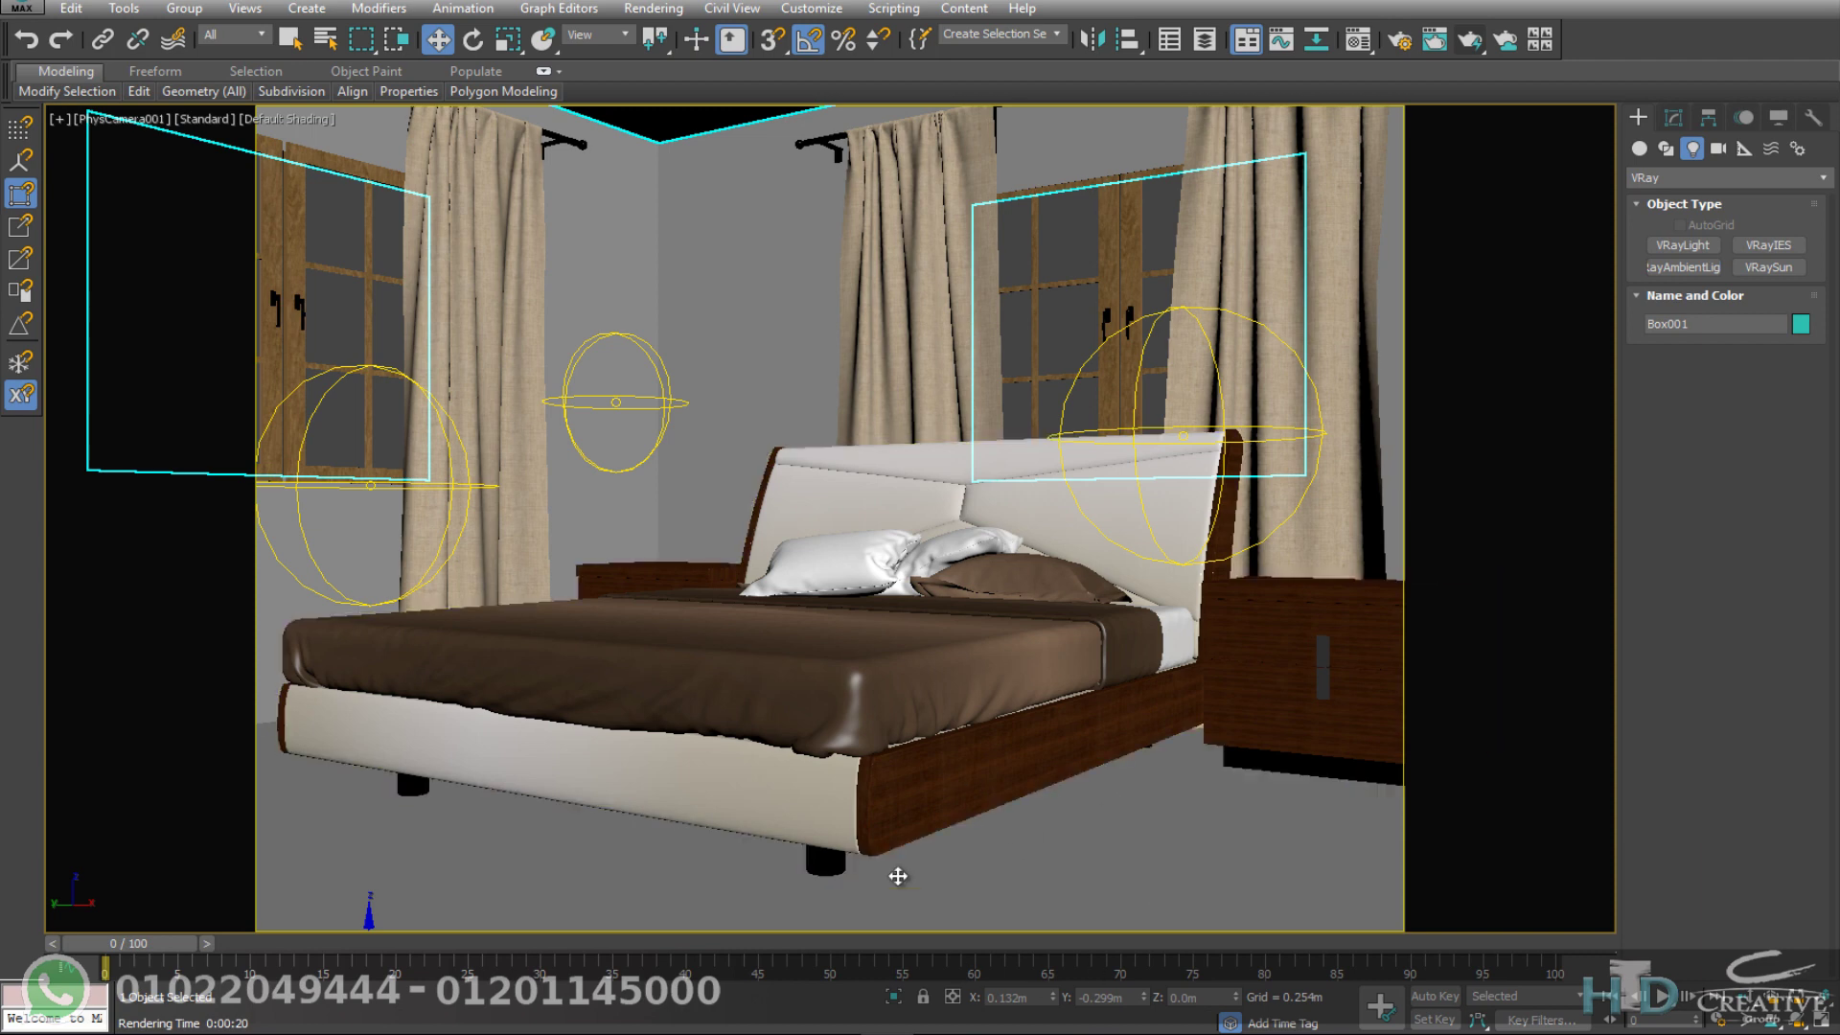
{"action": "left_click", "coordinate": [1673, 117]}
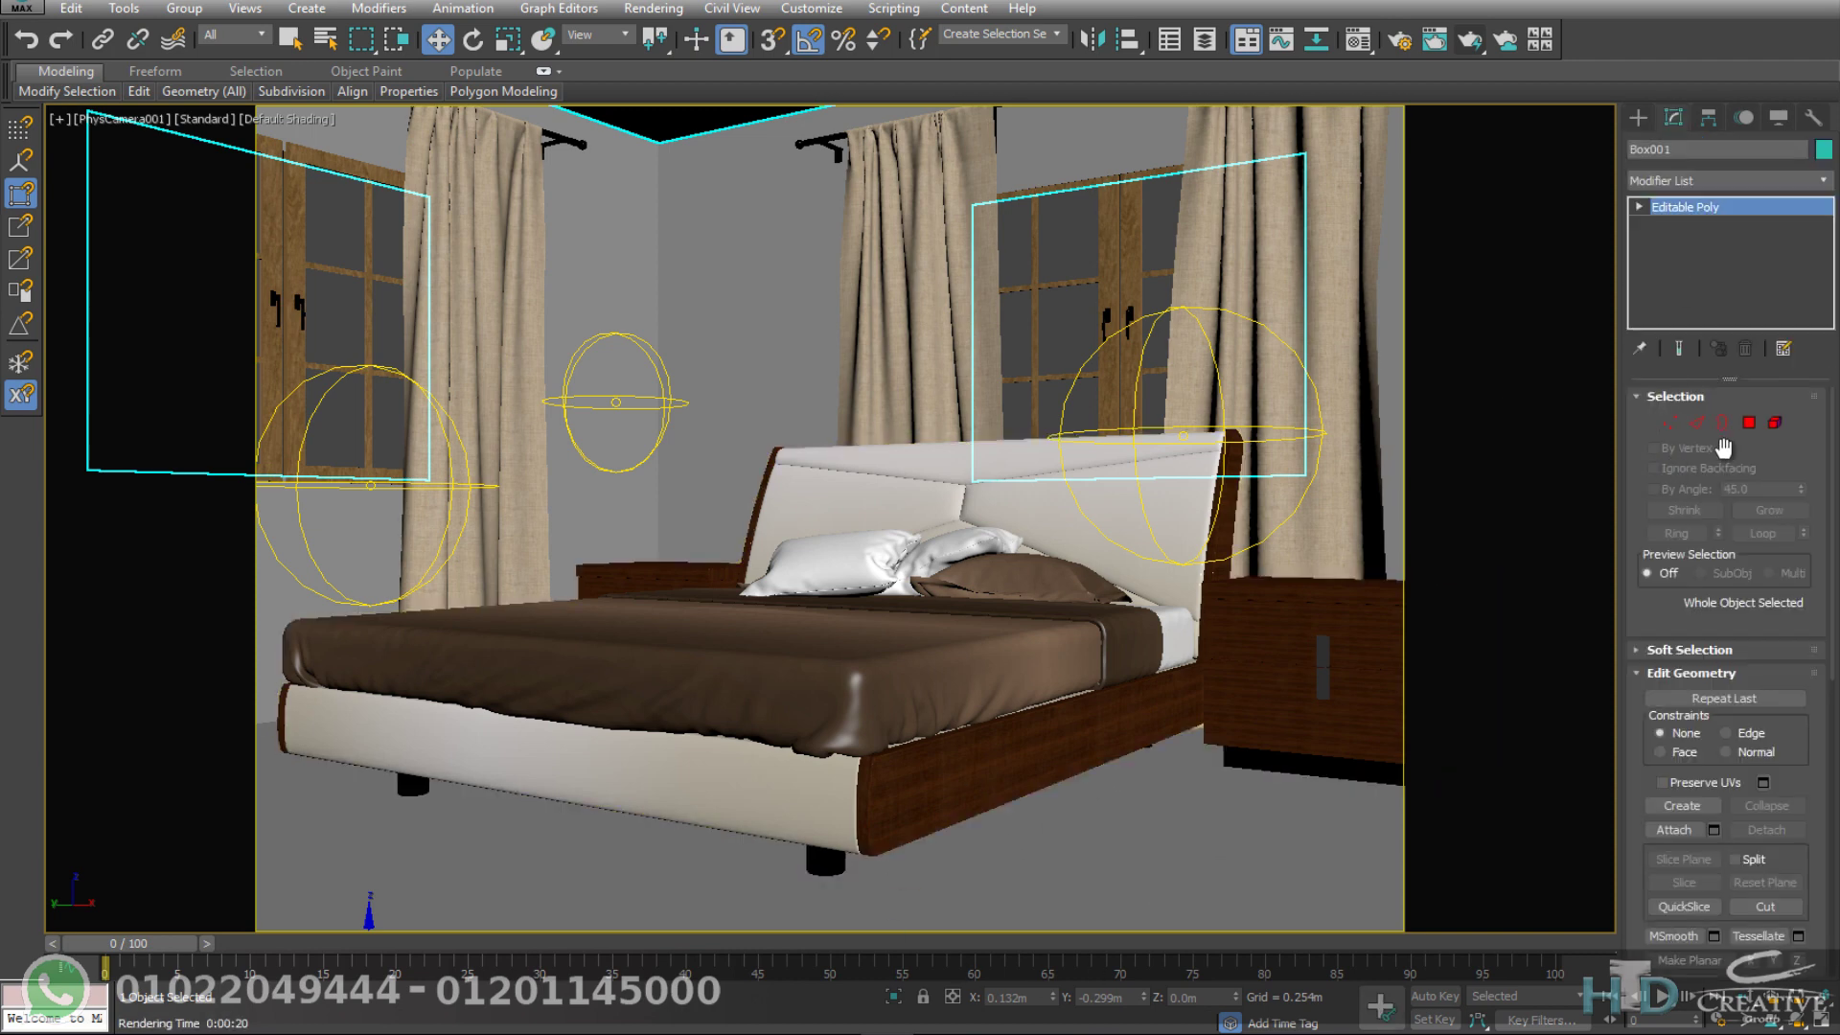
{"action": "left_click", "coordinate": [1748, 422]}
{"action": "left_click", "coordinate": [1155, 845]}
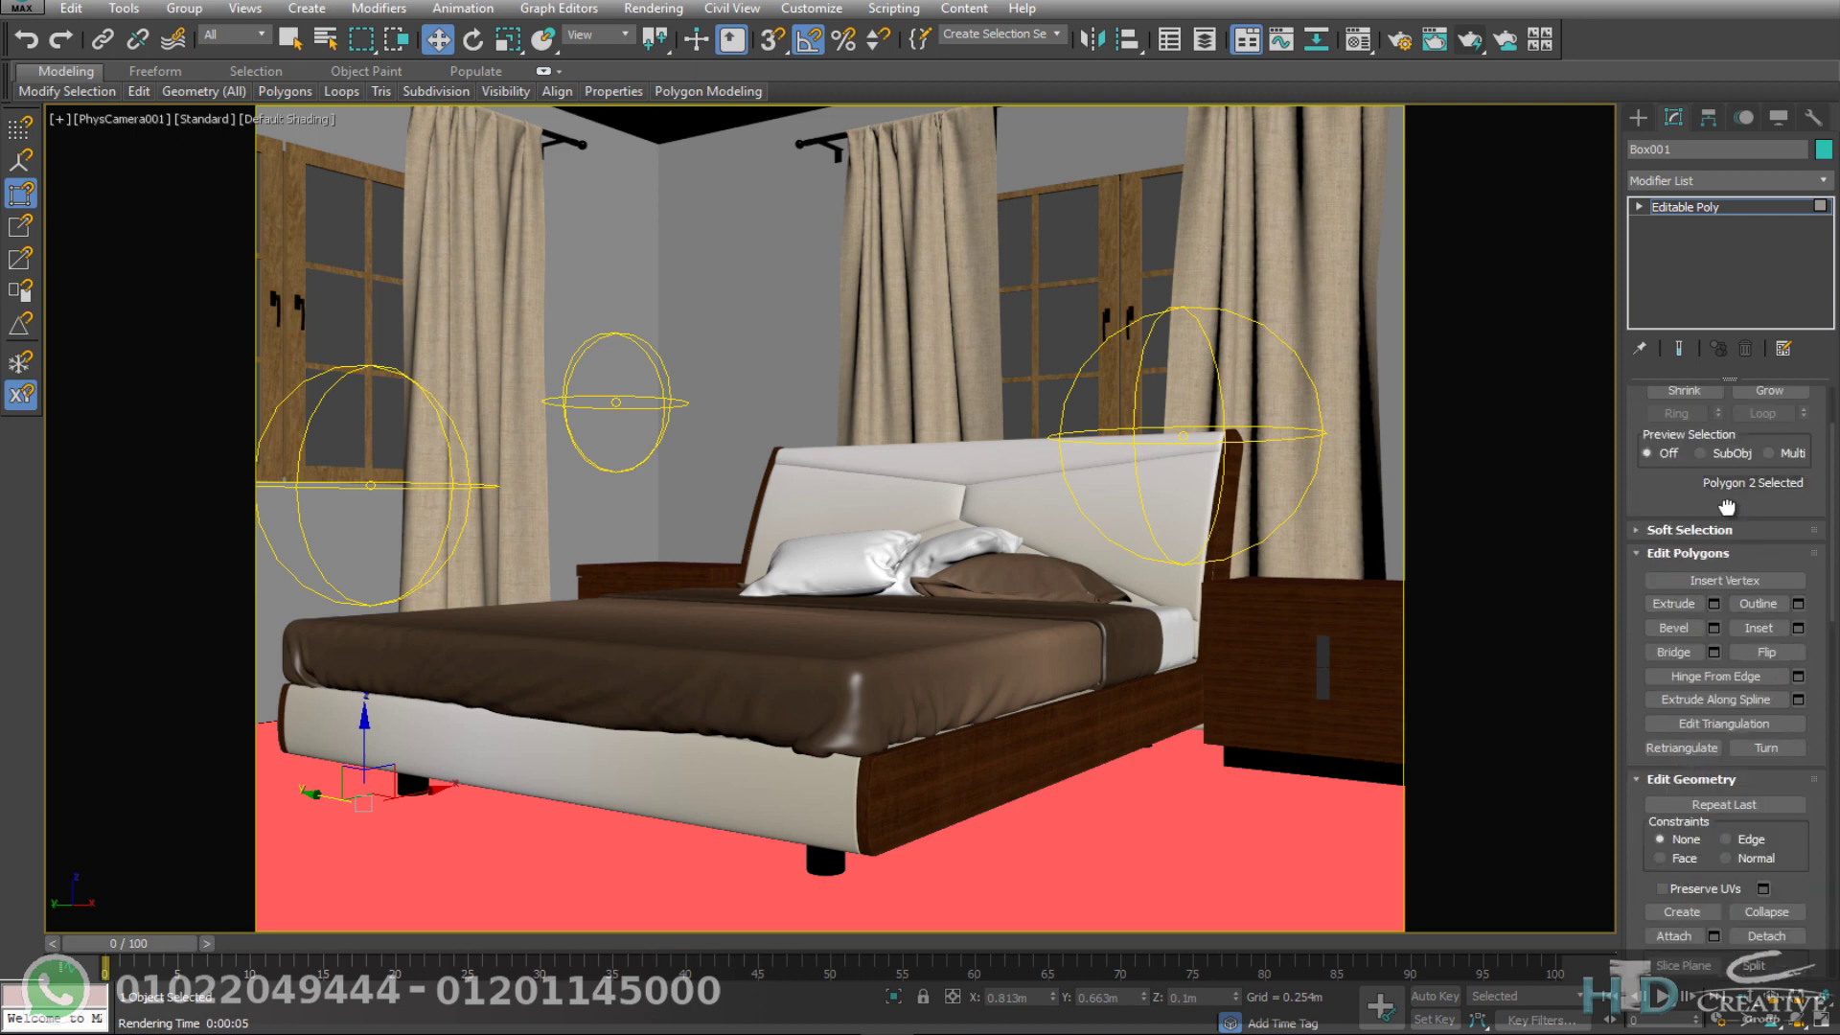
{"action": "scroll", "coordinate": [1736, 670], "scroll_direction": "down", "scroll_amount": 3}
{"action": "left_click", "coordinate": [1774, 856]}
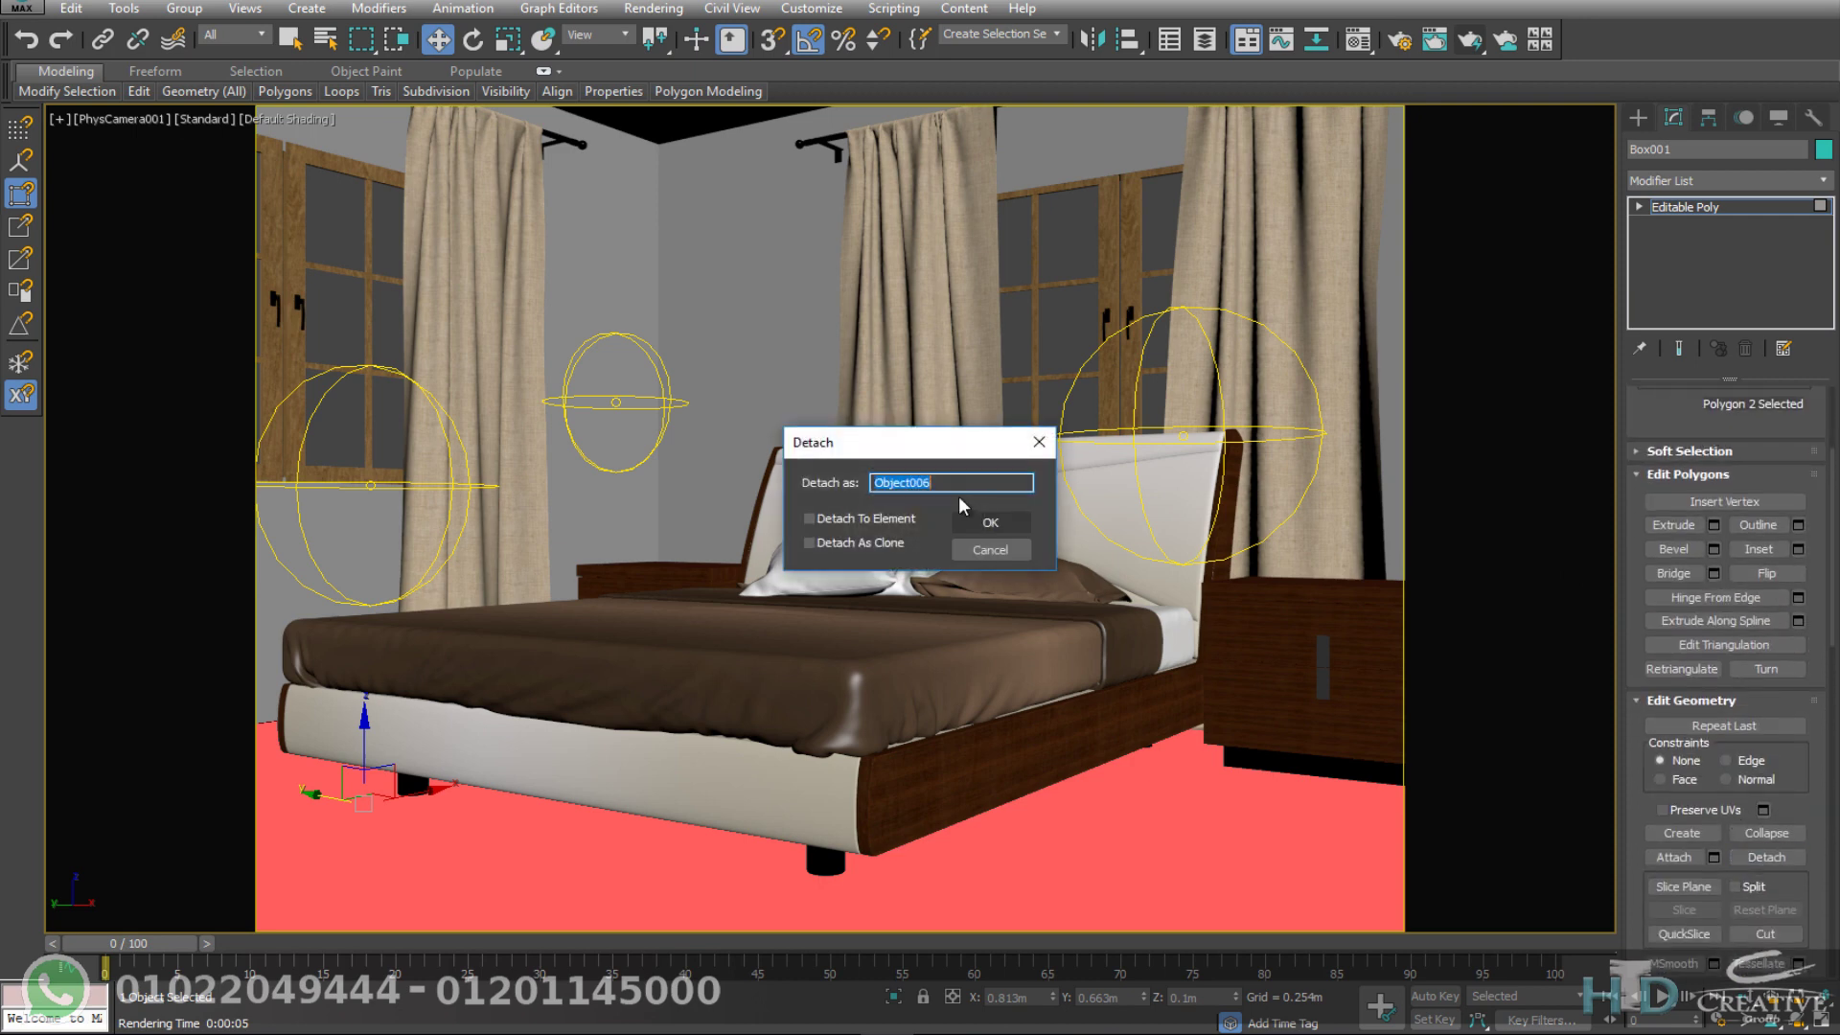
{"action": "left_click", "coordinate": [972, 523]}
{"action": "left_click", "coordinate": [1637, 117]}
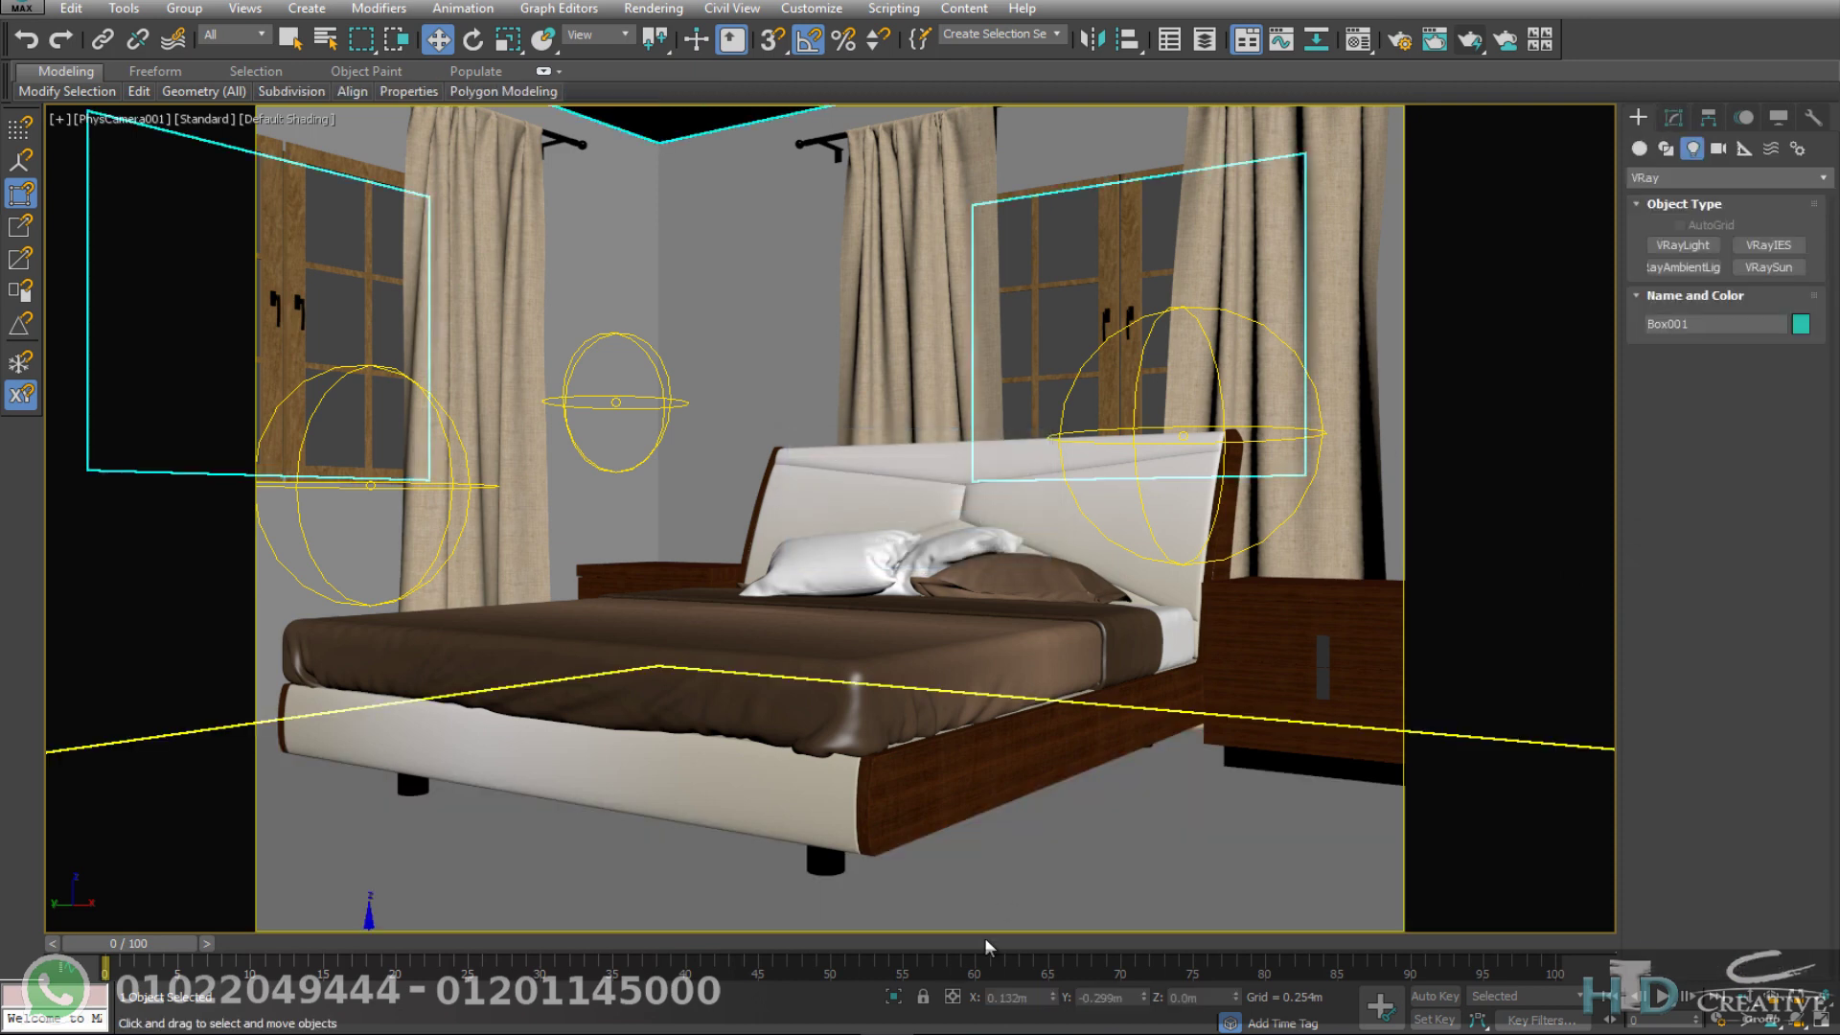
{"action": "left_click", "coordinate": [1027, 865]}
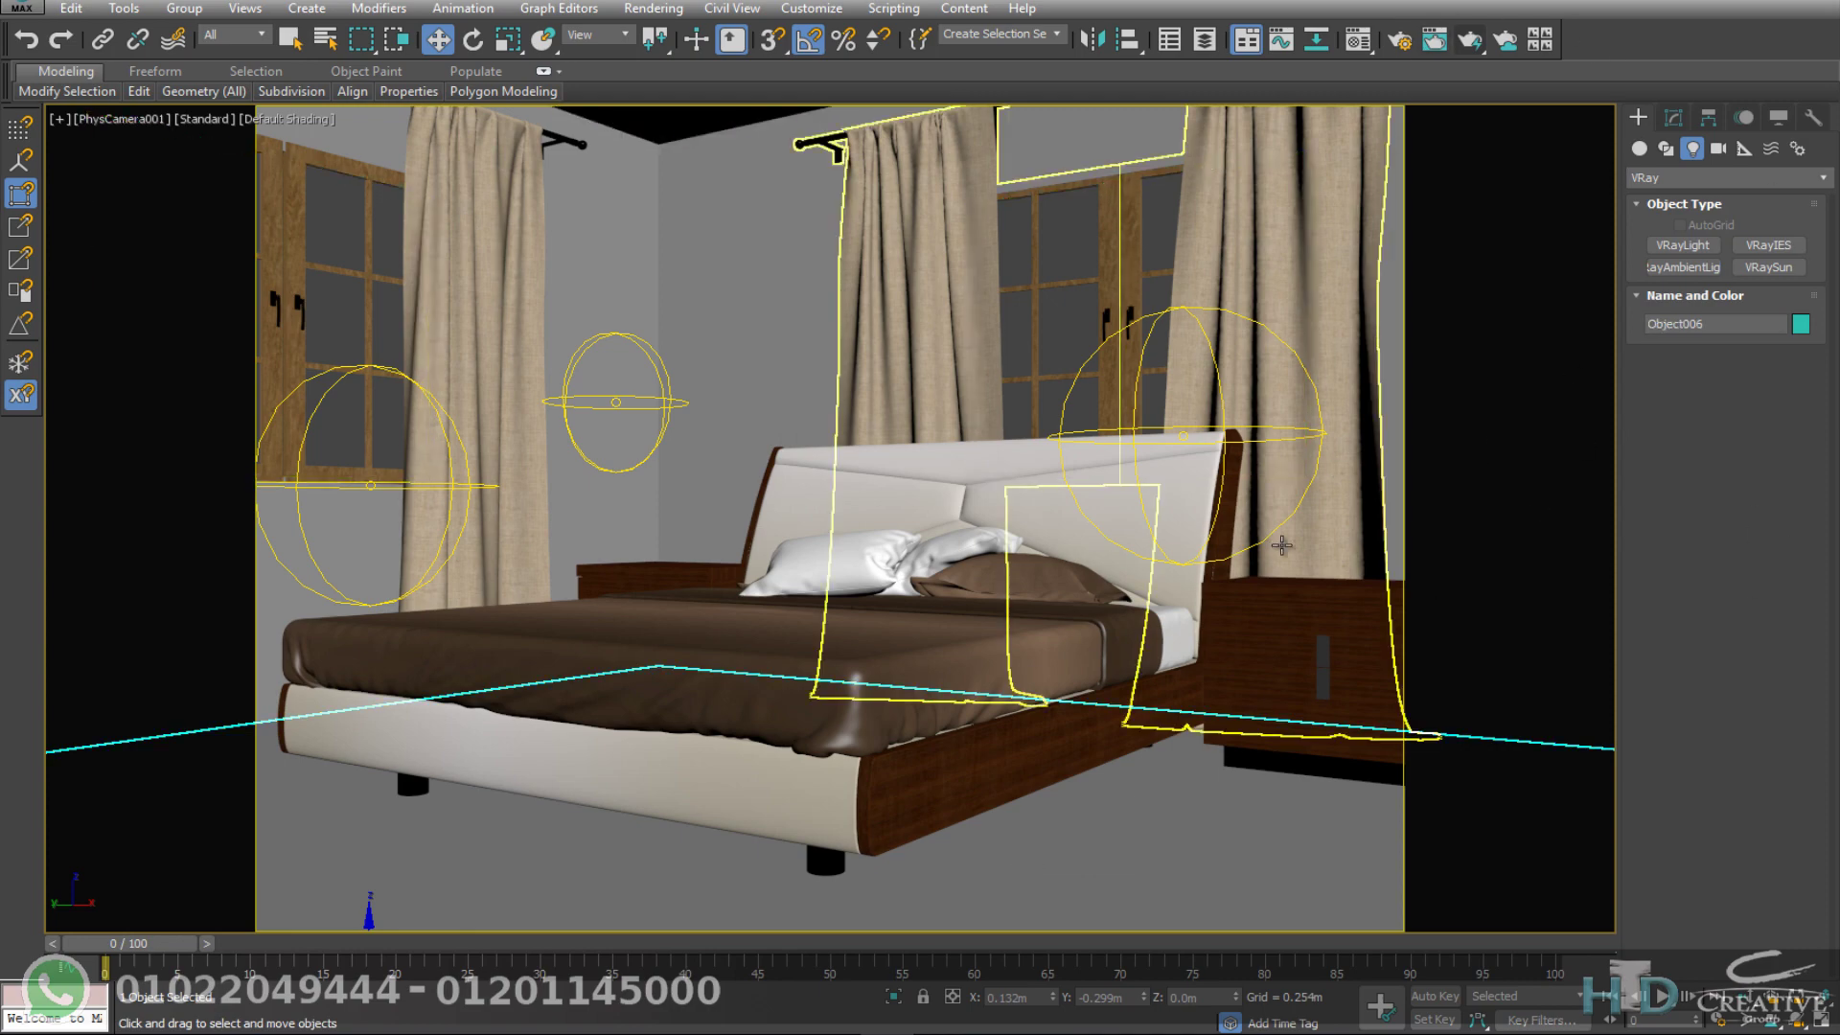
Step: Assign the Coop_floor material to the floor Object006
{"action": "left_click", "coordinate": [1358, 39]}
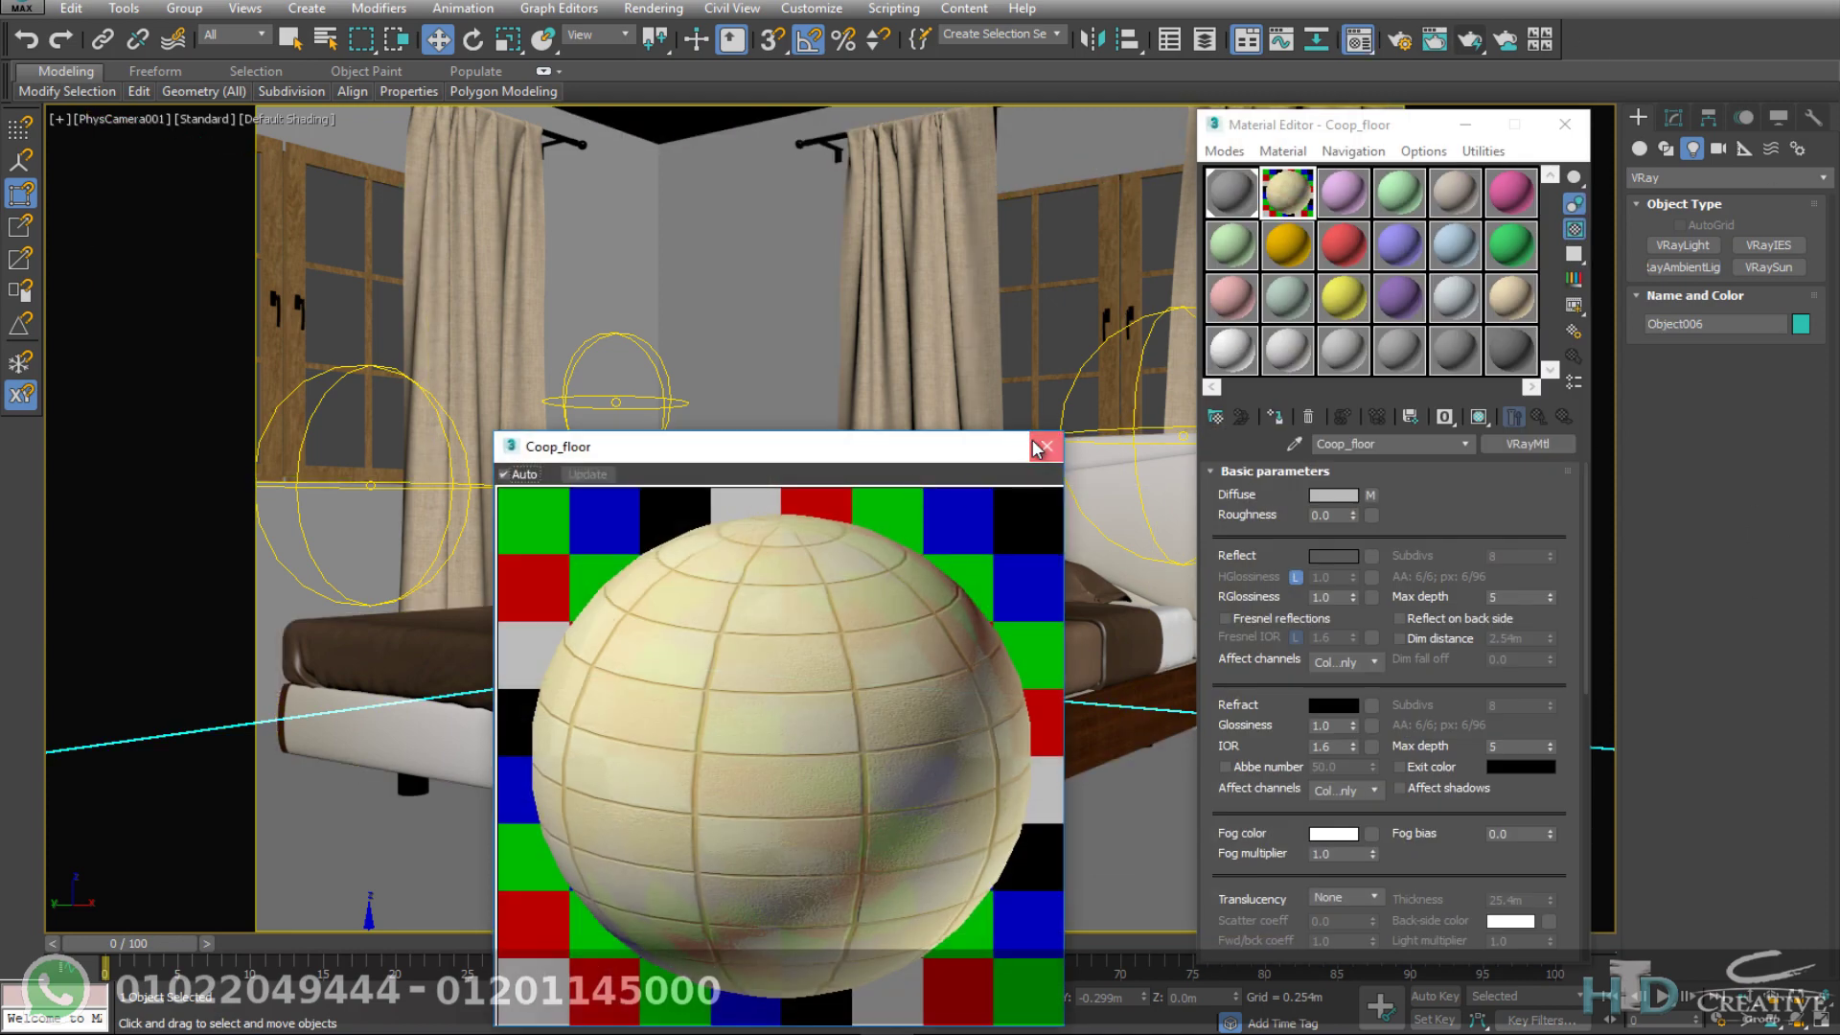
{"action": "left_click", "coordinate": [1046, 445]}
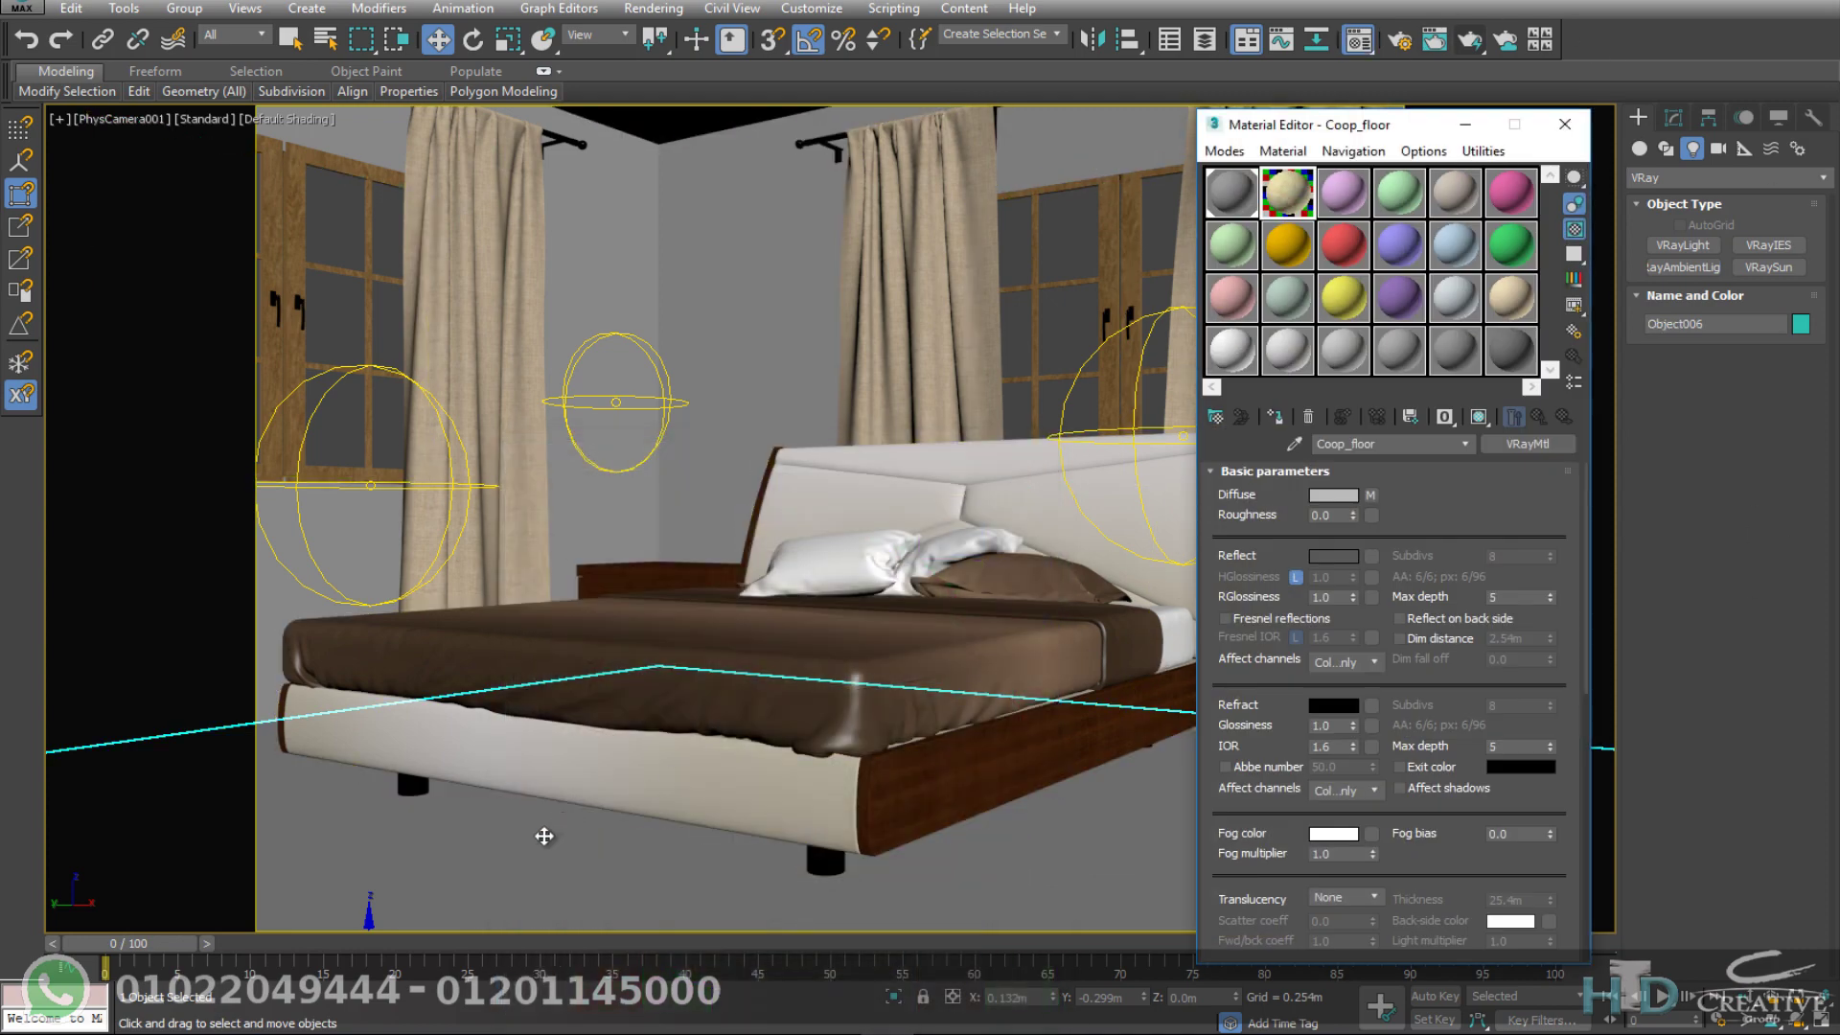
{"action": "left_click", "coordinate": [1276, 417]}
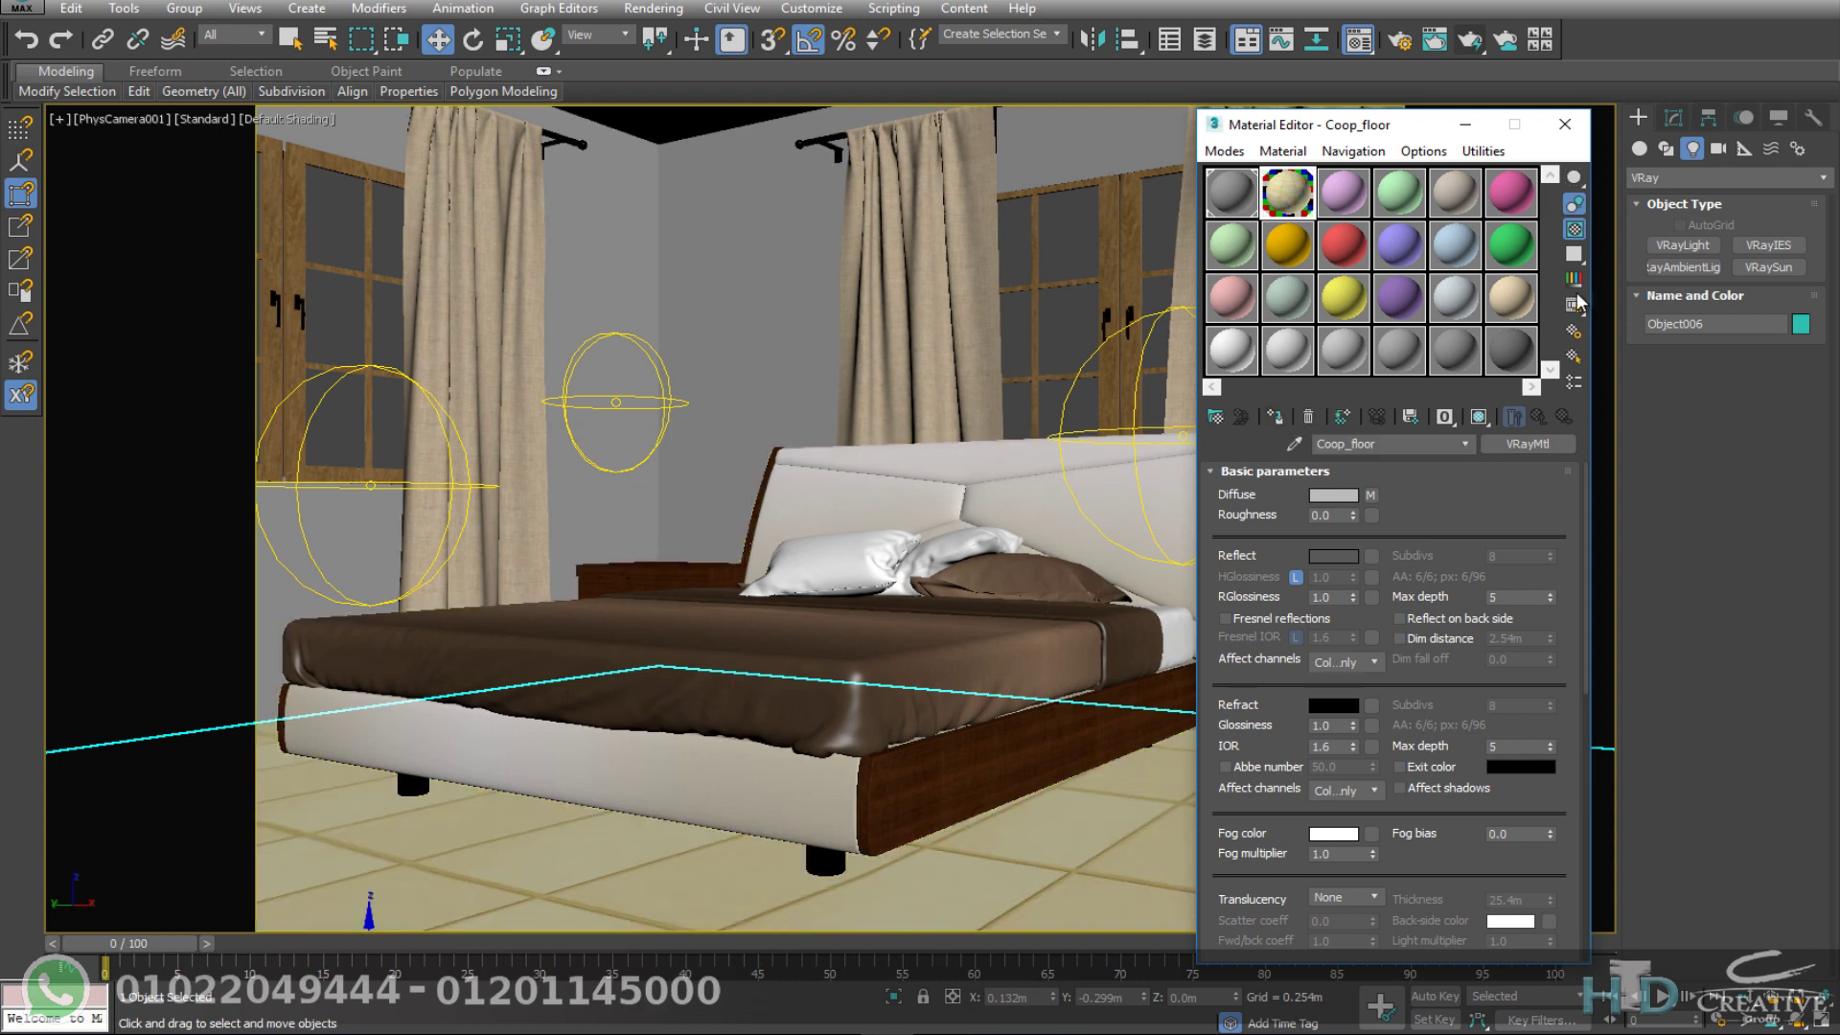
{"action": "left_click", "coordinate": [1565, 125]}
{"action": "left_click", "coordinate": [1673, 117]}
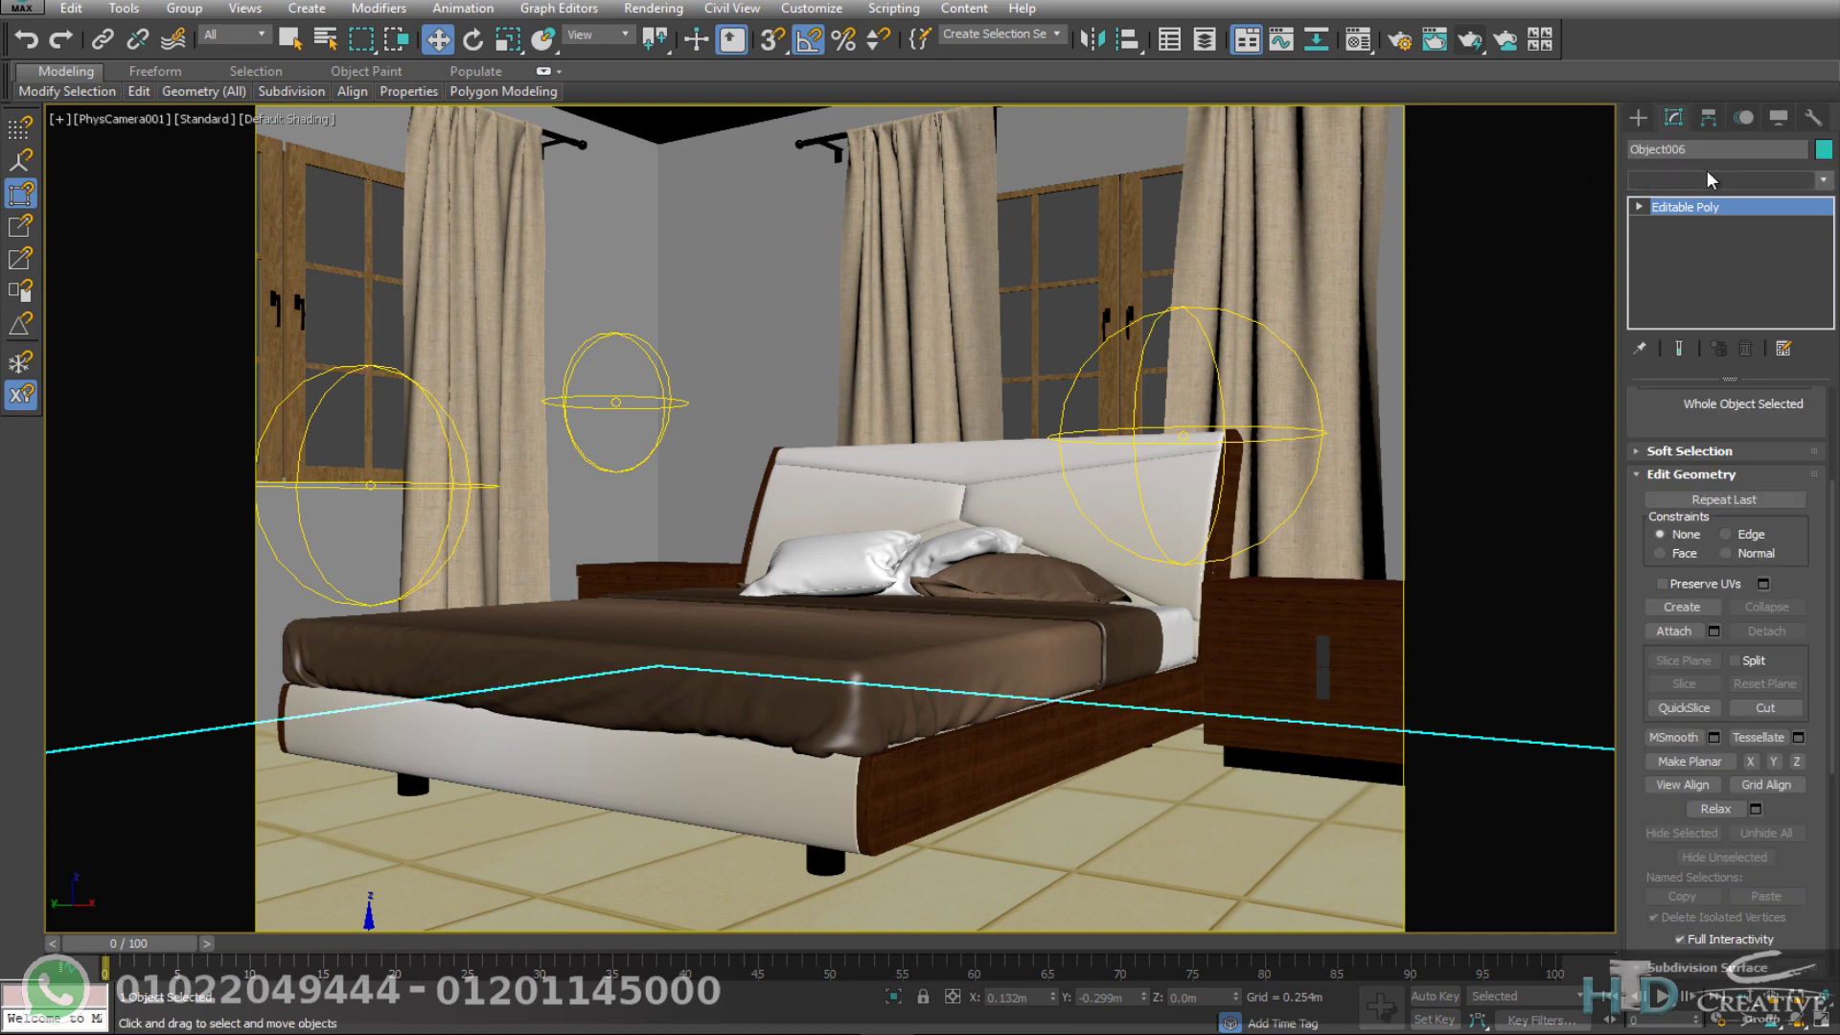
{"action": "left_click", "coordinate": [1707, 180]}
Step: Add a Box-mapped UVW Map modifier to the floor
{"action": "key", "text": "u"}
{"action": "key", "text": "u"}
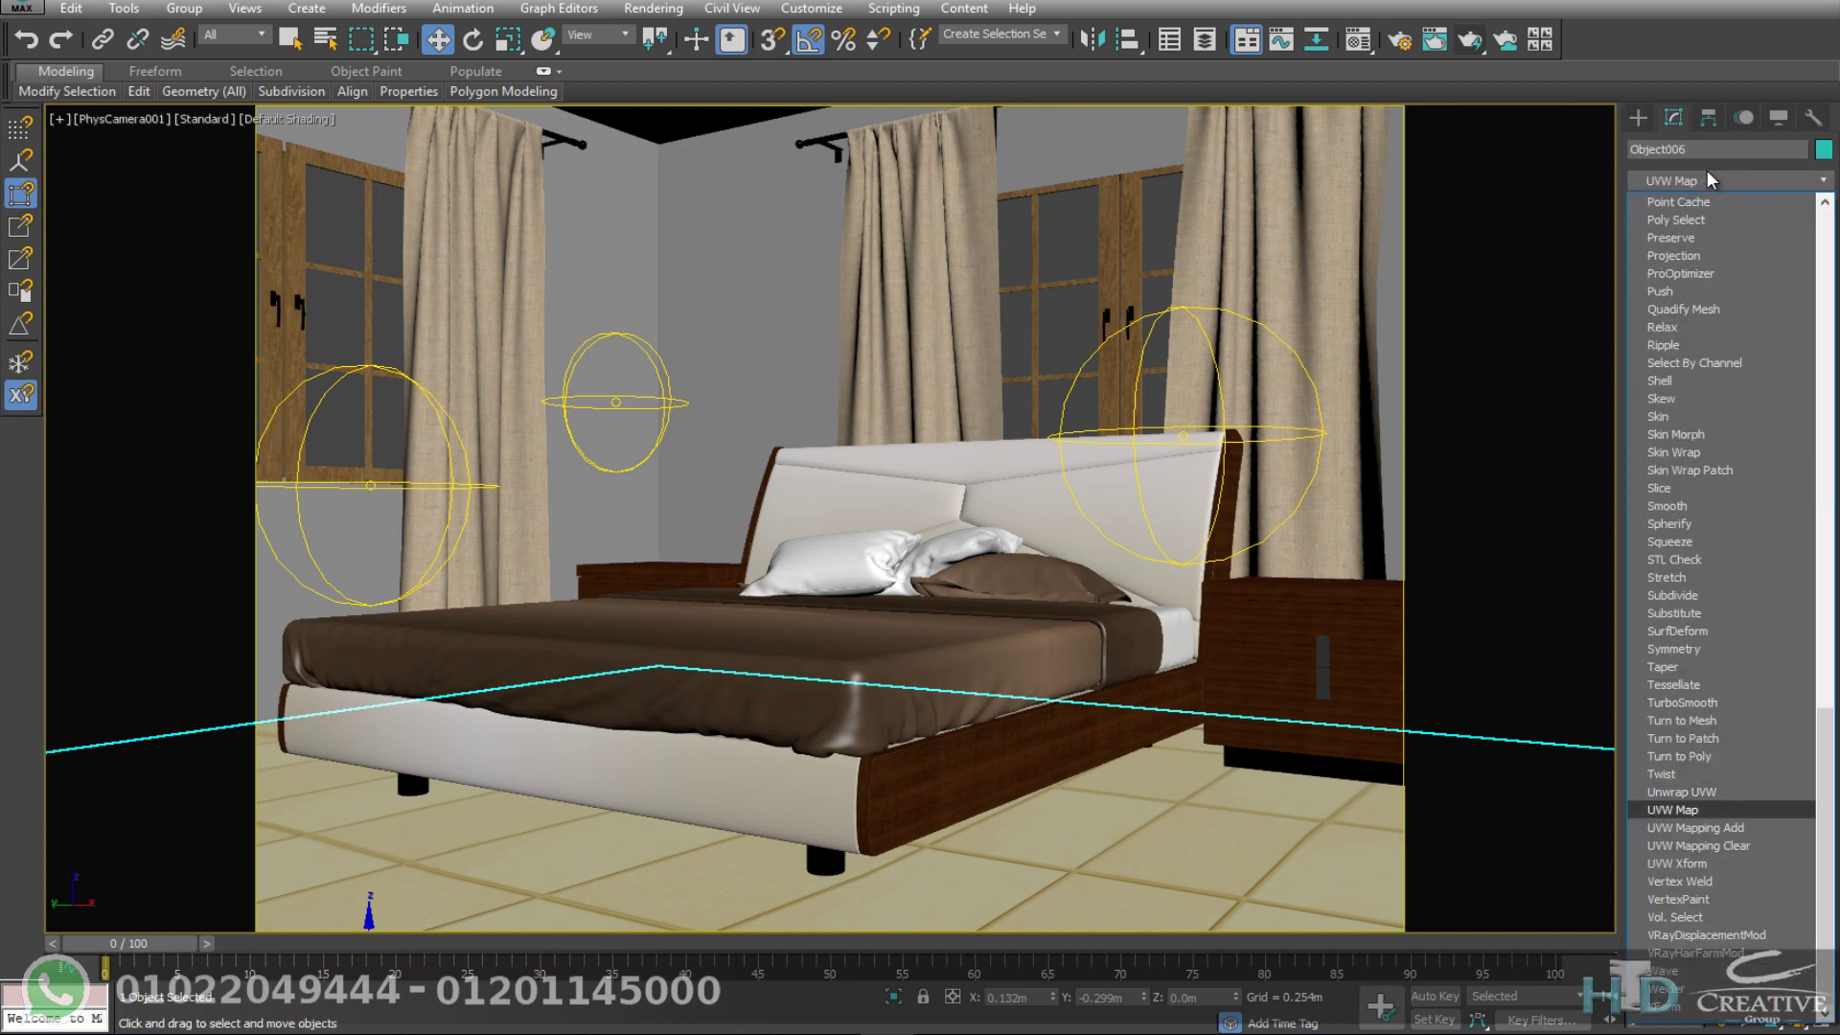
{"action": "key", "text": "Return"}
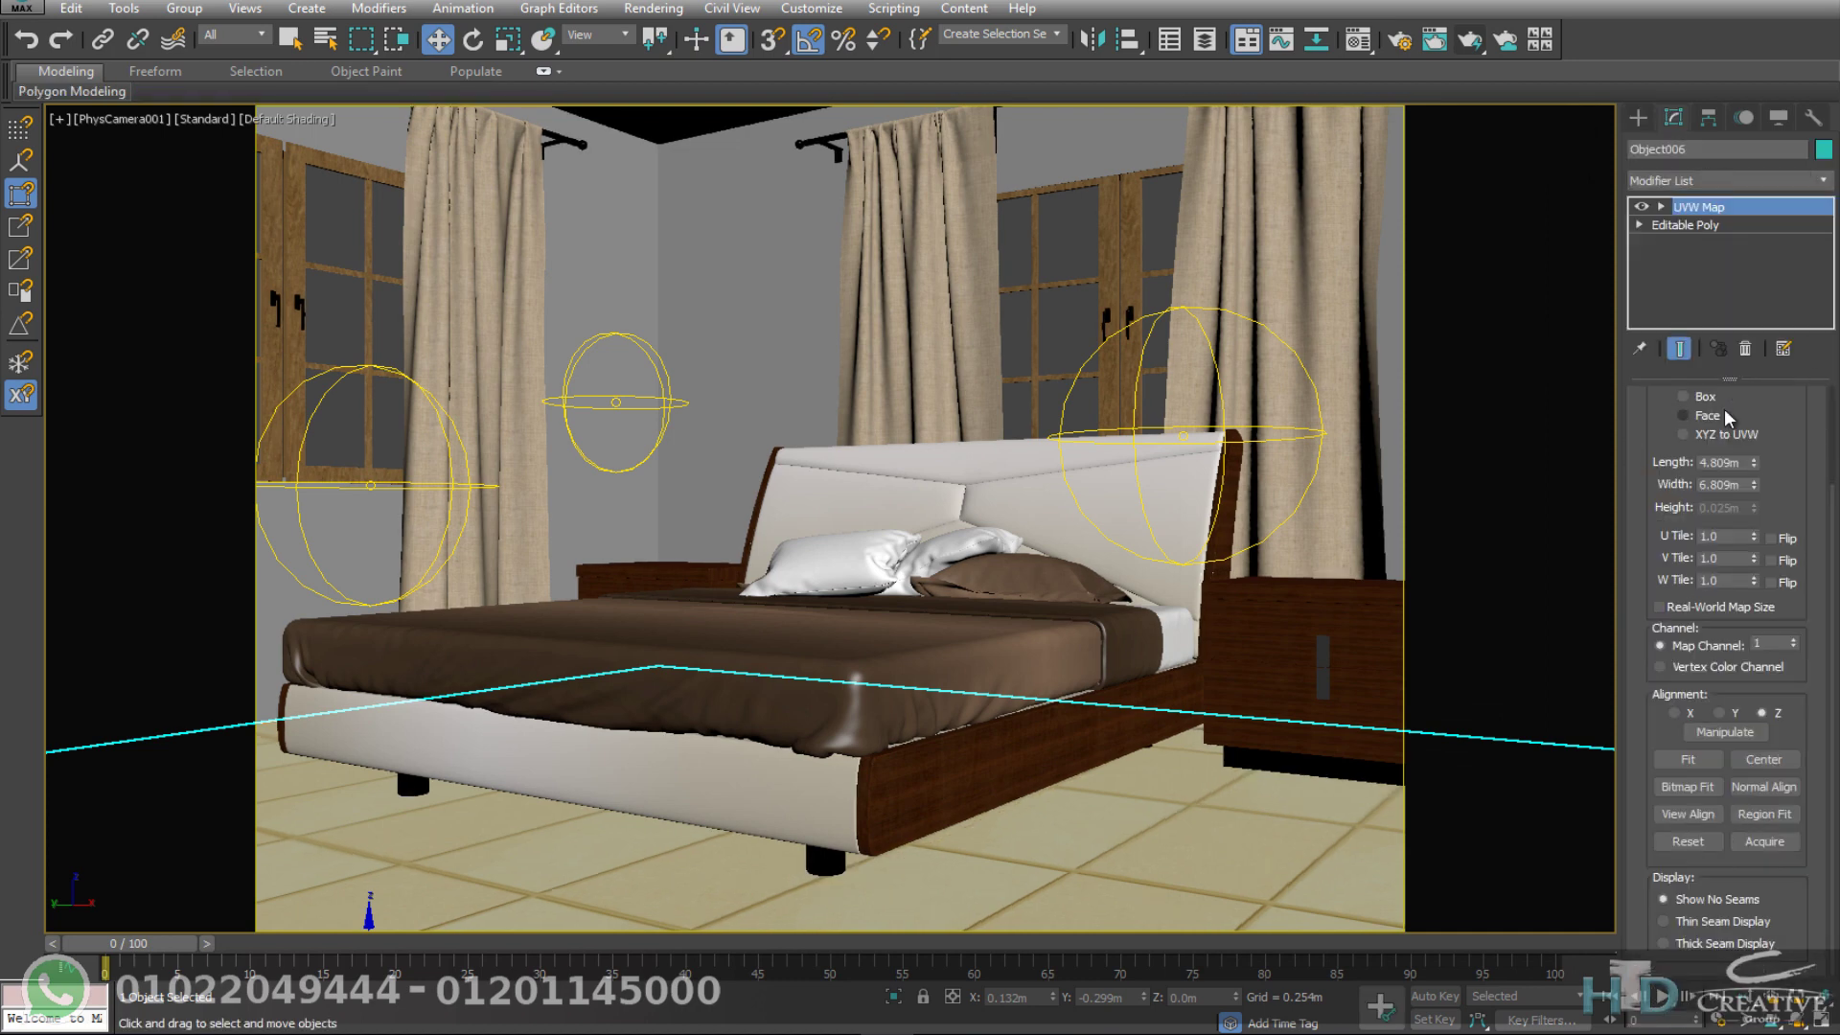
{"action": "scroll", "coordinate": [1725, 410], "scroll_direction": "up", "scroll_amount": 1}
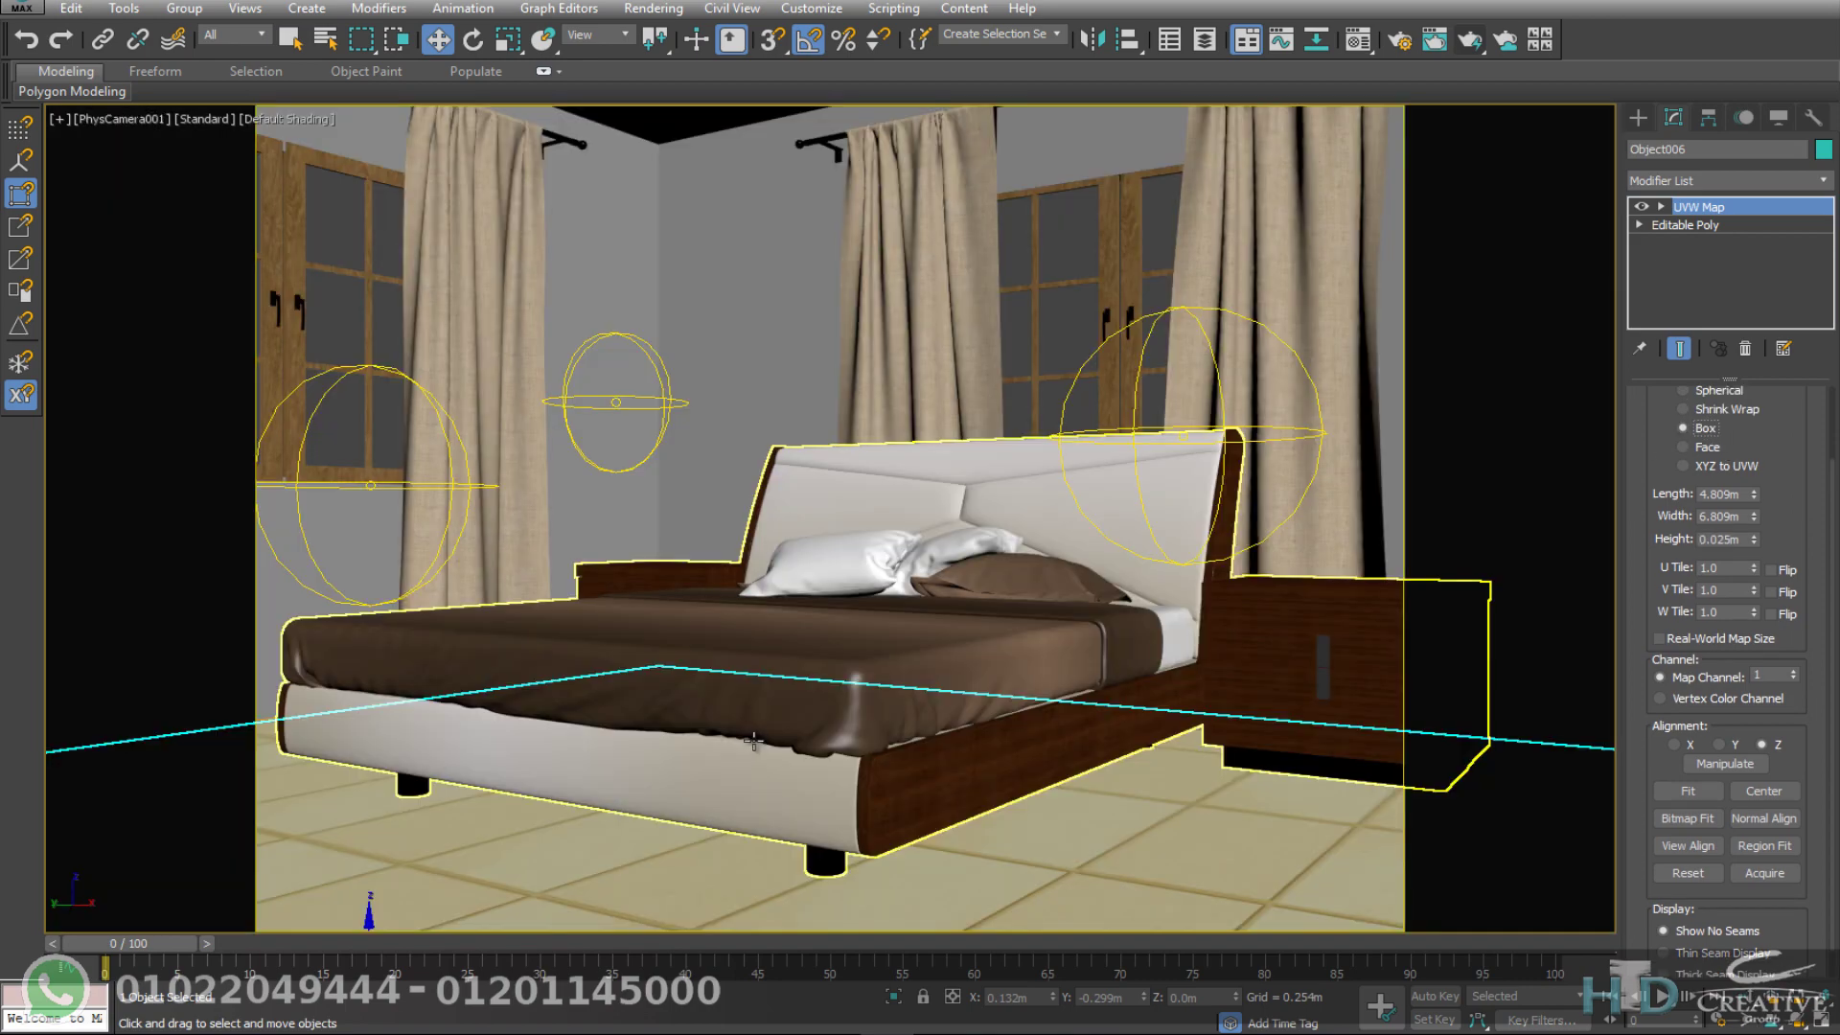
{"action": "key", "text": "p"}
{"action": "scroll", "coordinate": [757, 709], "scroll_direction": "up", "scroll_amount": 5}
{"action": "scroll", "coordinate": [748, 766], "scroll_direction": "up", "scroll_amount": 5}
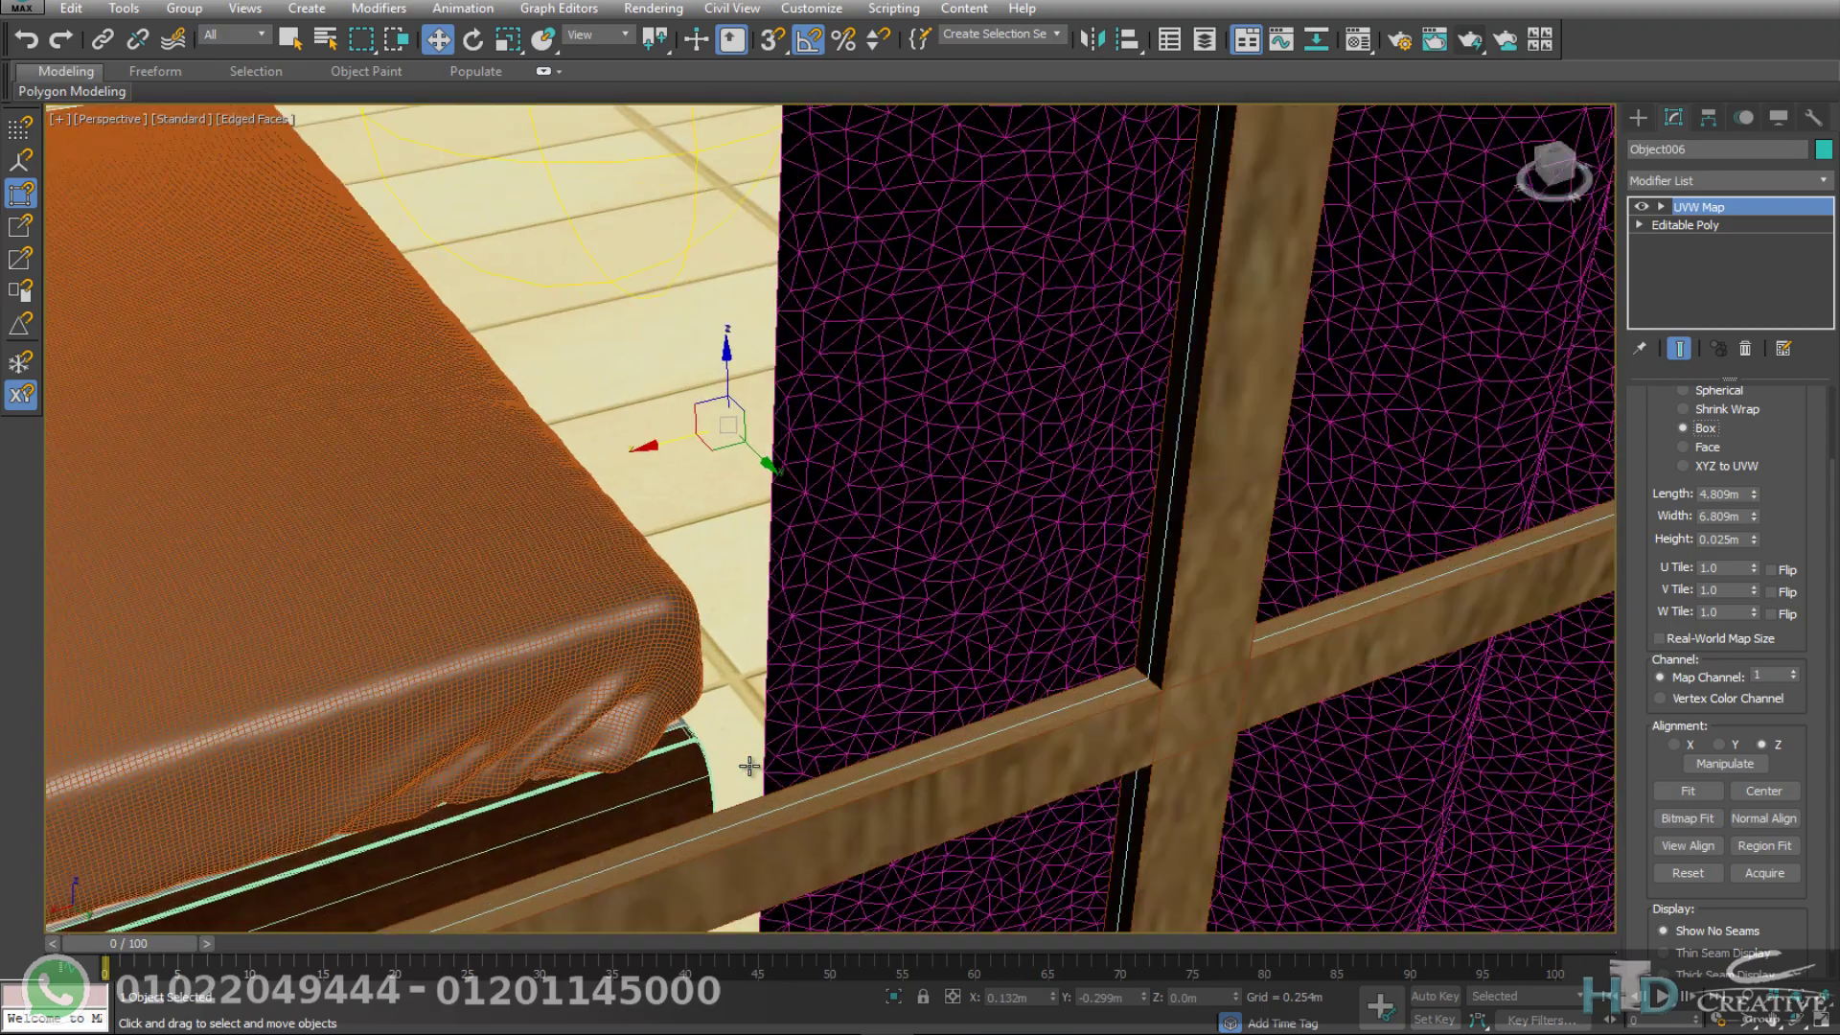
{"action": "mouse_move", "coordinate": [722, 470]}
{"action": "middle_mouse_down", "text": "alt"}
{"action": "mouse_move", "coordinate": [726, 501]}
{"action": "mouse_move", "coordinate": [691, 525]}
{"action": "middle_mouse_up", "text": "alt"}
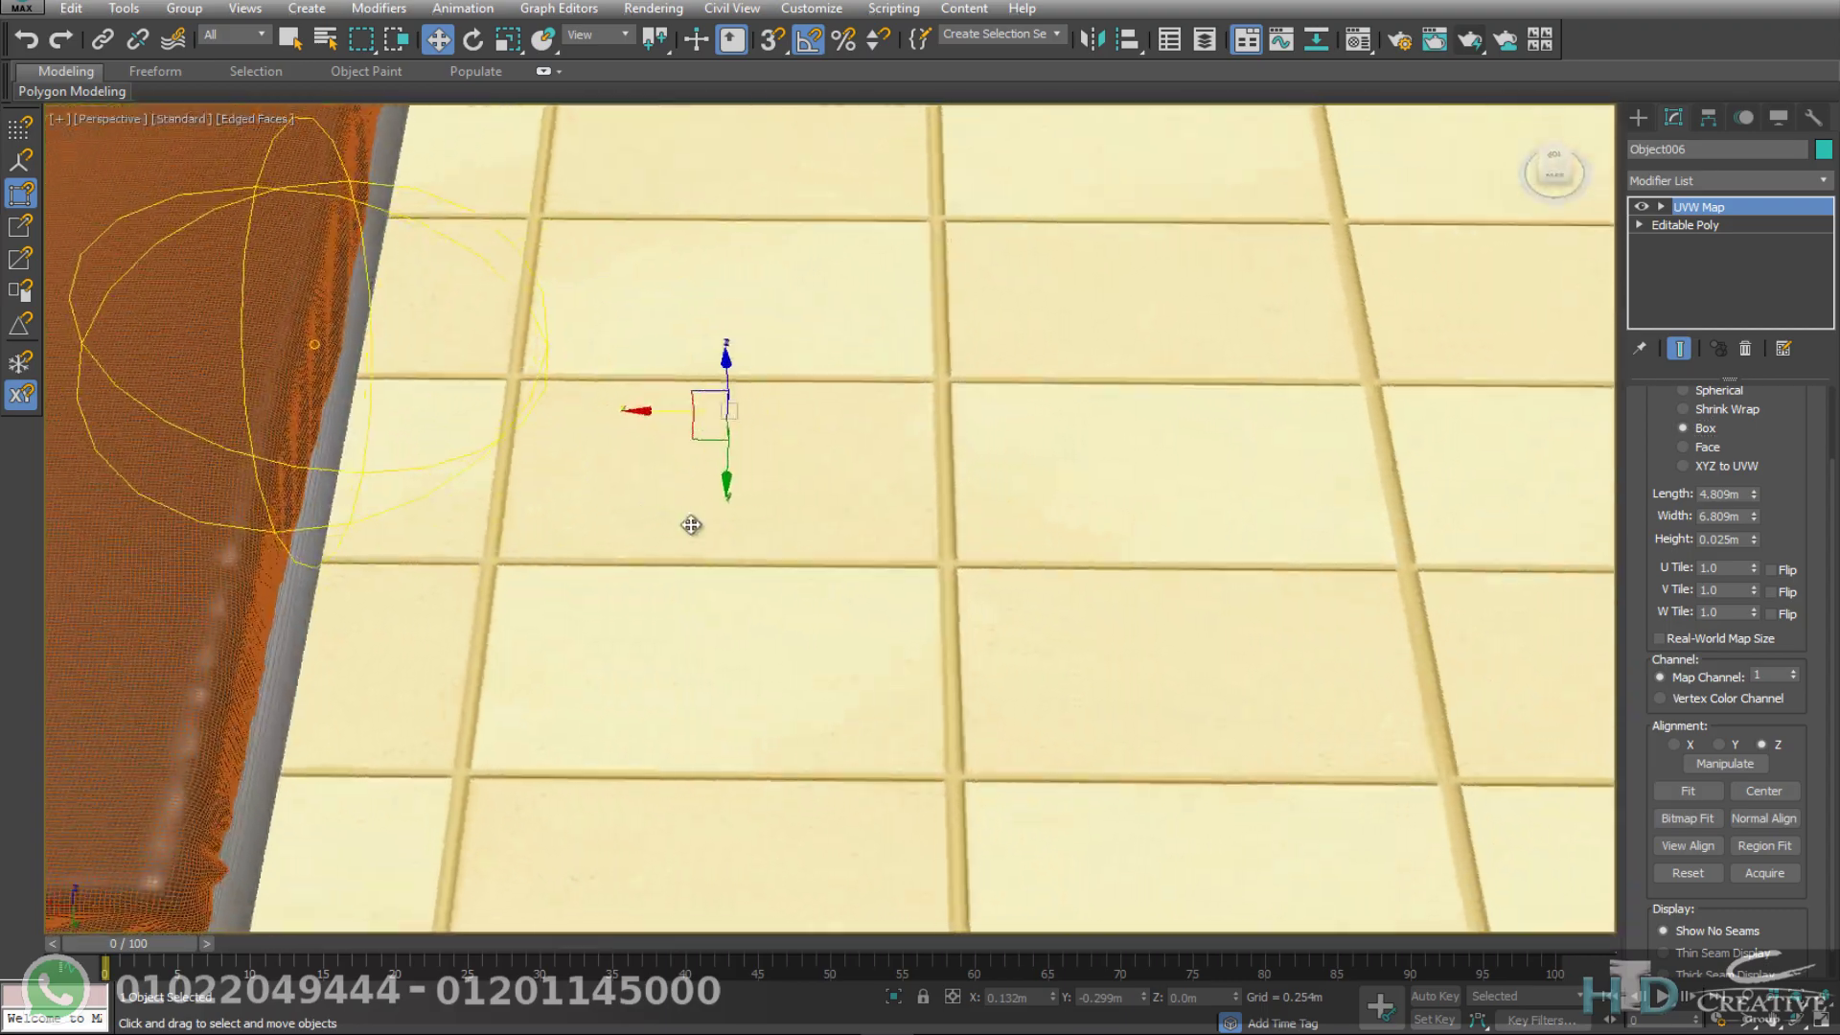
{"action": "mouse_move", "coordinate": [1518, 526]}
{"action": "middle_mouse_down", "text": "alt"}
{"action": "mouse_move", "coordinate": [1301, 472]}
{"action": "mouse_move", "coordinate": [1635, 350]}
{"action": "middle_mouse_up", "text": "alt"}
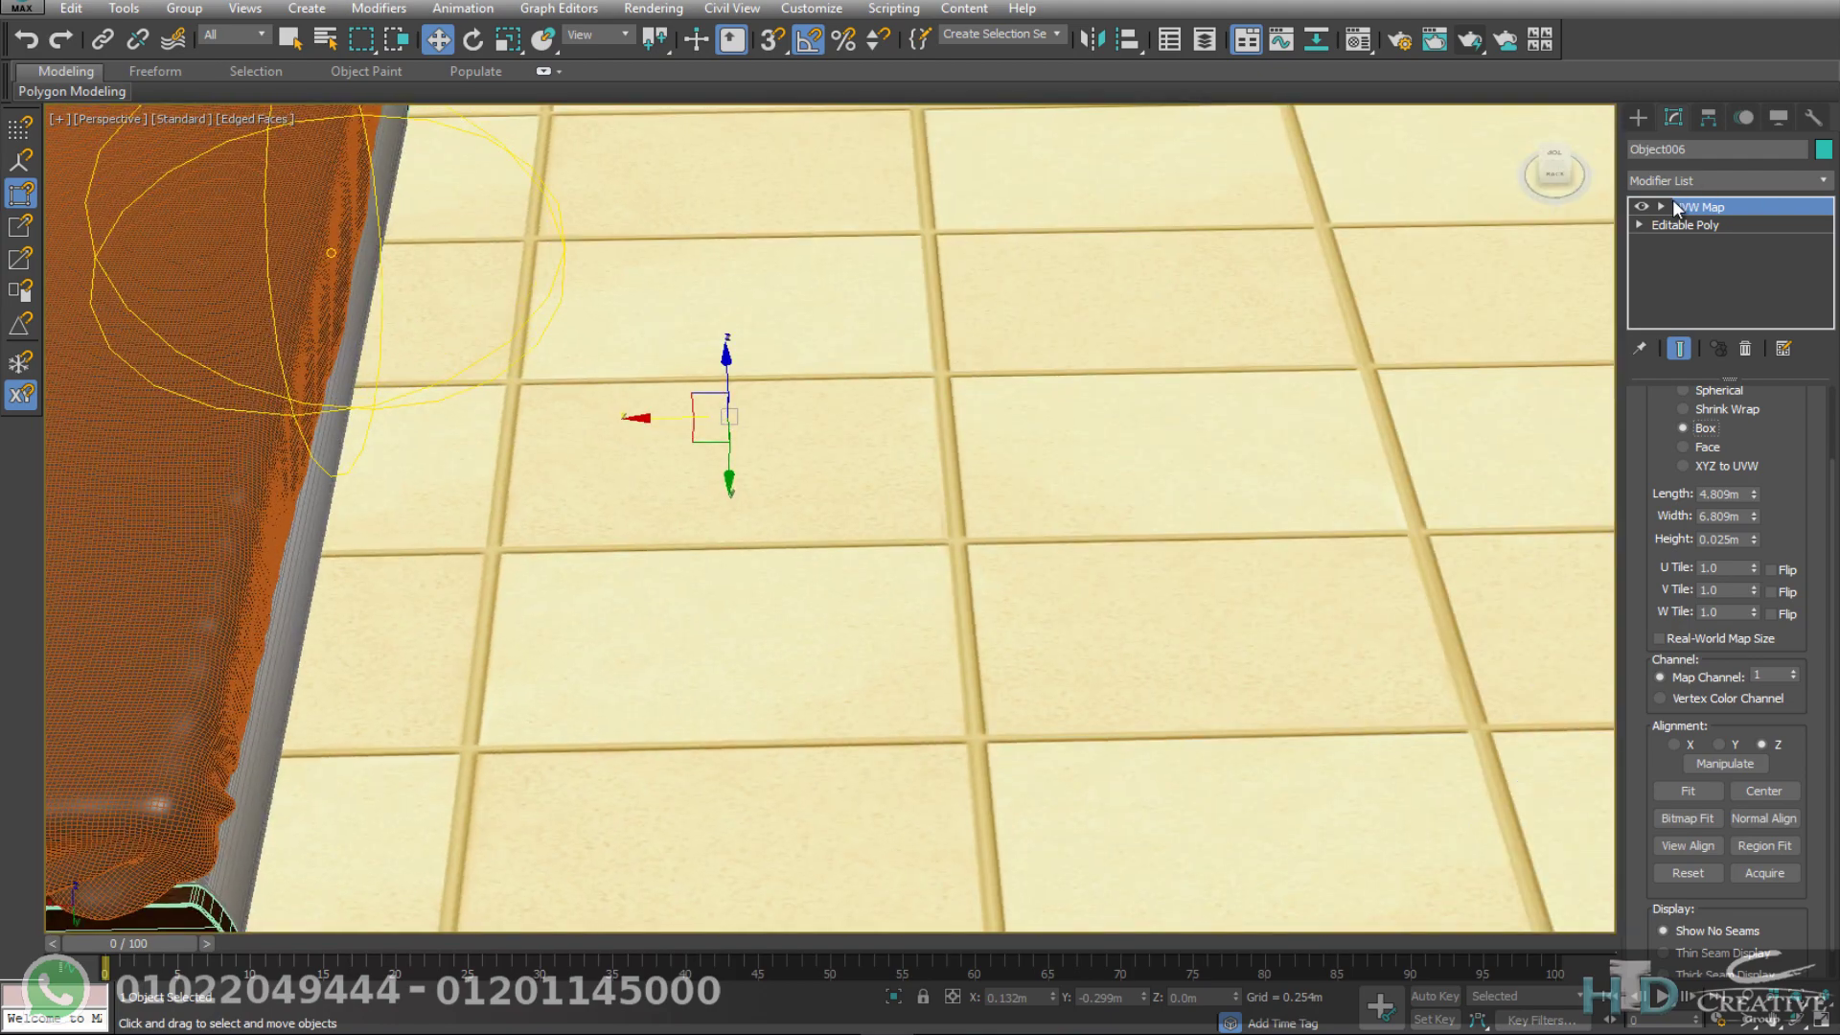
Step: Scale the UVW Map gizmo so the floor tiles appear smaller
{"action": "left_click", "coordinate": [1717, 224]}
{"action": "key", "text": "r"}
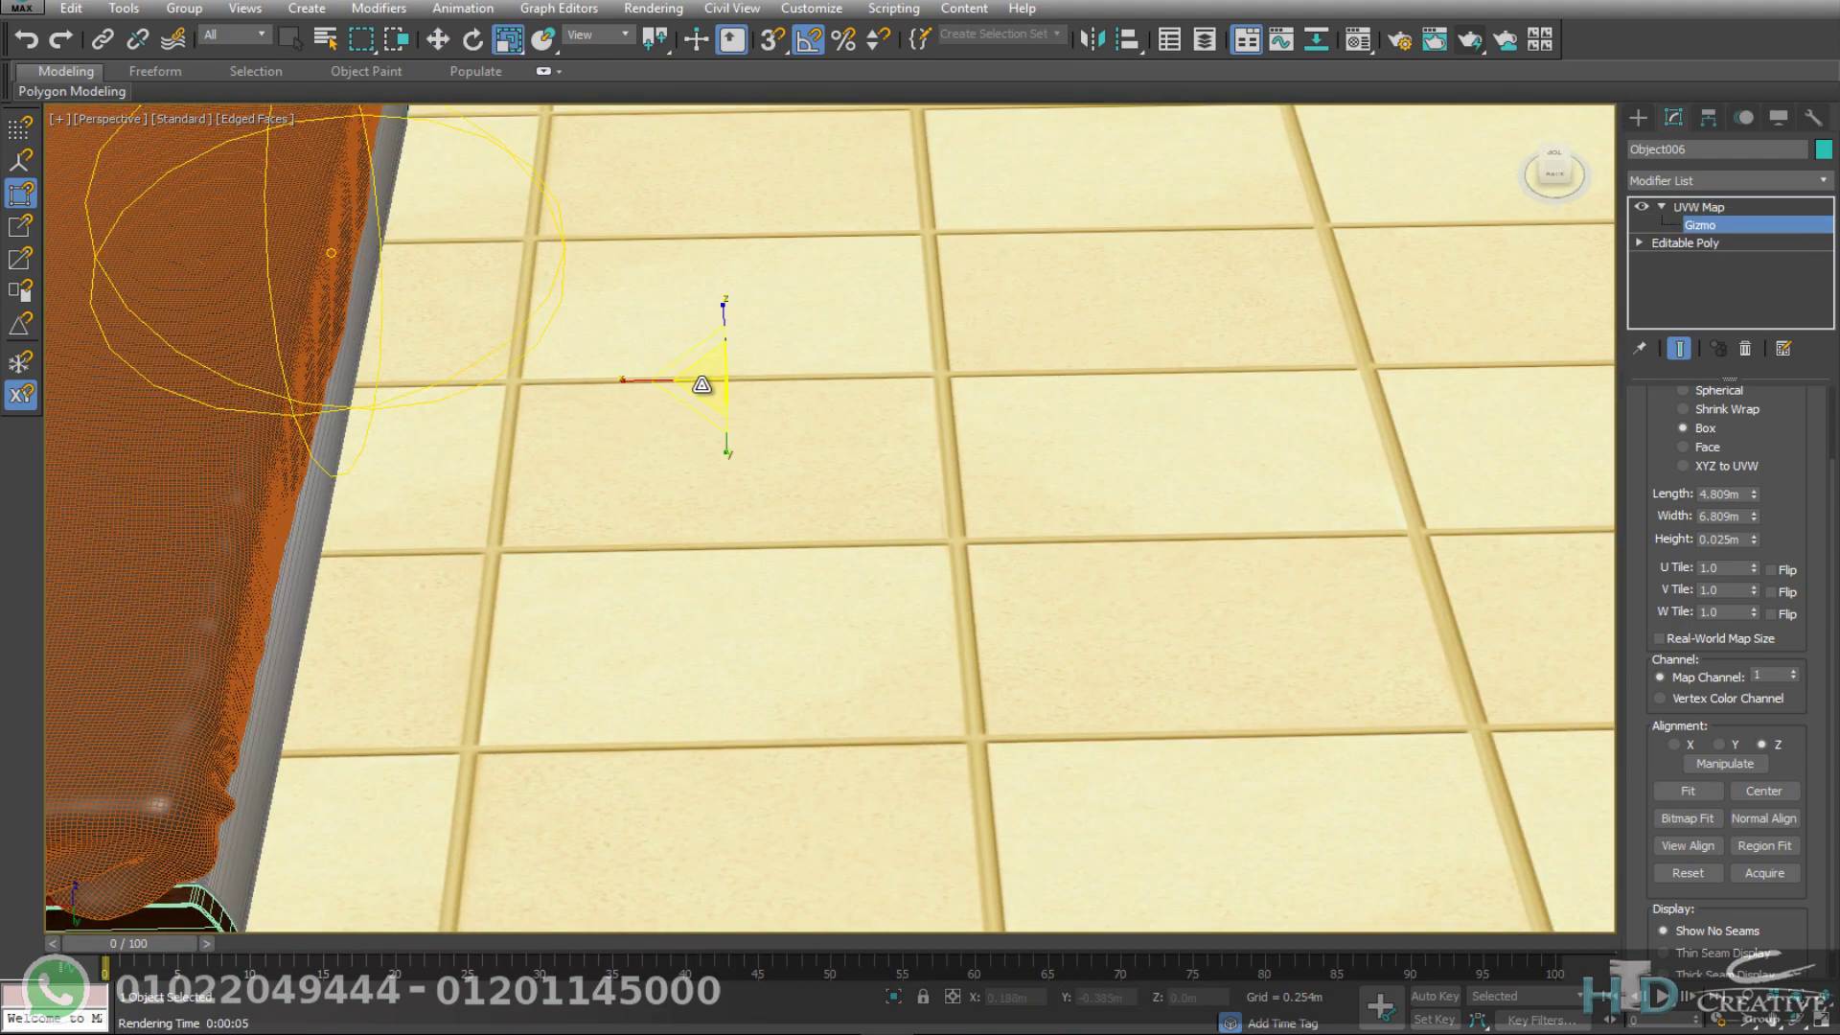
{"action": "mouse_move", "coordinate": [701, 384]}
{"action": "left_mouse_down"}
{"action": "mouse_move", "coordinate": [657, 422]}
{"action": "mouse_move", "coordinate": [675, 379]}
{"action": "left_mouse_up"}
{"action": "mouse_move", "coordinate": [675, 380]}
{"action": "middle_mouse_down", "text": "alt"}
{"action": "mouse_move", "coordinate": [647, 393]}
{"action": "mouse_move", "coordinate": [837, 393]}
{"action": "middle_mouse_up", "text": "alt"}
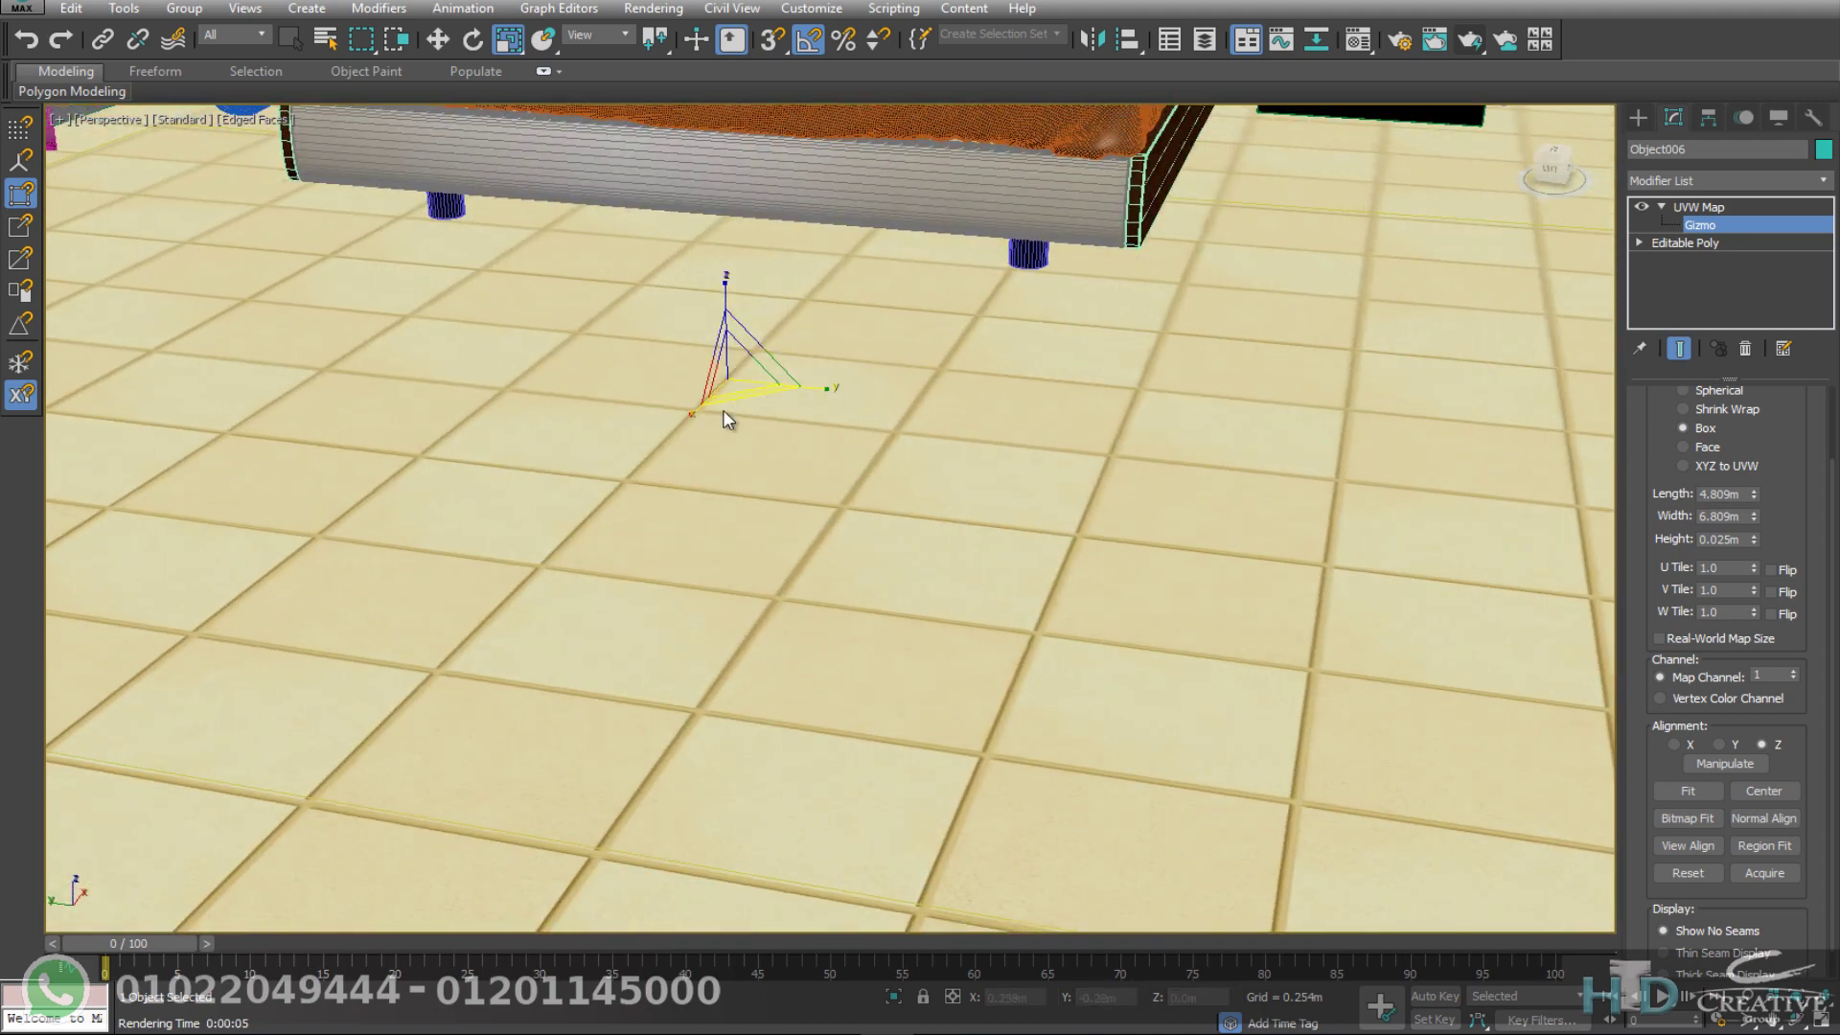
{"action": "left_click_drag", "start_coordinate": [694, 415], "coordinate": [689, 421]}
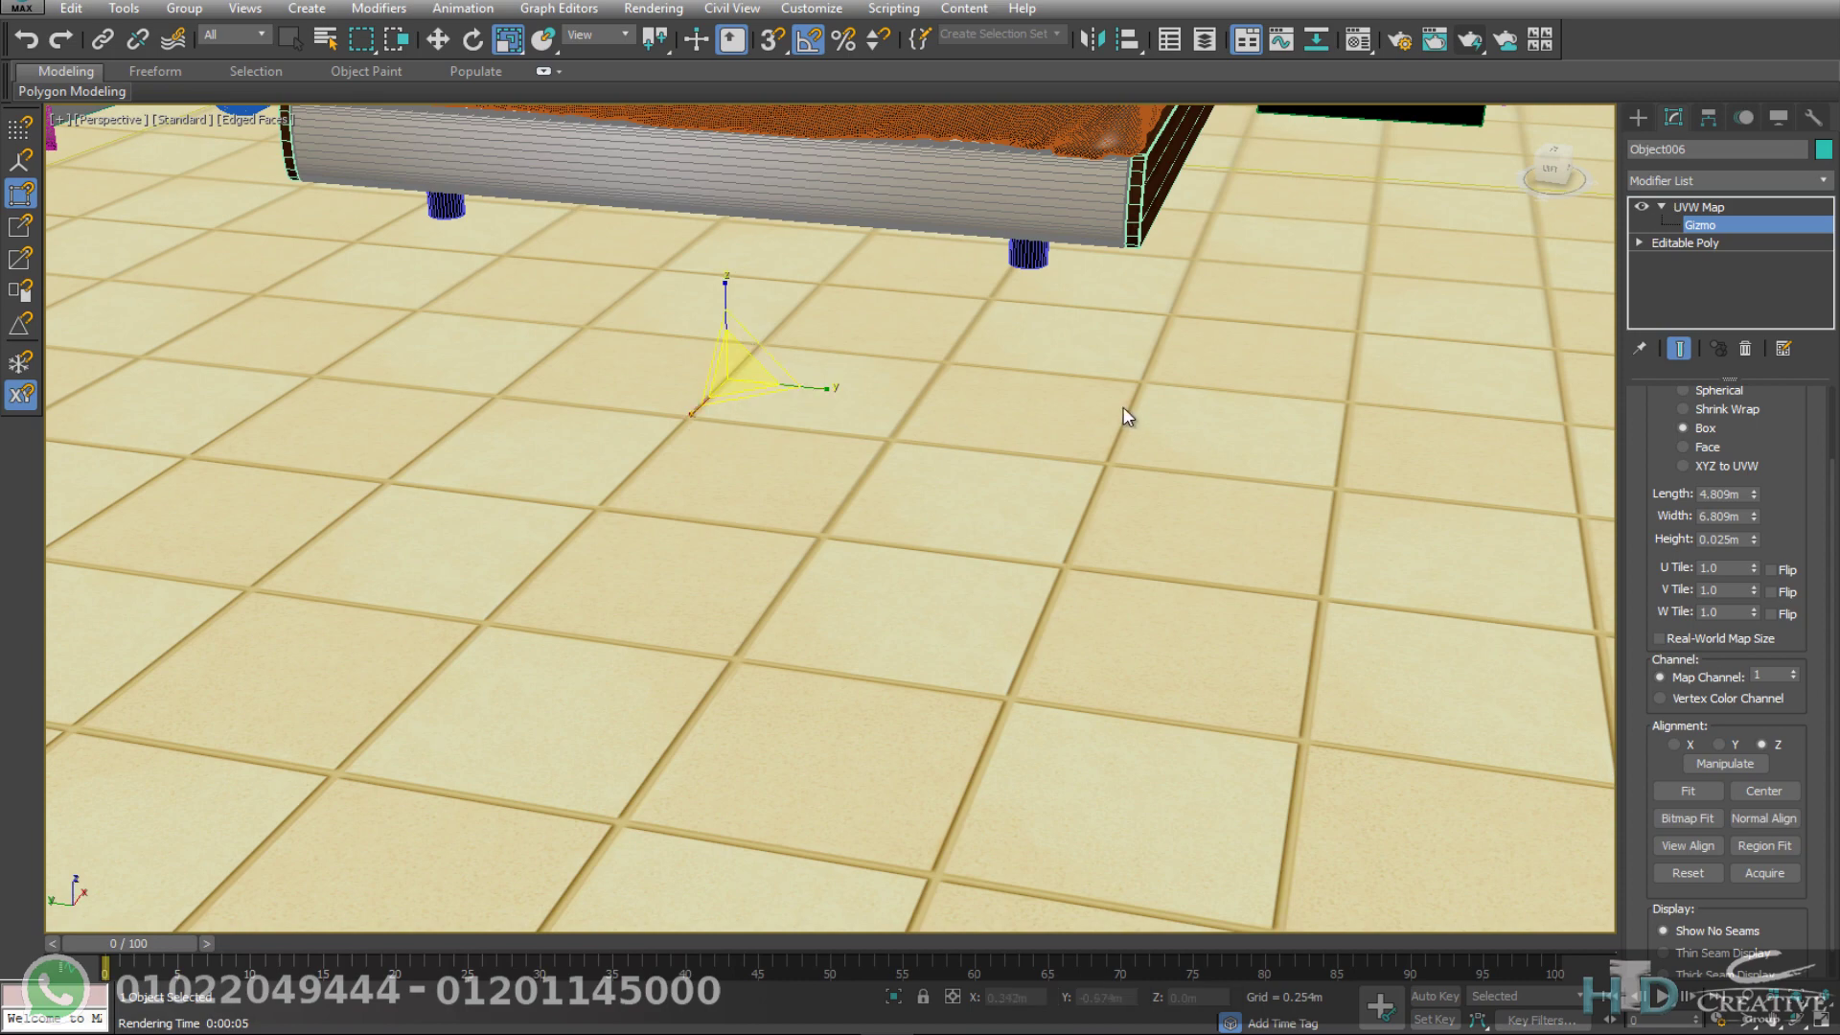
{"action": "key", "text": "c"}
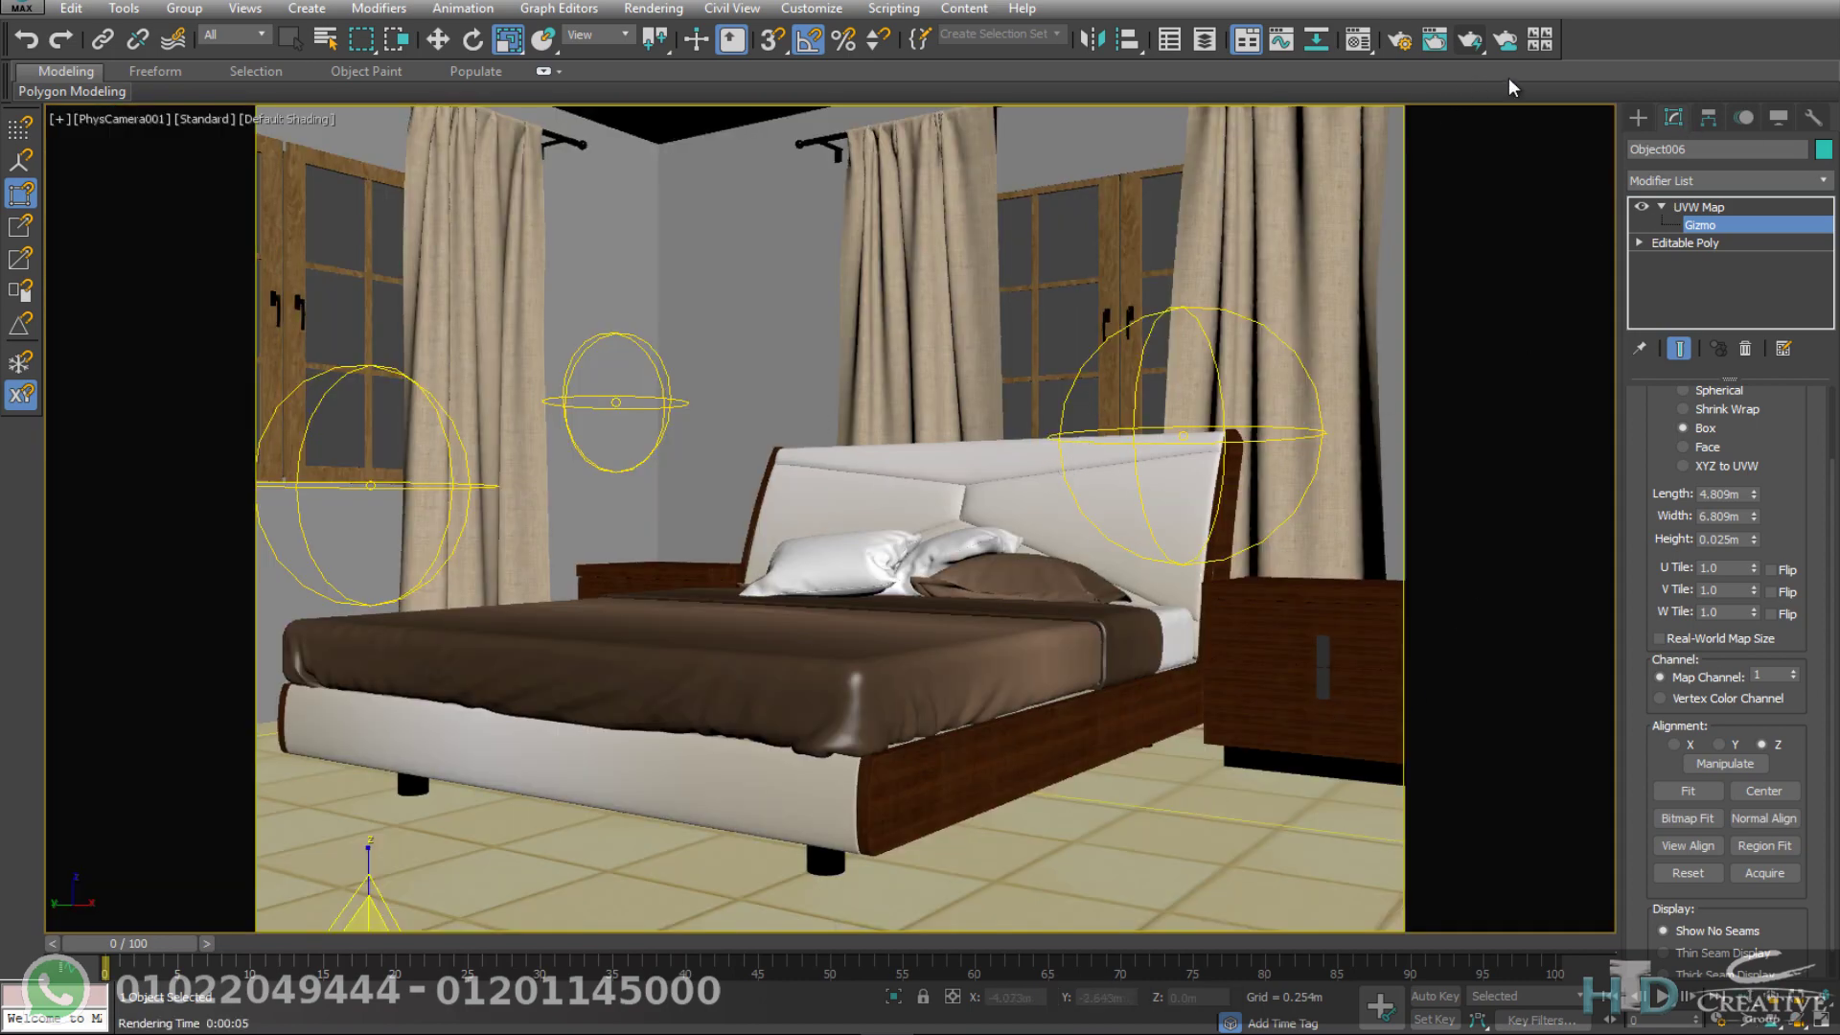
Step: Render a 640×480 V-Ray test image of the bedroom with the tiled floor
{"action": "left_click", "coordinate": [1473, 40]}
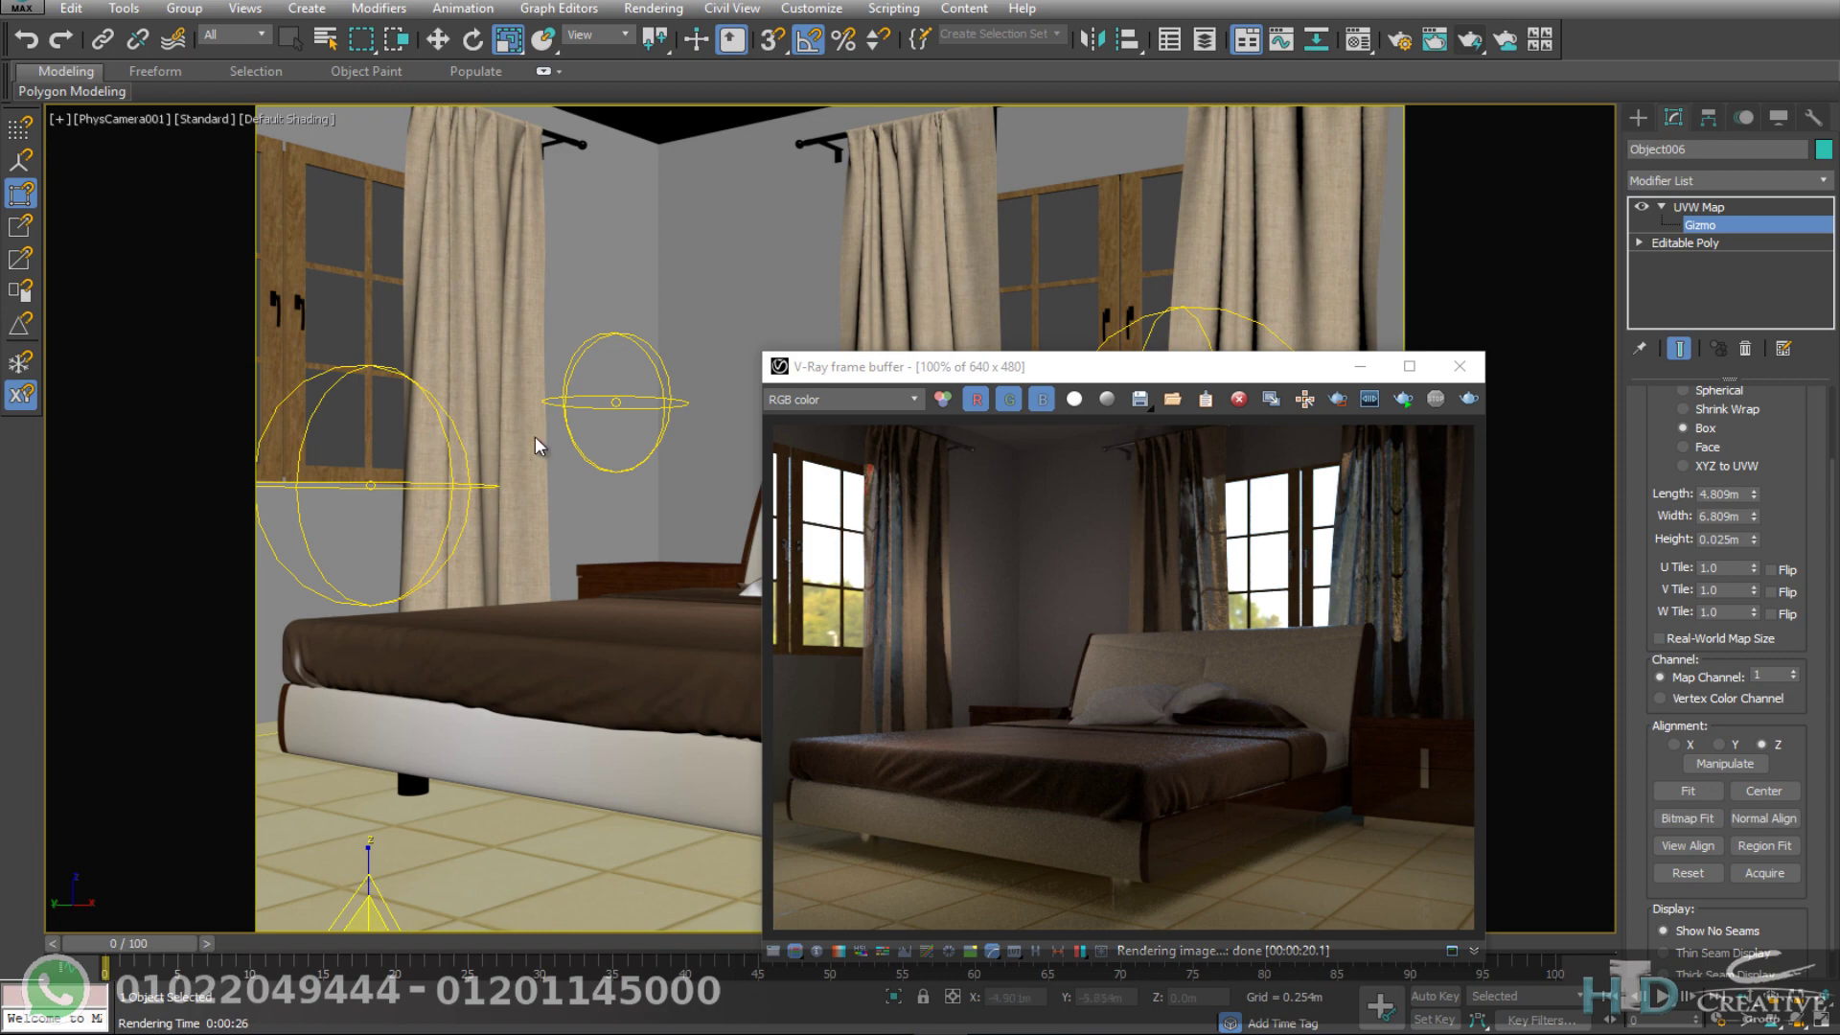
{"action": "left_click", "coordinate": [653, 7]}
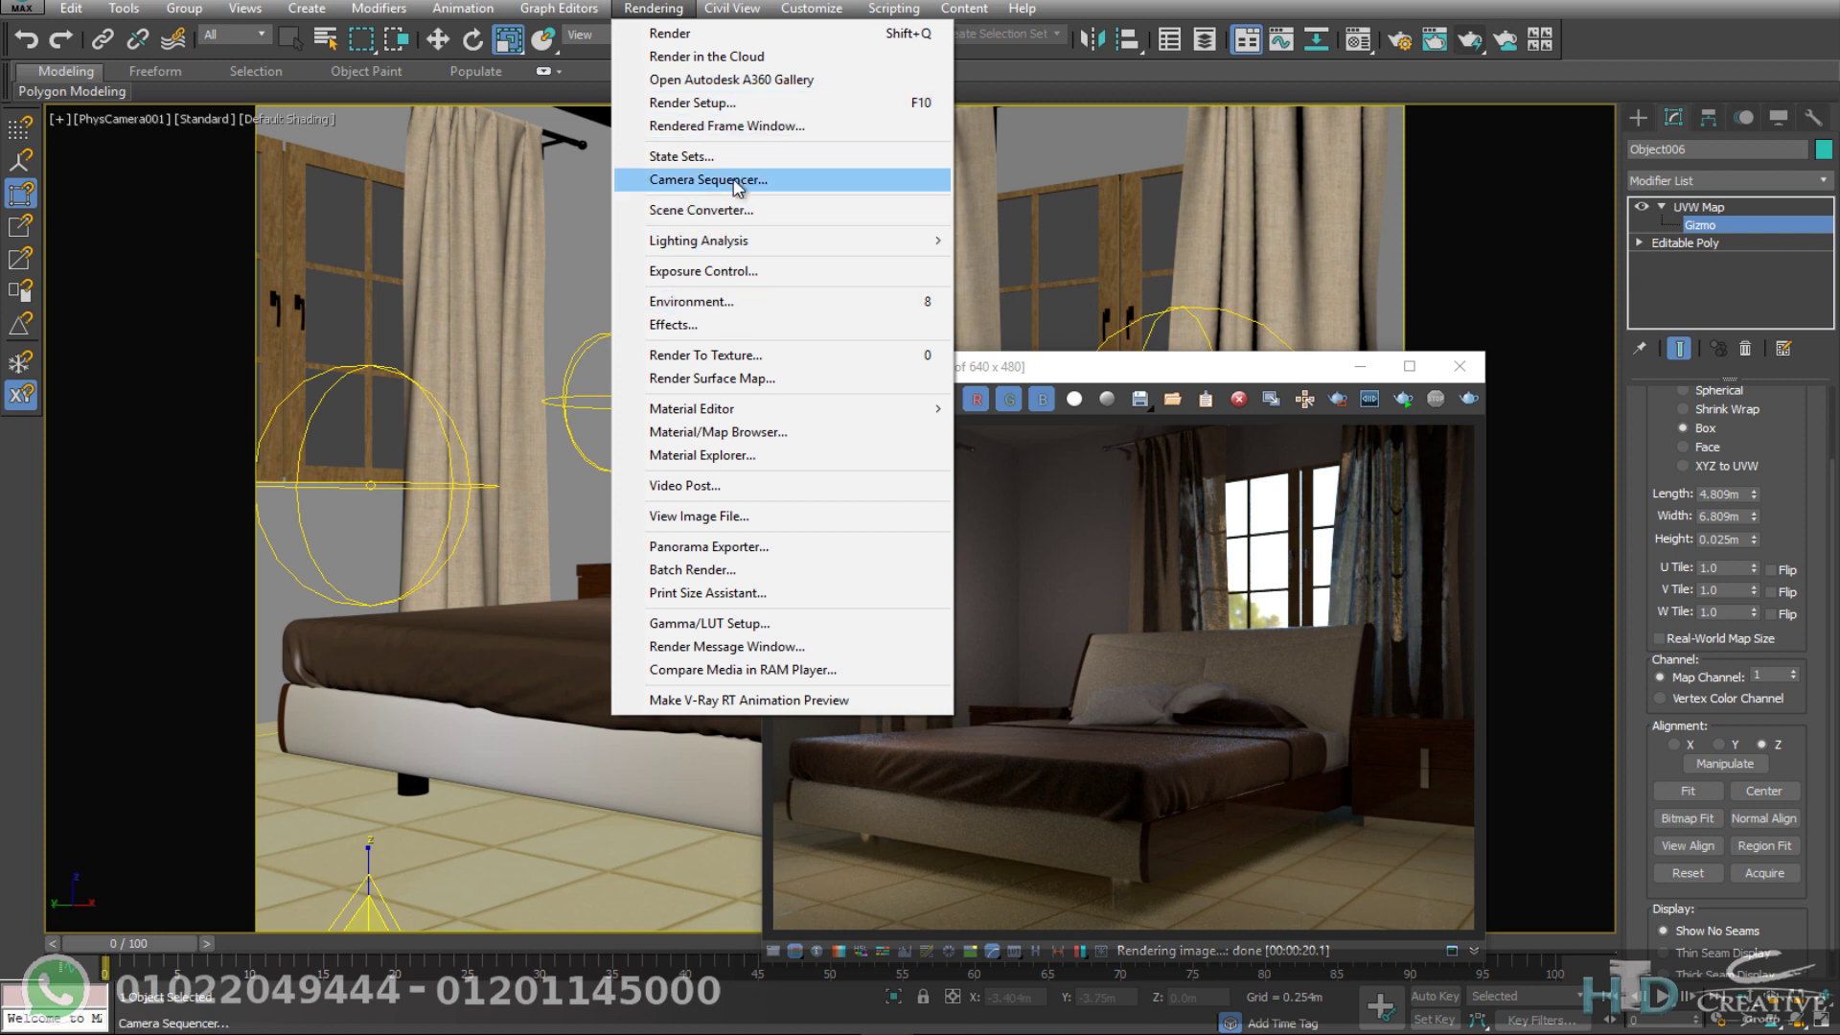
Step: Set the render output to 1500 wide with locked aspect ratio (1500×1125)
{"action": "left_click", "coordinate": [734, 104]}
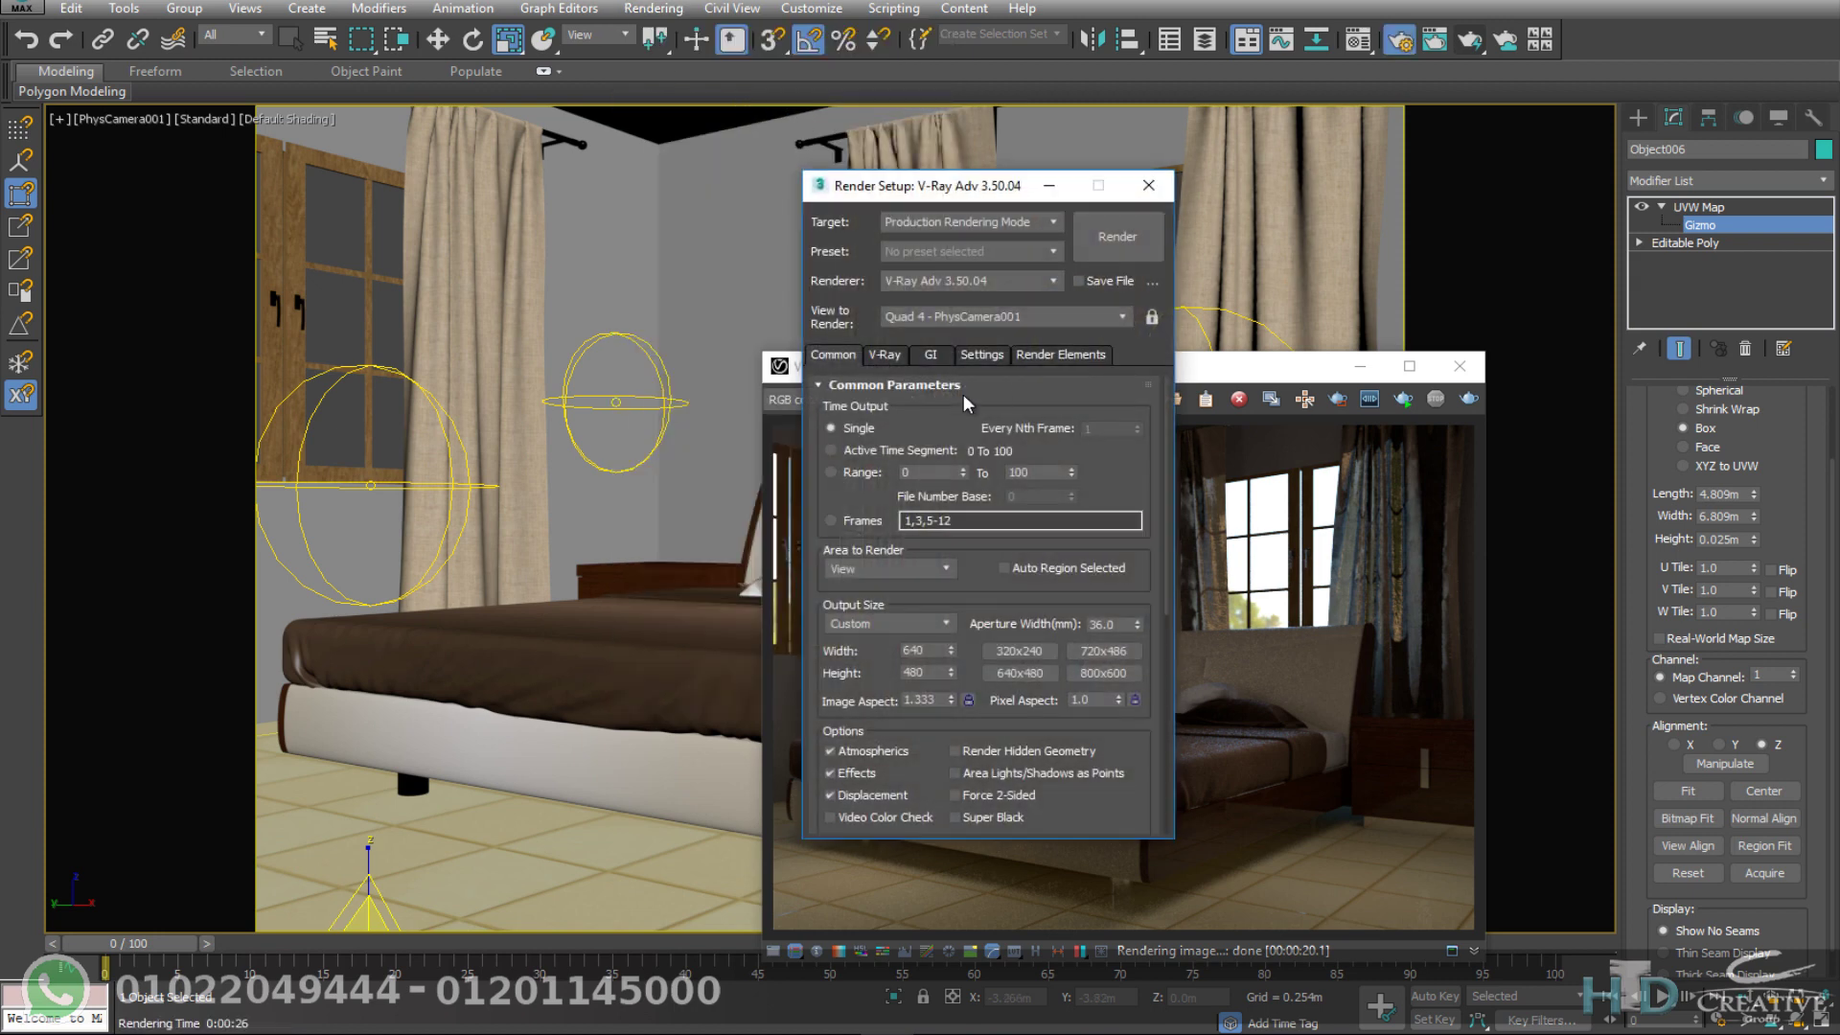
{"action": "left_click", "coordinate": [968, 700]}
{"action": "type", "text": "15"}
{"action": "type", "text": "00"}
{"action": "key", "text": "Return"}
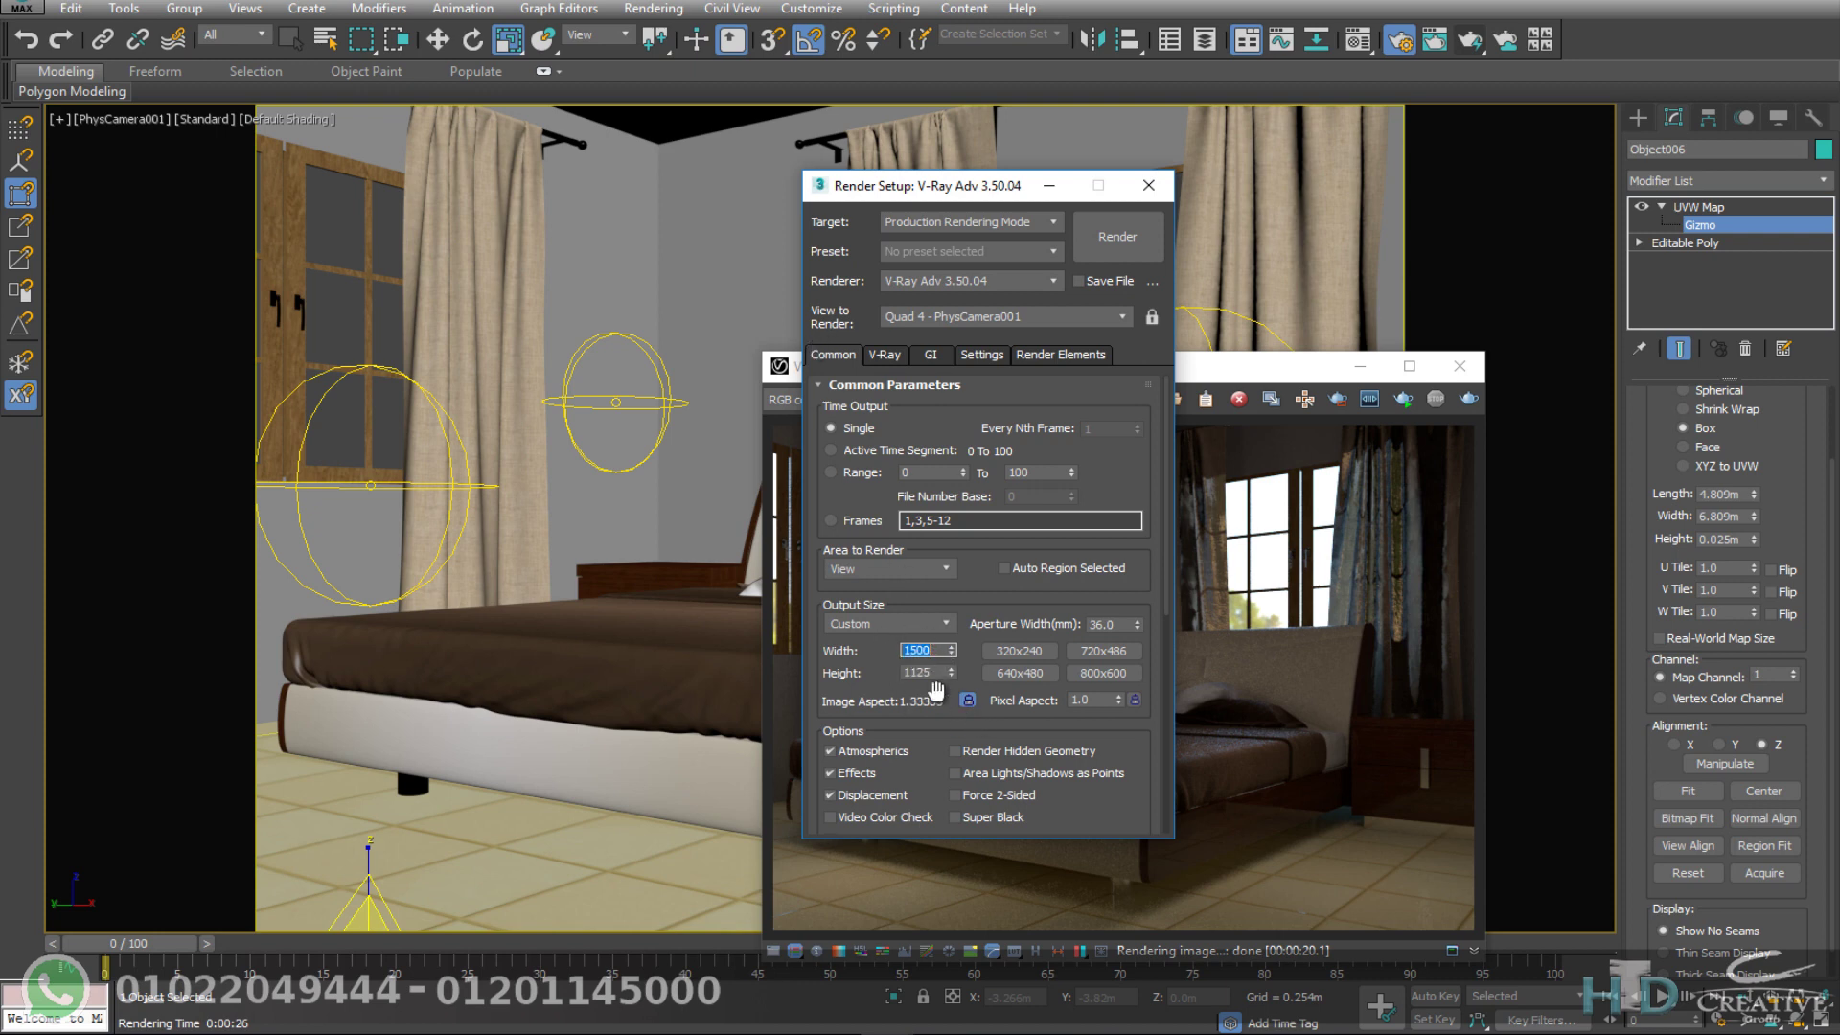
Step: Set noise threshold 0.001, lock noise pattern, local subdivs, multiplier 2.0, and show advanced color mapping
{"action": "left_click", "coordinate": [884, 359]}
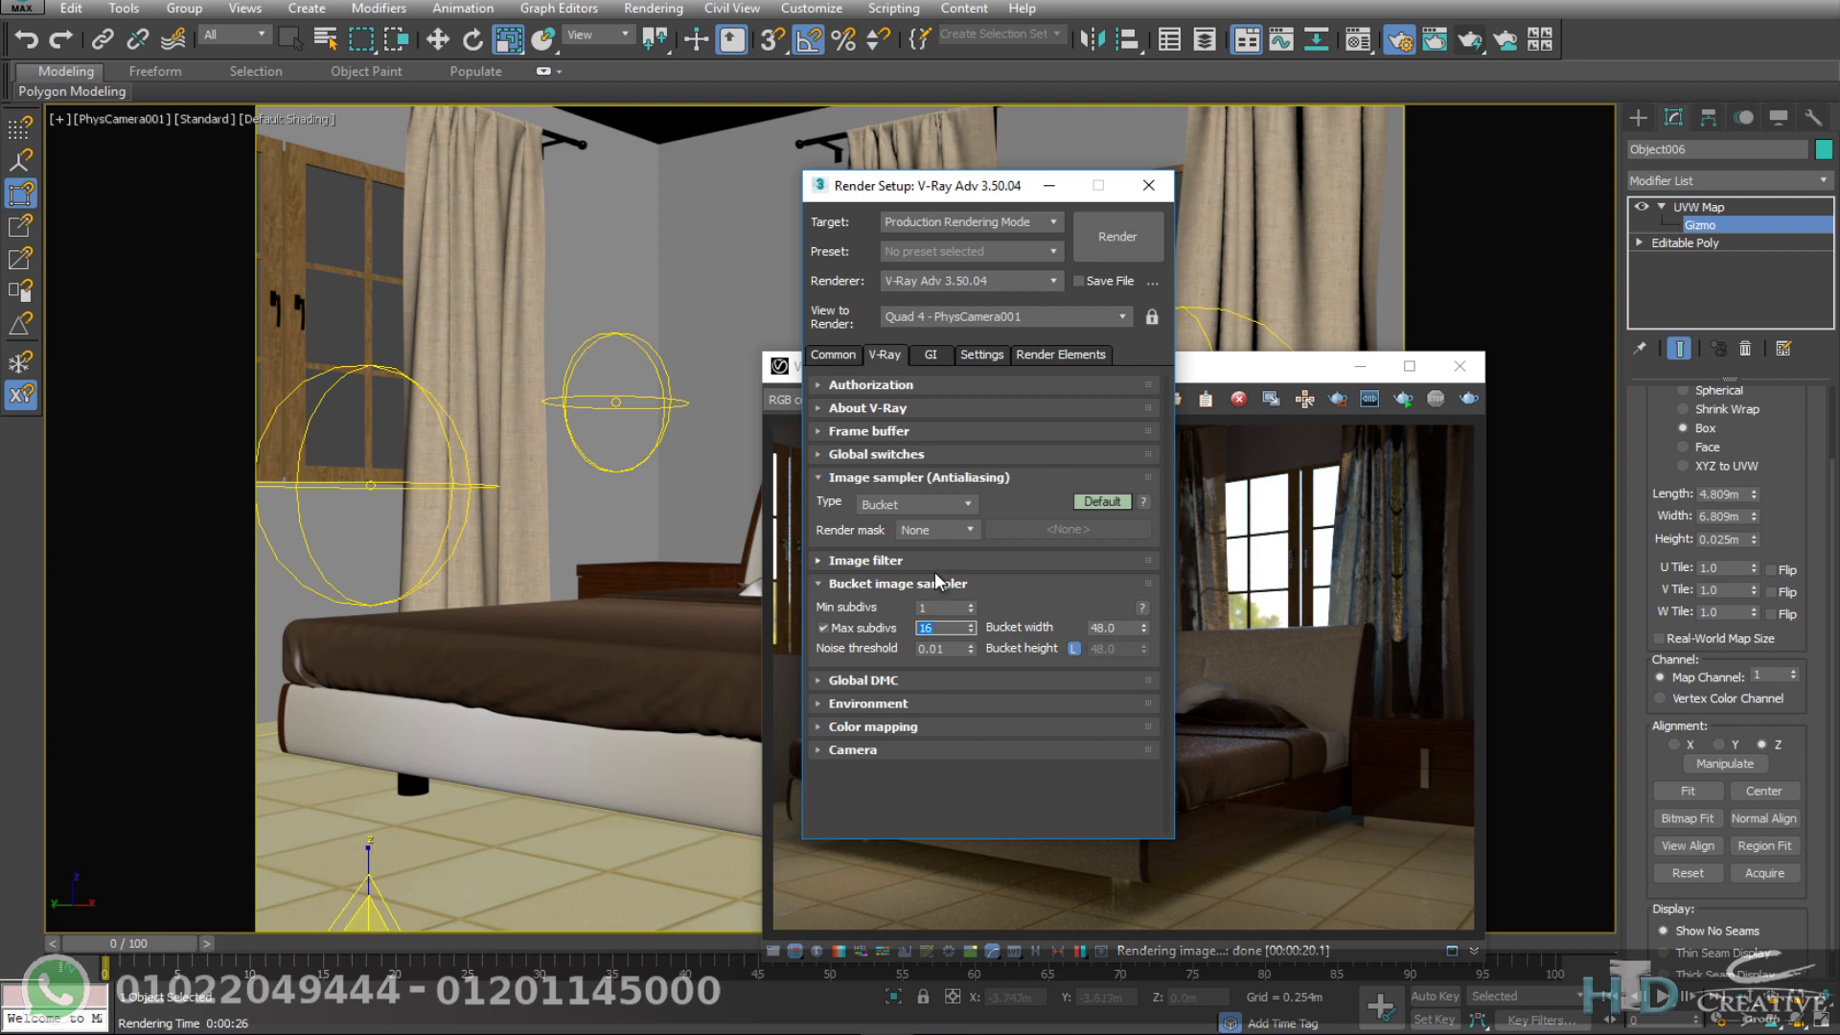
{"action": "key", "text": "Tab"}
{"action": "type", "text": "0.00"}
{"action": "left_click", "coordinate": [890, 682]}
{"action": "left_click", "coordinate": [925, 709]}
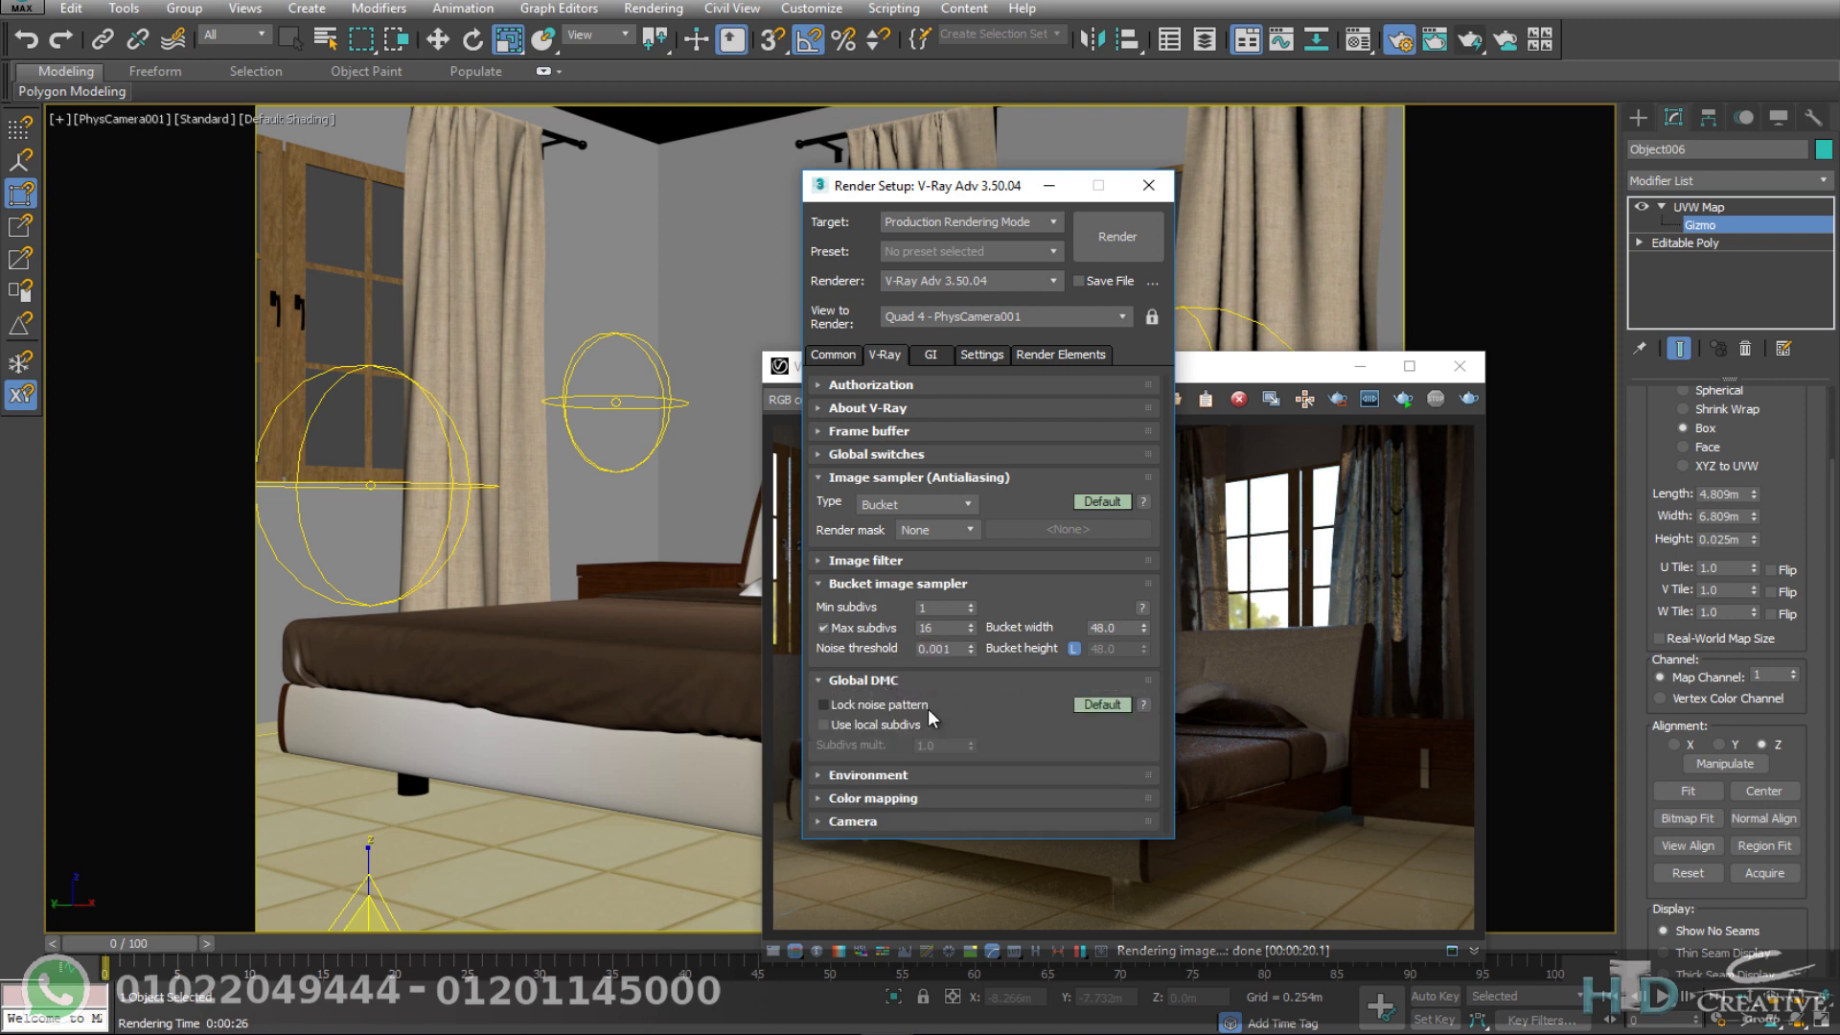
{"action": "left_click", "coordinate": [879, 725]}
{"action": "double_click", "coordinate": [929, 746]}
{"action": "type", "text": "2.0"}
{"action": "left_click", "coordinate": [893, 799]}
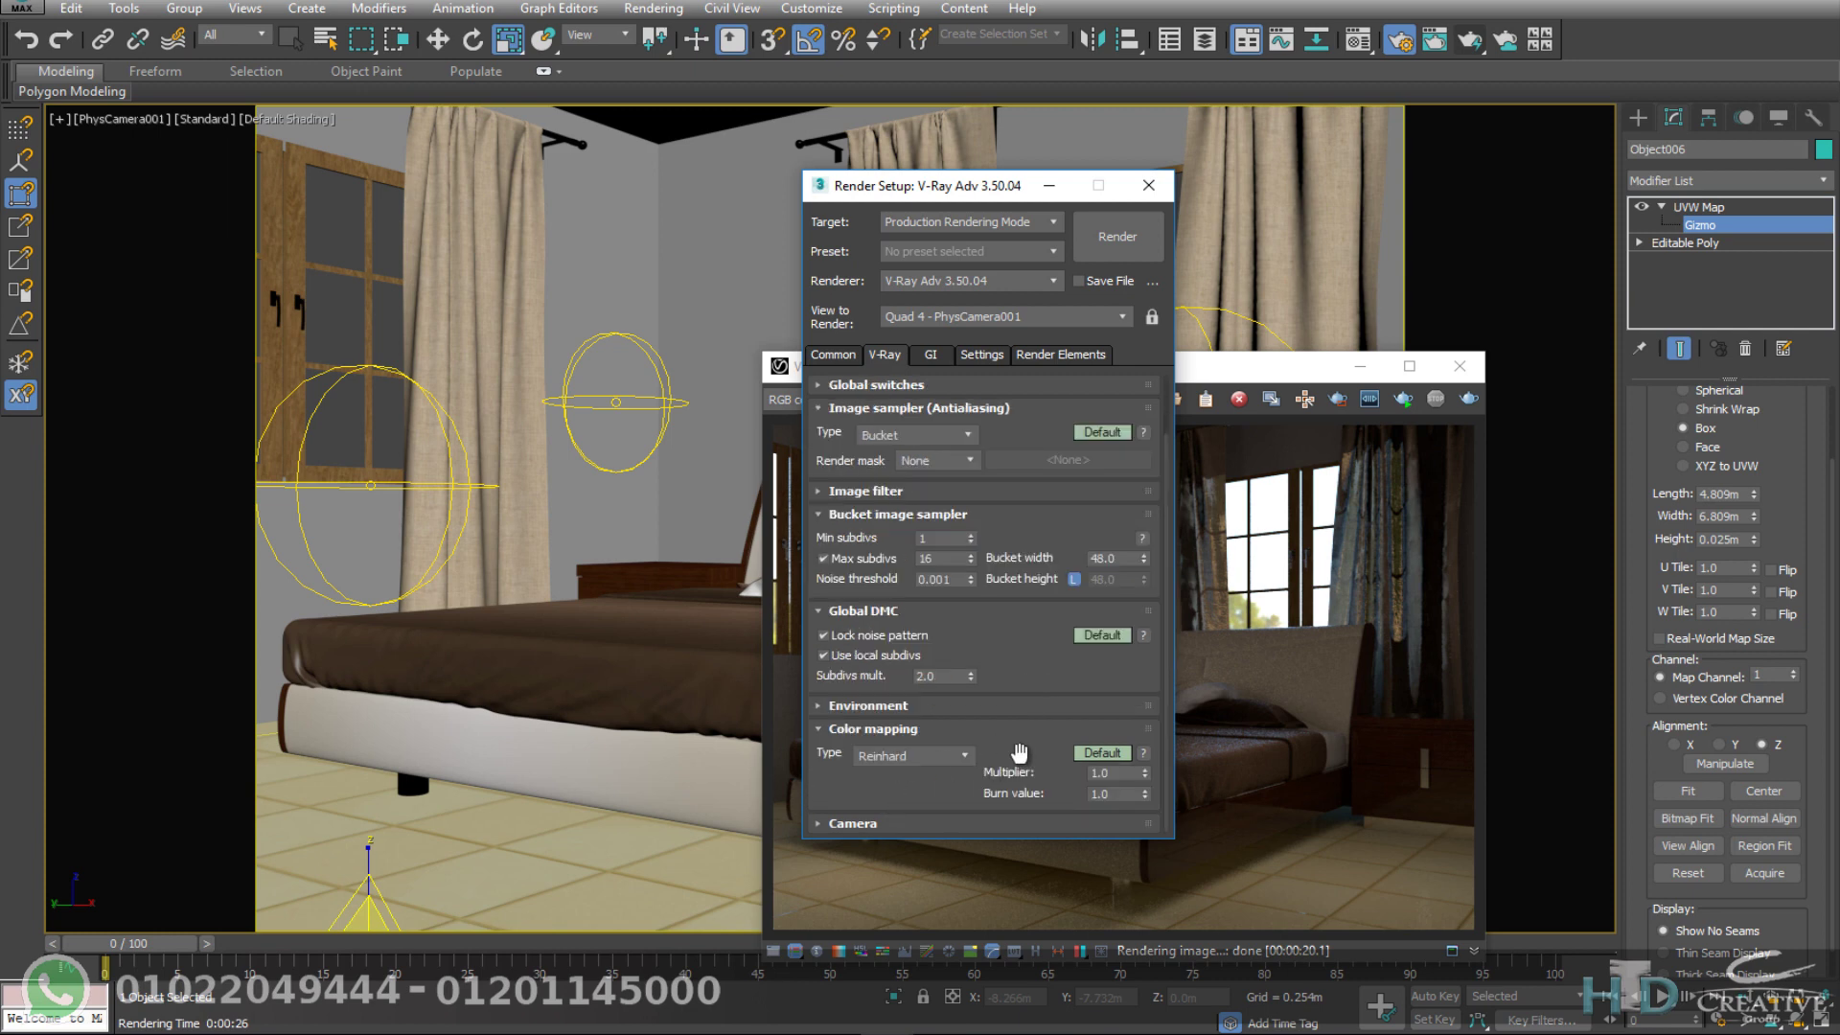
{"action": "left_click", "coordinate": [1097, 753]}
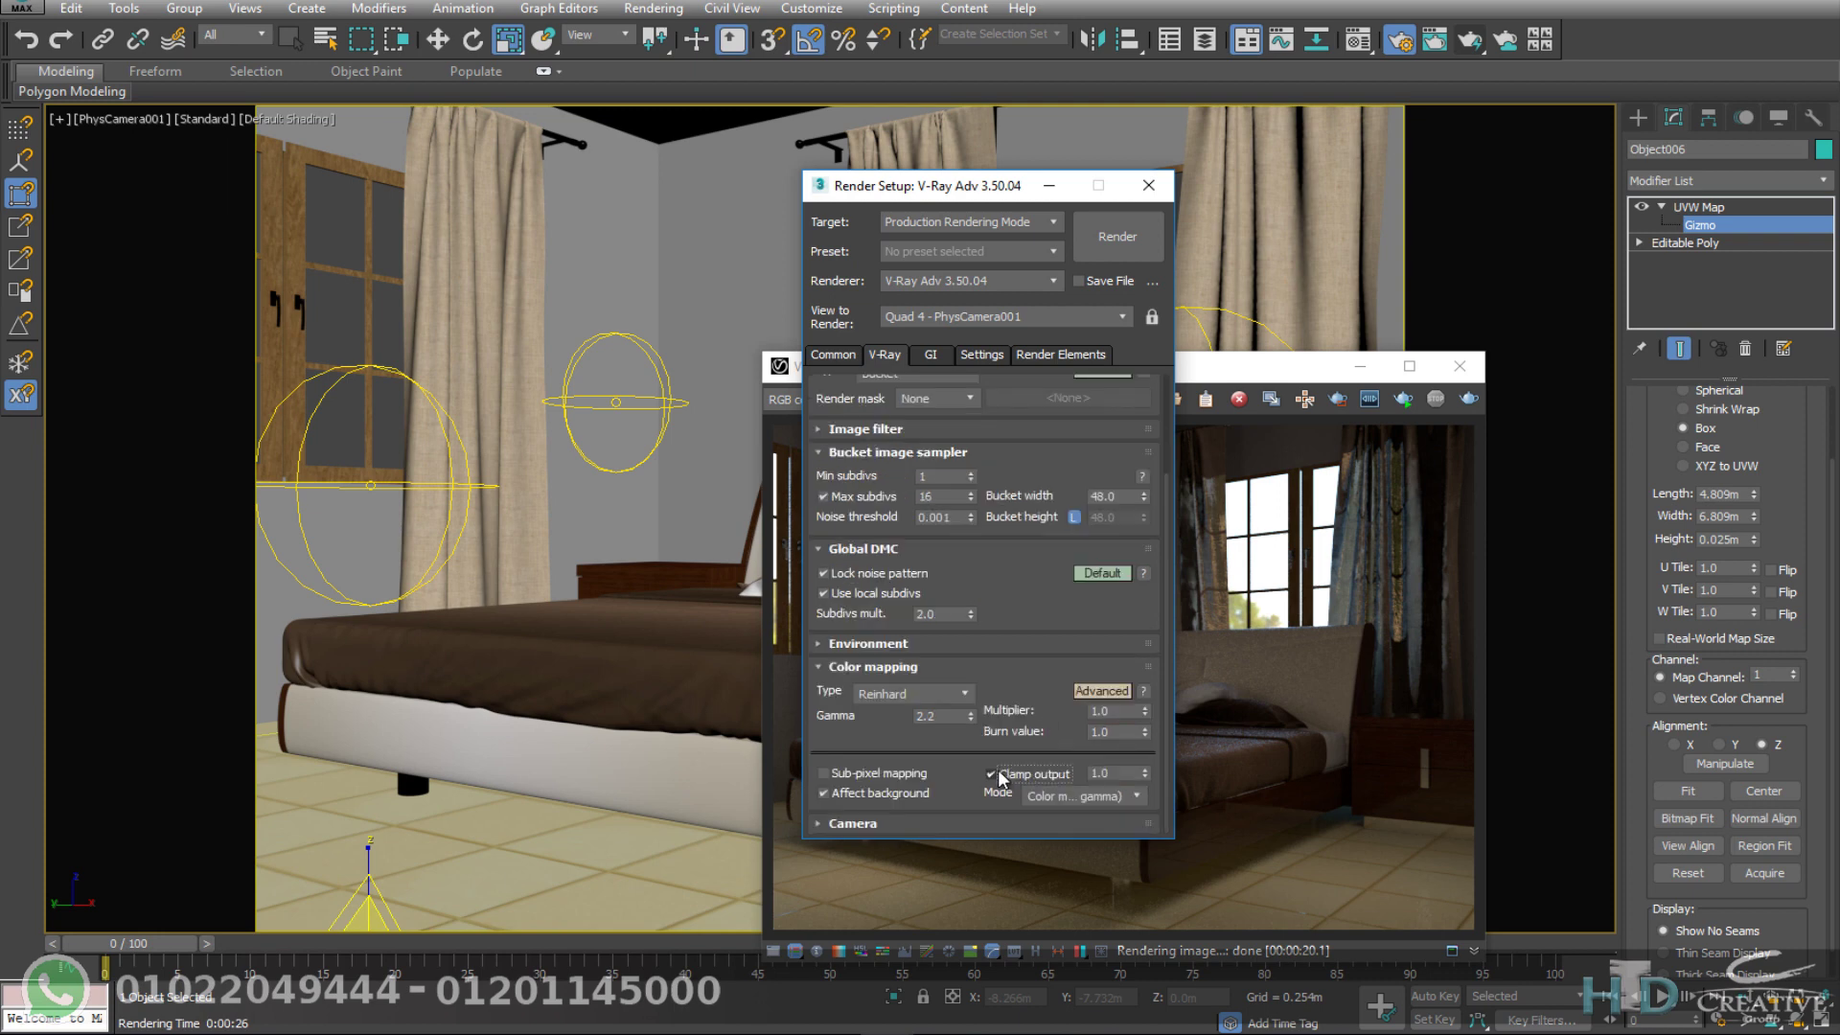
Step: Use the Medium irradiance map preset and 120 light cache subdivs
{"action": "left_click", "coordinate": [929, 354]}
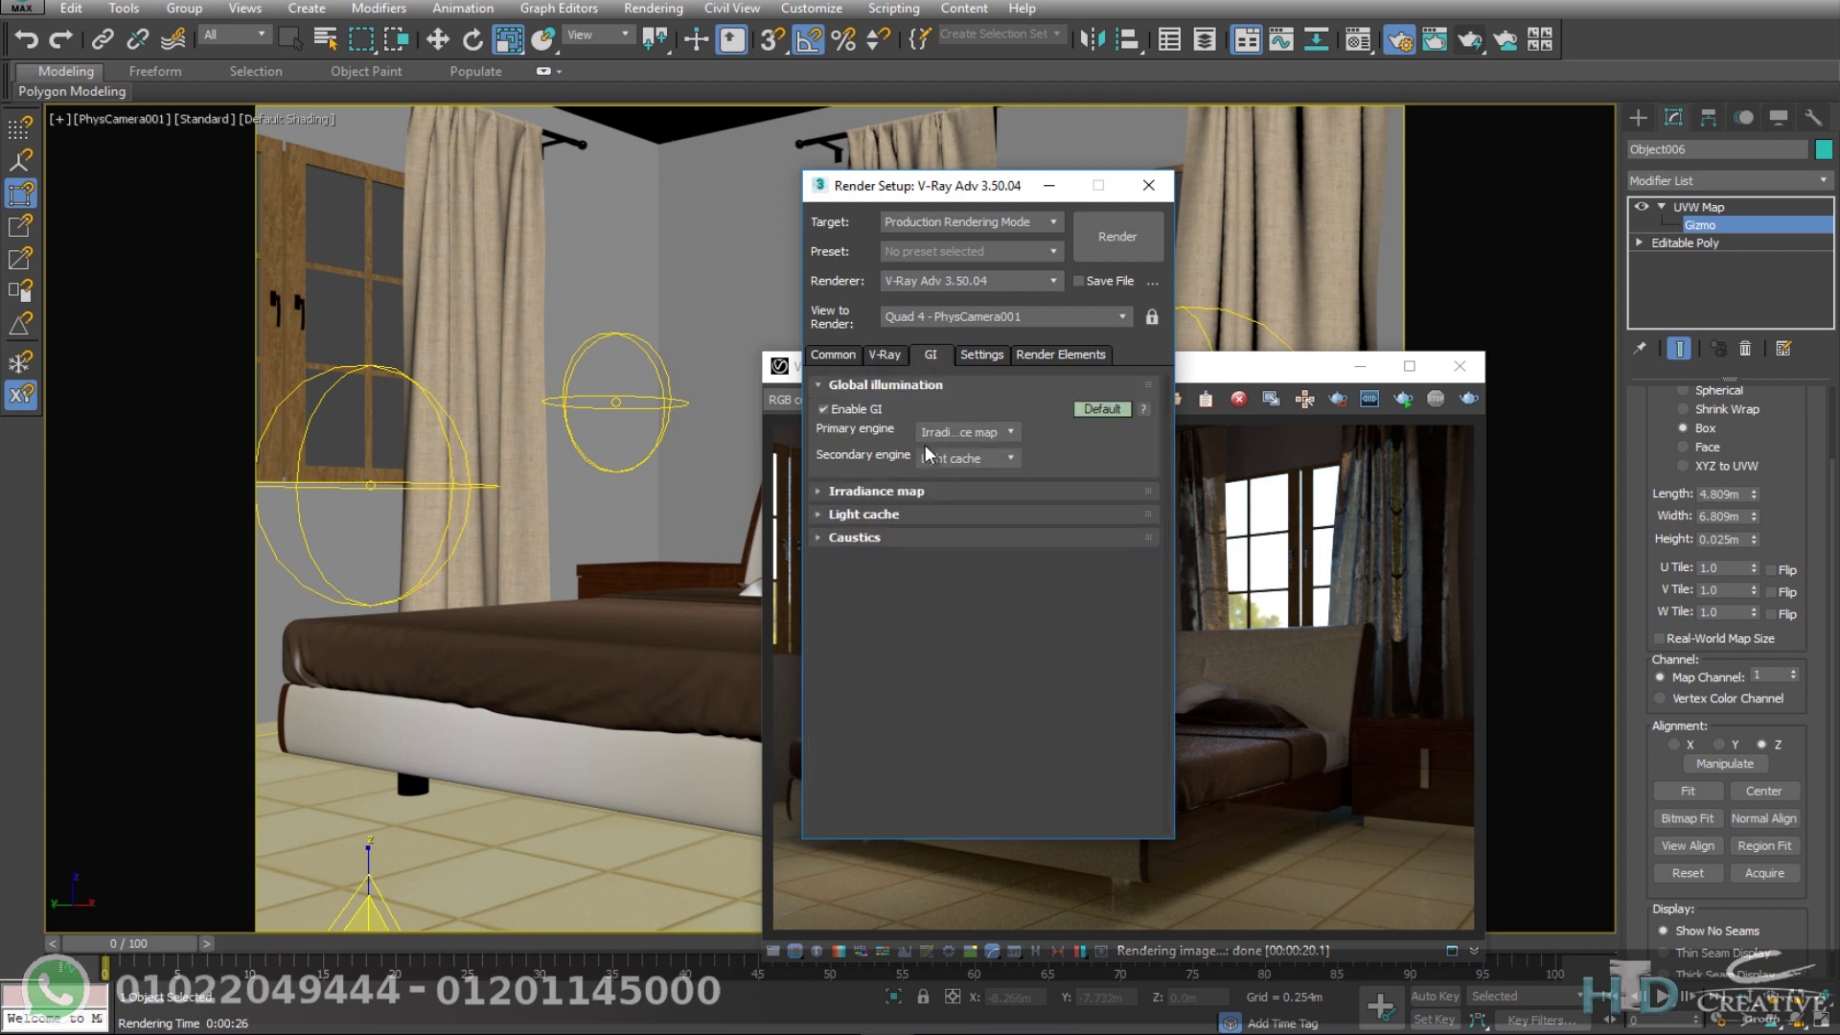
{"action": "left_click", "coordinate": [906, 493]}
{"action": "left_click", "coordinate": [954, 511]}
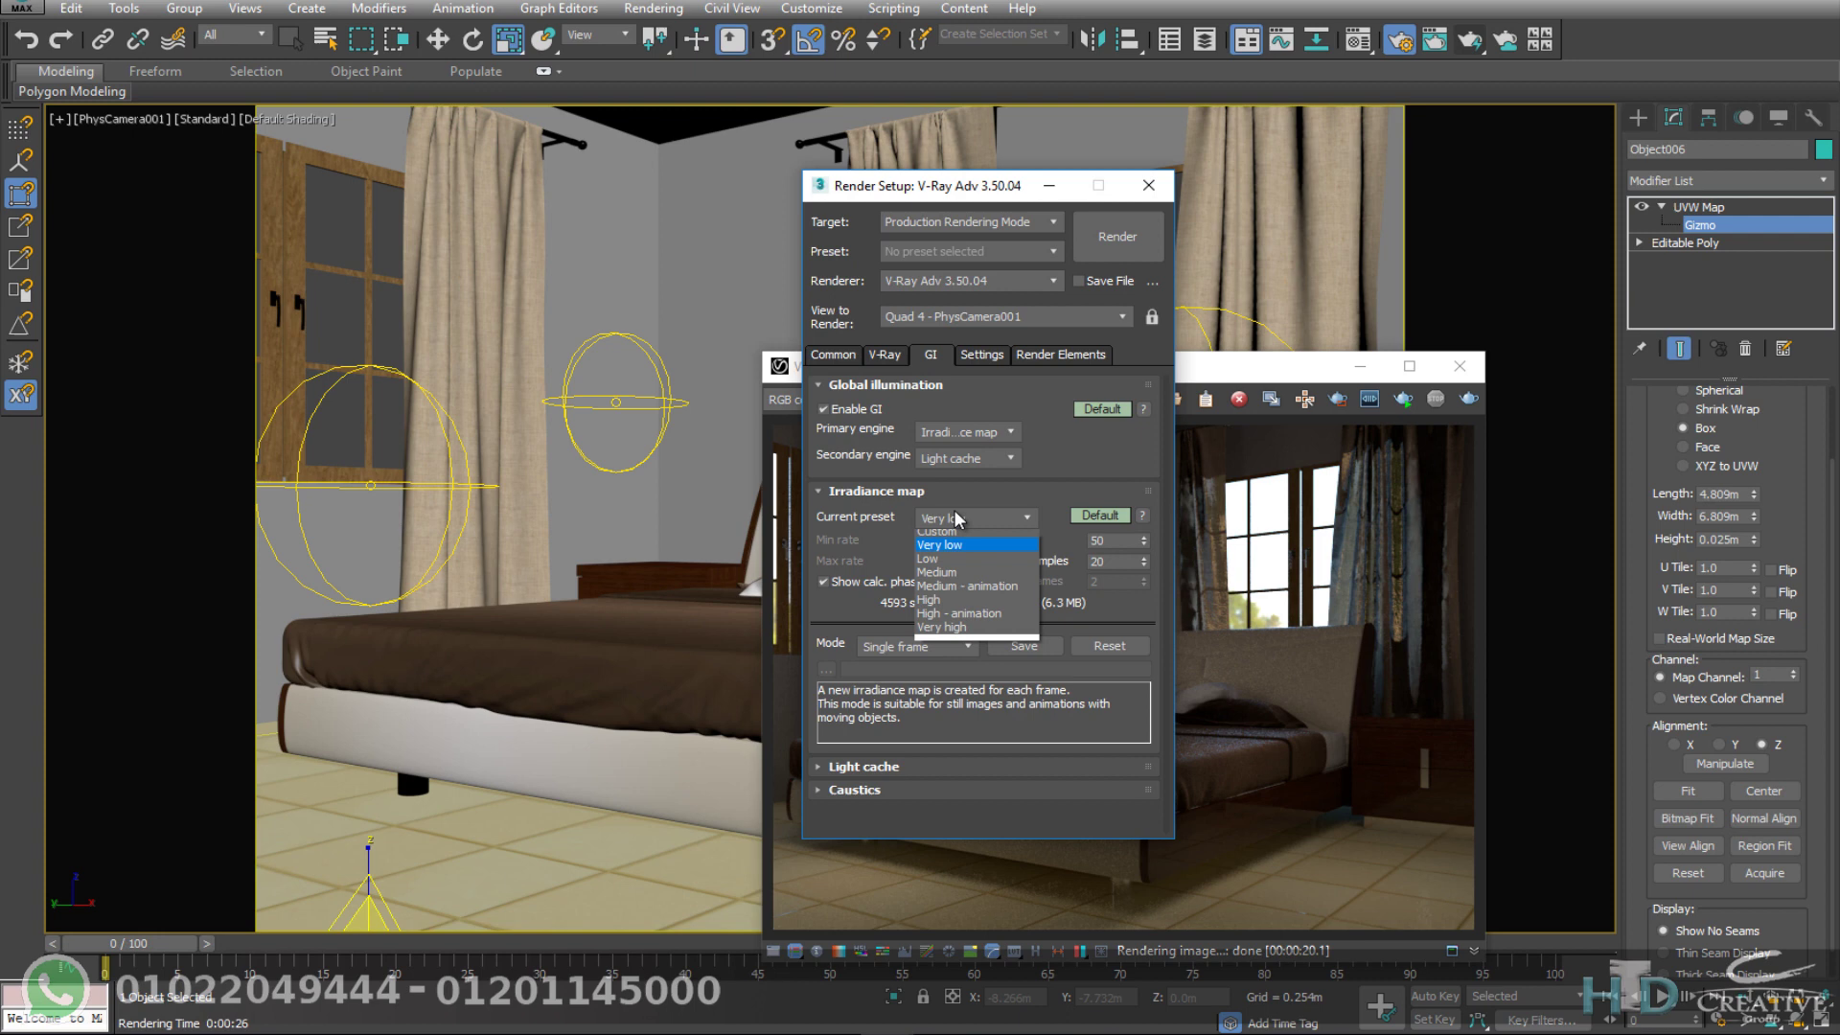
{"action": "left_click", "coordinate": [952, 584]}
{"action": "left_click", "coordinate": [906, 766]}
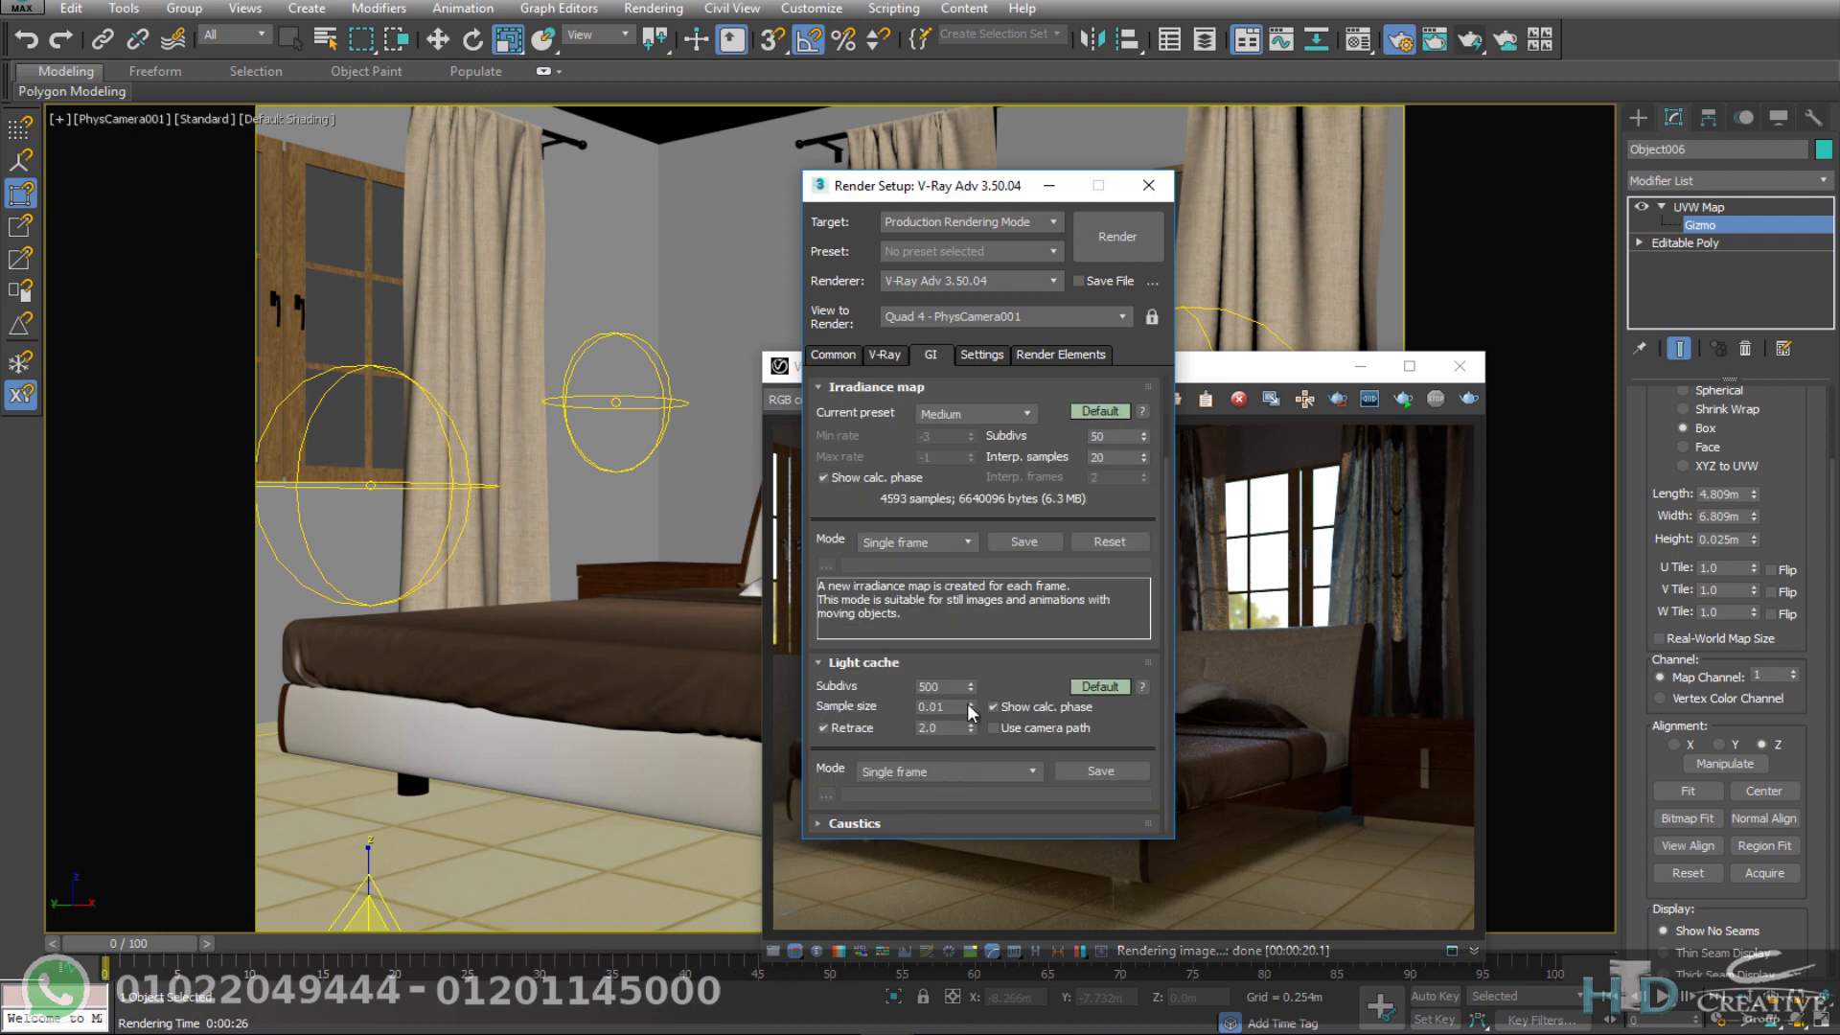
{"action": "type", "text": "120"}
{"action": "left_click", "coordinate": [1432, 439]}
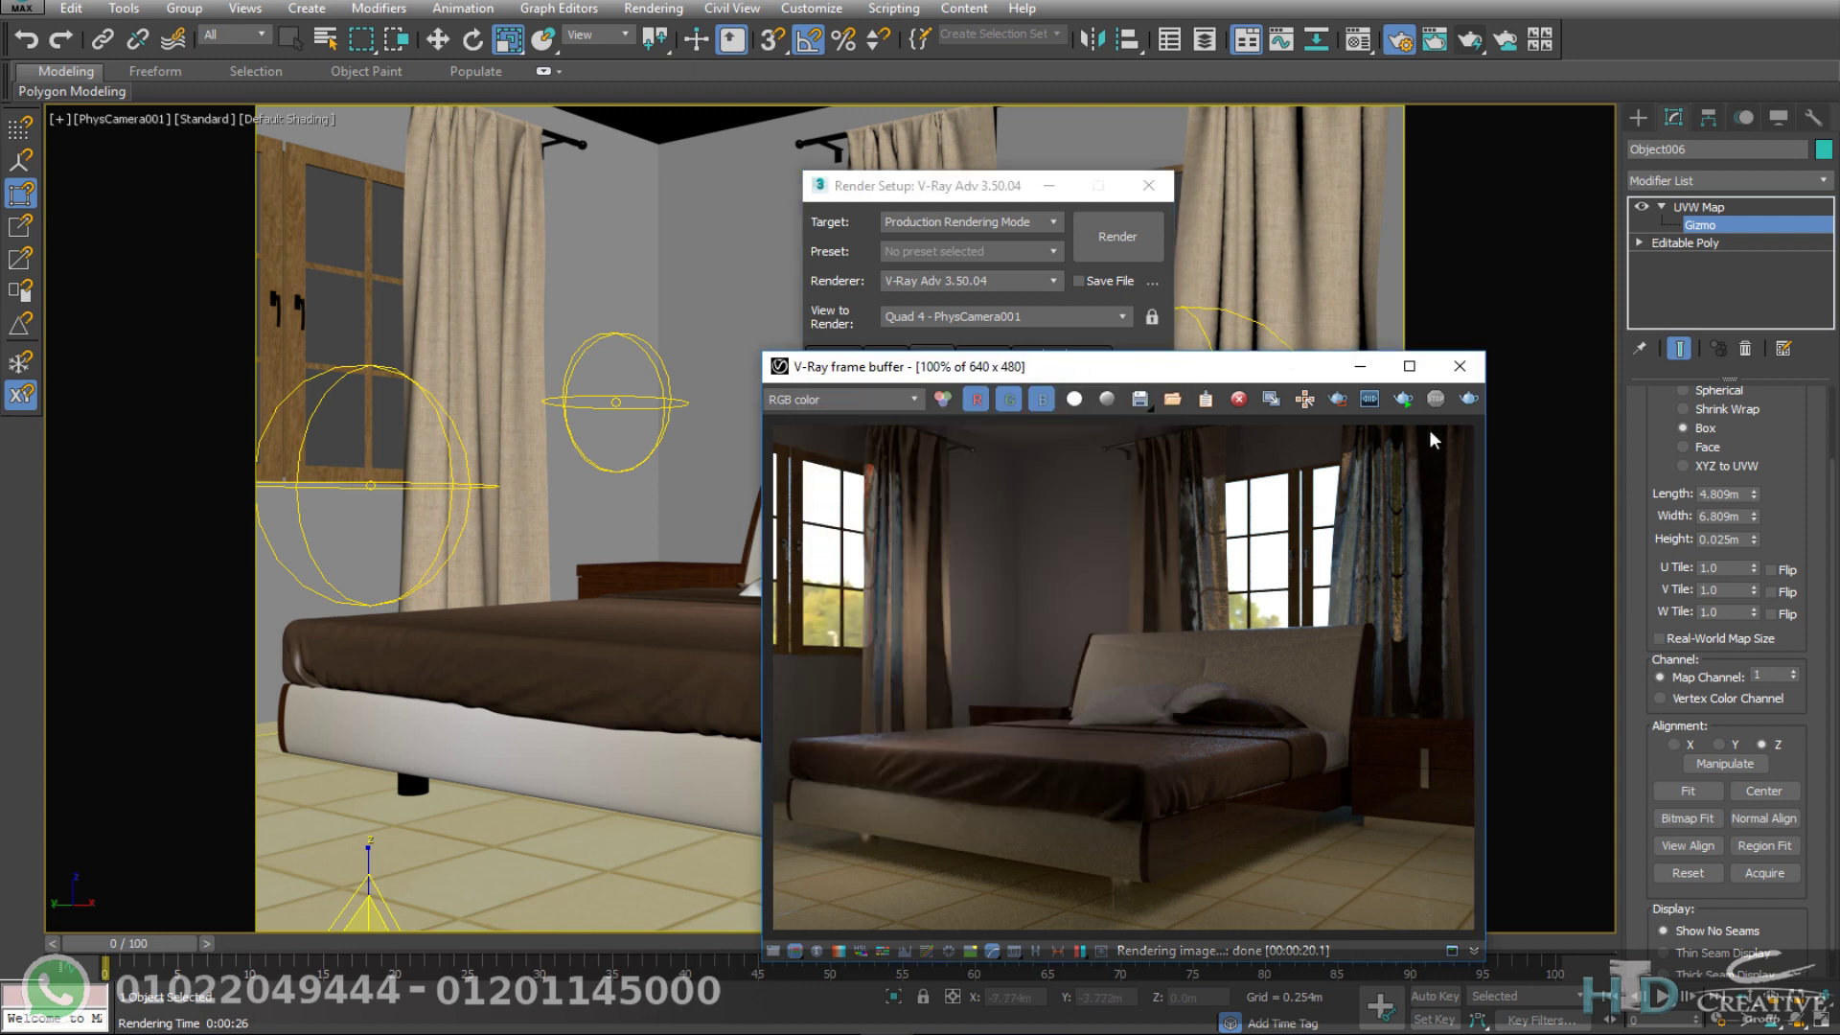
Step: Render the bedroom at 1500×1125 and inspect the image full-screen in the frame buffer
{"action": "left_click", "coordinate": [1469, 401]}
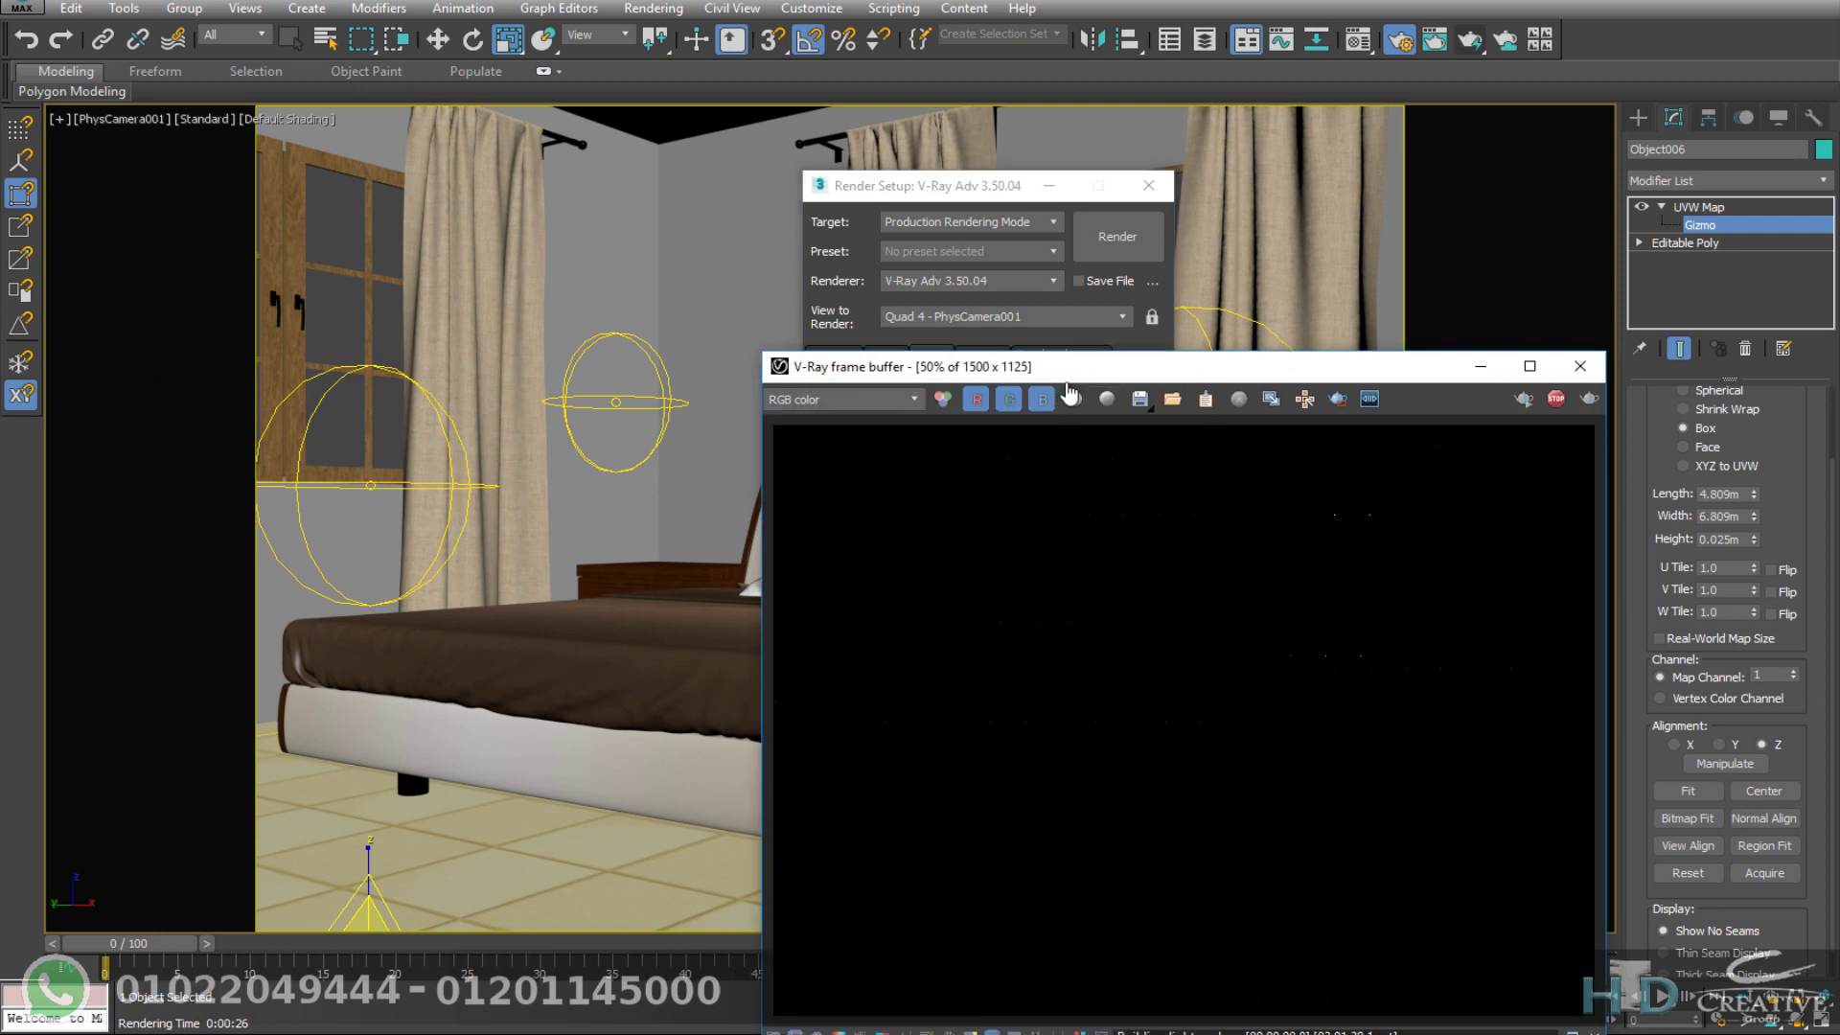
{"action": "double_click", "coordinate": [1071, 388]}
{"action": "scroll", "coordinate": [918, 487], "scroll_direction": "up", "scroll_amount": 2}
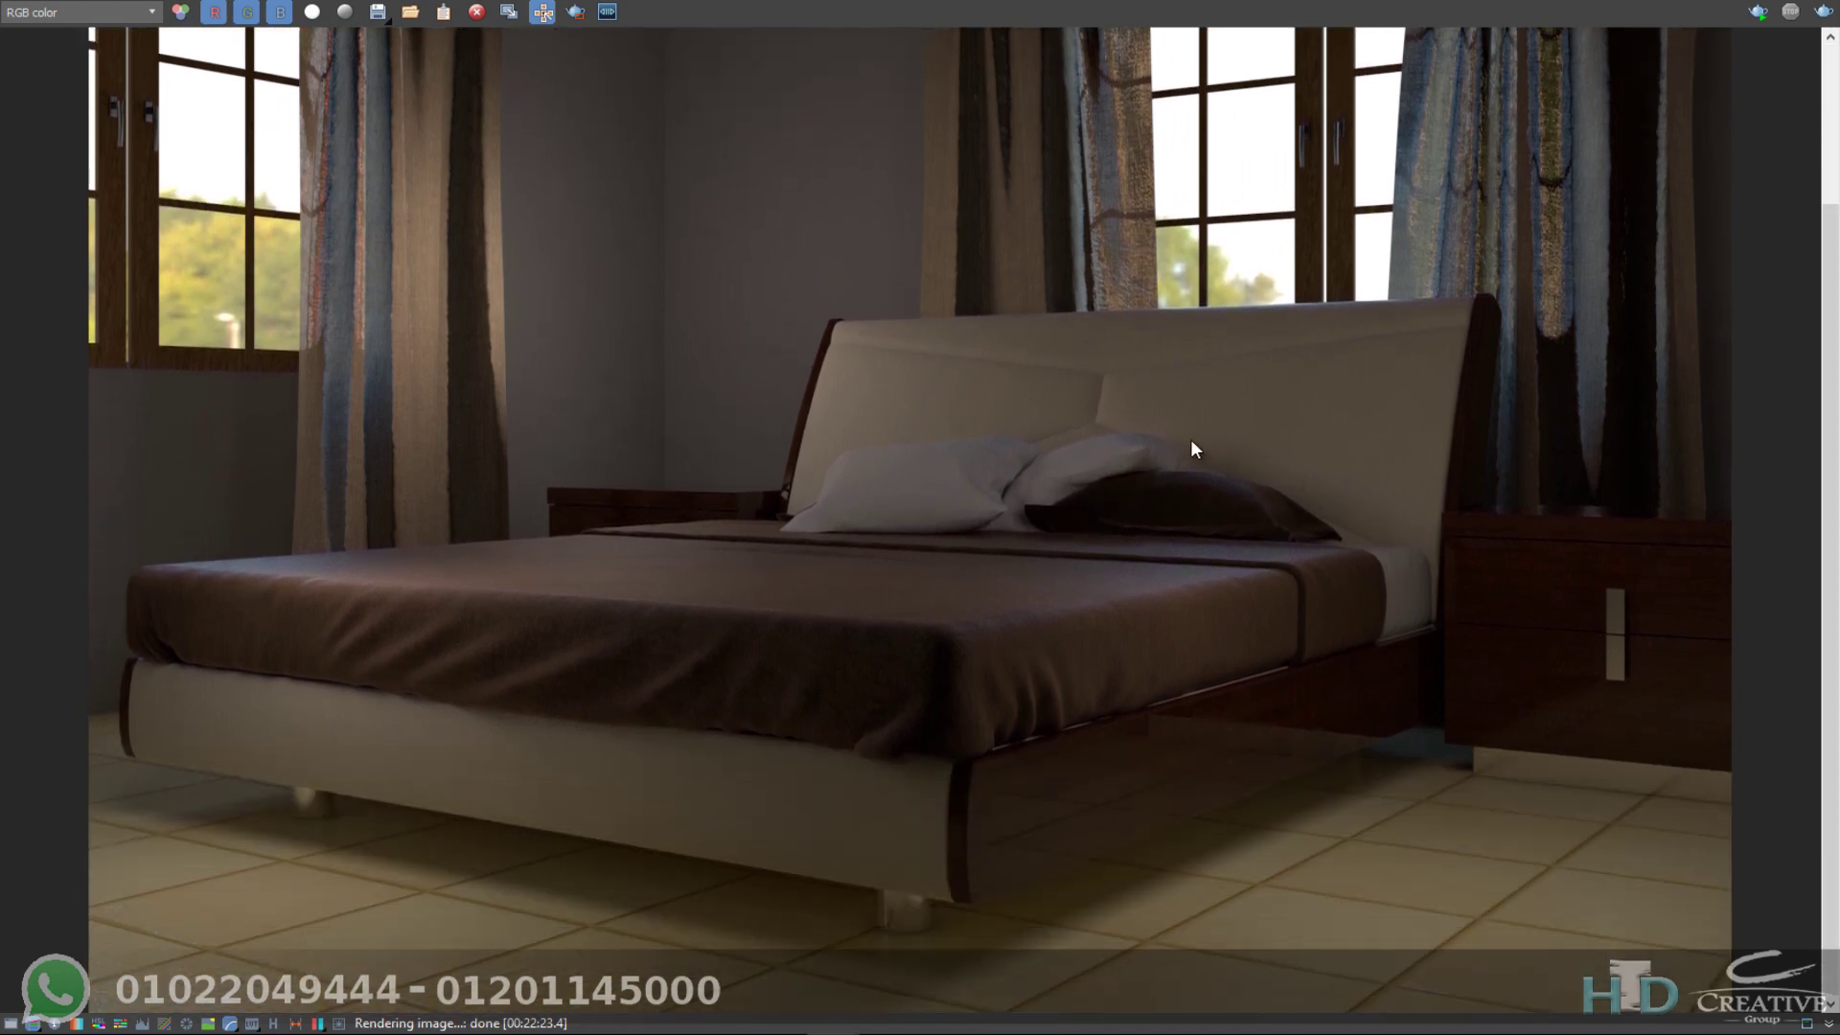
{"action": "mouse_move", "coordinate": [1192, 441]}
{"action": "middle_mouse_down"}
{"action": "mouse_move", "coordinate": [1048, 523]}
{"action": "mouse_move", "coordinate": [1049, 475]}
{"action": "middle_mouse_up"}
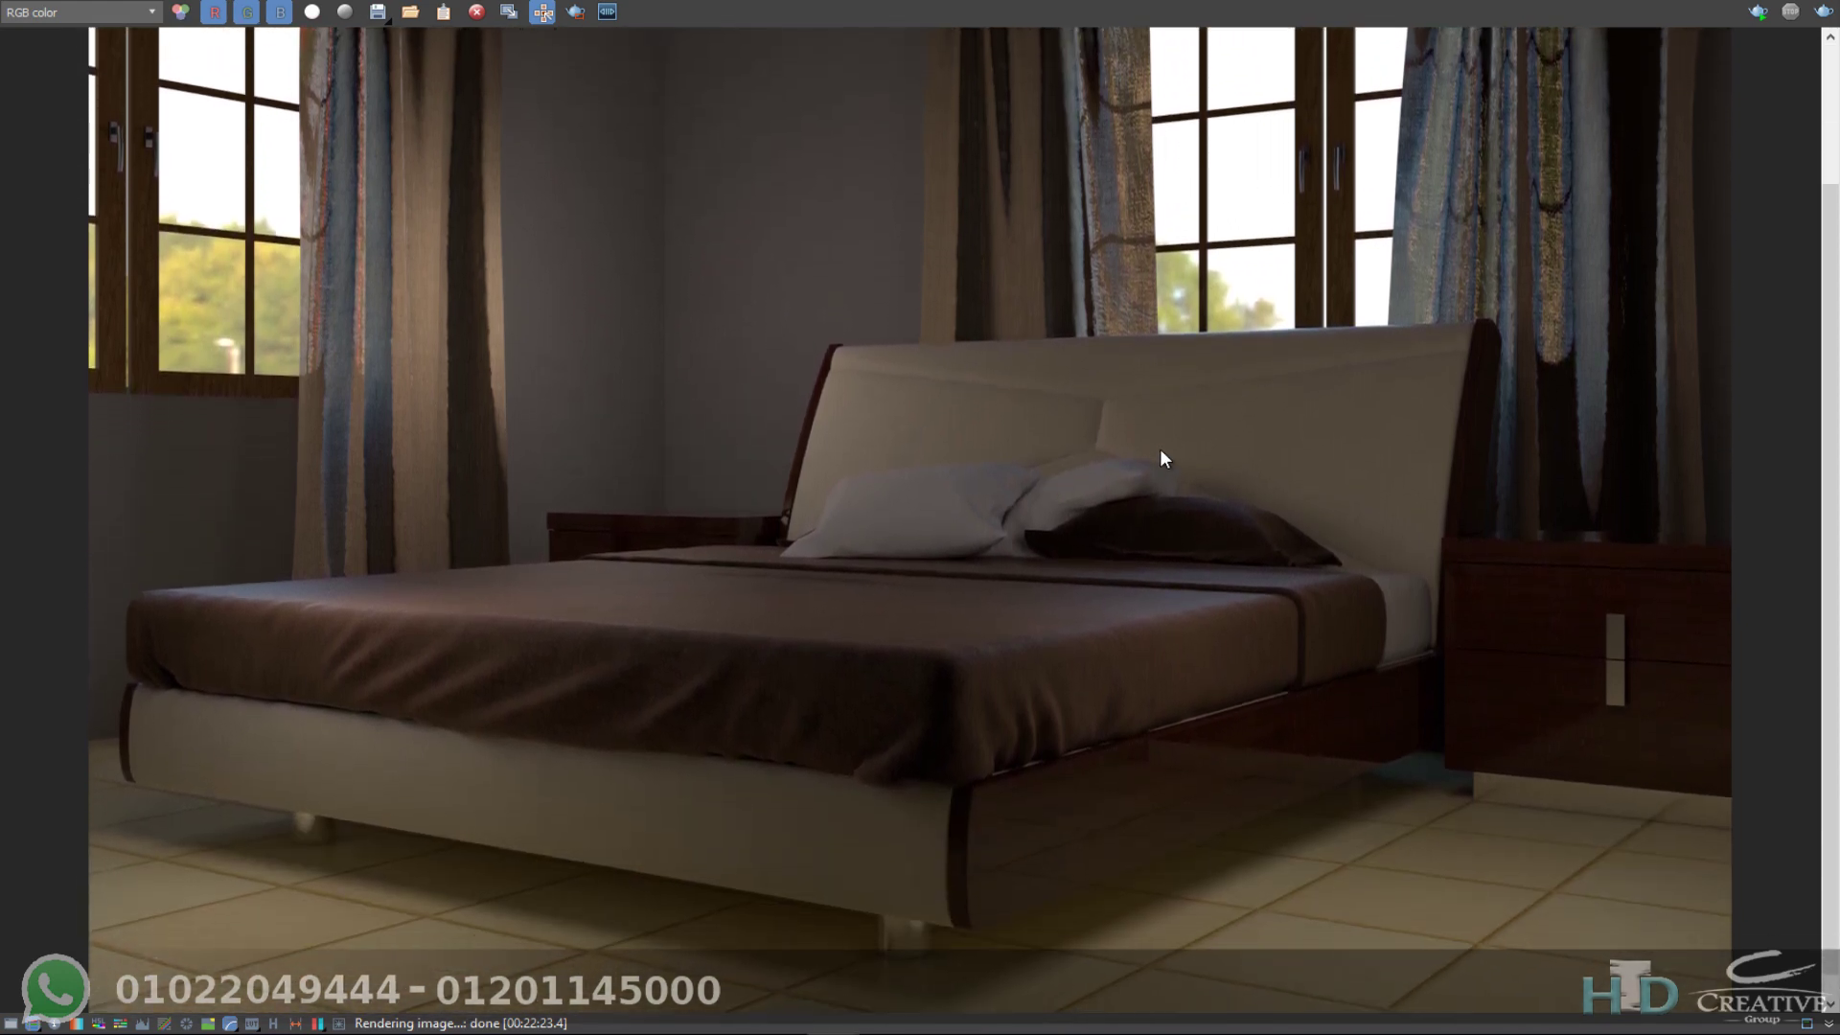